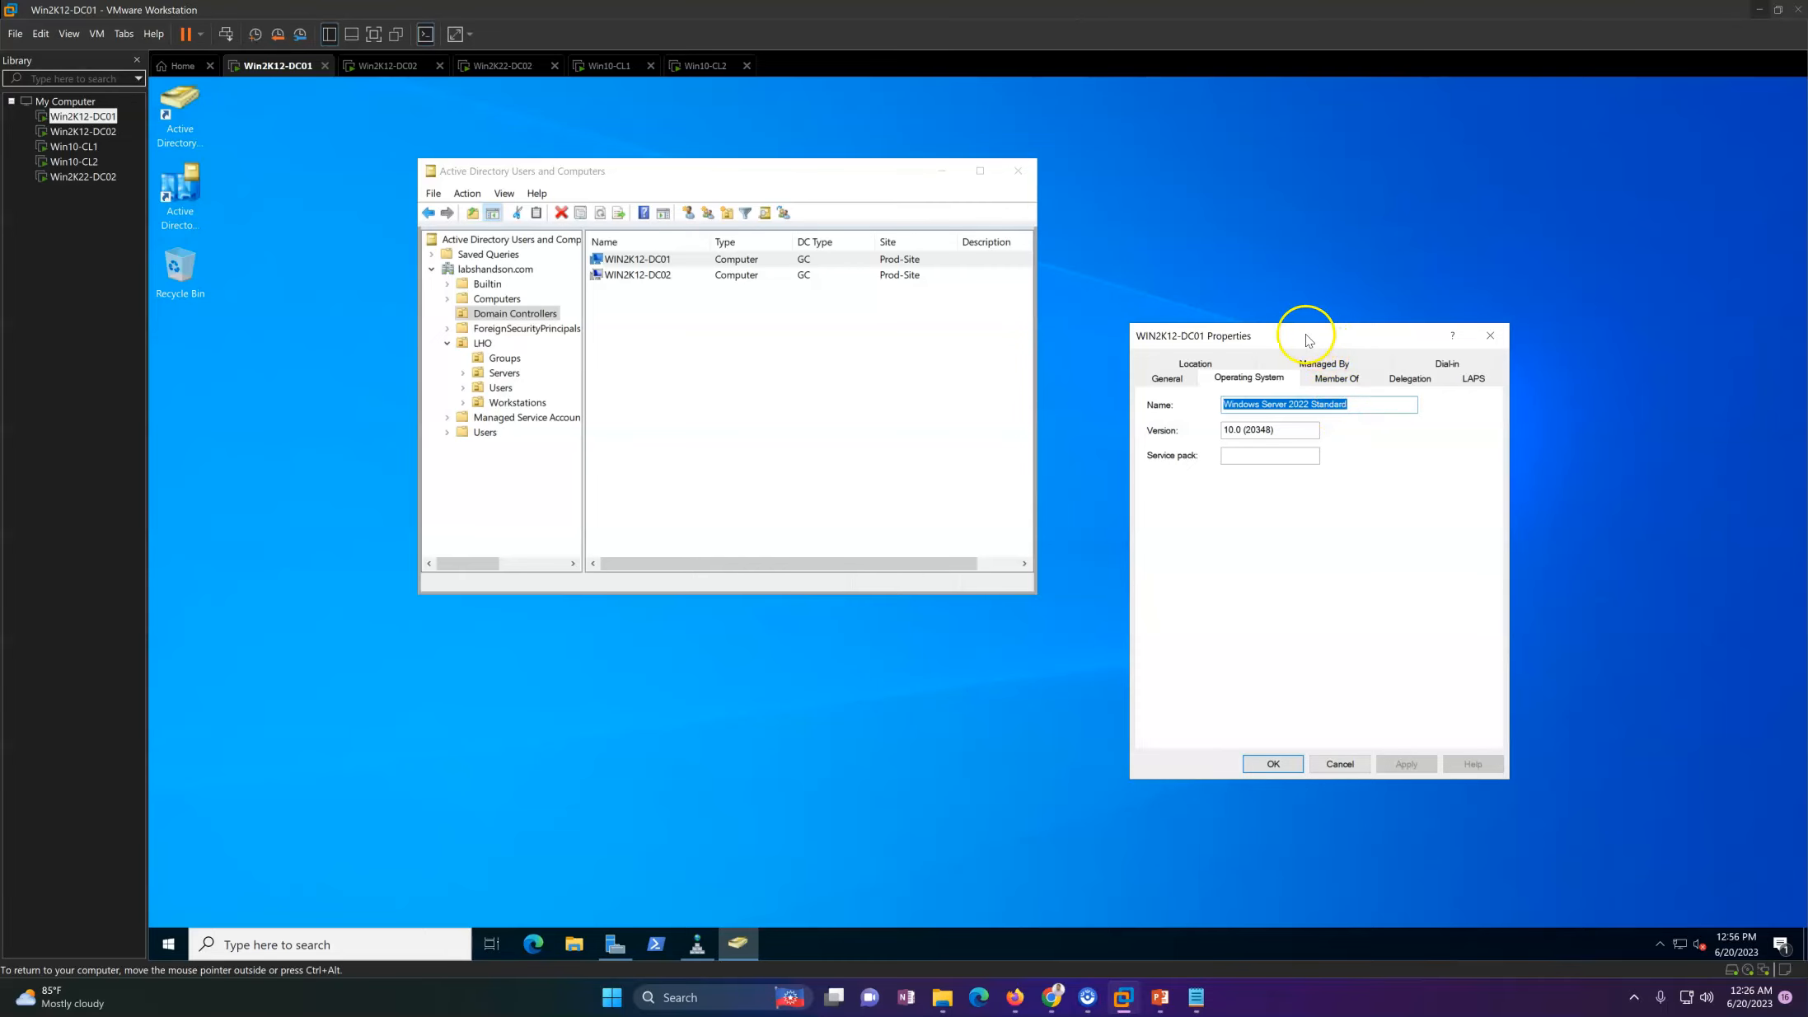
# Step: Open the properties of the WIN2K12-DC02 domain controller and examine its operating system details
pyautogui.click(664, 277)
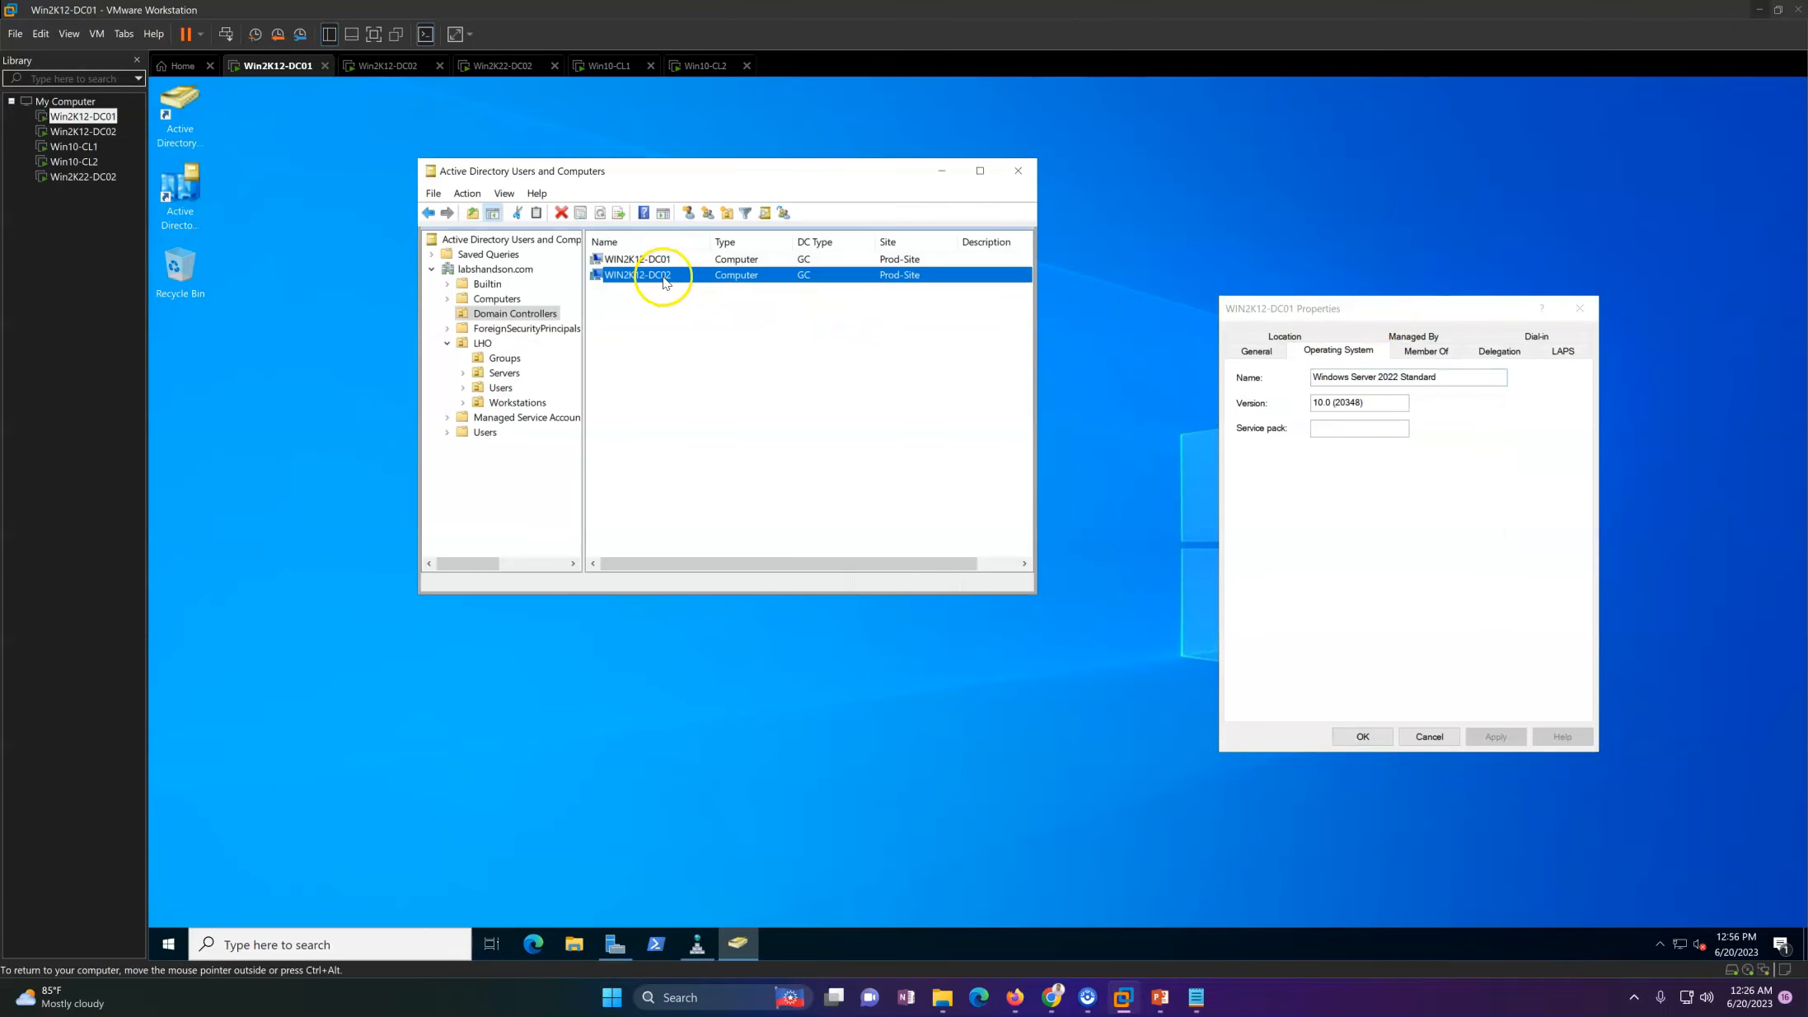
pyautogui.doubleClick(664, 278)
pyautogui.moveTo(1180, 343); pyautogui.dragTo(650, 457)
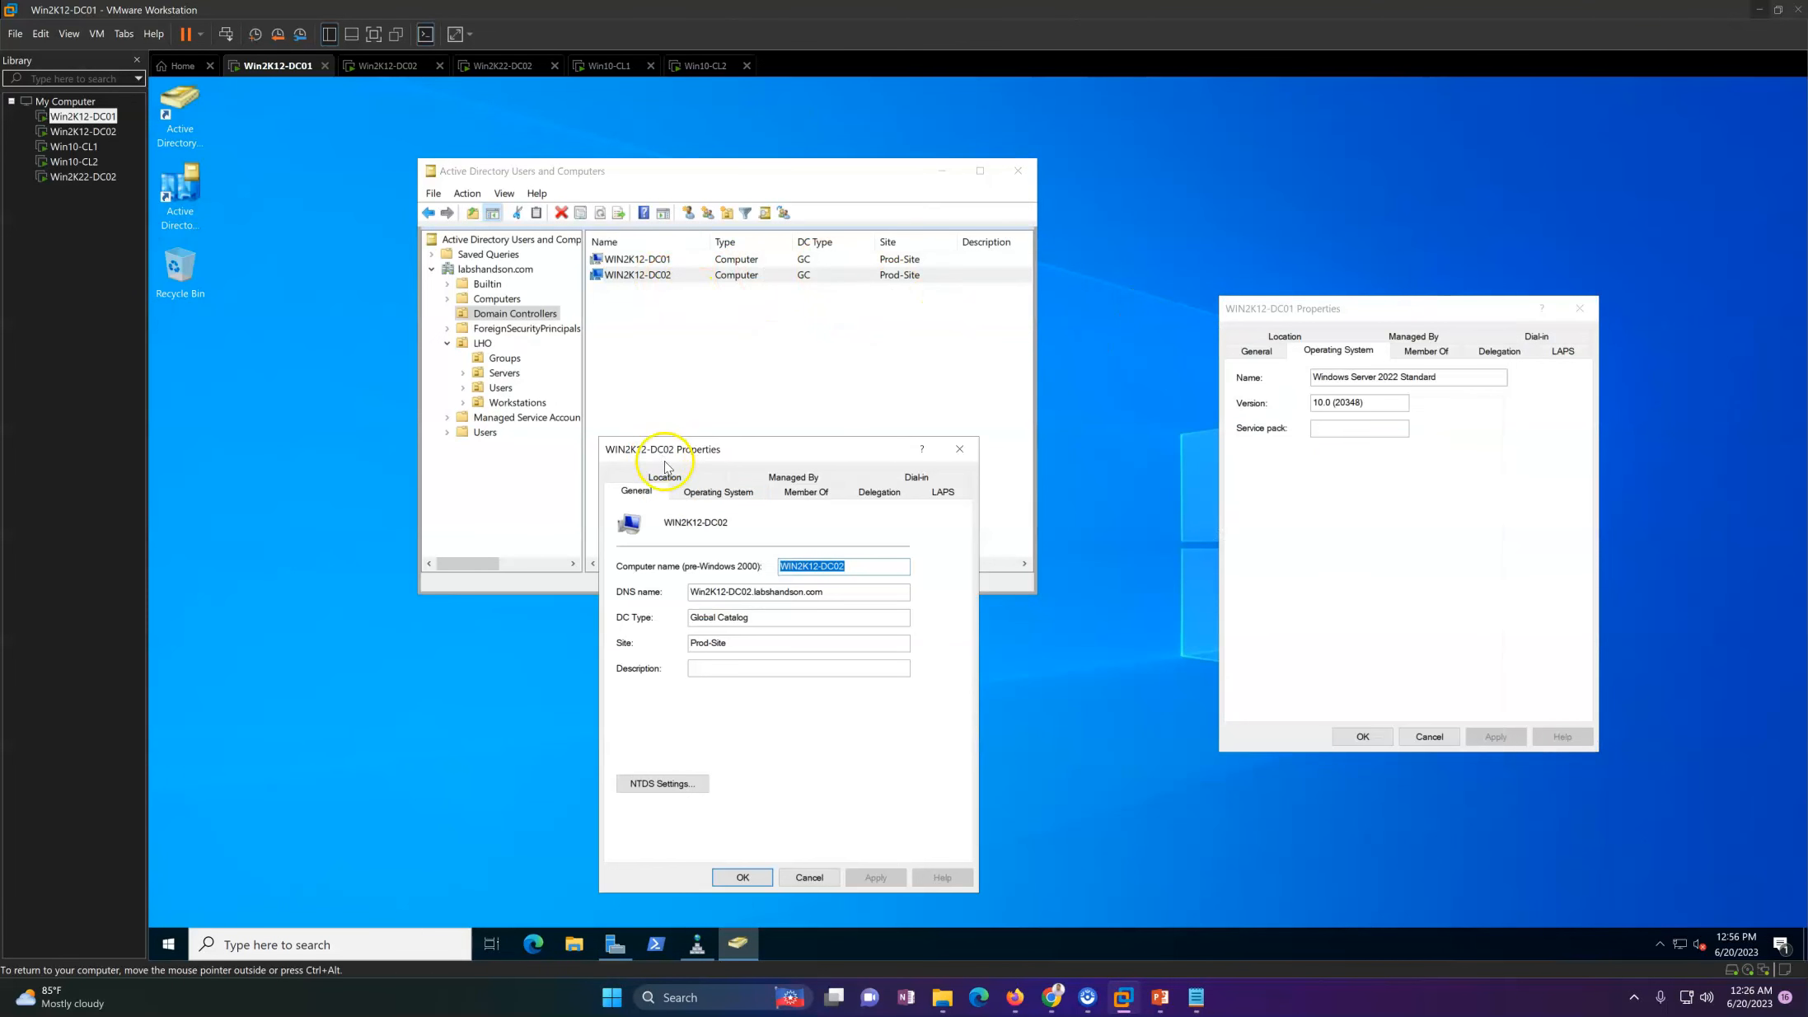
pyautogui.click(717, 498)
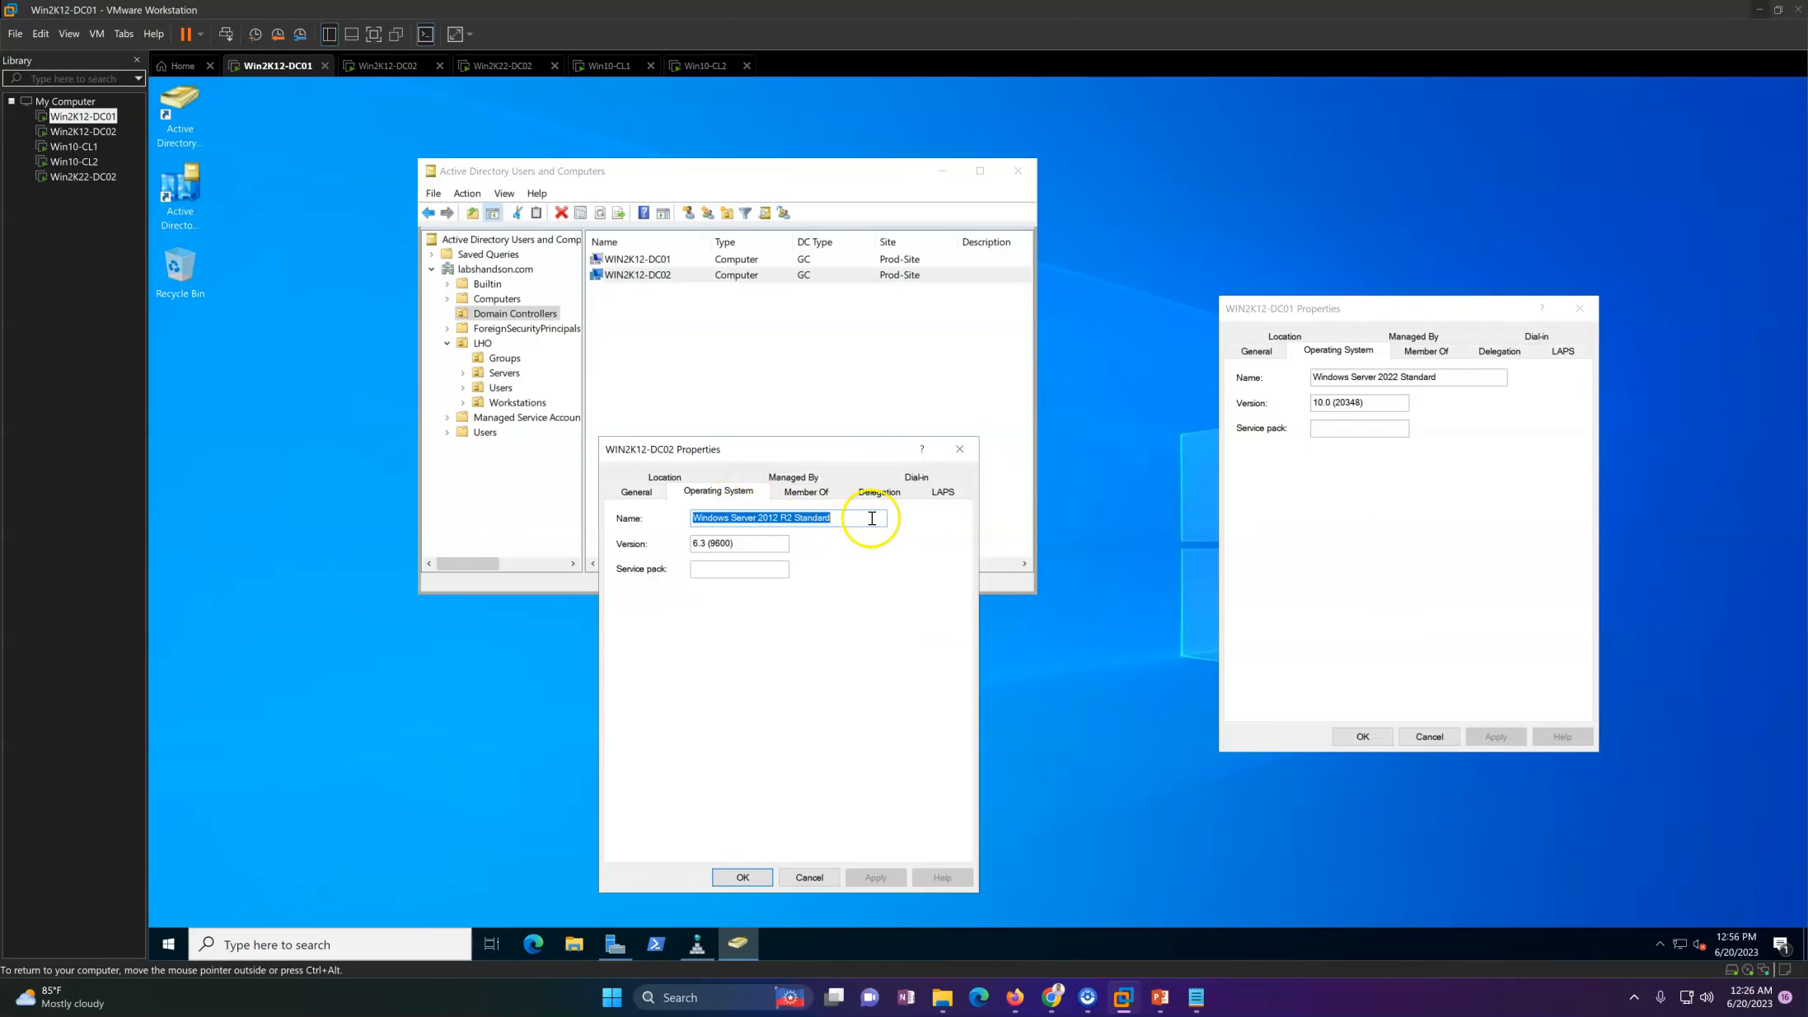
# Step: Check the Local Server properties on the Win2K12-DC02 and Win2K22-DC02 virtual machines
pyautogui.click(388, 65)
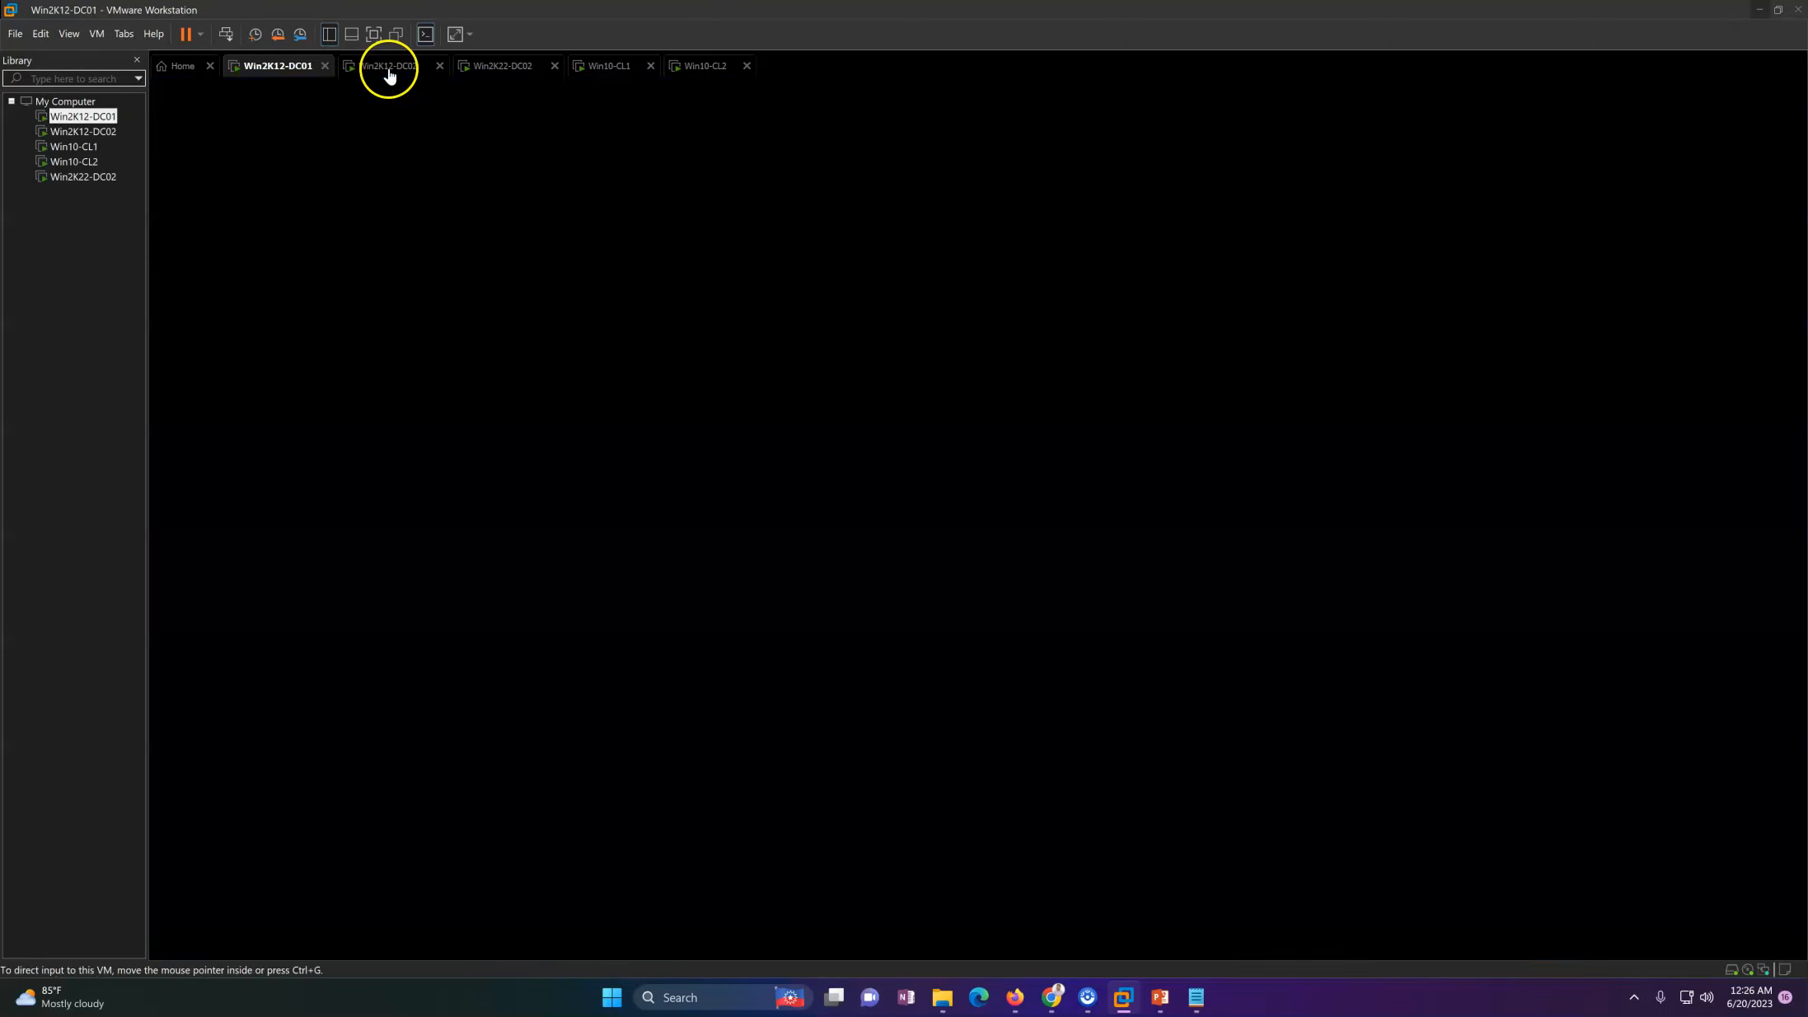
pyautogui.click(245, 216)
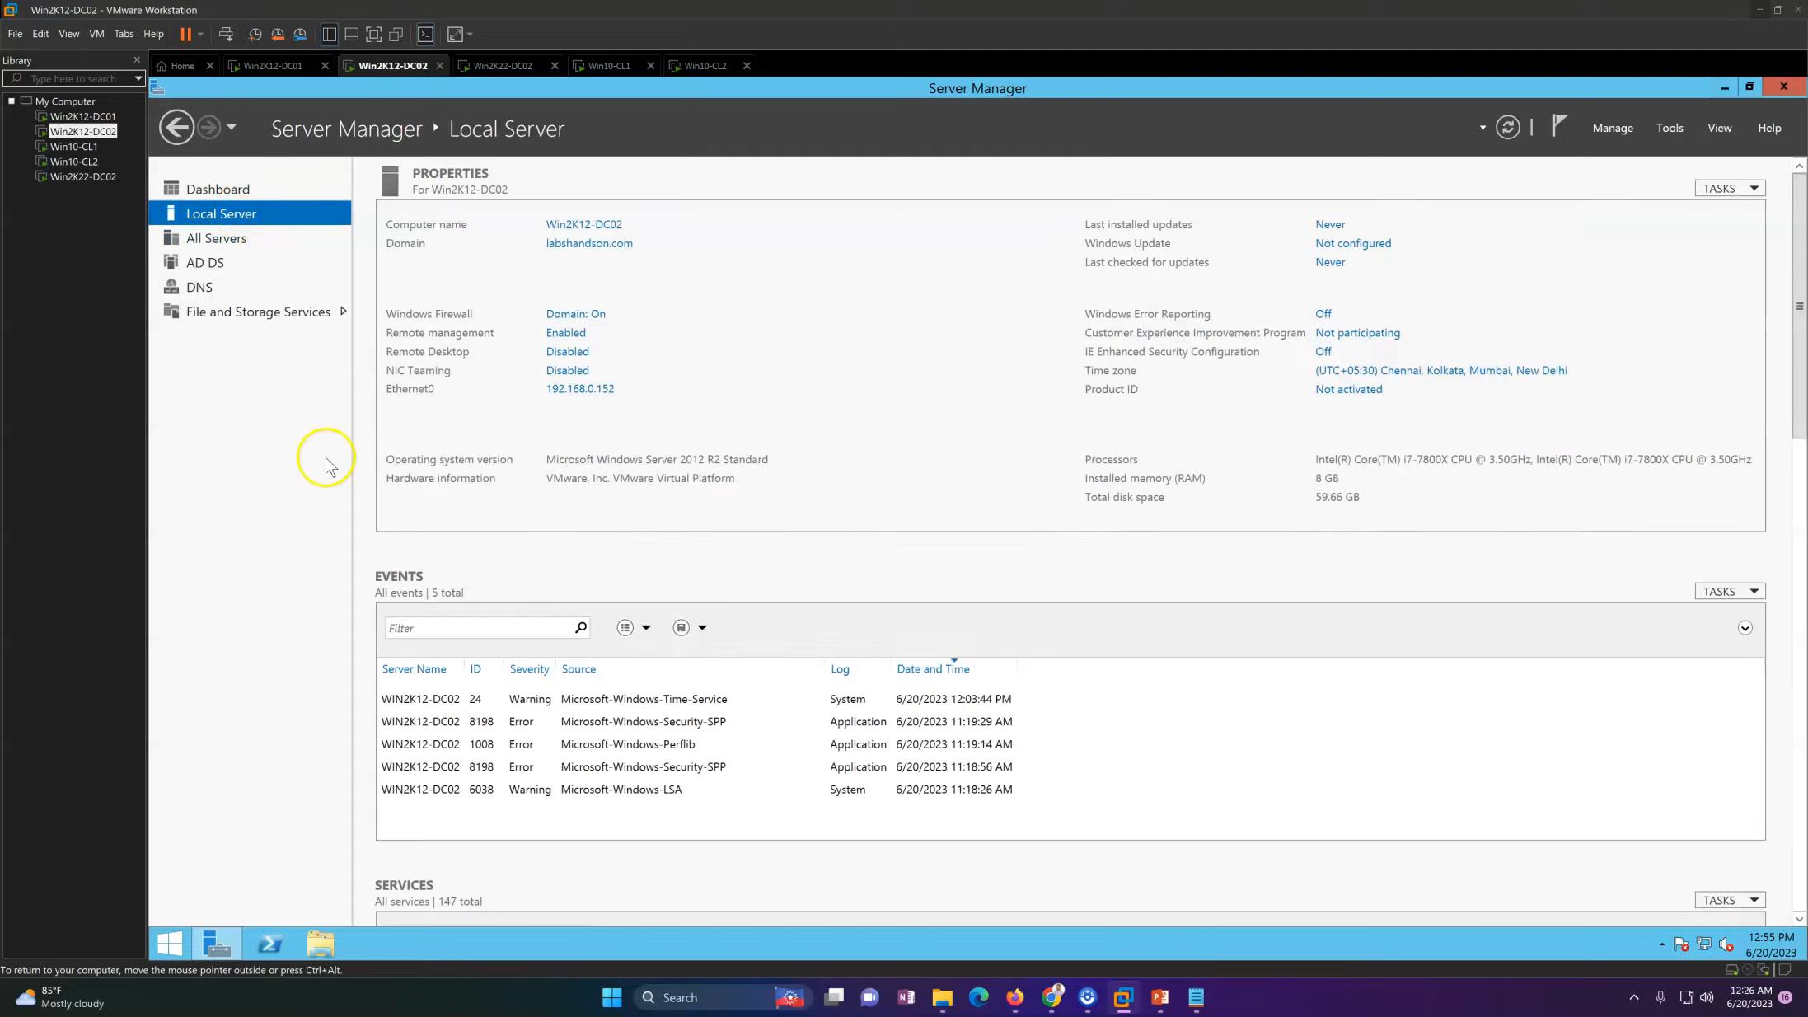
pyautogui.click(504, 66)
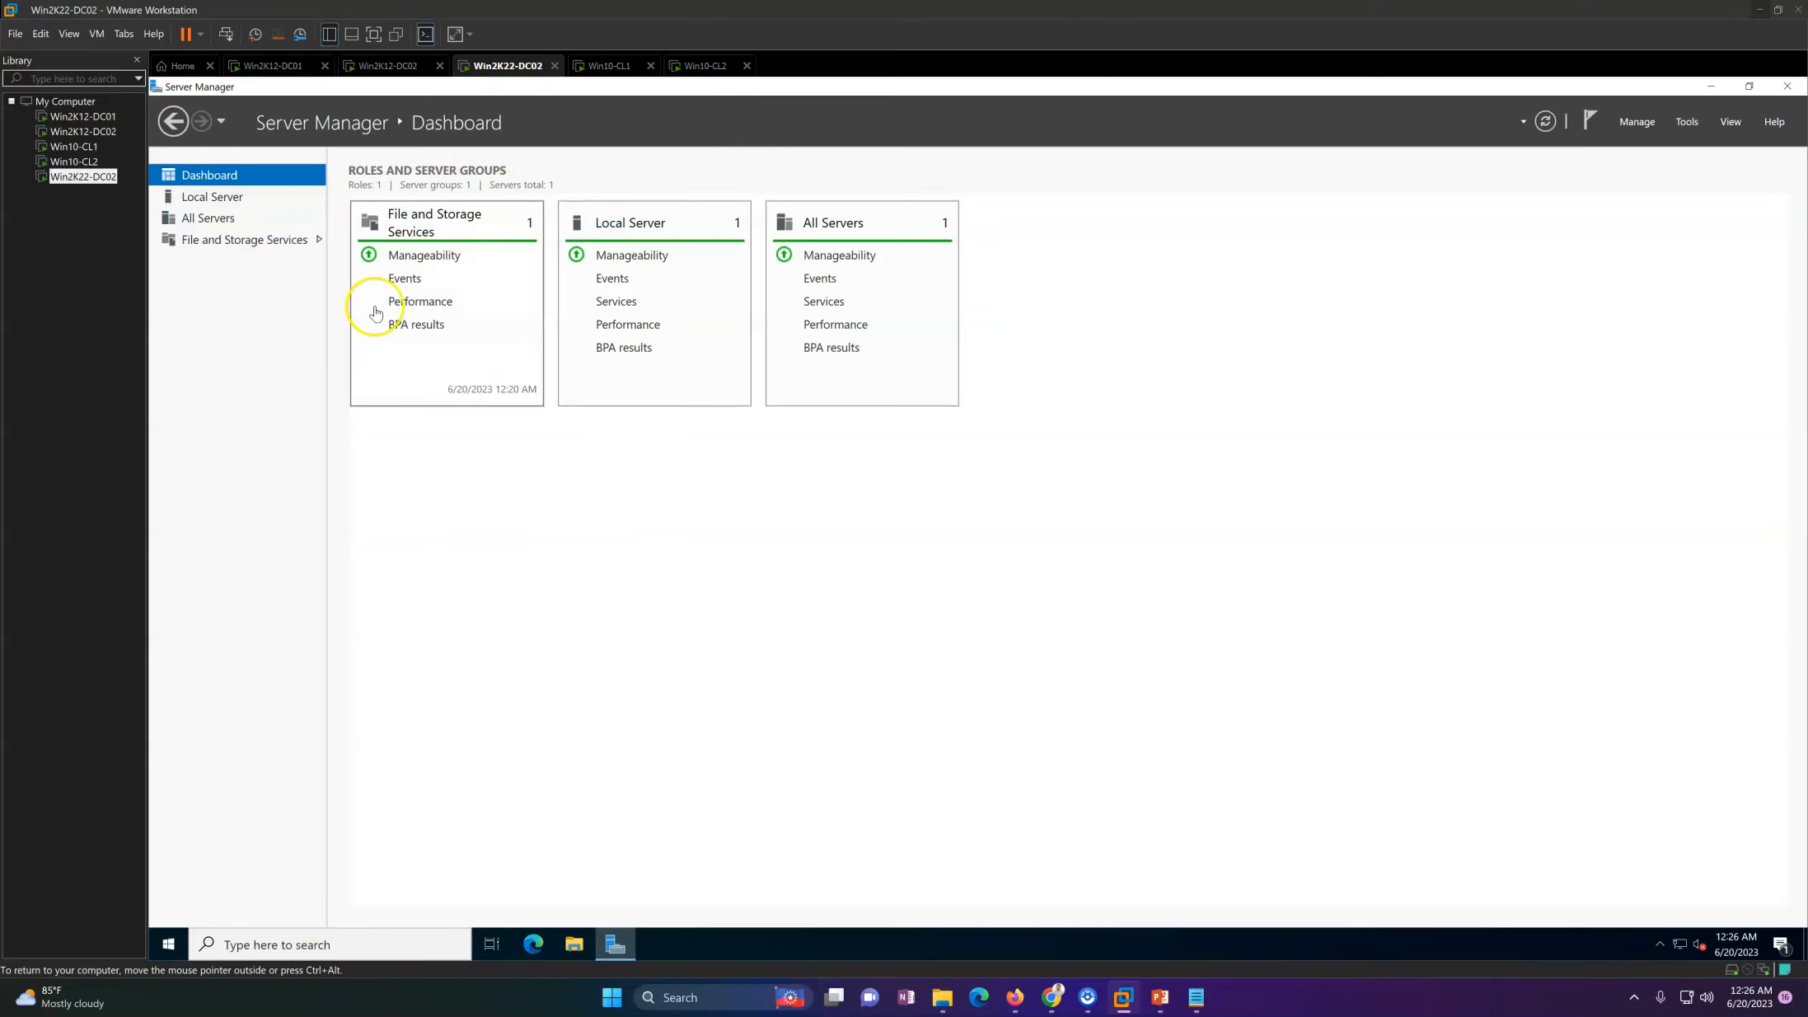
pyautogui.click(211, 196)
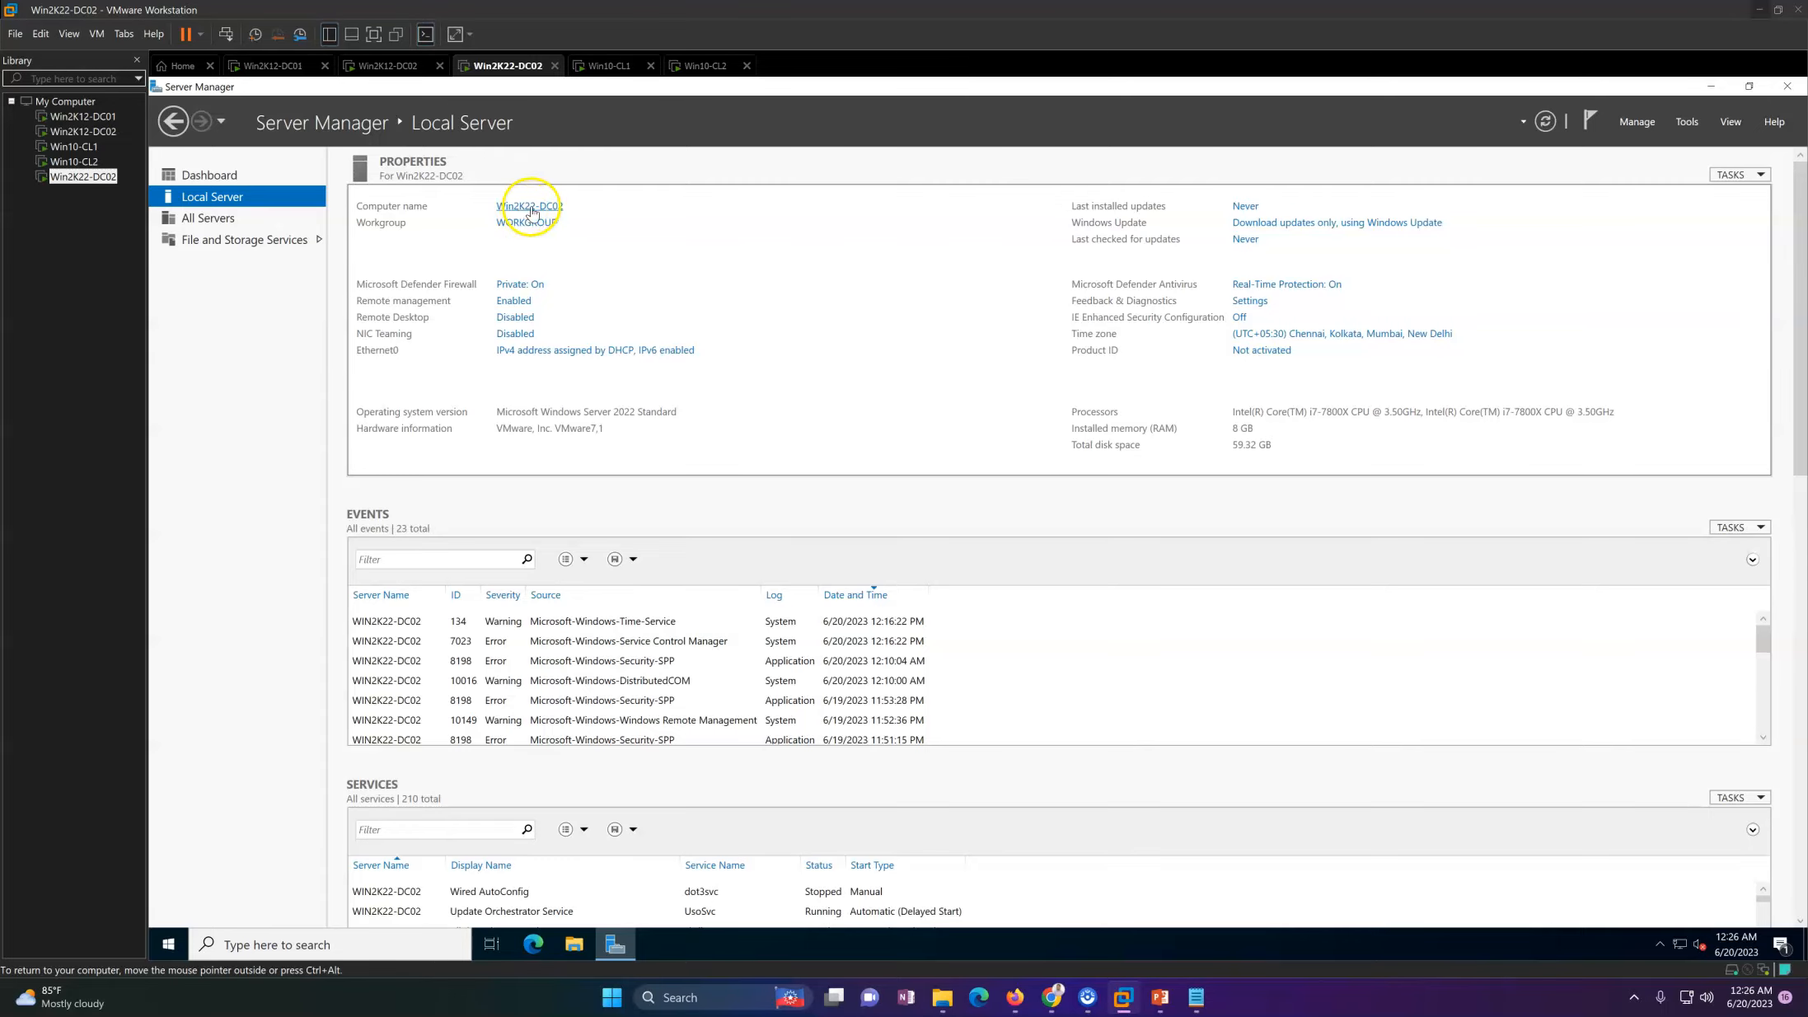
# Step: View the Win10-CL1 and Win10-CL2 client virtual machines, then return to Win2K12-DC01
pyautogui.click(615, 68)
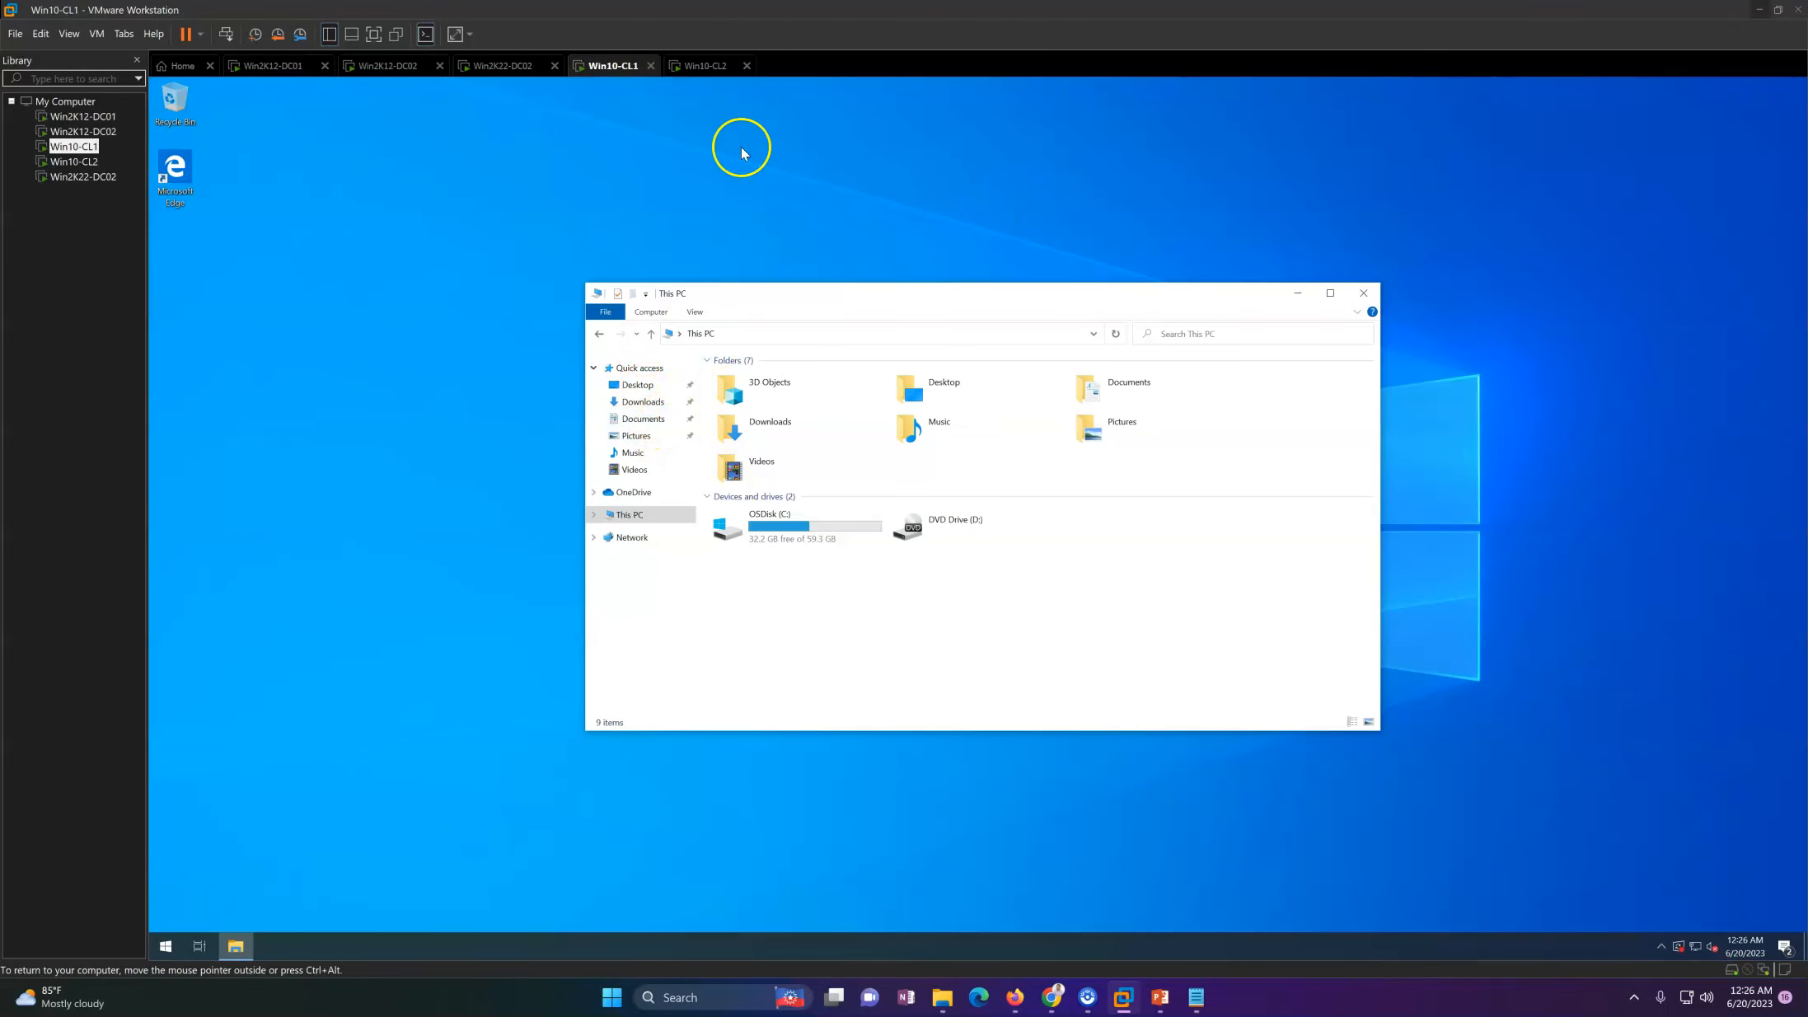
pyautogui.click(707, 67)
pyautogui.click(387, 73)
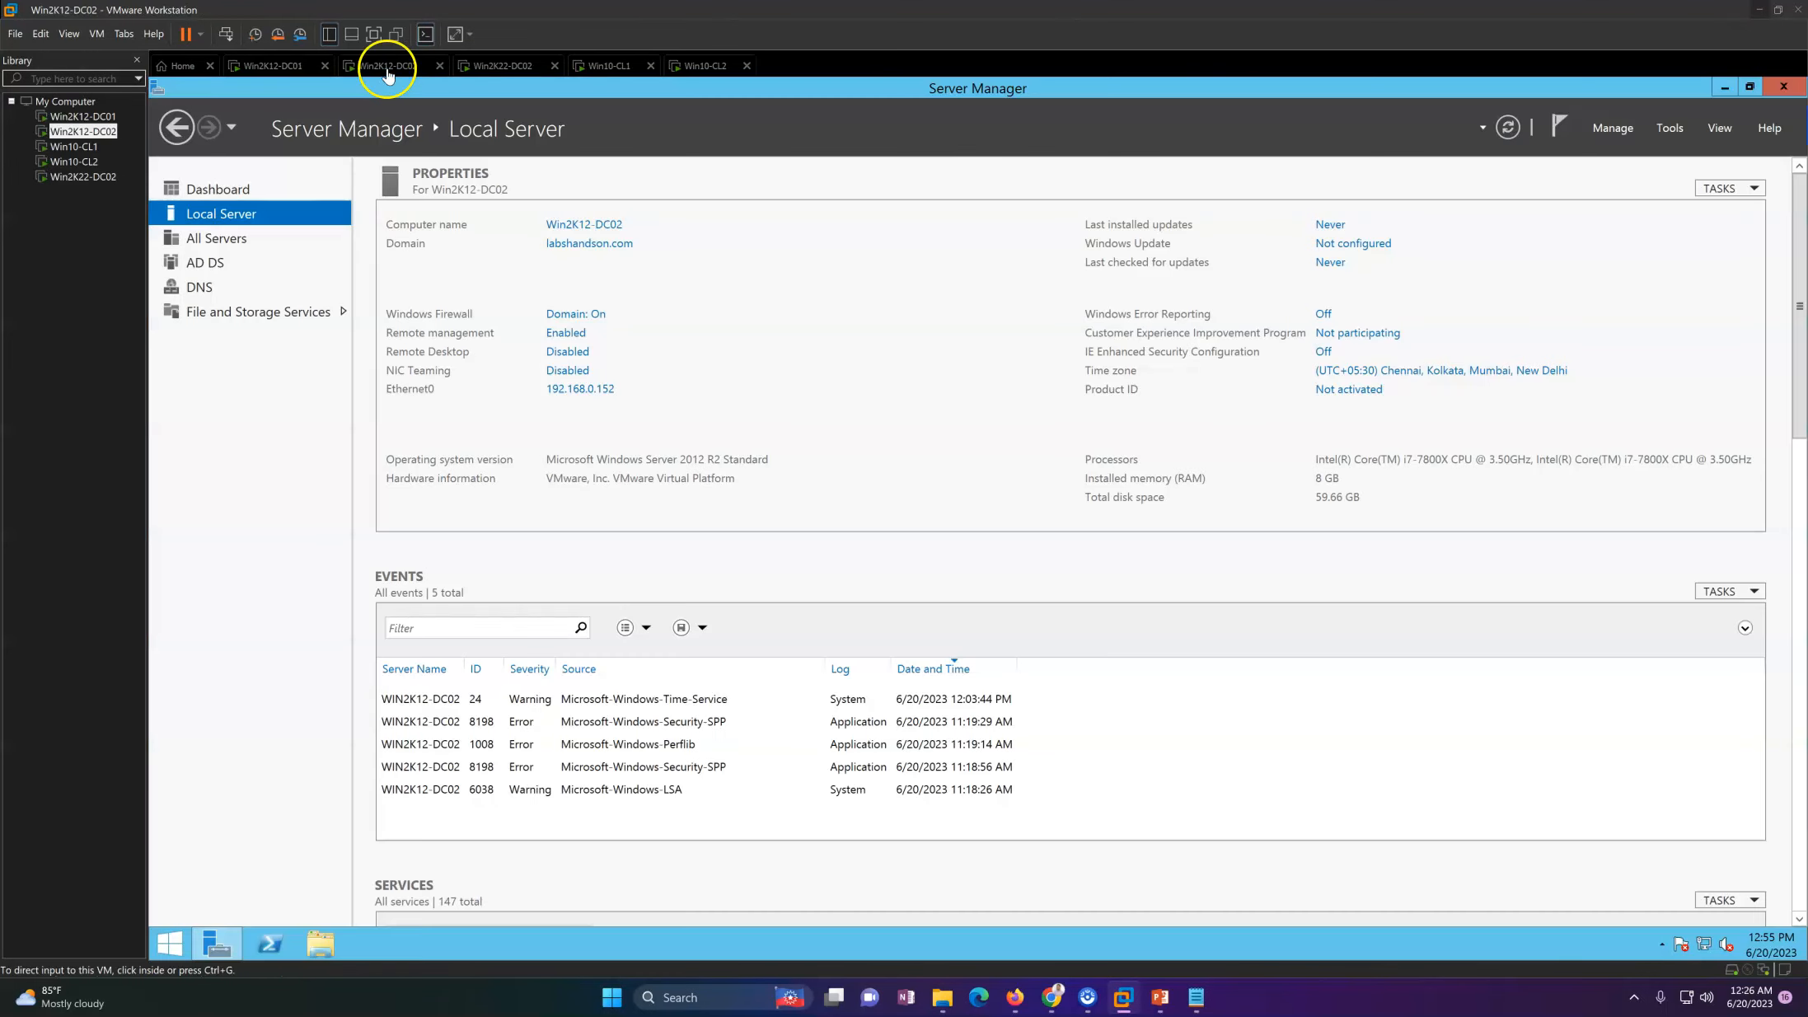
pyautogui.click(290, 65)
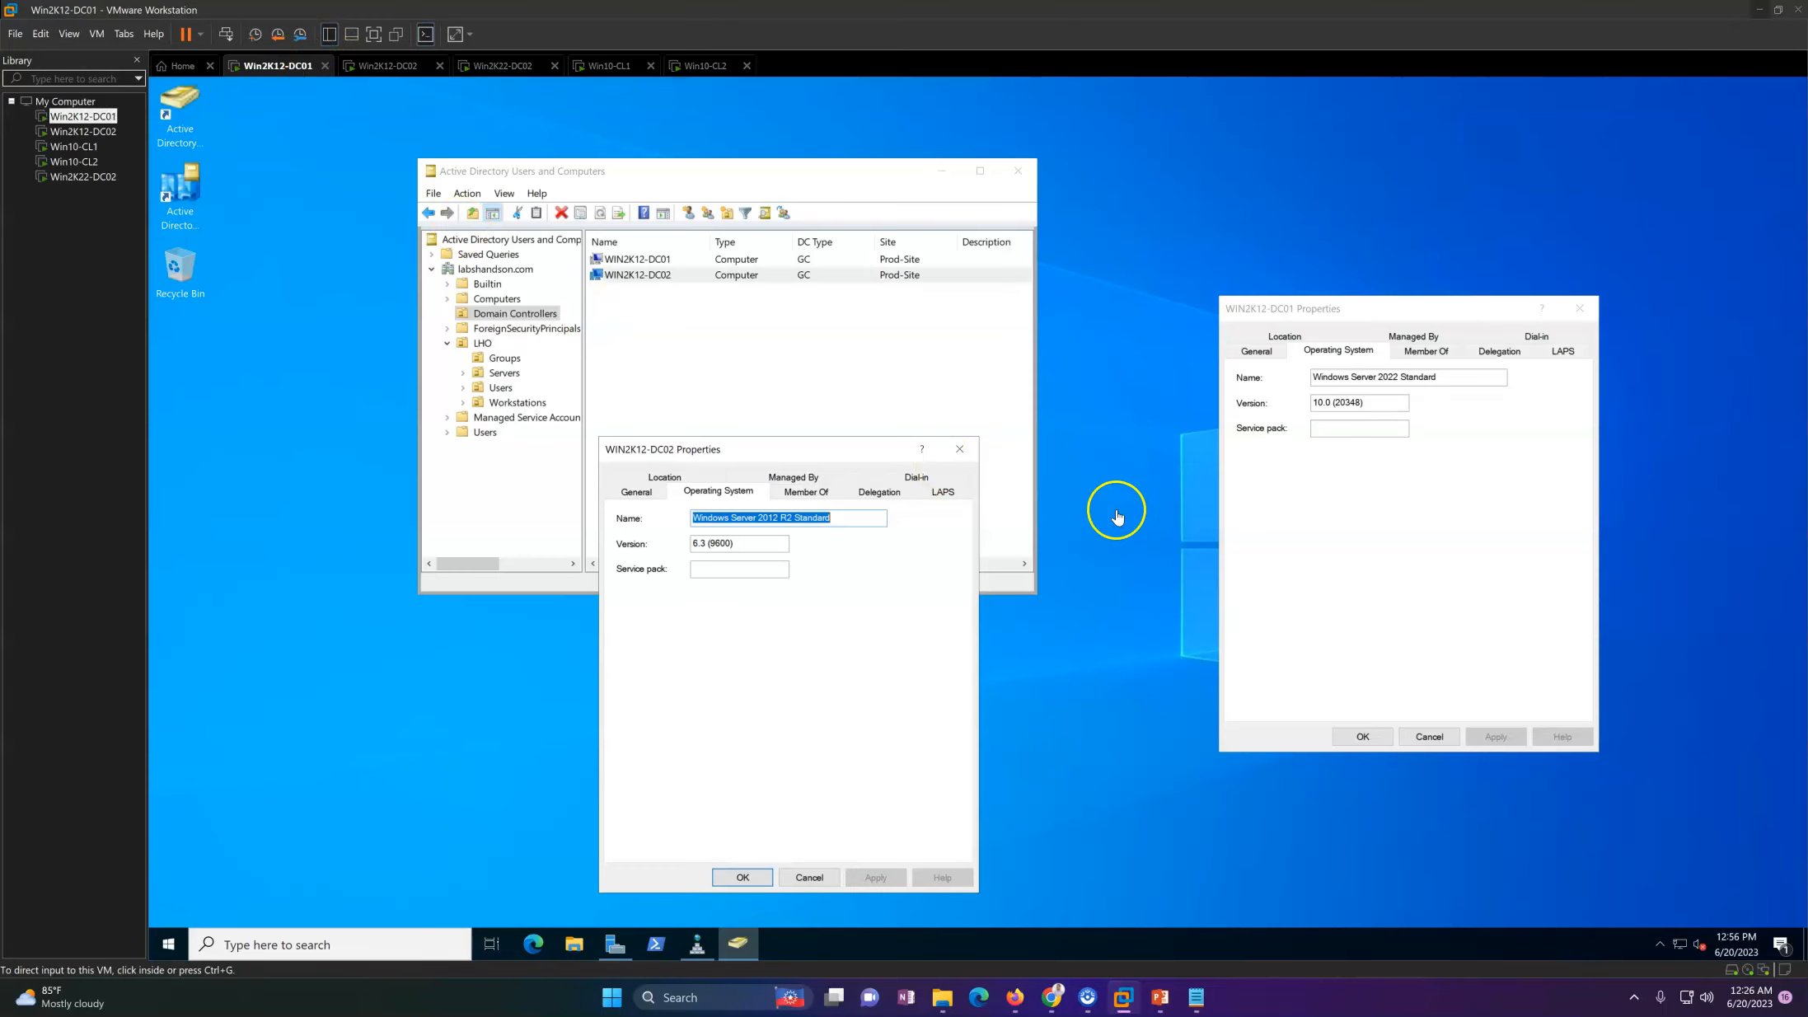
# Step: Close the properties dialogs of both domain controllers and reposition the Active Directory Users and Computers window
pyautogui.click(960, 449)
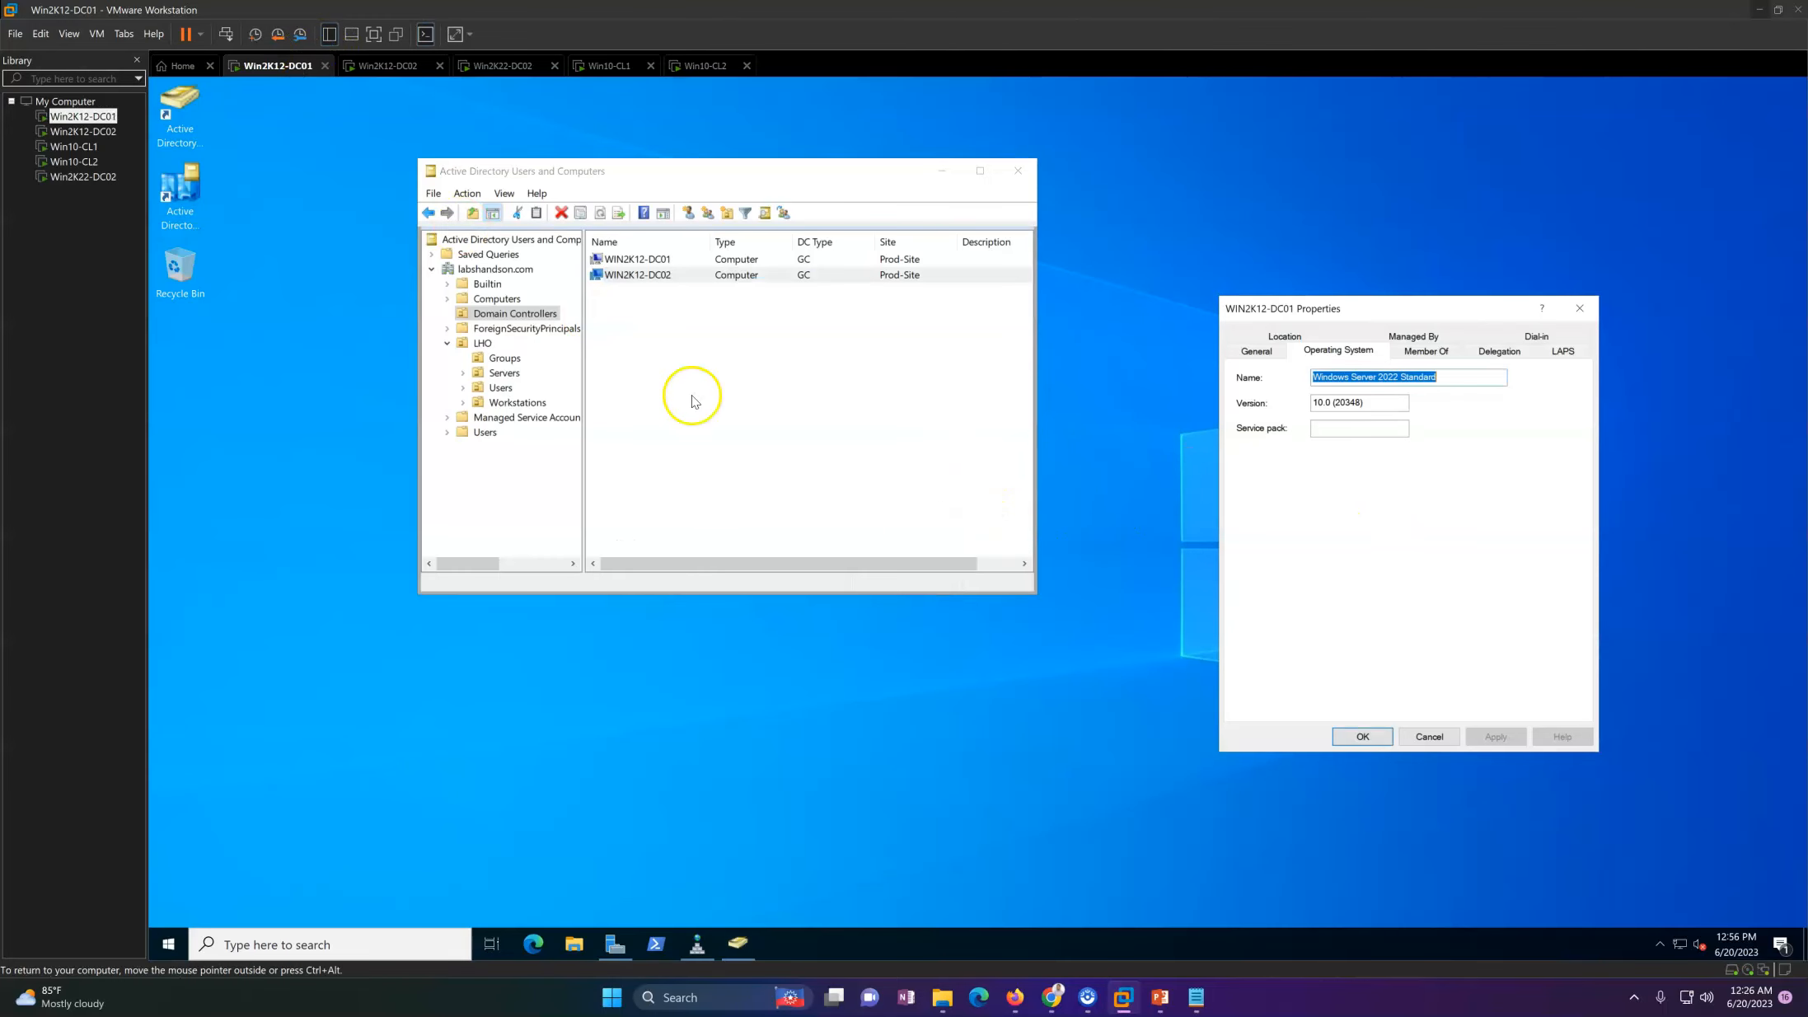
pyautogui.click(647, 275)
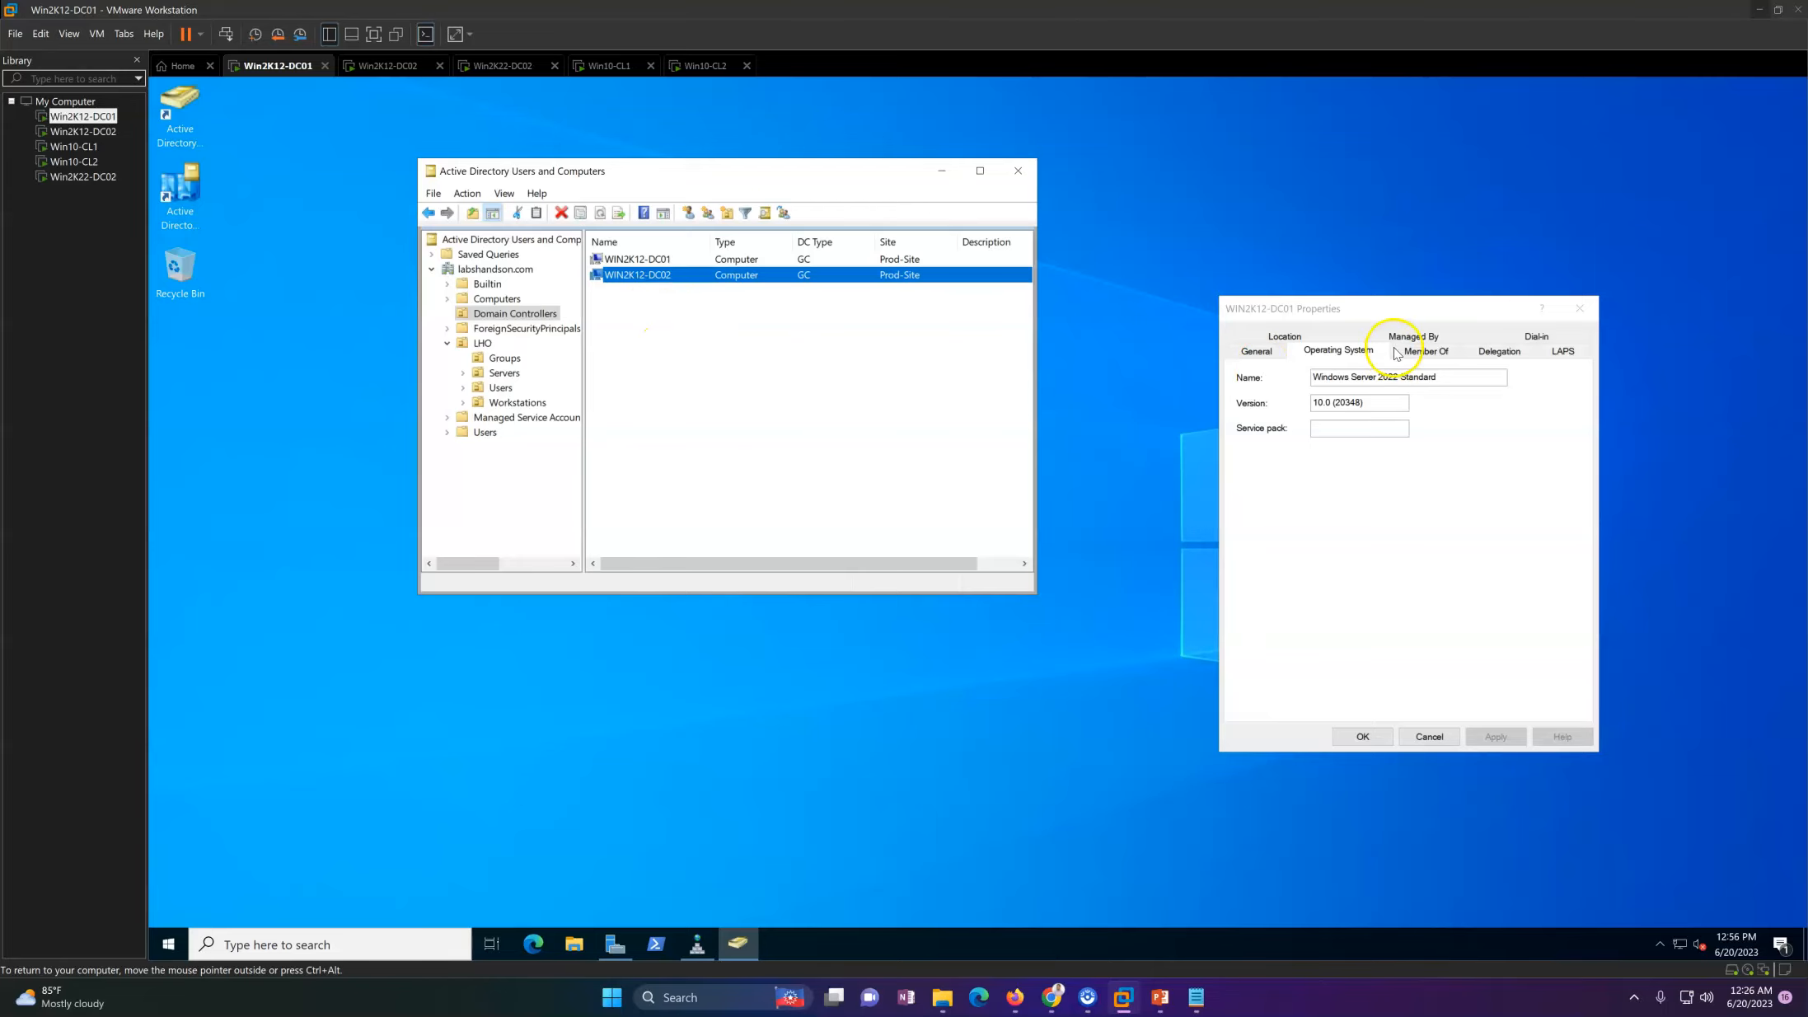
pyautogui.click(1579, 308)
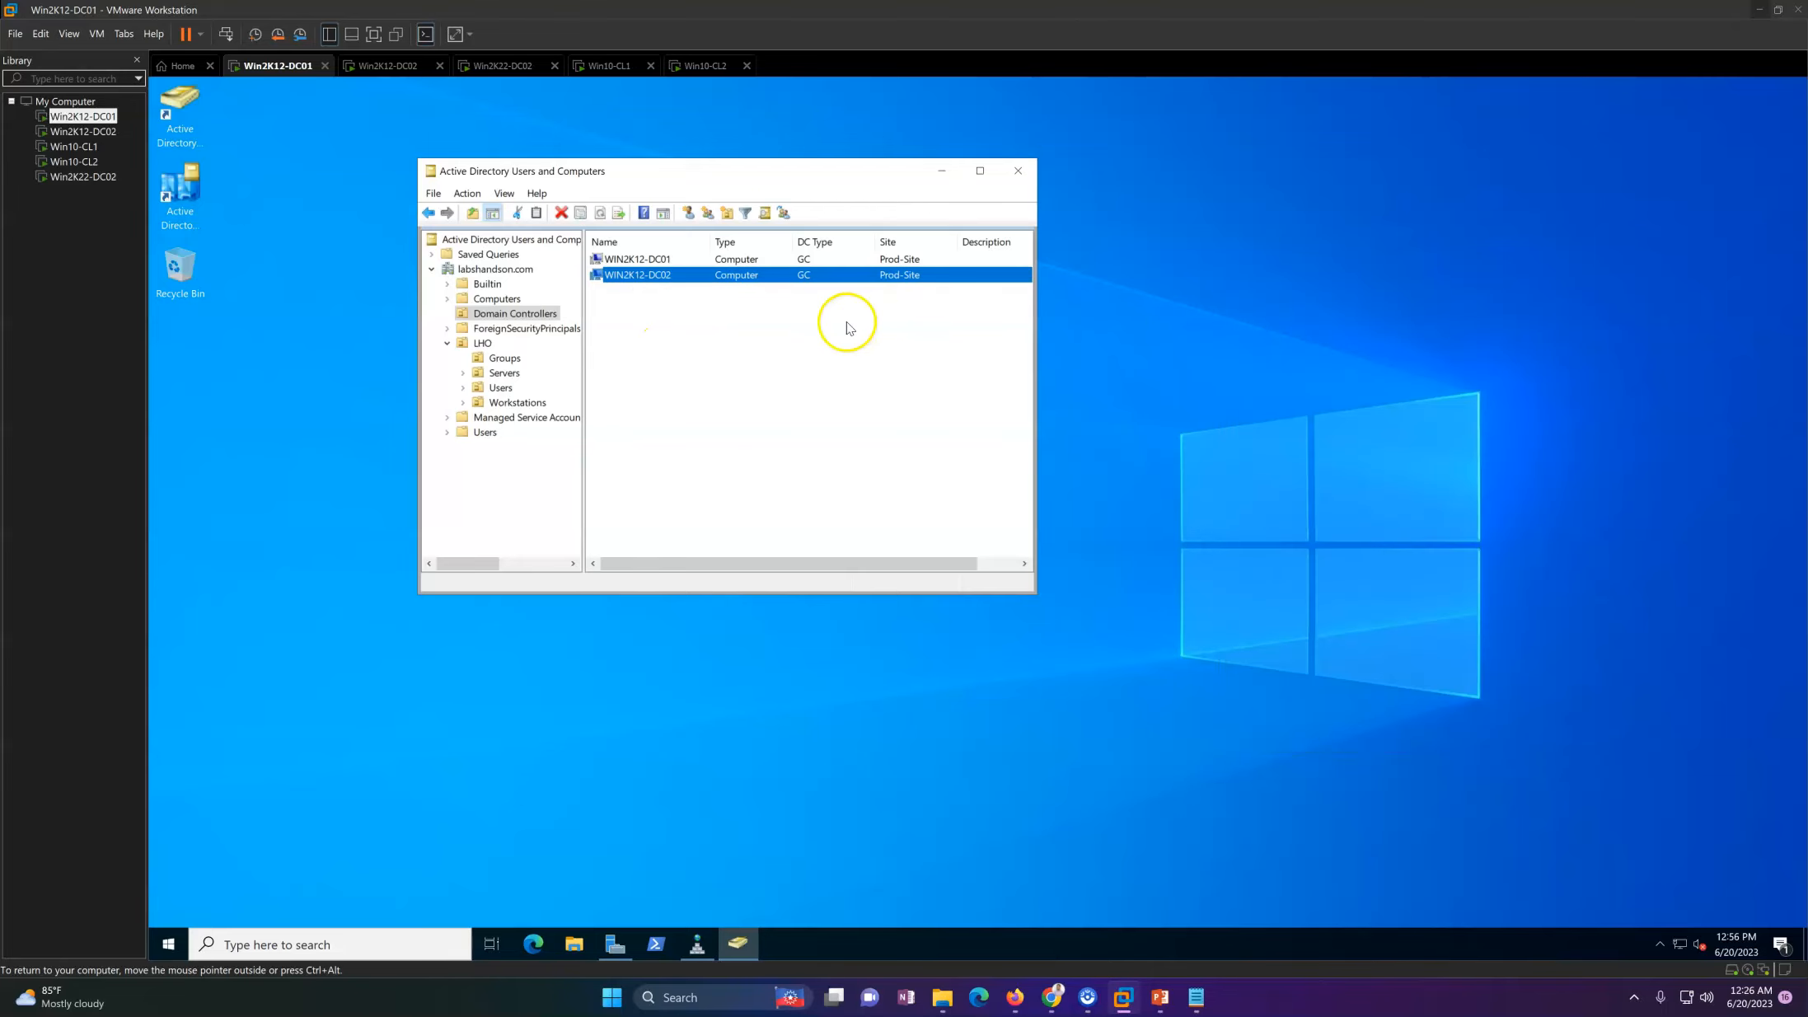
pyautogui.click(815, 387)
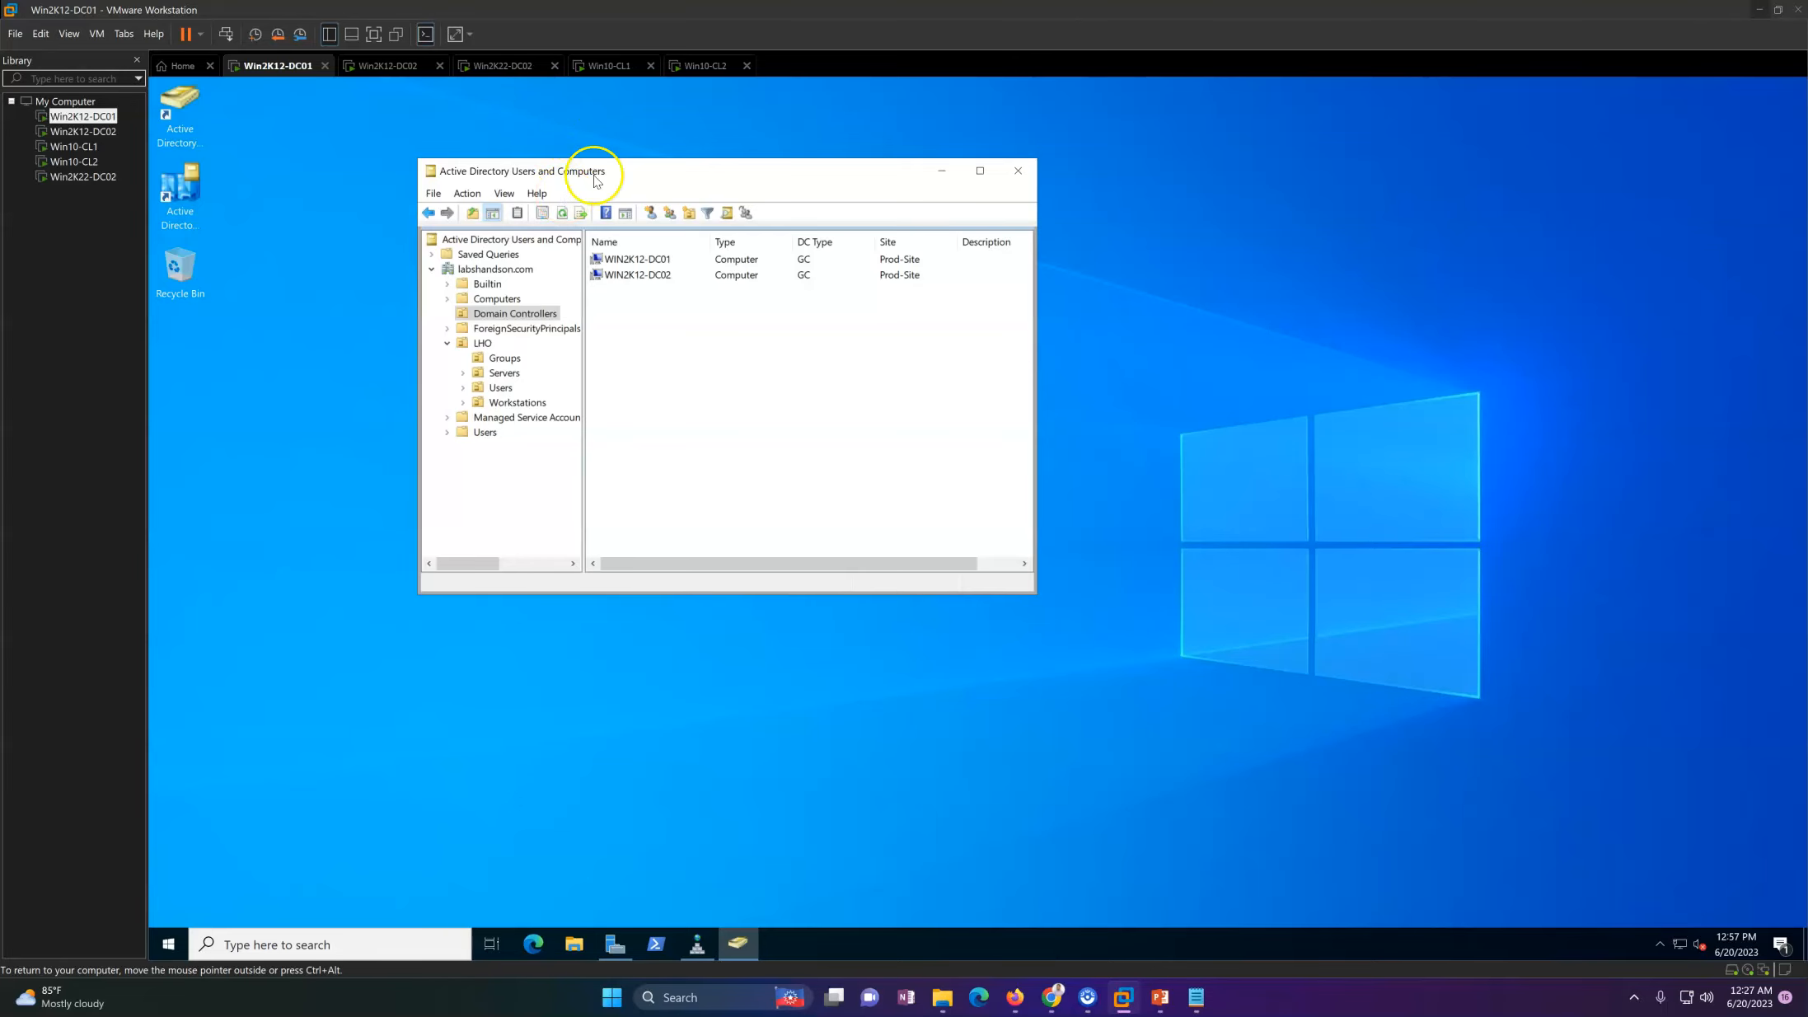
pyautogui.moveTo(687, 177); pyautogui.dragTo(653, 161)
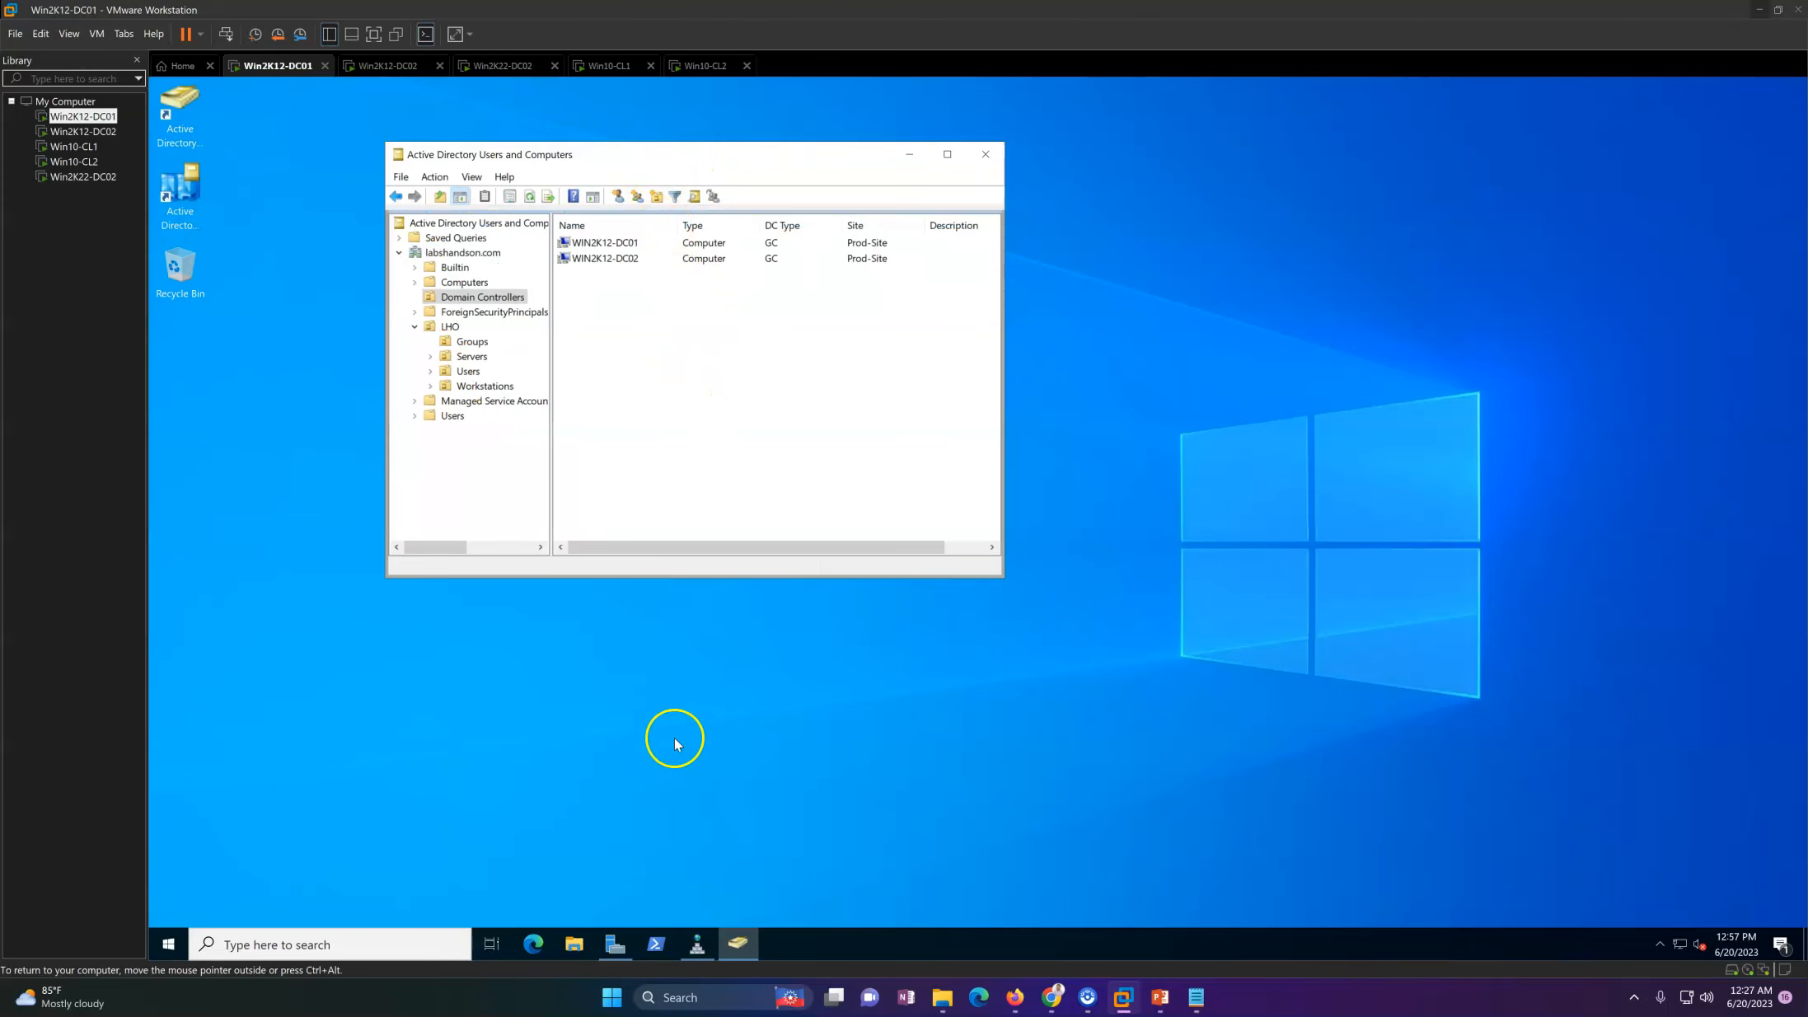
# Step: Highlight WIN2K12-DC02 in the Domain Controllers list and switch to the Win2K12-DC02 virtual machine
pyautogui.click(608, 259)
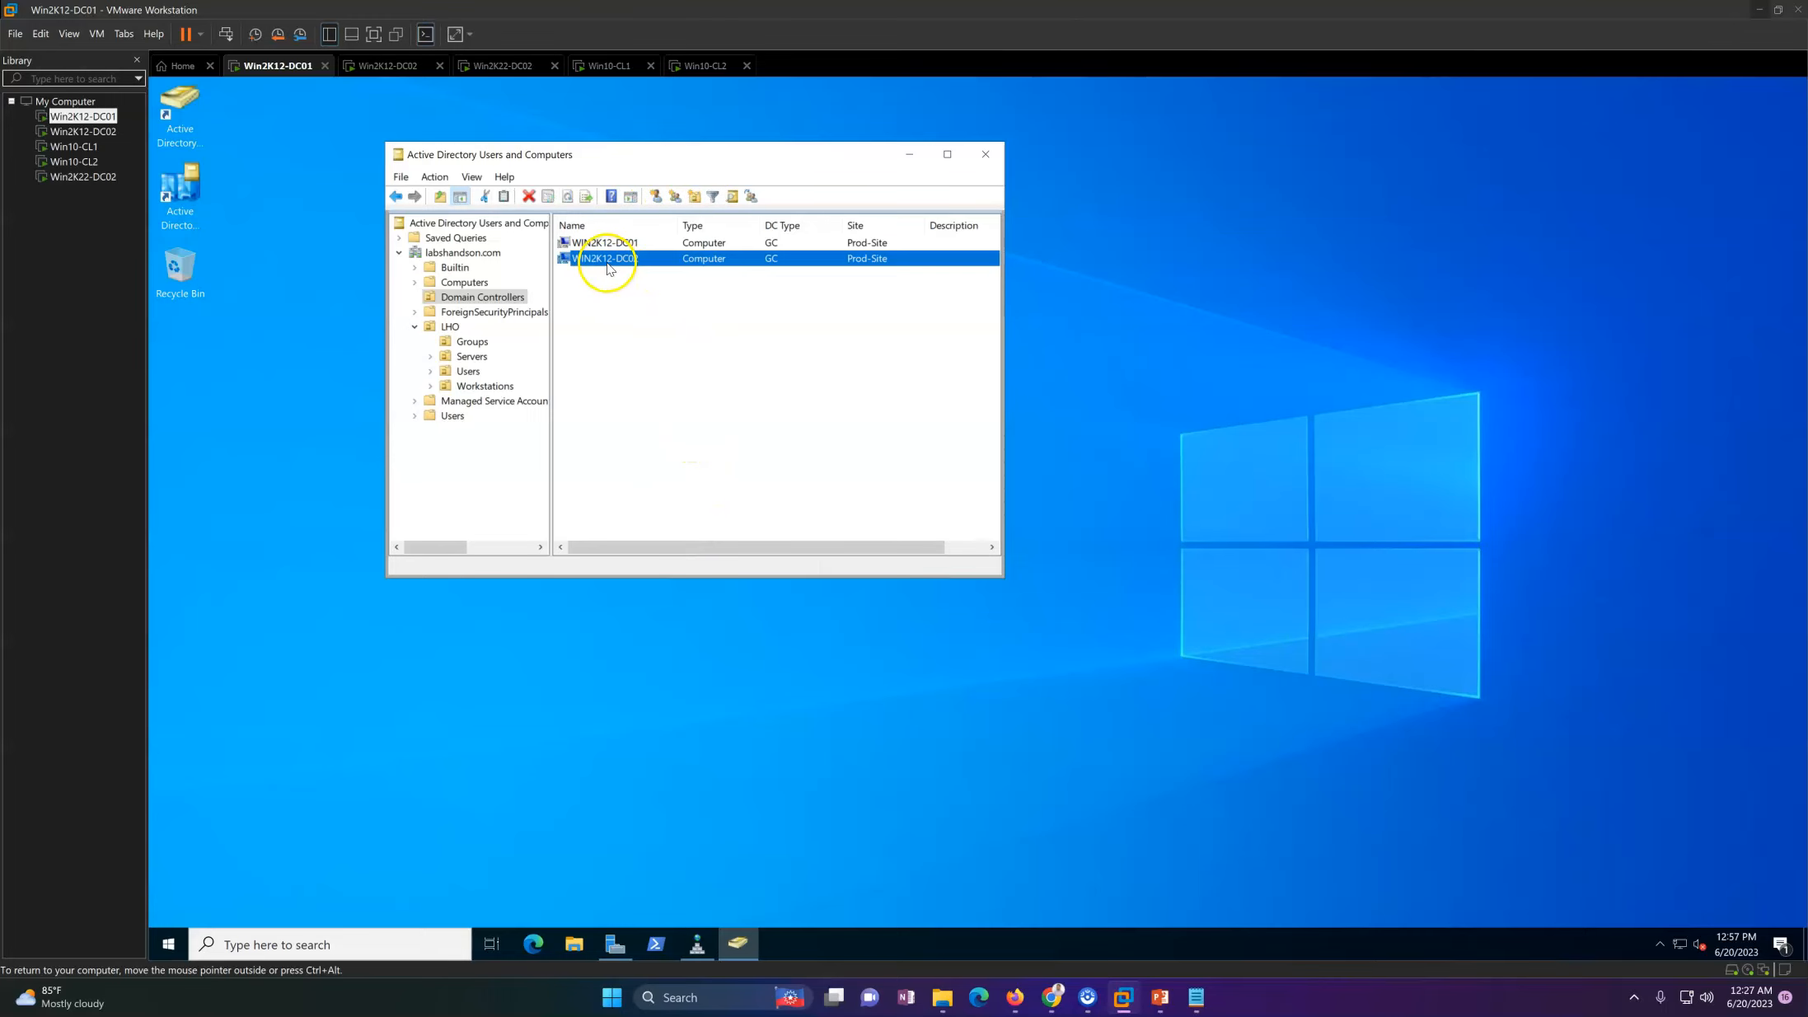
pyautogui.click(164, 944)
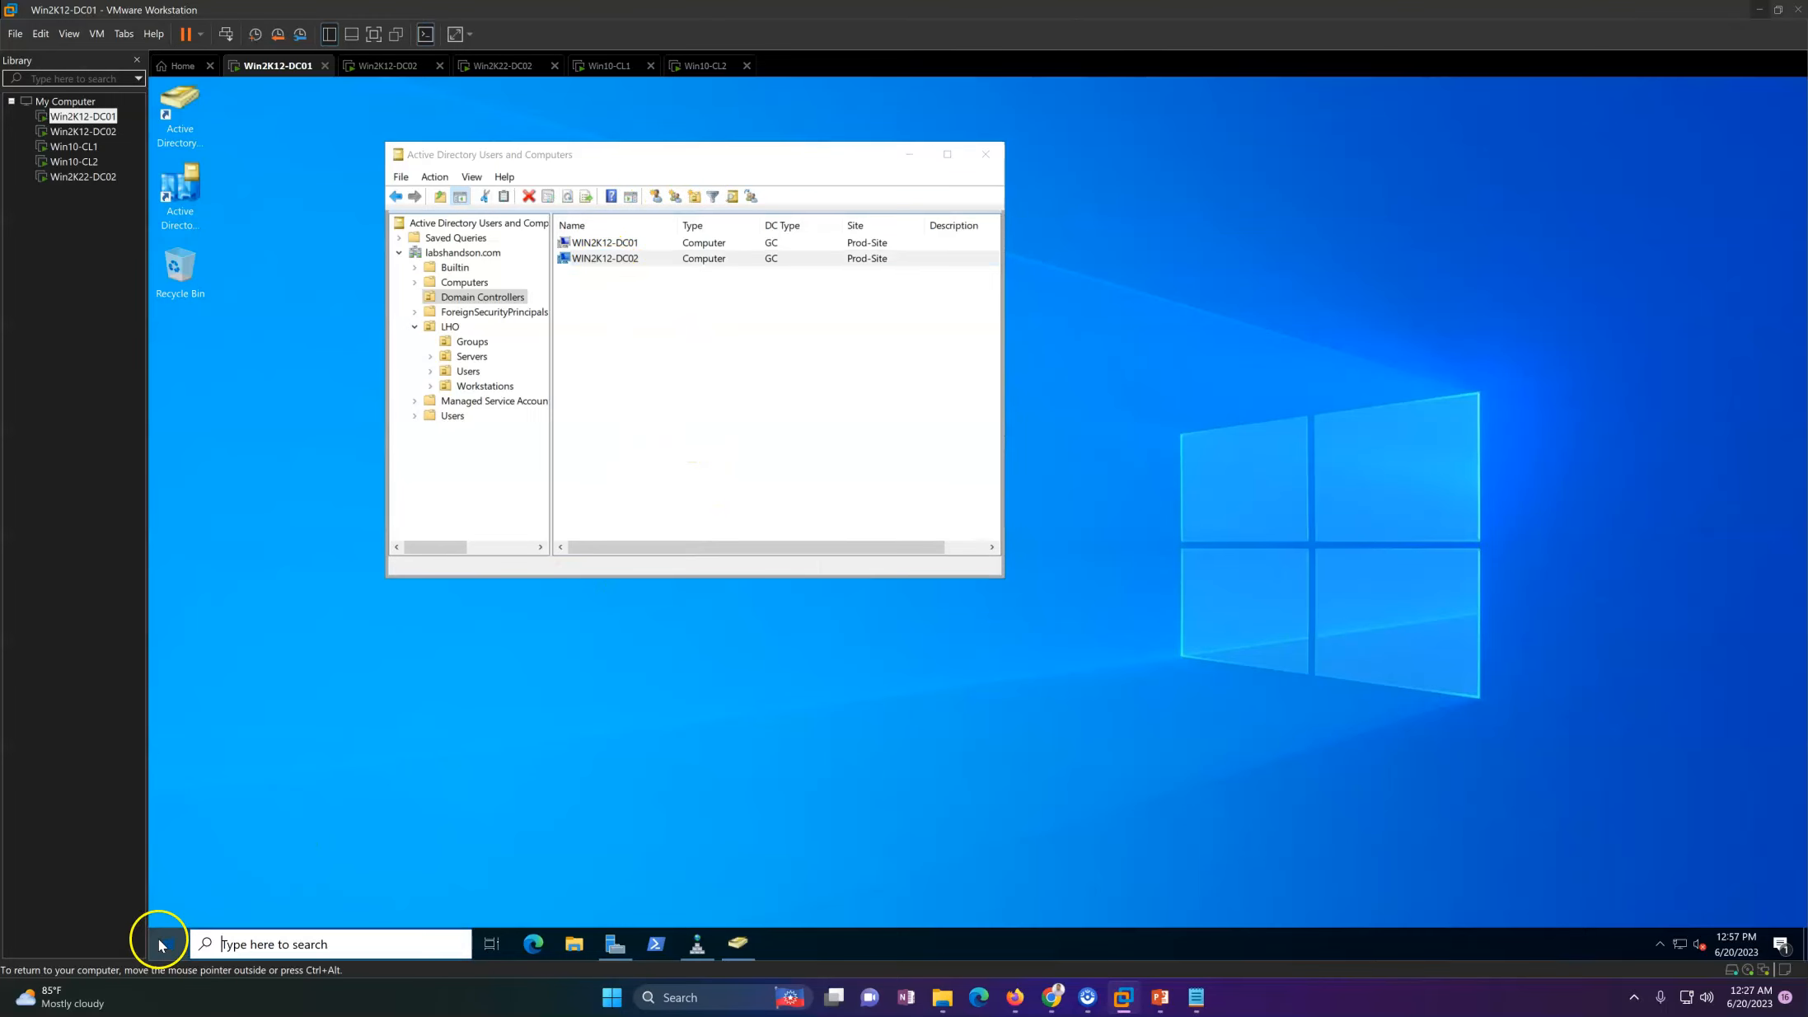
pyautogui.click(564, 148)
pyautogui.click(651, 259)
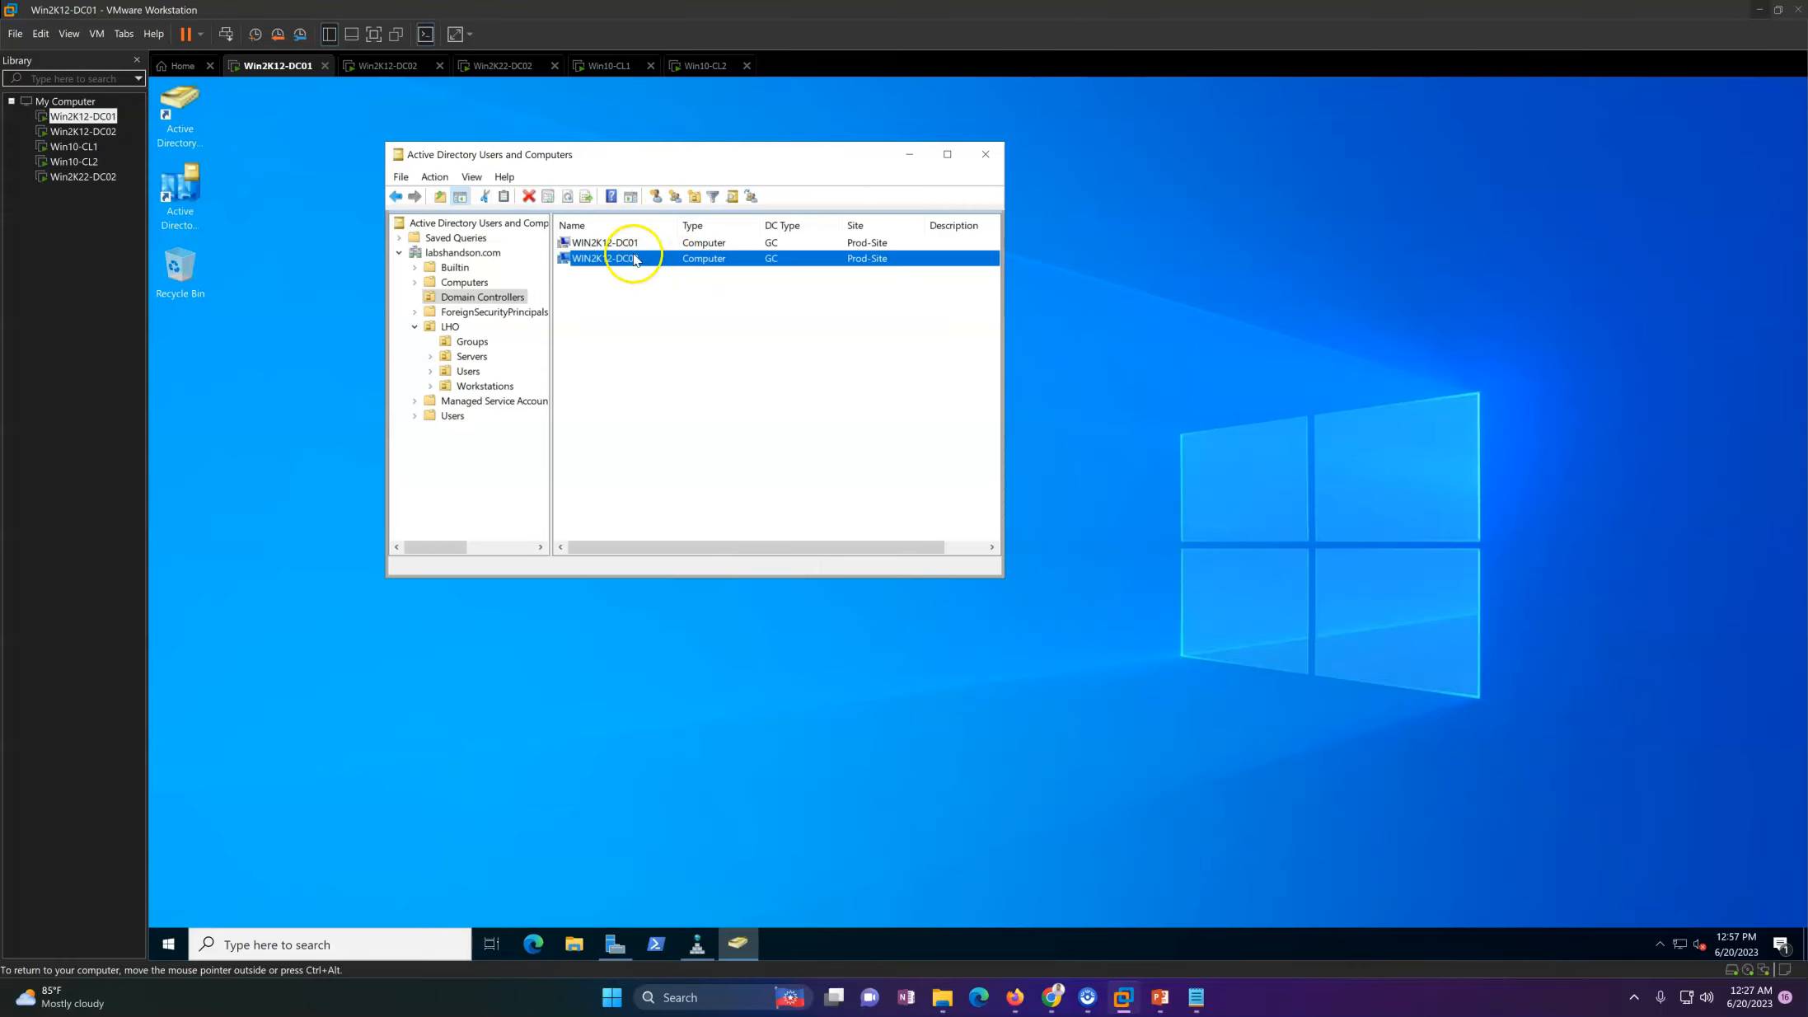
pyautogui.click(396, 66)
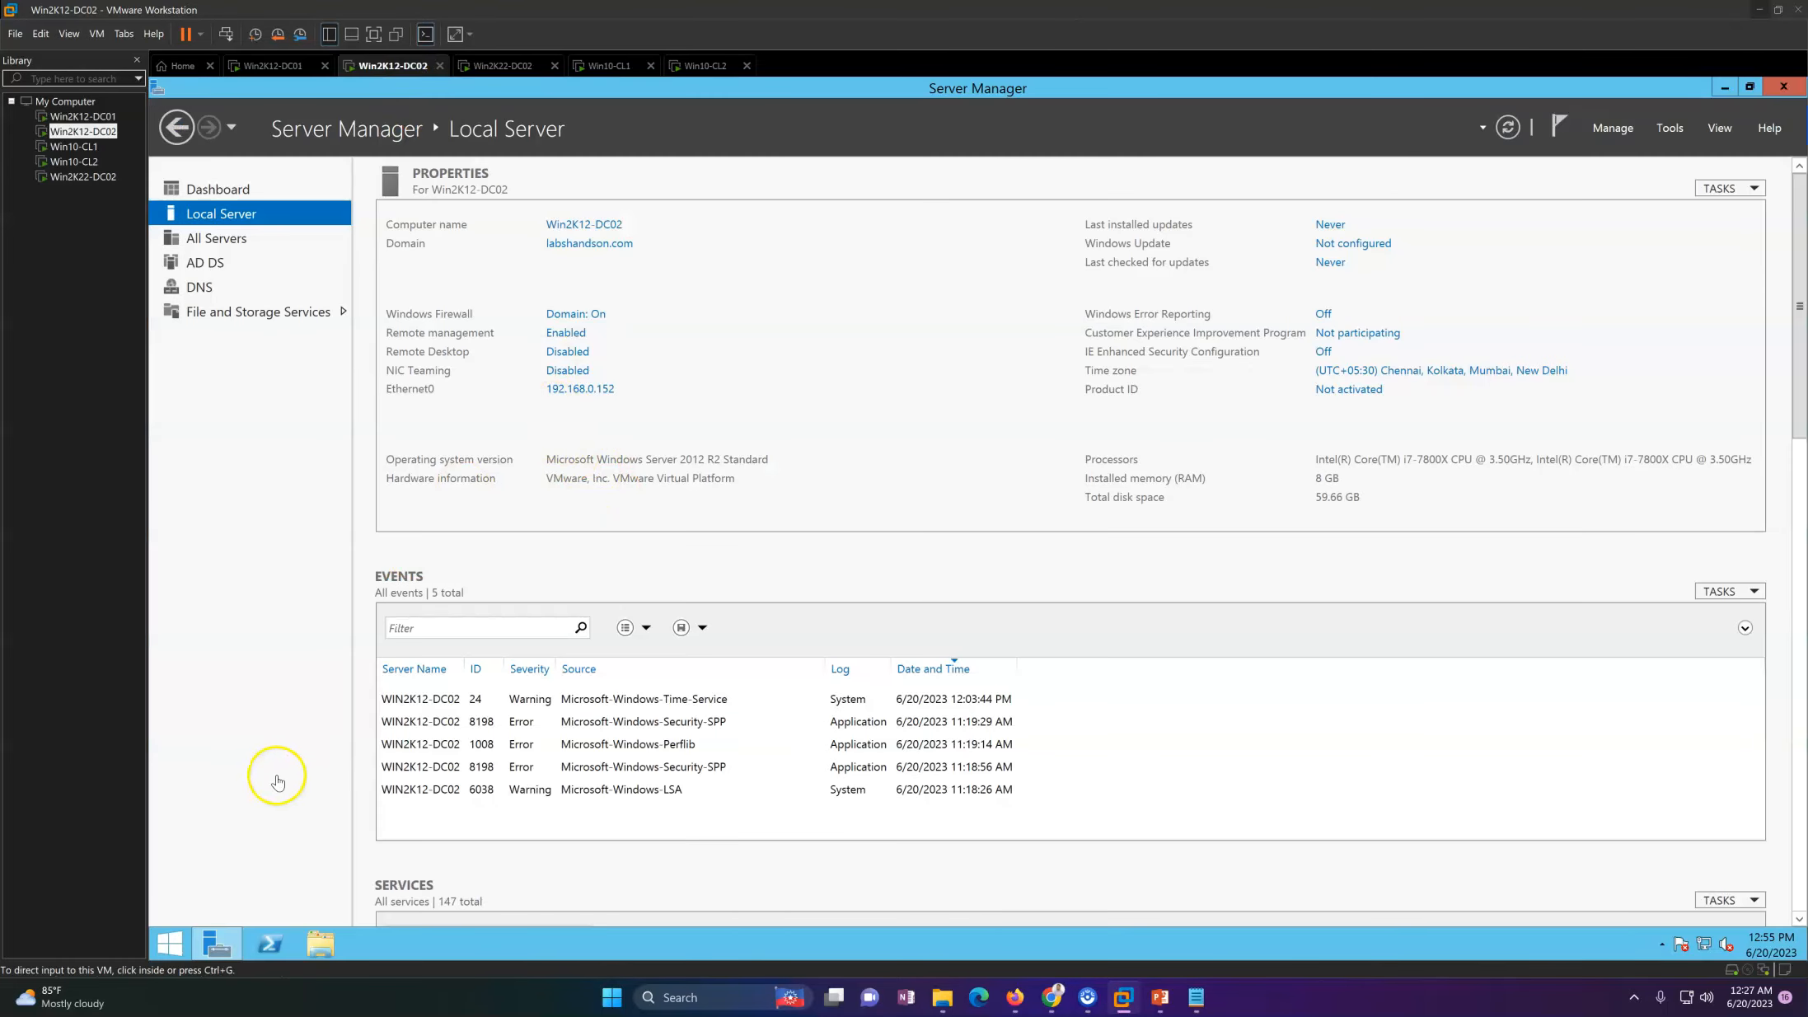
pyautogui.click(1600, 129)
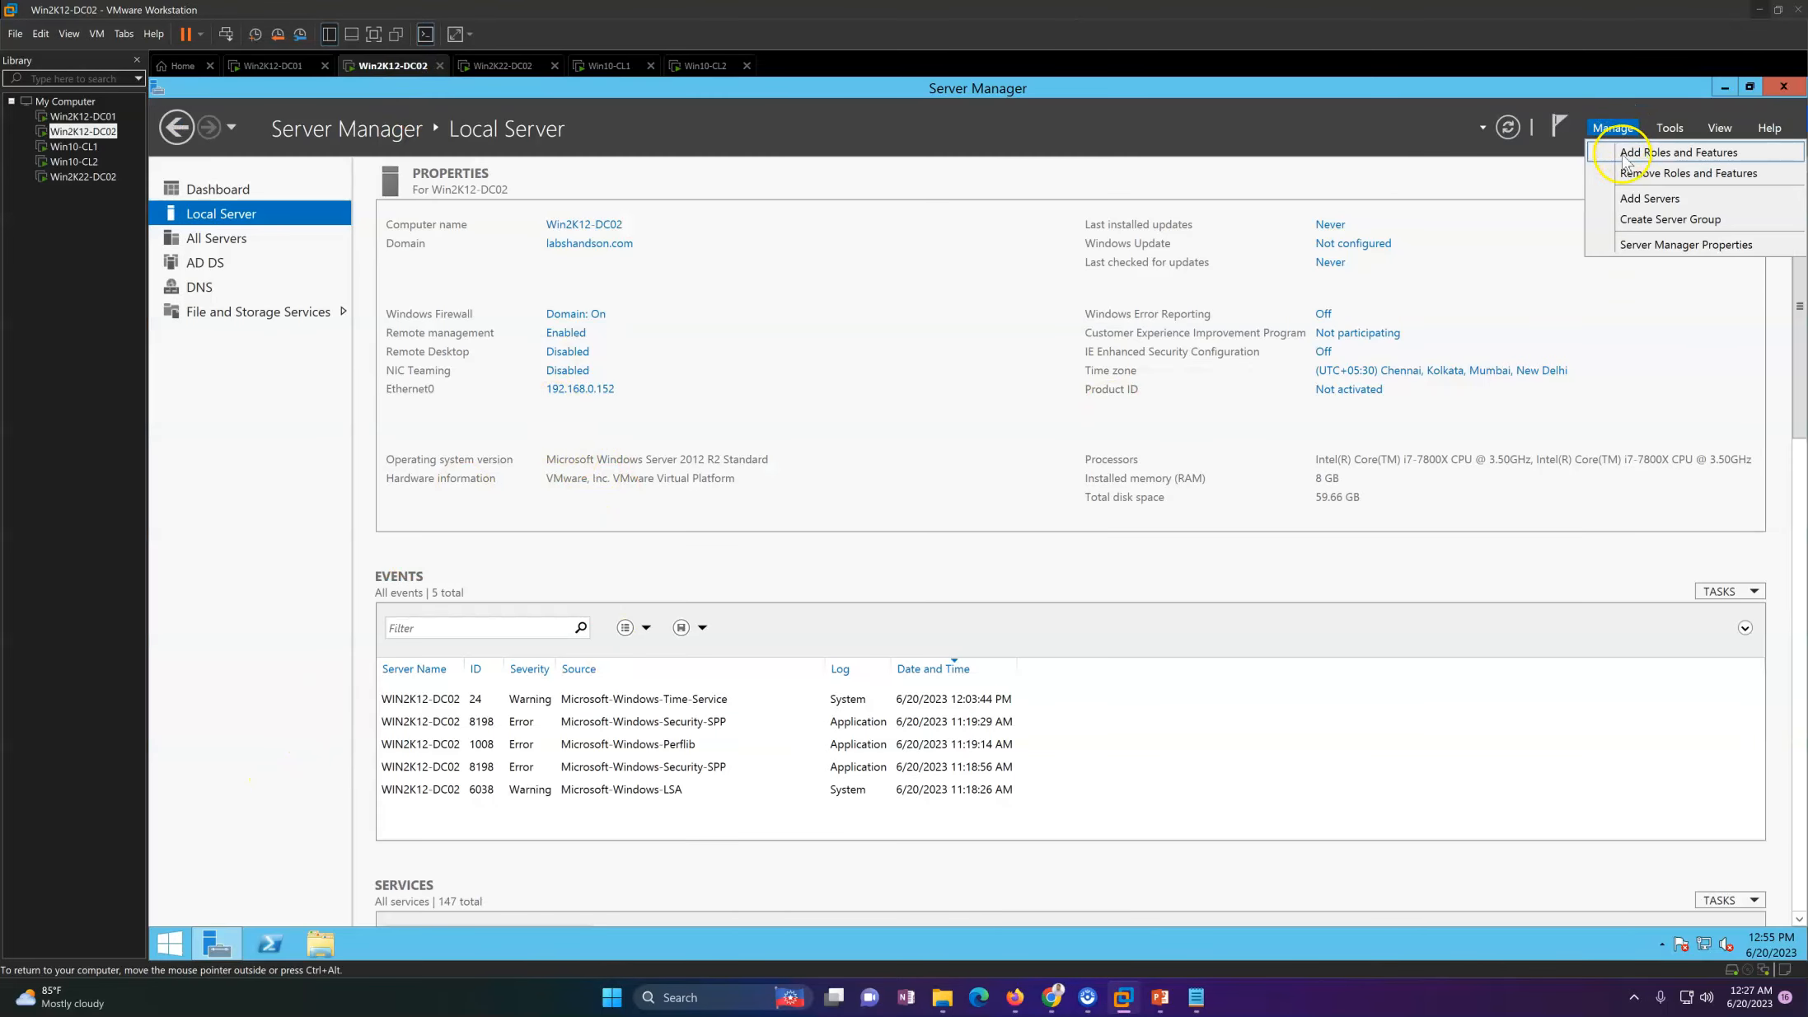
pyautogui.click(1623, 175)
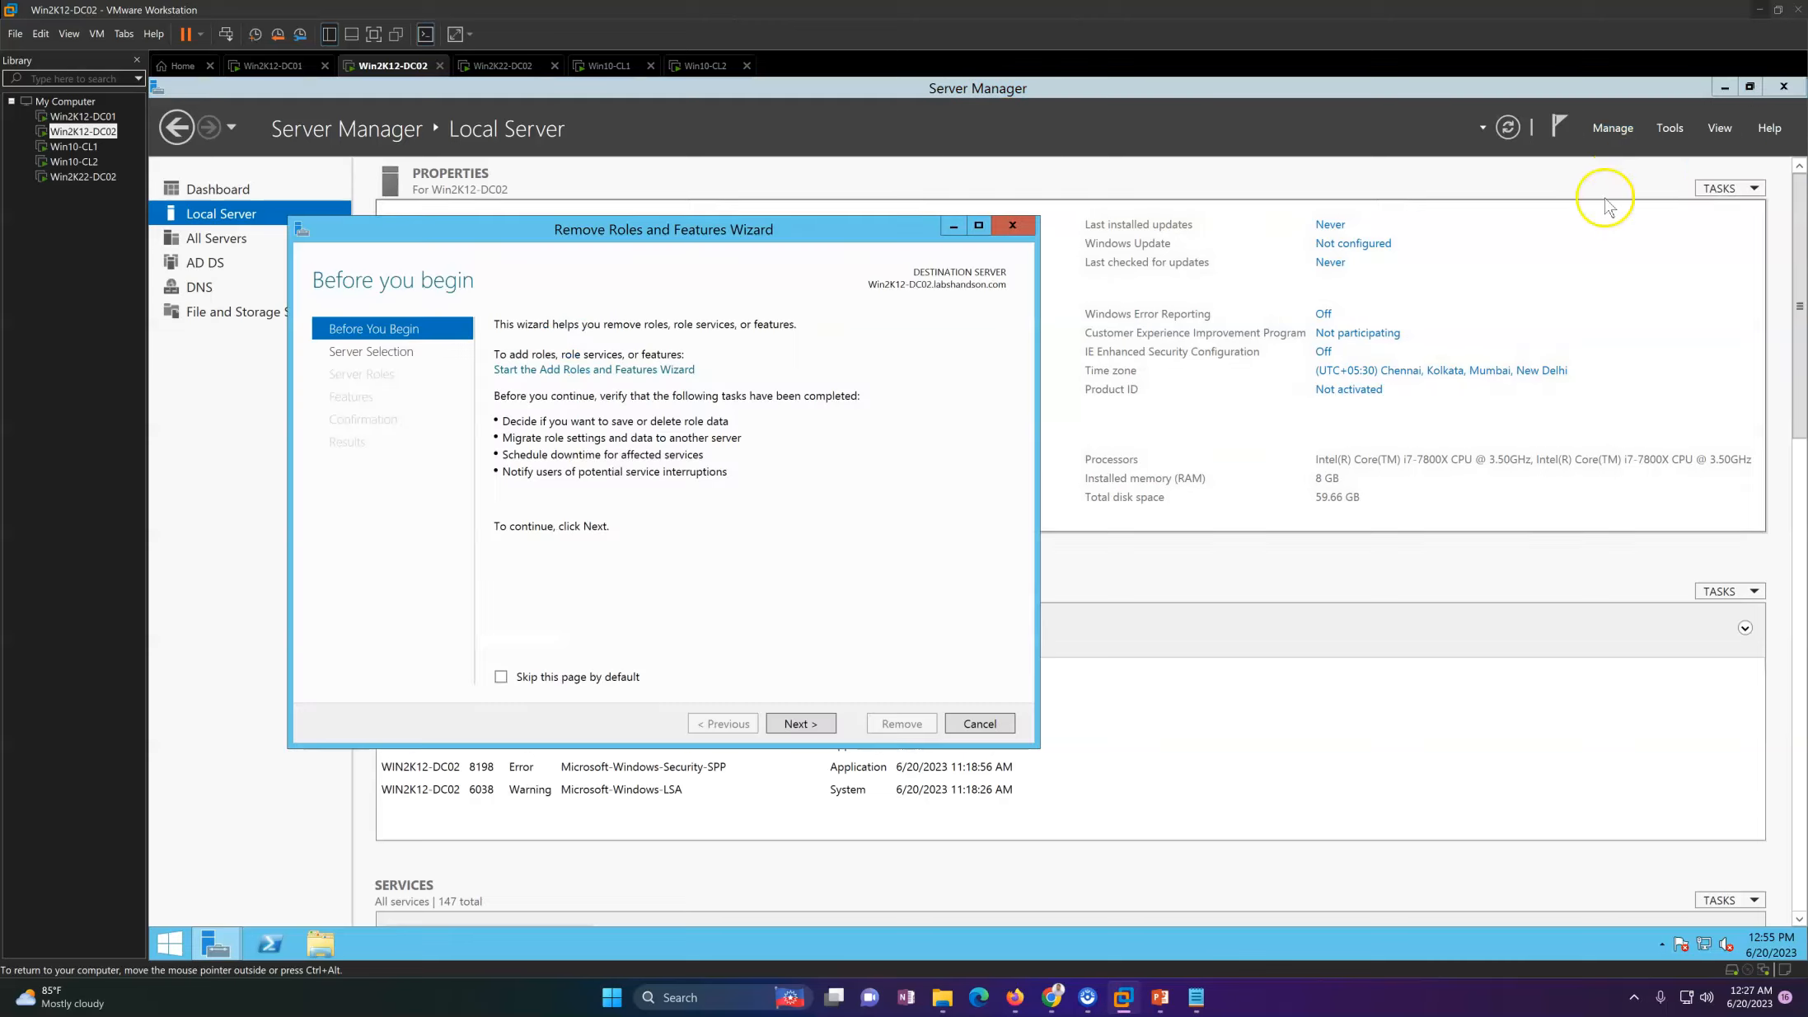
pyautogui.click(799, 723)
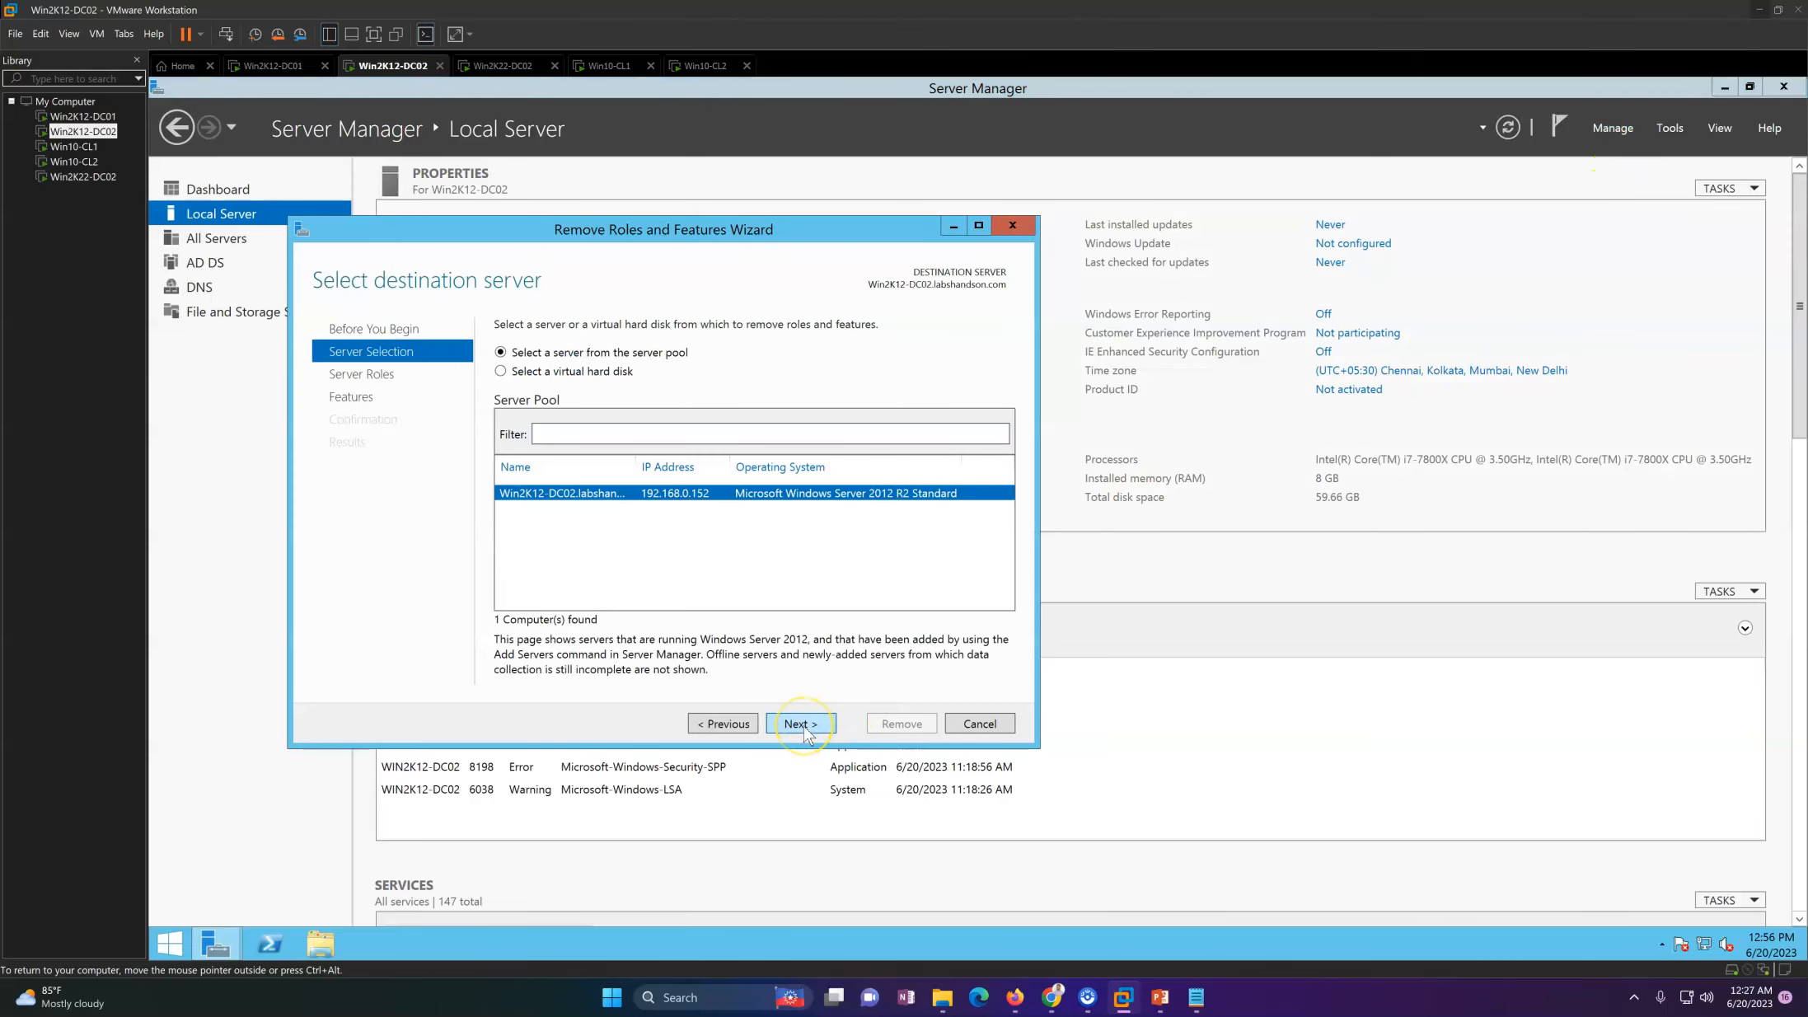
pyautogui.click(801, 725)
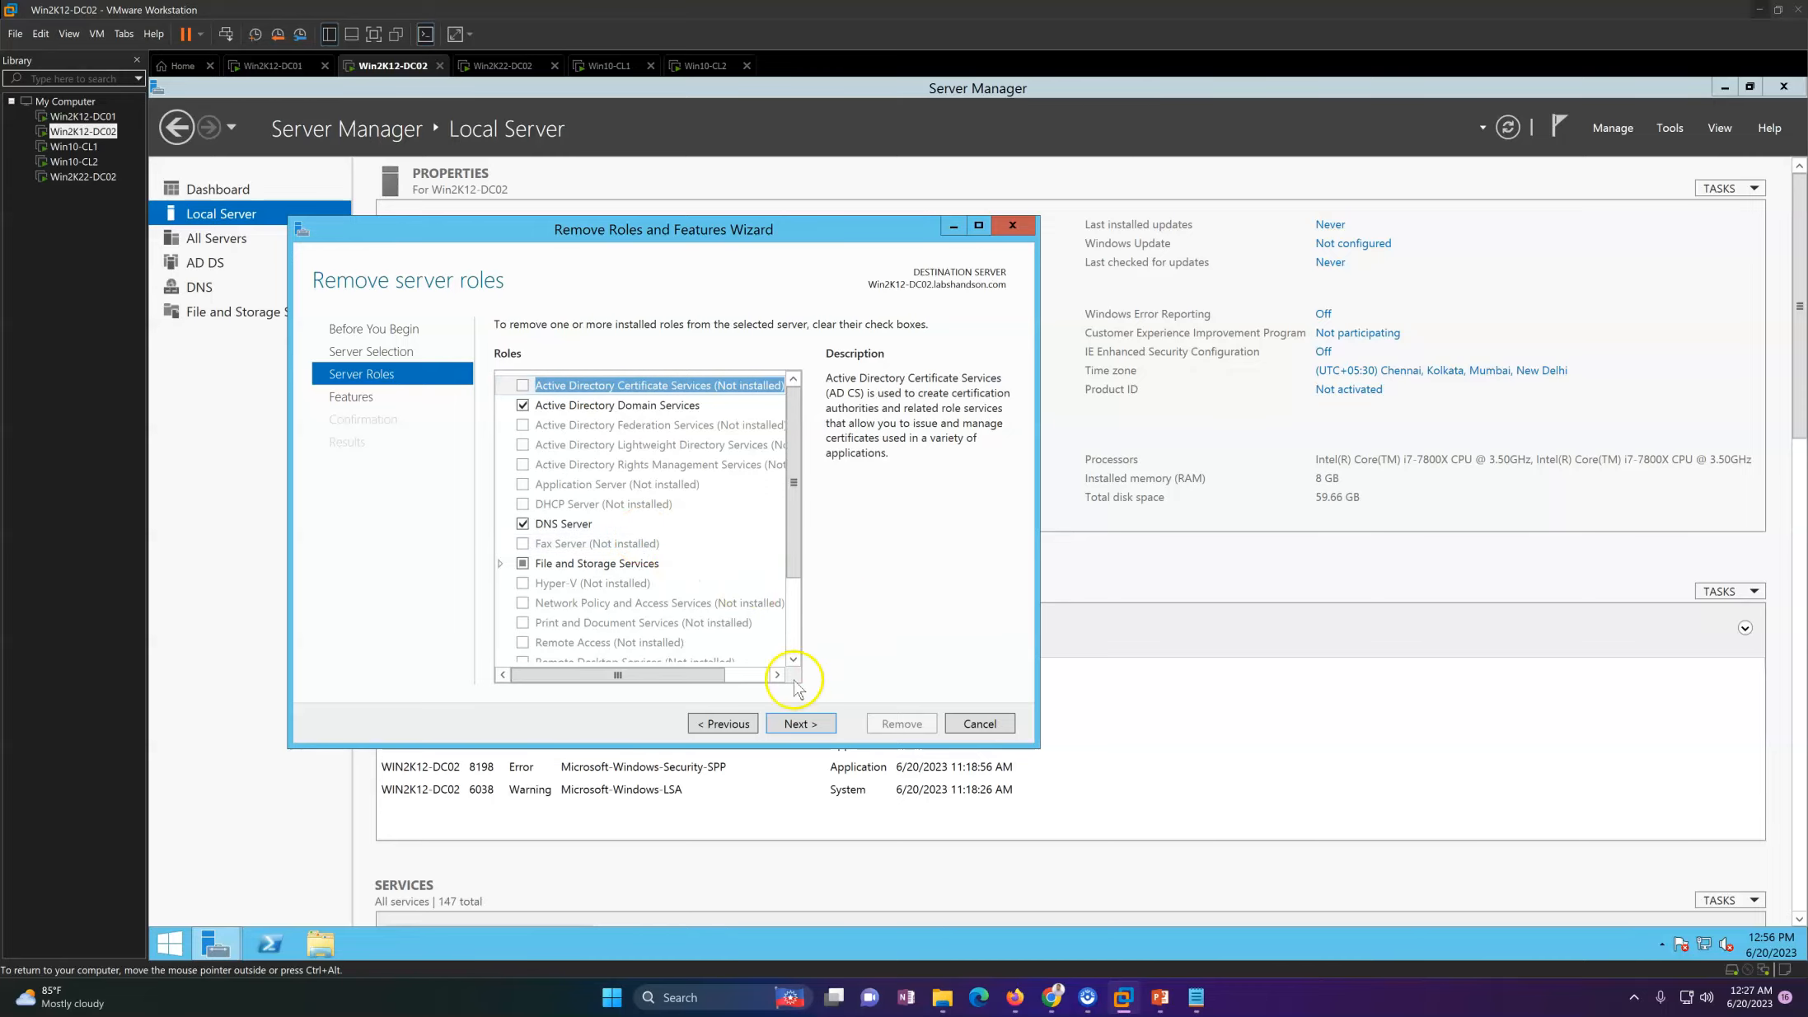
pyautogui.click(724, 730)
pyautogui.click(728, 727)
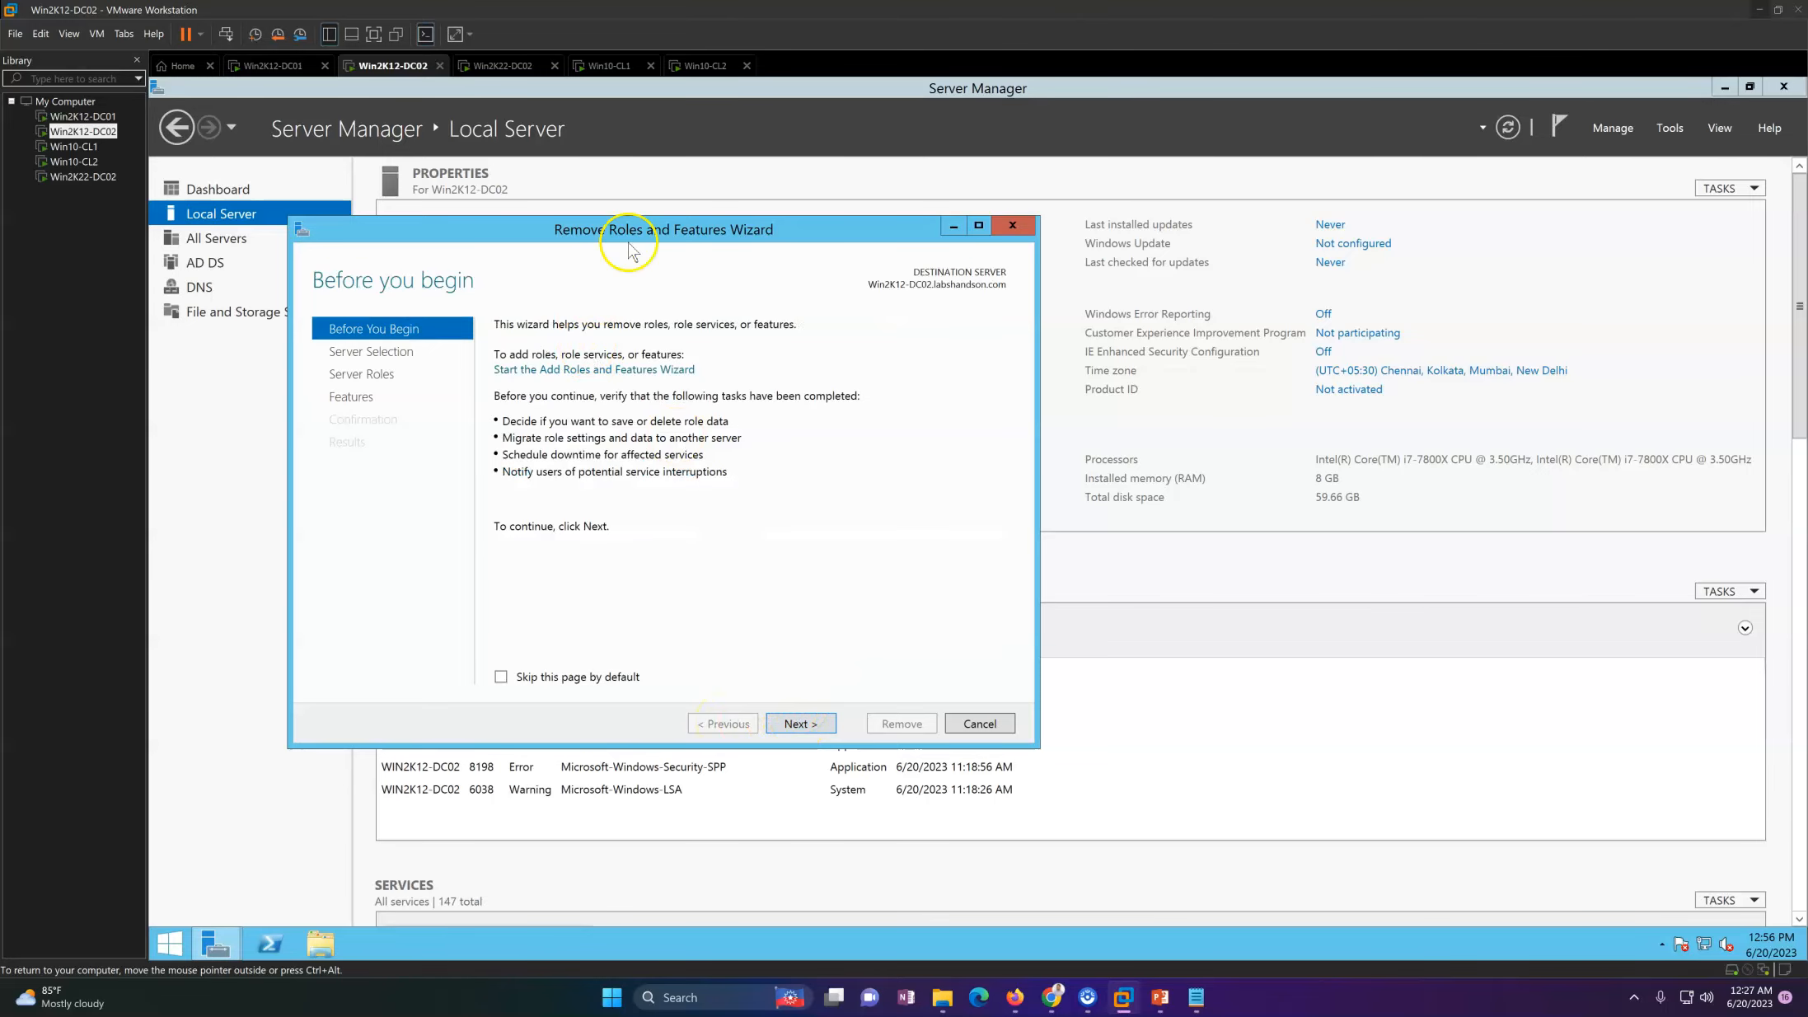
pyautogui.click(1020, 231)
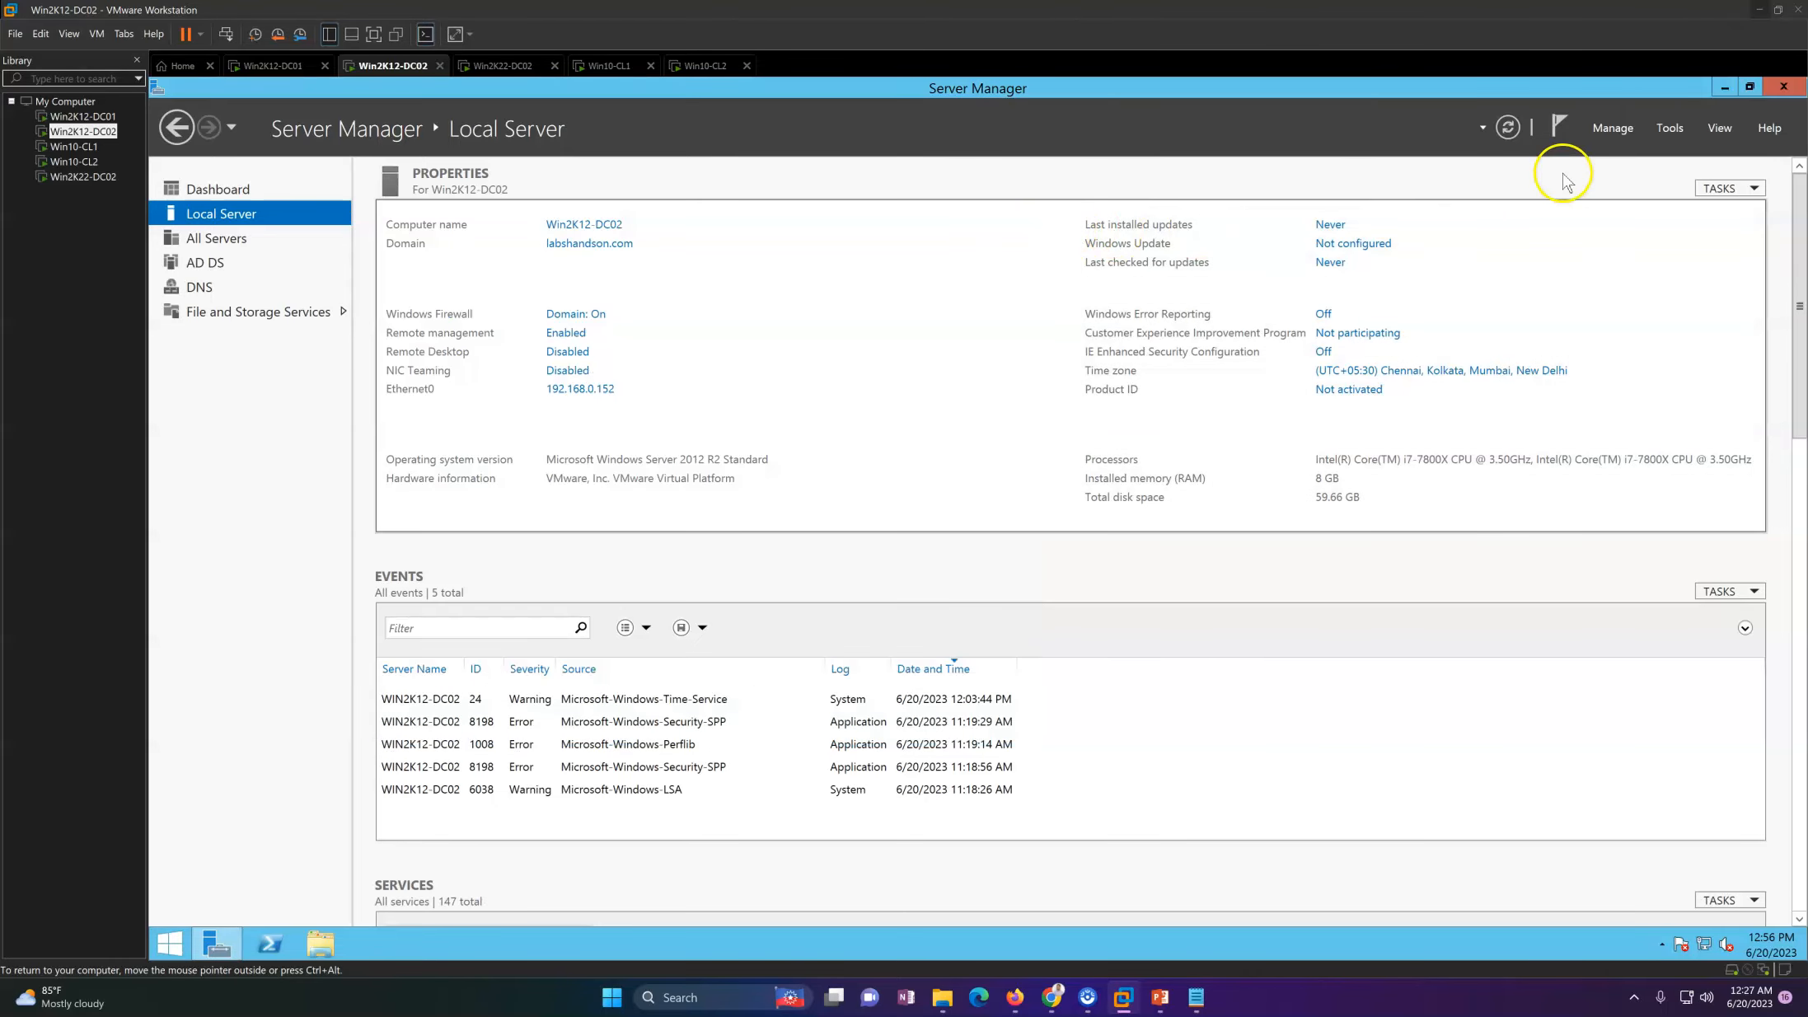
# Step: Use the Remove Roles and Features Wizard to try removing Active Directory Domain Services and its management tools from Win2K12-DC02.labshandson.com
pyautogui.click(1610, 128)
pyautogui.click(1629, 174)
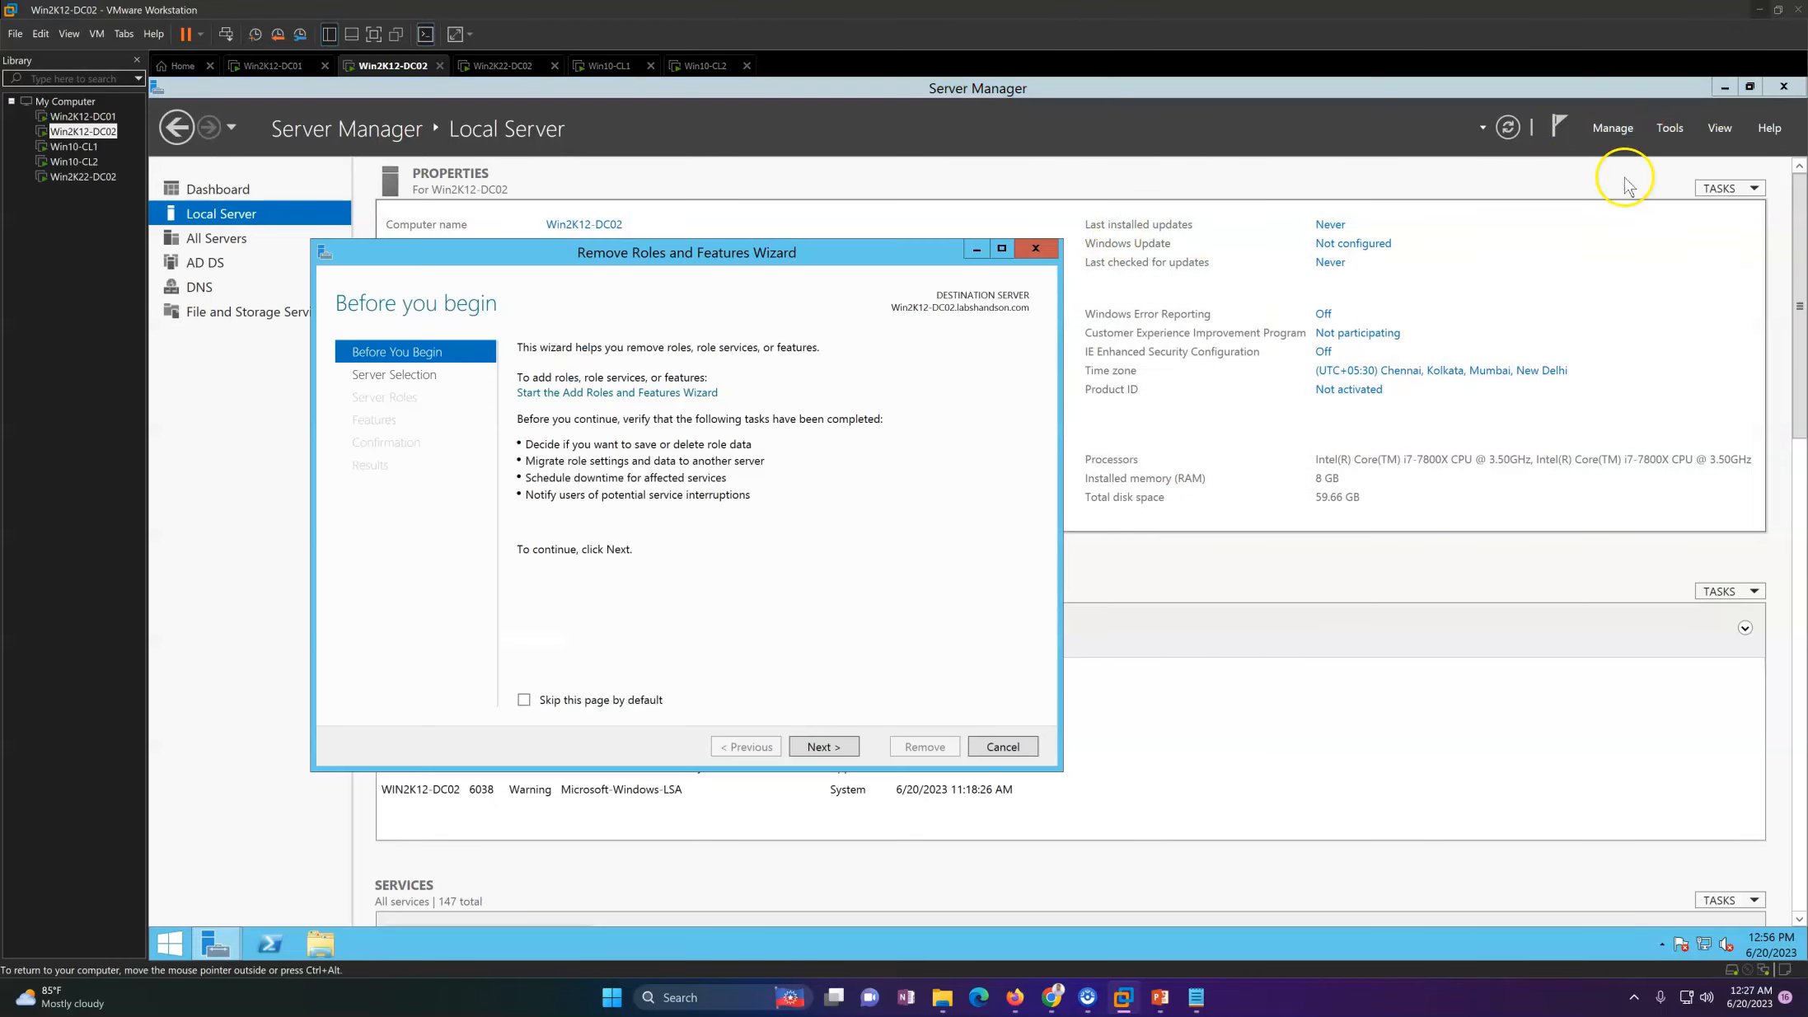
pyautogui.moveTo(659, 270); pyautogui.dragTo(1075, 246)
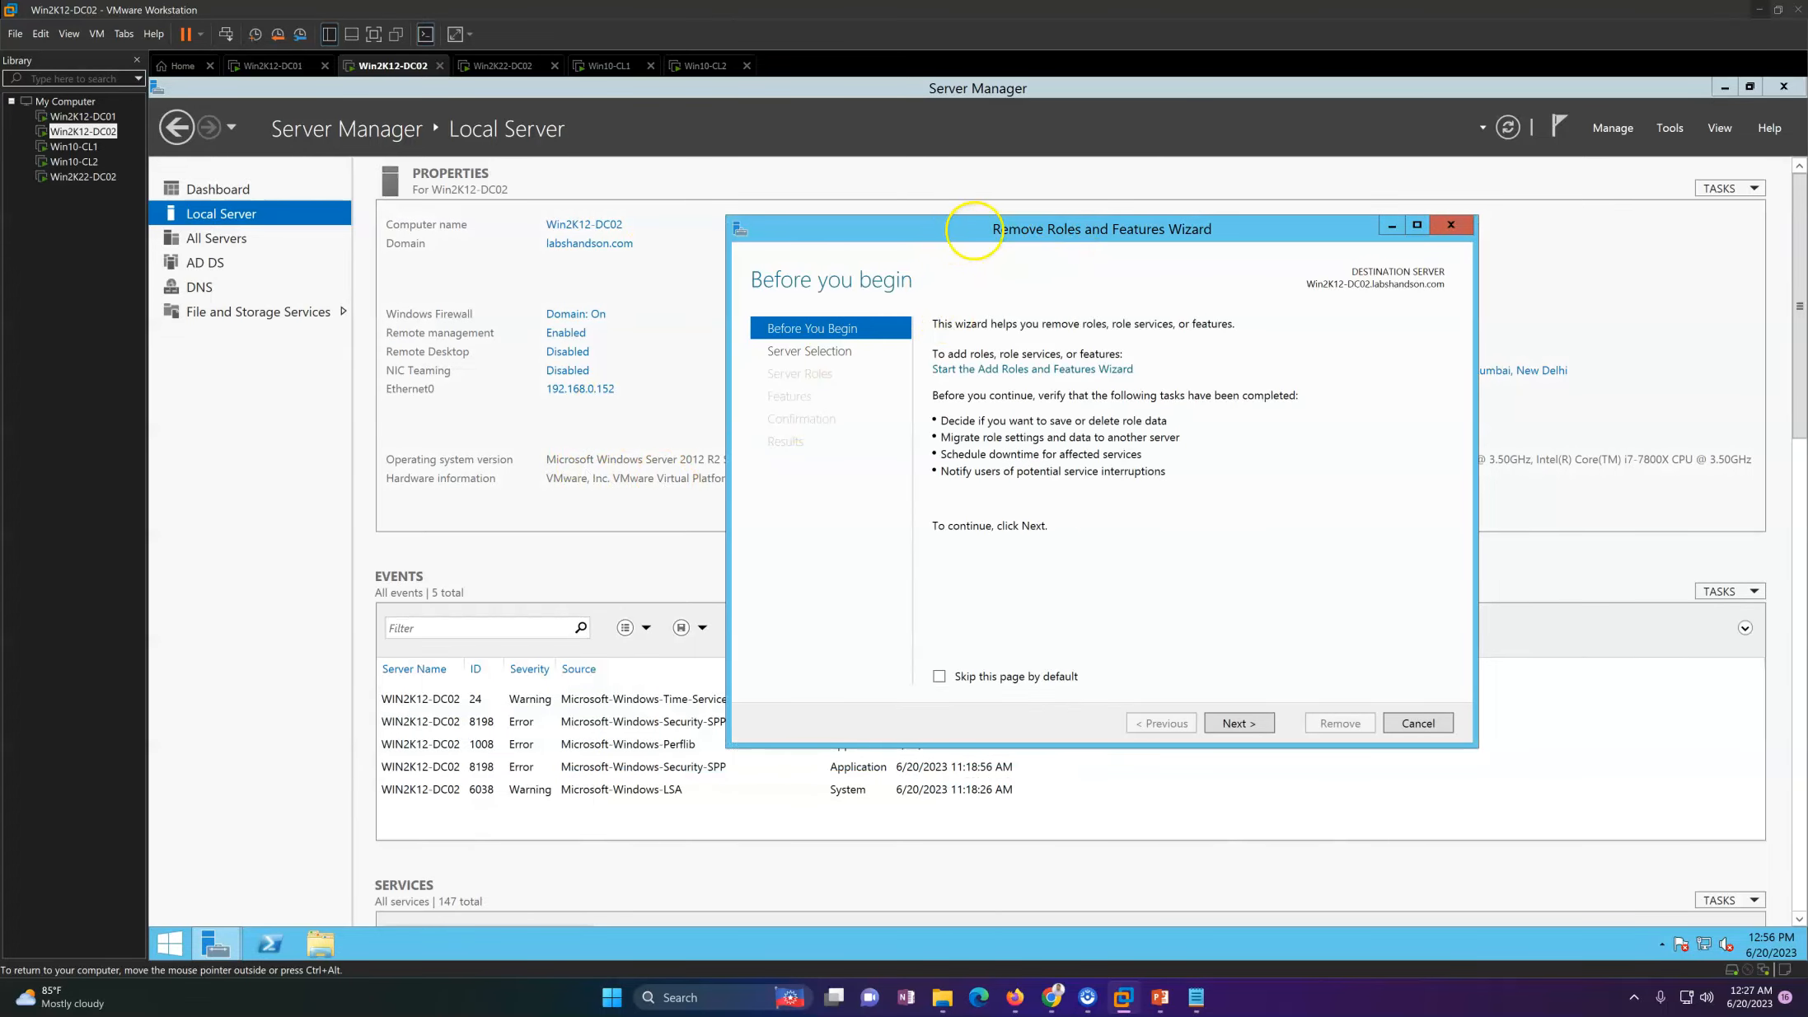
pyautogui.click(1323, 719)
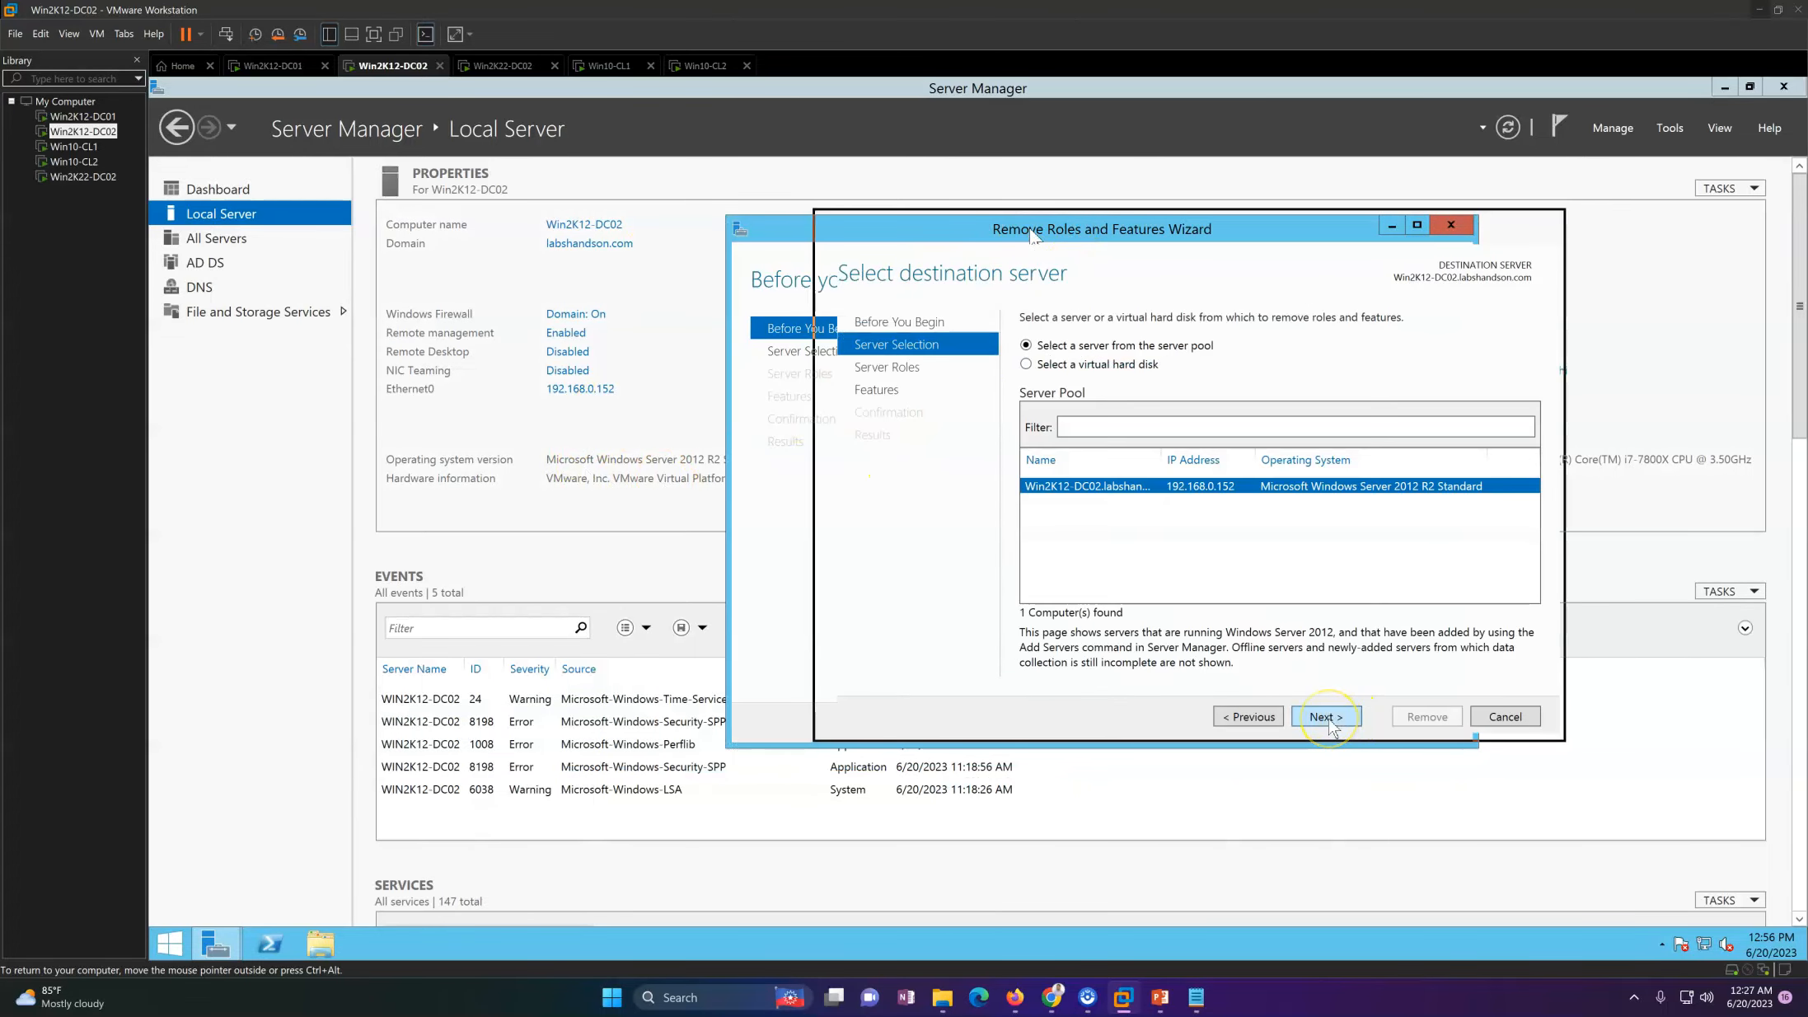
pyautogui.click(1327, 717)
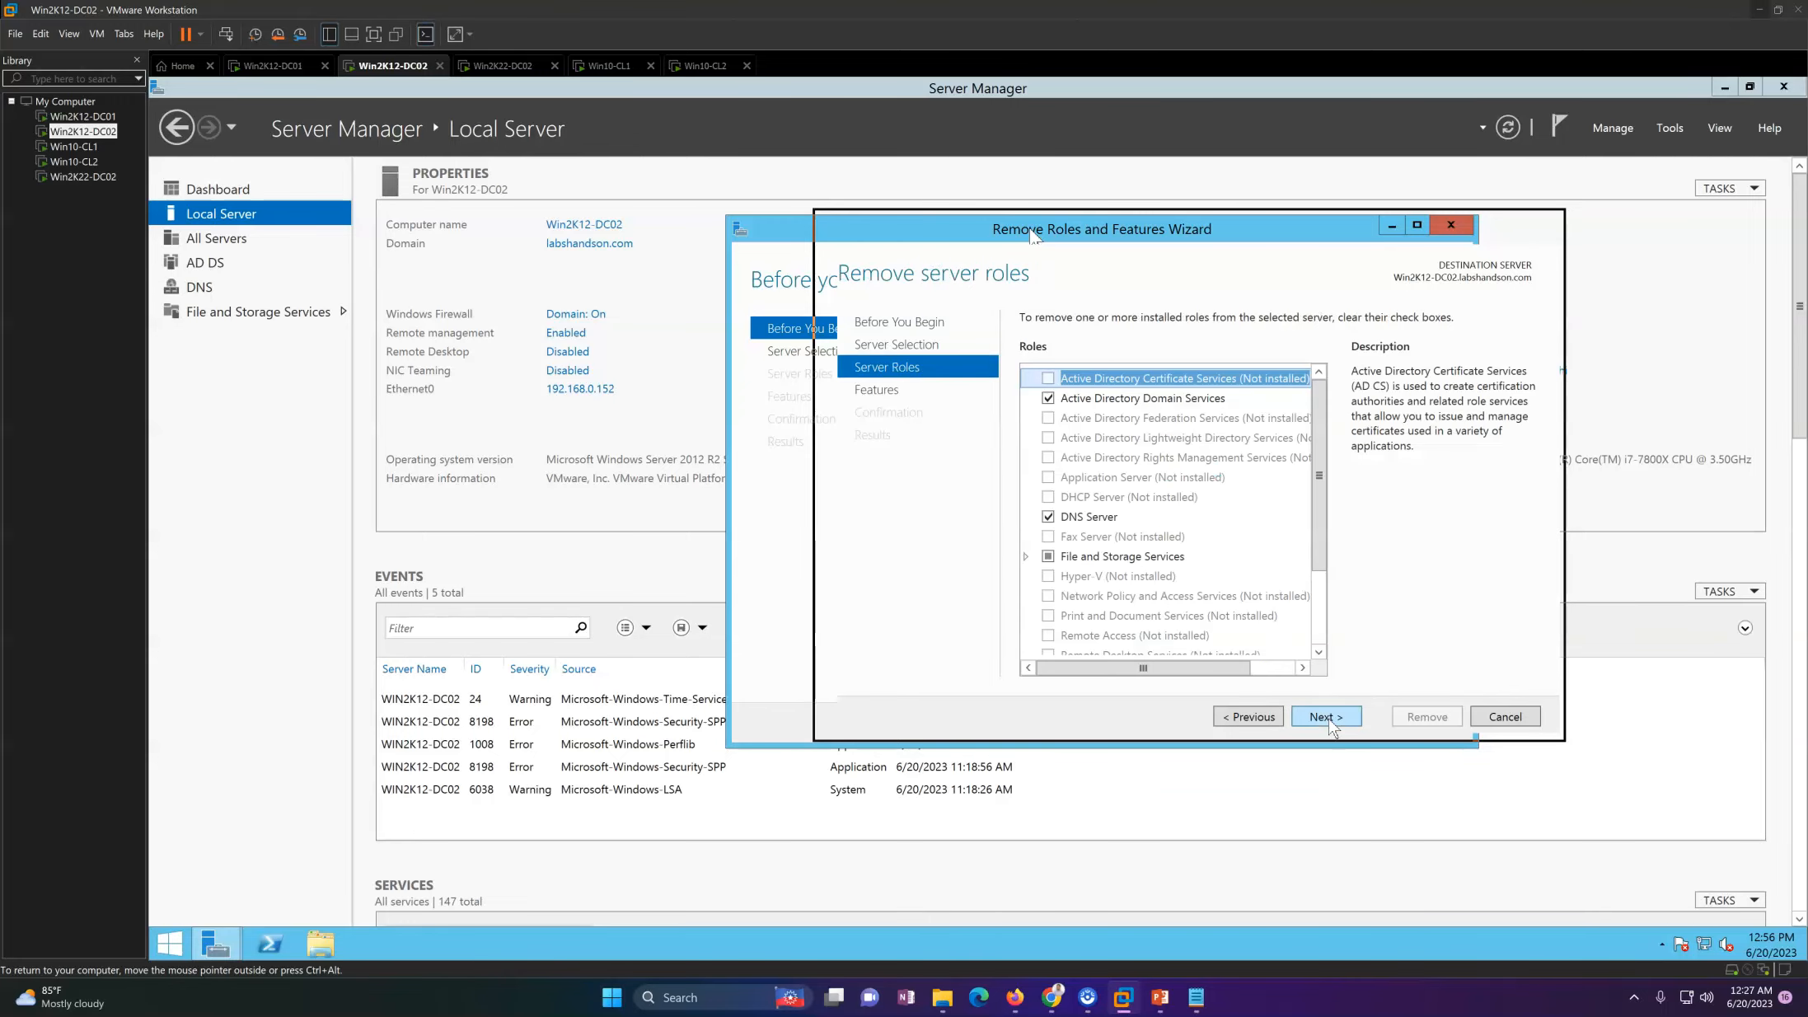
pyautogui.click(1052, 408)
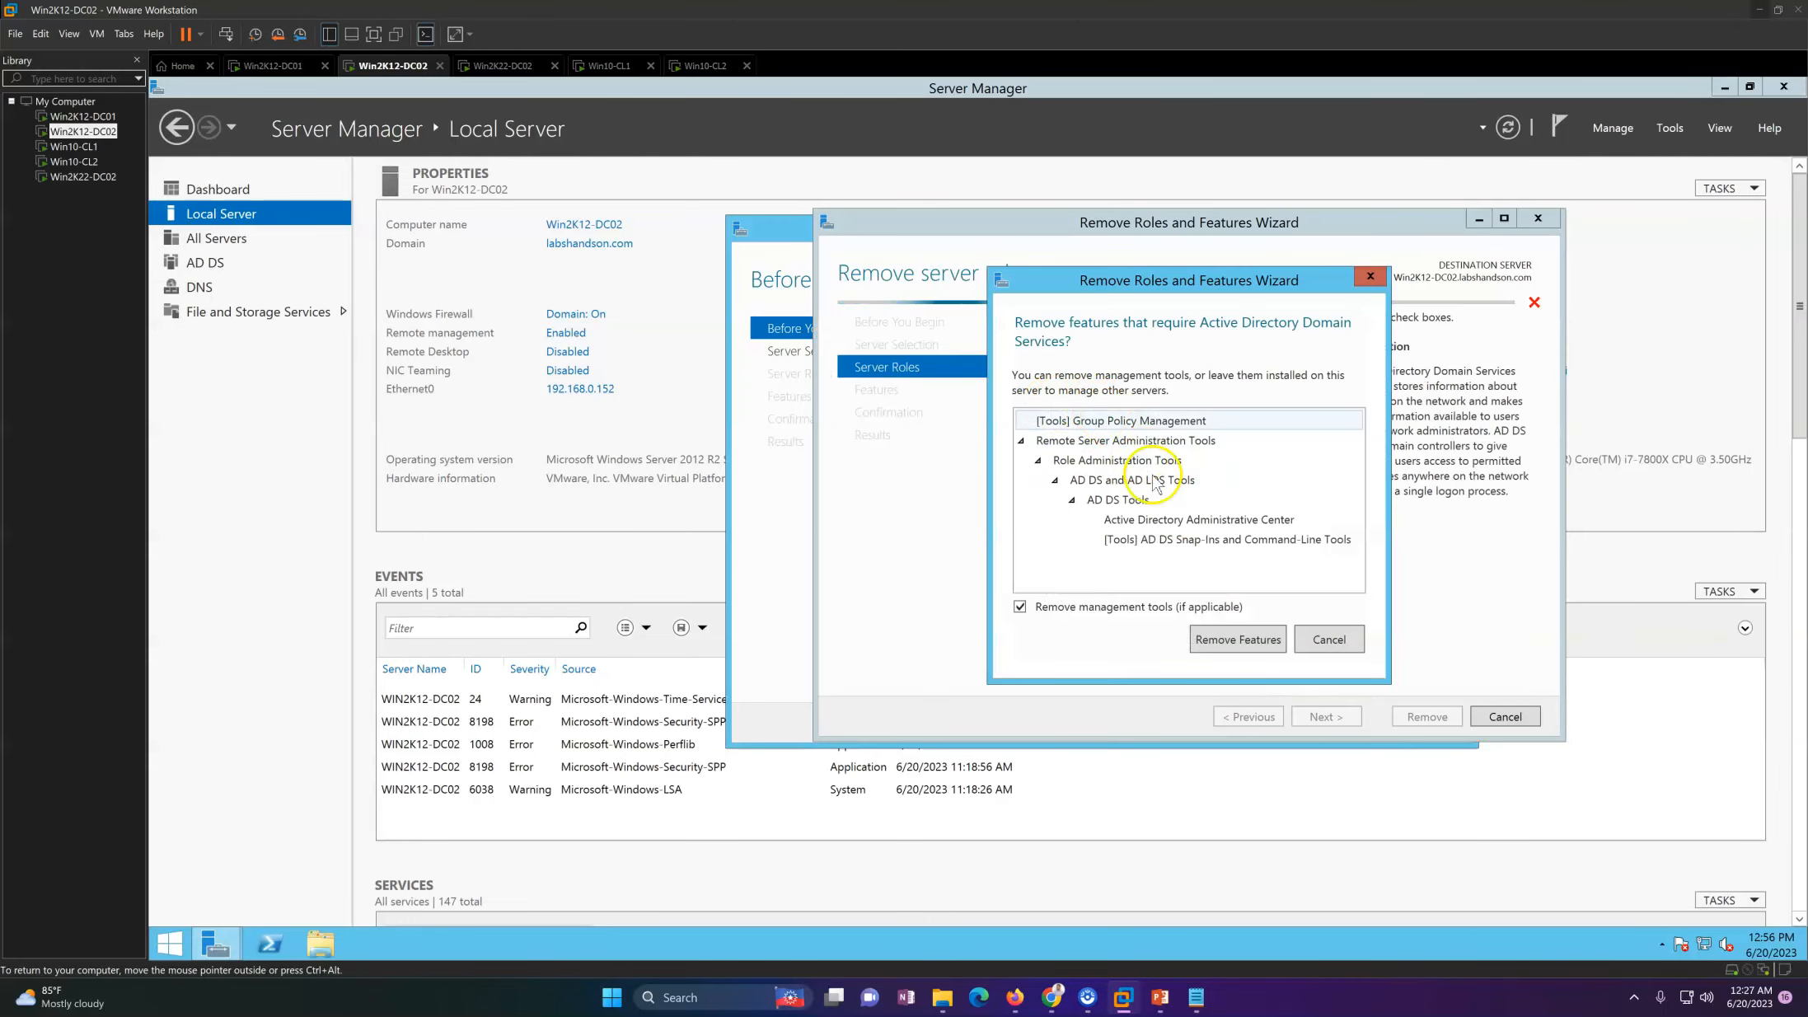
pyautogui.click(1255, 640)
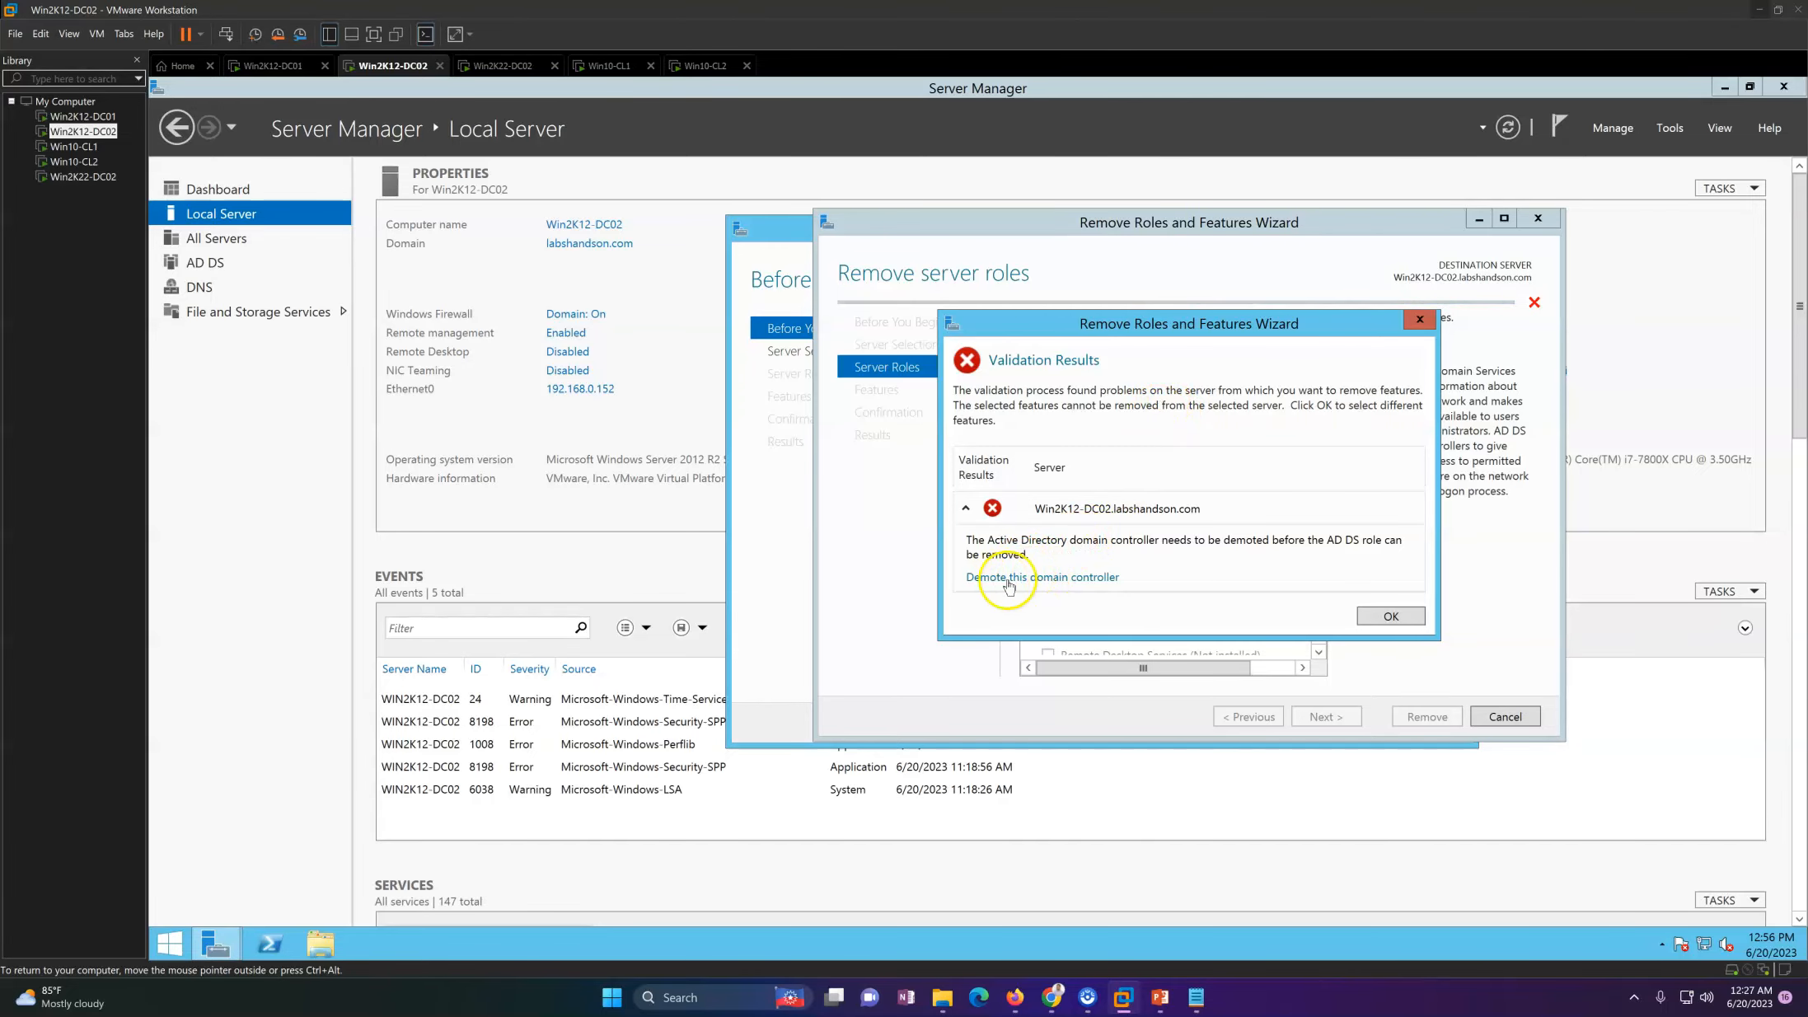
# Step: Start demoting this domain controller, keep the current user's credentials without forced removal, and advance to the demotion warnings
pyautogui.click(1064, 578)
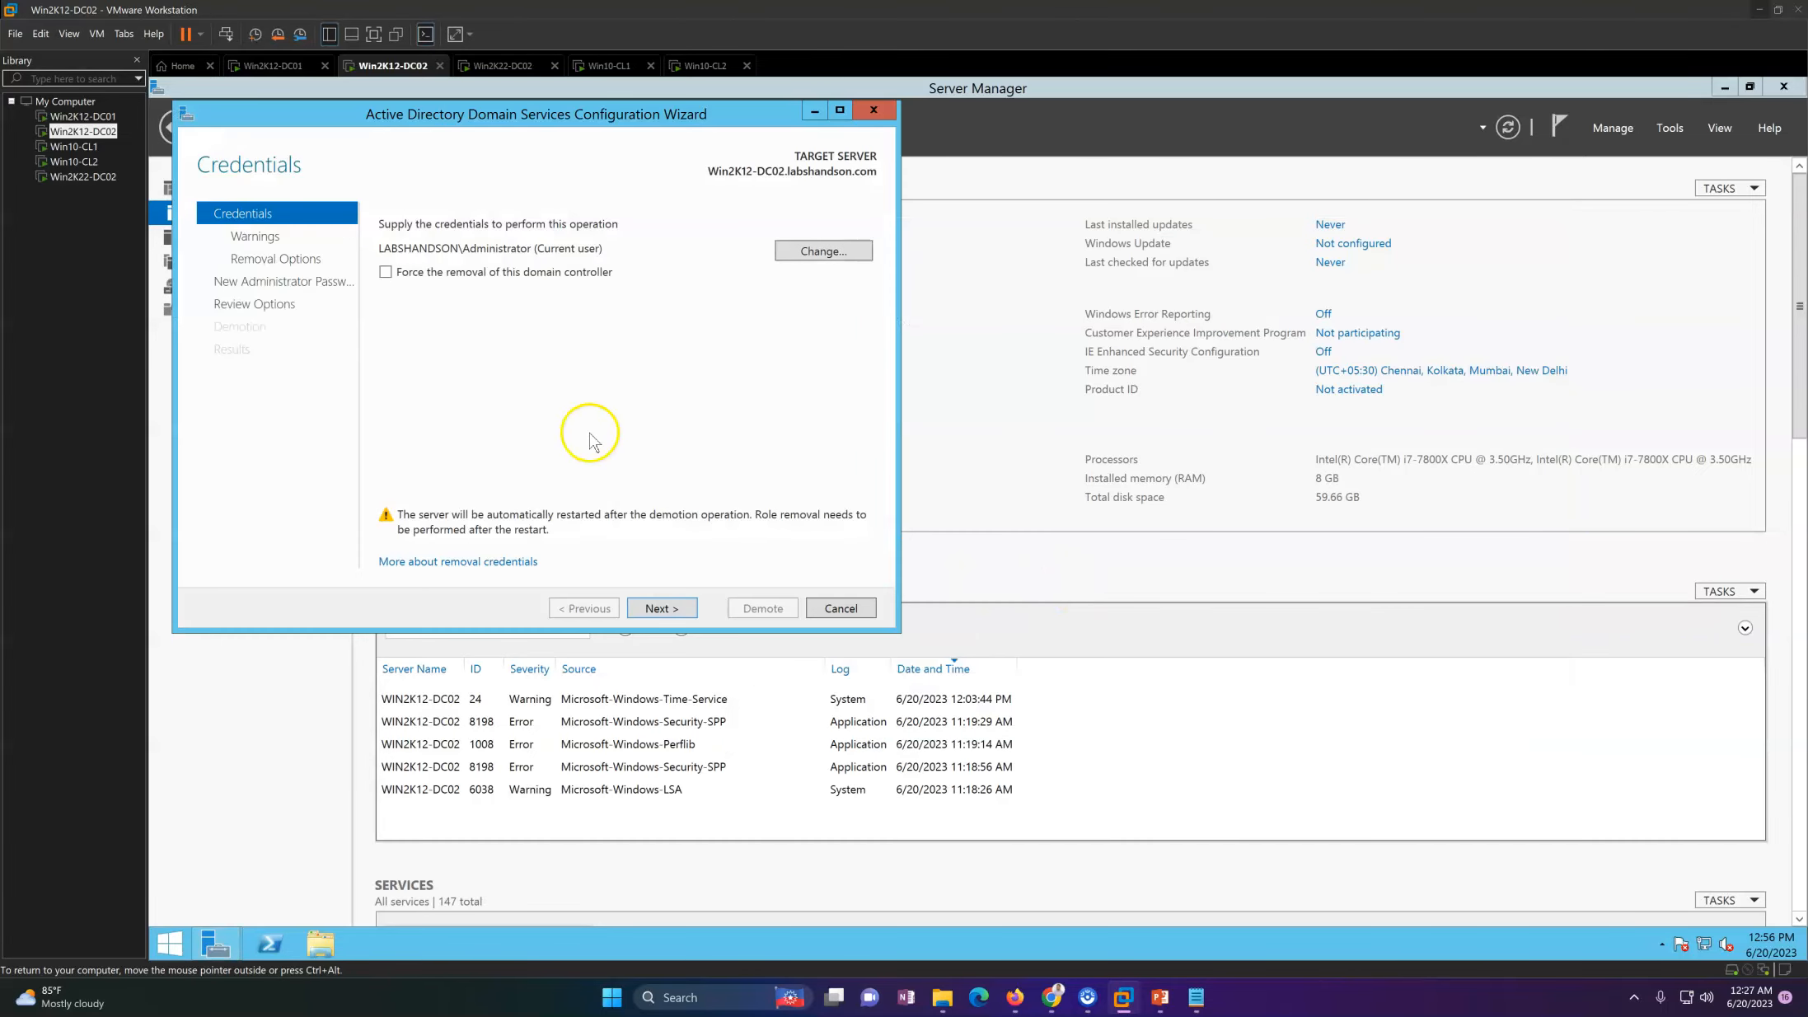
pyautogui.click(1713, 88)
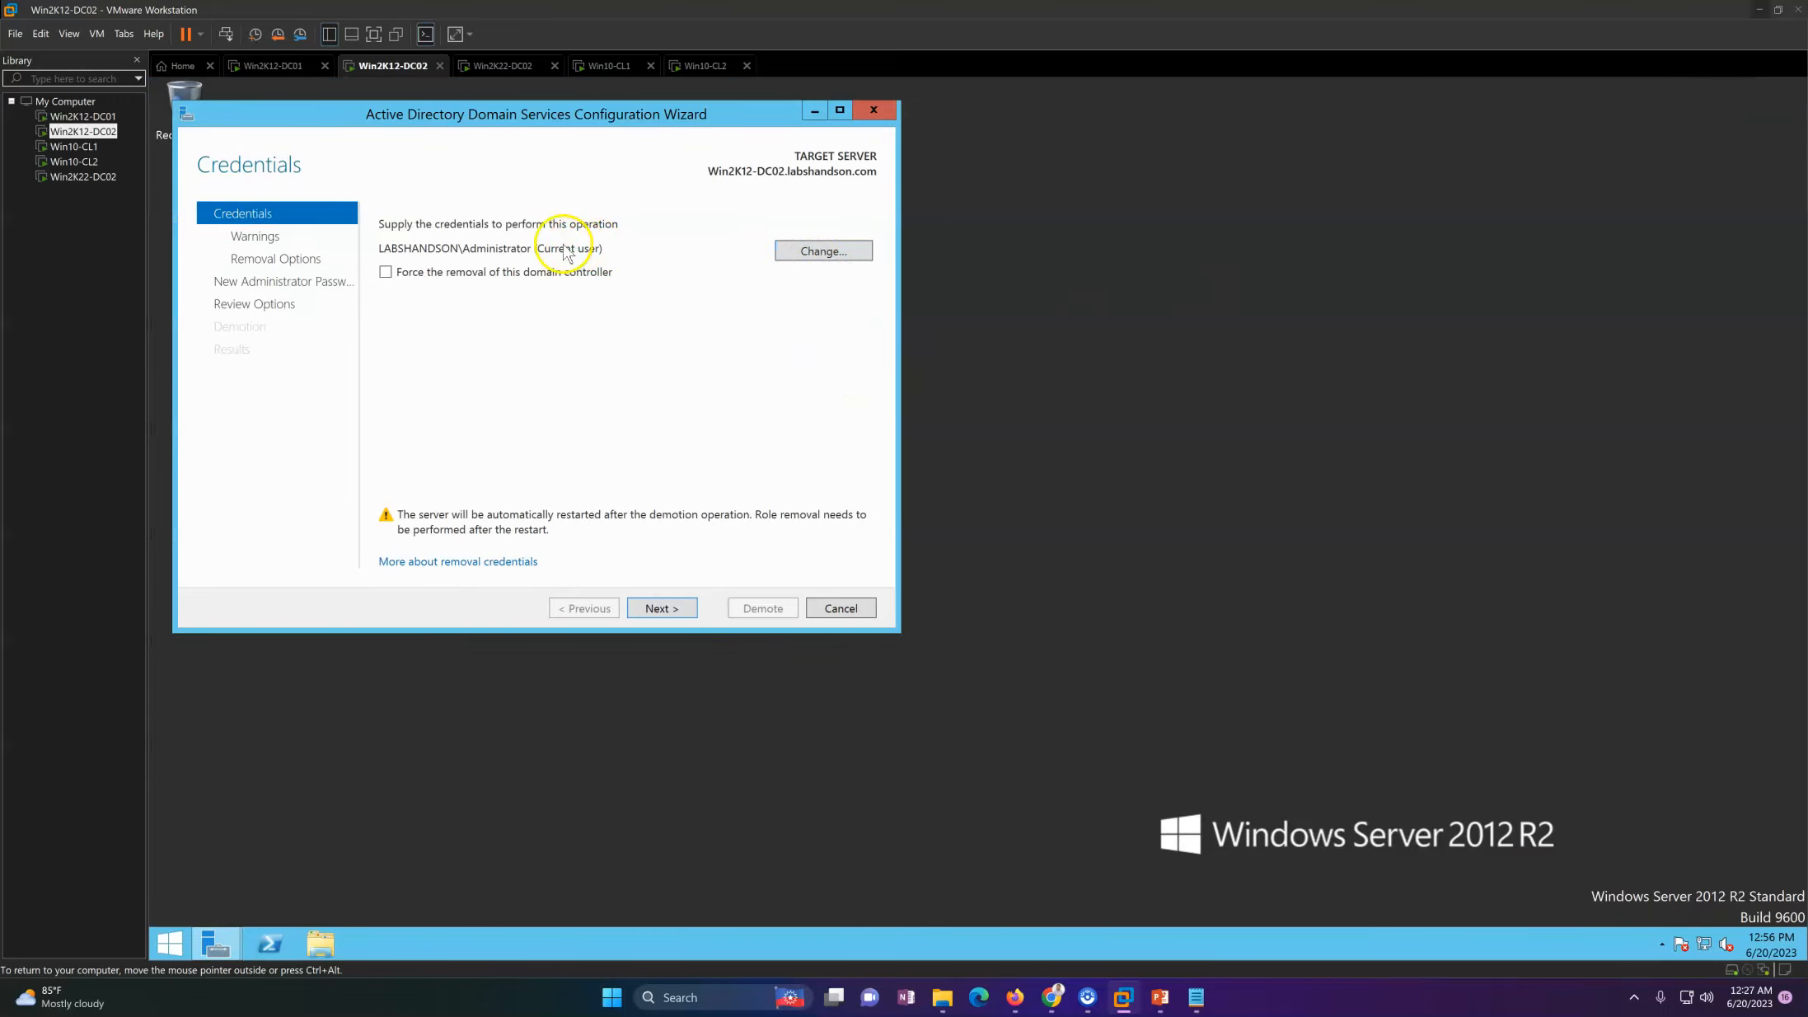
pyautogui.moveTo(606, 114); pyautogui.dragTo(709, 148)
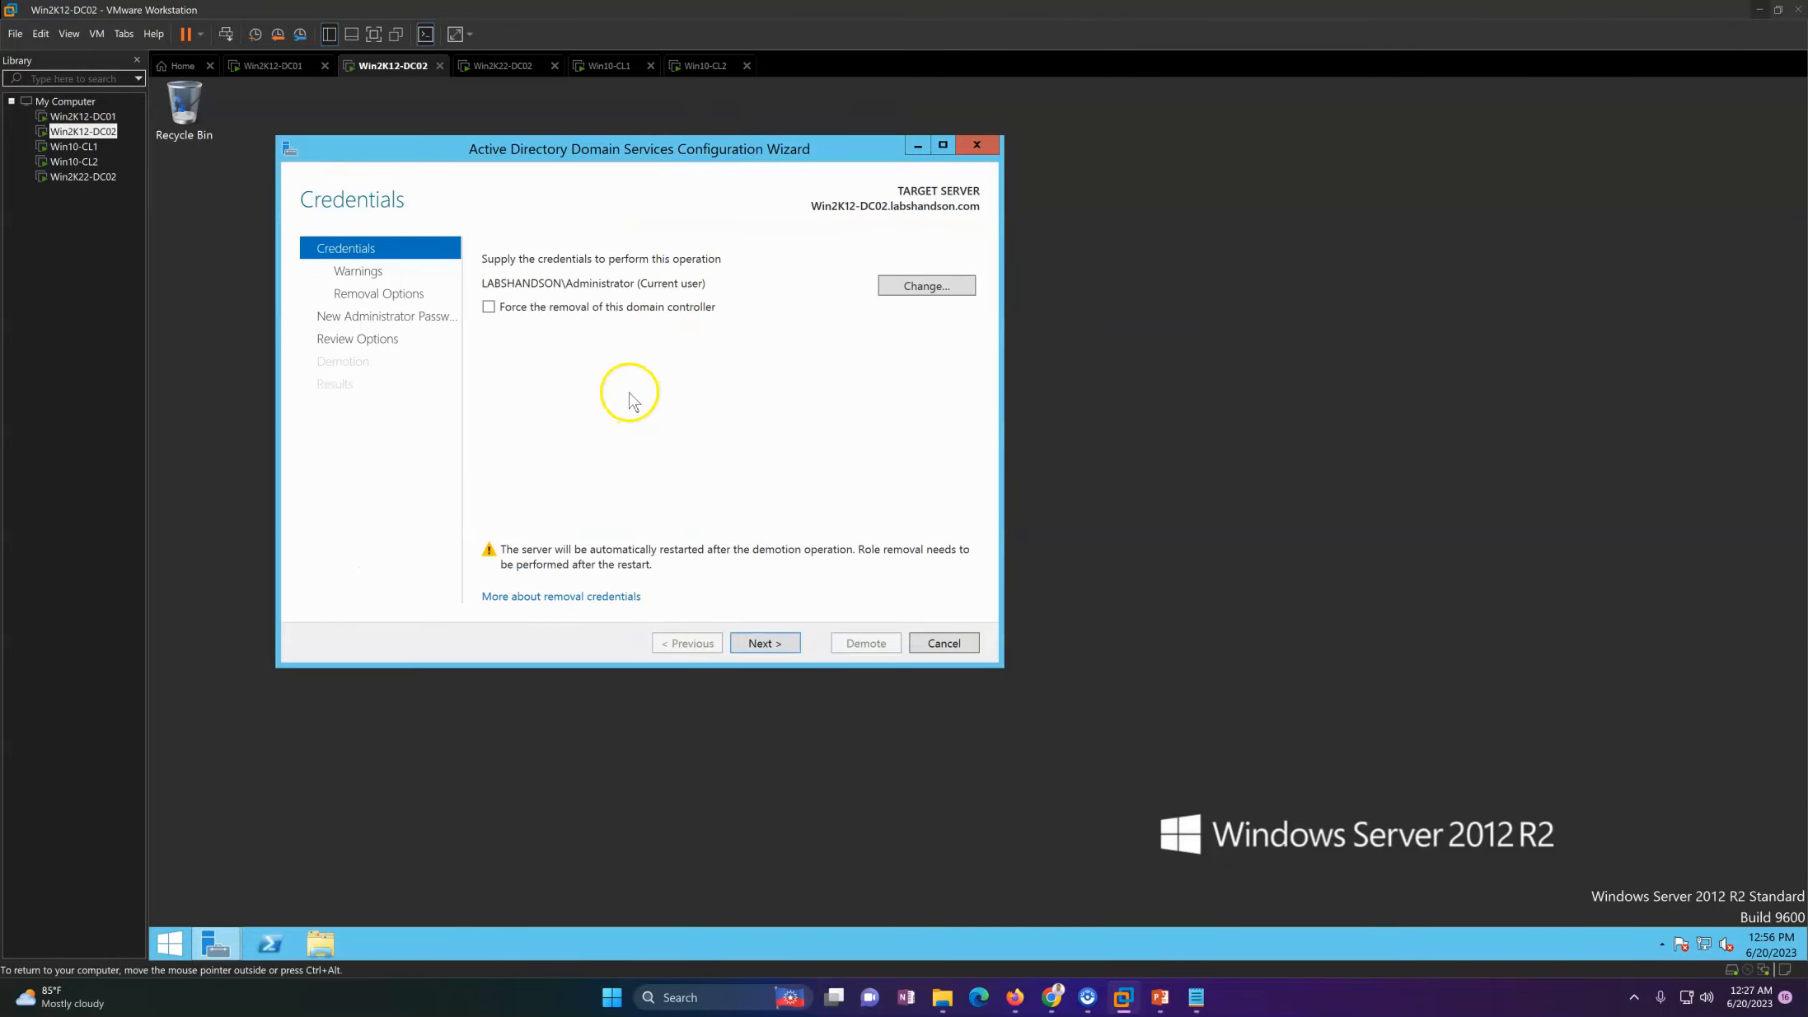
pyautogui.click(767, 643)
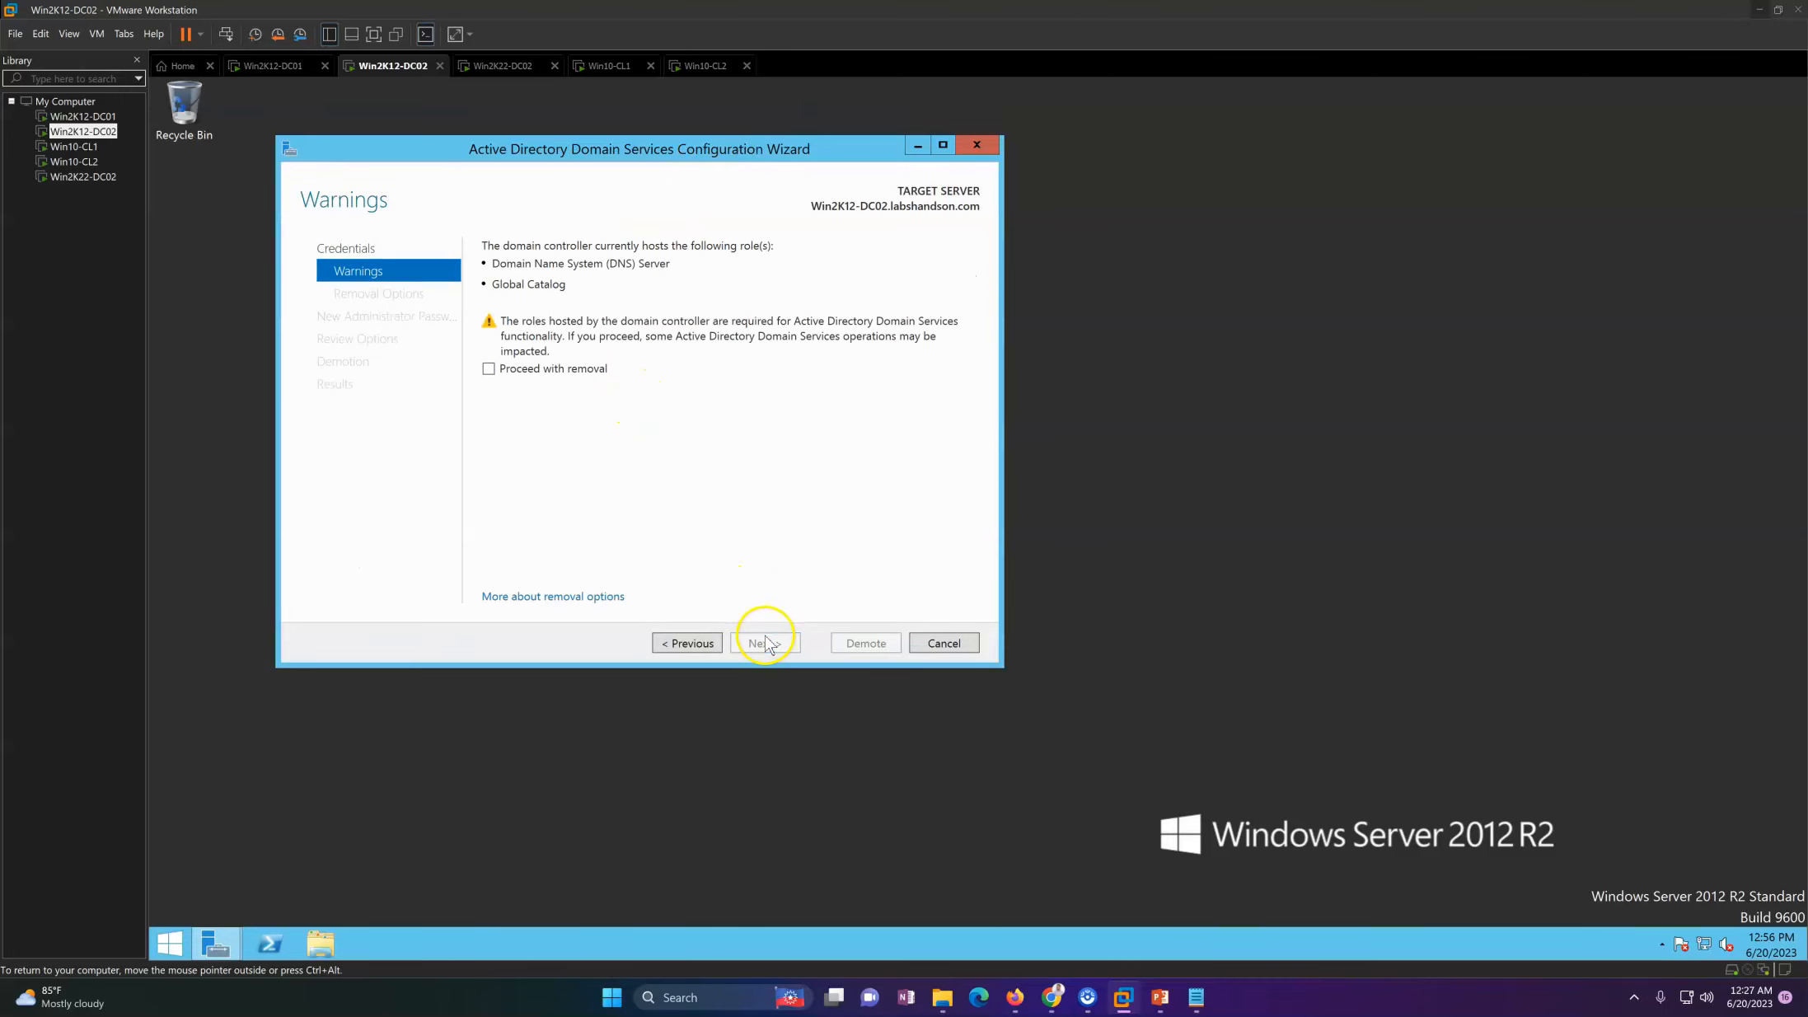
# Step: Agree to proceed with removal, return to the demotion credentials and try enabling forced removal of this domain controller
pyautogui.click(560, 372)
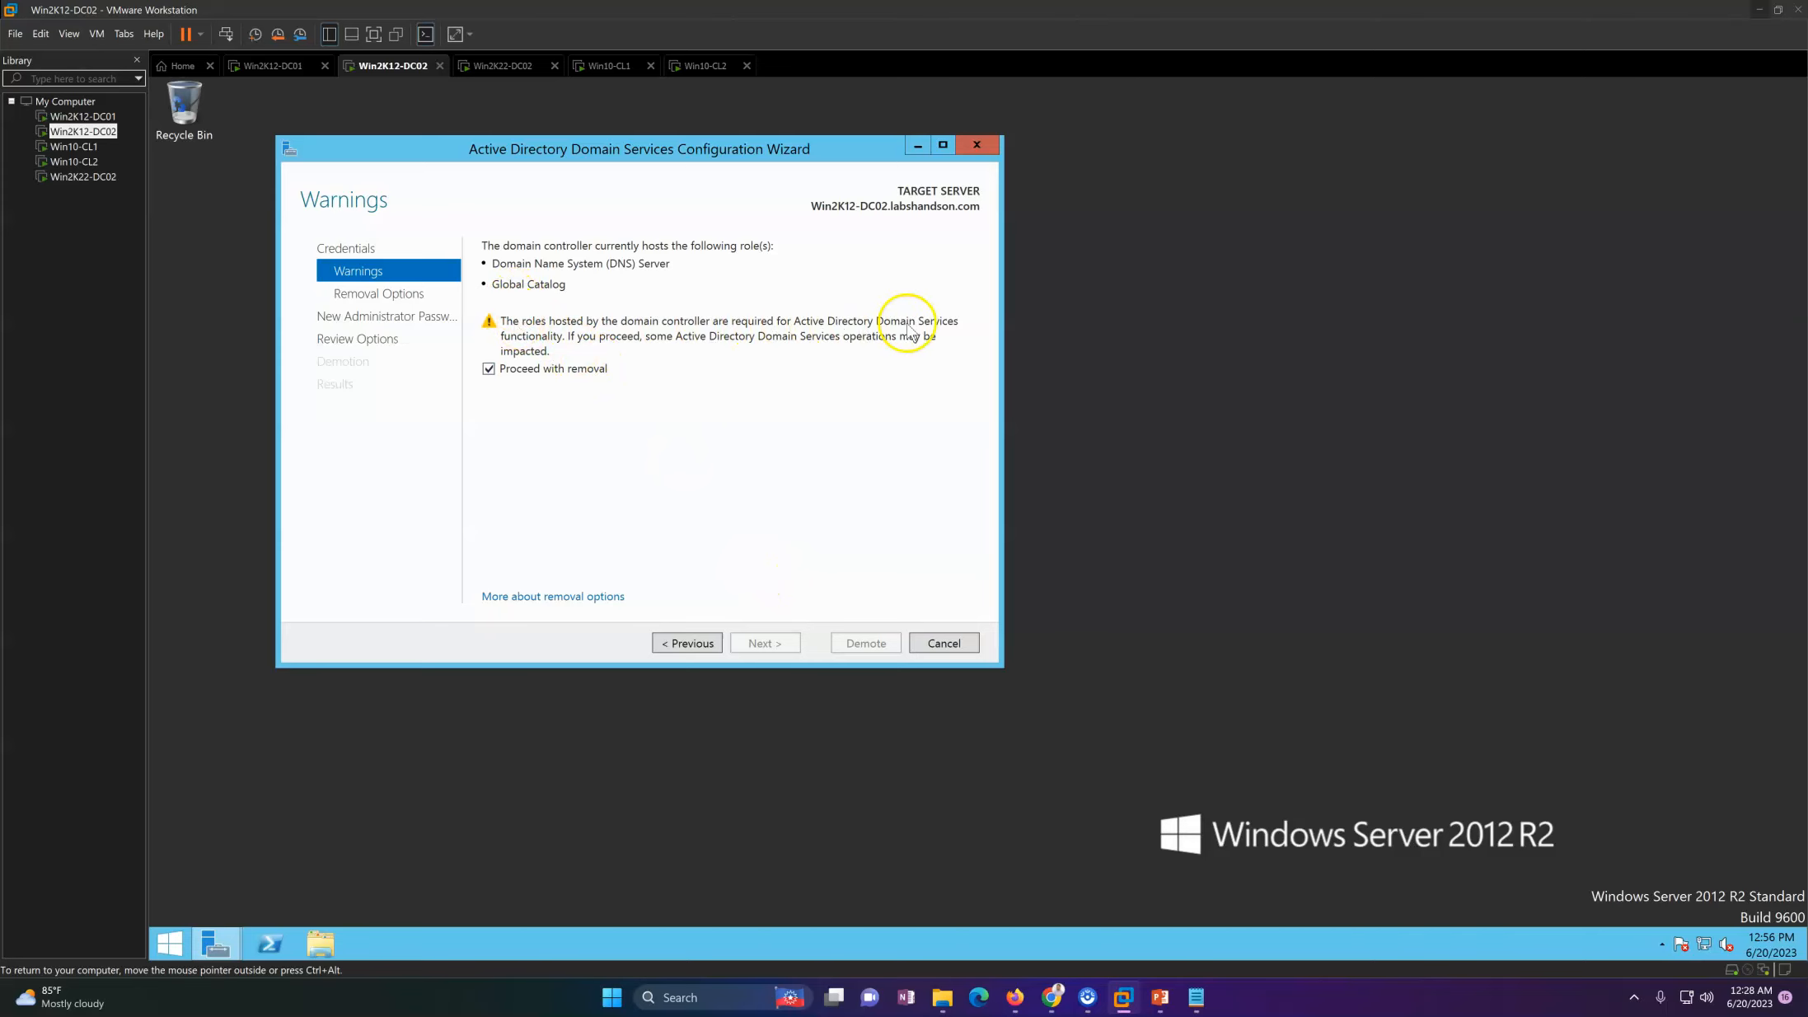
pyautogui.click(704, 643)
pyautogui.click(490, 308)
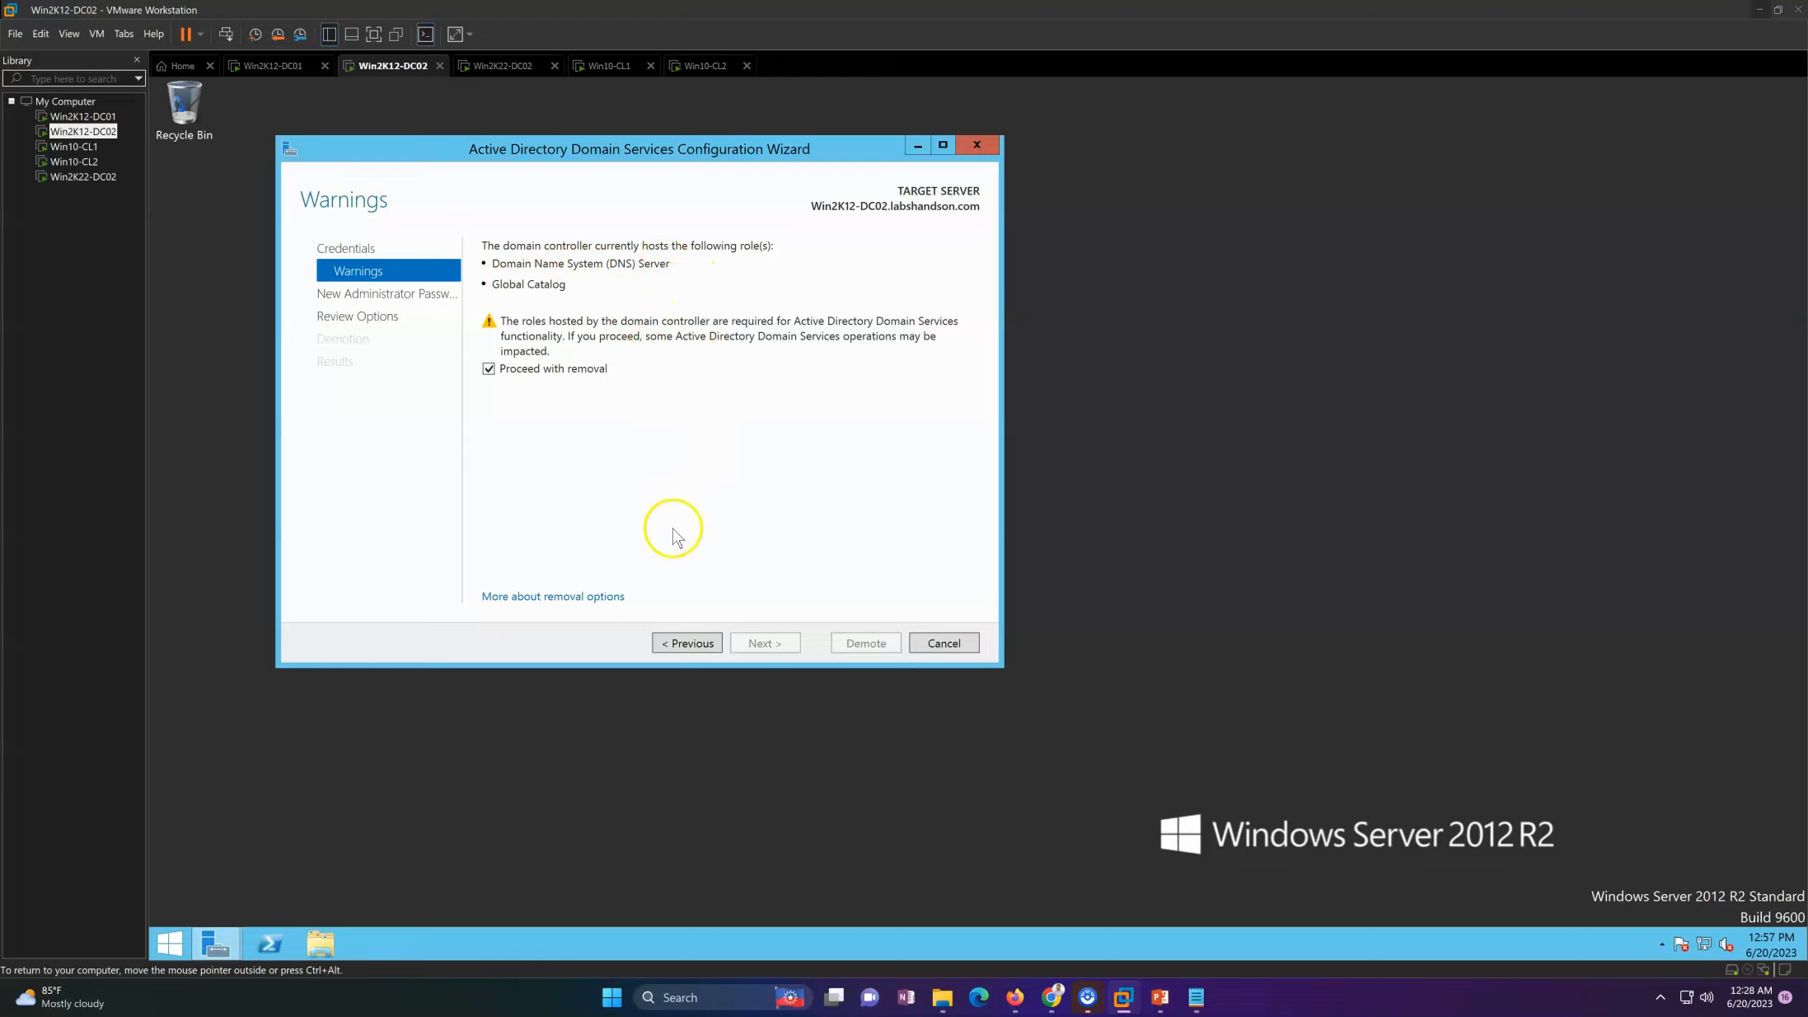
# Step: Open Active Directory Users and Computers from Server Manager and list the Domain Controllers of labshandson.com
pyautogui.moveTo(208, 947)
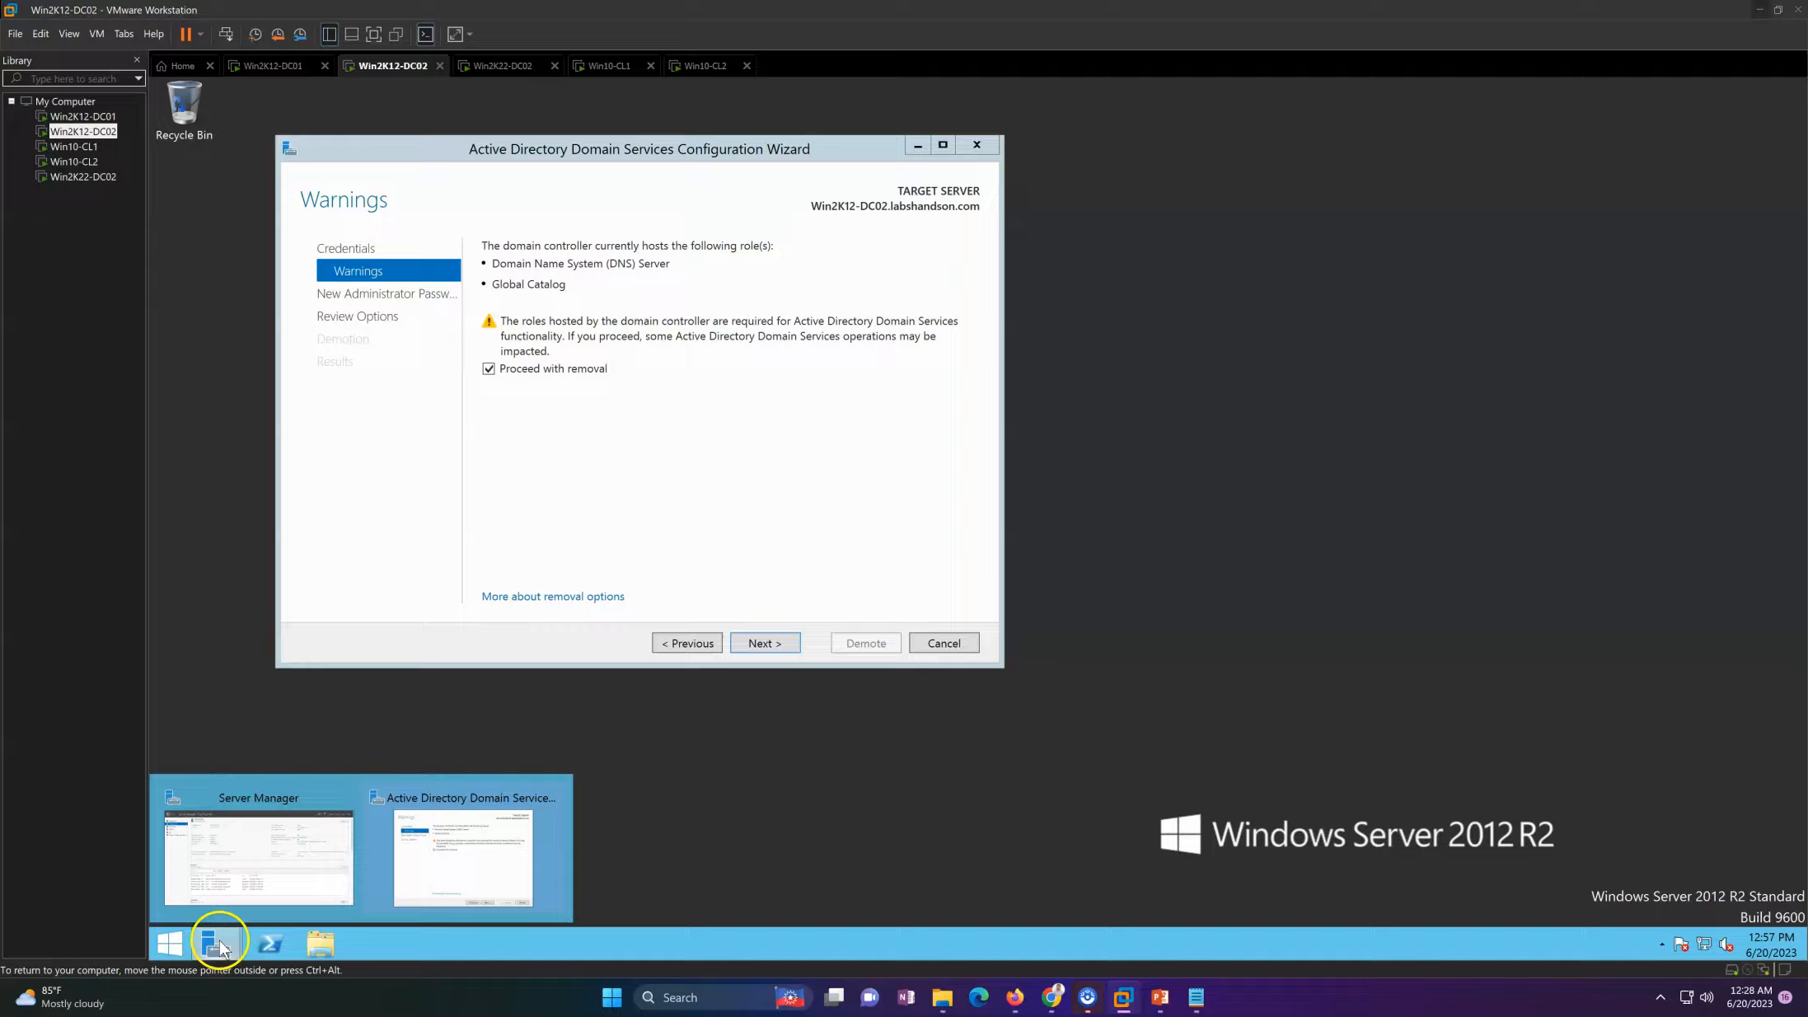
pyautogui.click(266, 872)
pyautogui.click(1669, 128)
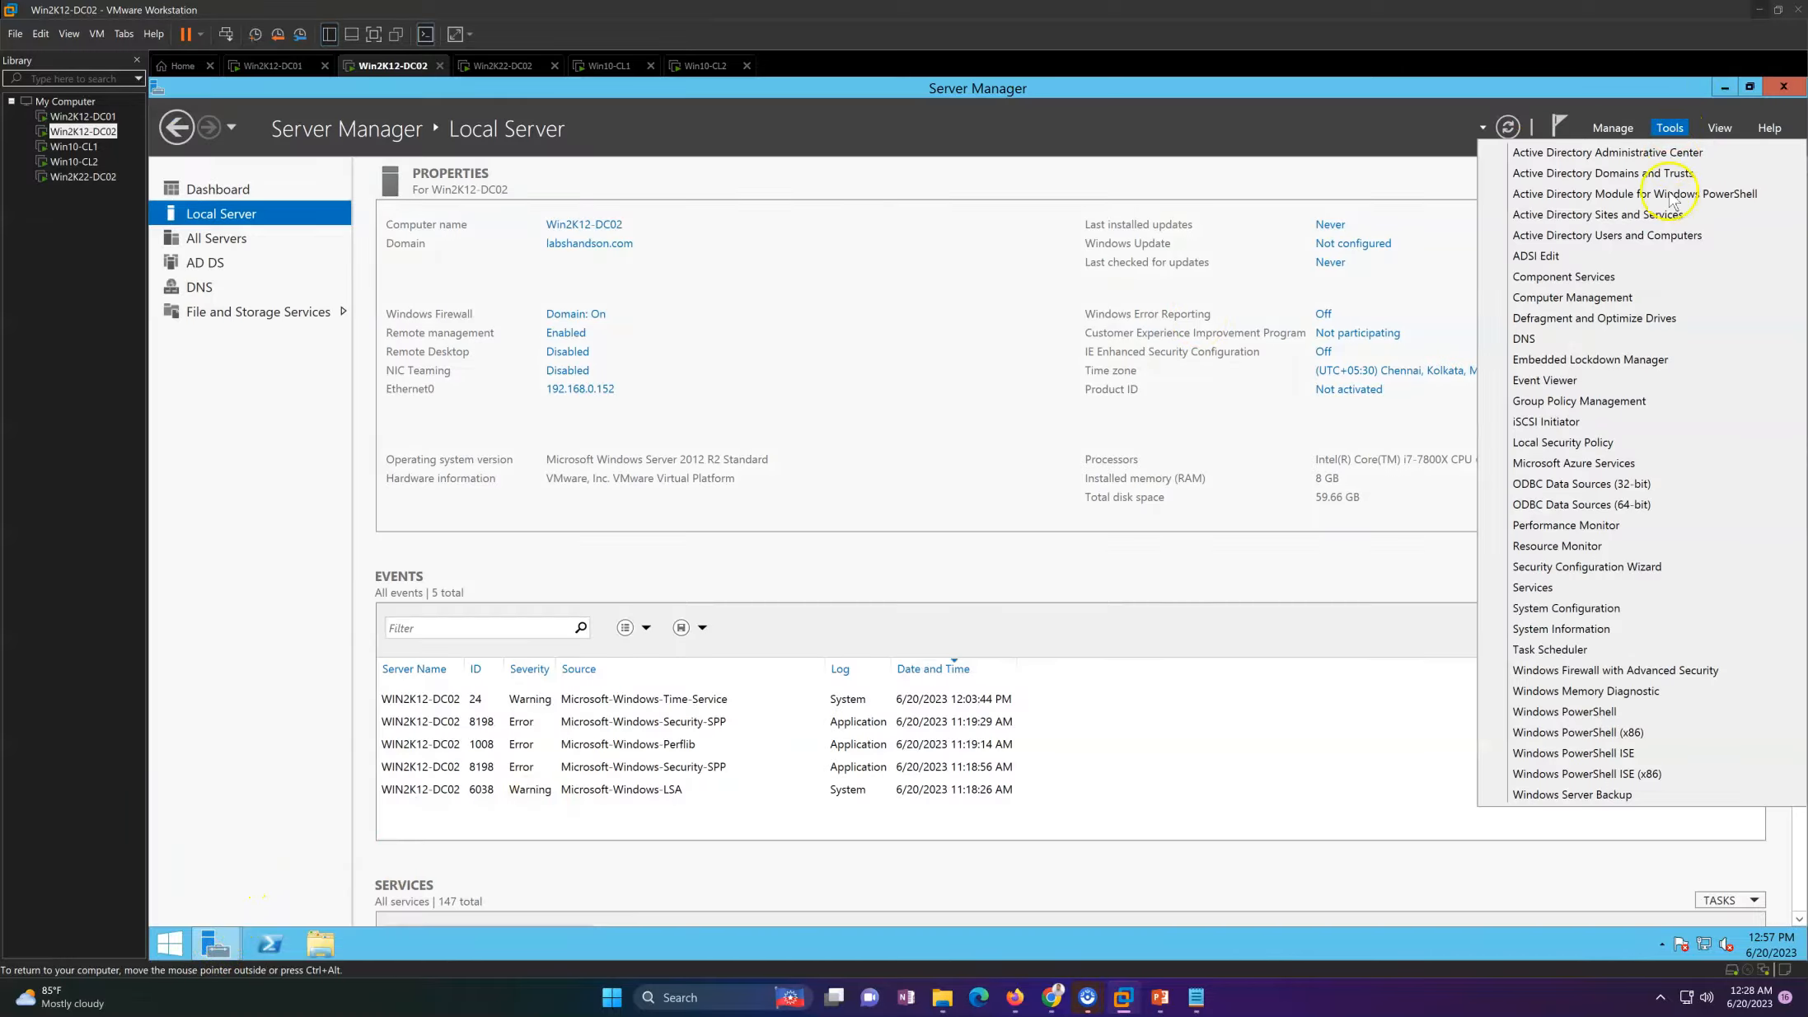
pyautogui.click(1636, 238)
pyautogui.click(1724, 86)
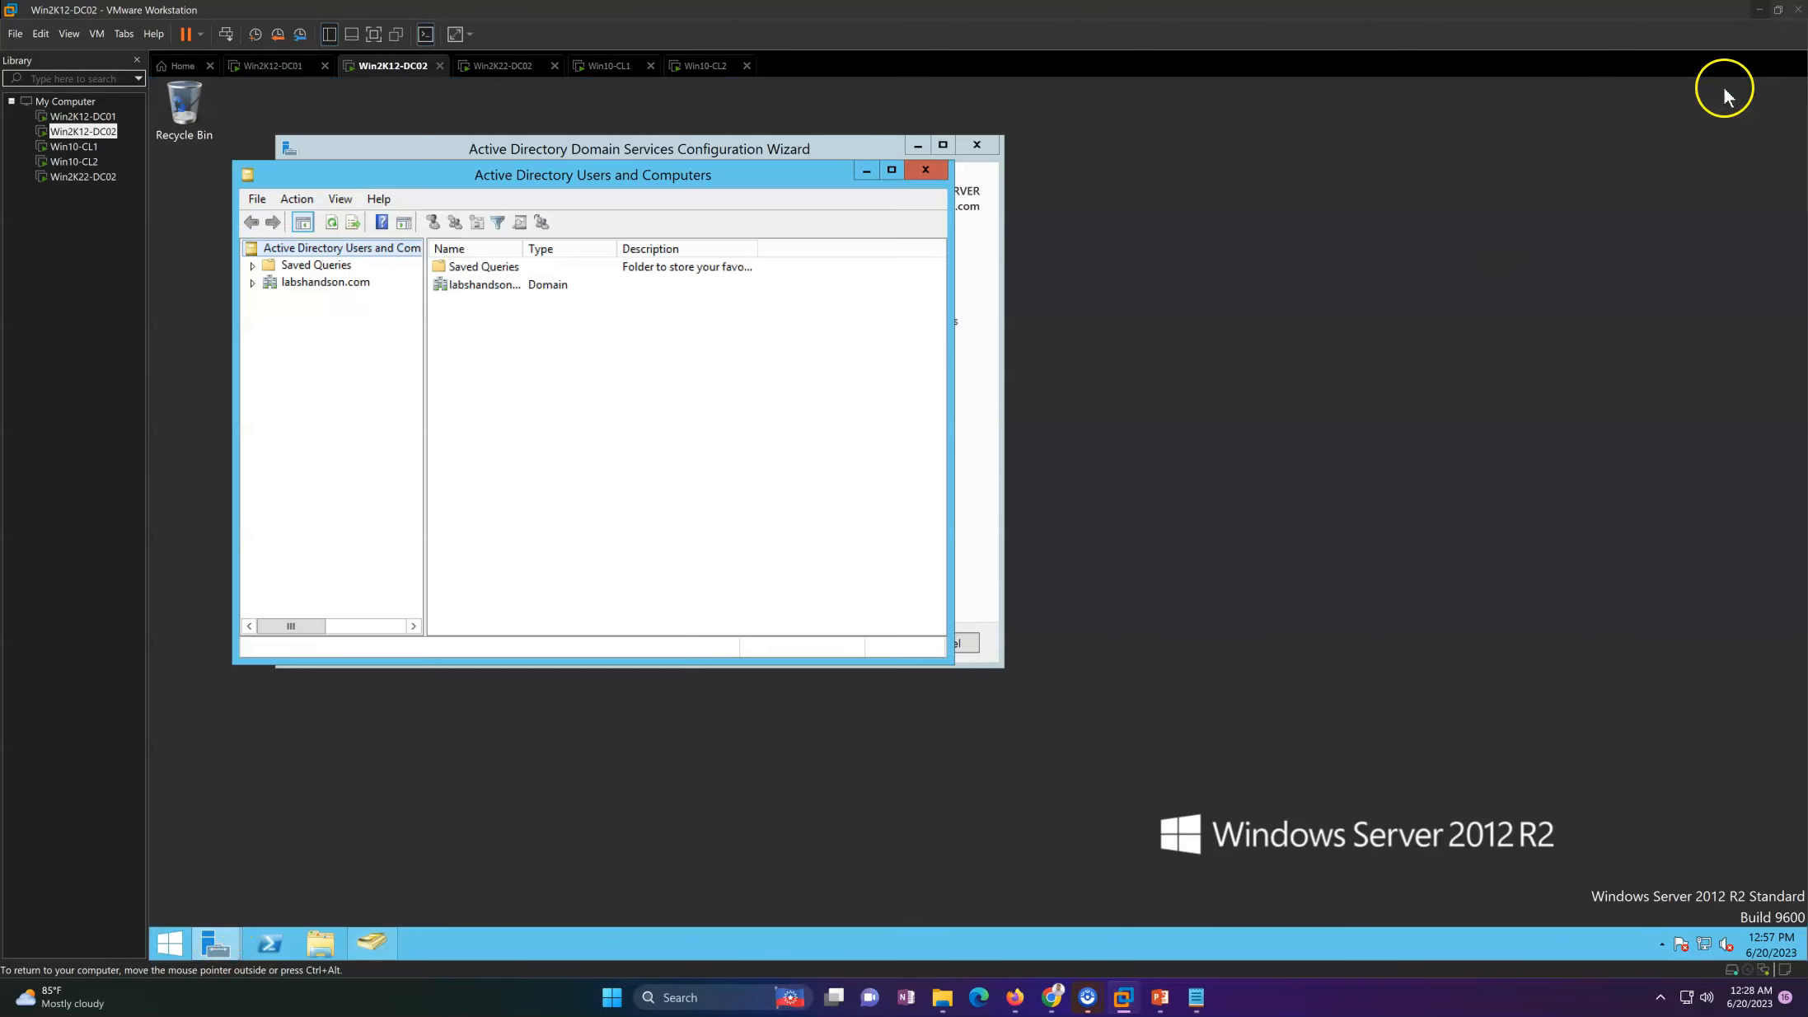
pyautogui.click(351, 284)
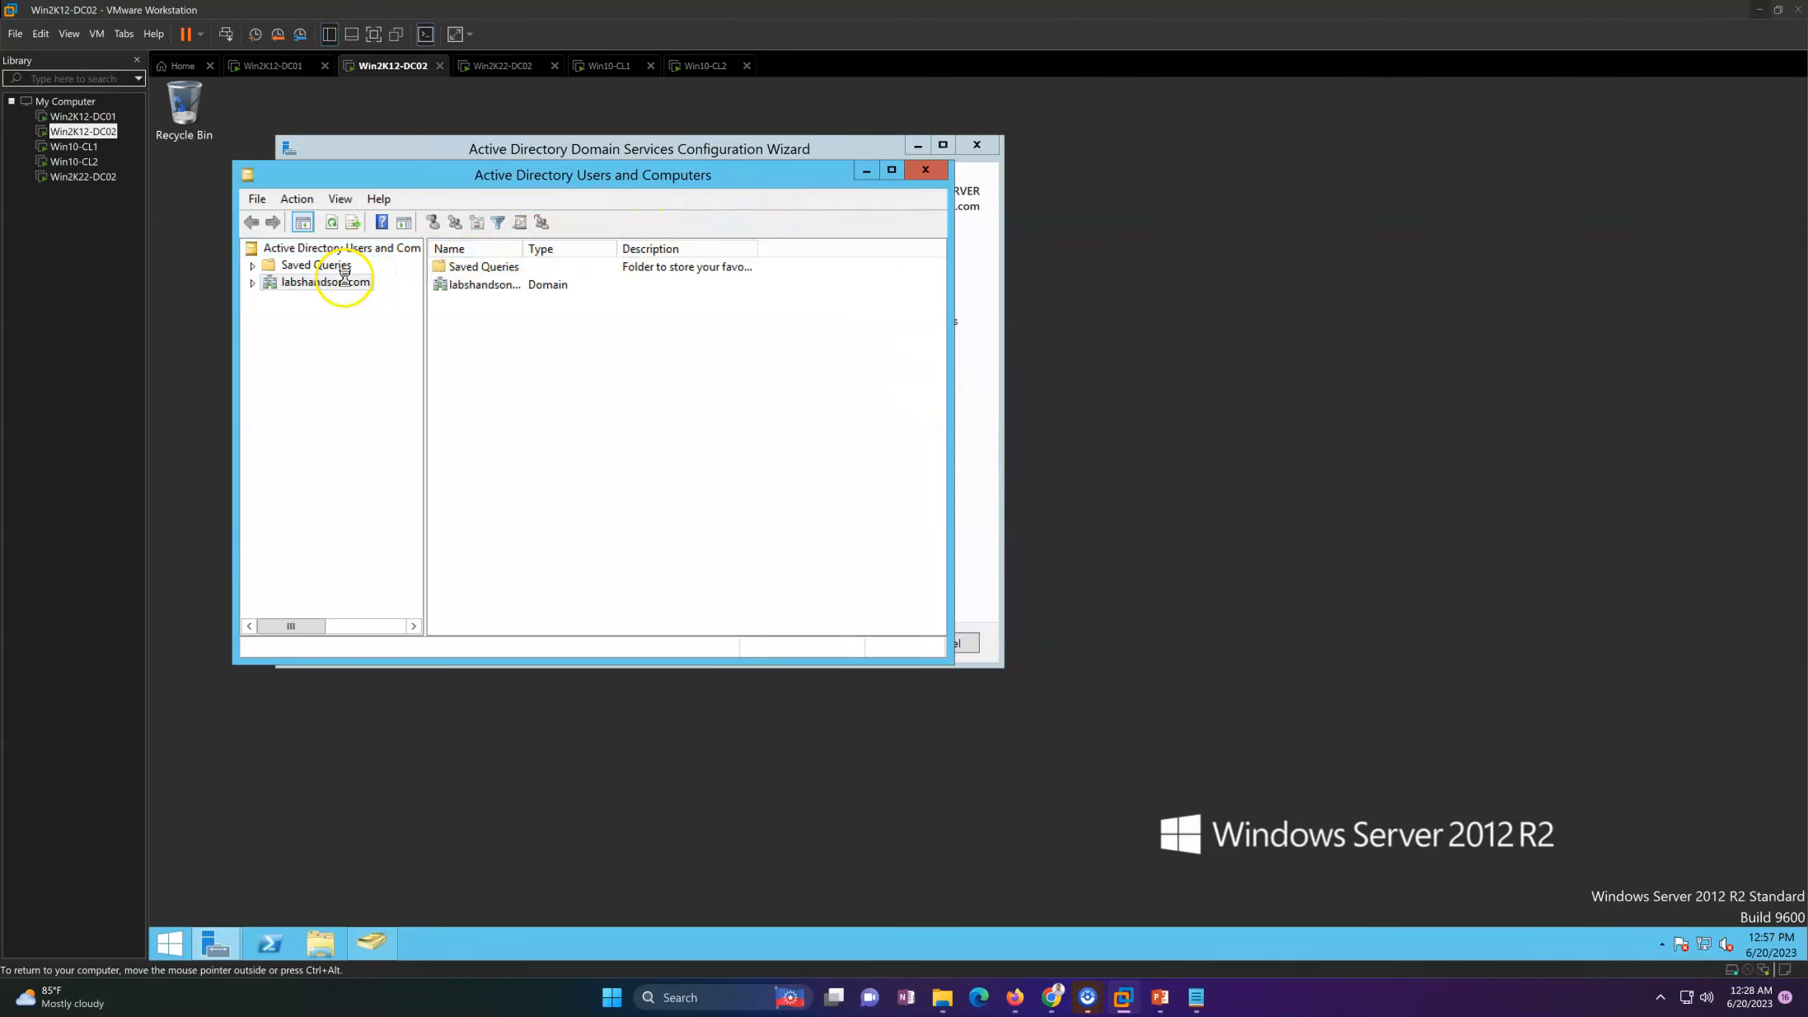
pyautogui.doubleClick(489, 300)
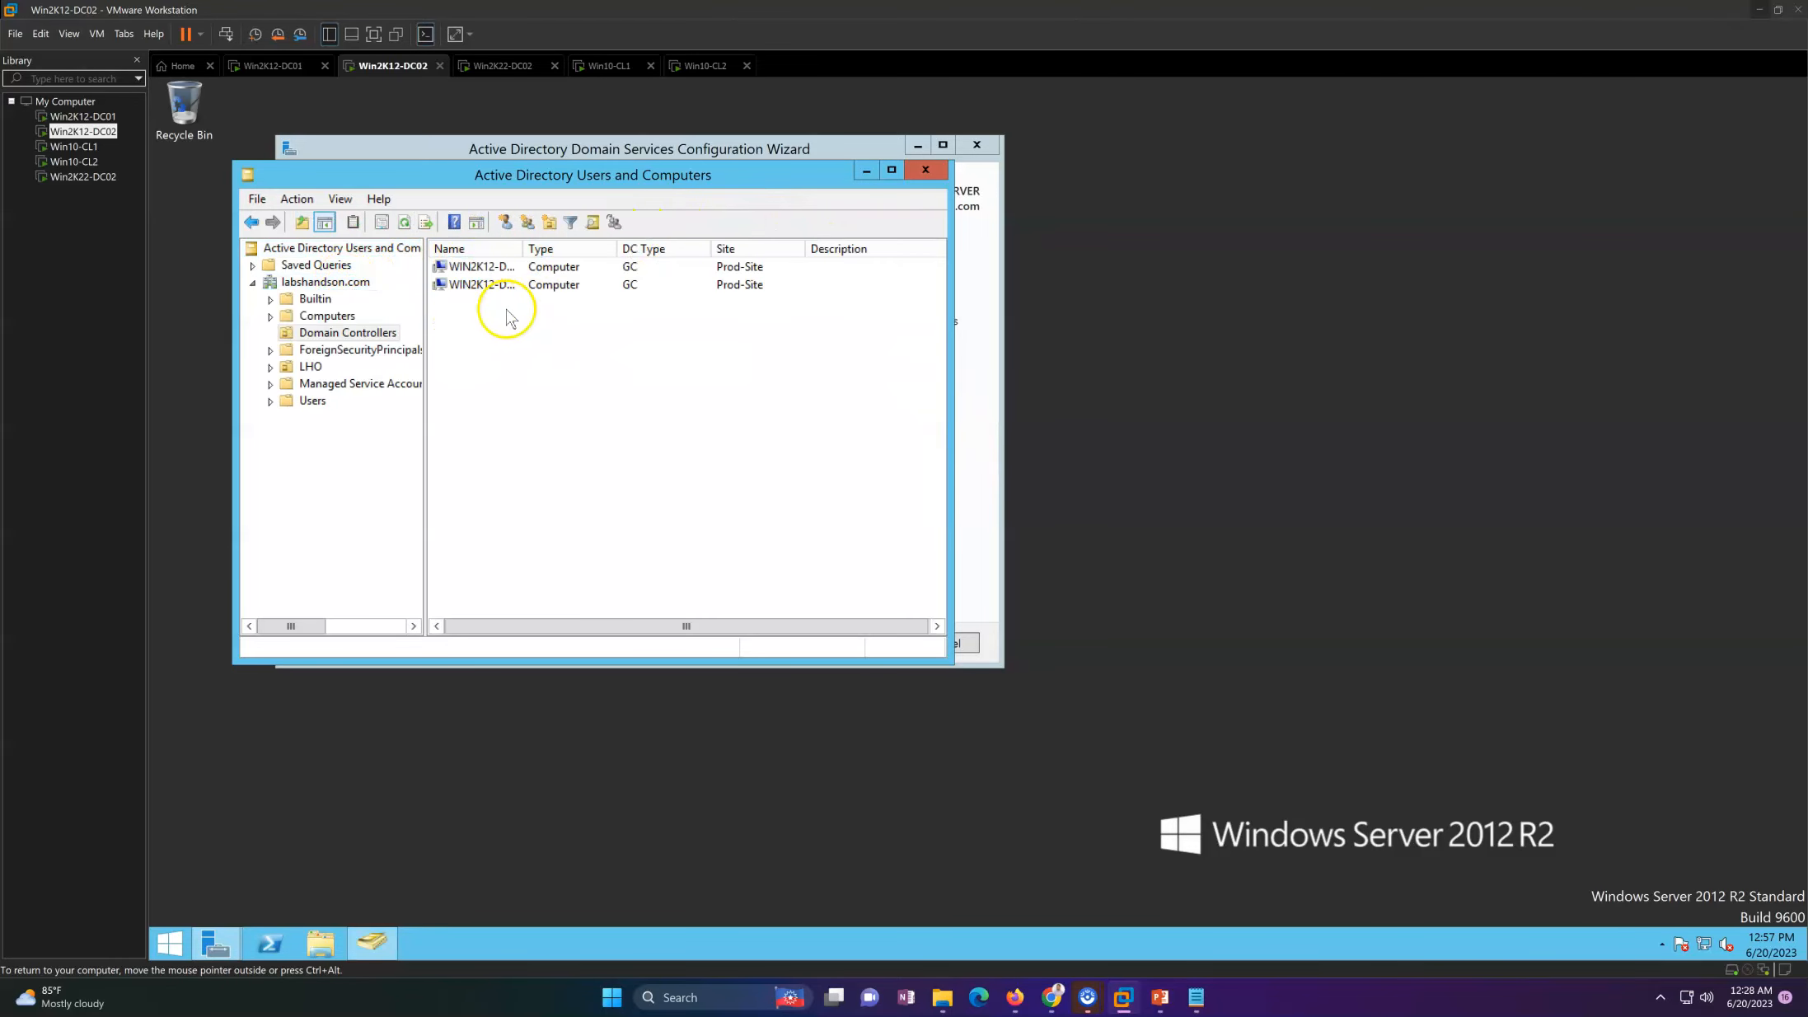
# Step: Open the properties of domain controller WIN2K12-DC02 and examine its DC type
pyautogui.click(527, 288)
pyautogui.rightClick(527, 288)
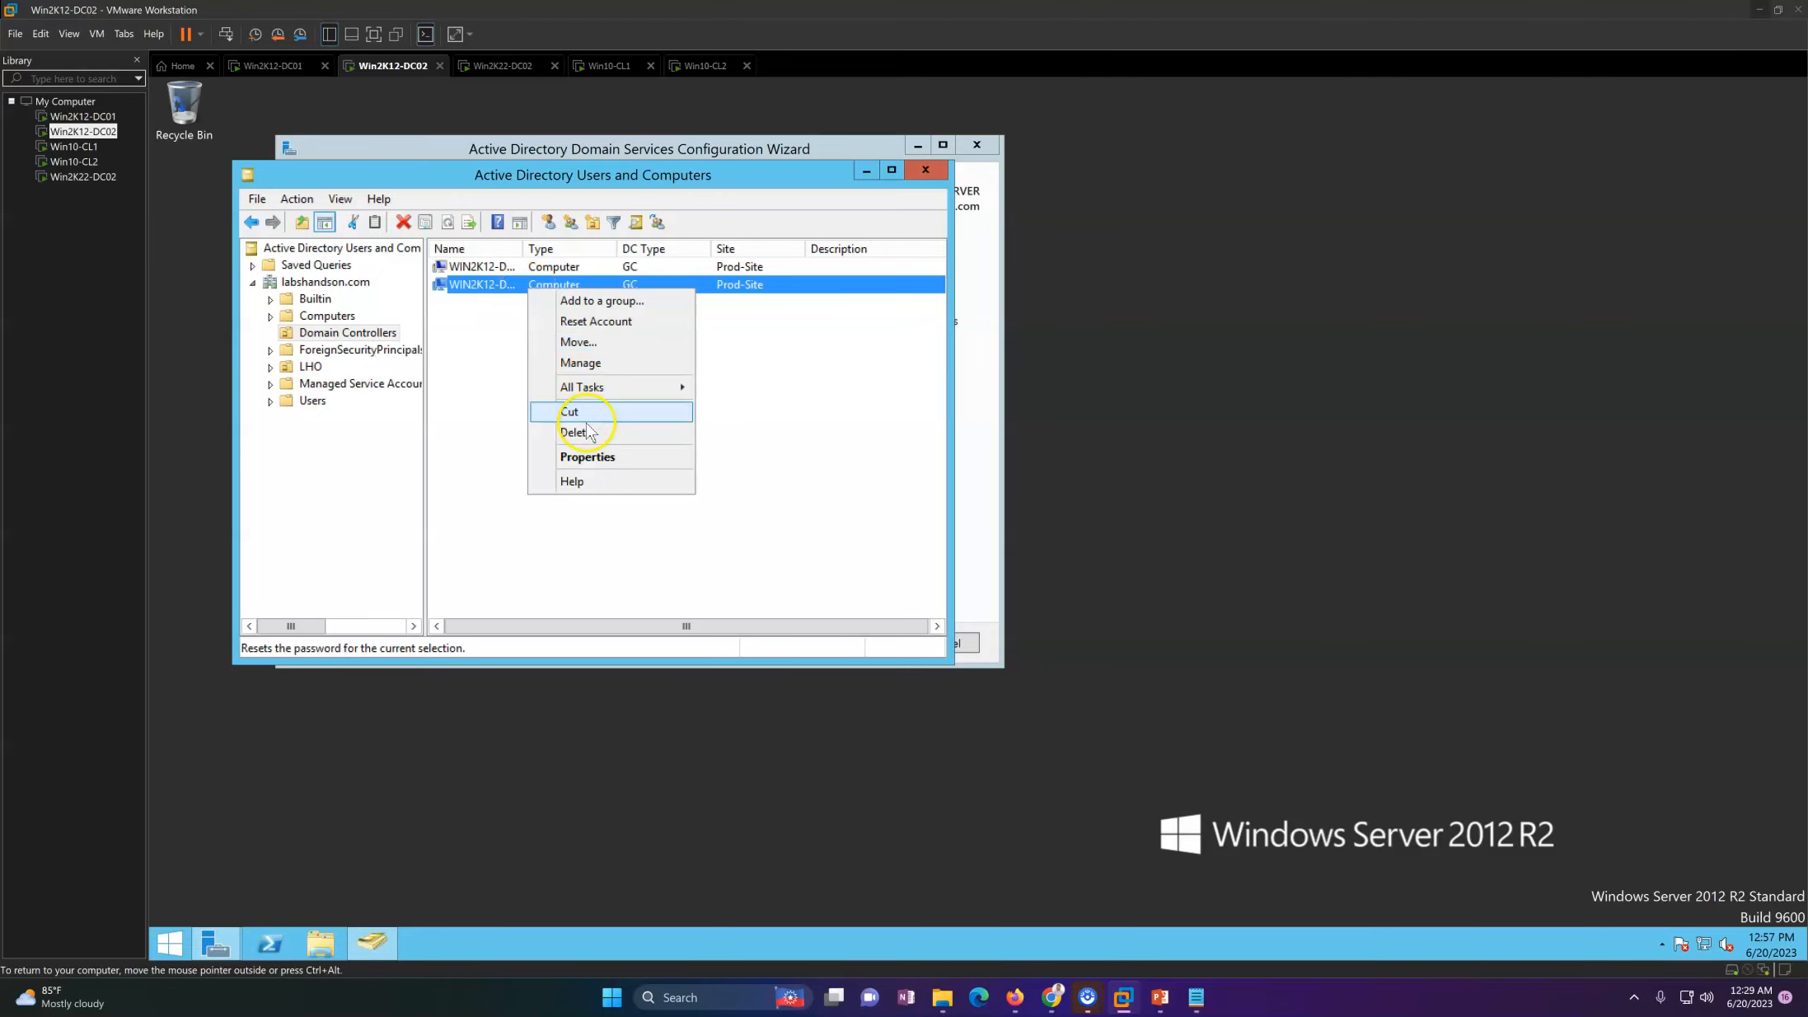
pyautogui.click(581, 458)
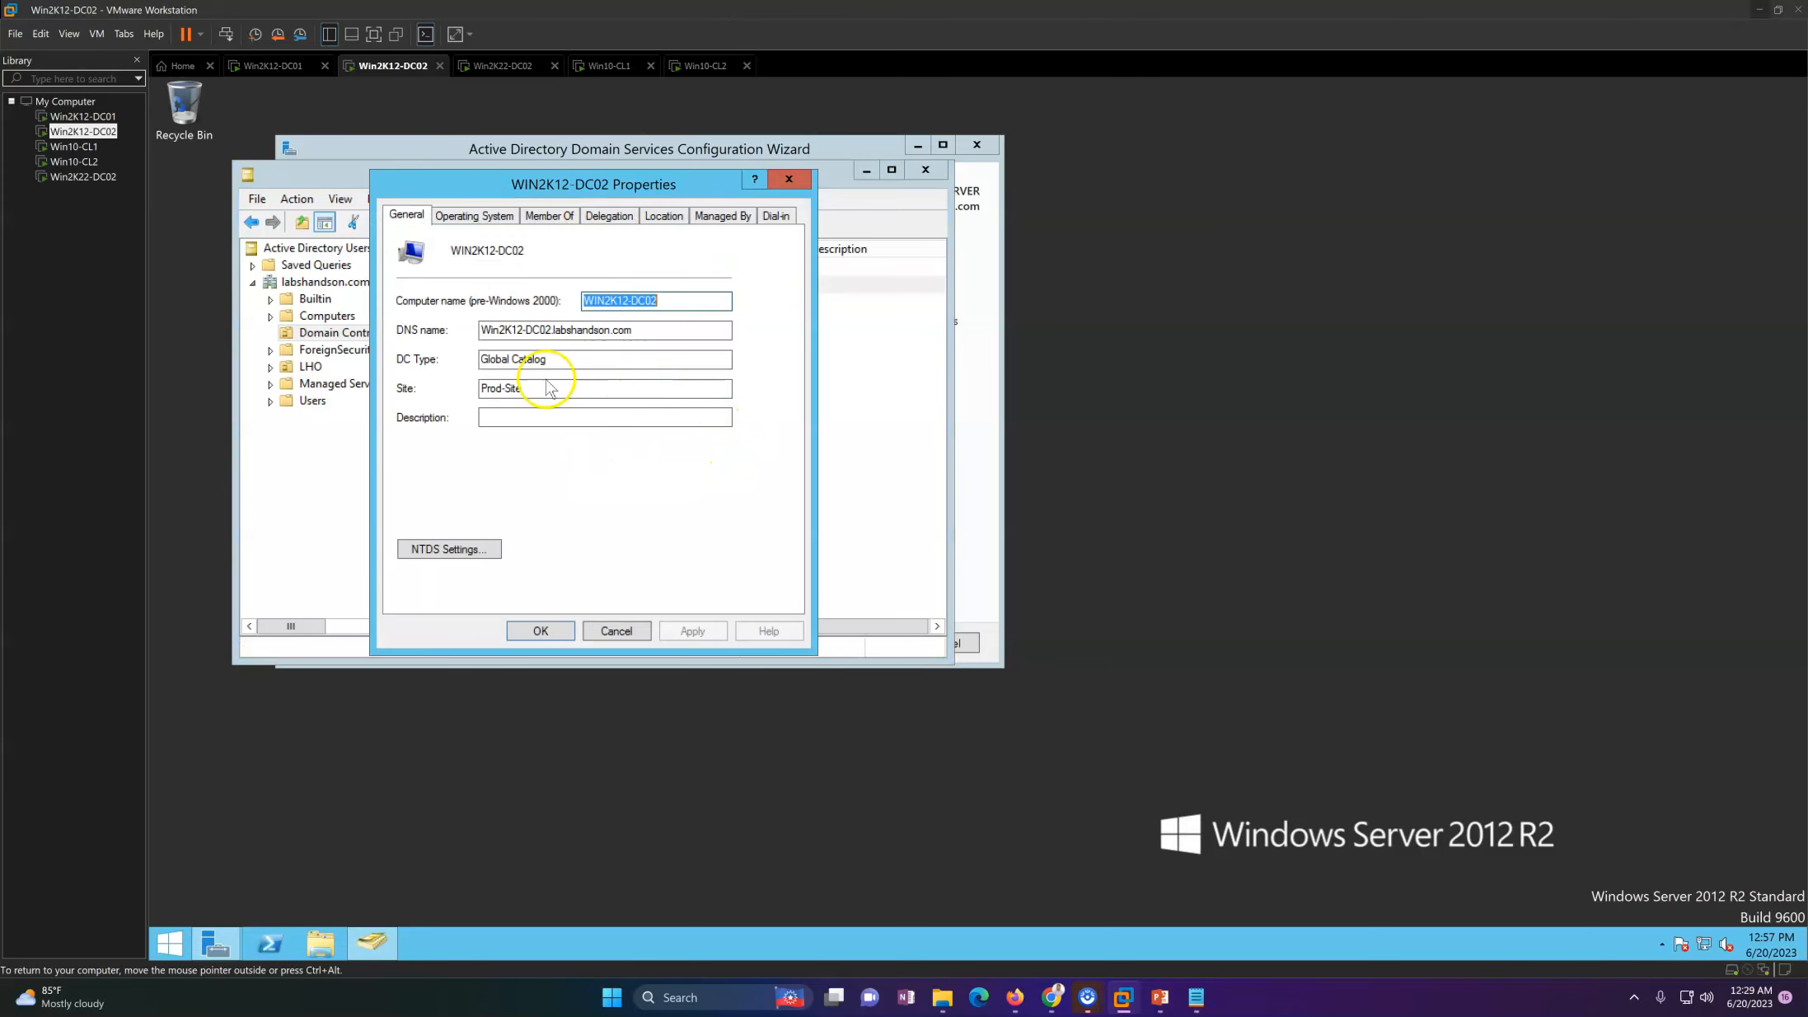
pyautogui.moveTo(574, 360); pyautogui.dragTo(472, 360)
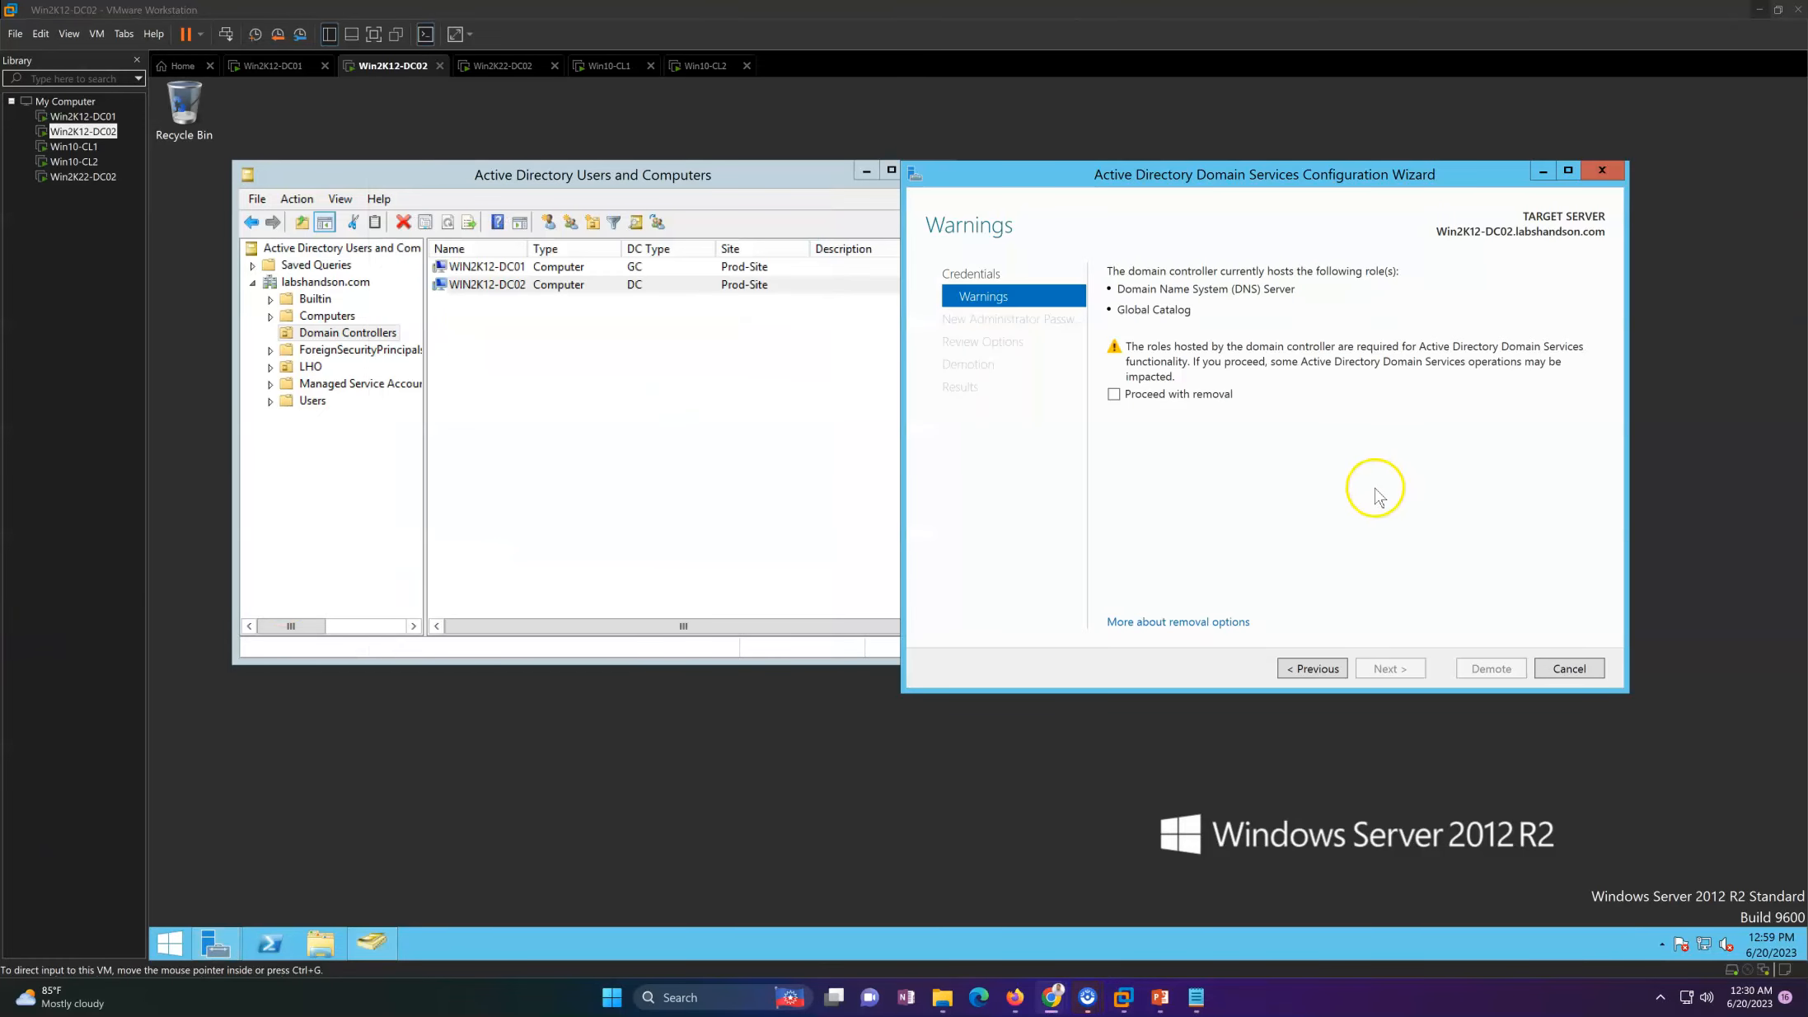
# Step: Check the Global Catalog option in the NTDS settings of WIN2K12-DC02 and close its properties
pyautogui.rightClick(477, 284)
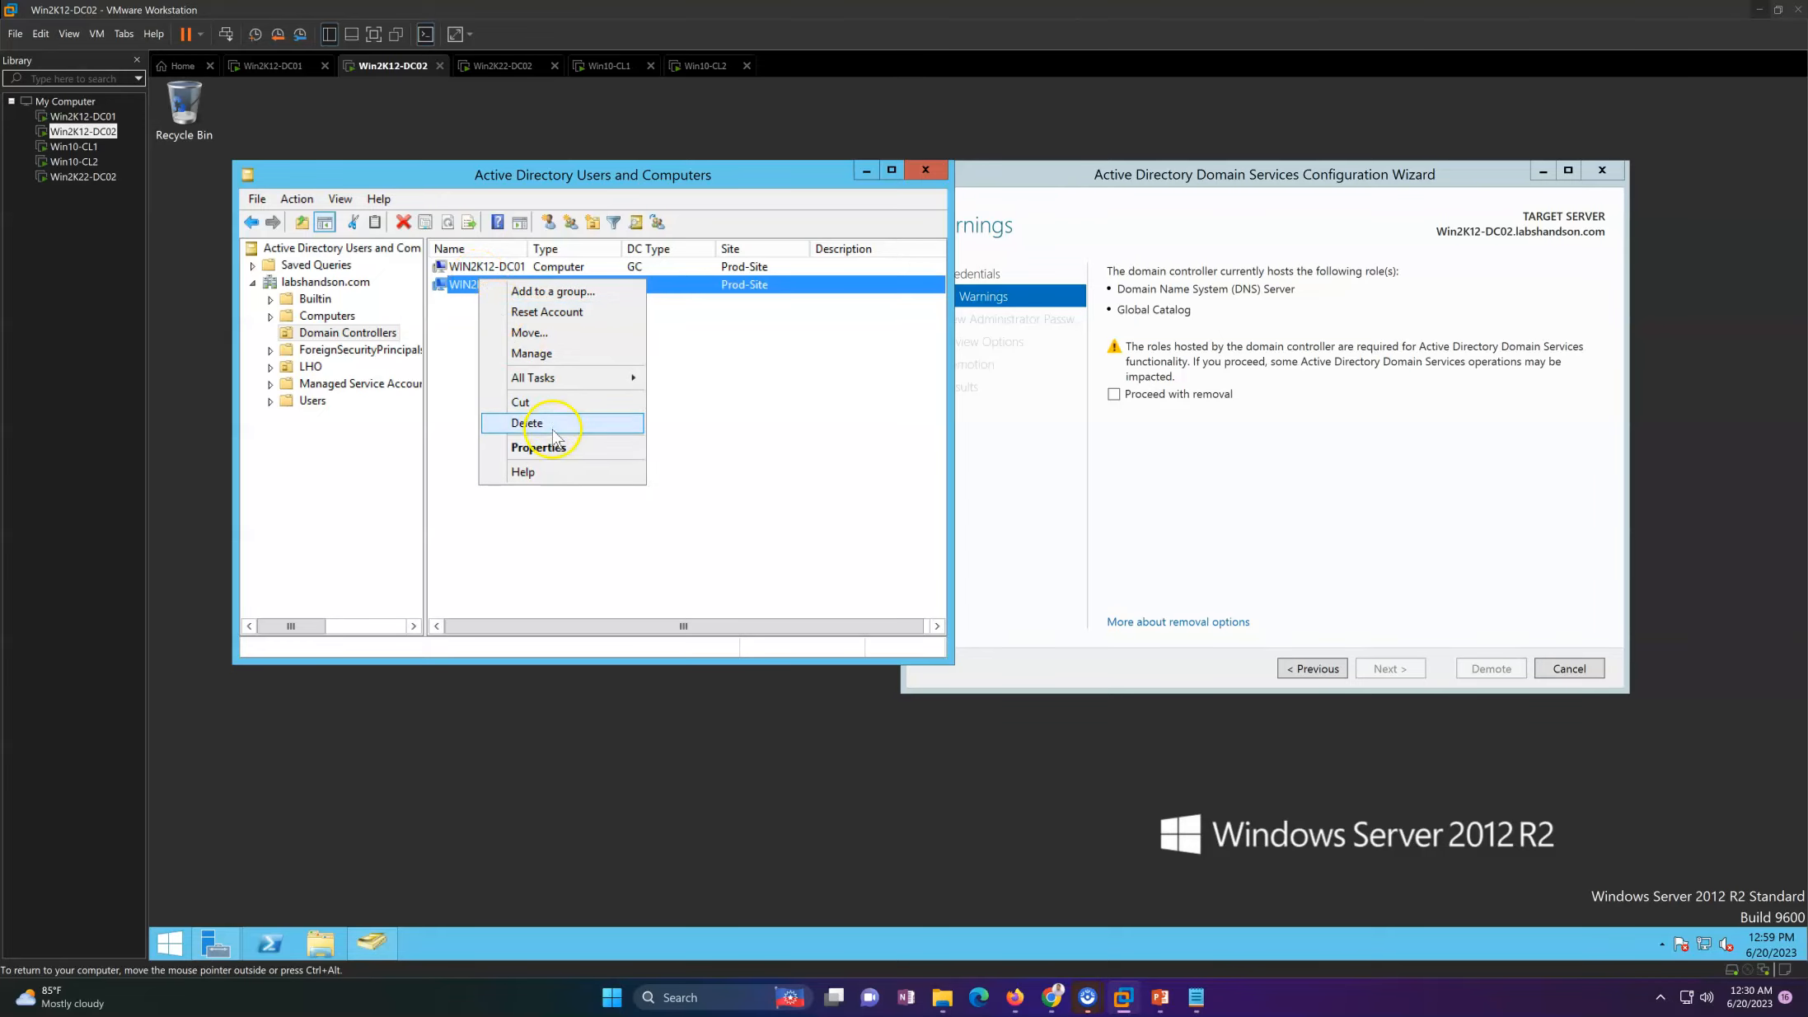
pyautogui.click(538, 448)
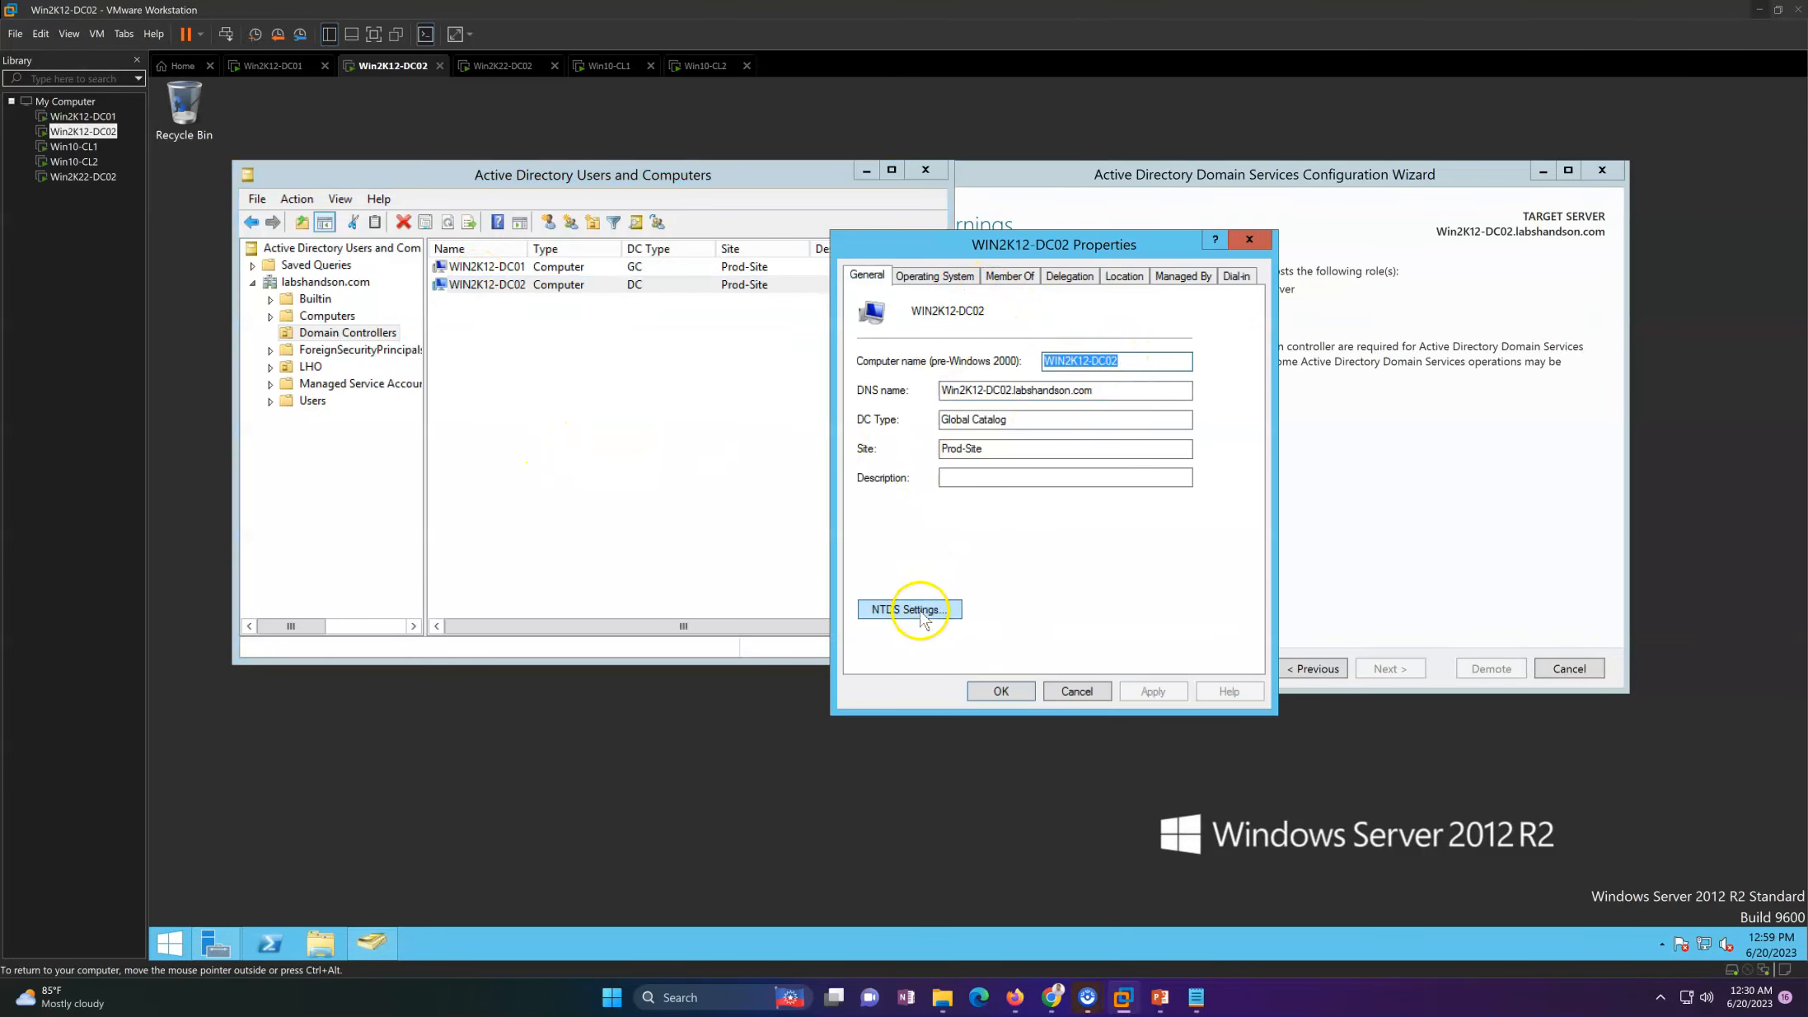
pyautogui.click(914, 610)
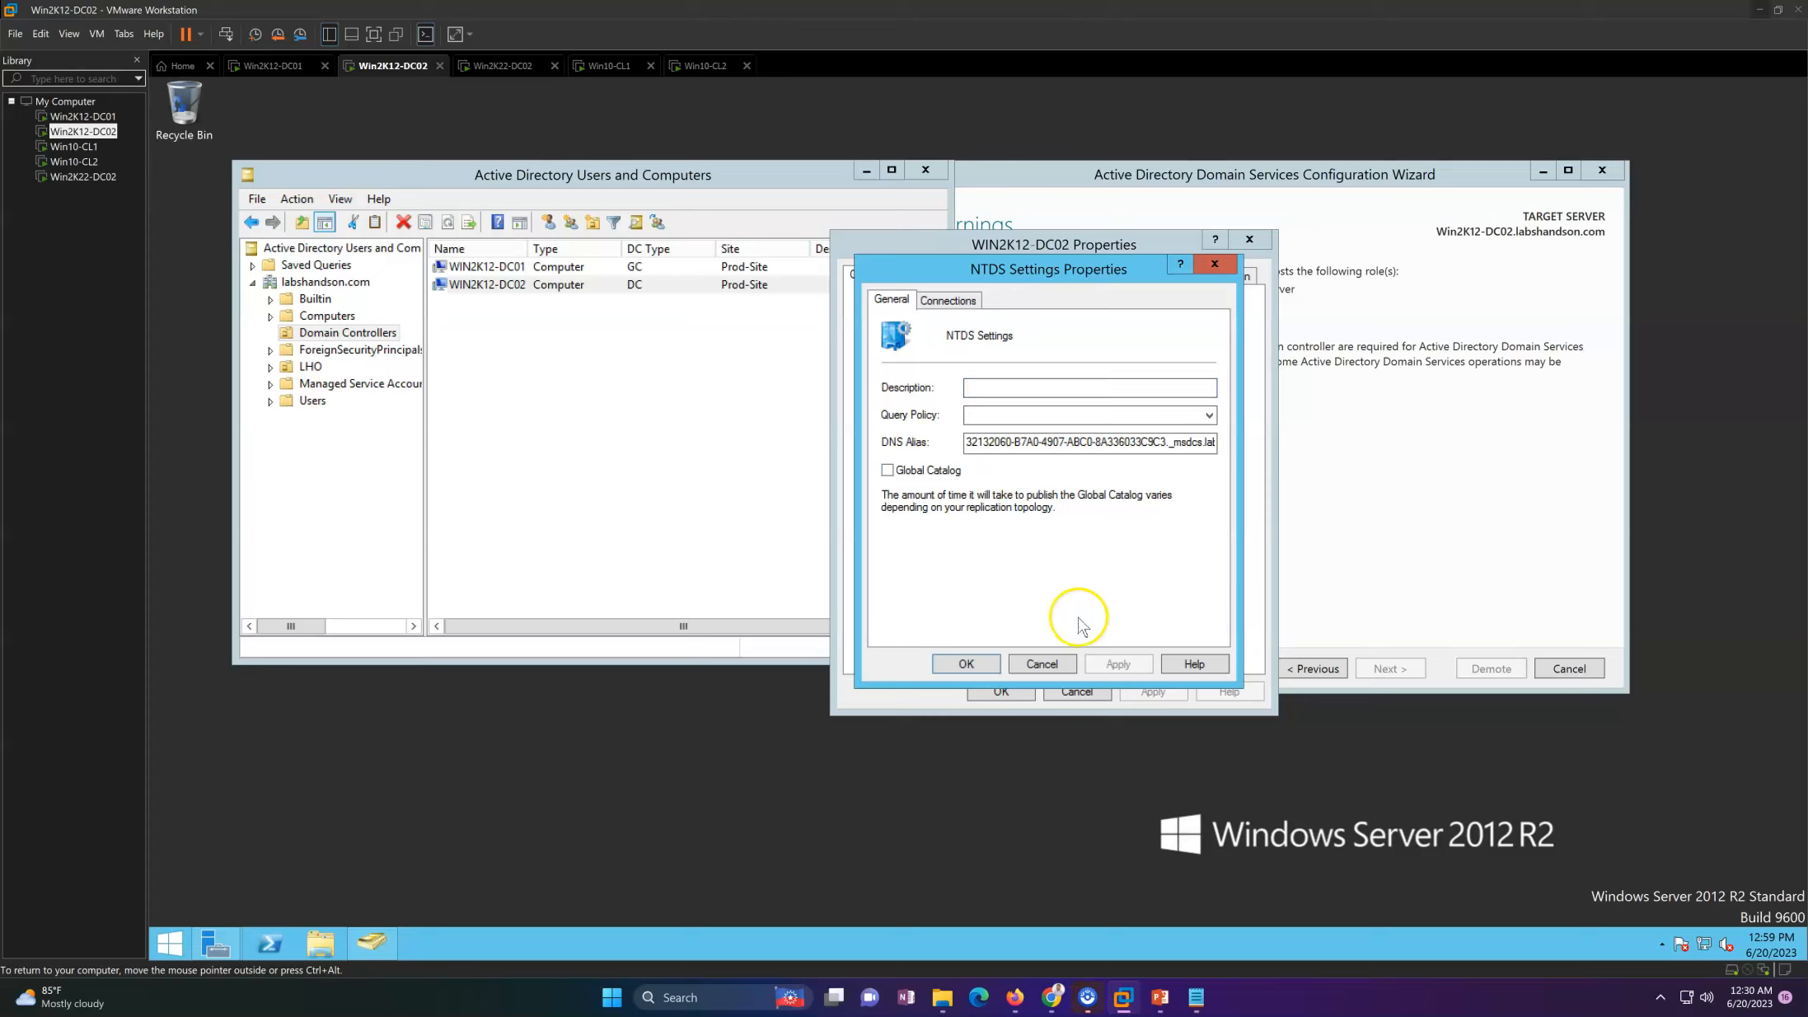
pyautogui.click(967, 664)
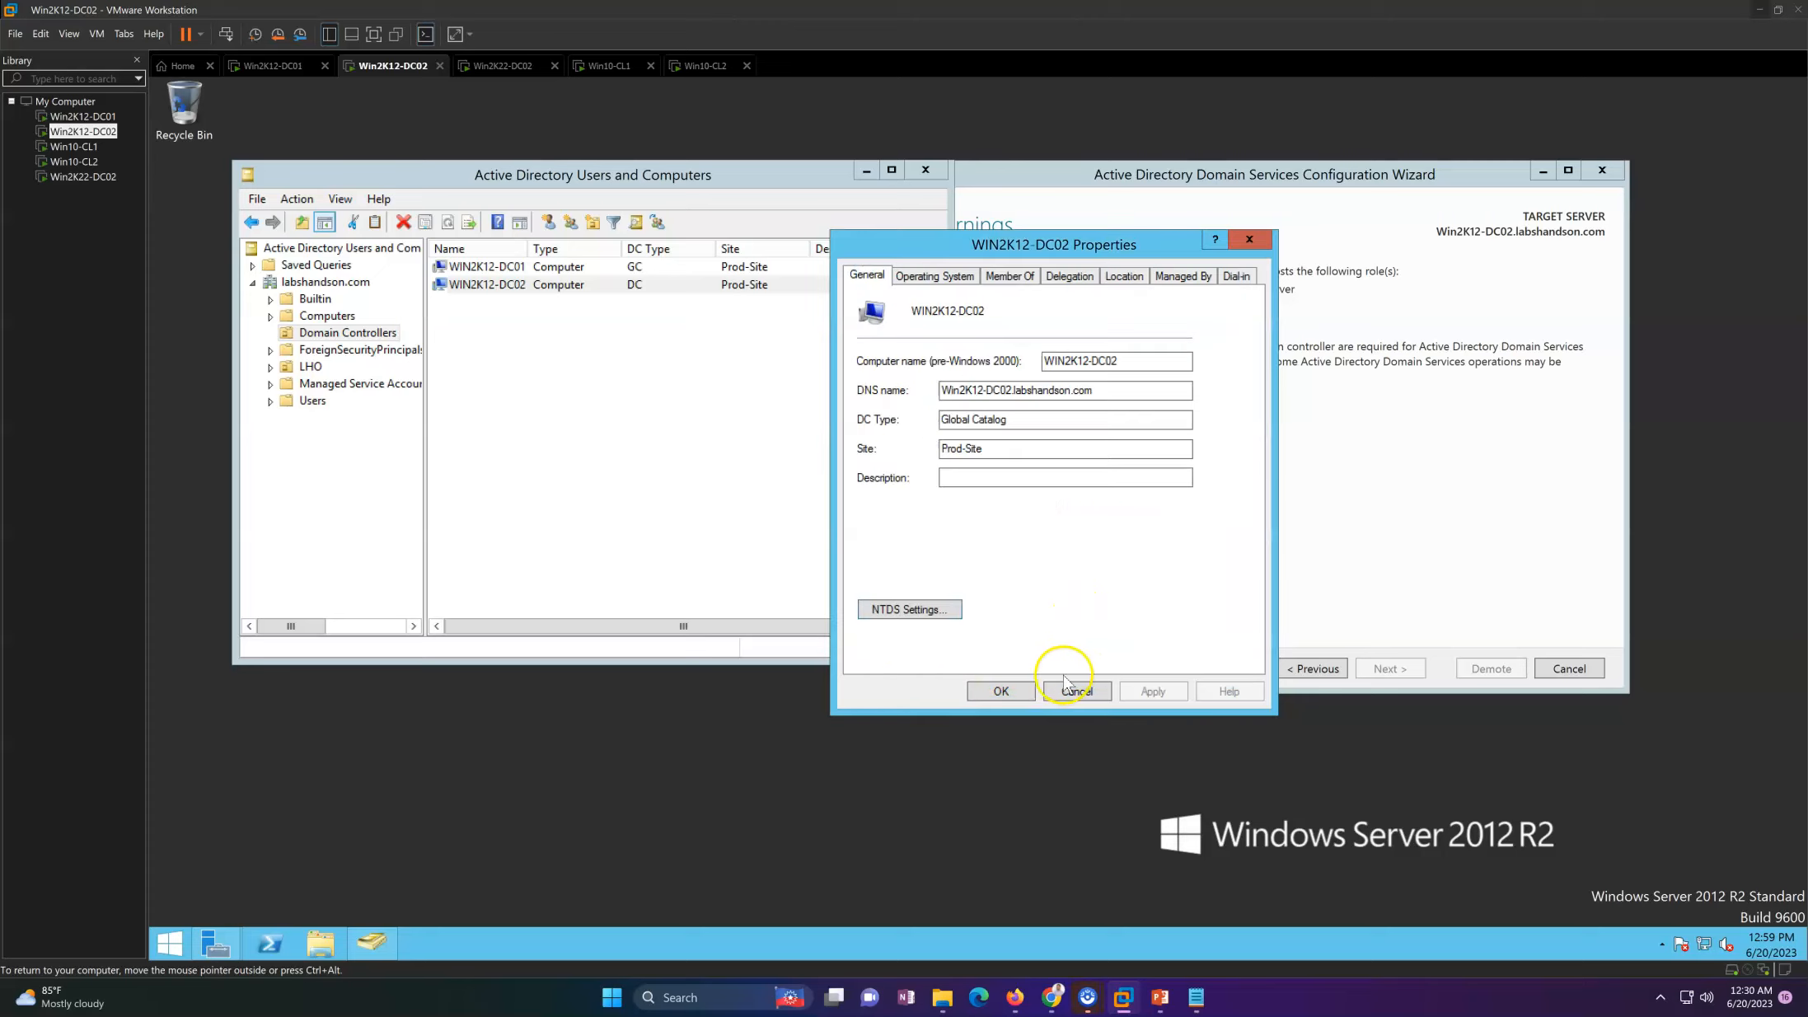
pyautogui.click(997, 694)
# Step: Refresh the Domain Controllers list and recheck the DC type and NTDS settings of WIN2K12-DC02
pyautogui.rightClick(684, 402)
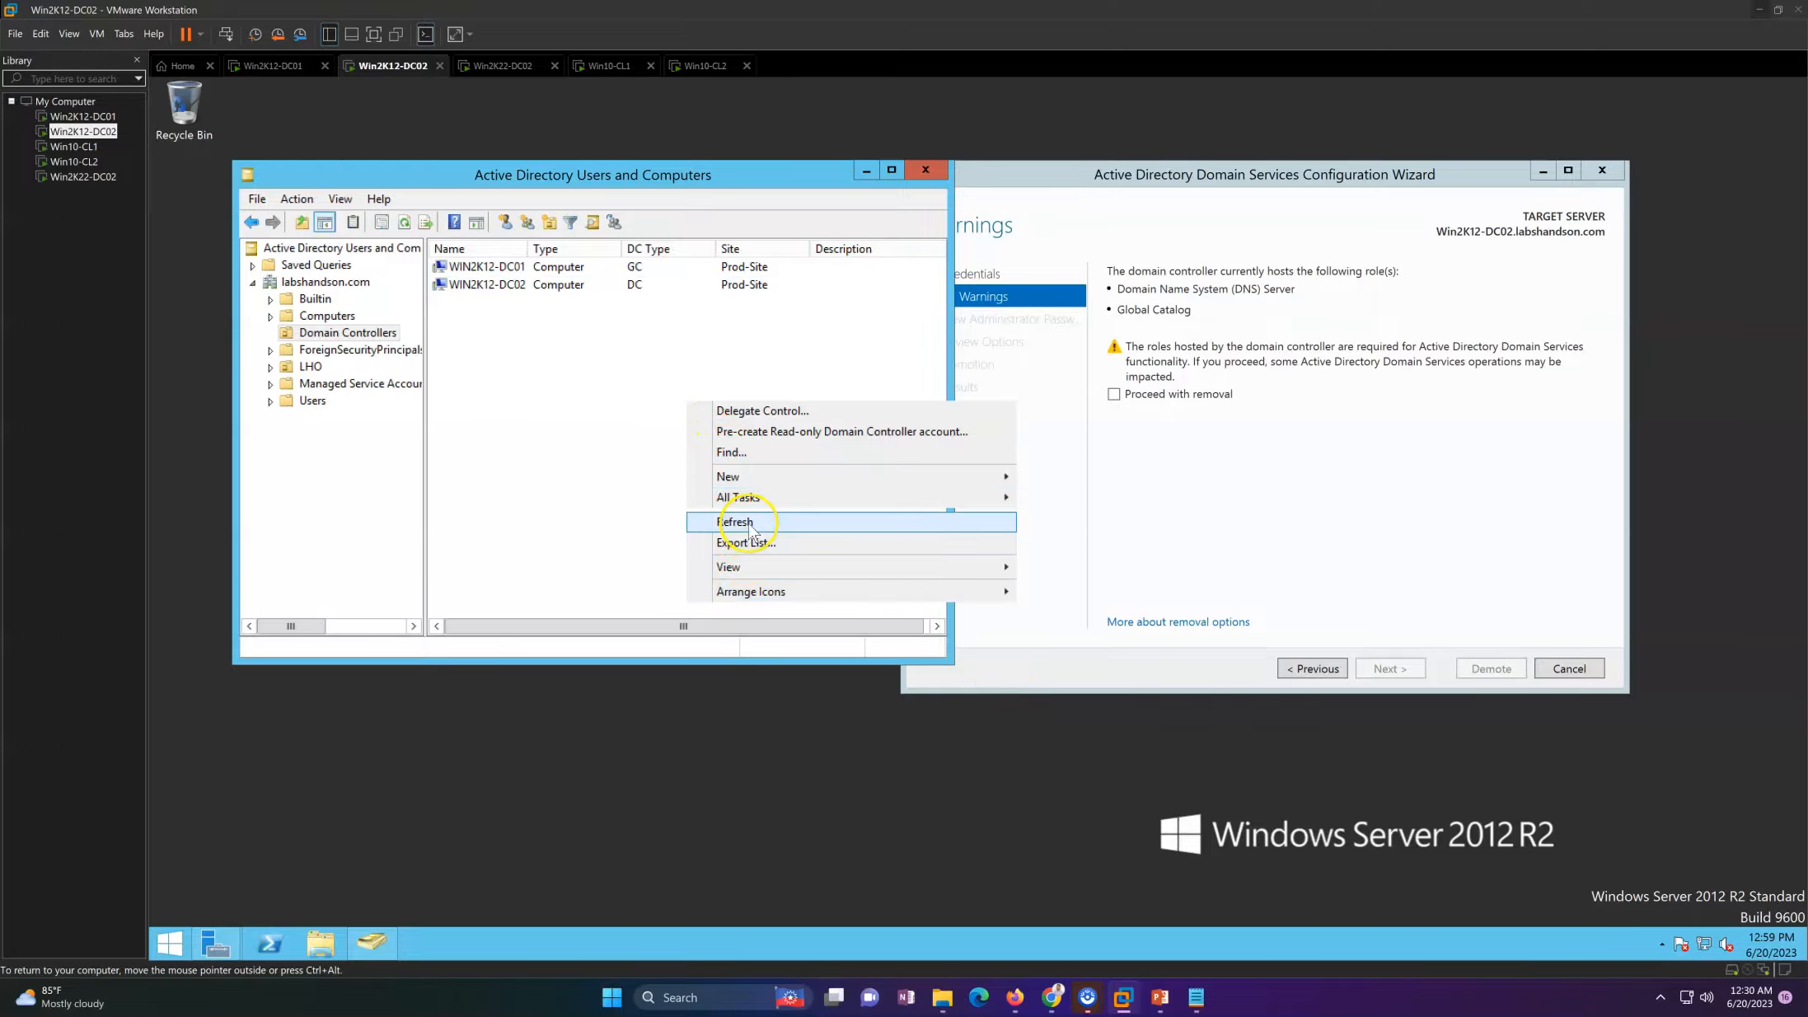
pyautogui.click(748, 522)
pyautogui.click(484, 285)
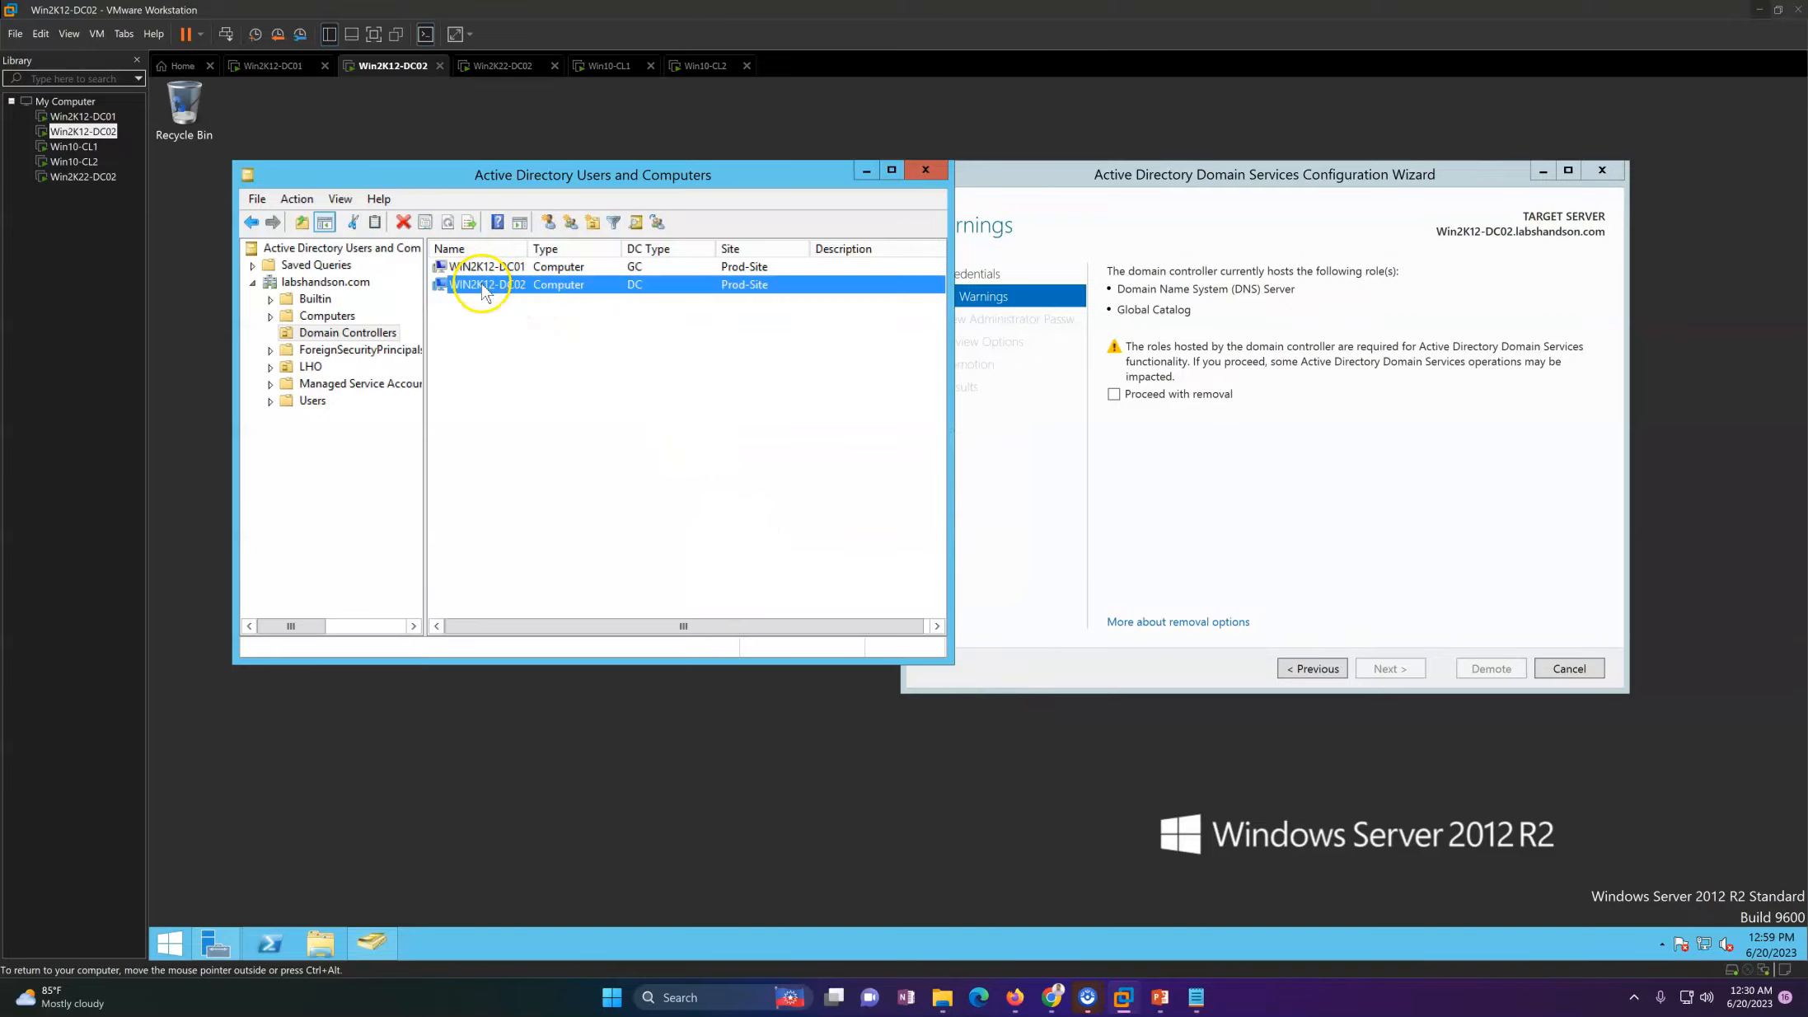
pyautogui.rightClick(483, 288)
pyautogui.click(537, 428)
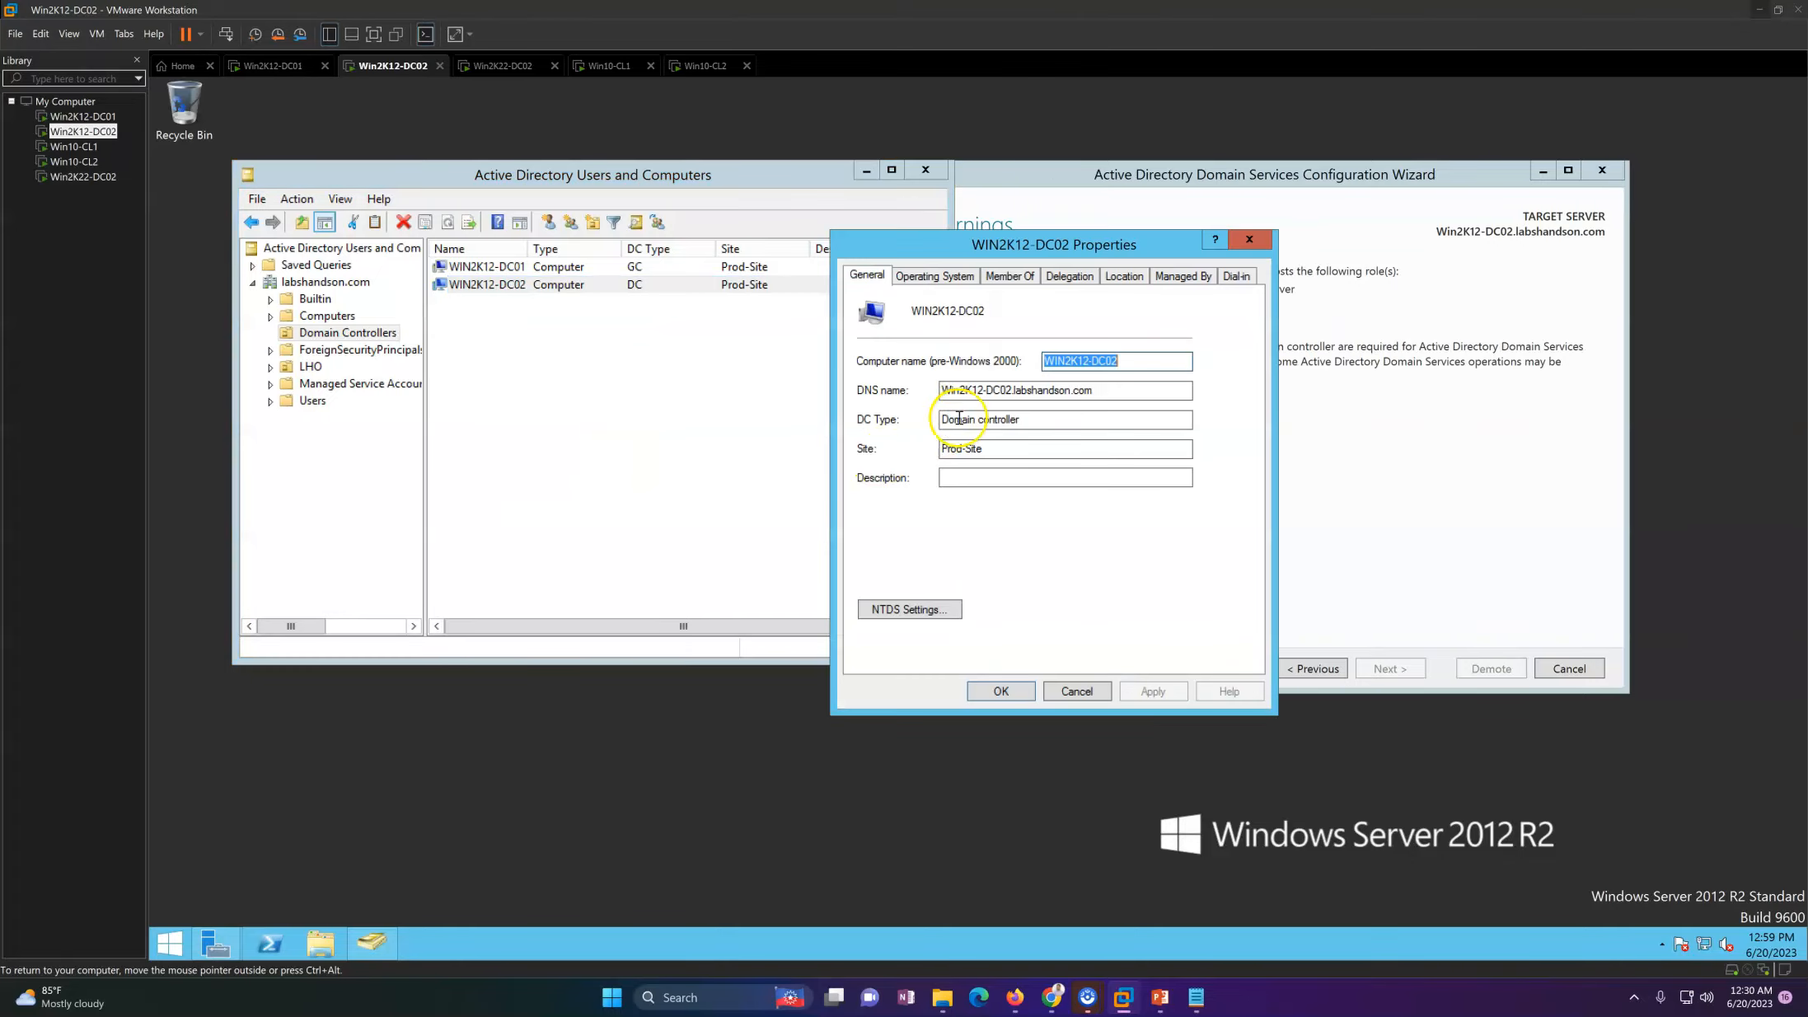
pyautogui.click(922, 611)
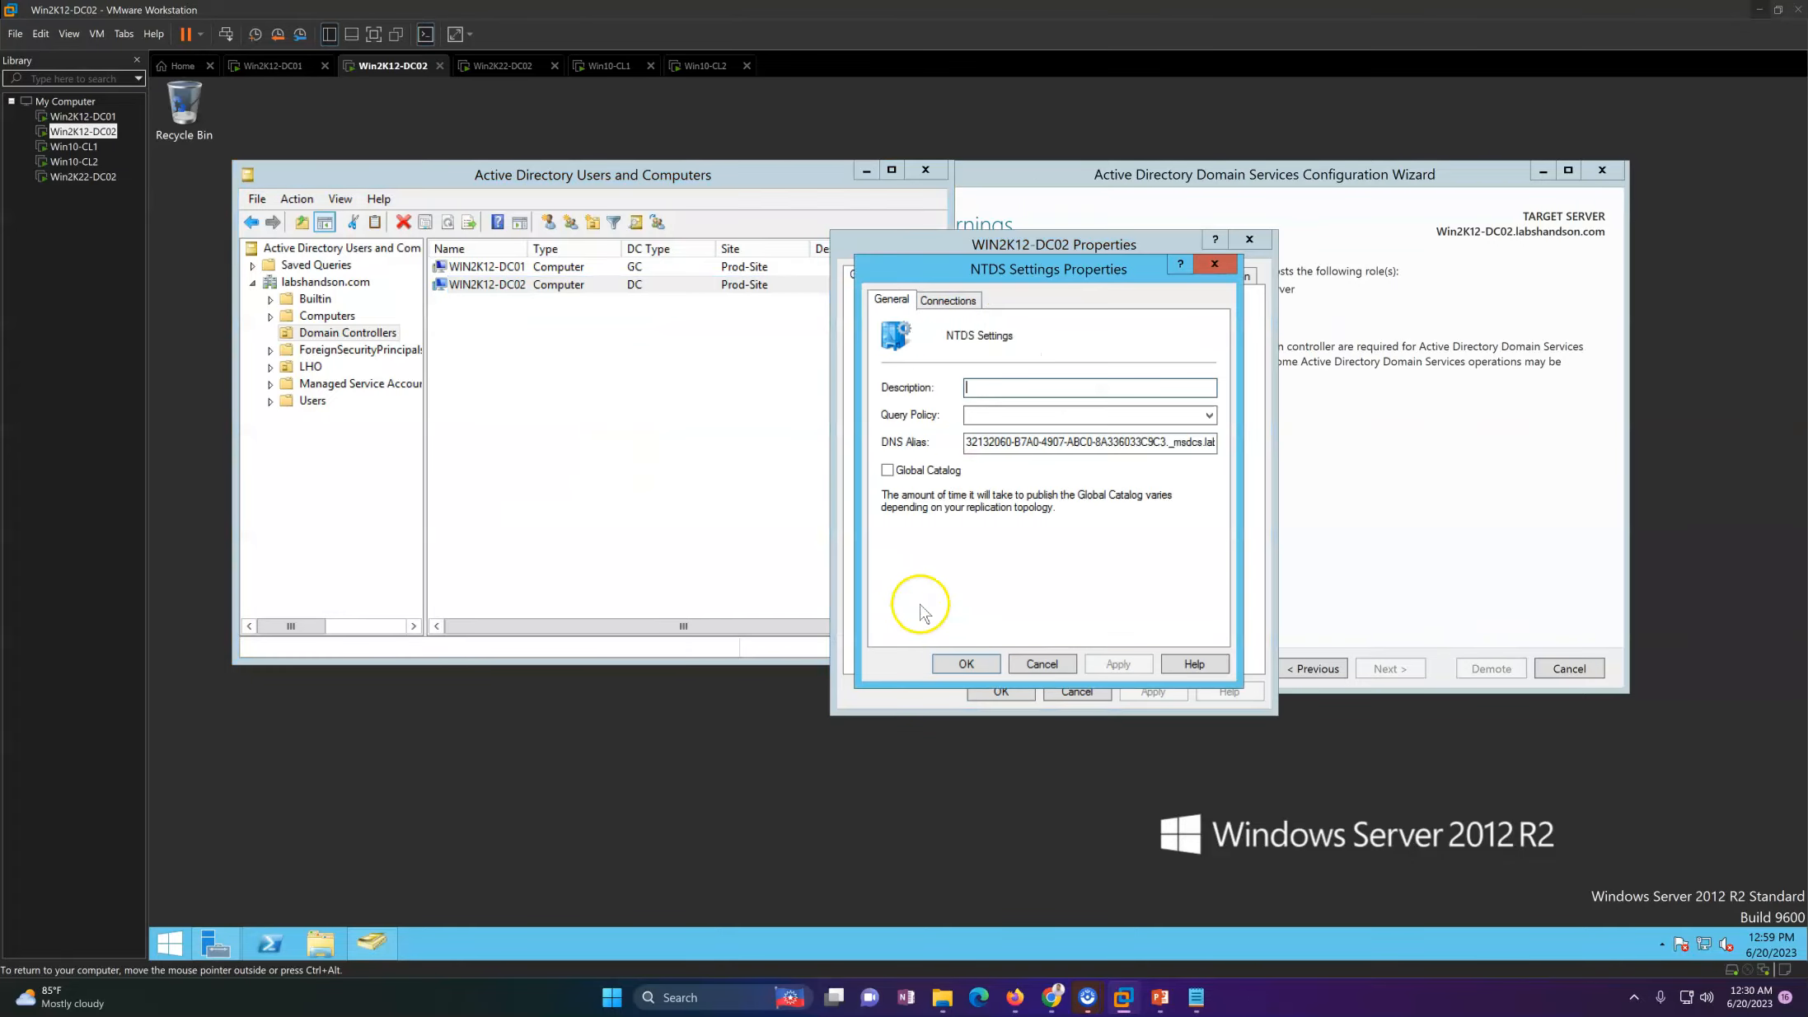
pyautogui.click(1043, 659)
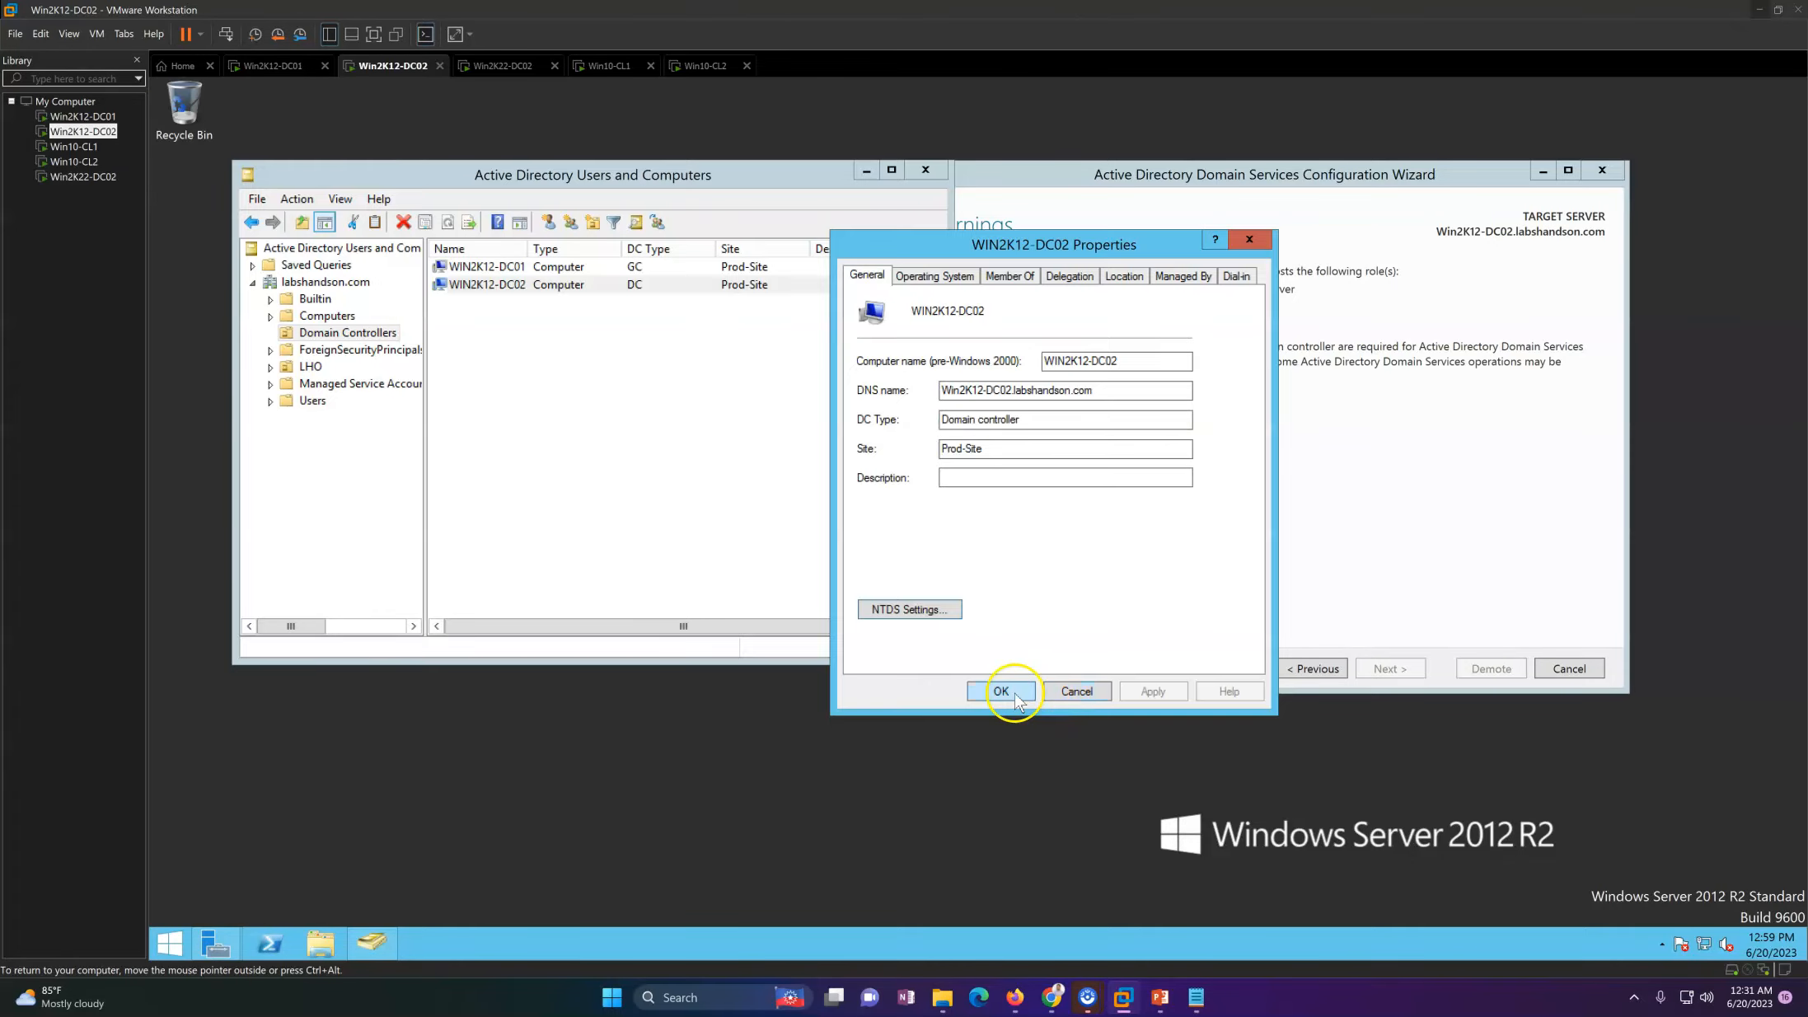
pyautogui.click(1019, 699)
# Step: Turn off forced removal in the demotion credentials and agree to proceed with removal, advancing to the removal options
pyautogui.click(1317, 669)
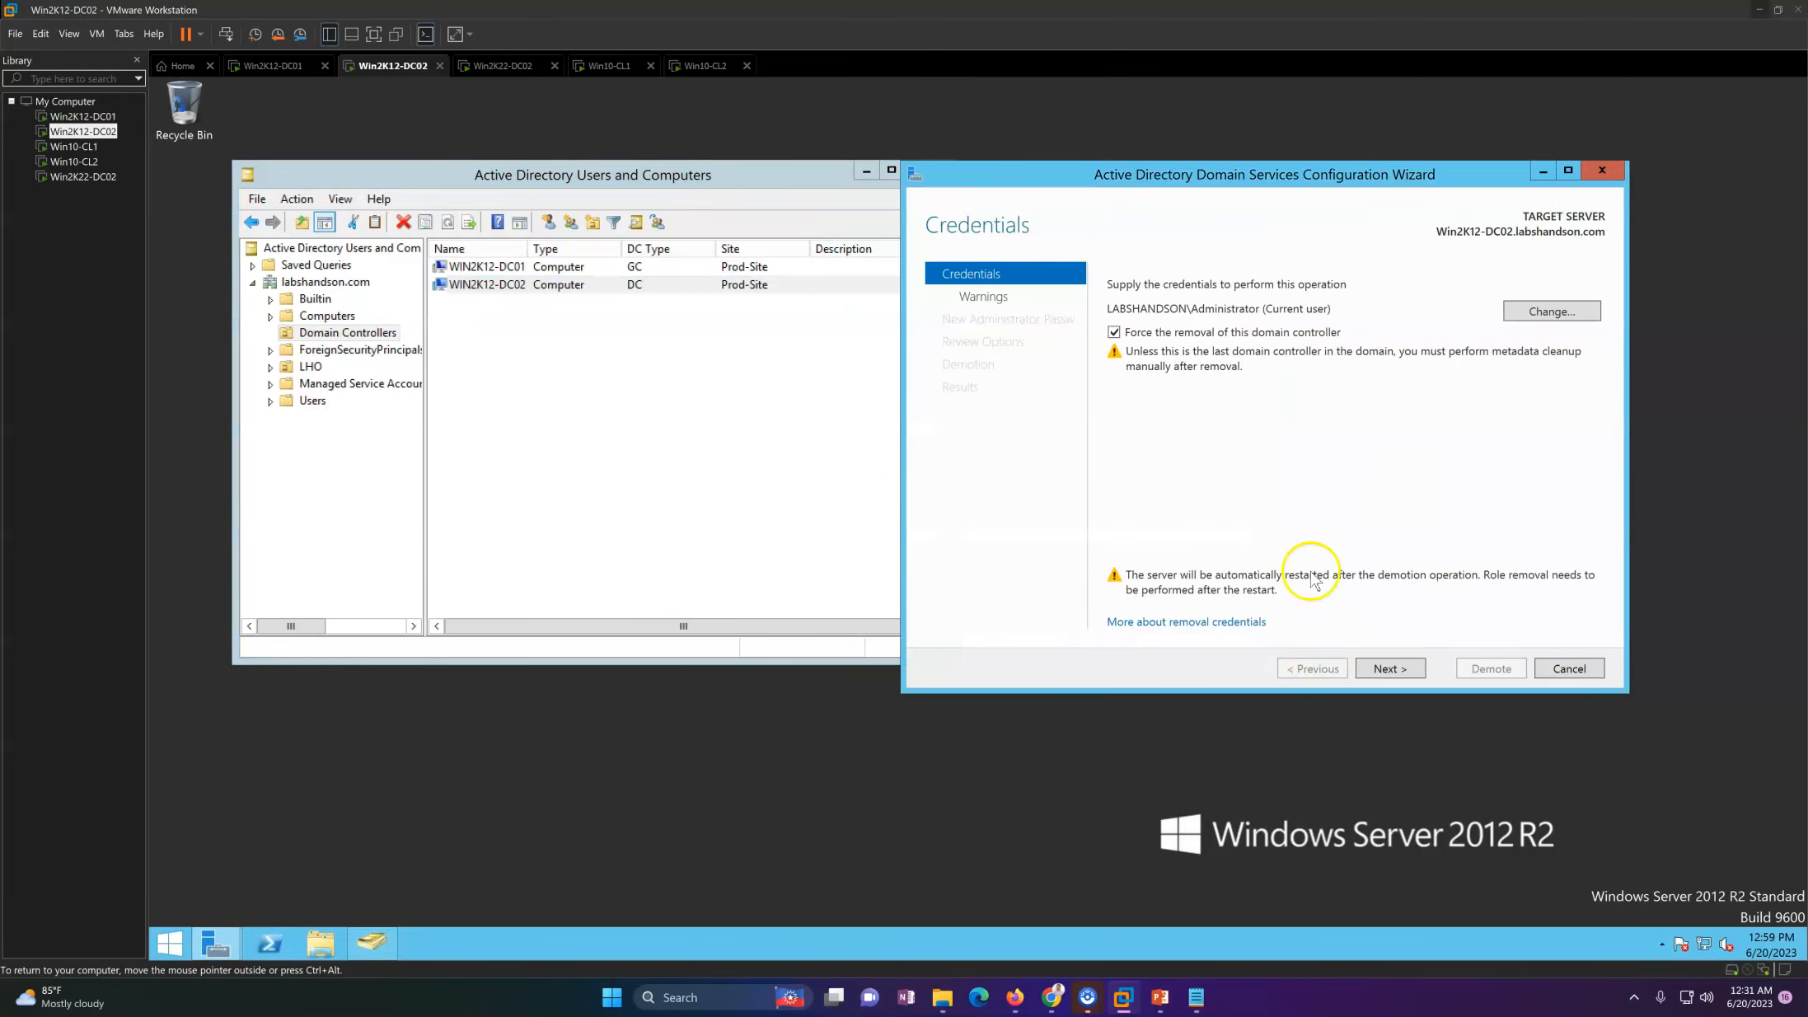
pyautogui.click(1149, 333)
pyautogui.click(1391, 668)
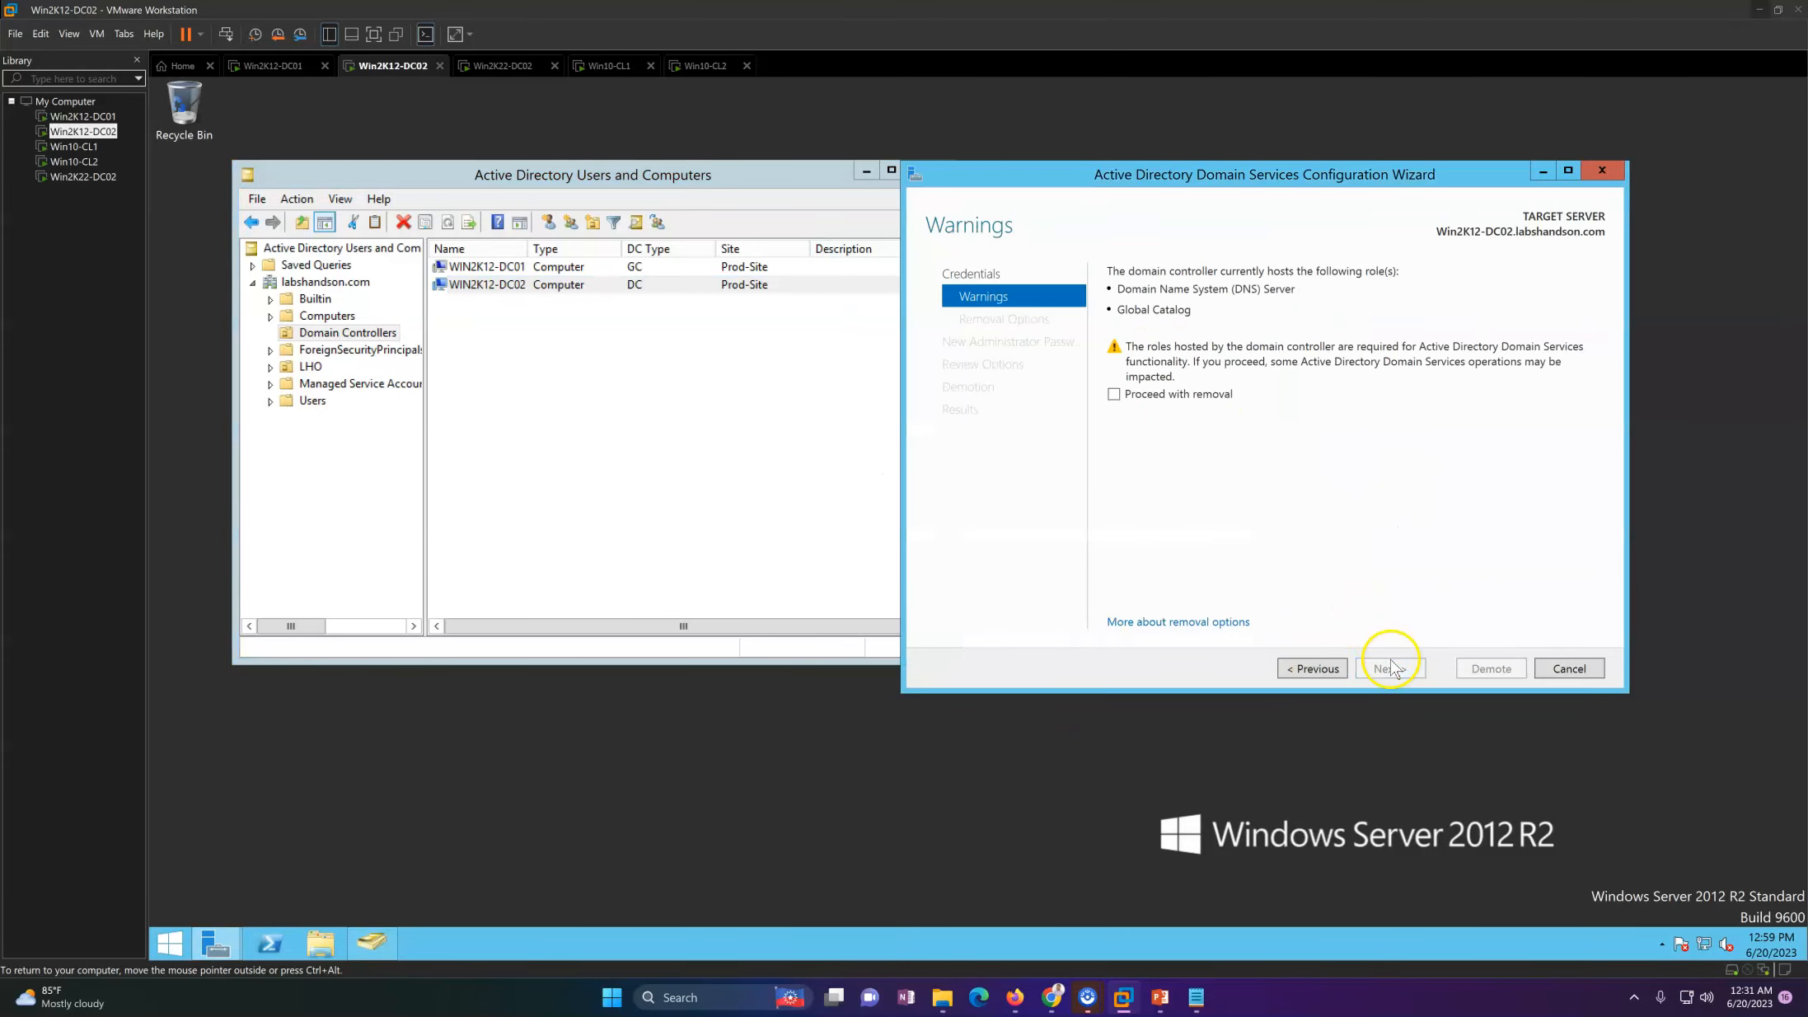
pyautogui.click(1166, 402)
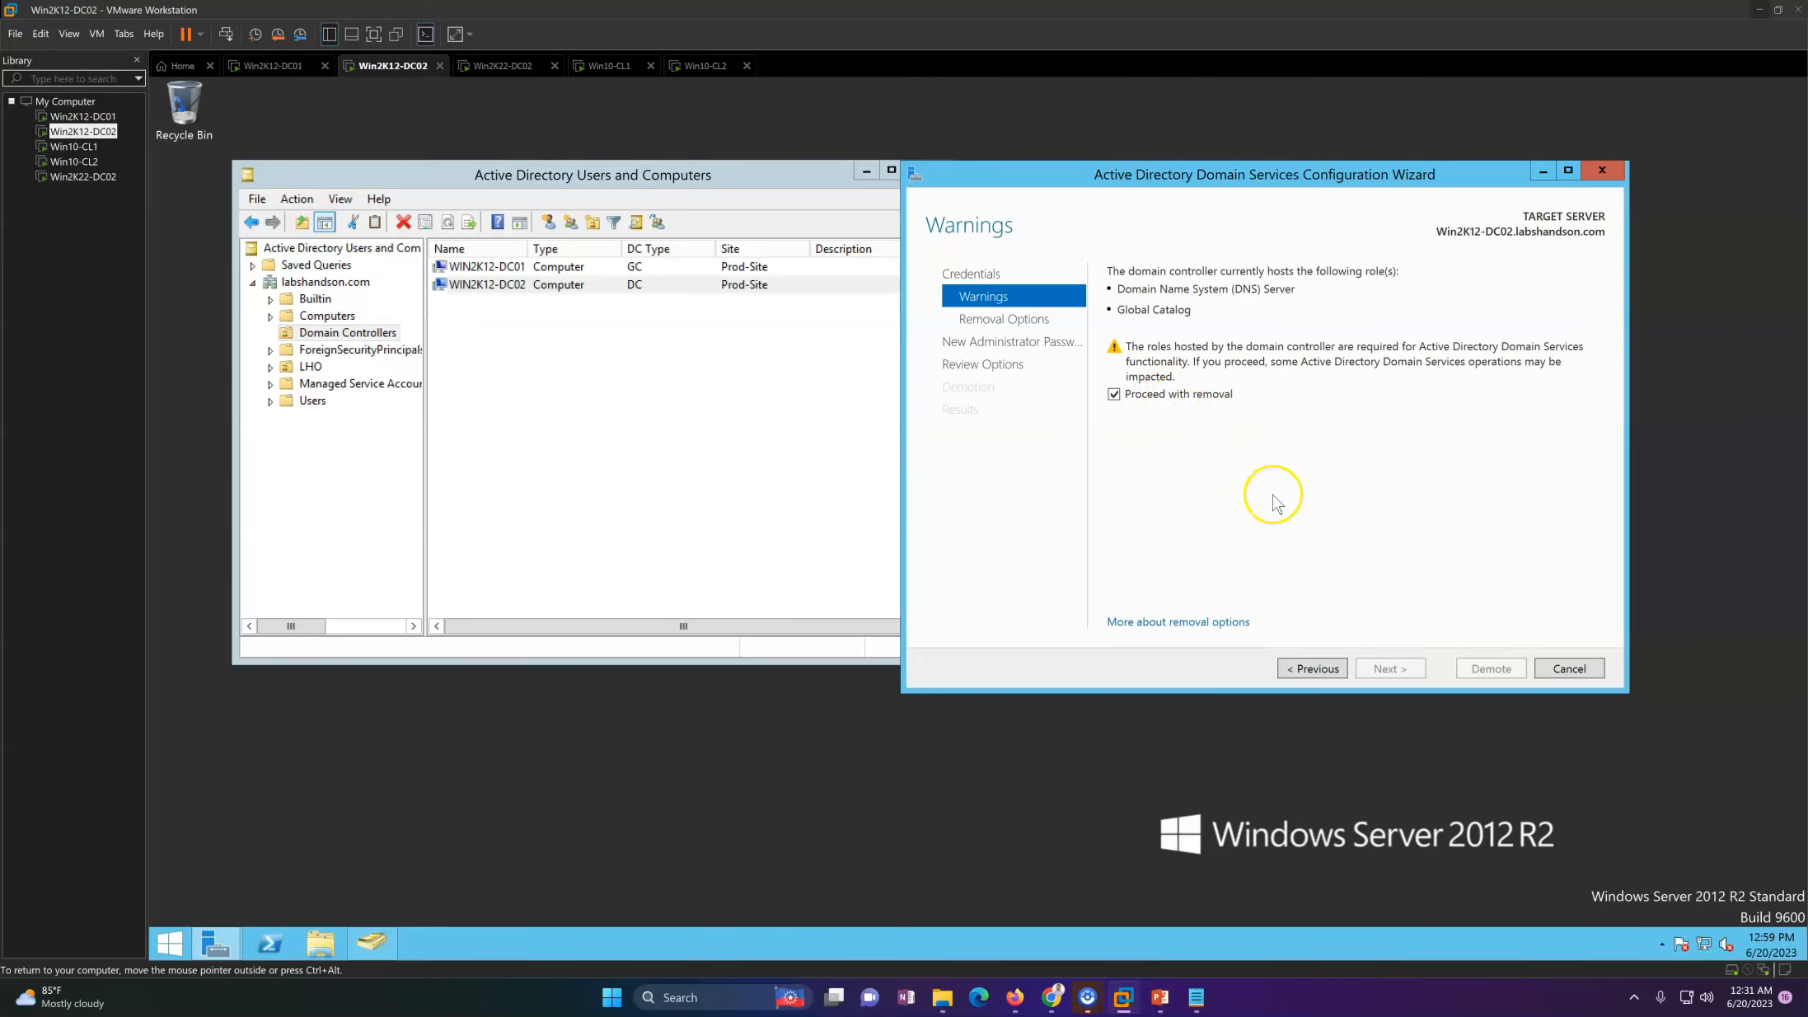
pyautogui.click(1411, 674)
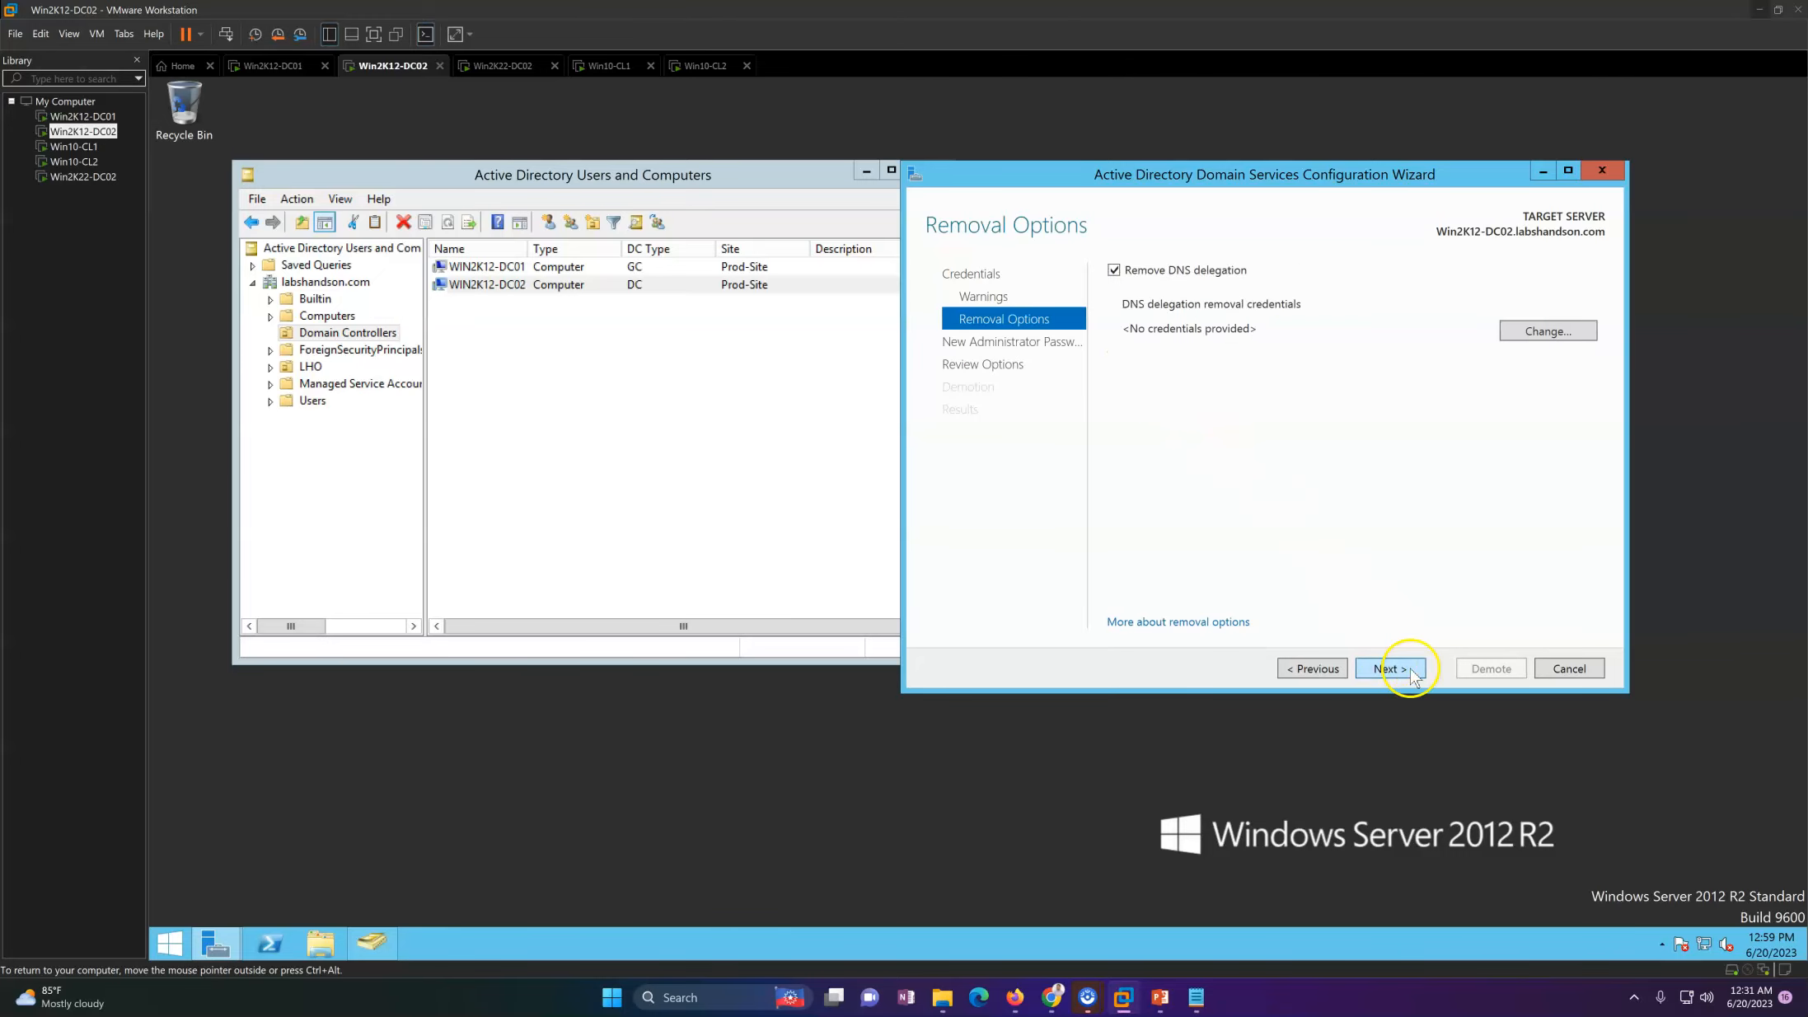
pyautogui.click(1318, 674)
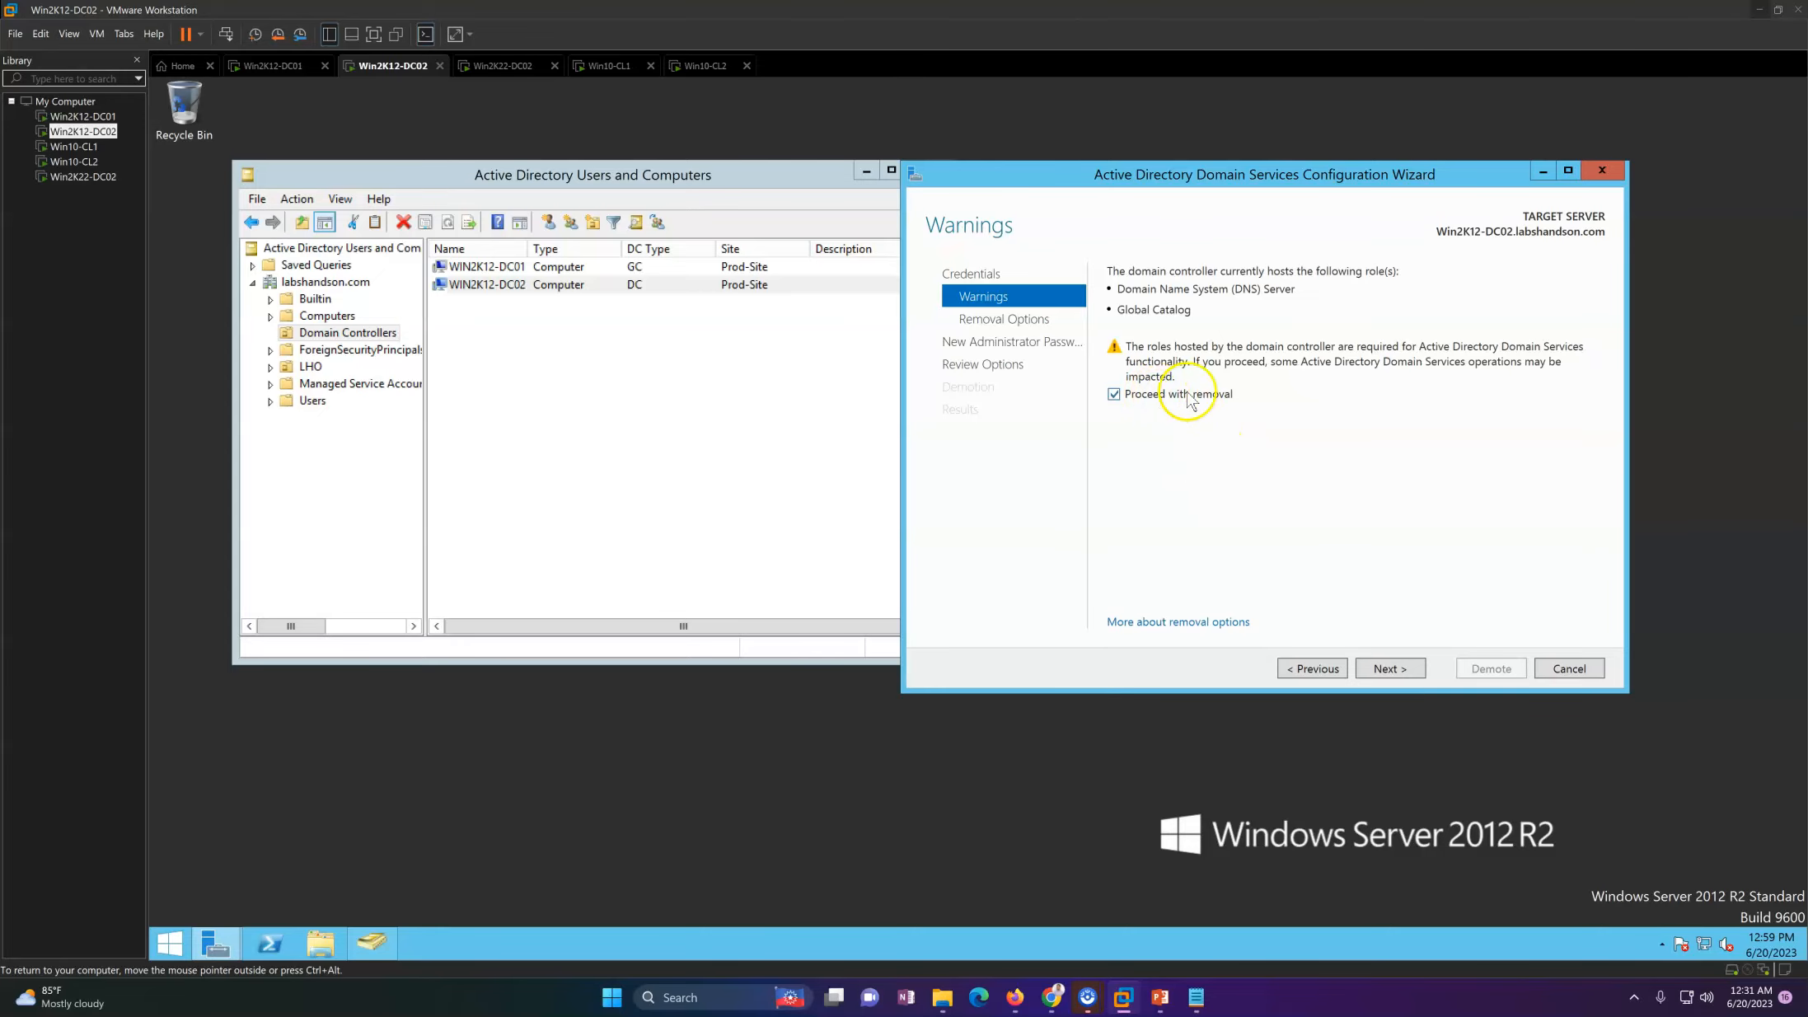
pyautogui.click(1393, 676)
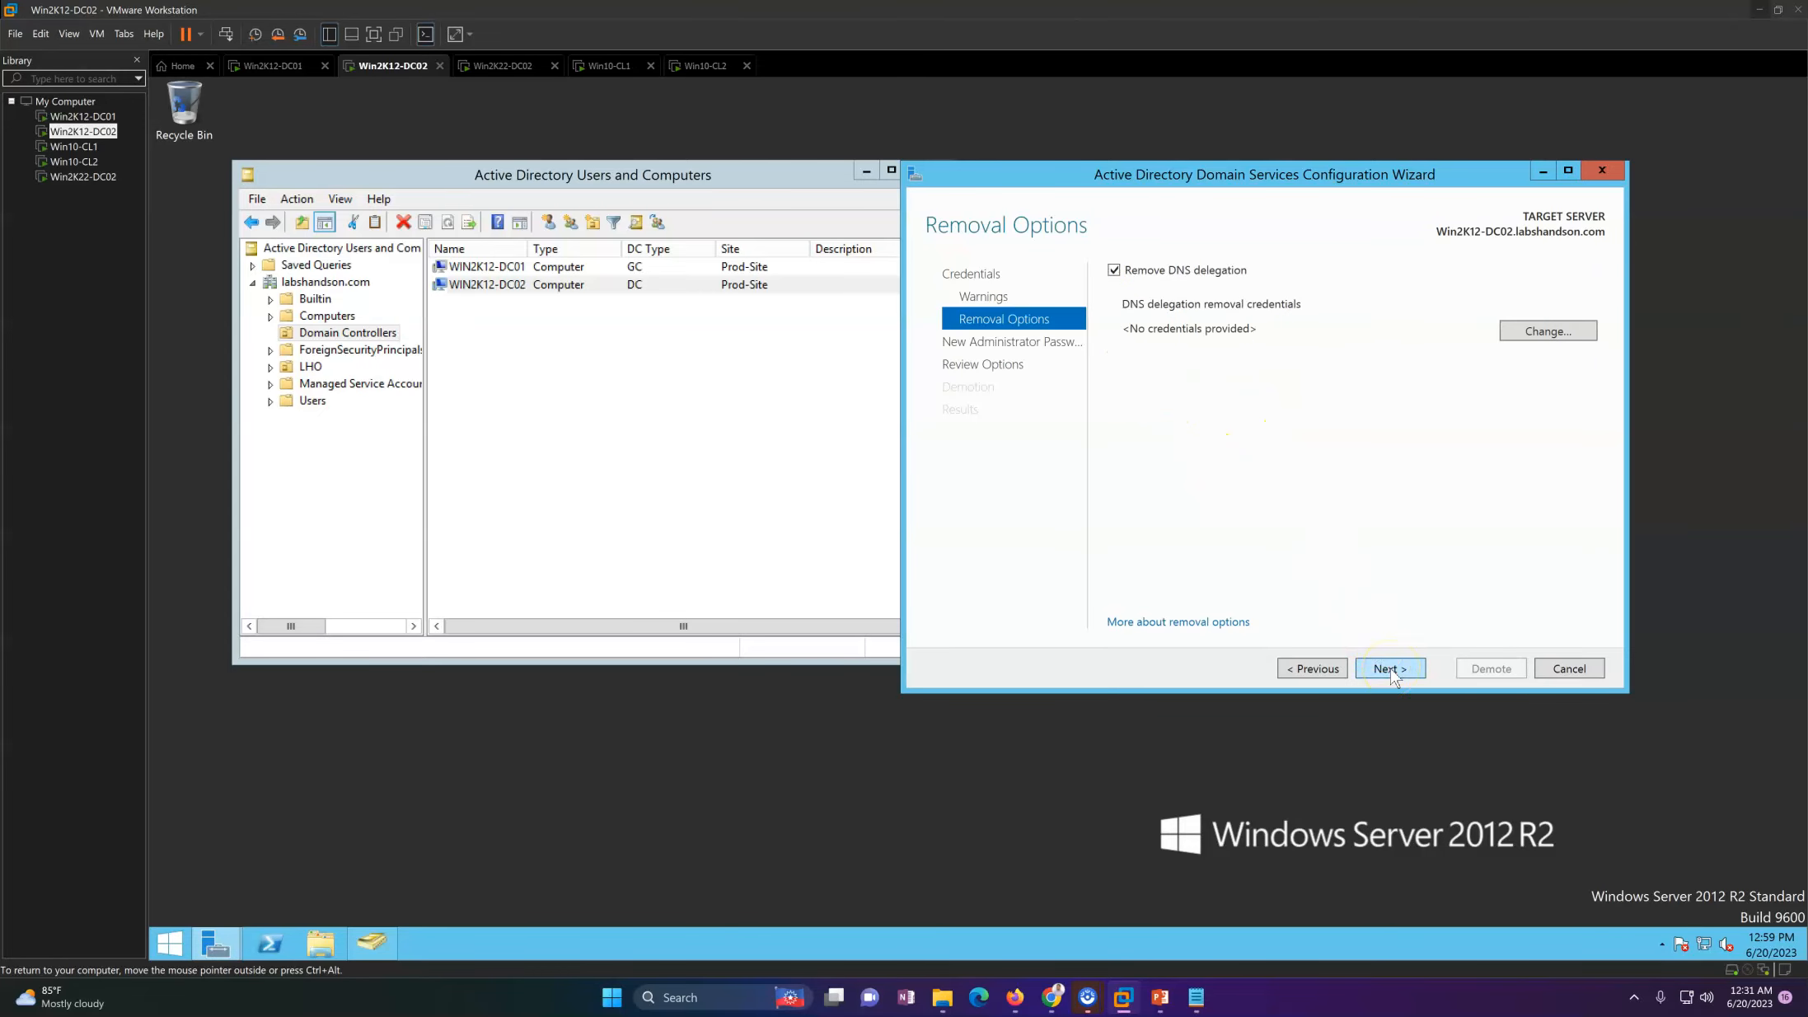
# Step: Move the Active Directory Domain Services Configuration Wizard over the Users and Computers window and refresh the desktop
pyautogui.moveTo(1148, 182); pyautogui.dragTo(937, 187)
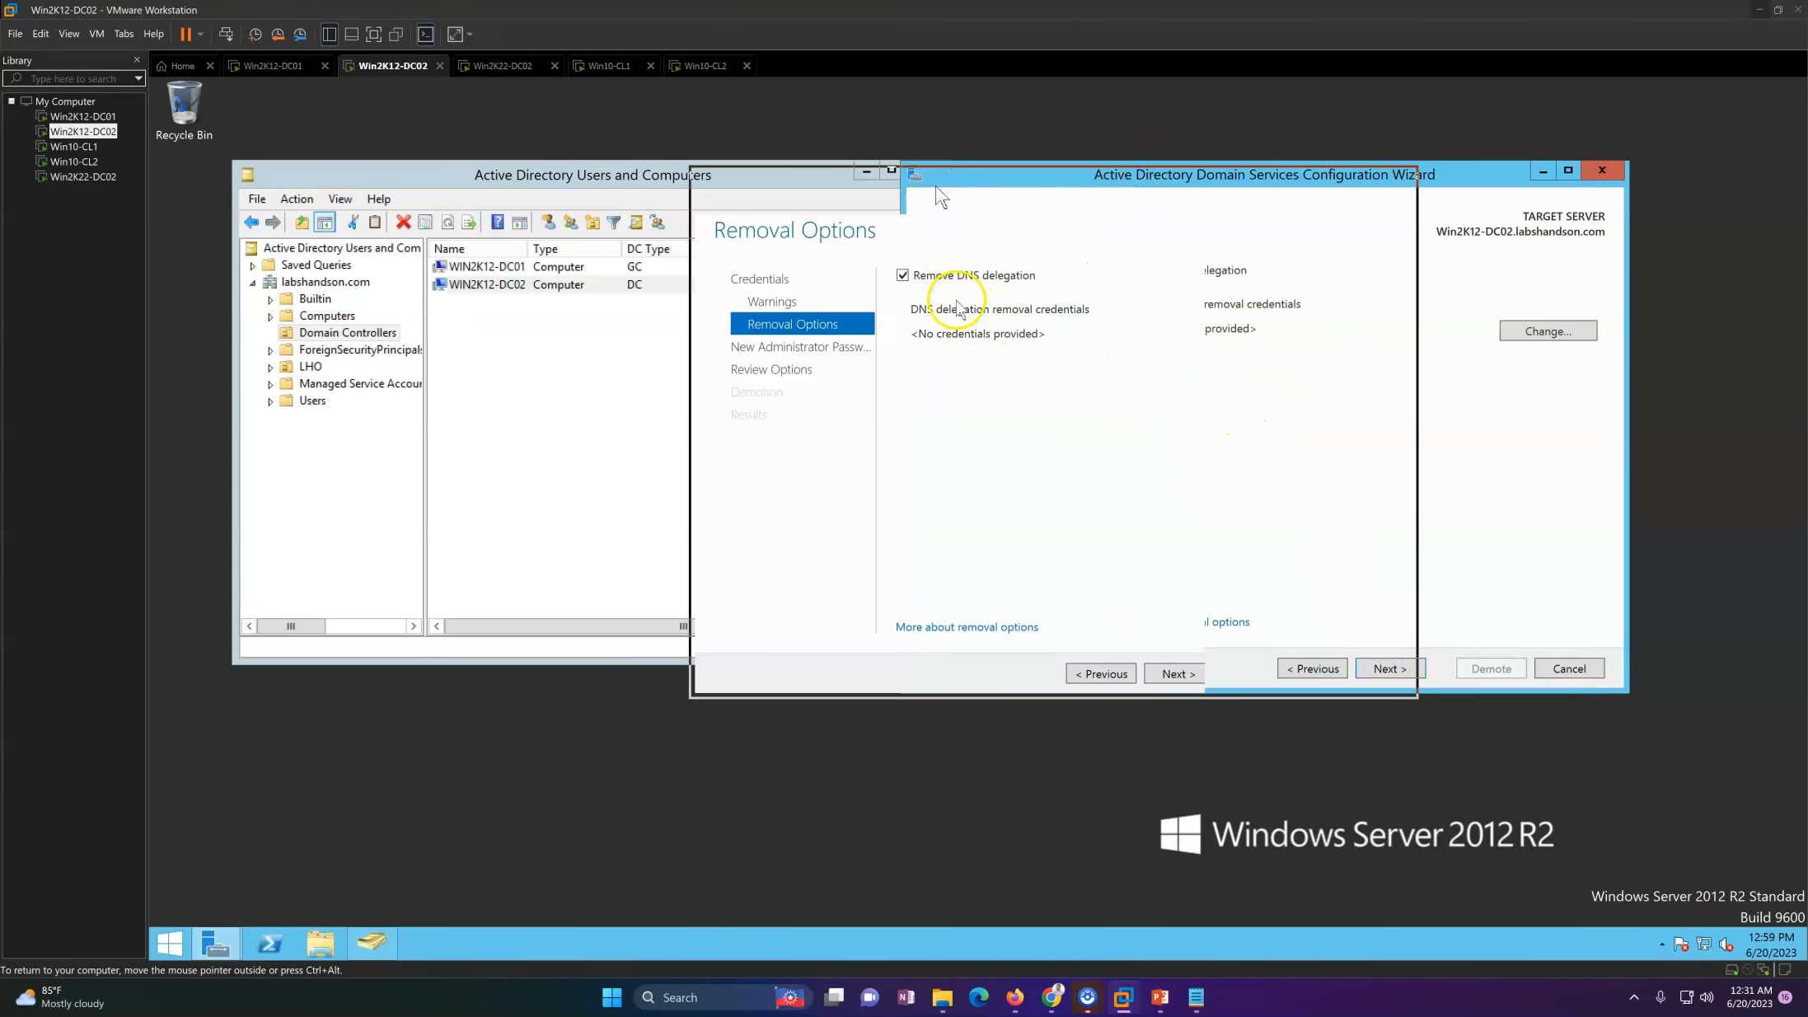
pyautogui.rightClick(1554, 403)
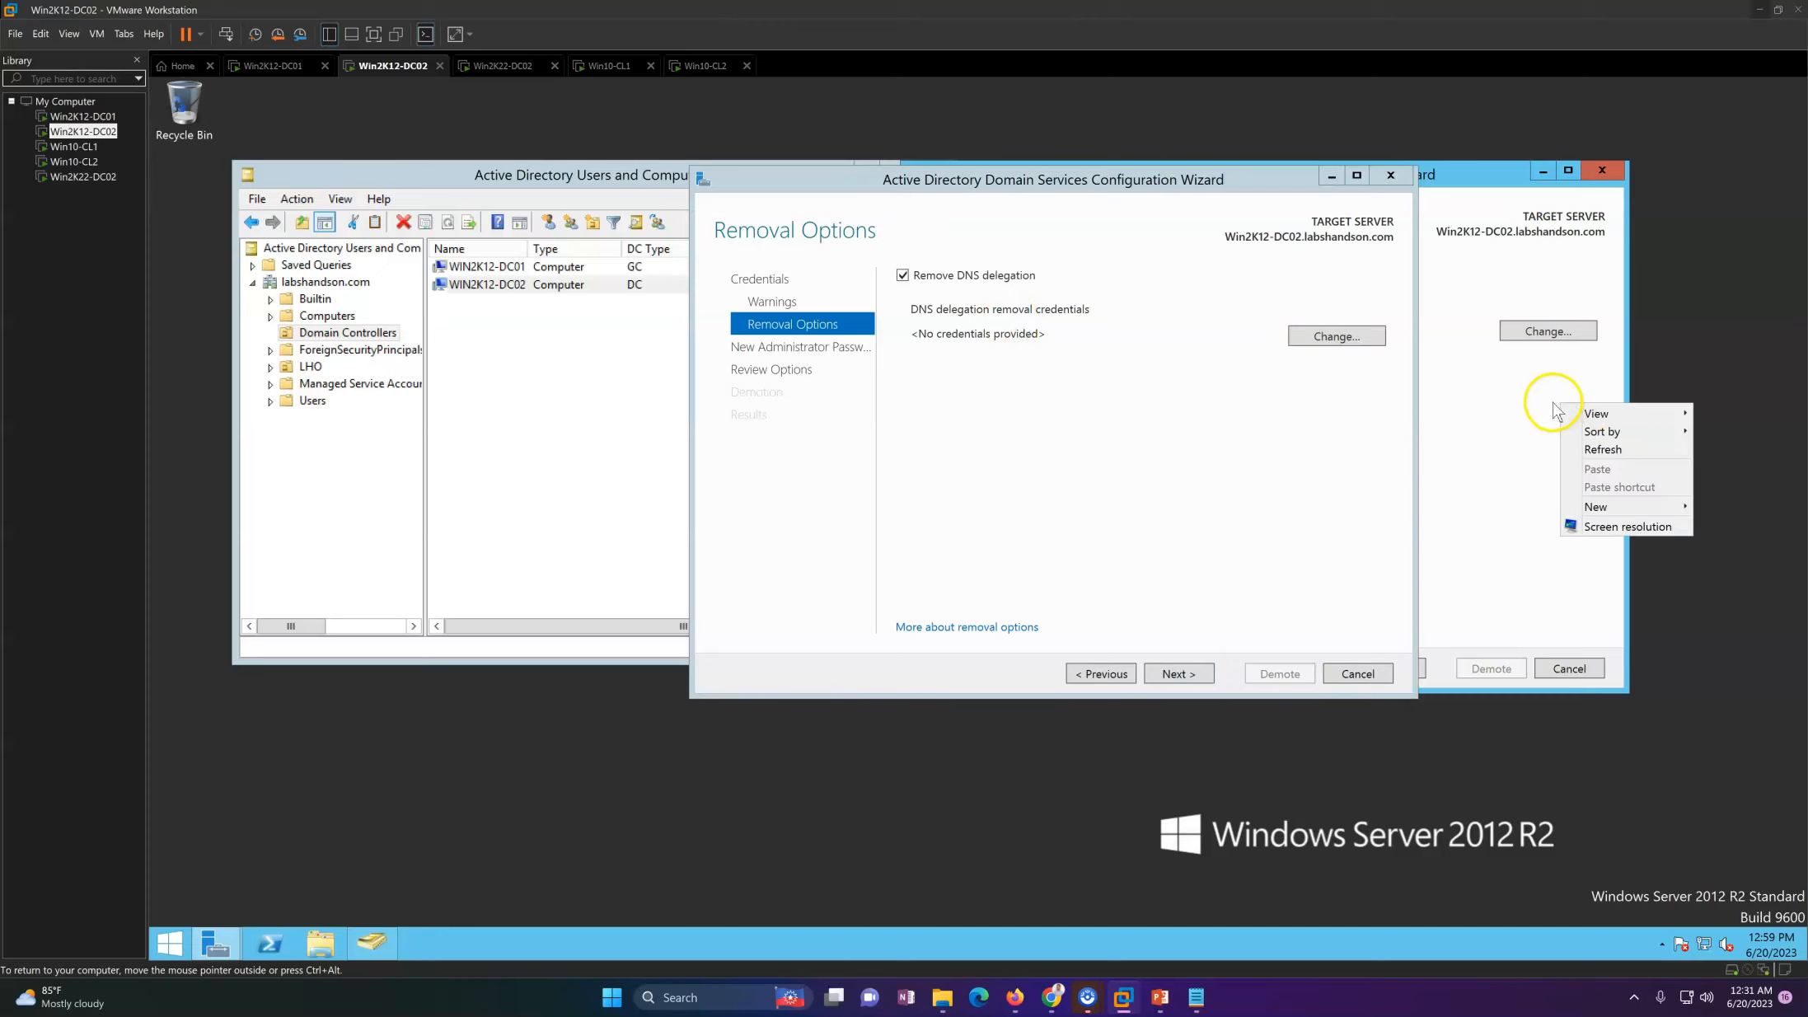
pyautogui.click(1594, 460)
# Step: Keep DNS delegation removal enabled, enter and confirm the new administrator password, and start the demotion
pyautogui.click(1179, 674)
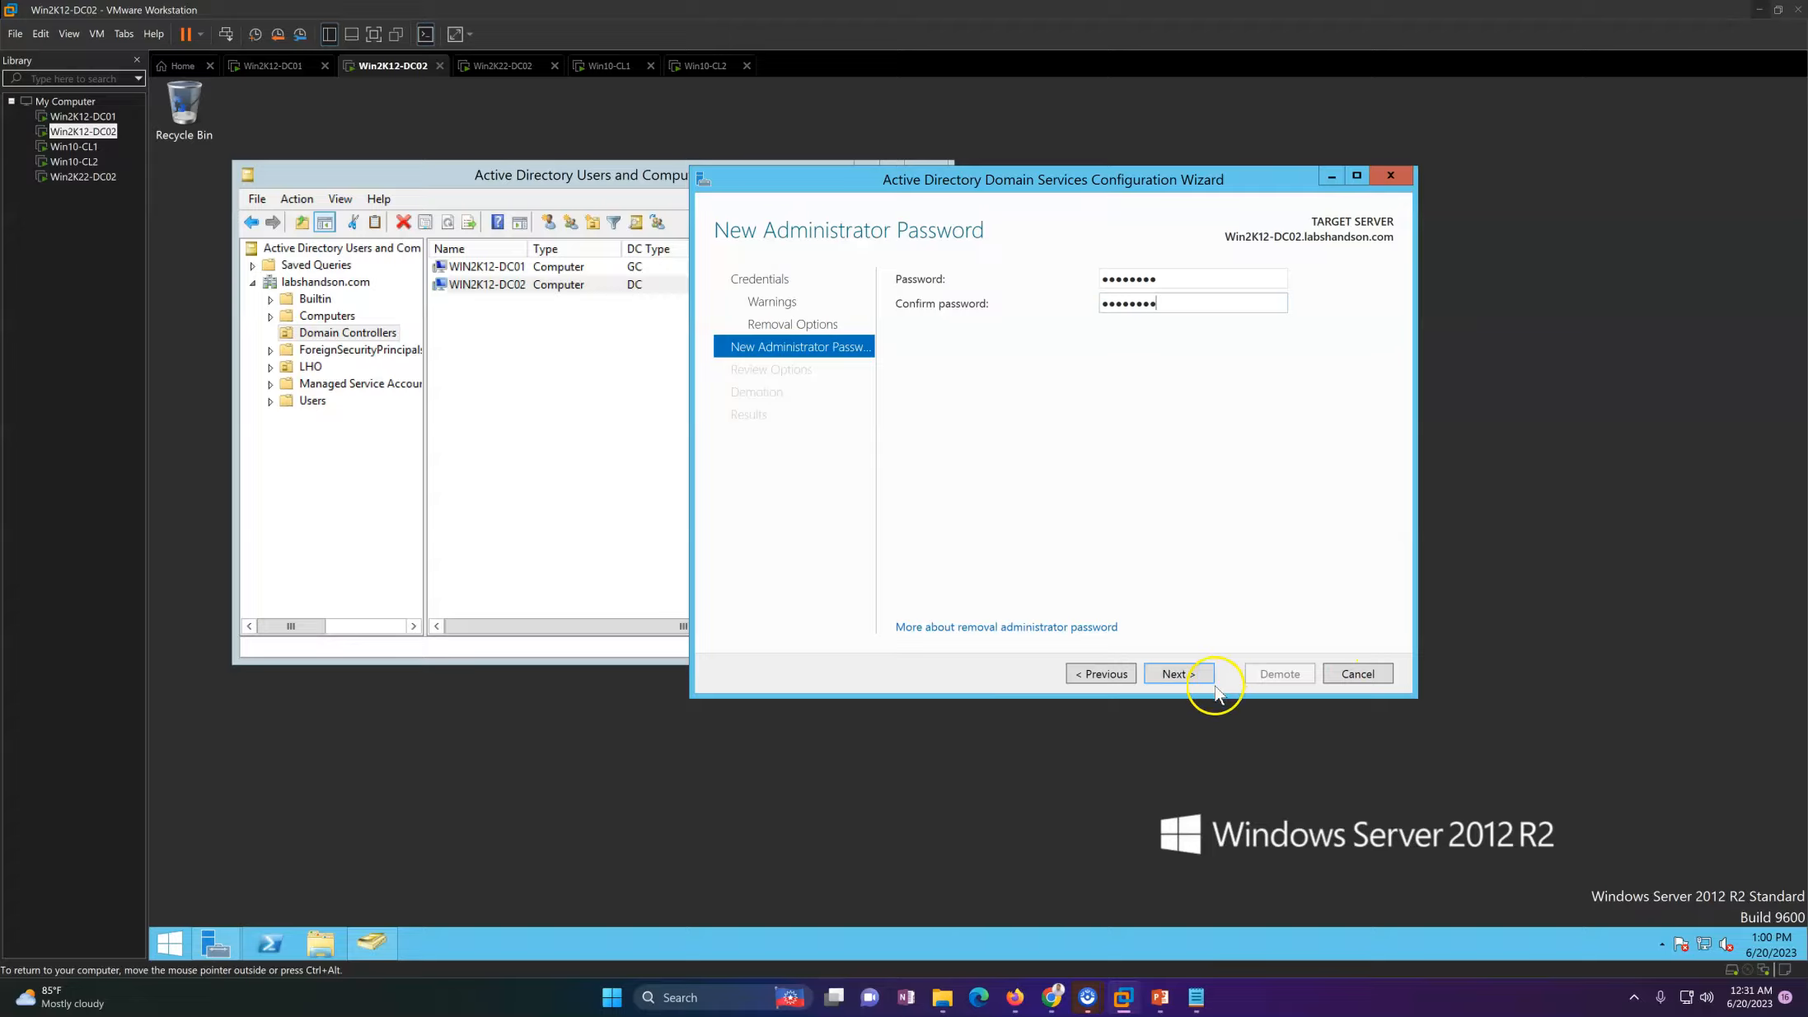
pyautogui.click(1175, 674)
pyautogui.click(1282, 674)
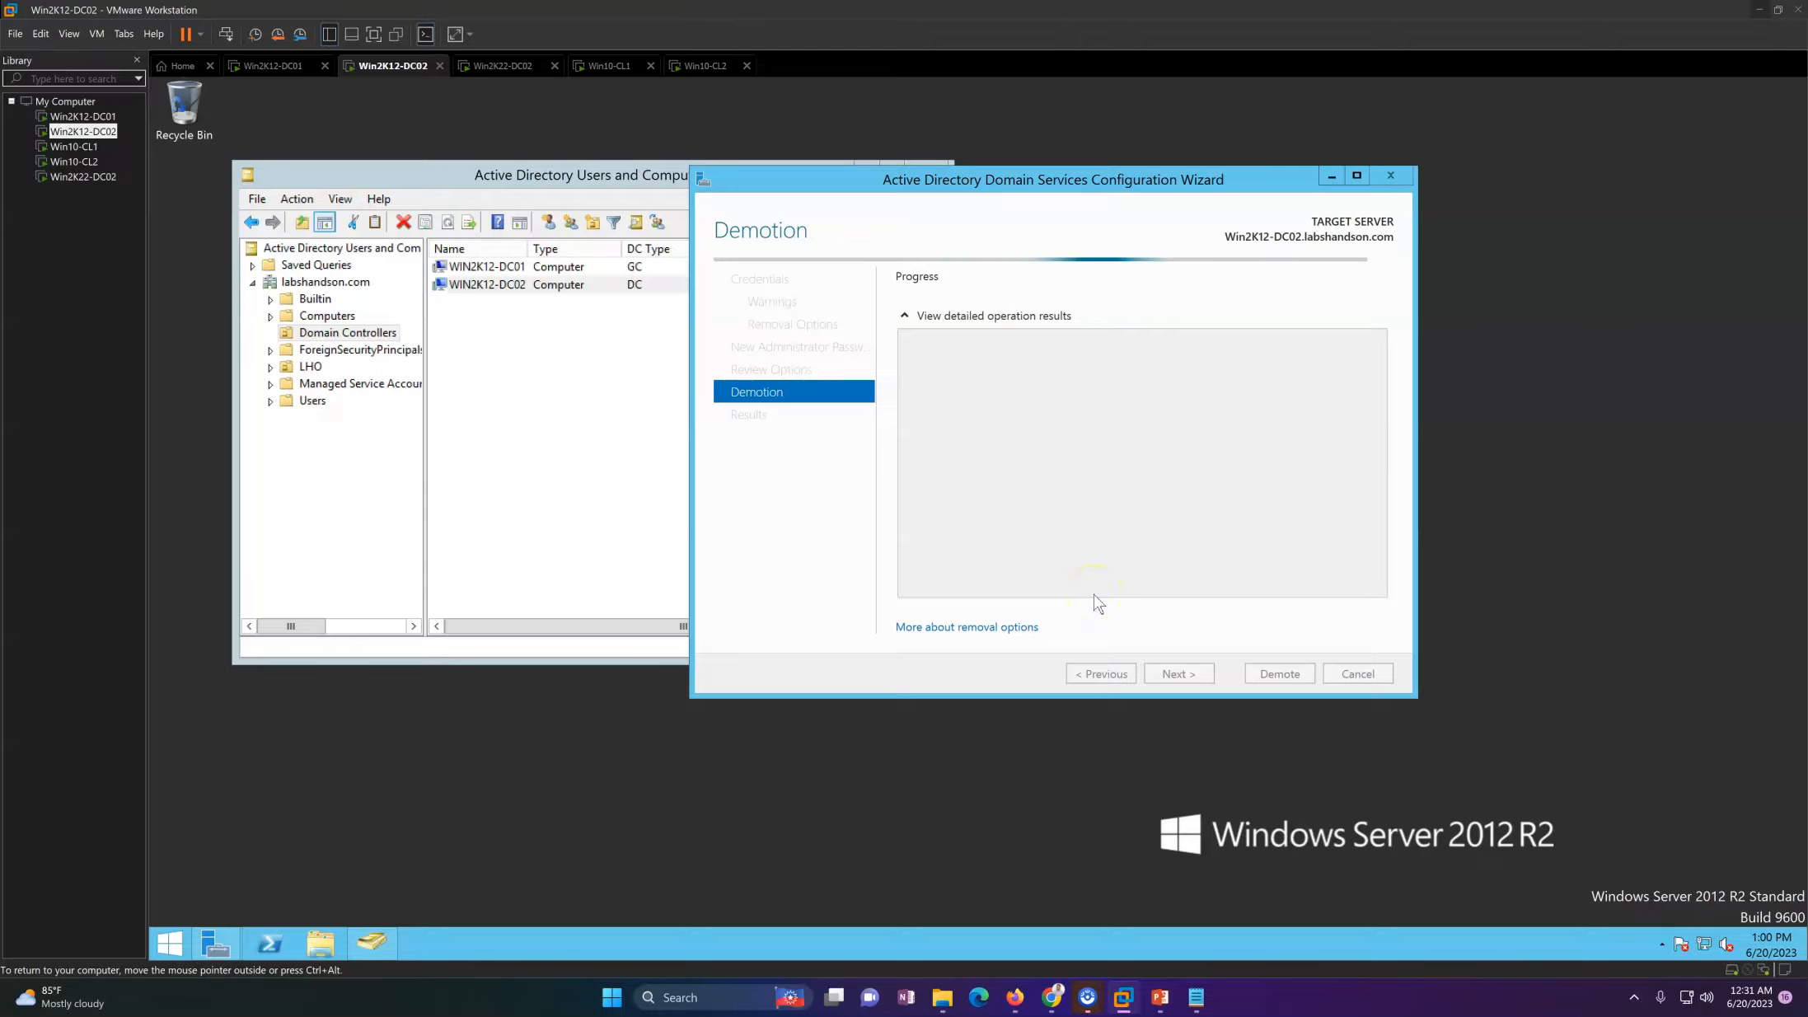
# Step: Reposition the demotion wizard, then refresh the Domain Controllers list on the Win2K12-DC01 virtual machine
pyautogui.moveTo(1049, 175)
pyautogui.mouseDown()
pyautogui.moveTo(935, 157)
pyautogui.moveTo(1072, 171)
pyautogui.mouseUp()
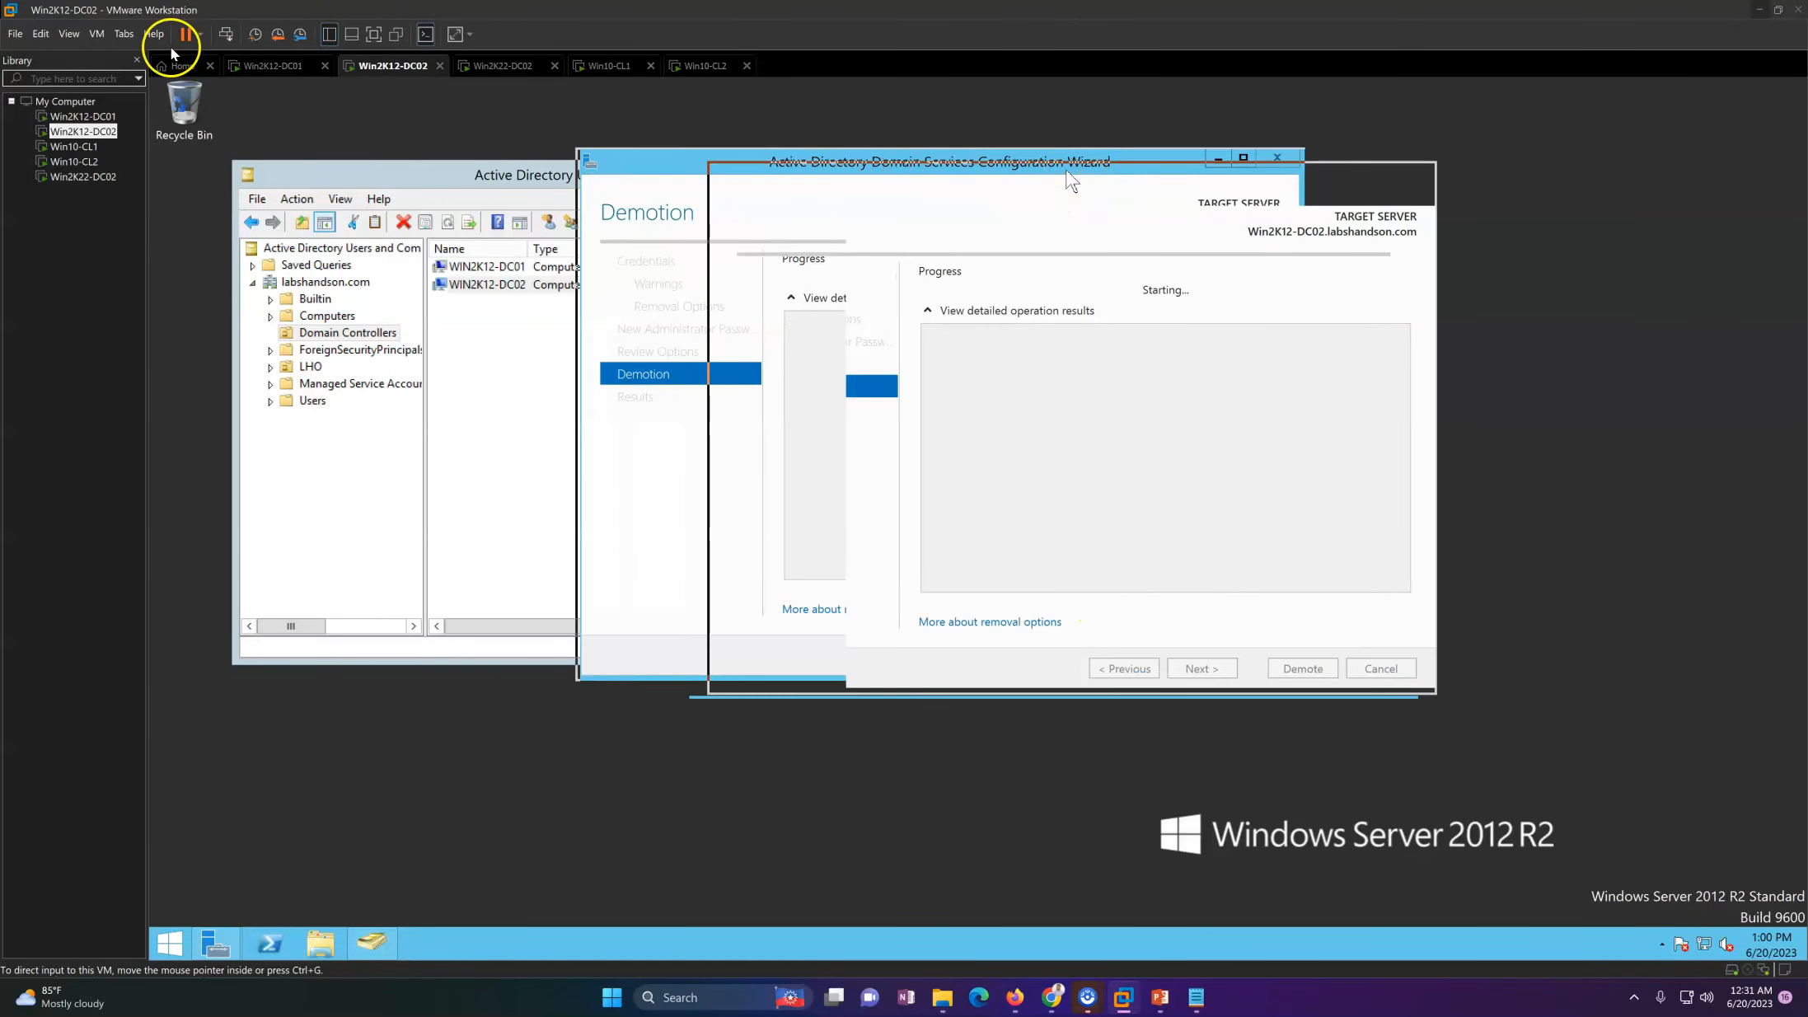
pyautogui.click(273, 63)
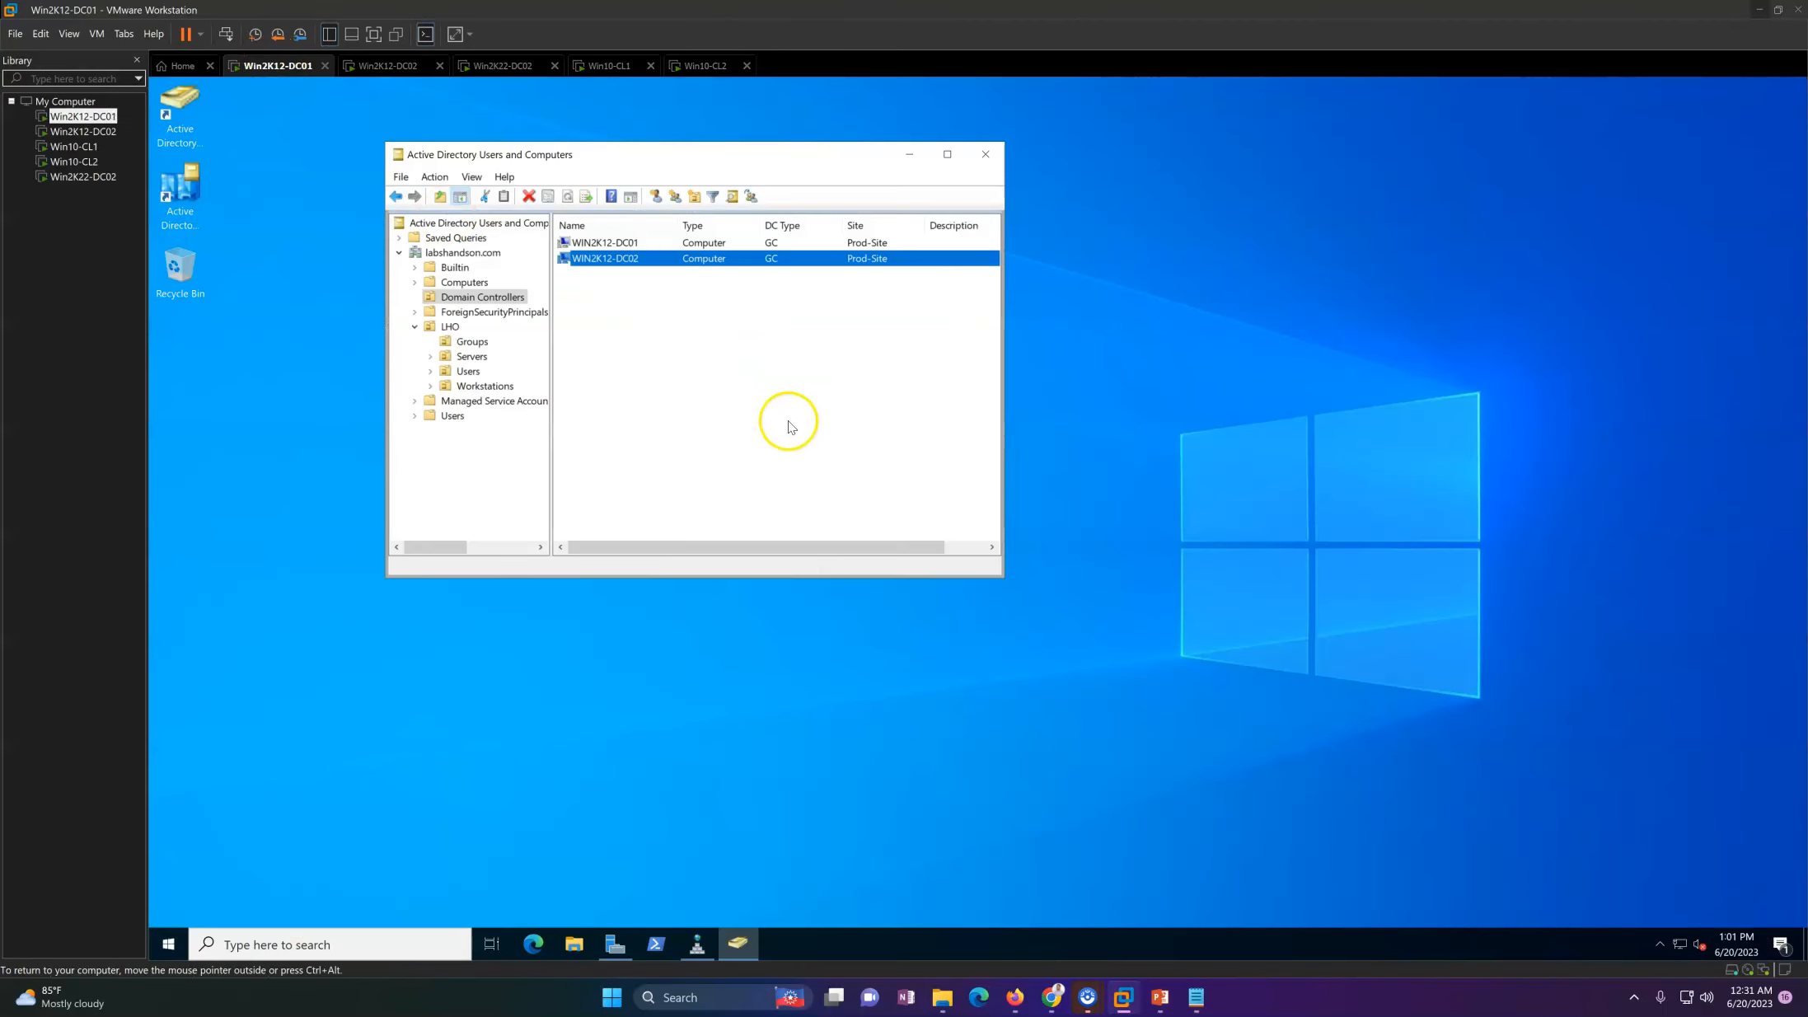
pyautogui.rightClick(719, 334)
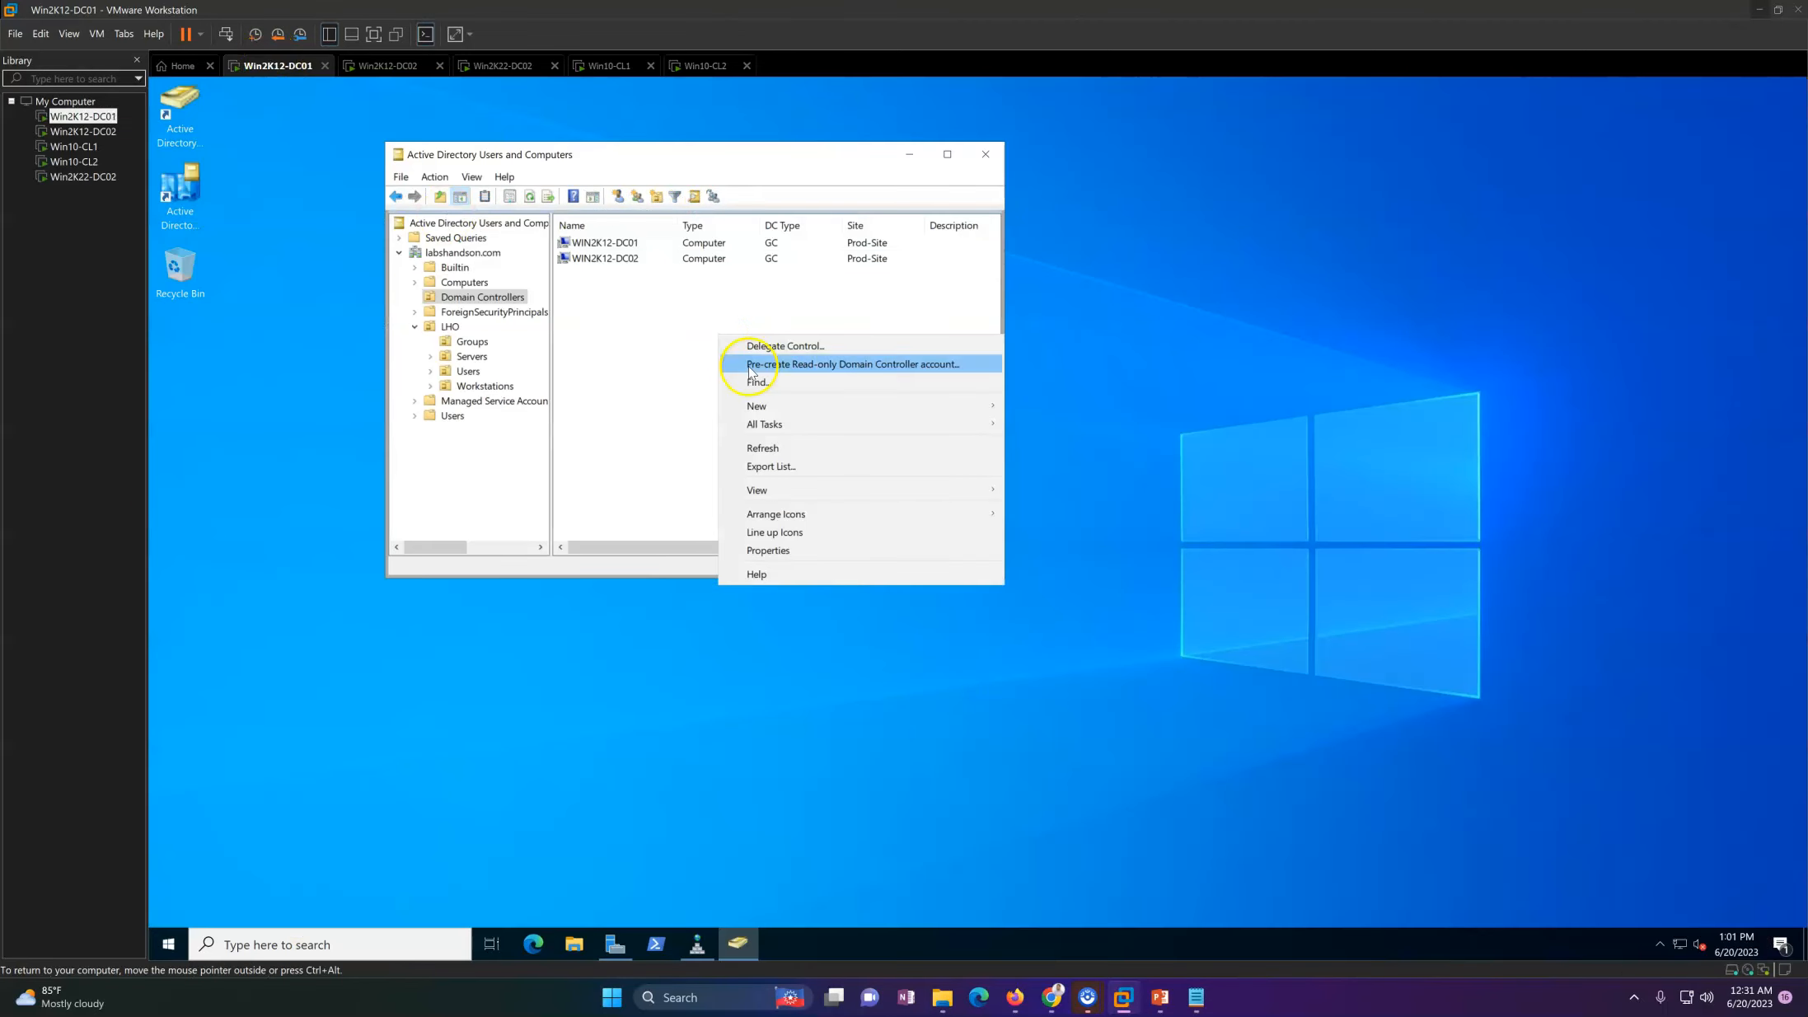
pyautogui.click(762, 447)
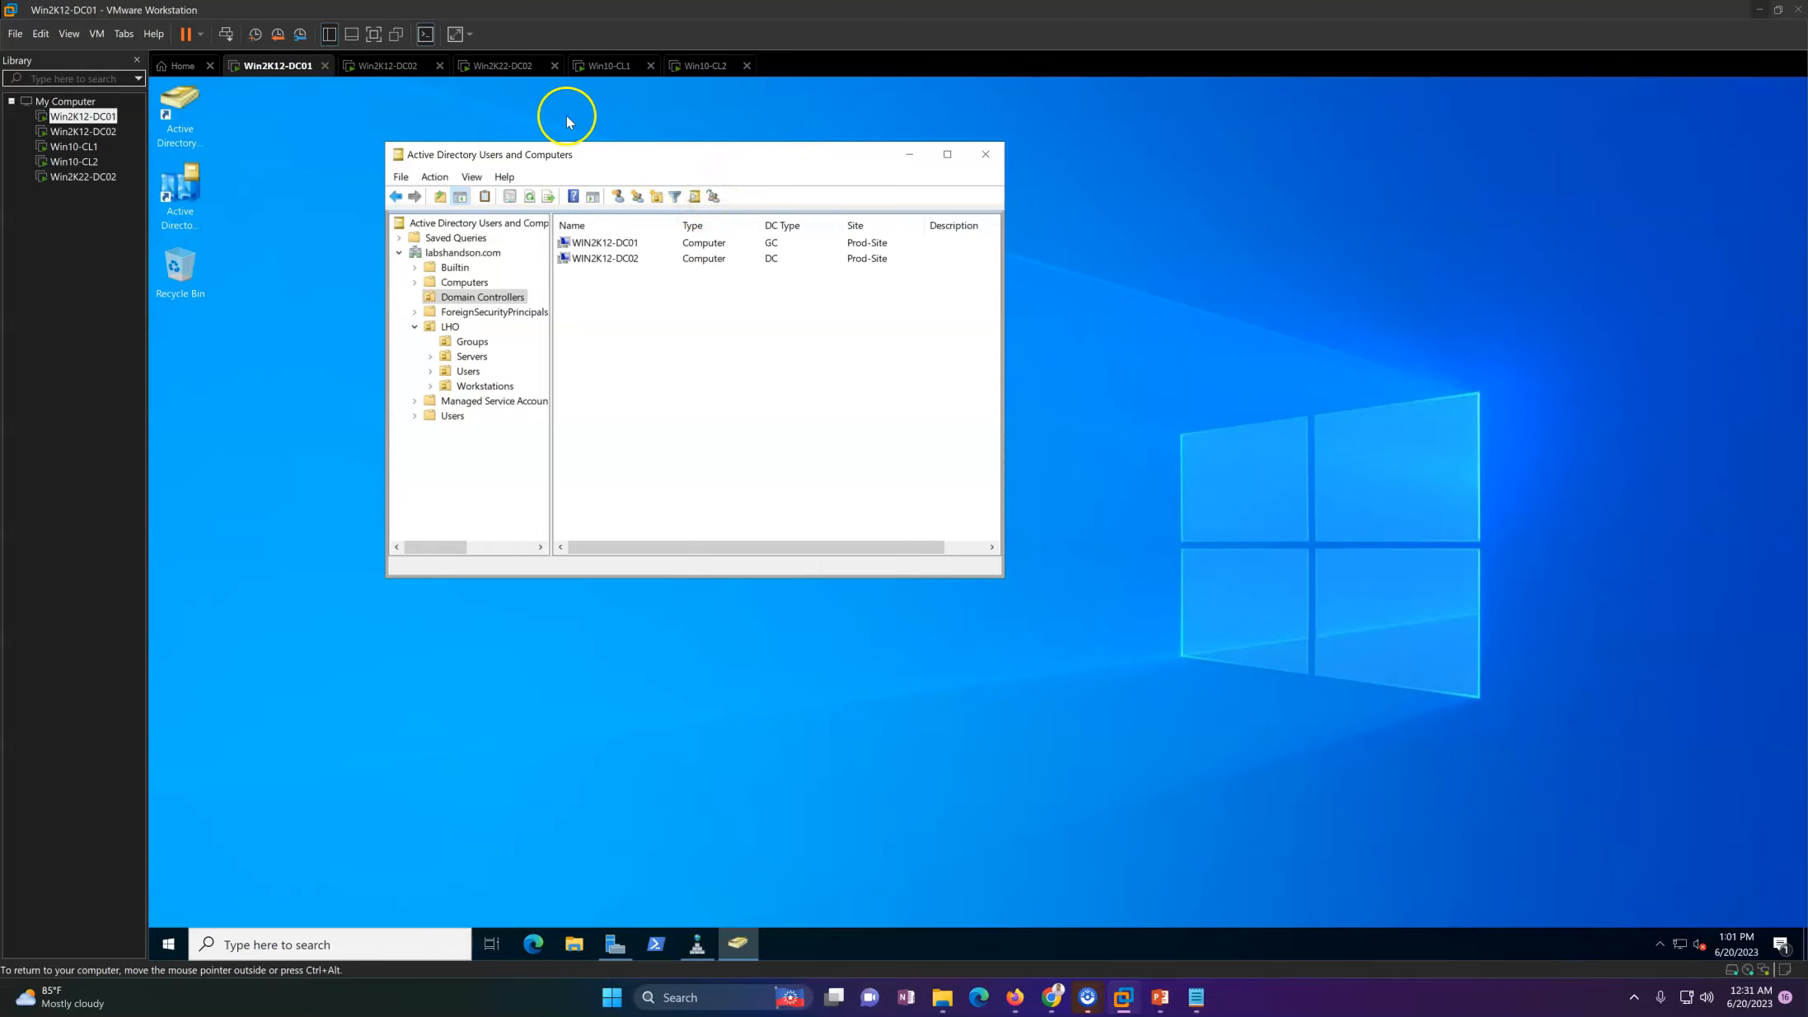
# Step: Check the demotion progress on Win2K12-DC02, refreshing its desktop, and look at the Win2K22-DC02 and Win2K12-DC01 virtual machines
pyautogui.click(501, 66)
pyautogui.click(387, 66)
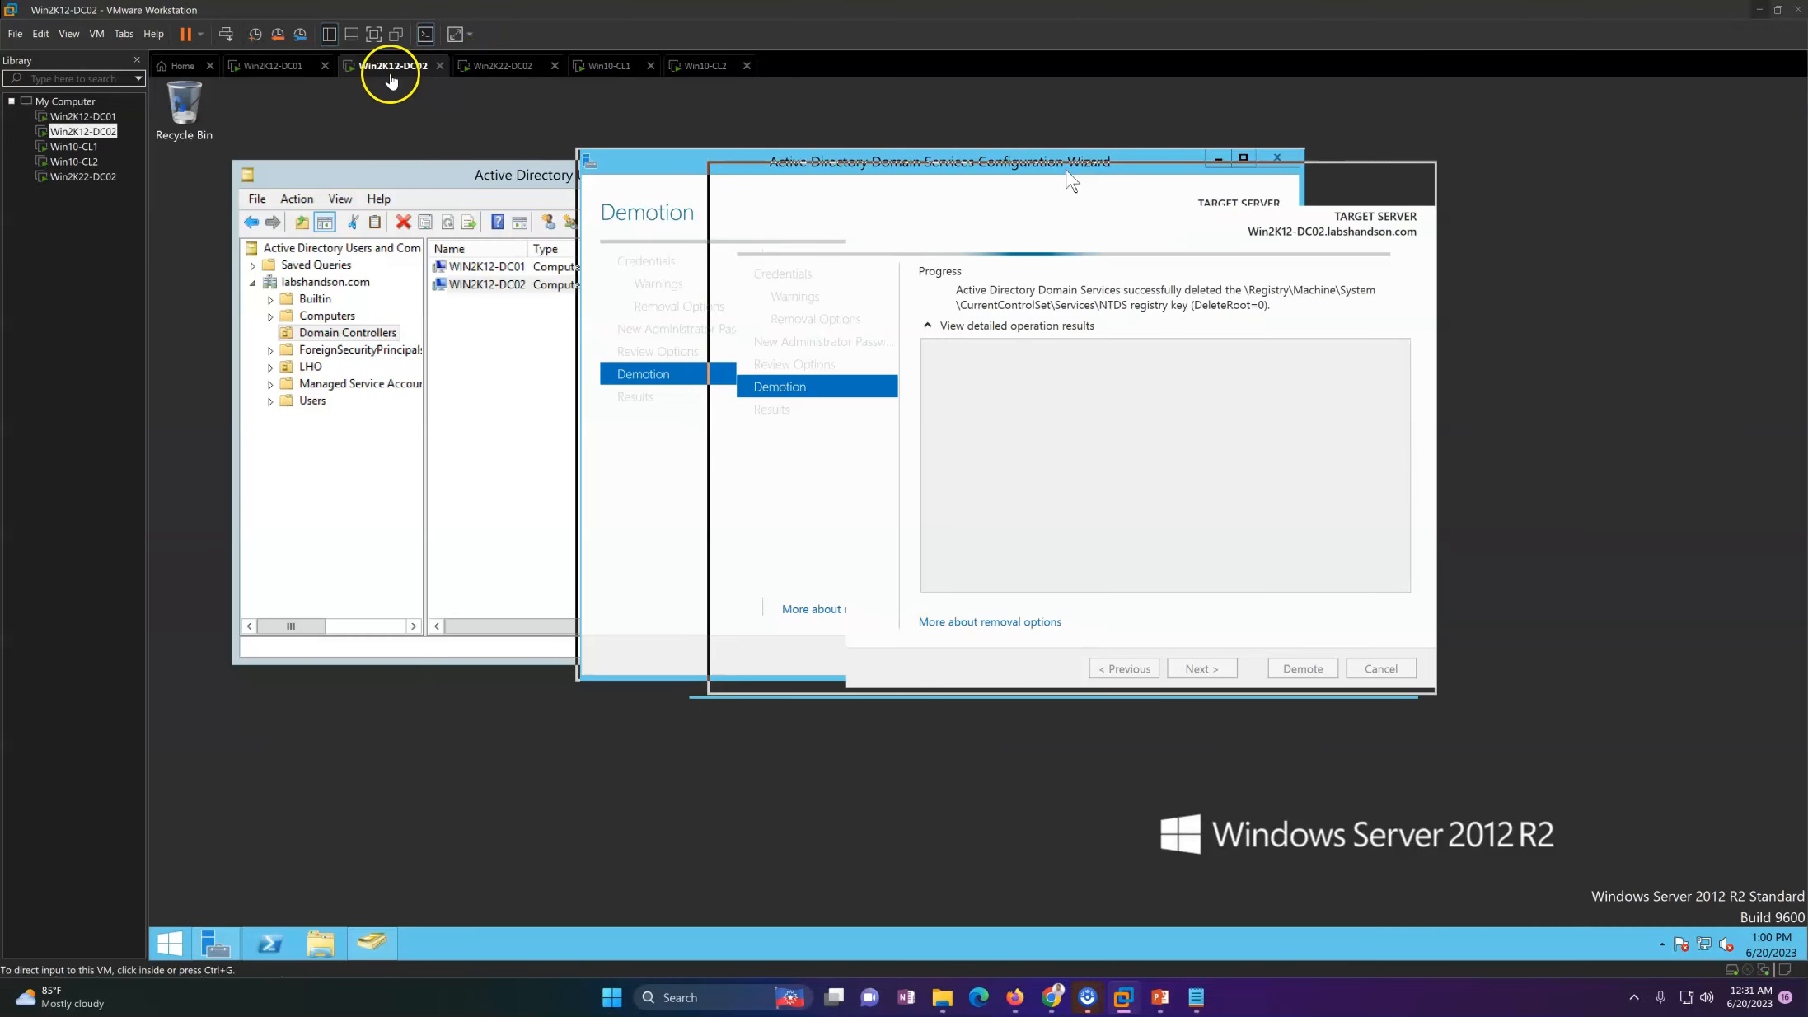
pyautogui.rightClick(564, 717)
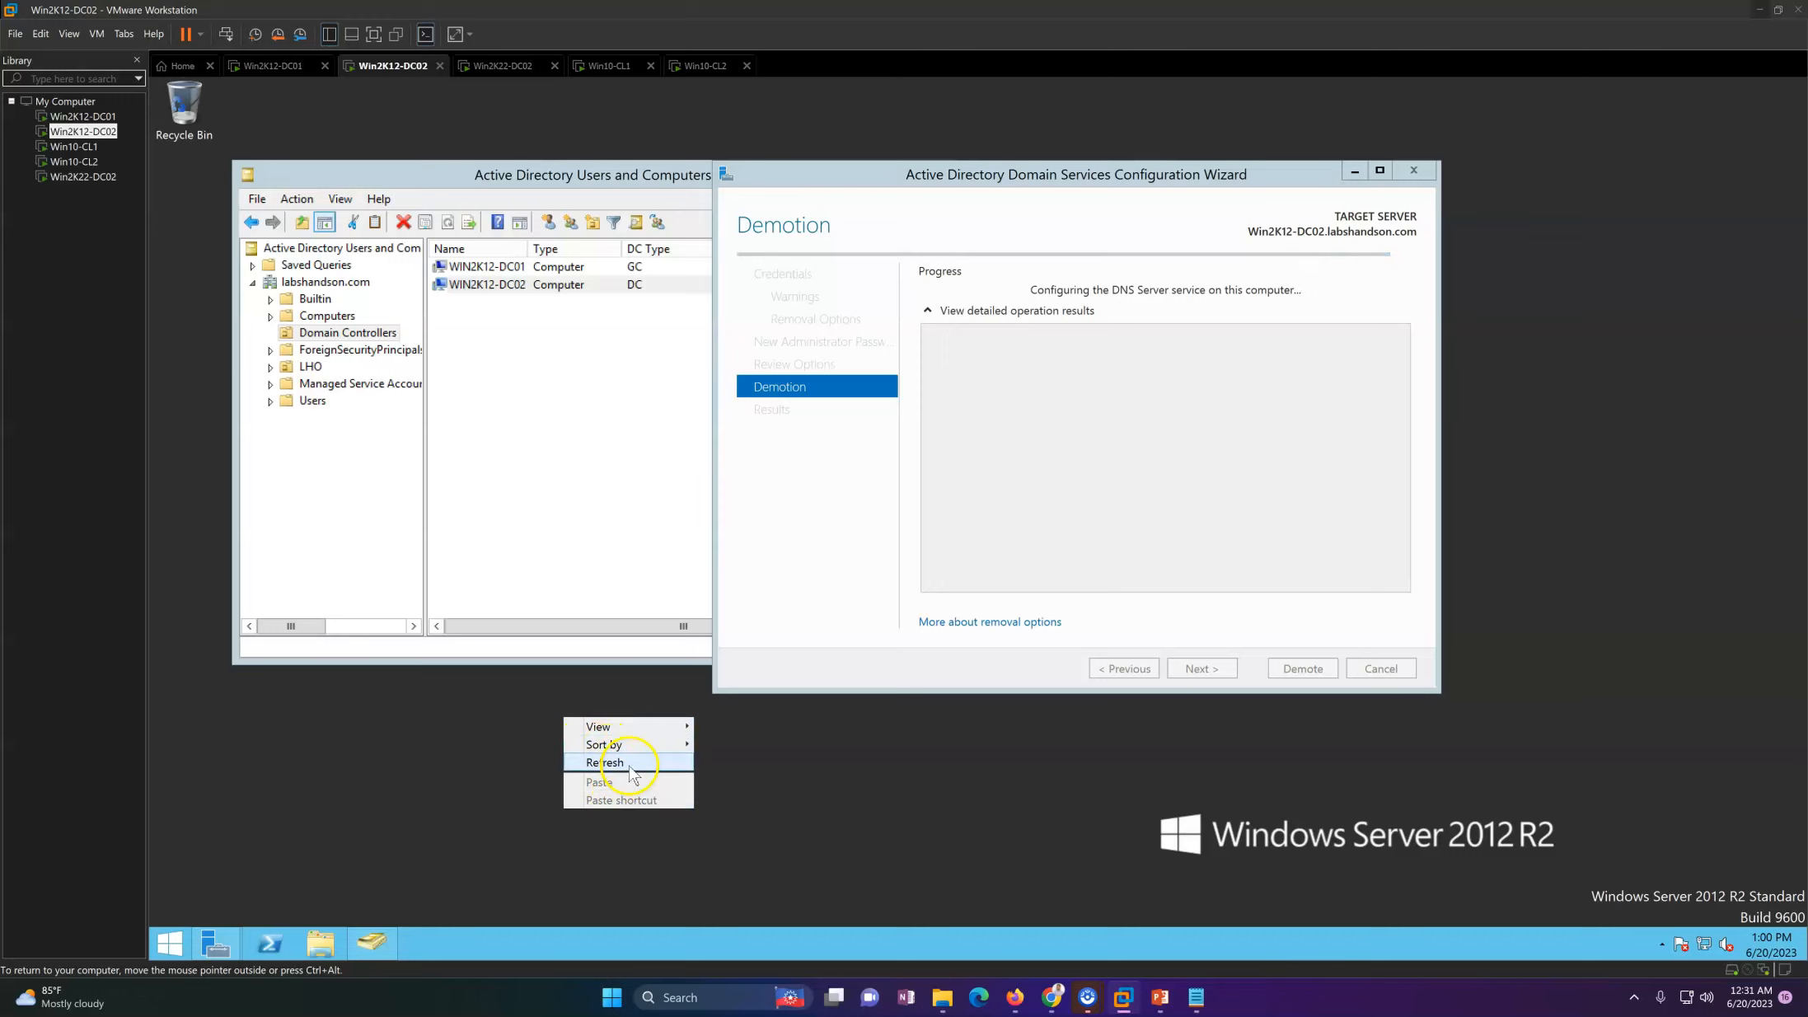
pyautogui.click(618, 764)
pyautogui.click(893, 538)
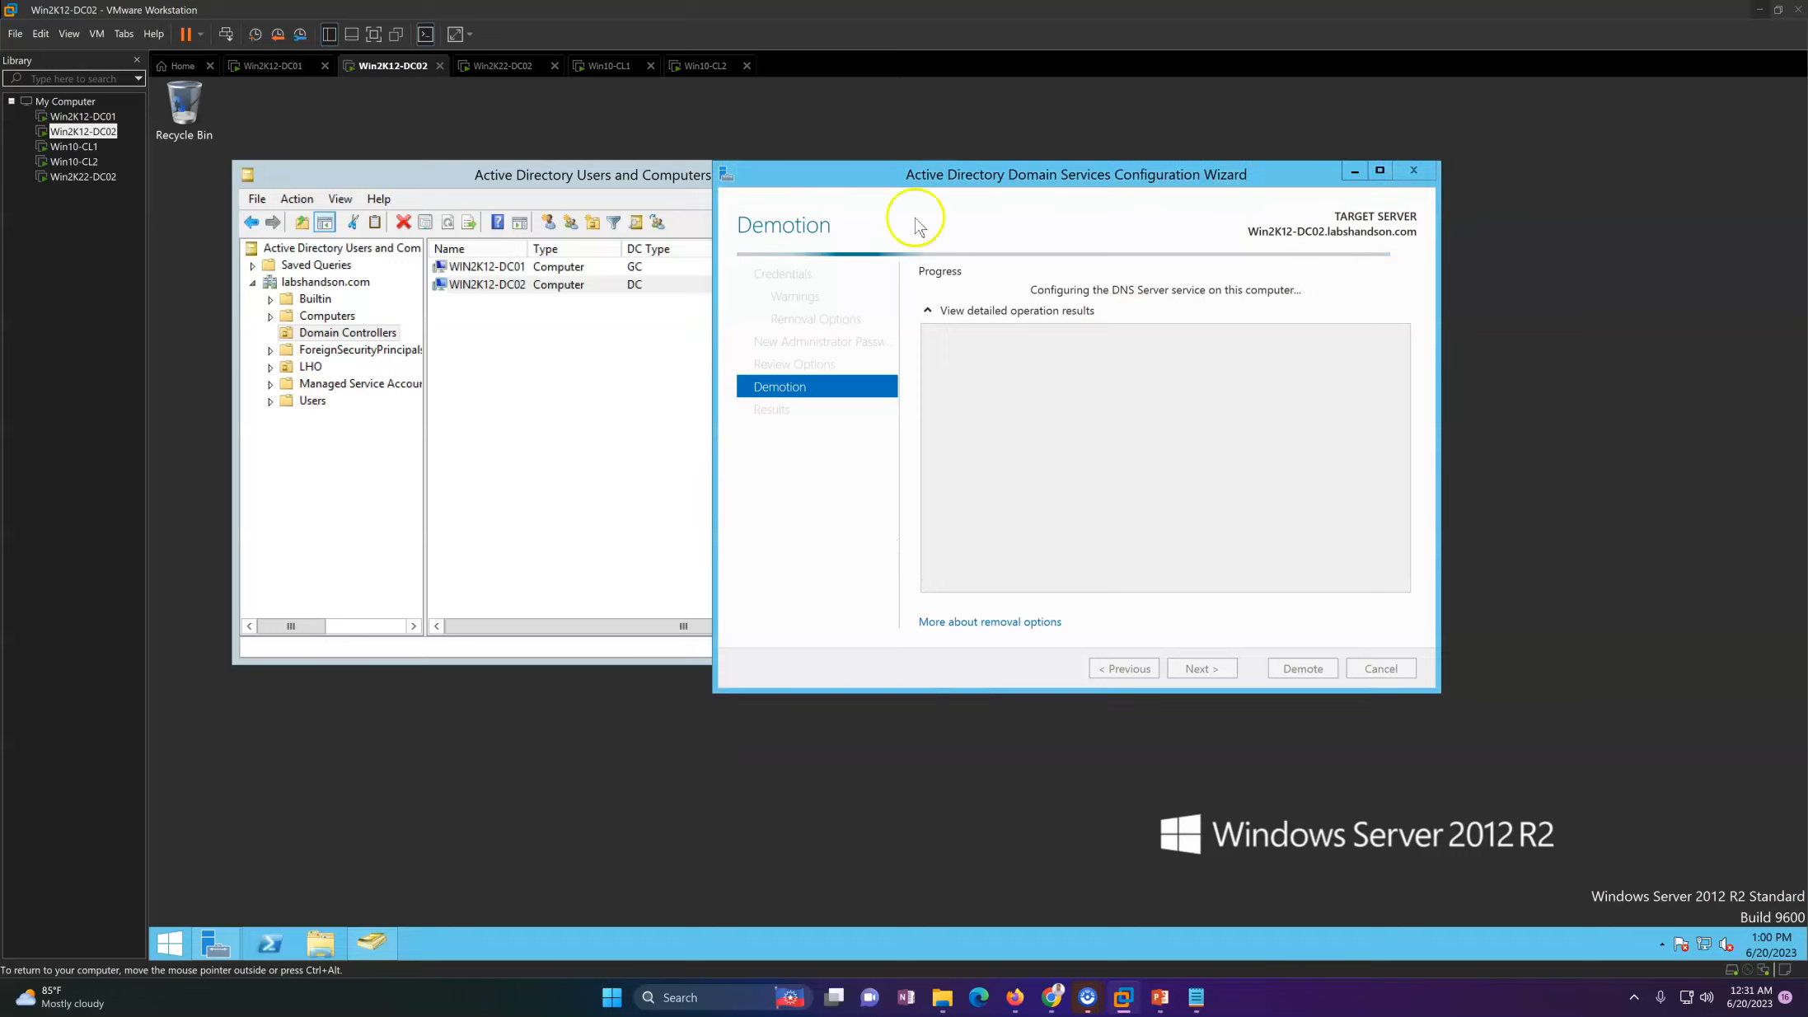
pyautogui.click(511, 66)
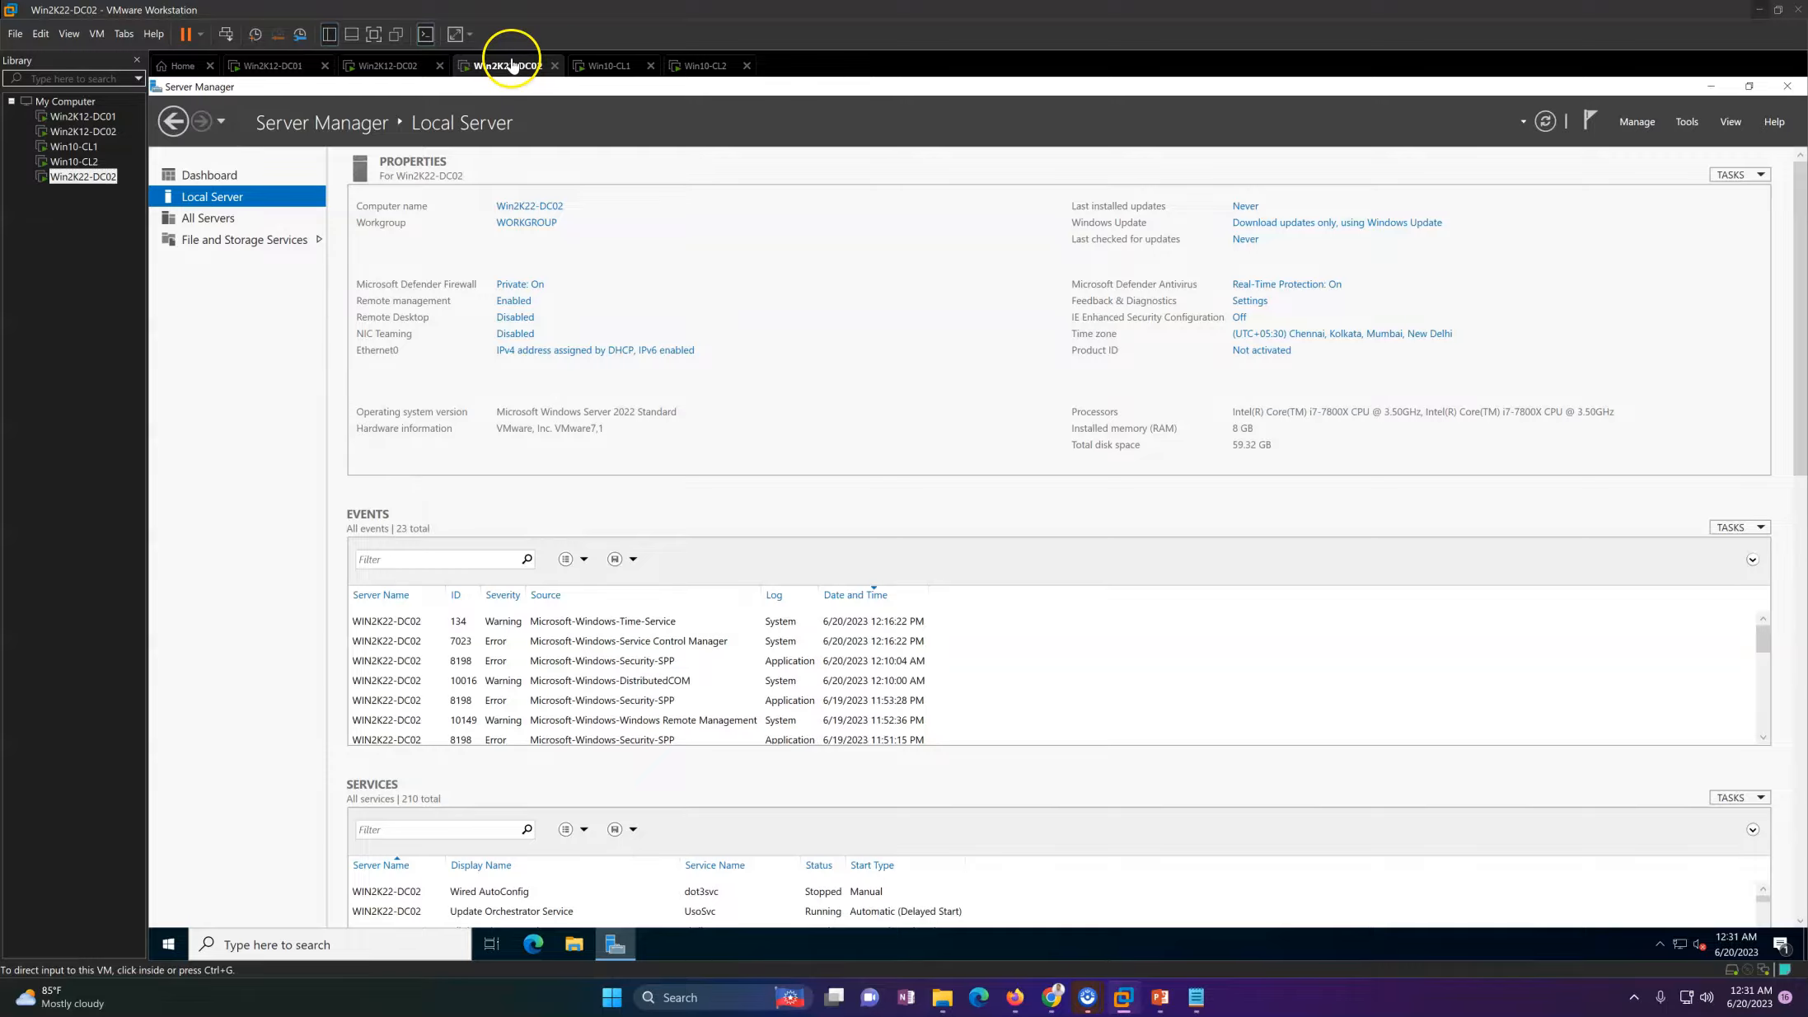
pyautogui.click(274, 66)
# Step: Return to Win2K12-DC02, dismiss the sign-out notice, and close the demotion wizard's results
pyautogui.click(369, 66)
pyautogui.click(980, 227)
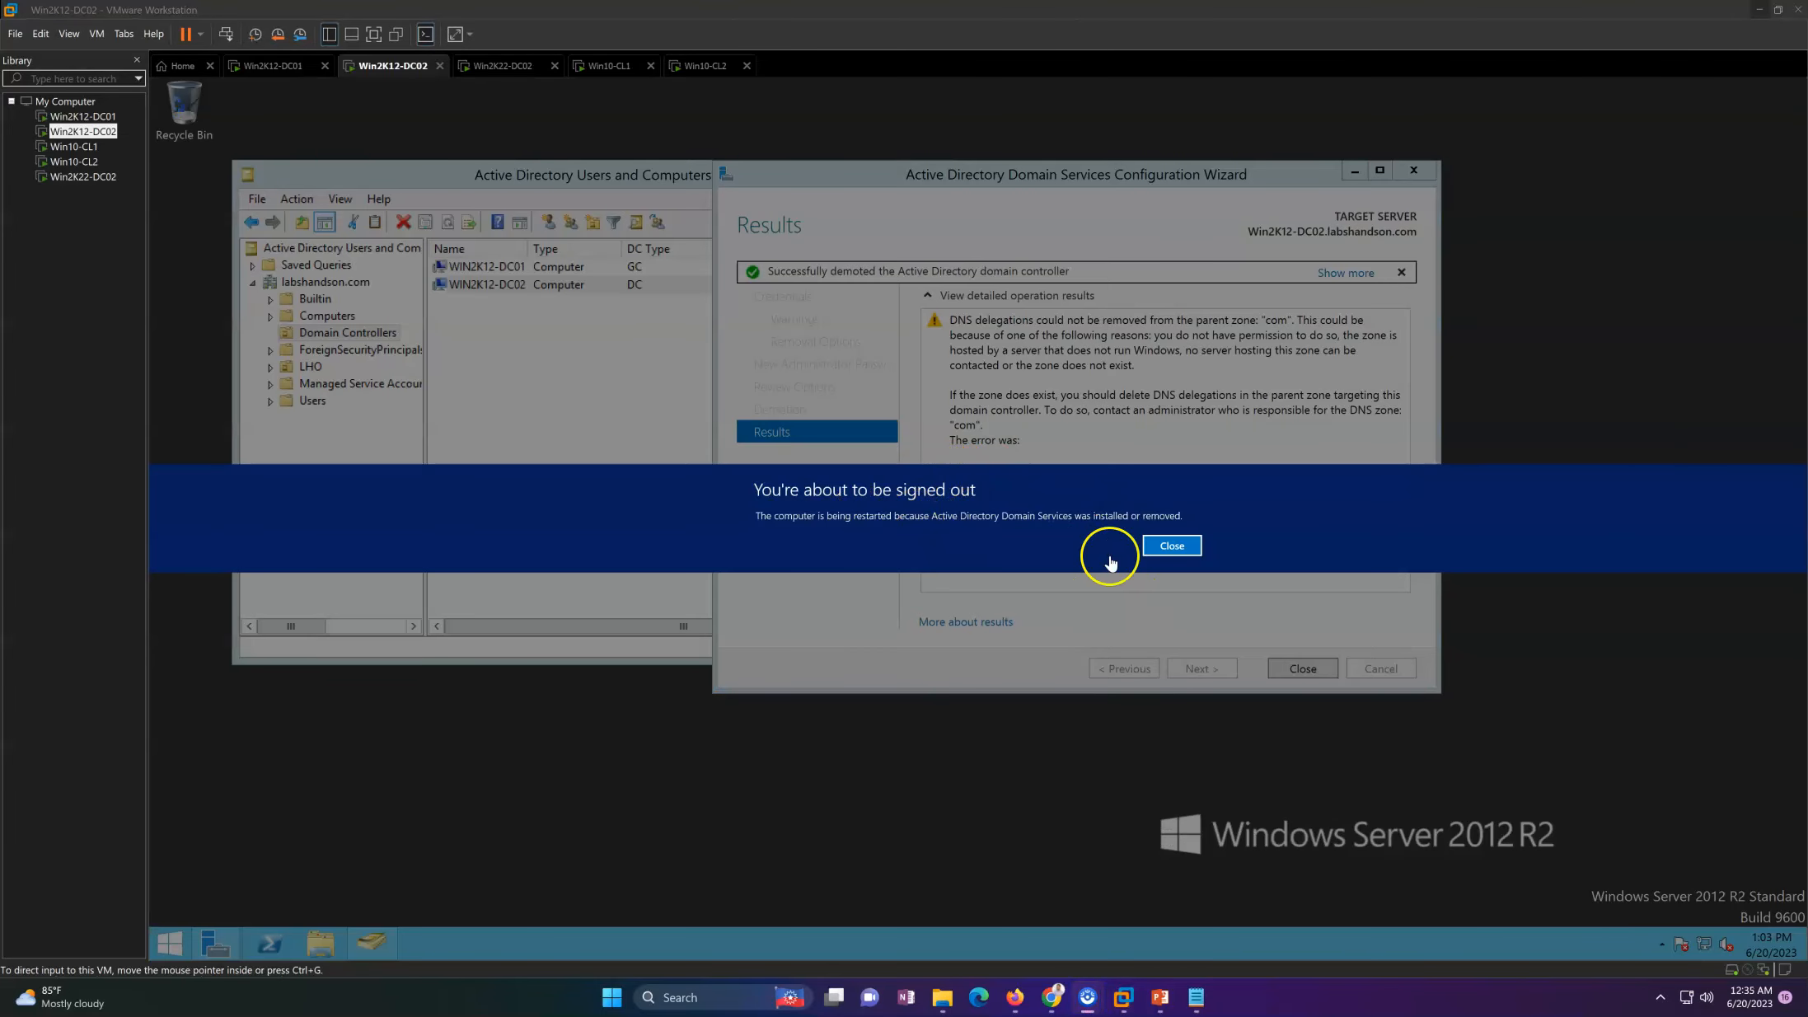
pyautogui.click(1173, 547)
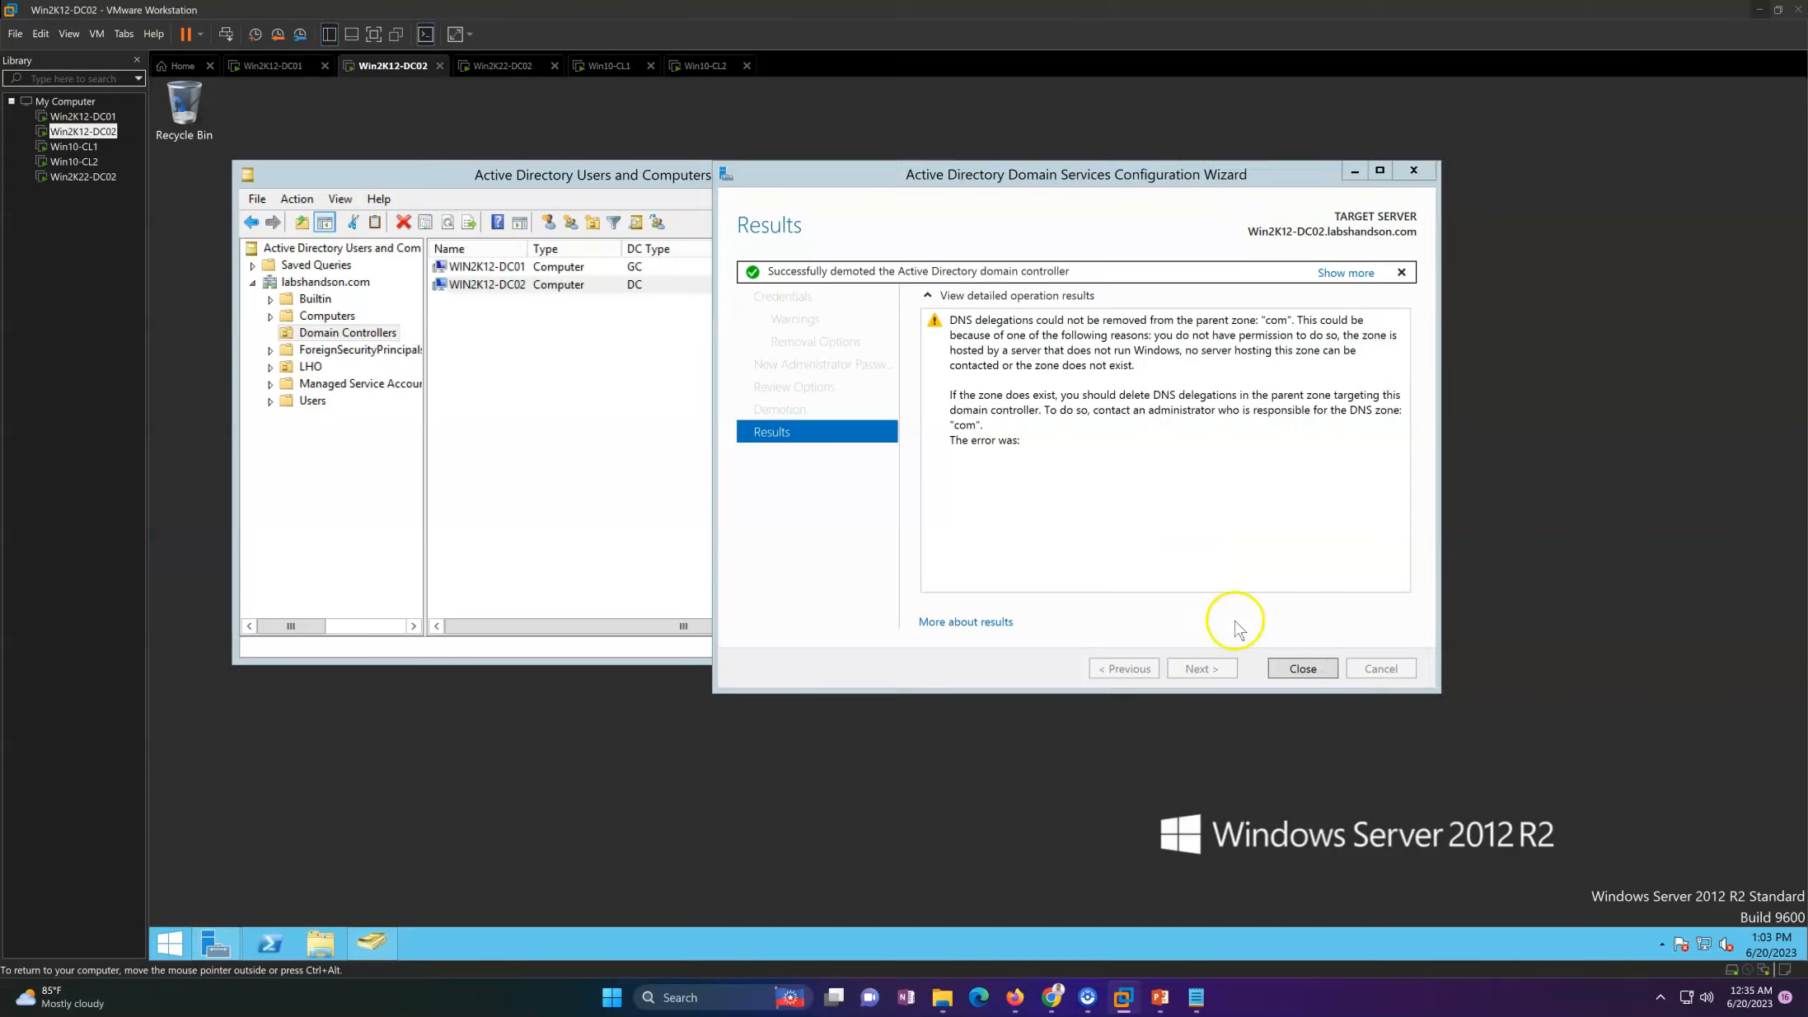
pyautogui.click(1303, 669)
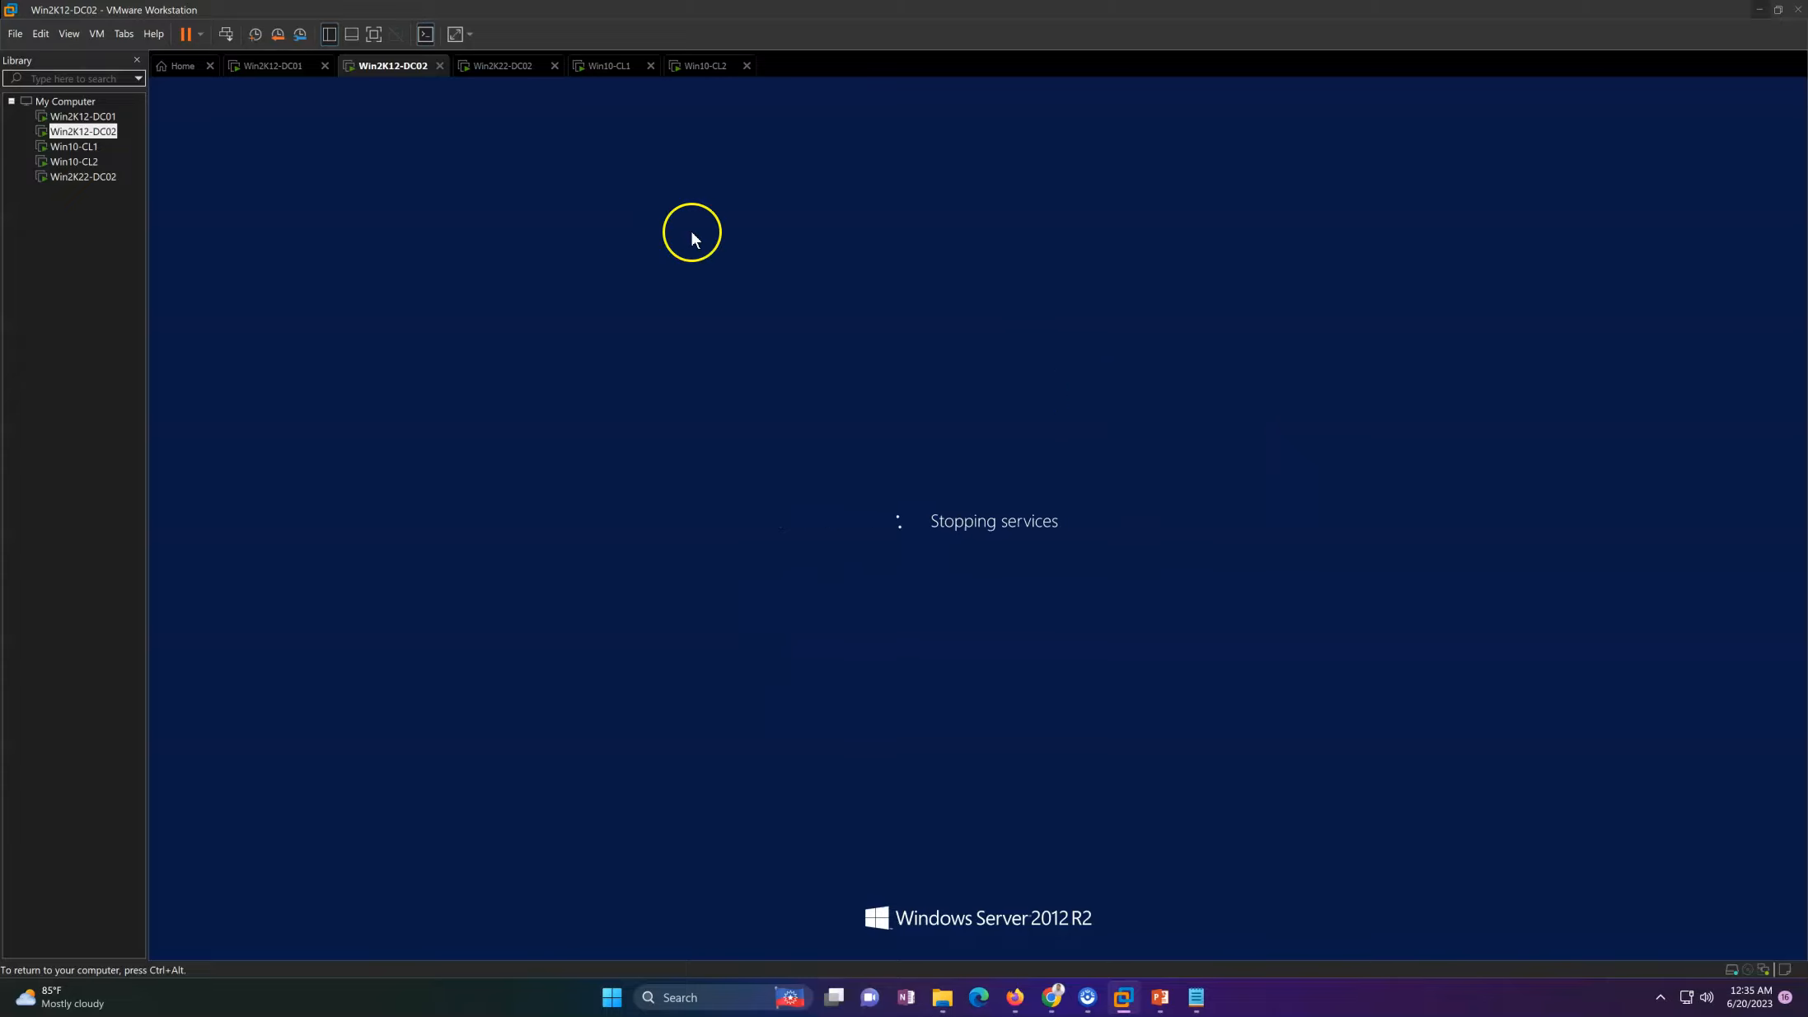
# Step: Refresh the Domain Controllers list on Win2K12-DC01 and examine which domain controllers remain
pyautogui.click(278, 66)
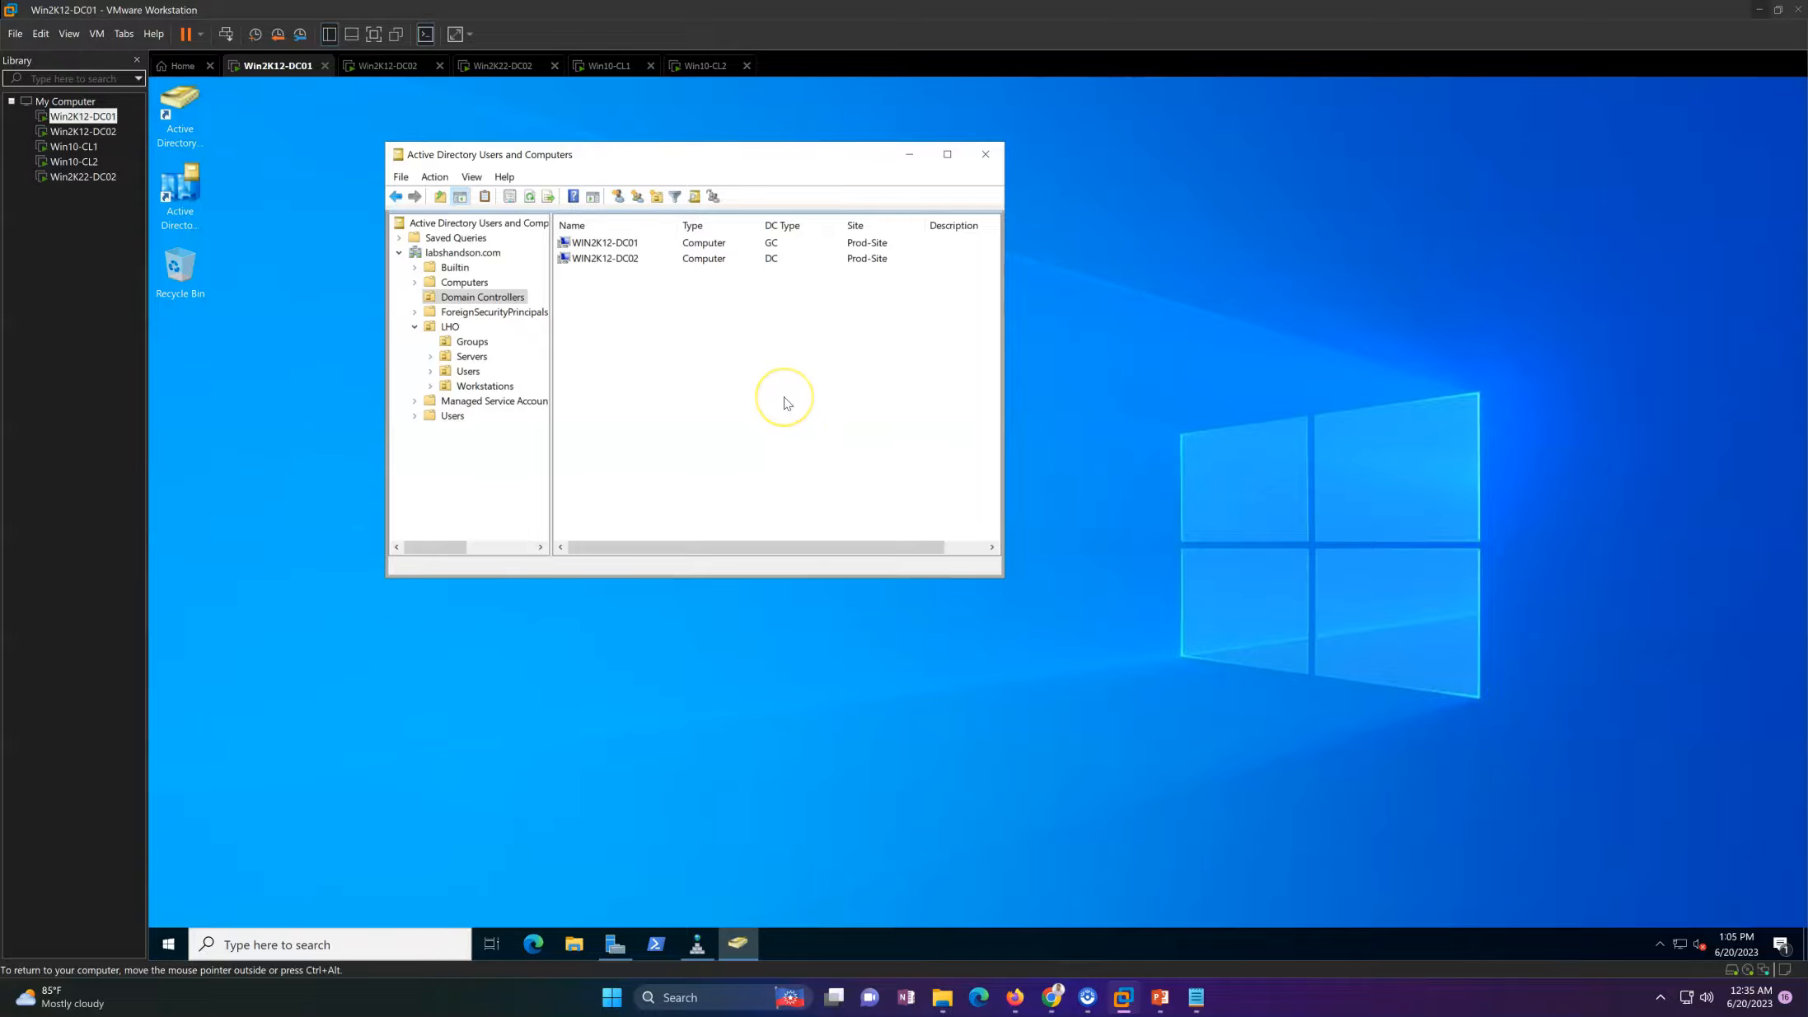
pyautogui.rightClick(669, 346)
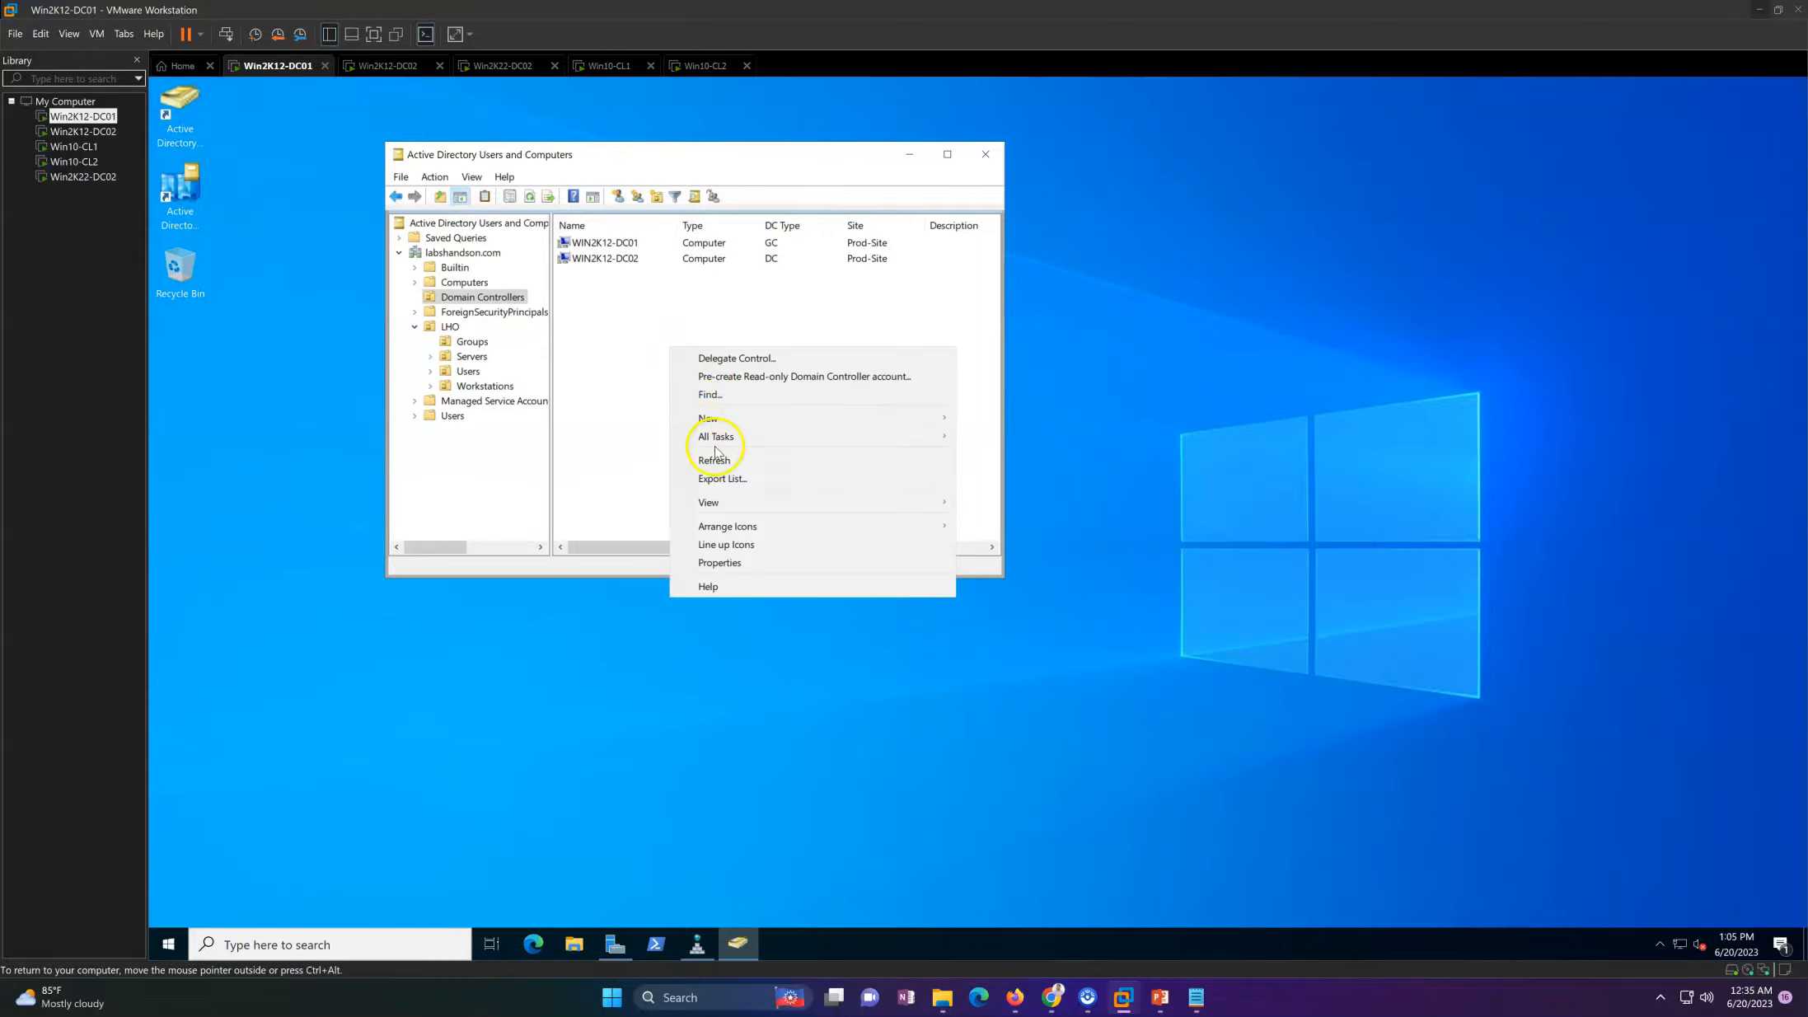
pyautogui.click(716, 460)
pyautogui.click(612, 245)
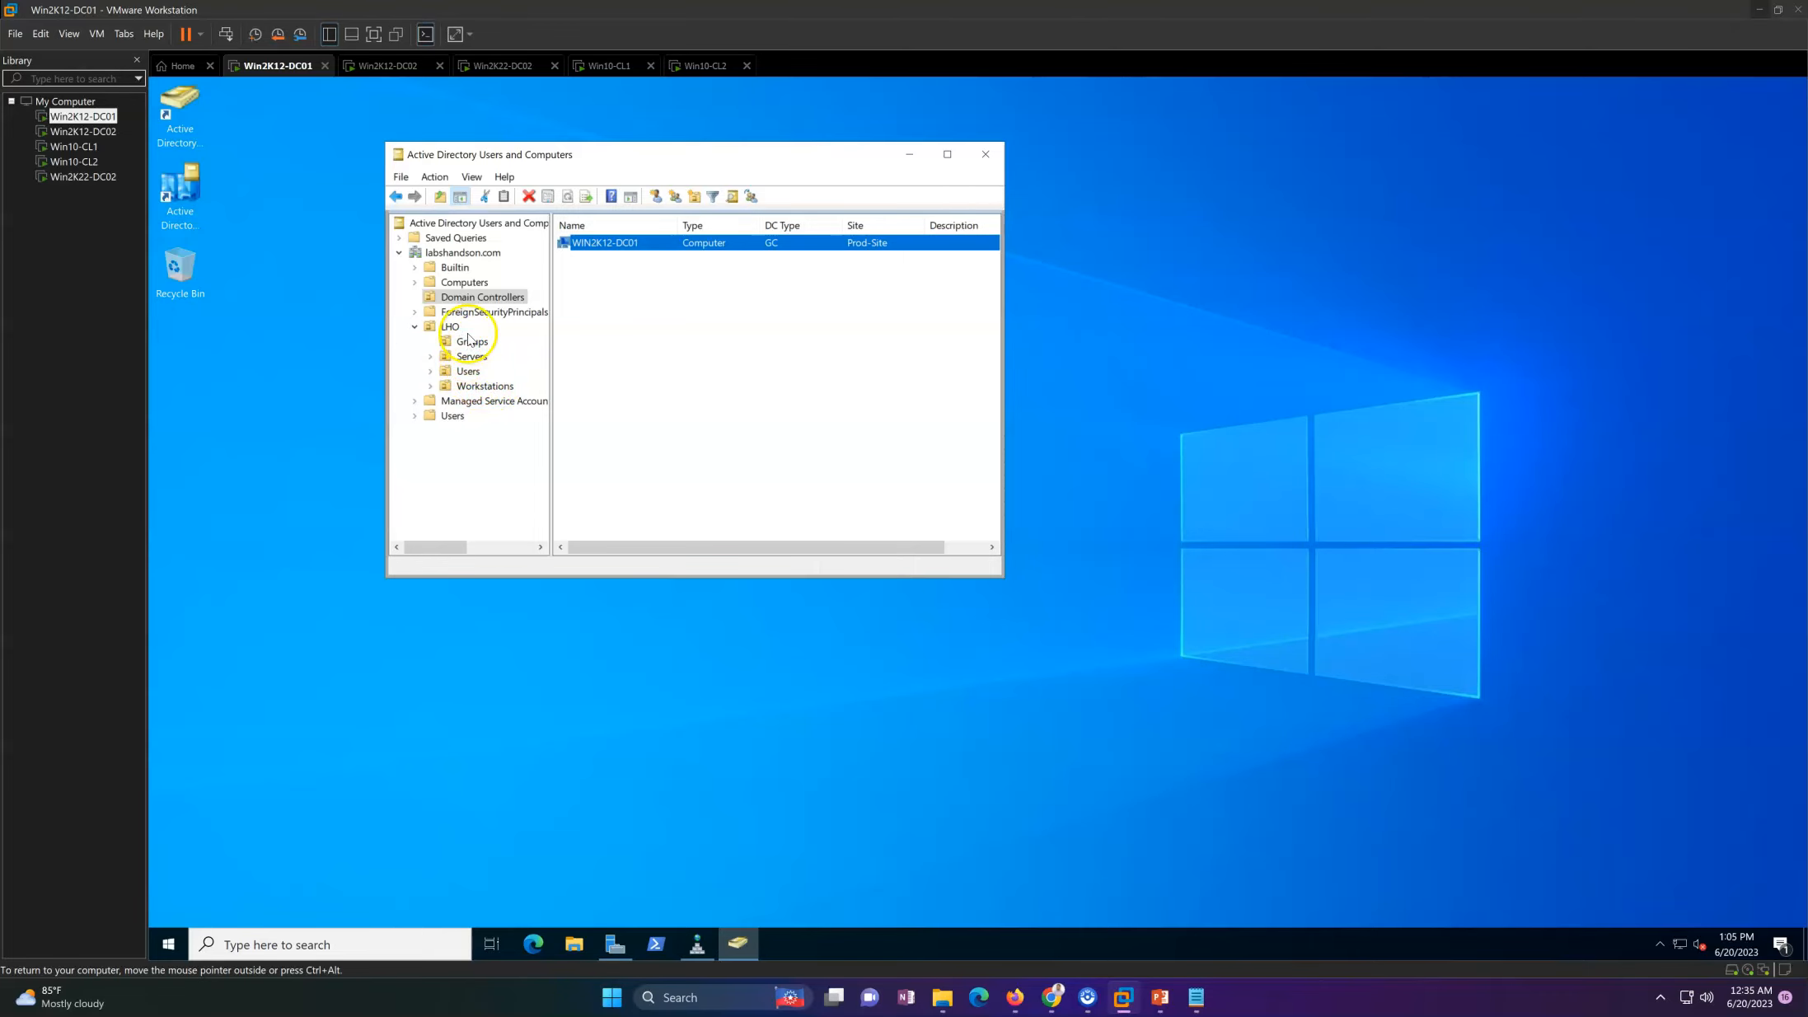
# Step: Refresh the Computers container, widen its Name column to inspect the demoted server's account, and return to Domain Controllers
pyautogui.click(464, 283)
pyautogui.rightClick(667, 336)
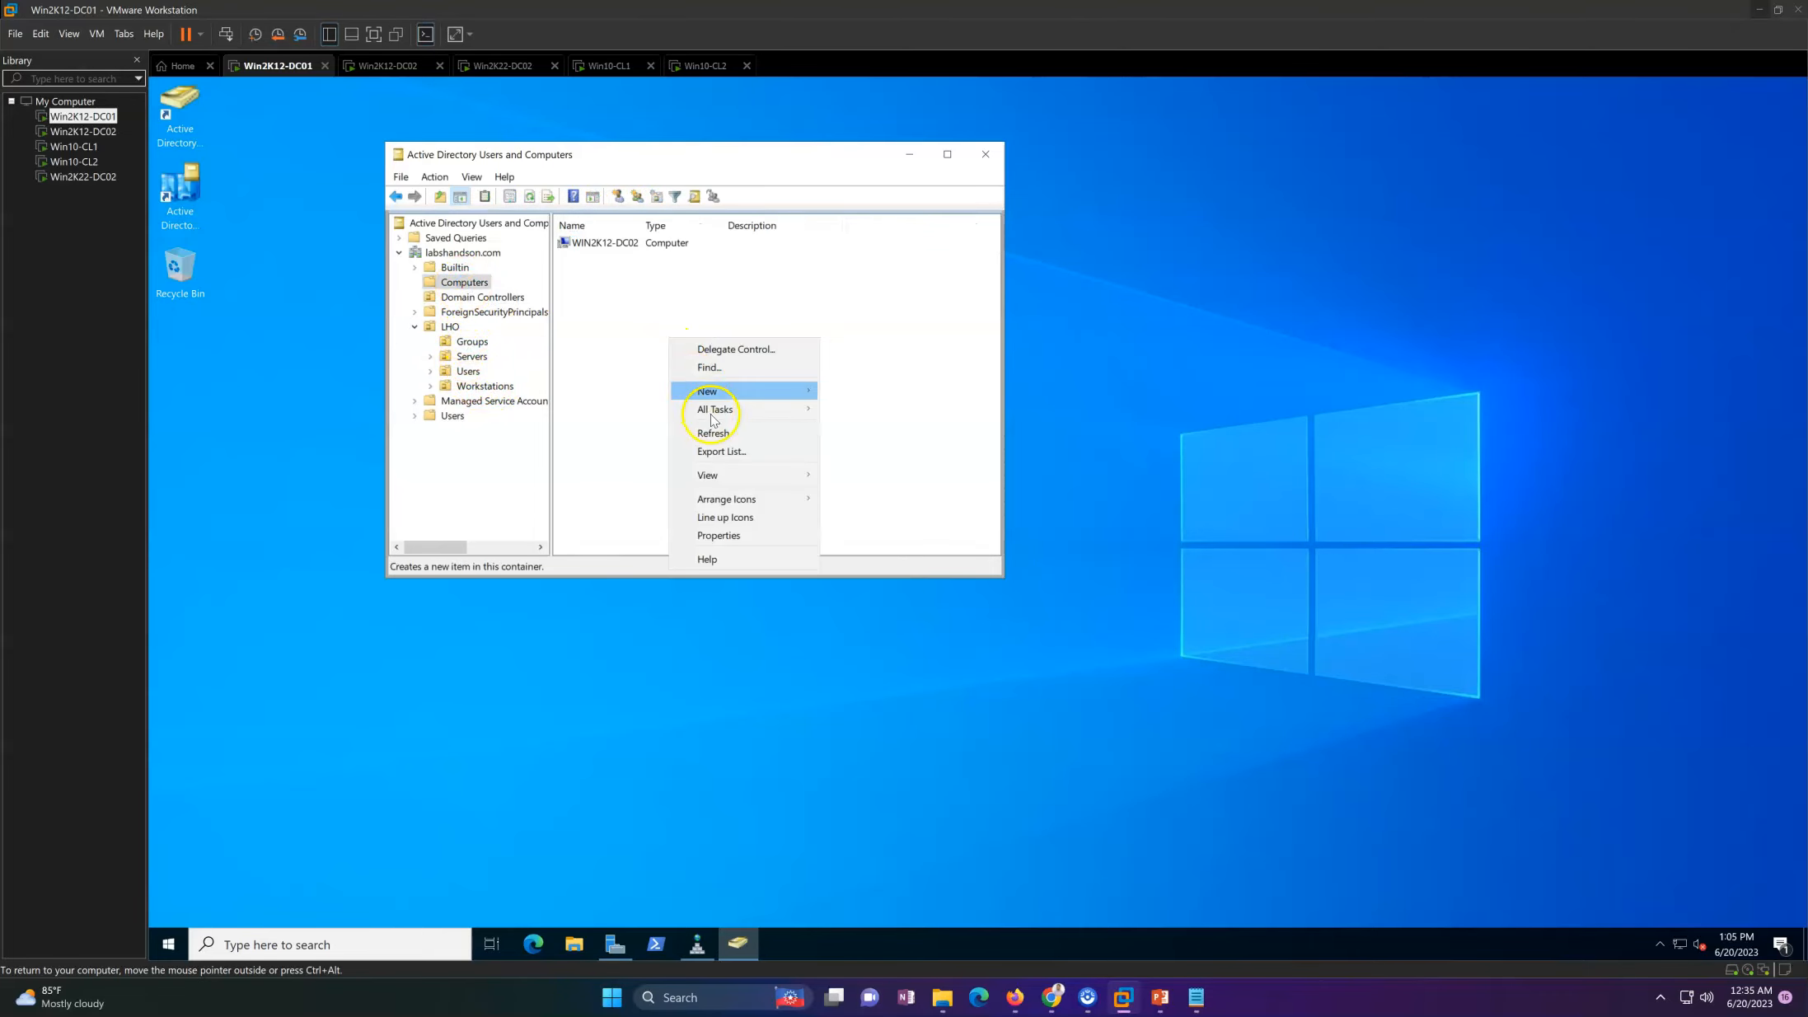
pyautogui.click(715, 434)
pyautogui.moveTo(641, 226); pyautogui.dragTo(741, 226)
pyautogui.click(606, 242)
pyautogui.click(663, 363)
pyautogui.click(482, 297)
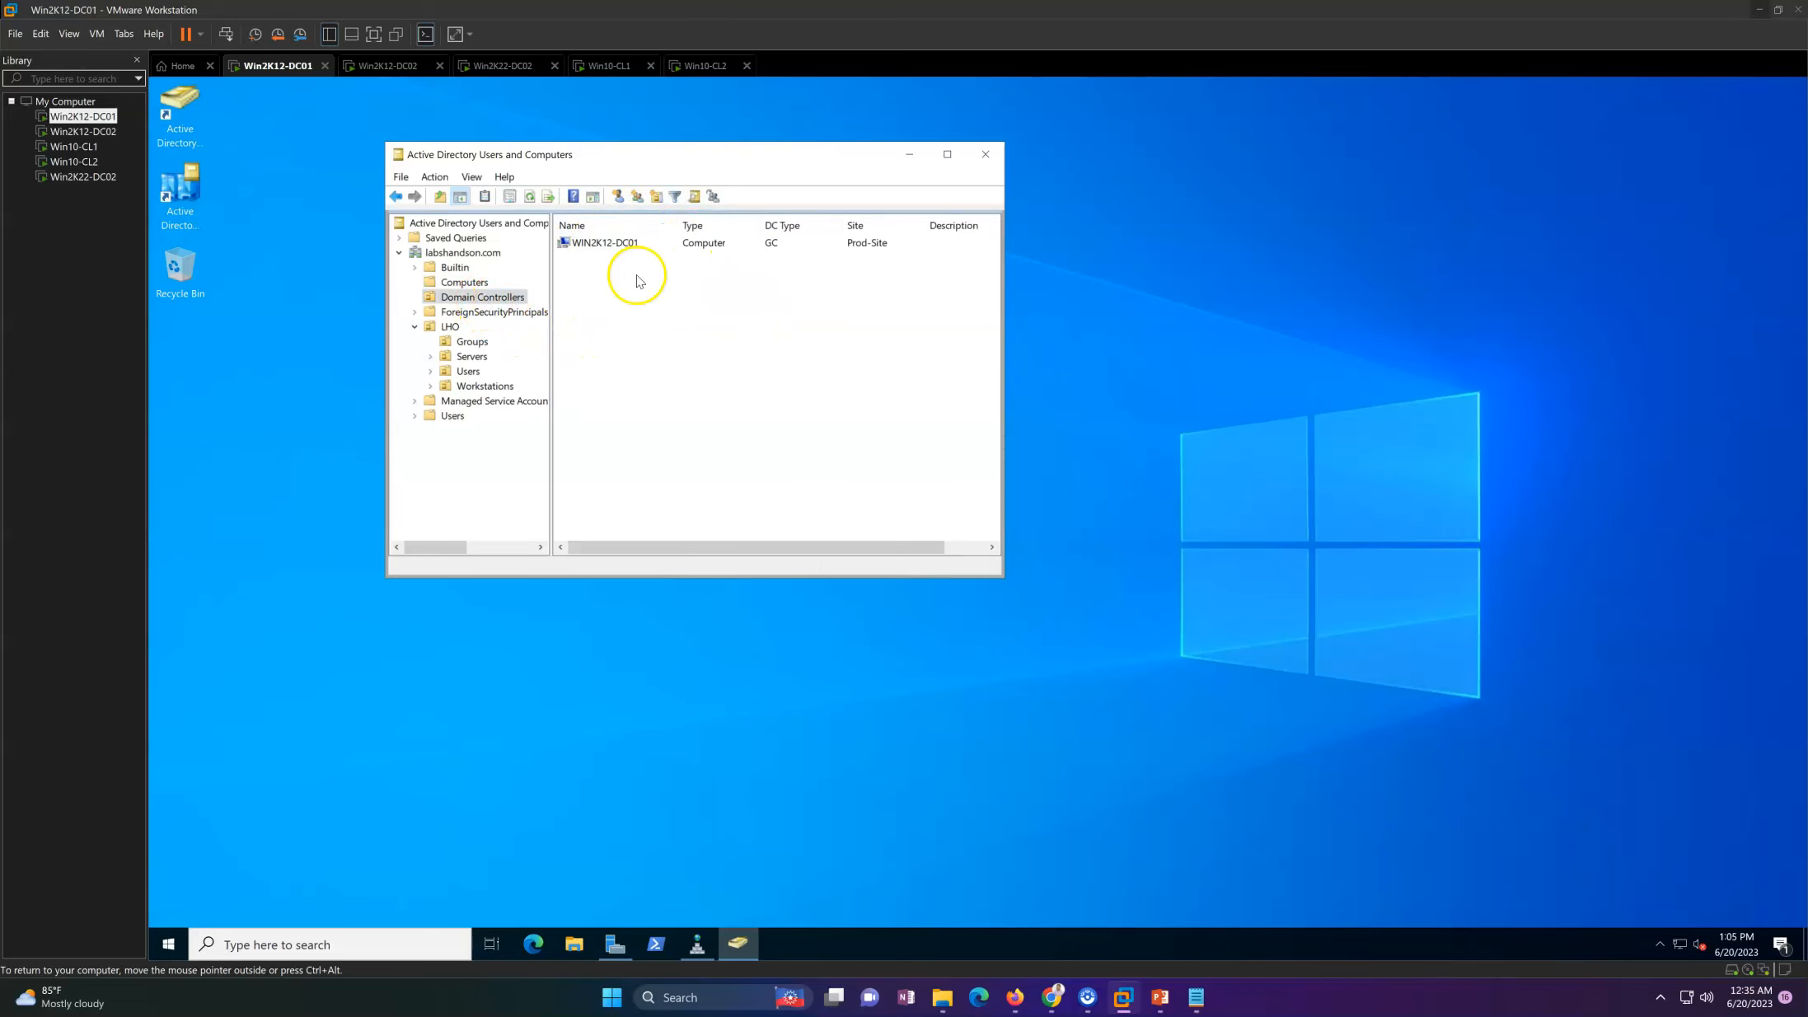
# Step: Sign in to the Win2K12-DC02 virtual machine with the domain administrator account's password
pyautogui.click(383, 66)
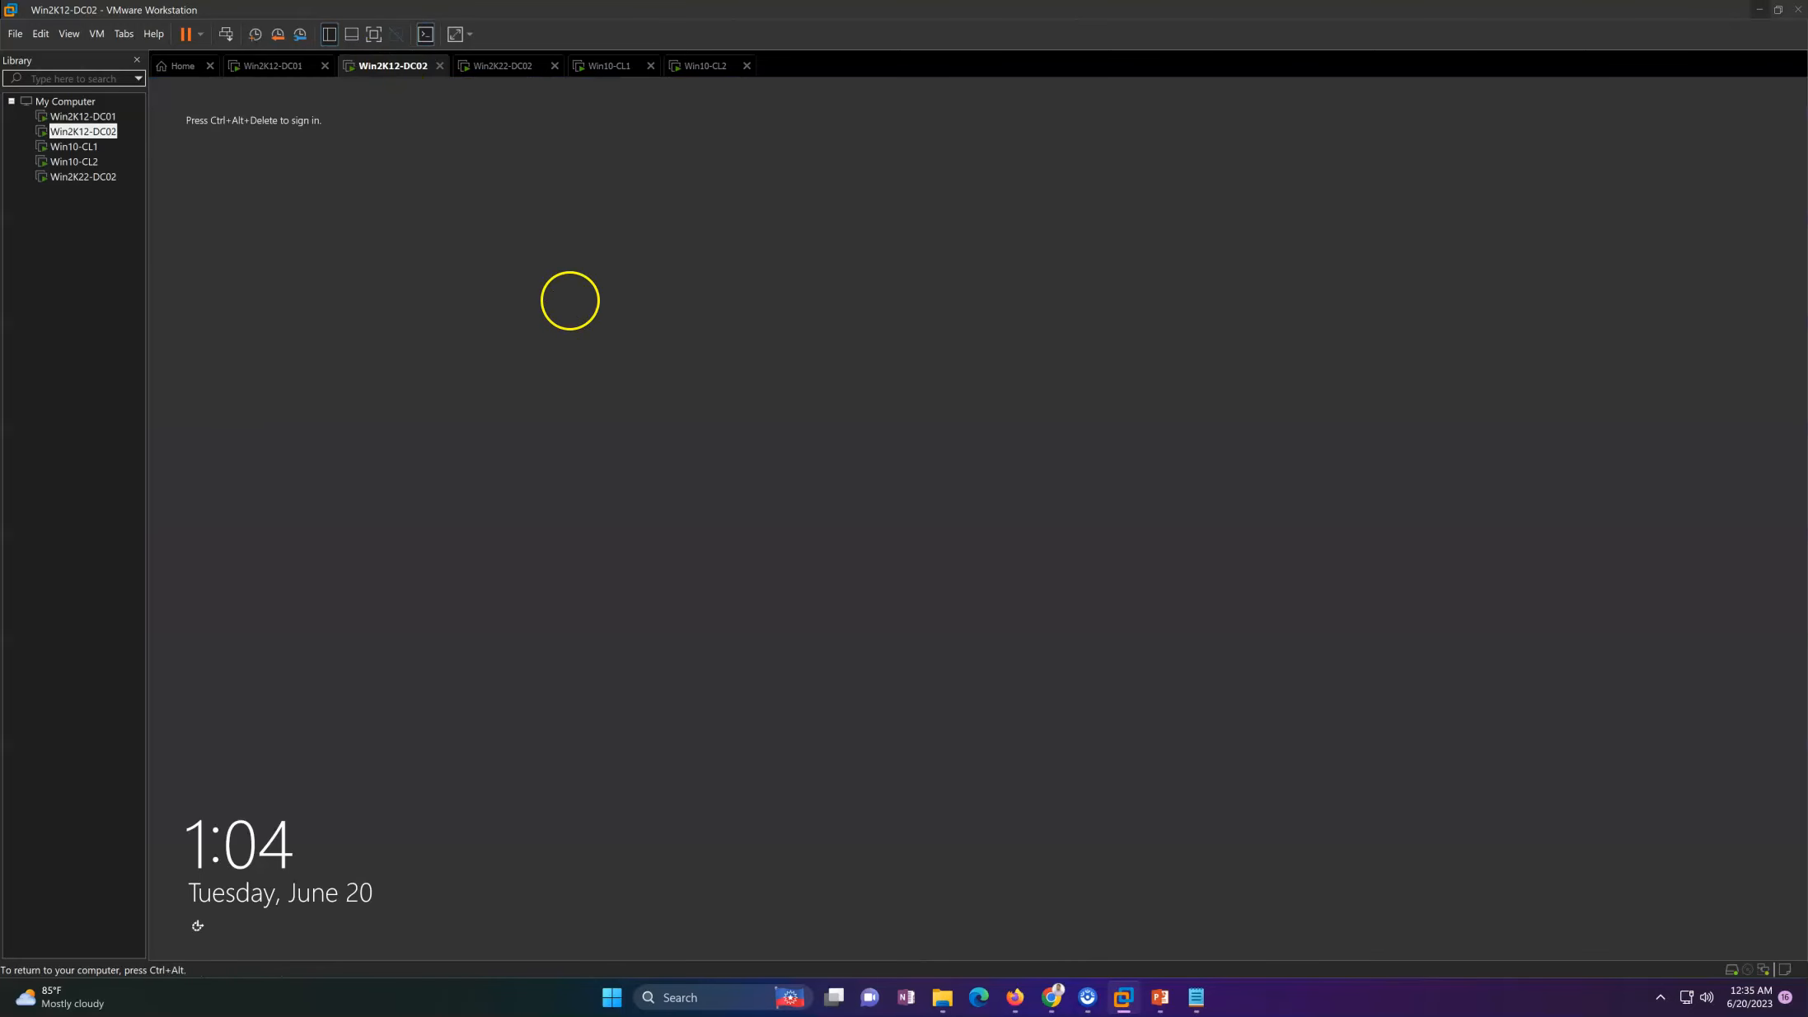
pyautogui.click(226, 34)
pyautogui.click(1006, 457)
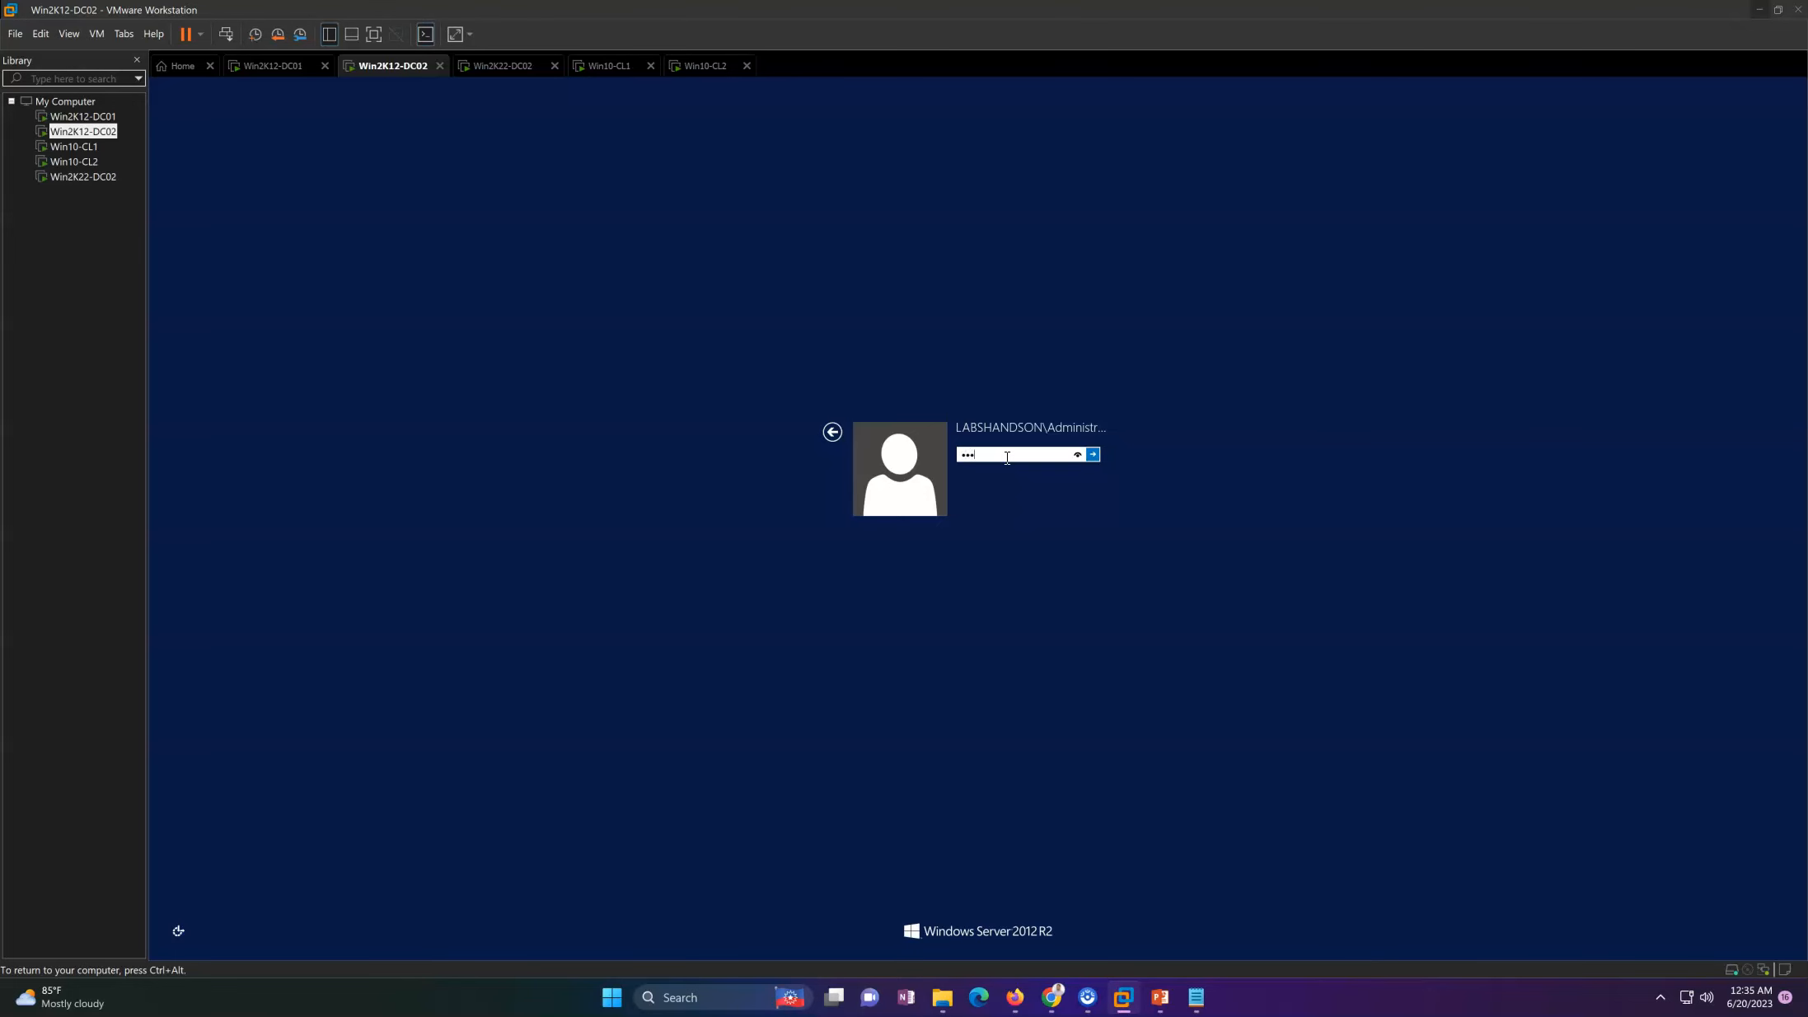
pyautogui.press('Return')
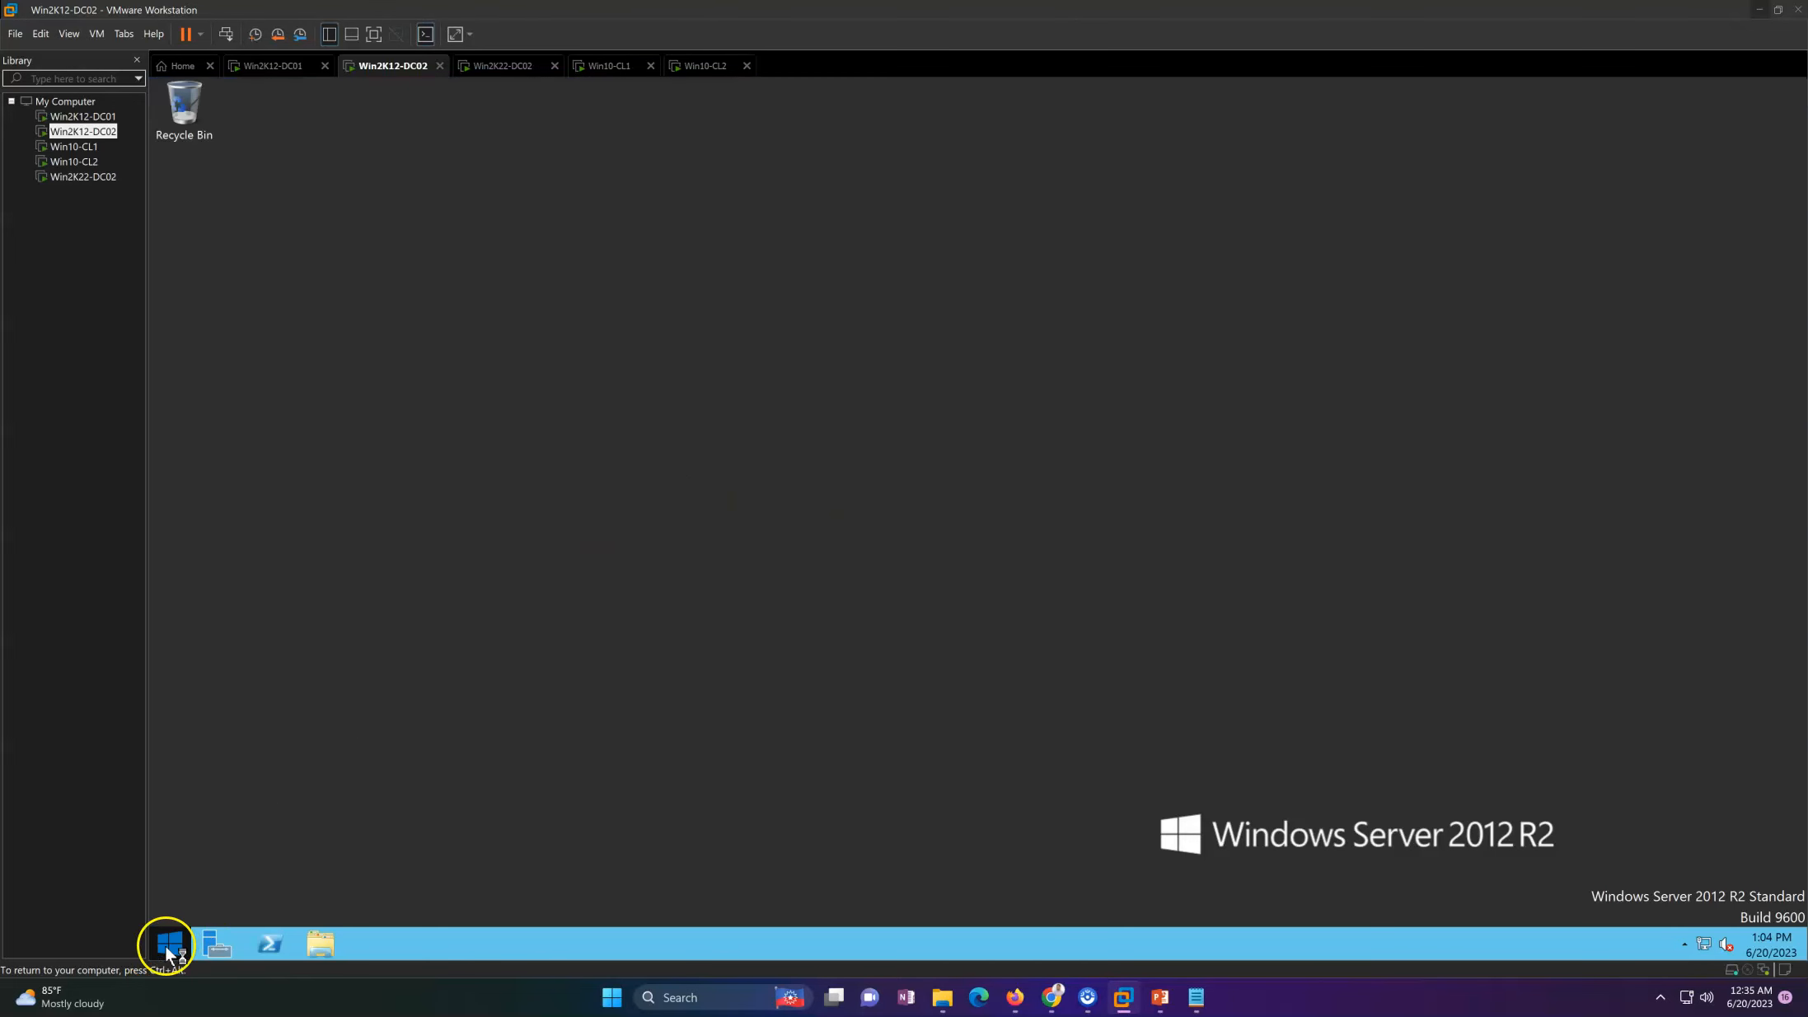
# Step: Shut down the Win2K12-DC02 server, giving Other (Unplanned) as the reason
pyautogui.rightClick(167, 946)
pyautogui.moveTo(242, 920)
pyautogui.click(420, 906)
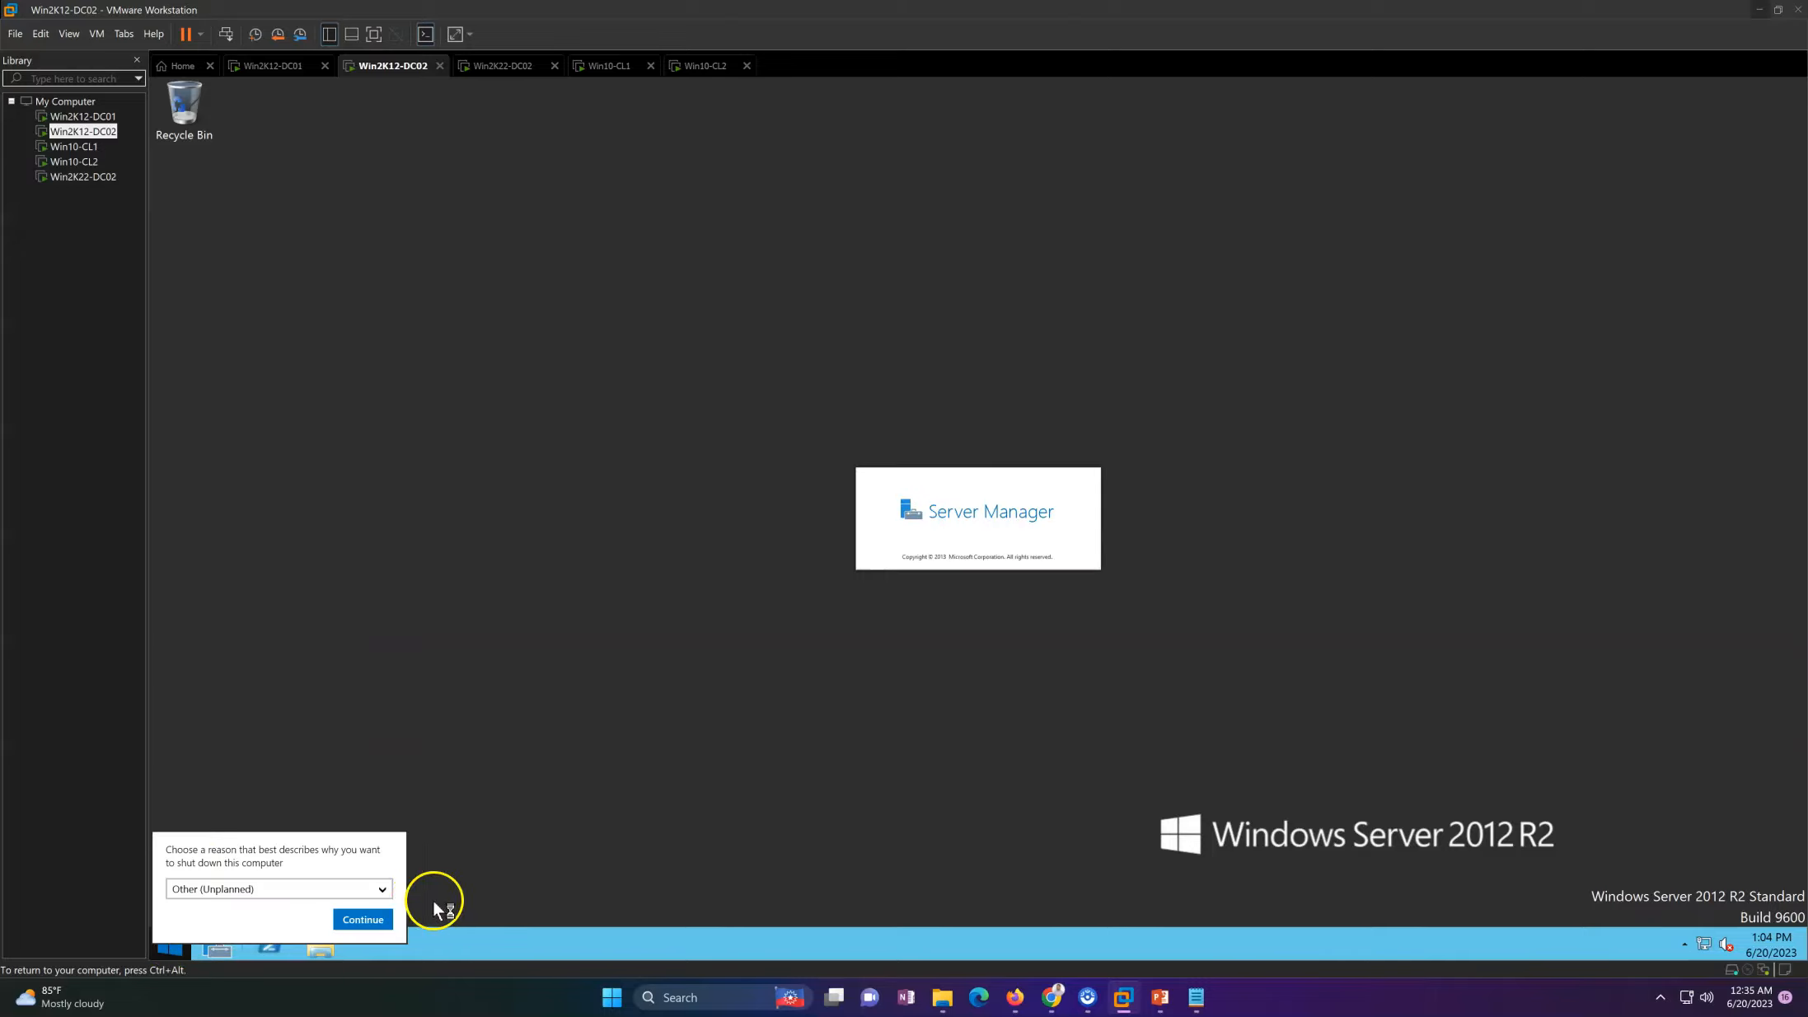
pyautogui.click(363, 919)
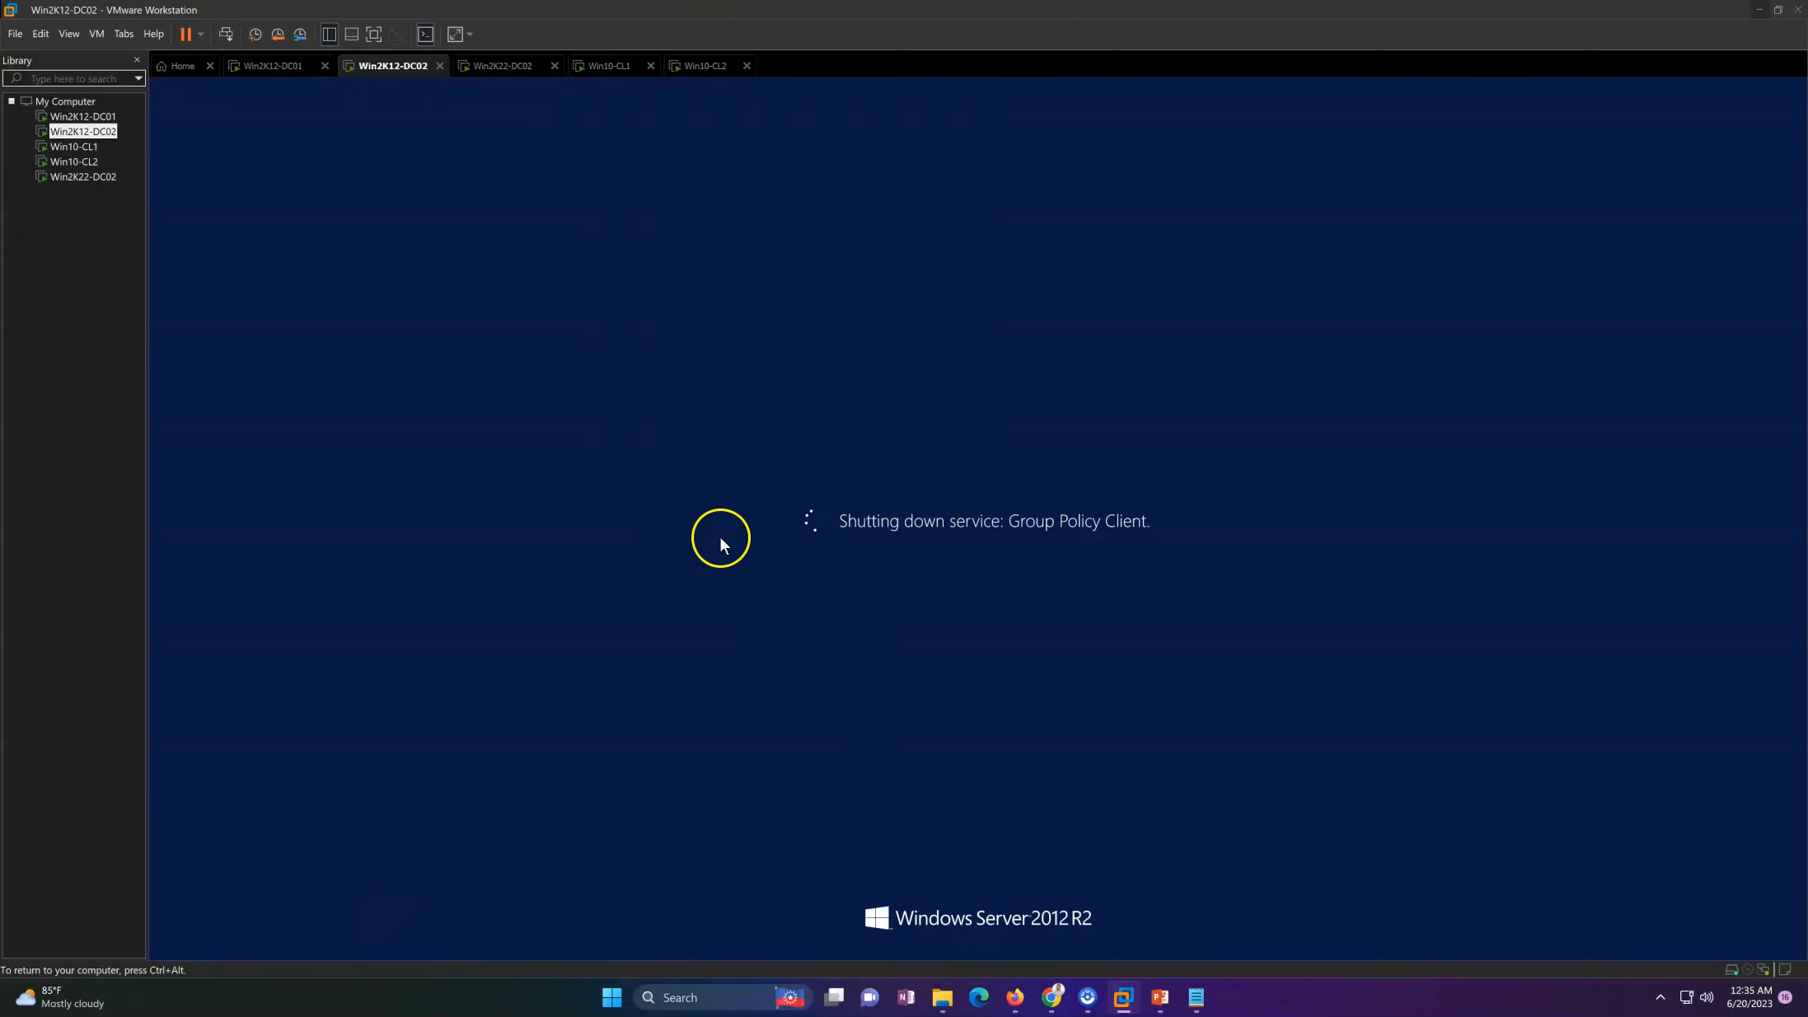
# Step: Check that Win2K12-DC02 is powered off and close its virtual machine view, leaving Win2K22-DC02 open
pyautogui.click(493, 66)
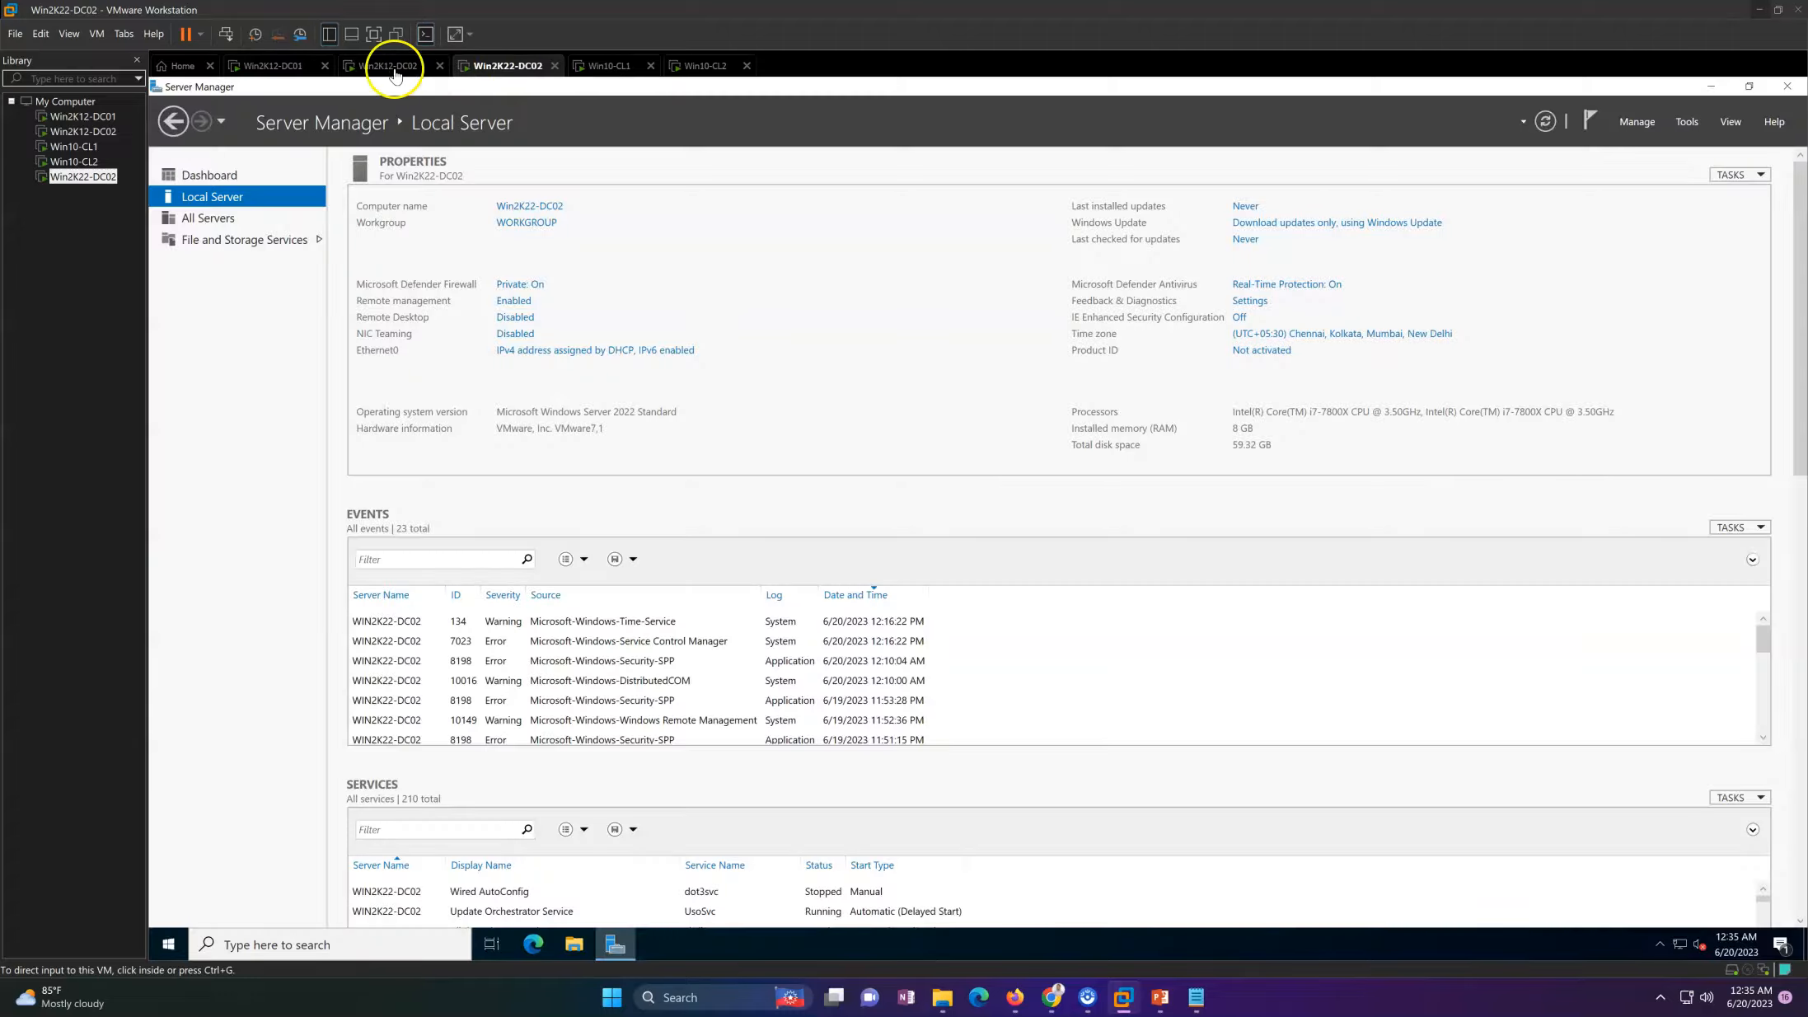
pyautogui.click(414, 73)
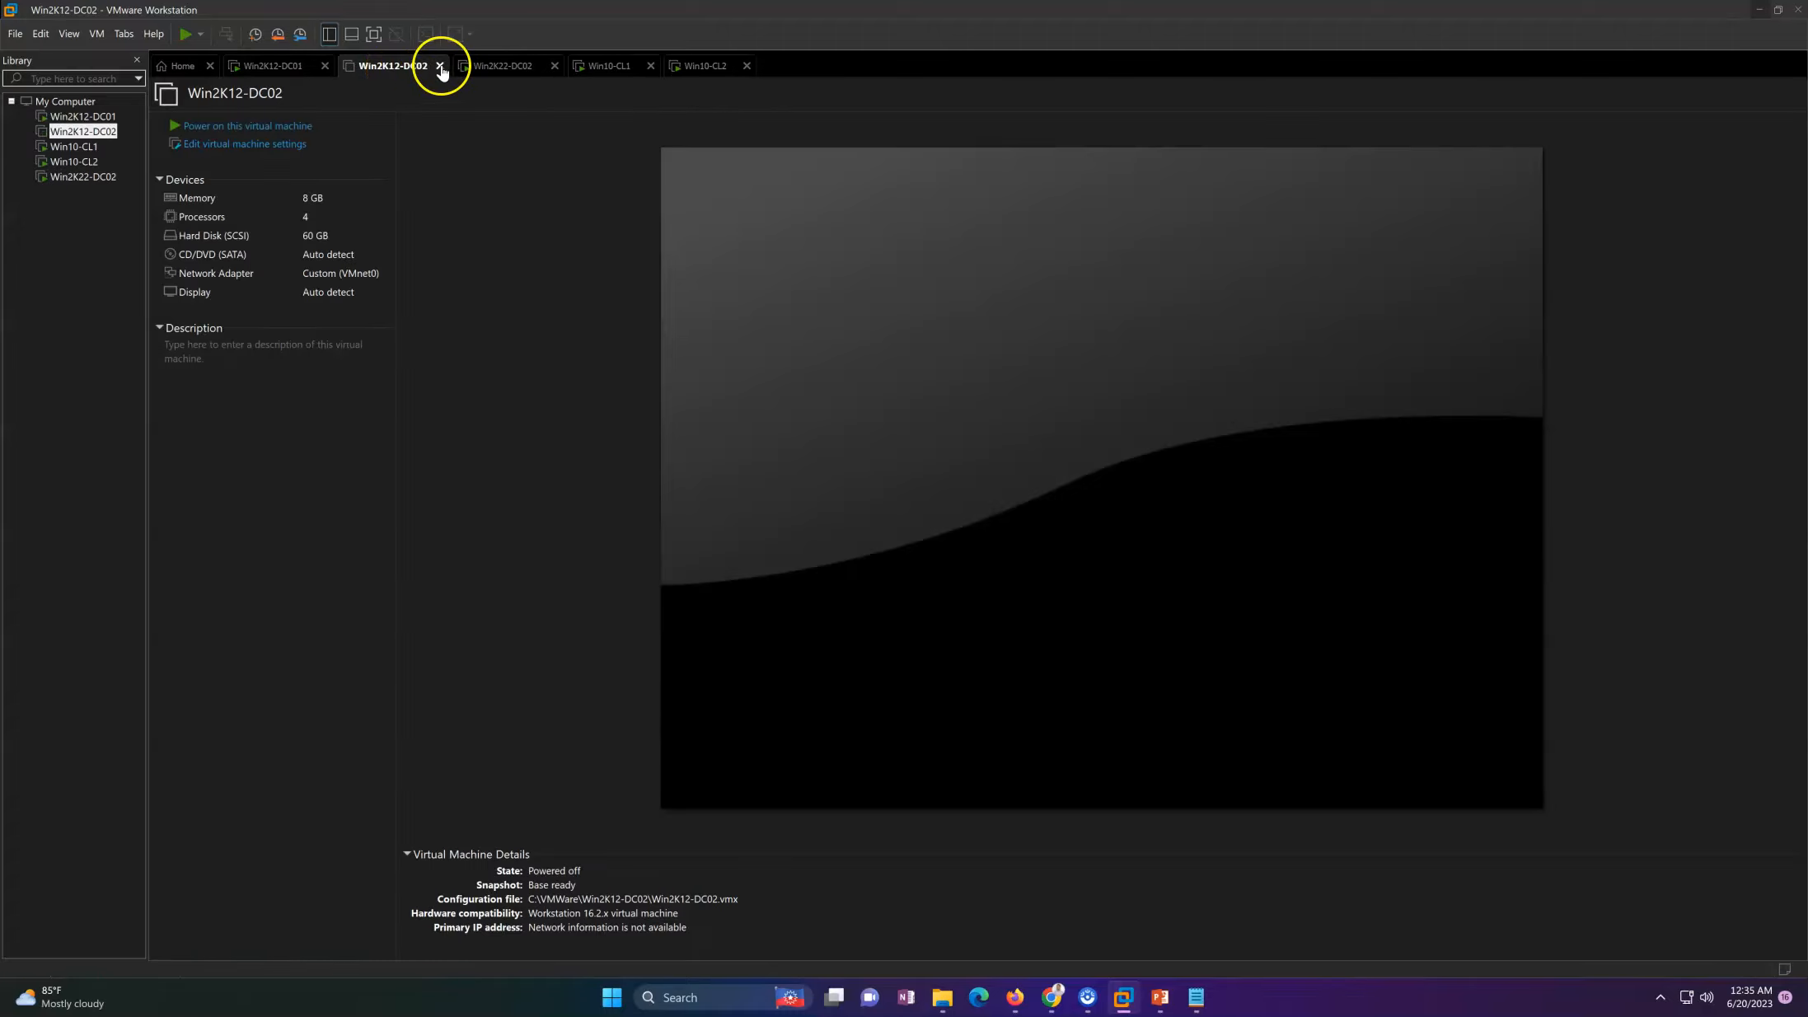
pyautogui.click(440, 67)
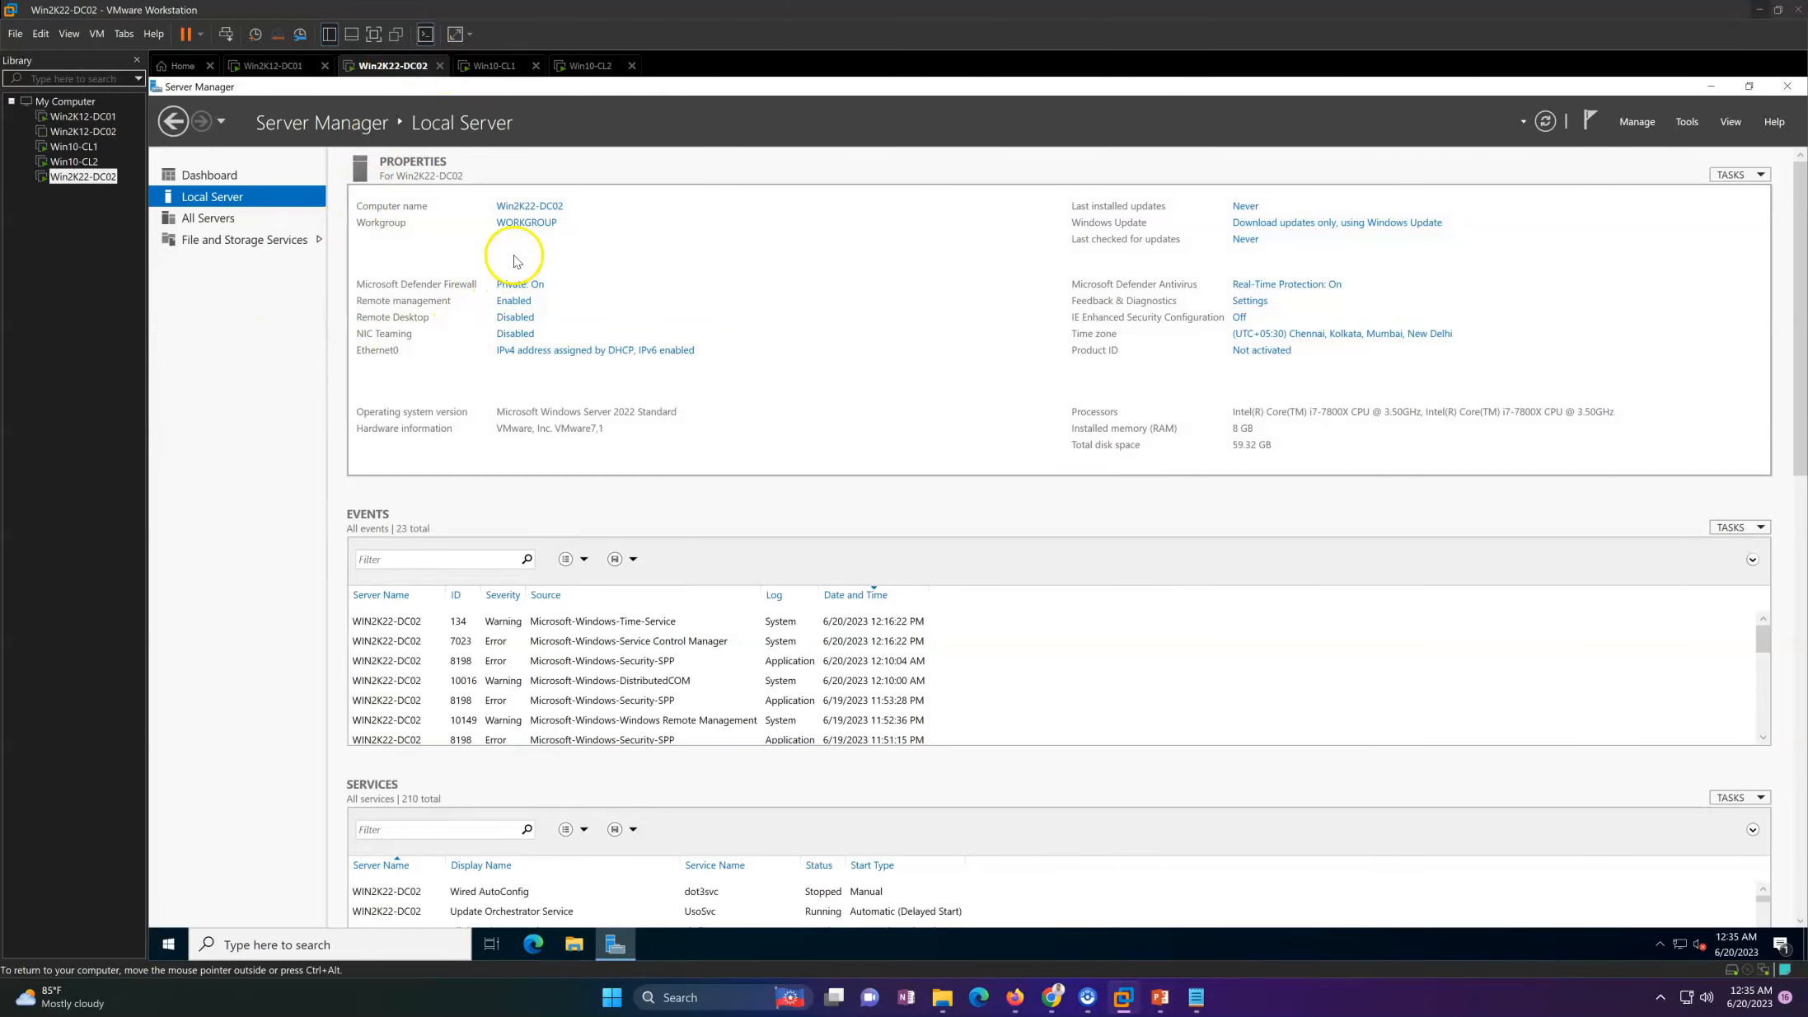
# Step: Open the Ethernet0 adapter properties on Win2K22-DC02 and disable Internet Protocol Version 6 (TCP/IPv6)
pyautogui.click(541, 355)
pyautogui.doubleClick(547, 356)
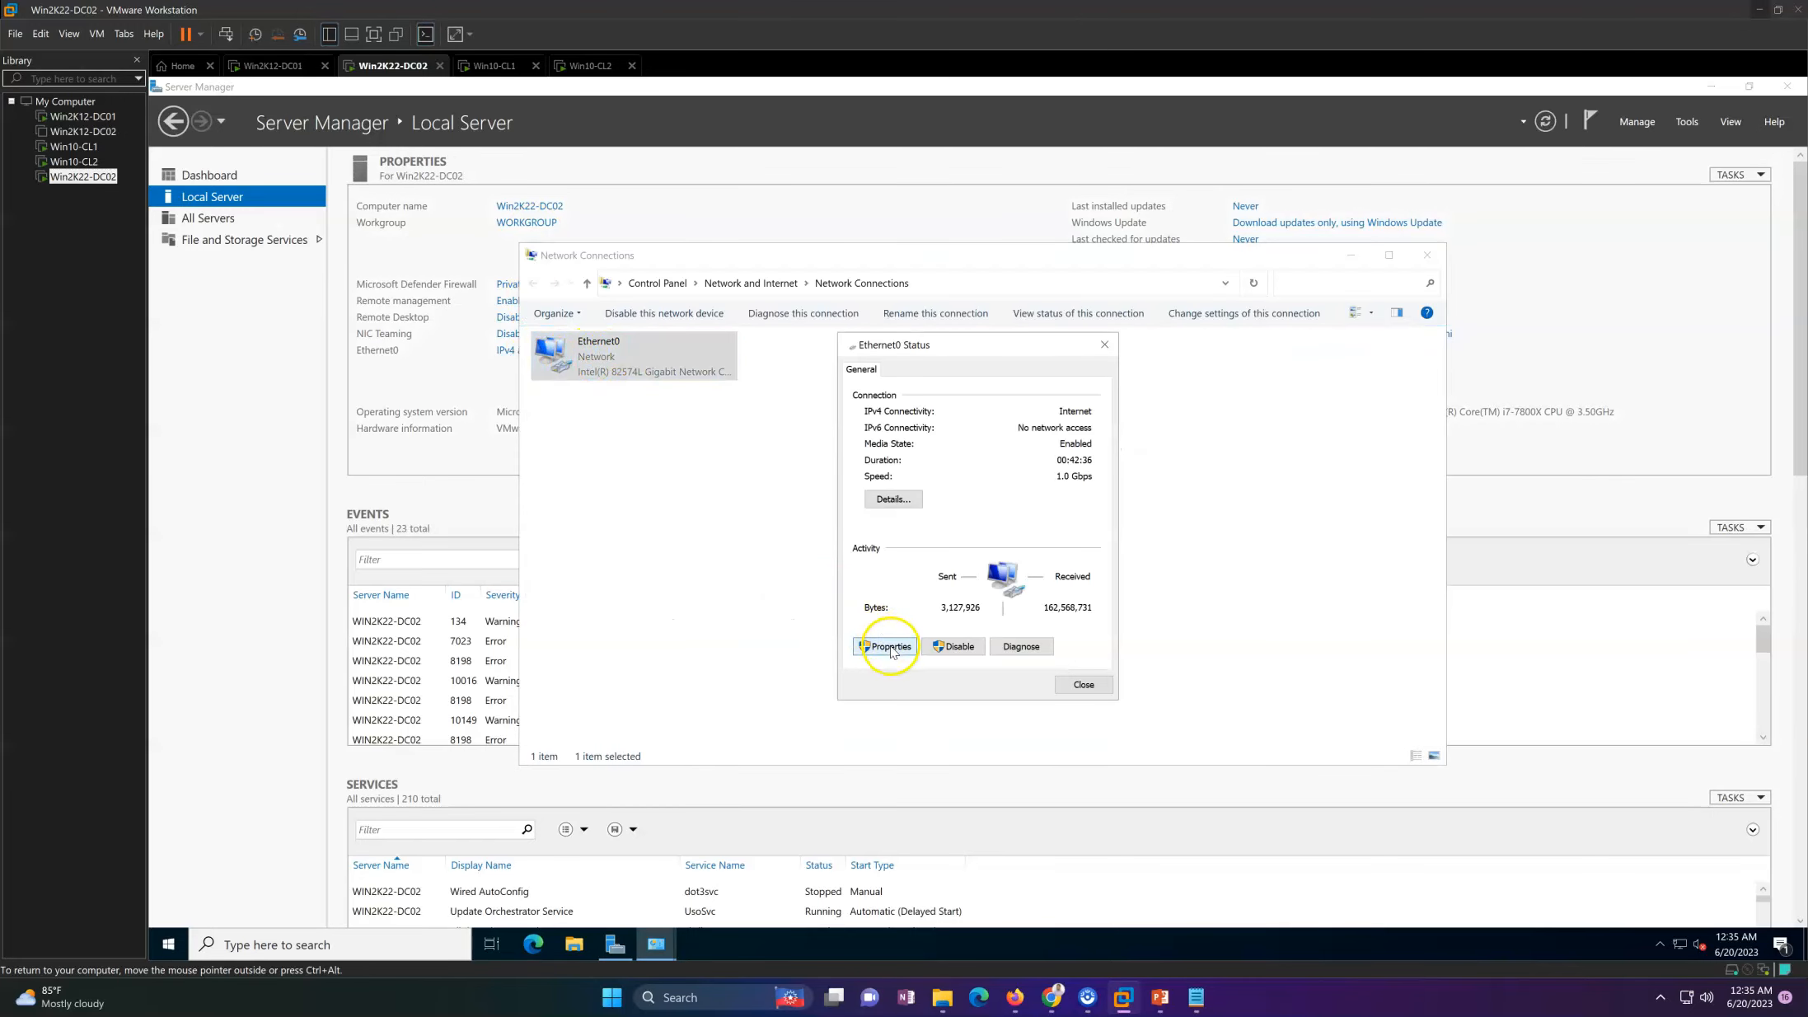
pyautogui.click(888, 647)
pyautogui.click(873, 573)
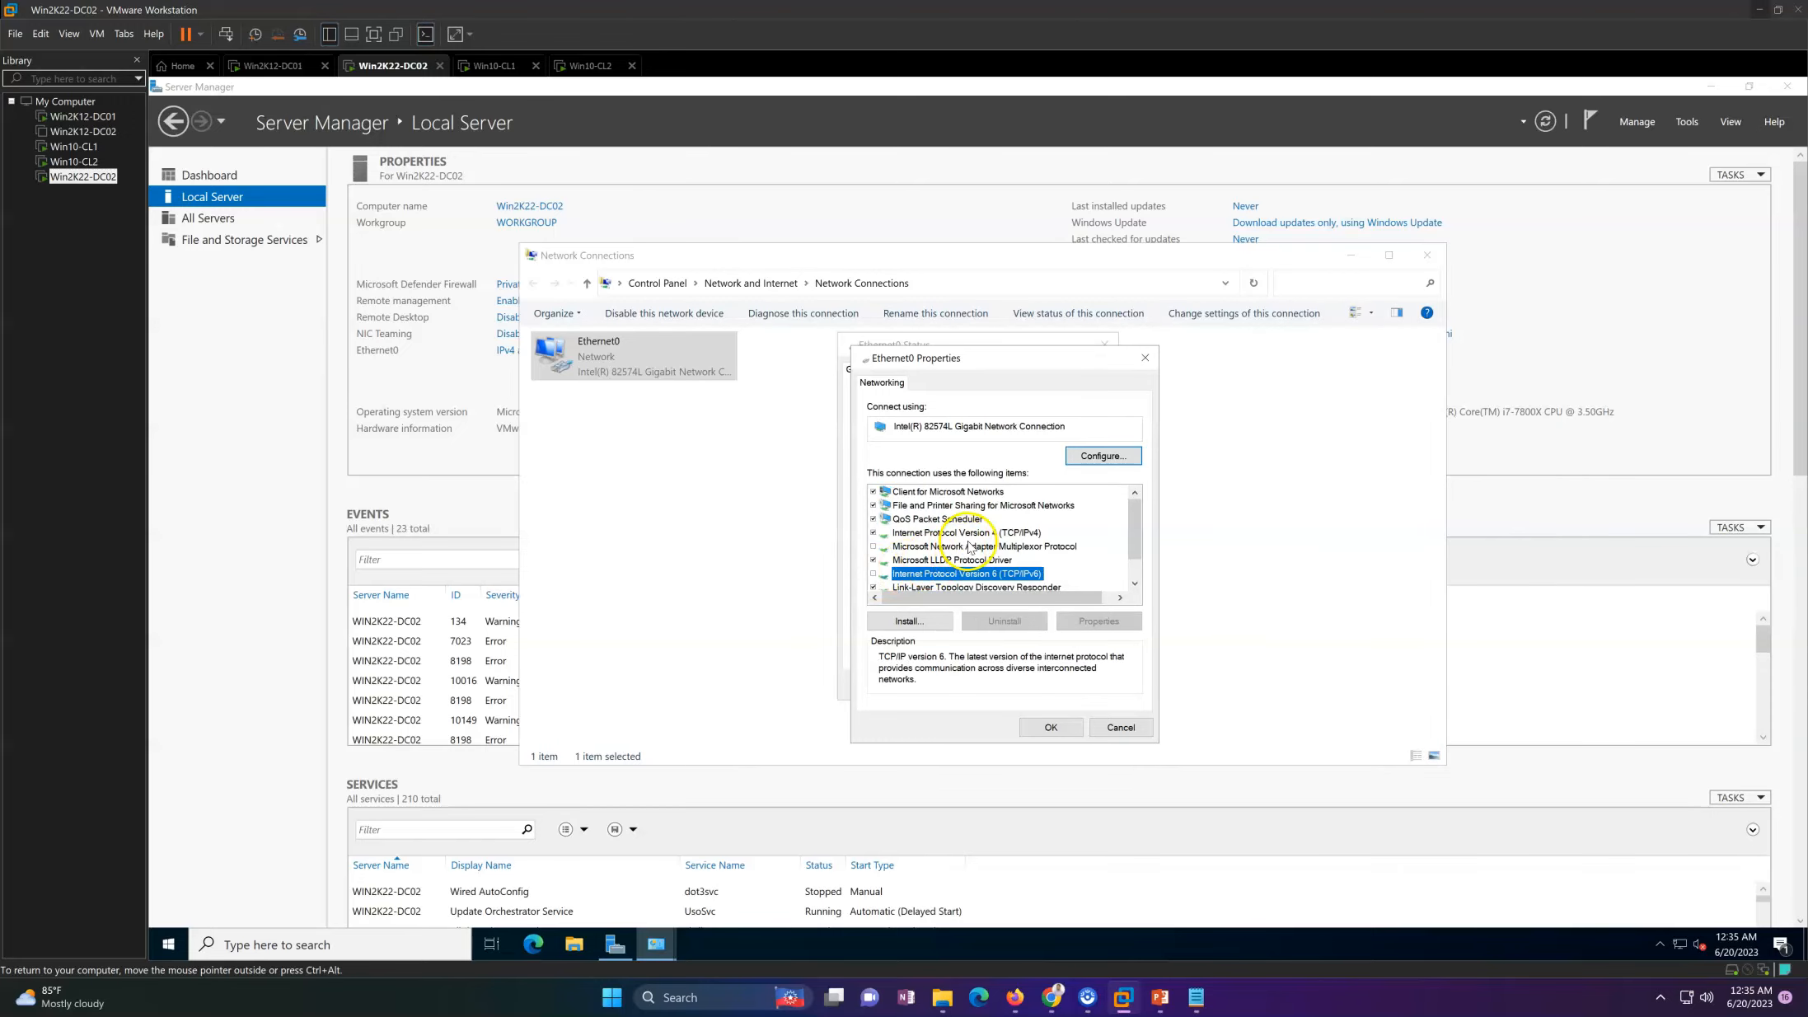
# Step: Give Ethernet0 static IPv4 address 192.168.0.152, mask 255.255.255.0, gateway 192.168.0.1, preferred DNS 192.168.0.151 and alternate DNS 192.168.0.152
pyautogui.click(964, 533)
pyautogui.click(1096, 620)
pyautogui.click(964, 532)
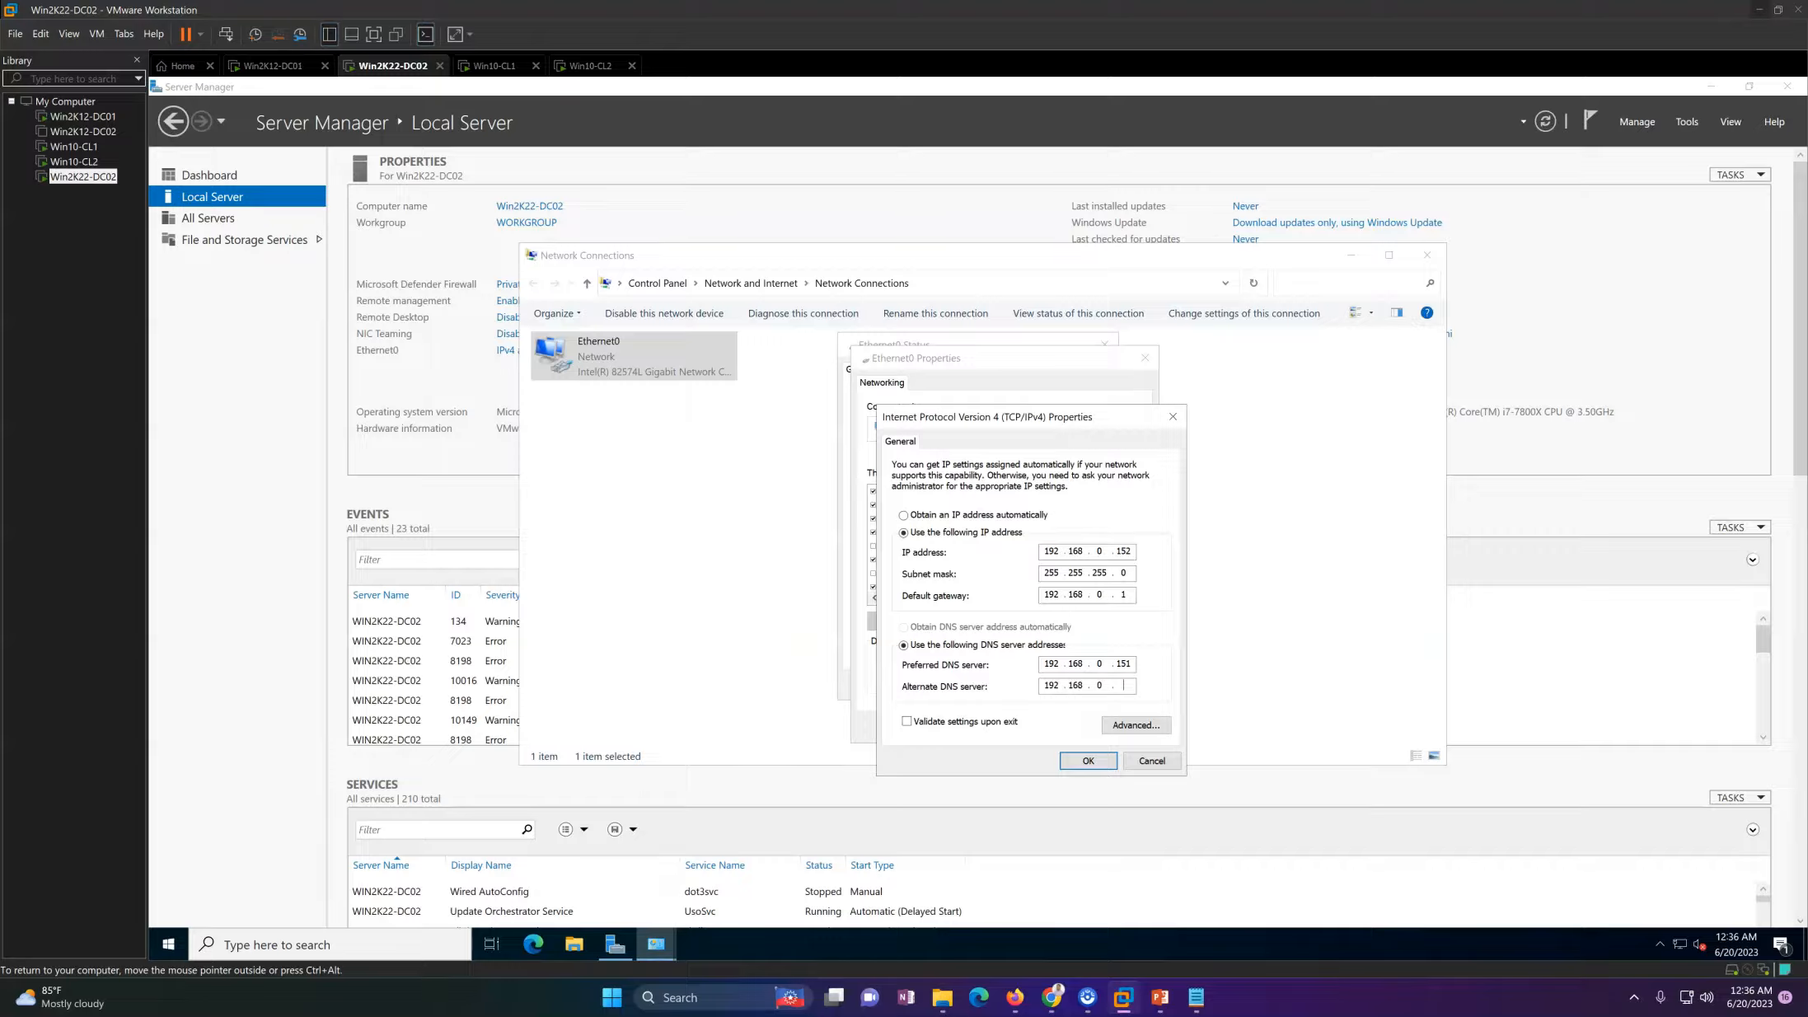
pyautogui.click(1083, 759)
pyautogui.click(1049, 727)
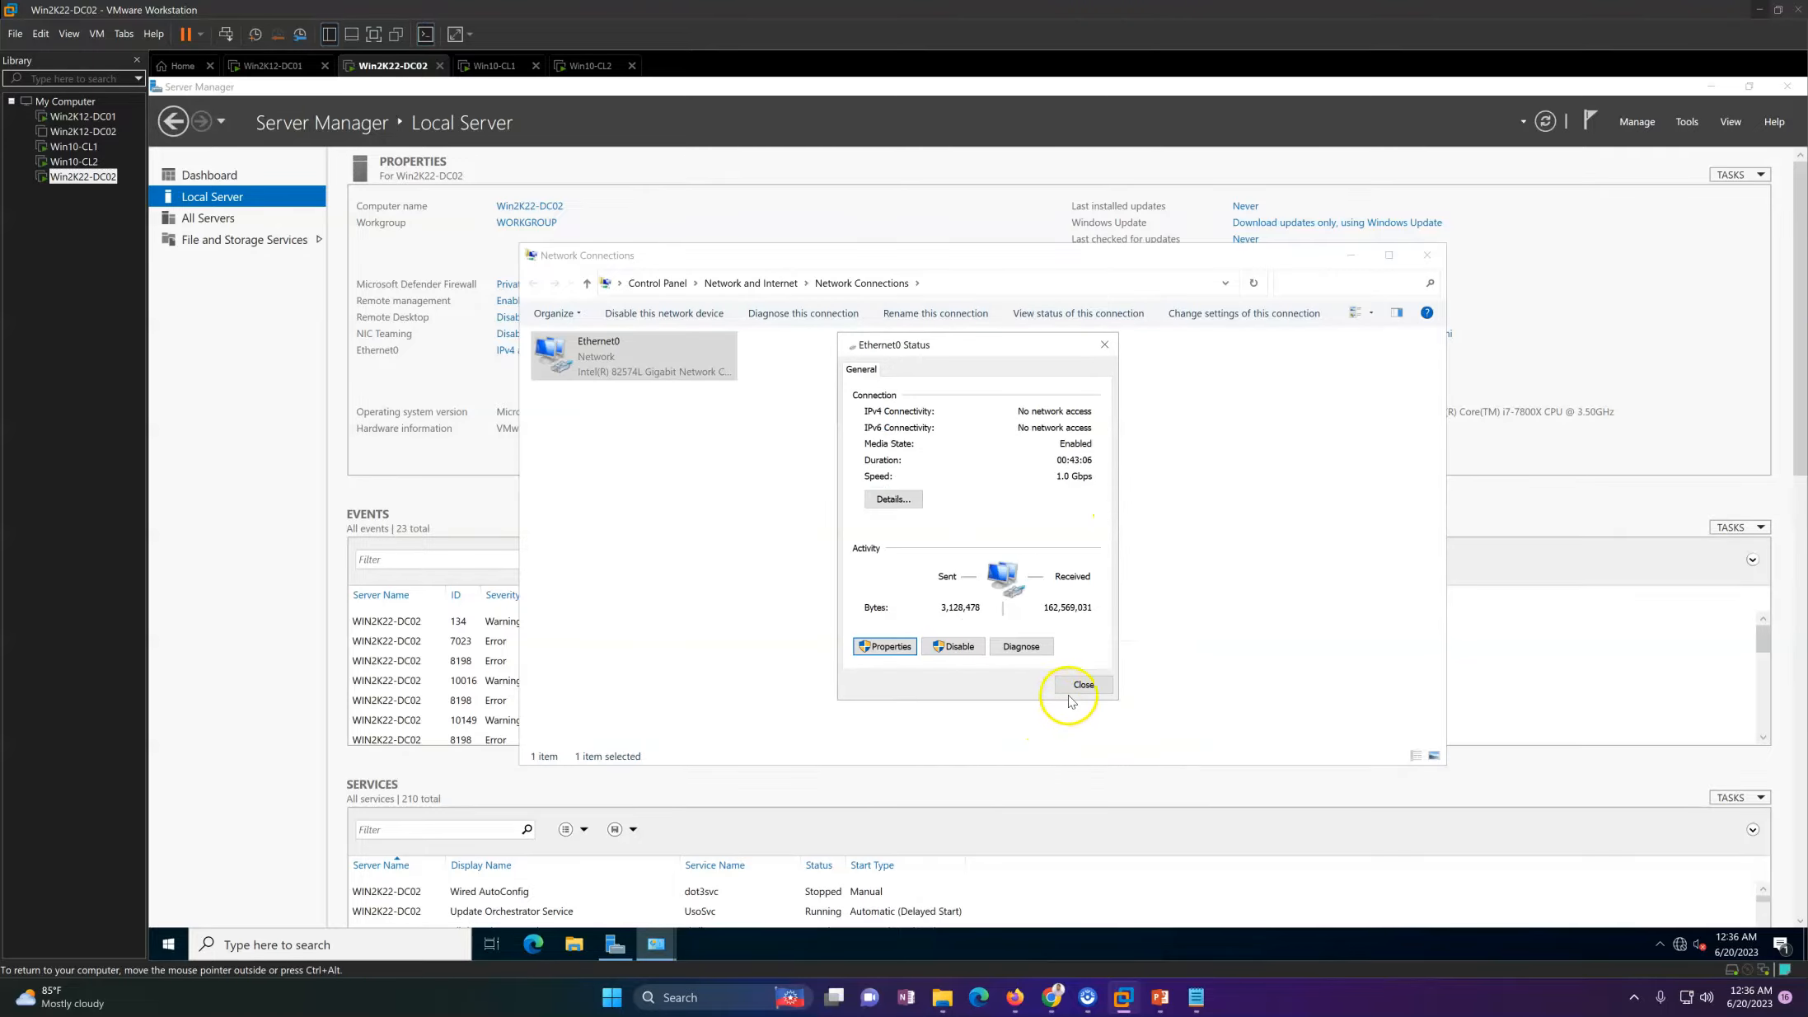
# Step: Review the Ethernet0 network connection details and close the adapter's status
pyautogui.click(894, 499)
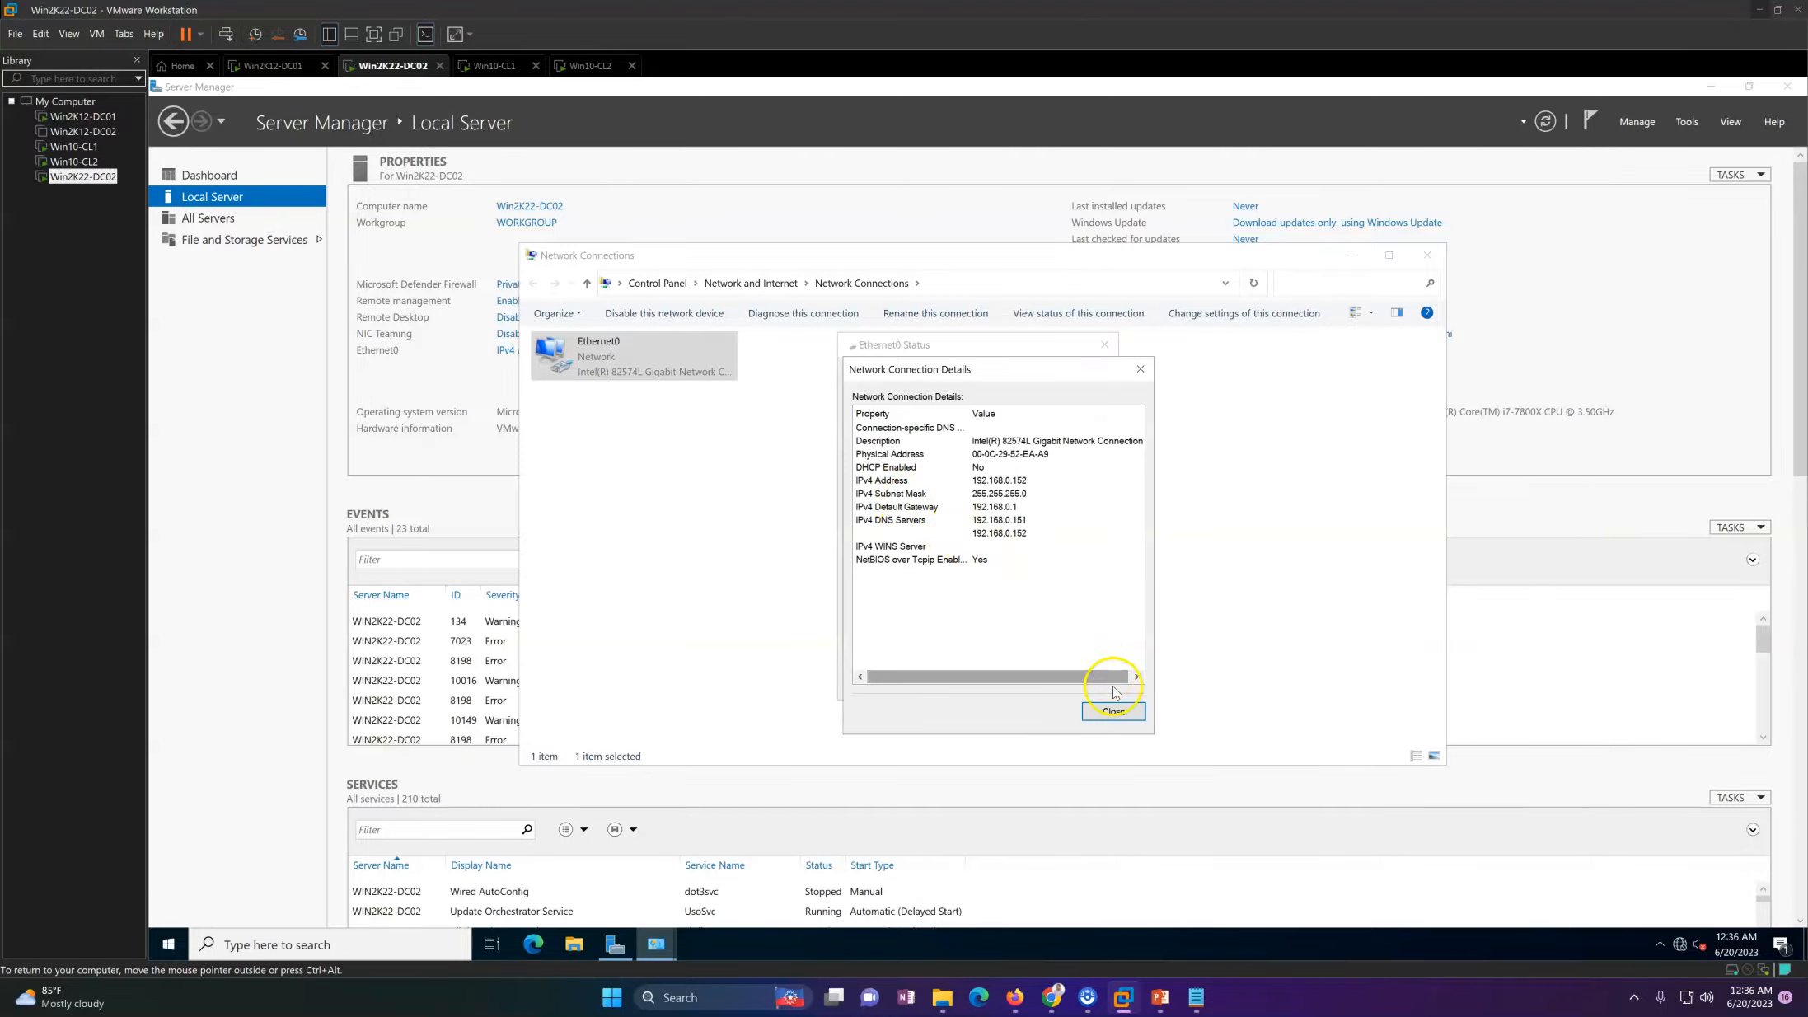
pyautogui.click(1116, 710)
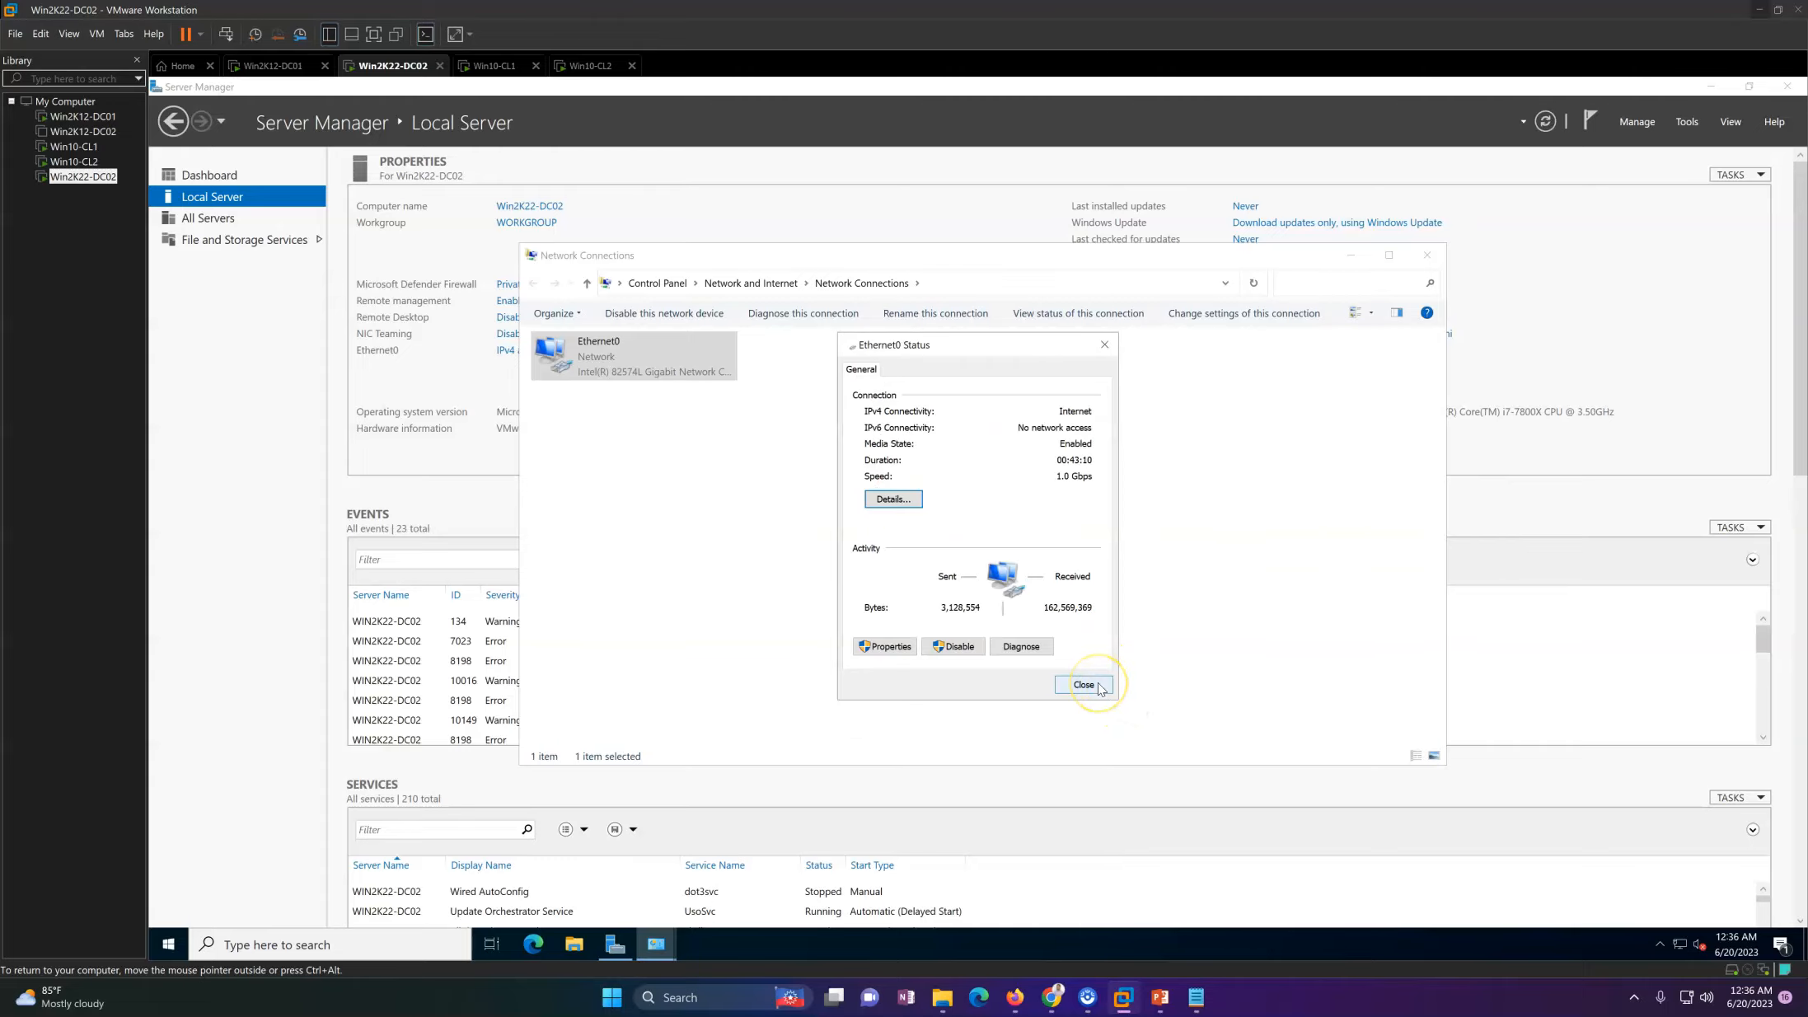
pyautogui.click(1083, 685)
# Step: Refresh the Network Connections list and close it to return to the Local Server properties
pyautogui.click(960, 512)
pyautogui.rightClick(965, 514)
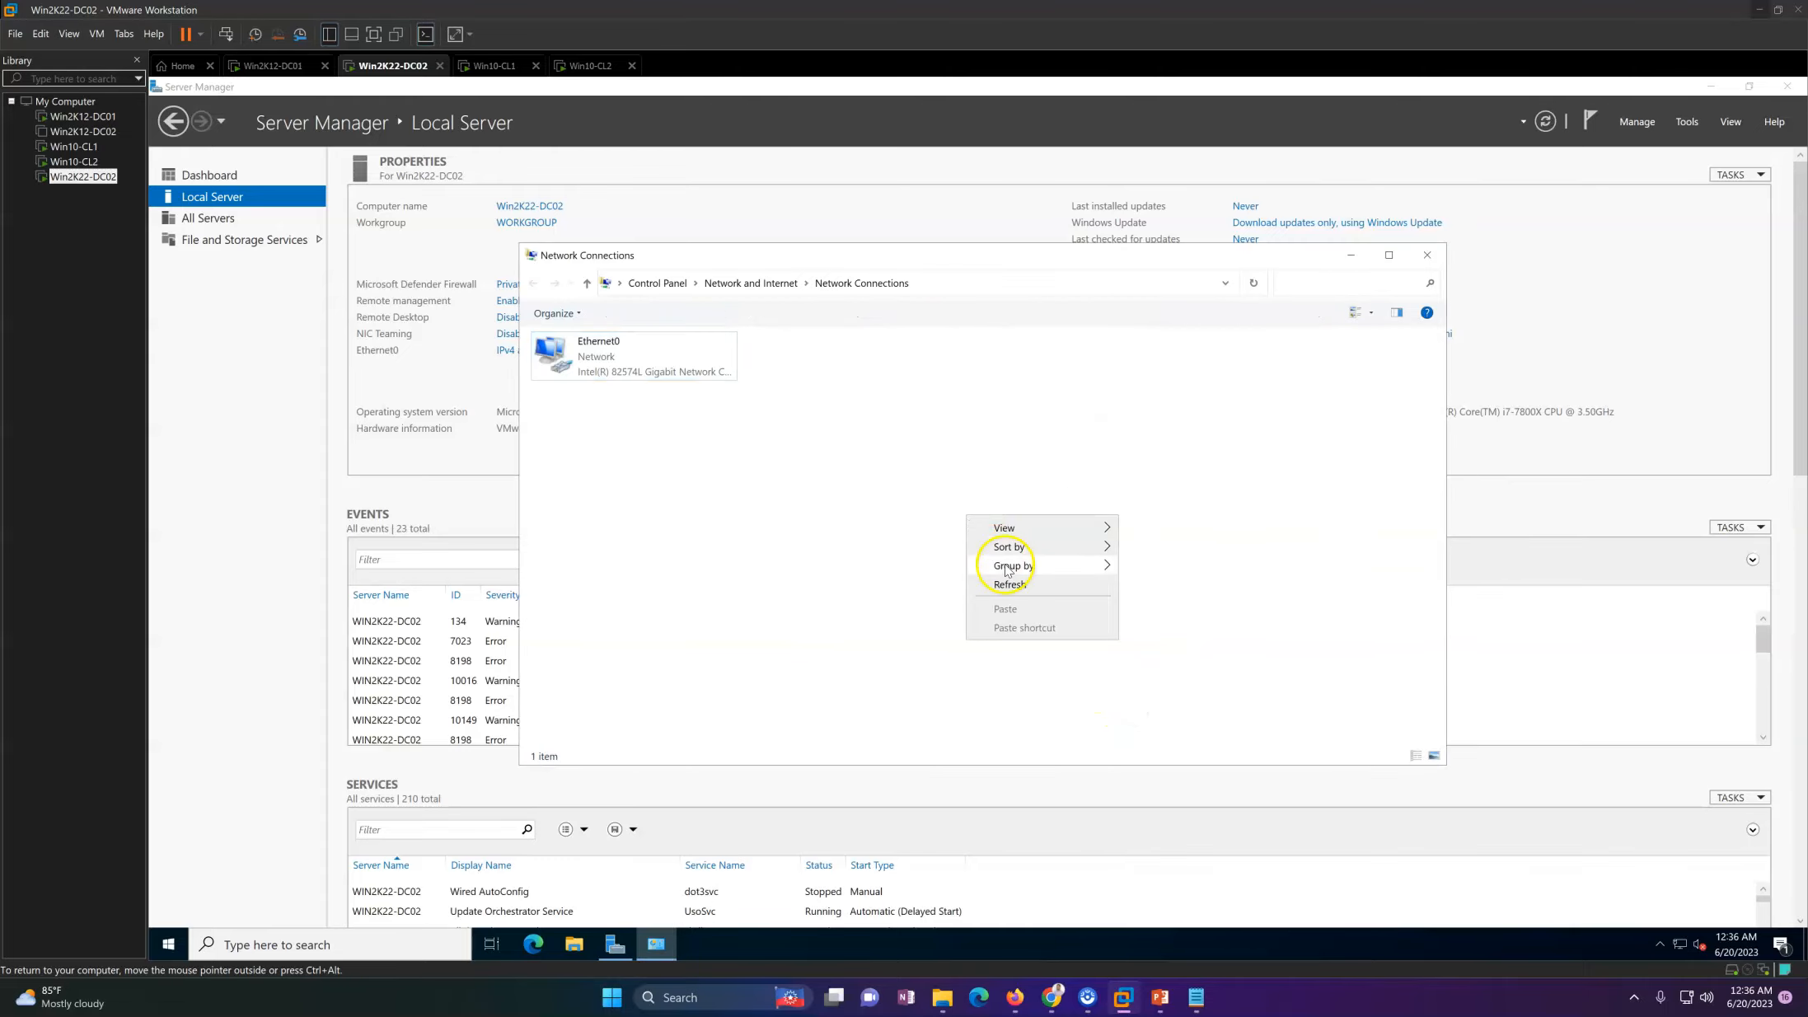
pyautogui.click(1010, 584)
pyautogui.click(628, 352)
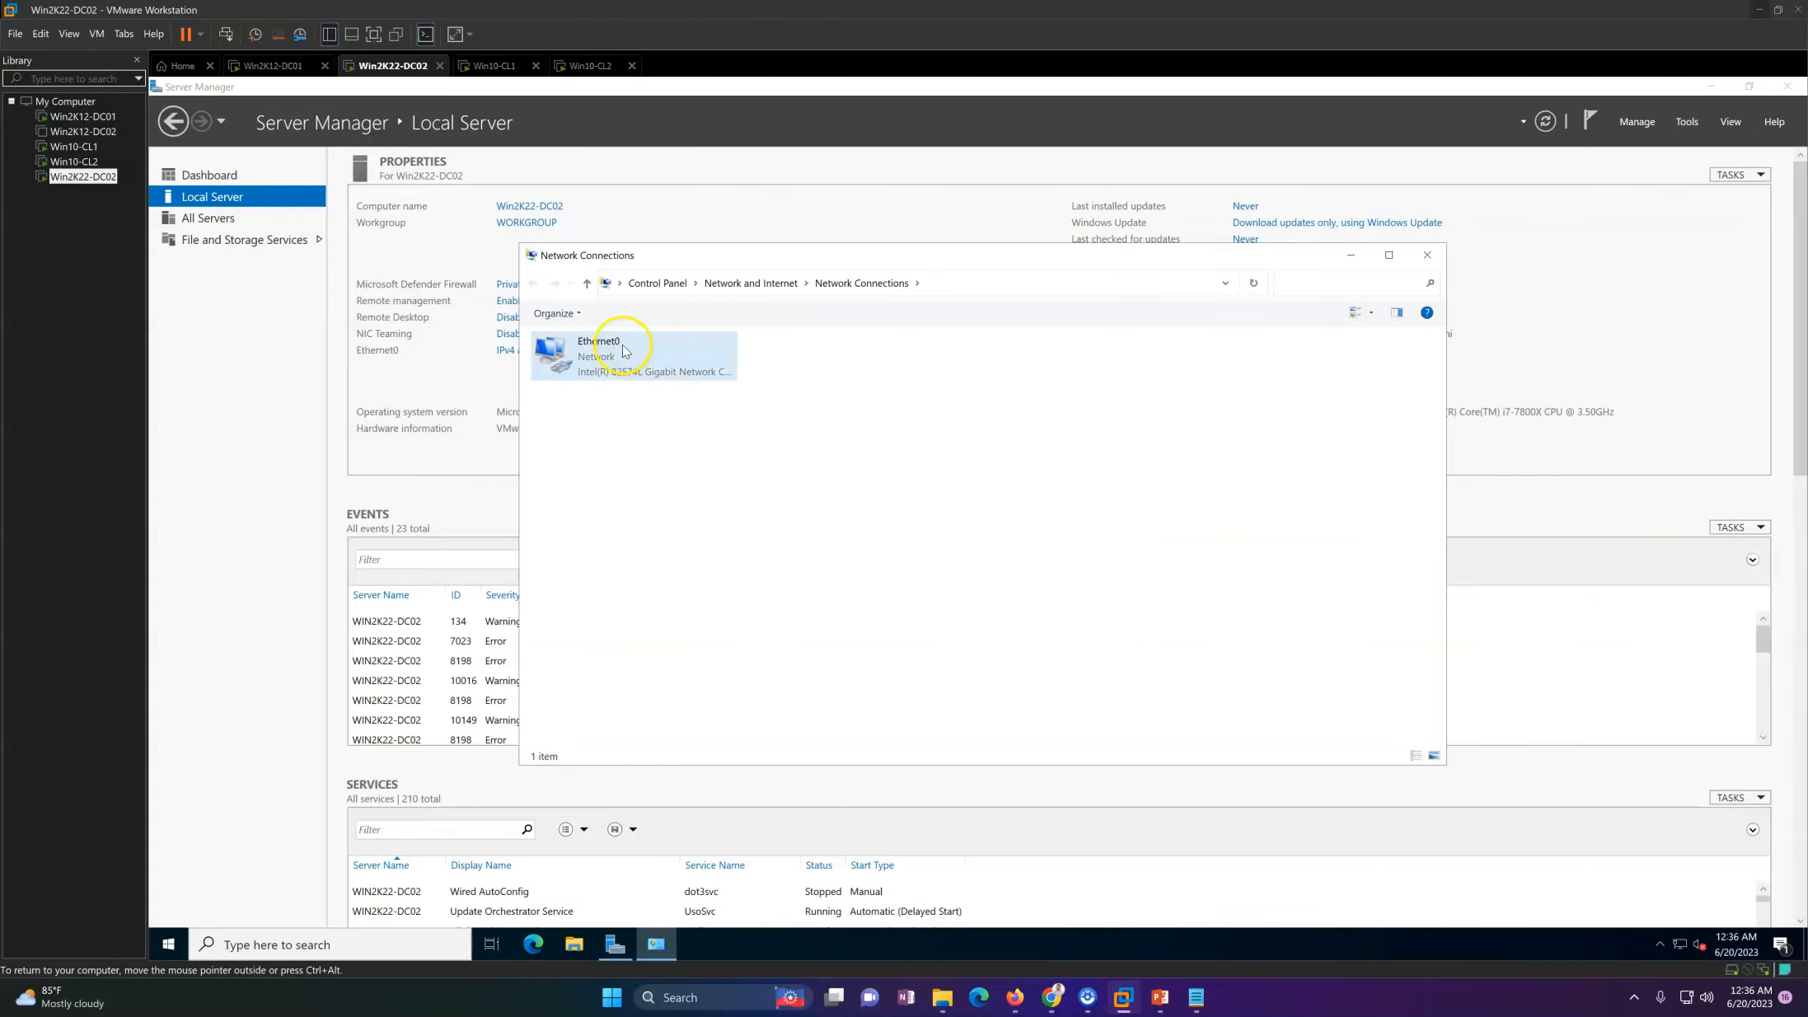
pyautogui.click(1427, 255)
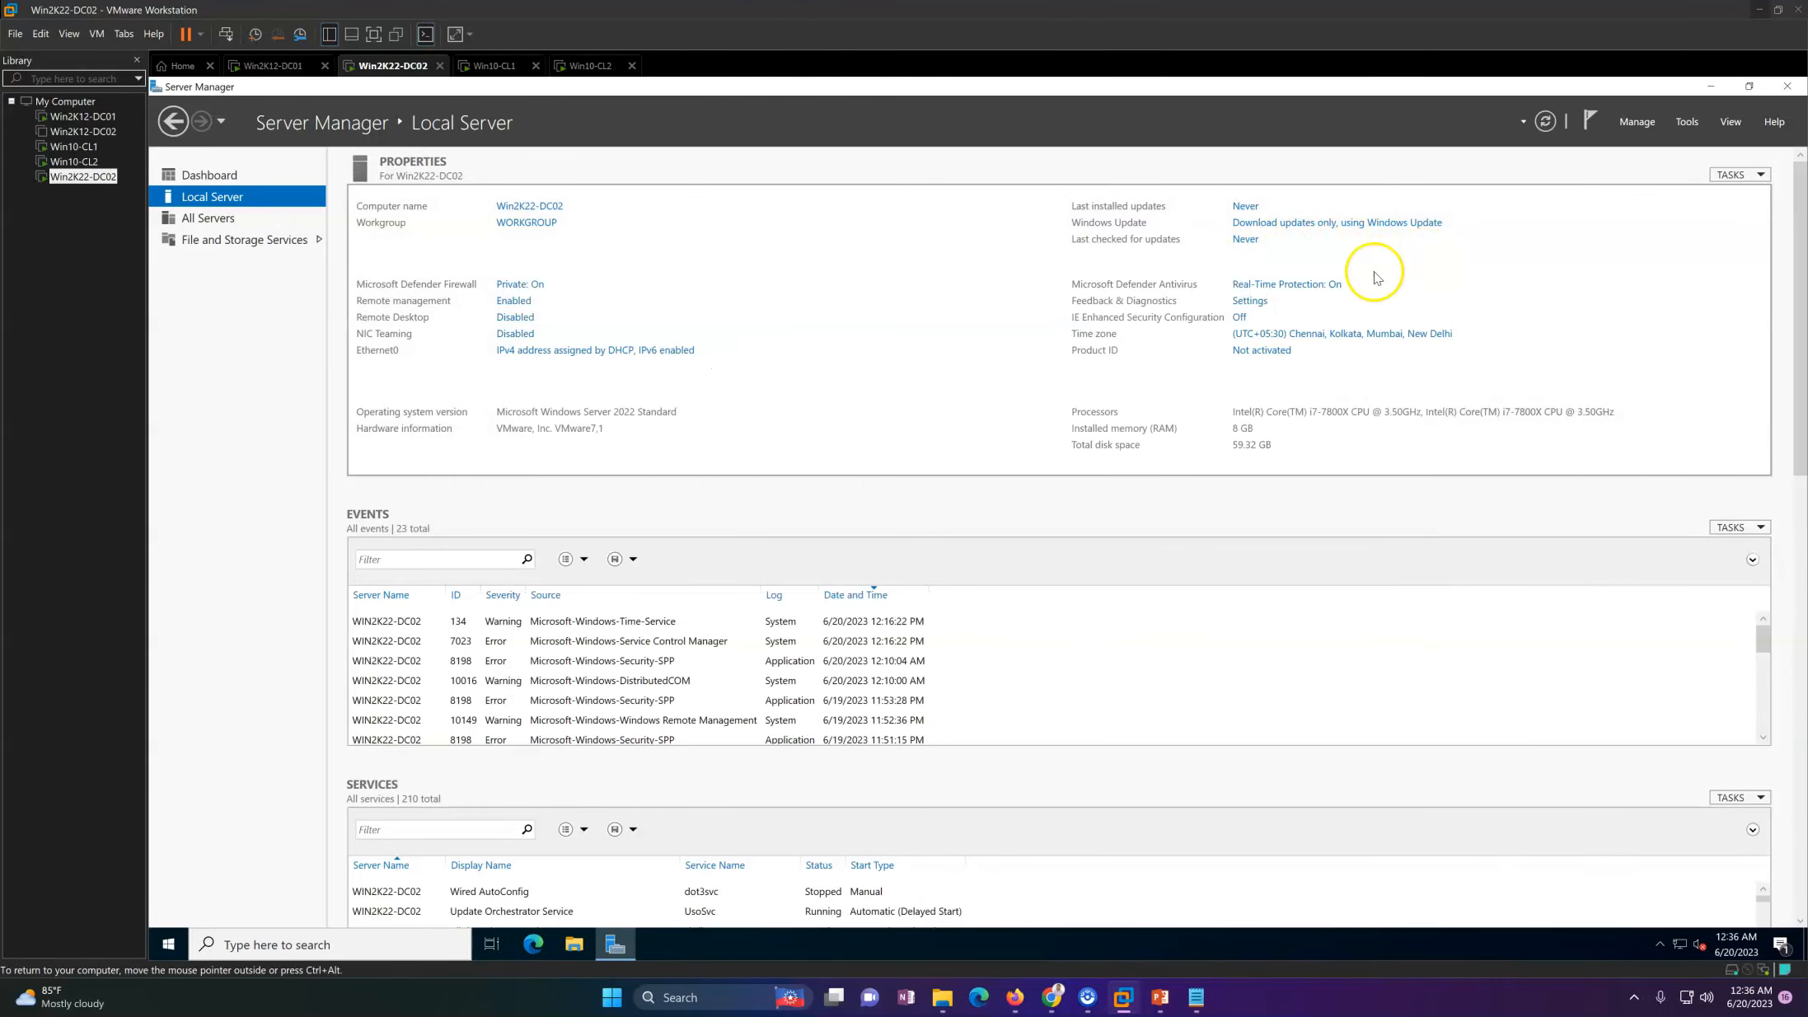
# Step: Change the Win2K22-DC02 computer's membership from workgroup to the domain labshandson.com and submit the change
pyautogui.click(525, 207)
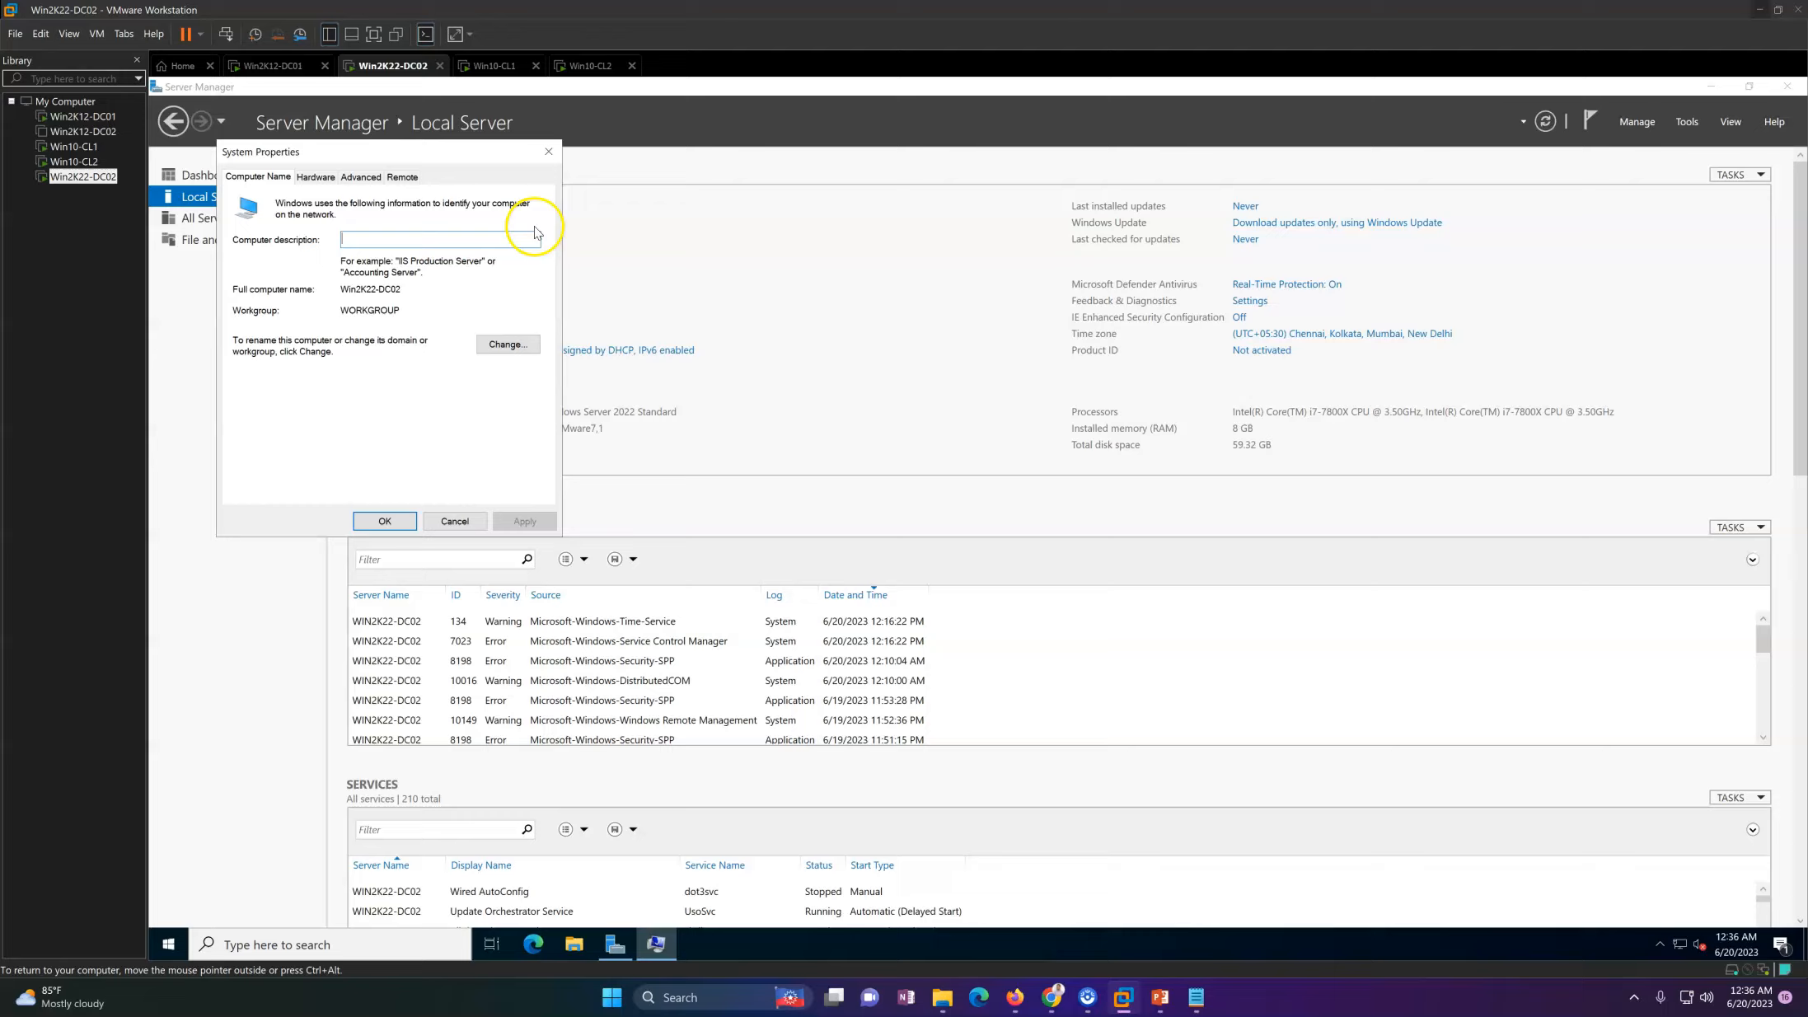
pyautogui.click(525, 350)
pyautogui.click(268, 381)
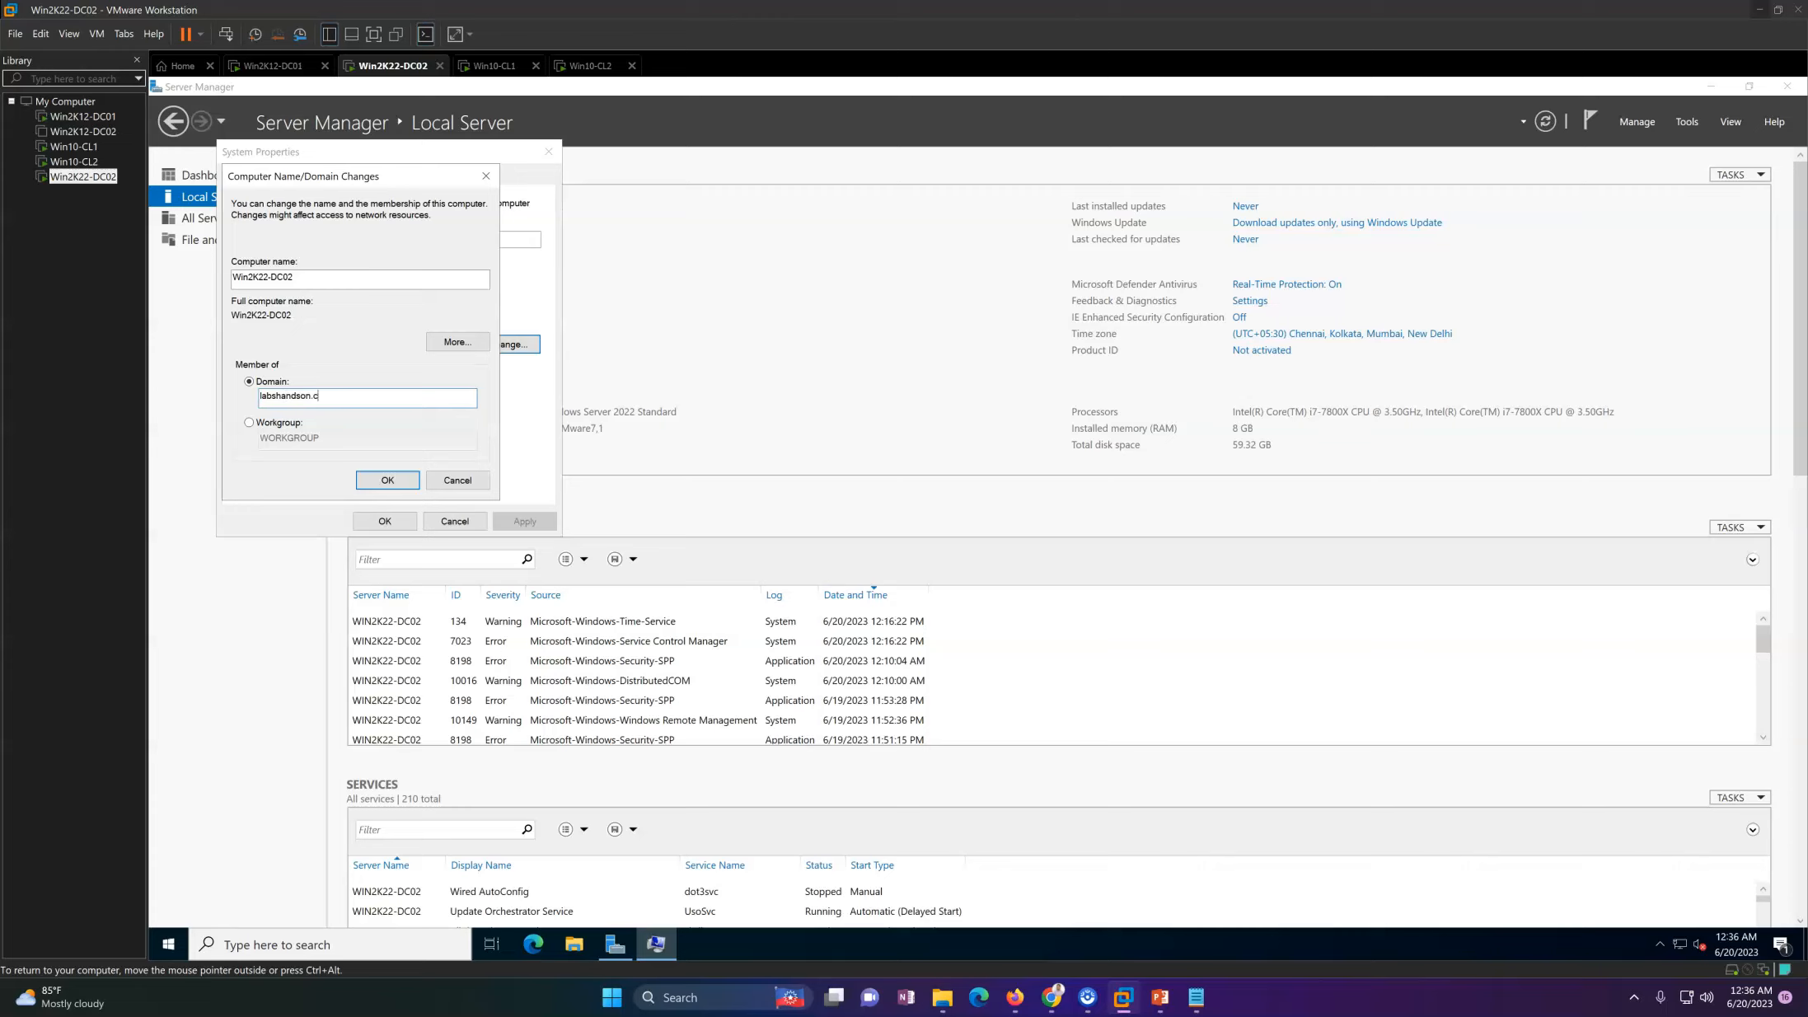
pyautogui.press('Return')
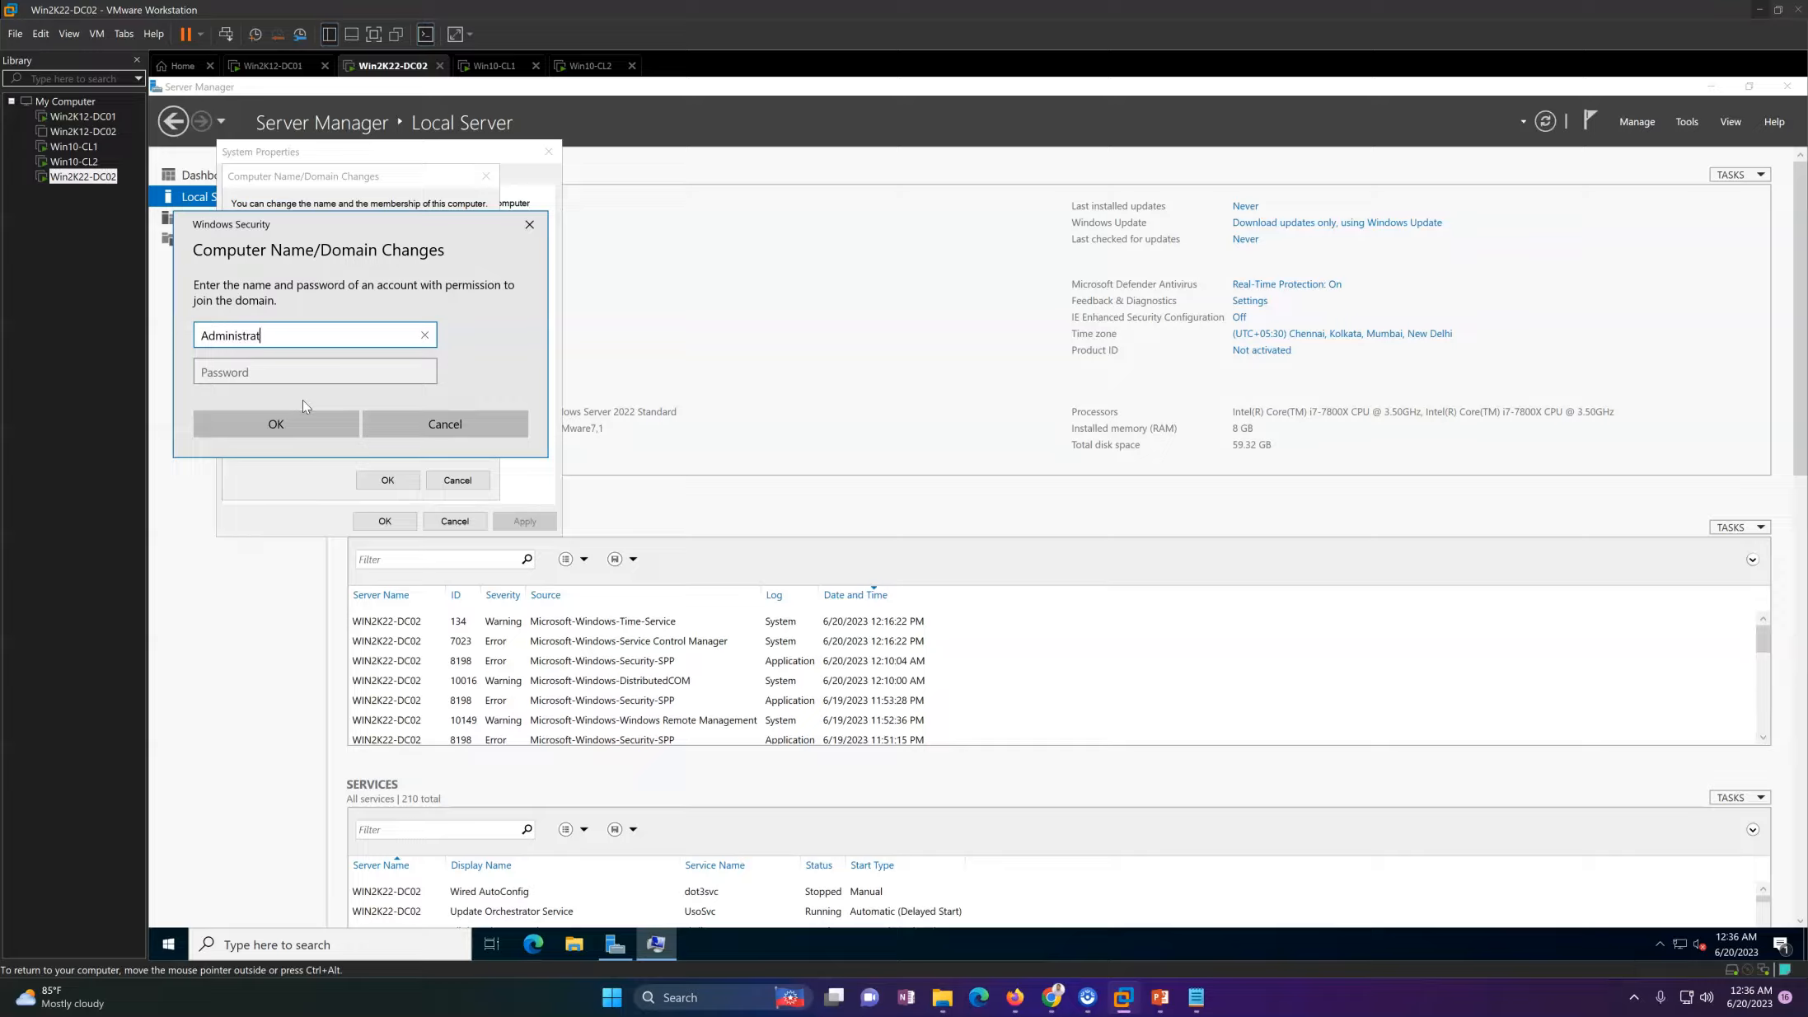
# Step: Authorise the domain join with the Administrator account and its password, and acknowledge the welcome and restart messages
pyautogui.press('Tab')
pyautogui.write('P')
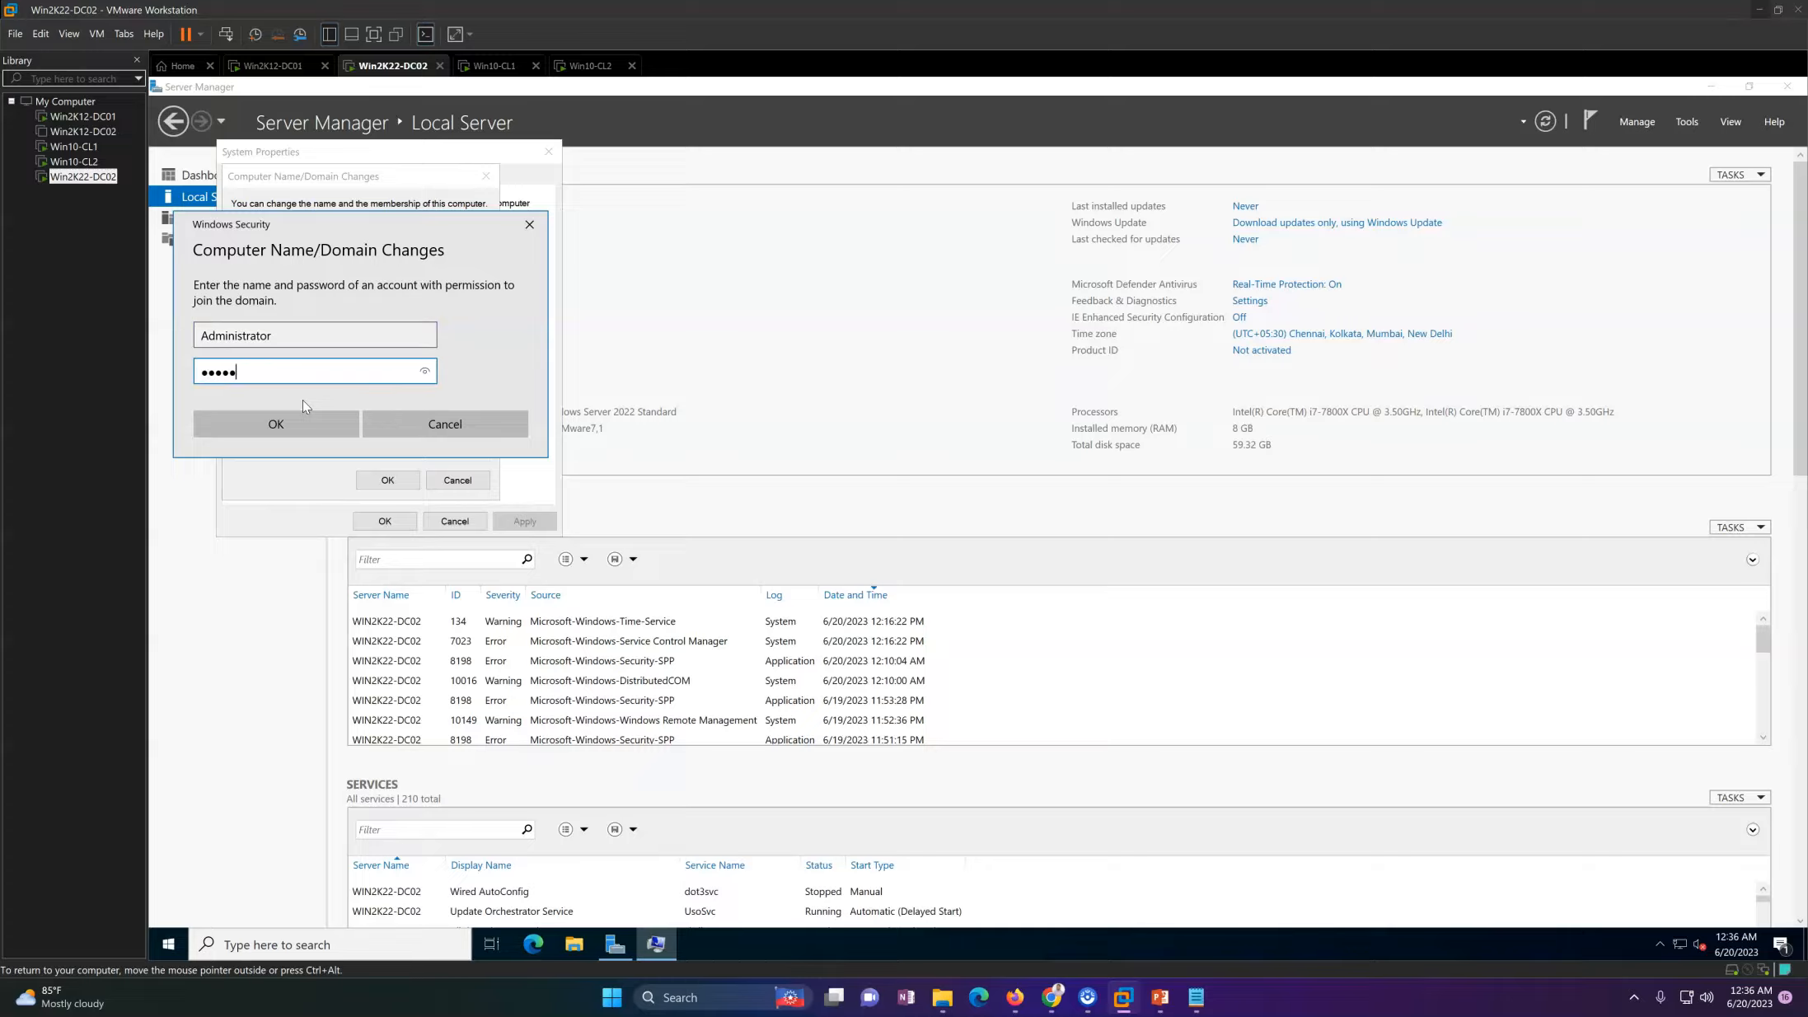
pyautogui.press('Return')
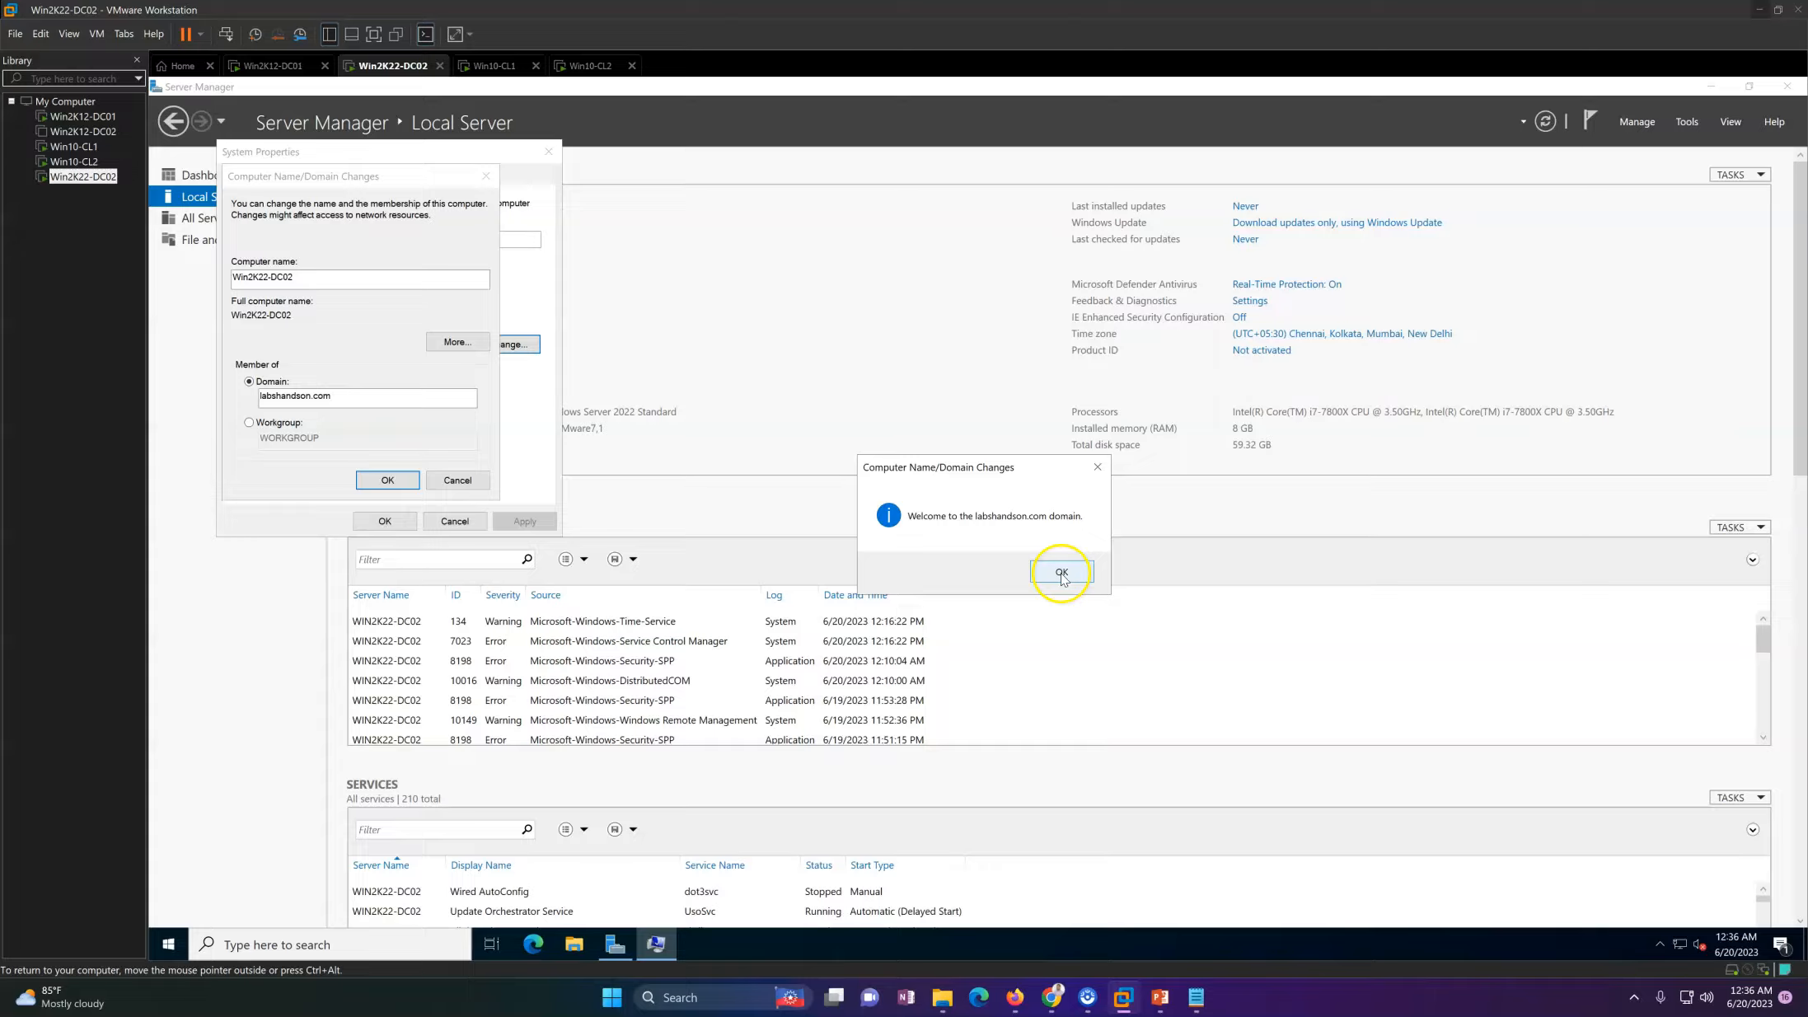
pyautogui.click(1061, 572)
pyautogui.click(1082, 535)
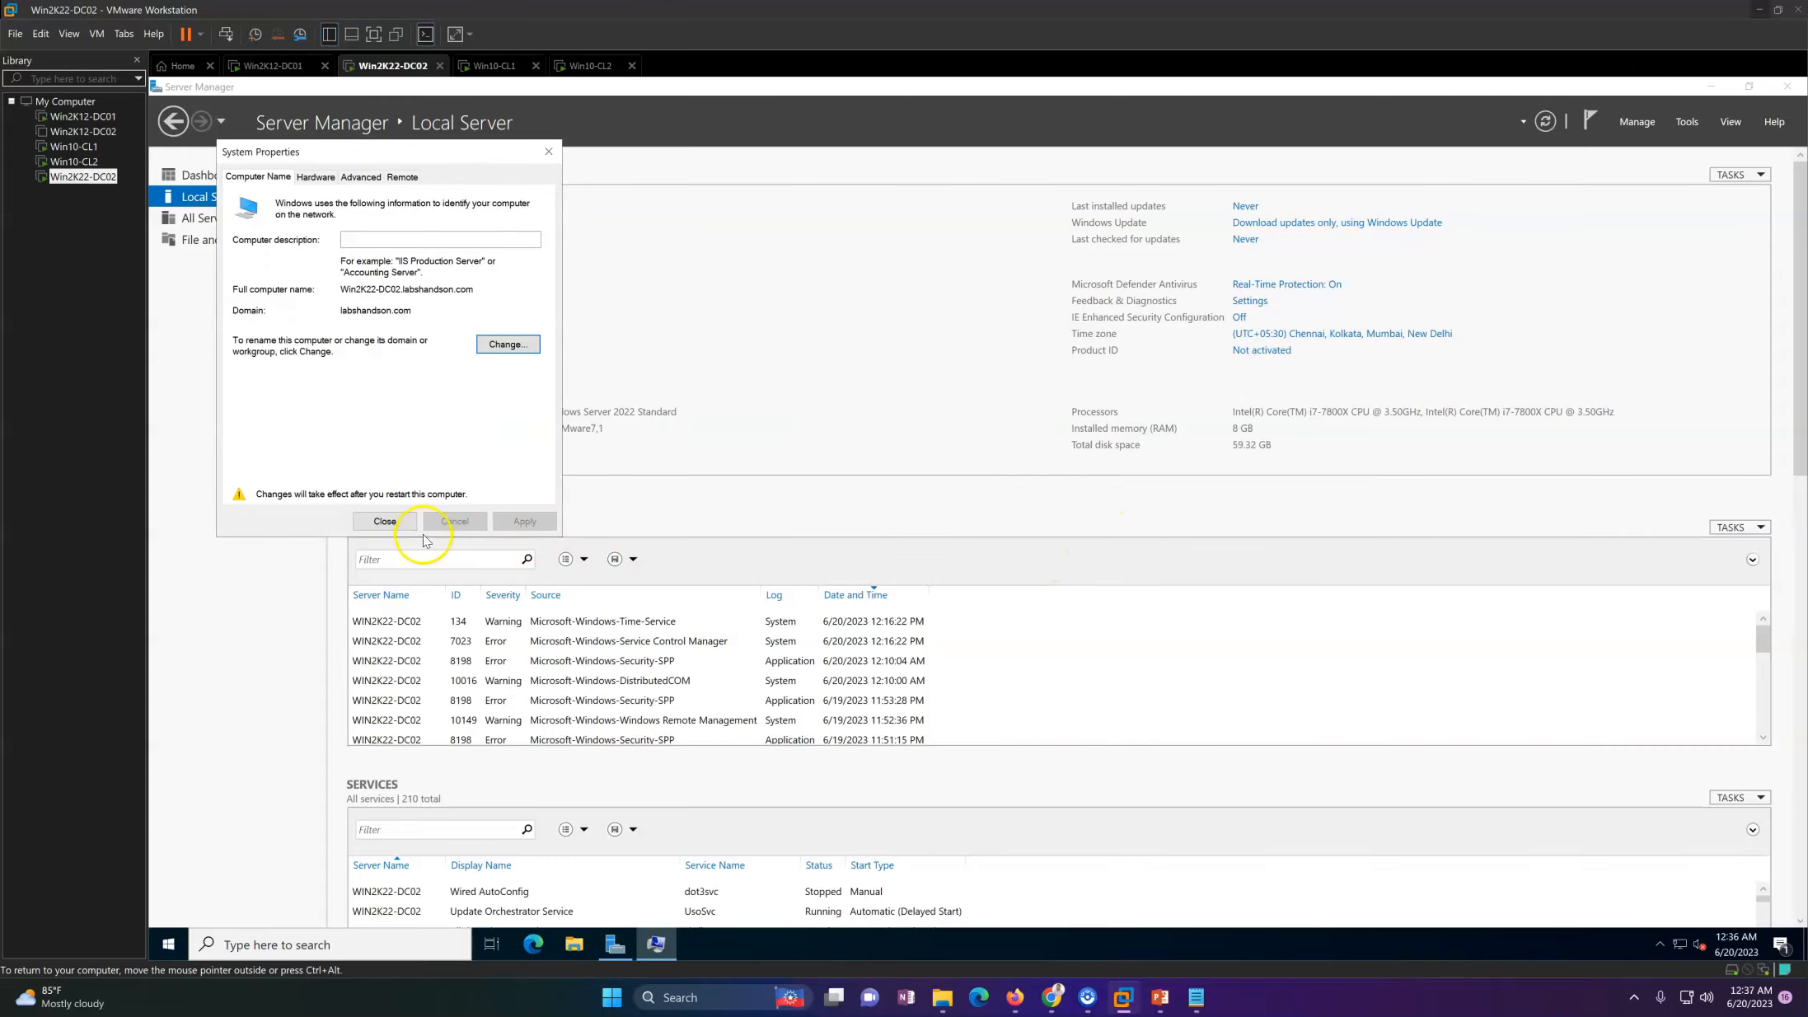
# Step: Close the system properties and restart Win2K22-DC02 to apply the domain membership
pyautogui.click(385, 521)
pyautogui.click(974, 528)
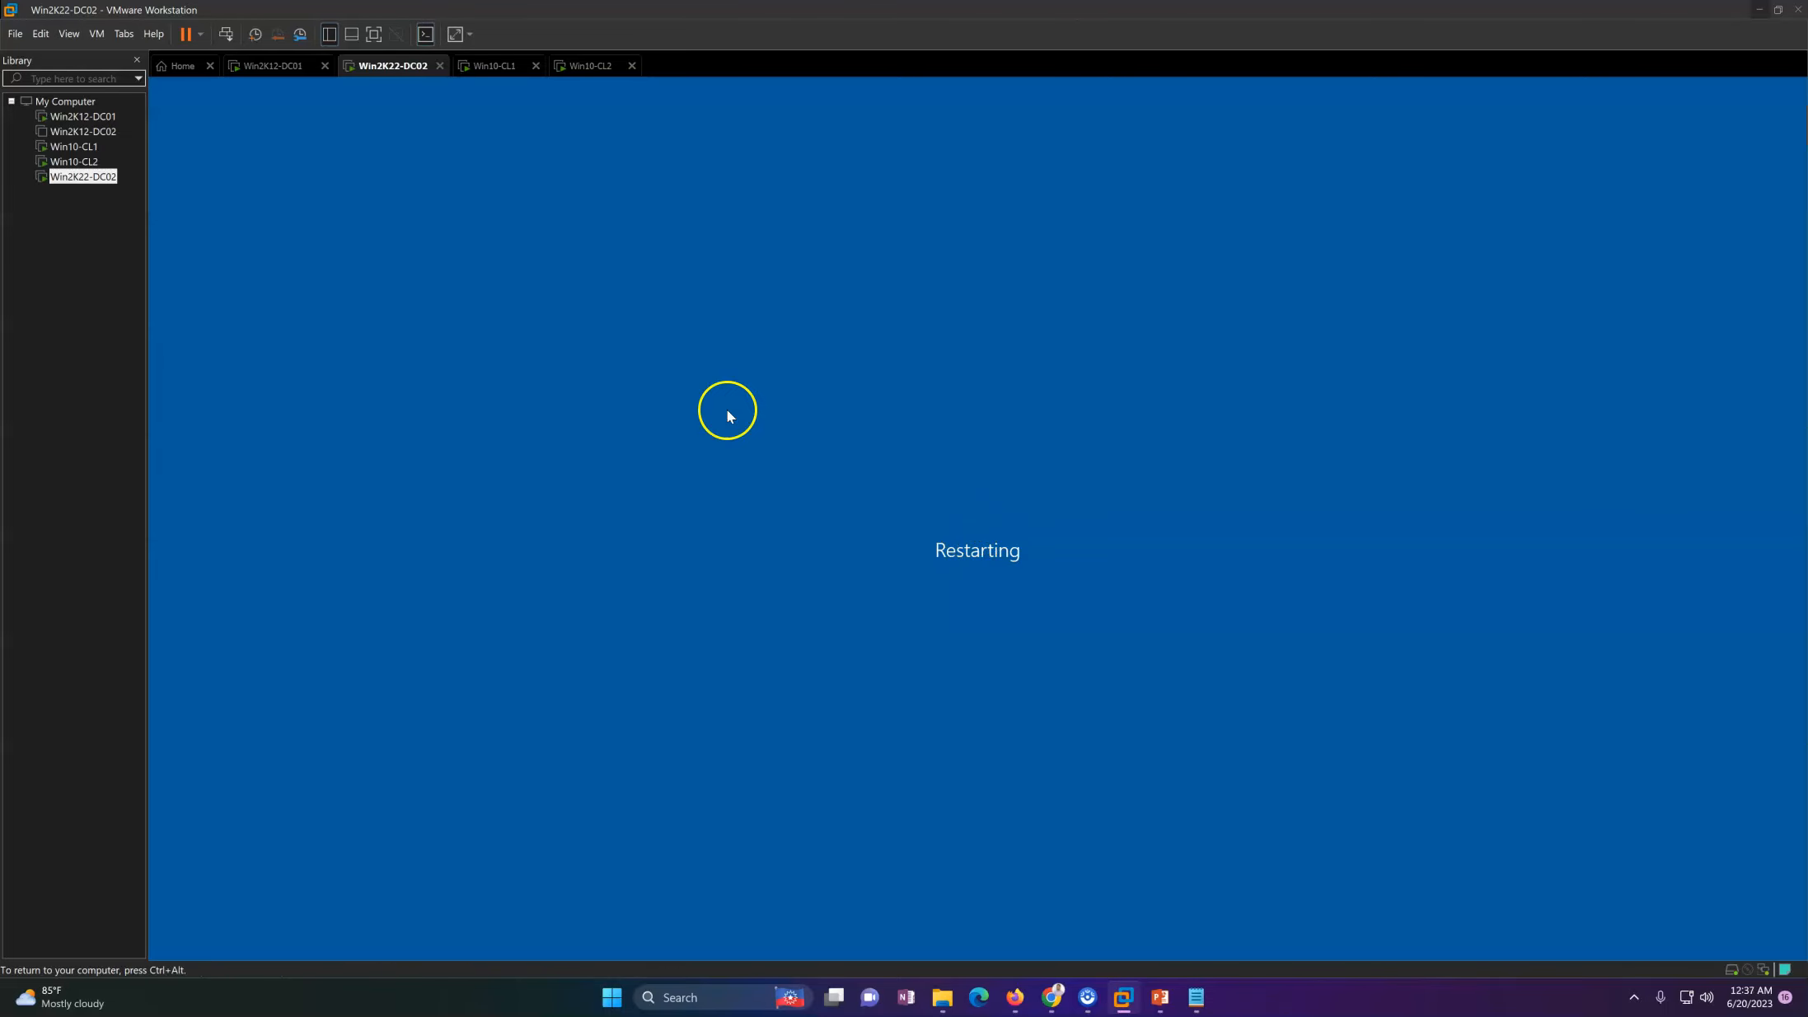
# Step: Switch to Win2K12-DC01 and check the refreshed Domain Controllers container in Active Directory Users and Computers
pyautogui.click(269, 68)
pyautogui.rightClick(690, 353)
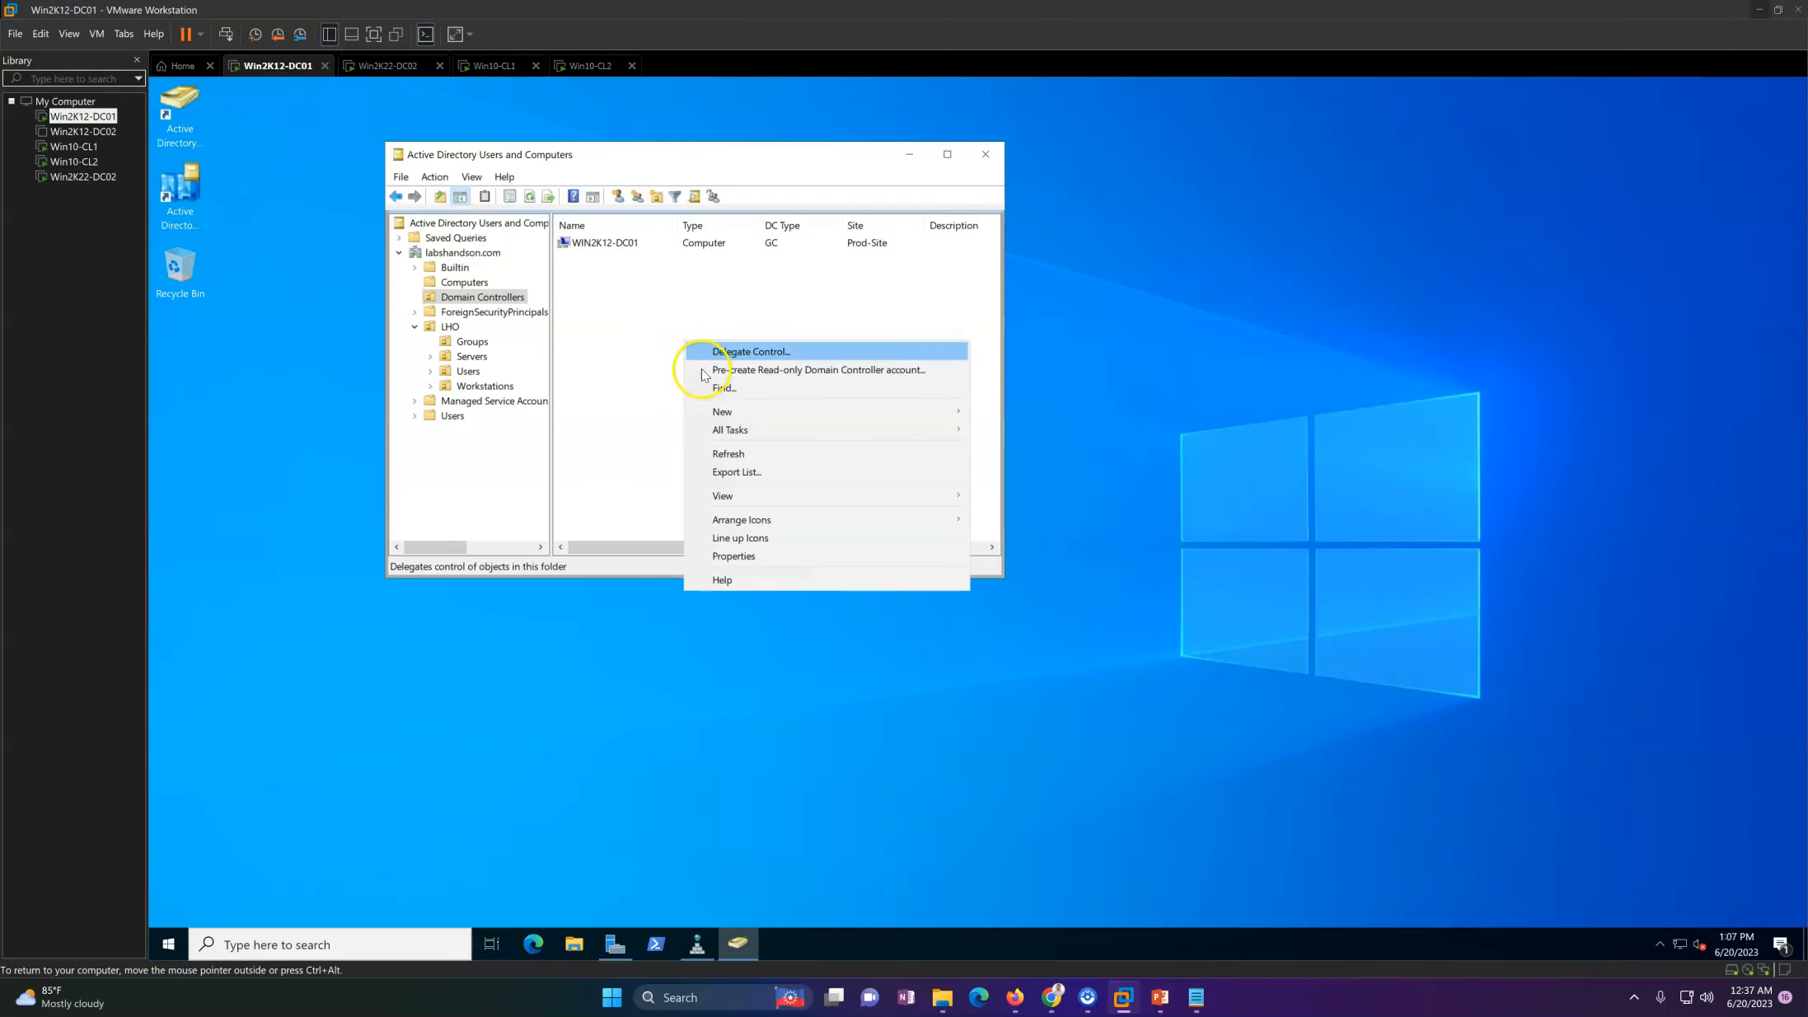
pyautogui.click(730, 454)
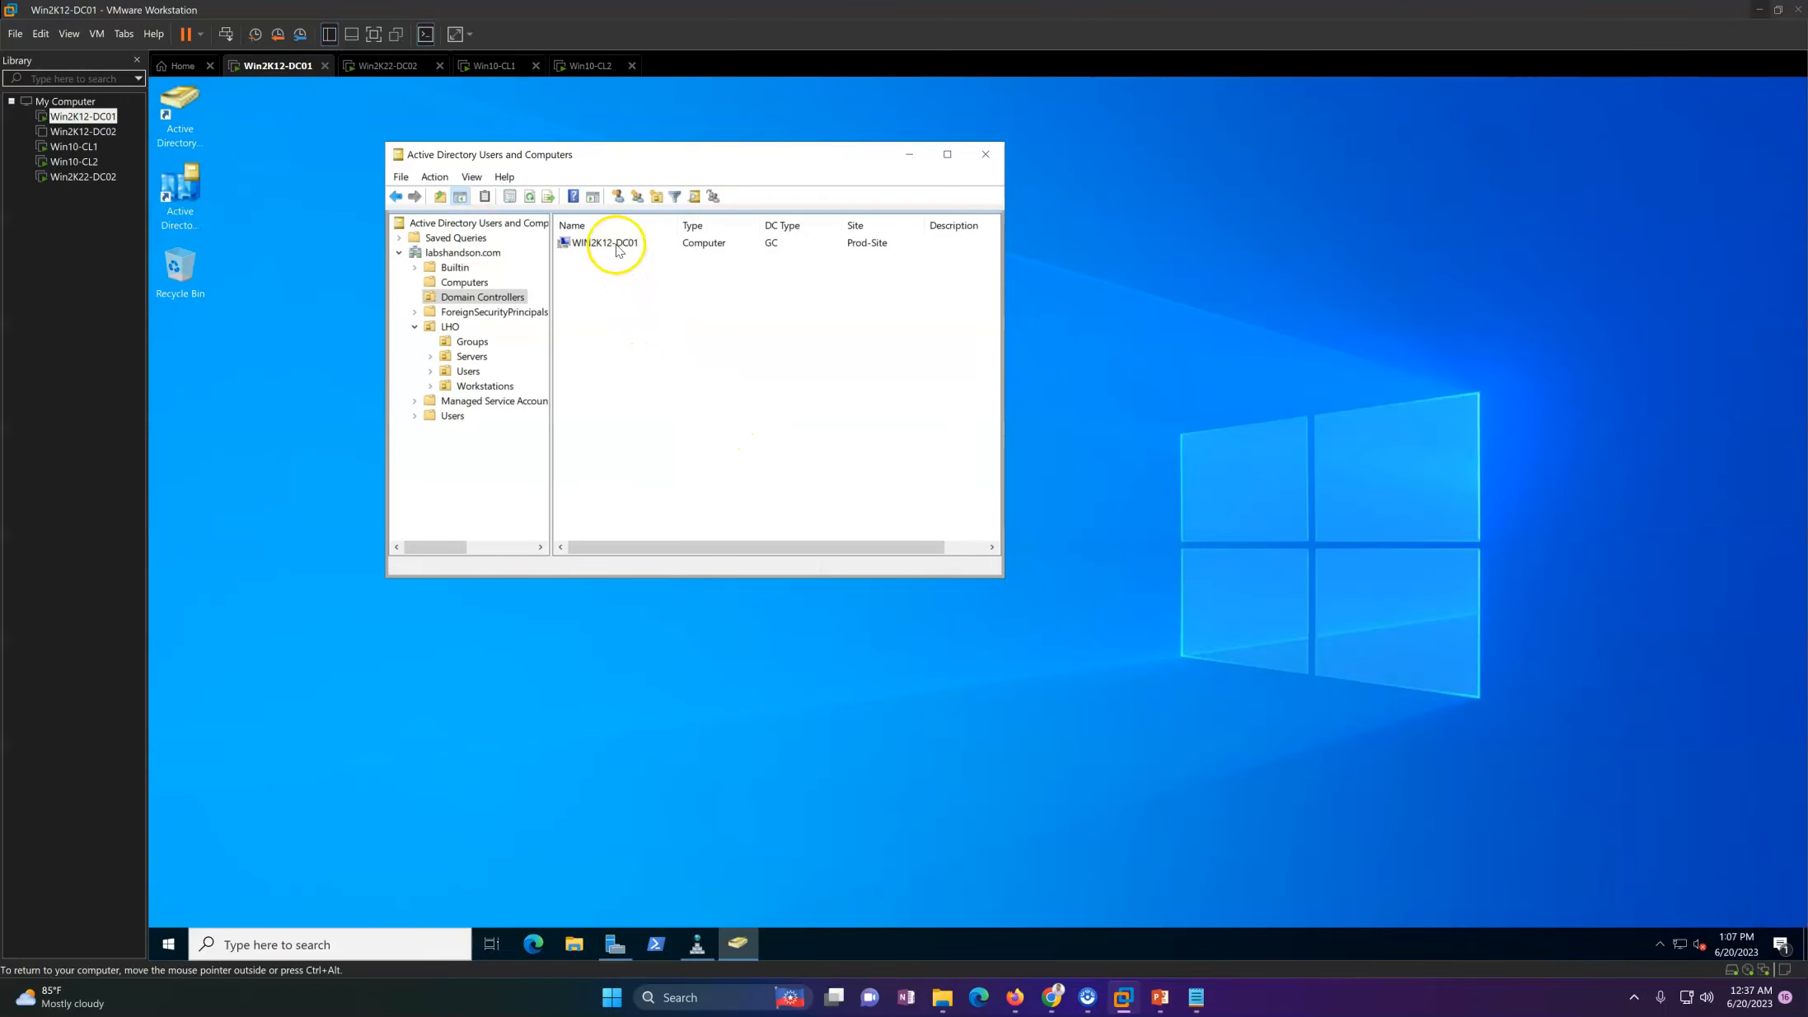
pyautogui.click(618, 249)
pyautogui.click(633, 295)
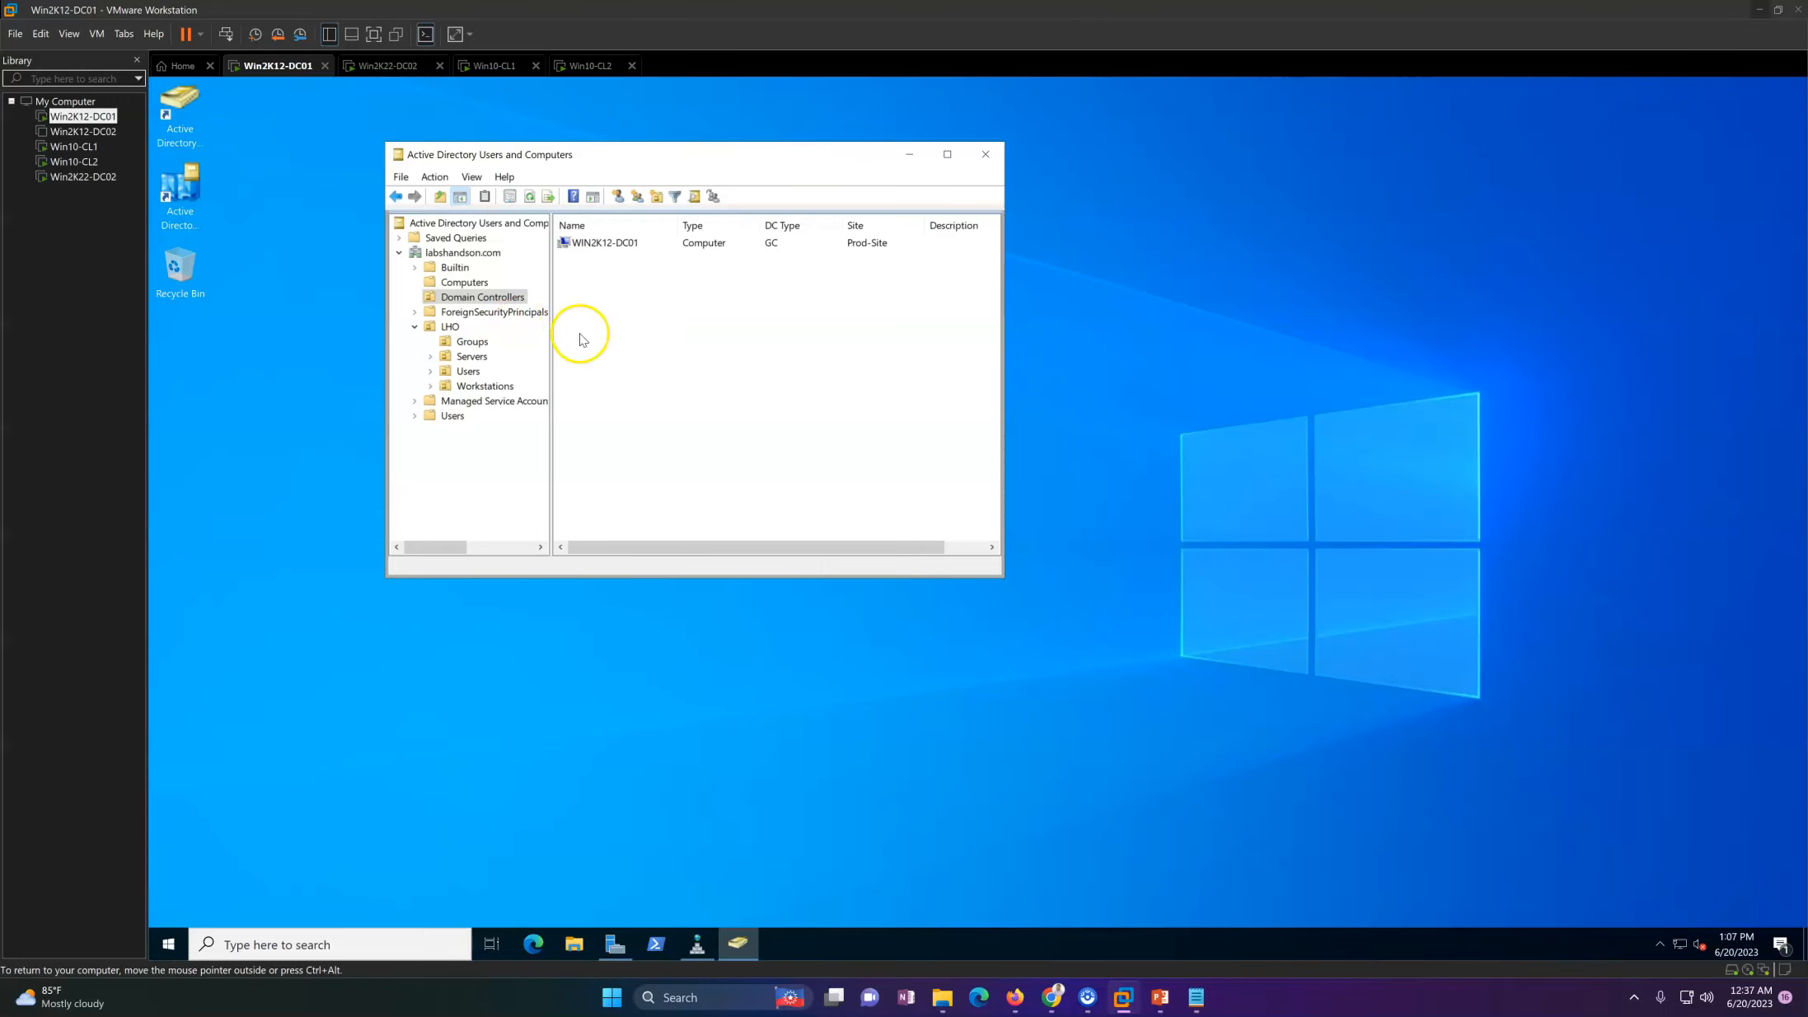
pyautogui.rightClick(691, 321)
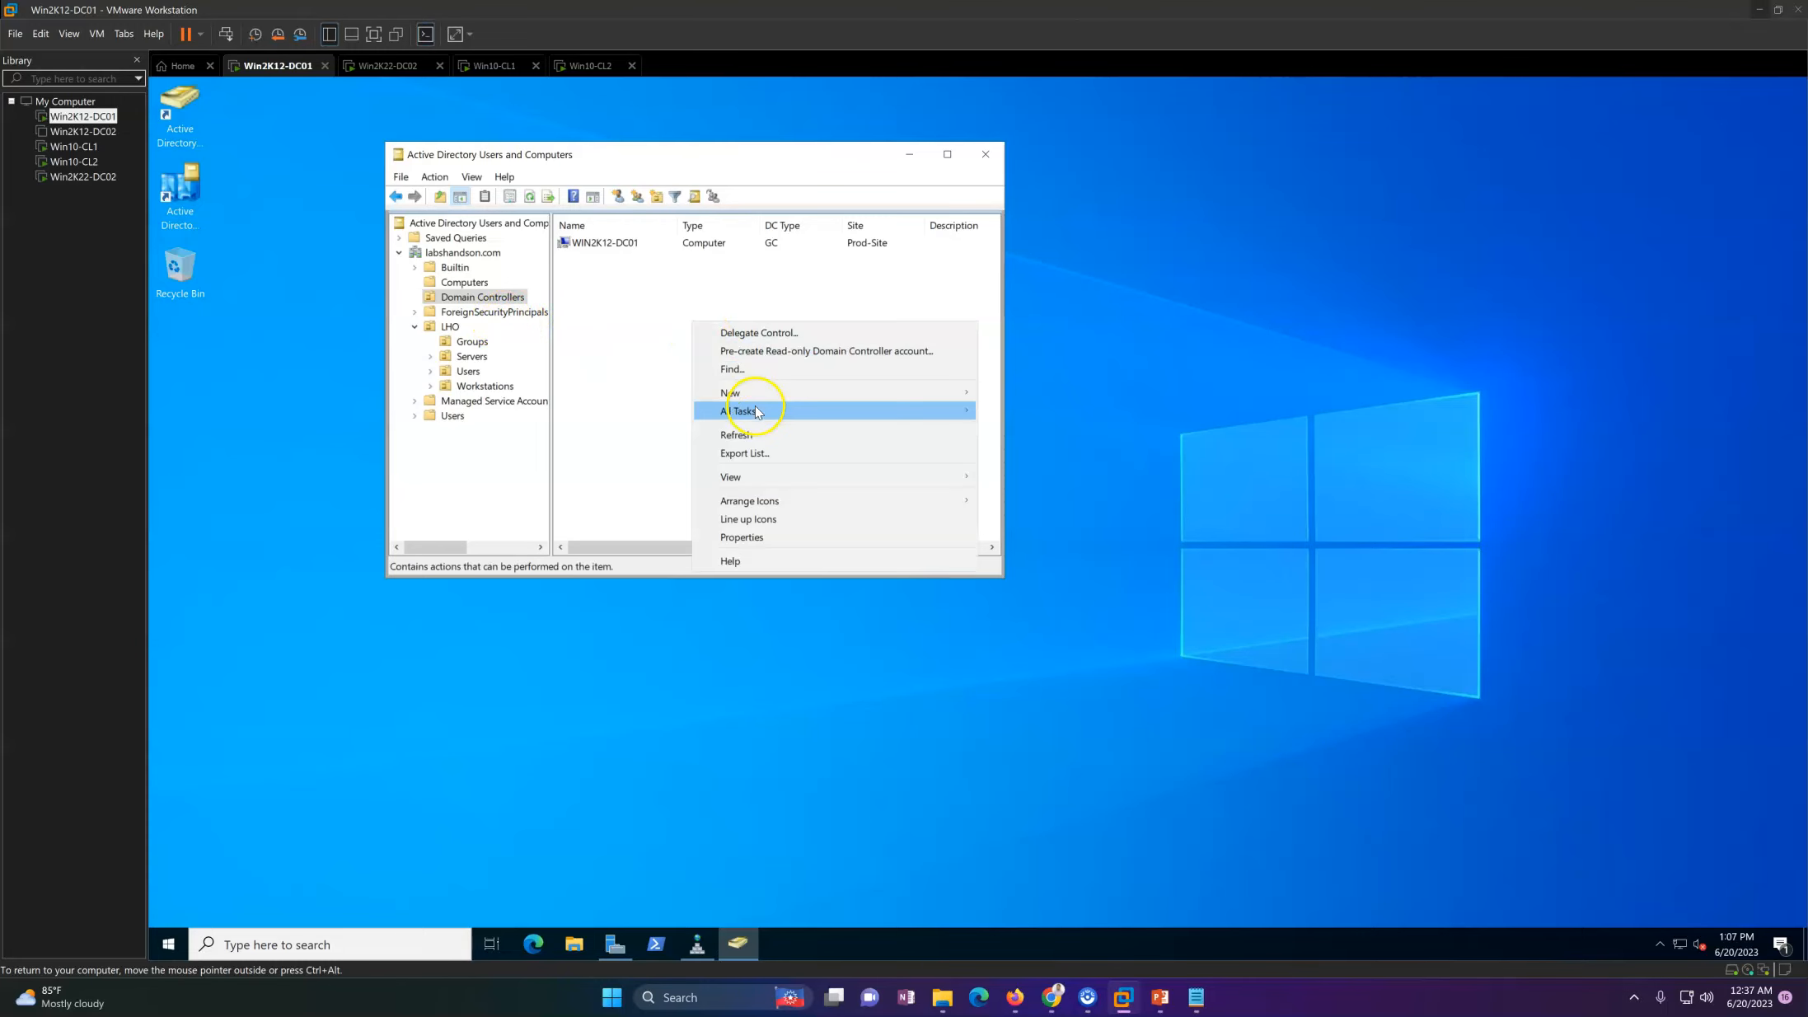
# Step: Refresh the Computers container of labshandson.com and check it for the newly joined server
pyautogui.click(464, 282)
pyautogui.rightClick(694, 364)
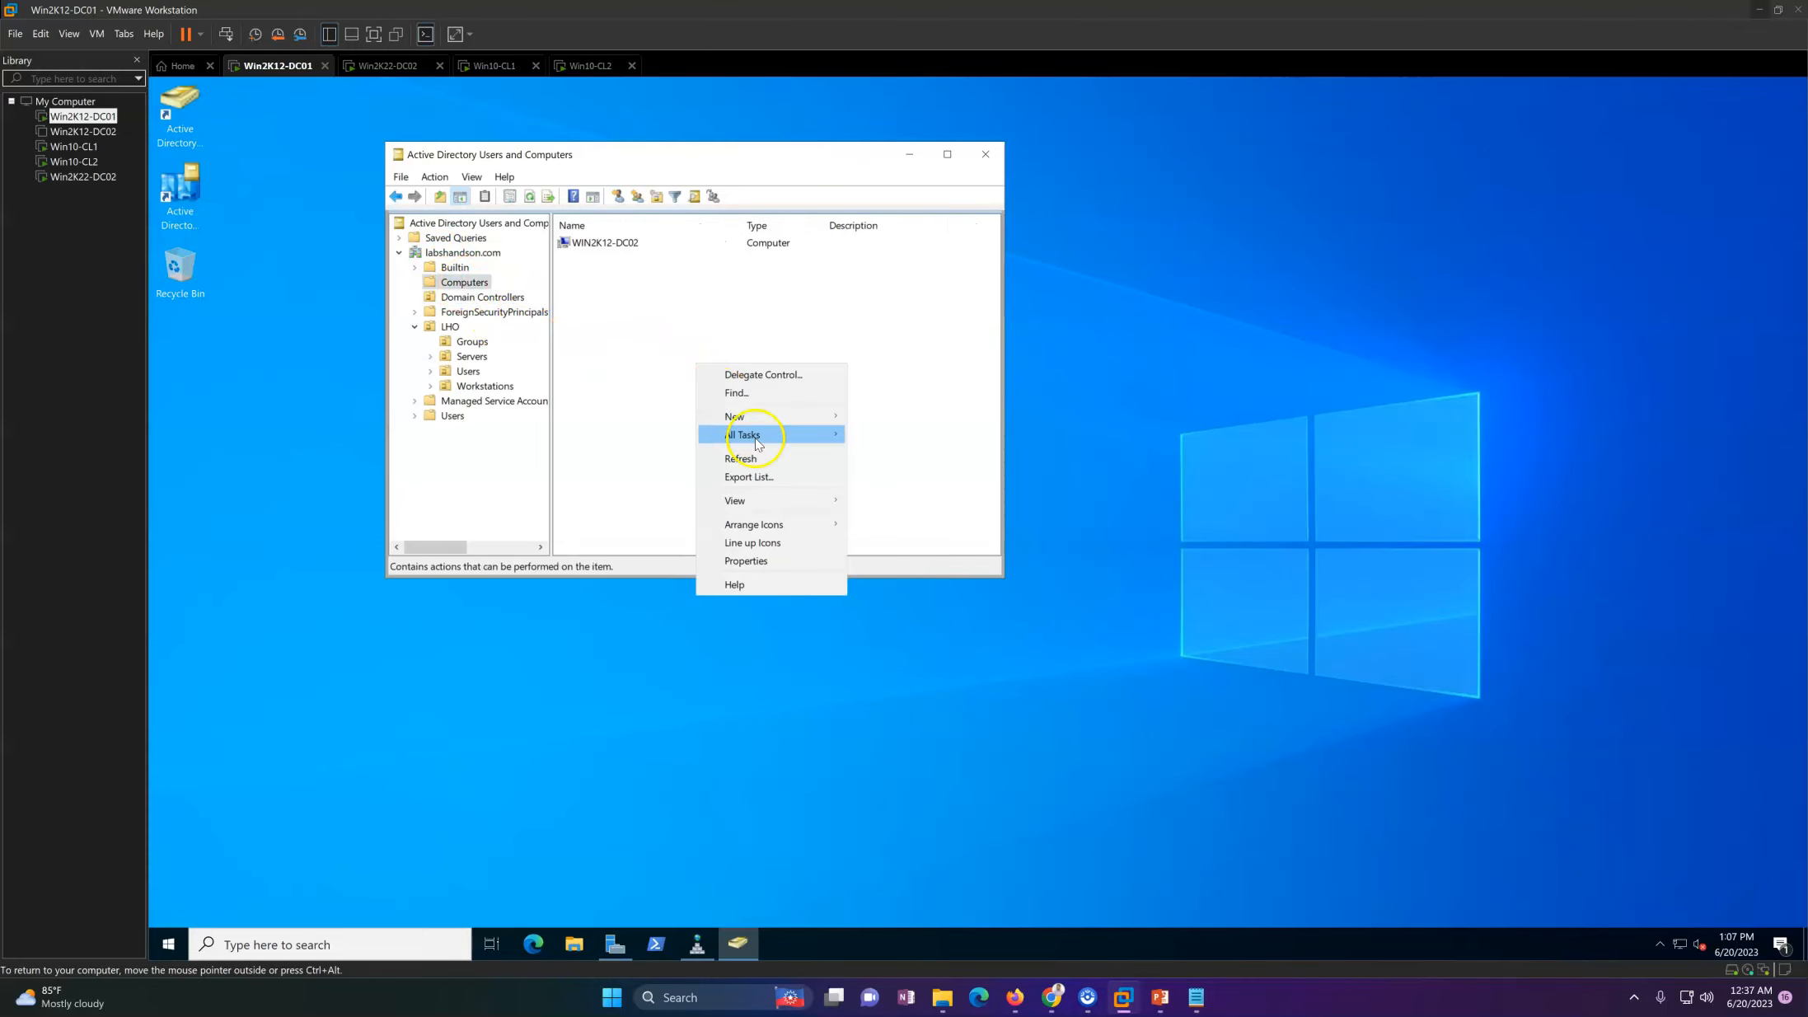
pyautogui.click(741, 458)
pyautogui.click(620, 261)
pyautogui.click(706, 476)
# Step: Open Active Directory Sites and Services and minimise Active Directory Users and Computers
pyautogui.click(666, 775)
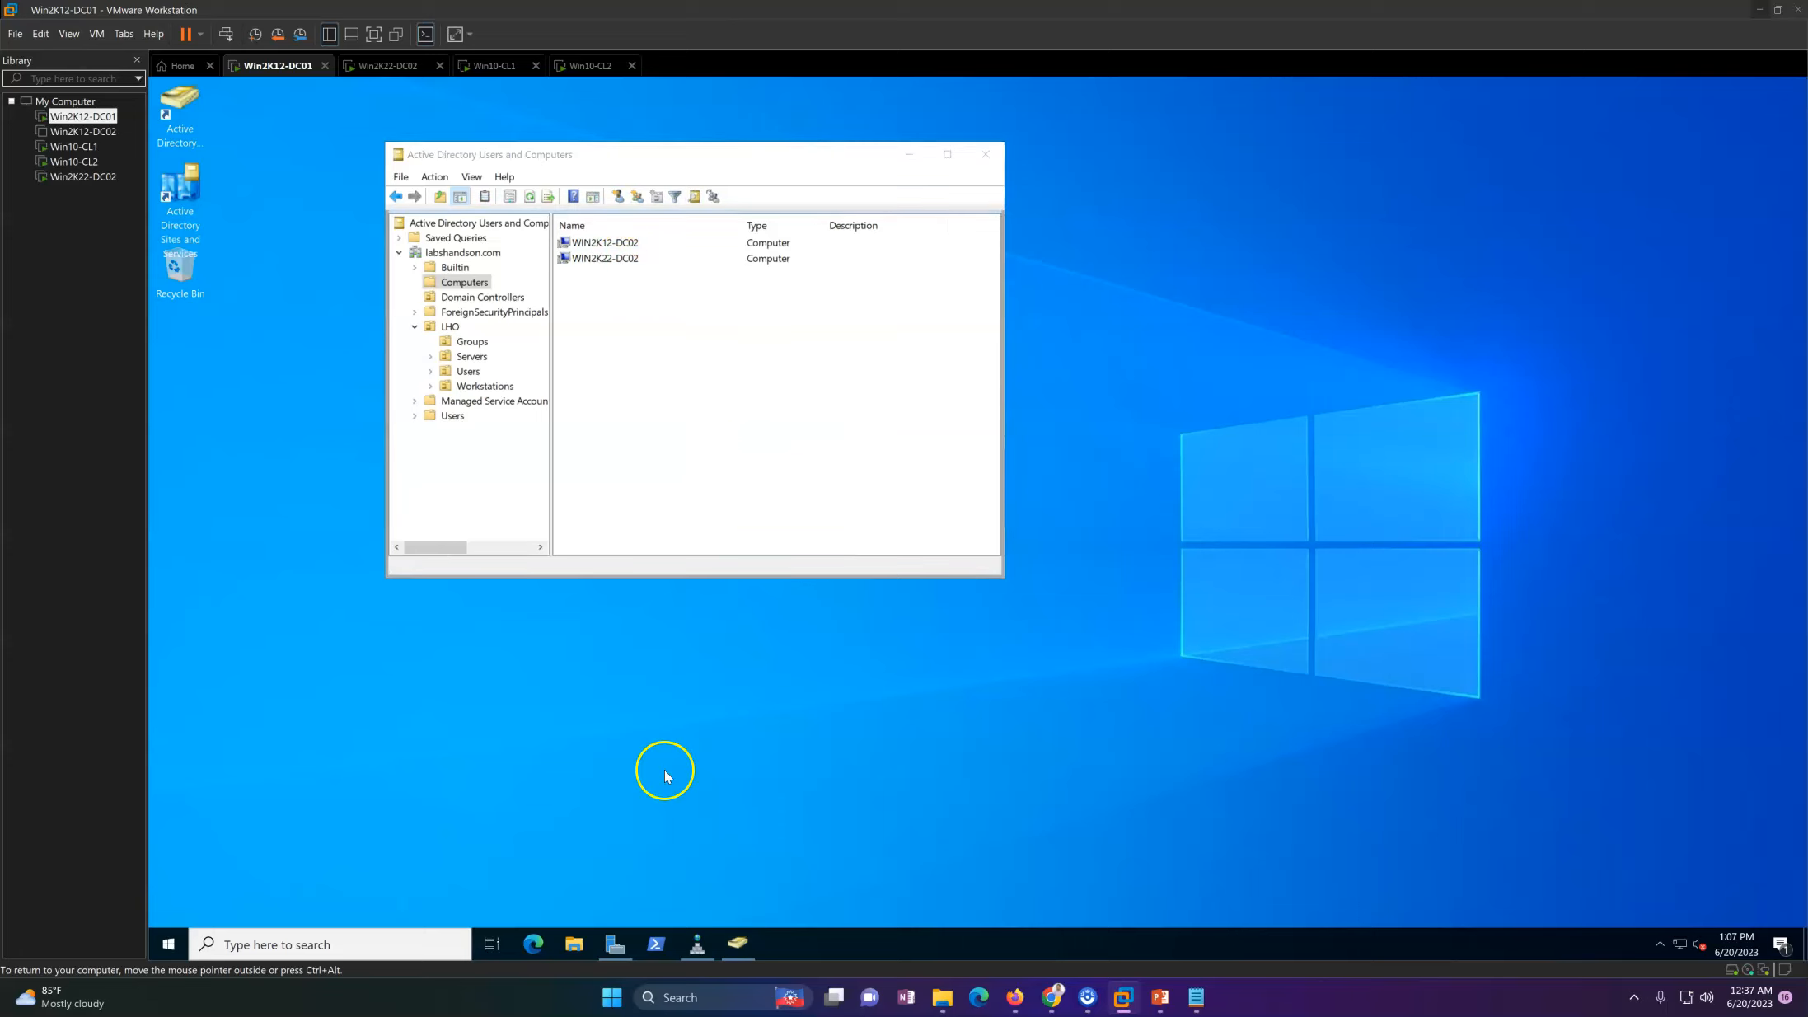
pyautogui.press('super')
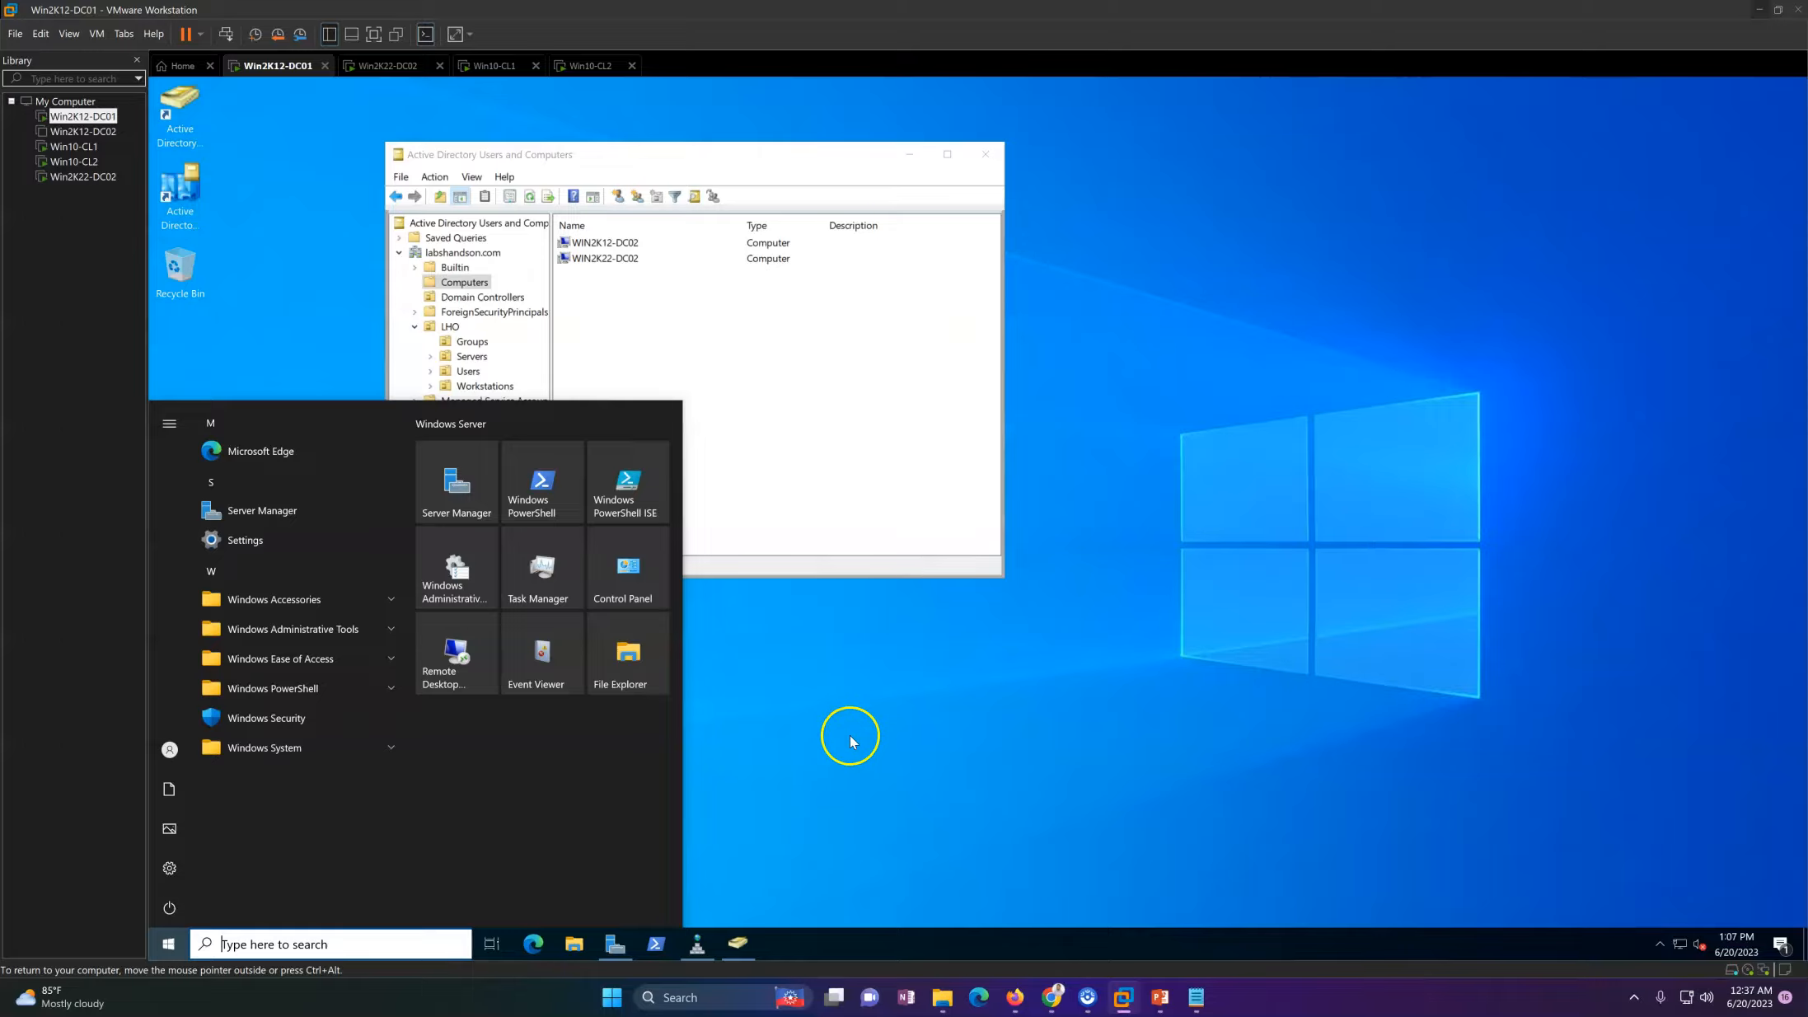
pyautogui.click(850, 740)
pyautogui.click(200, 202)
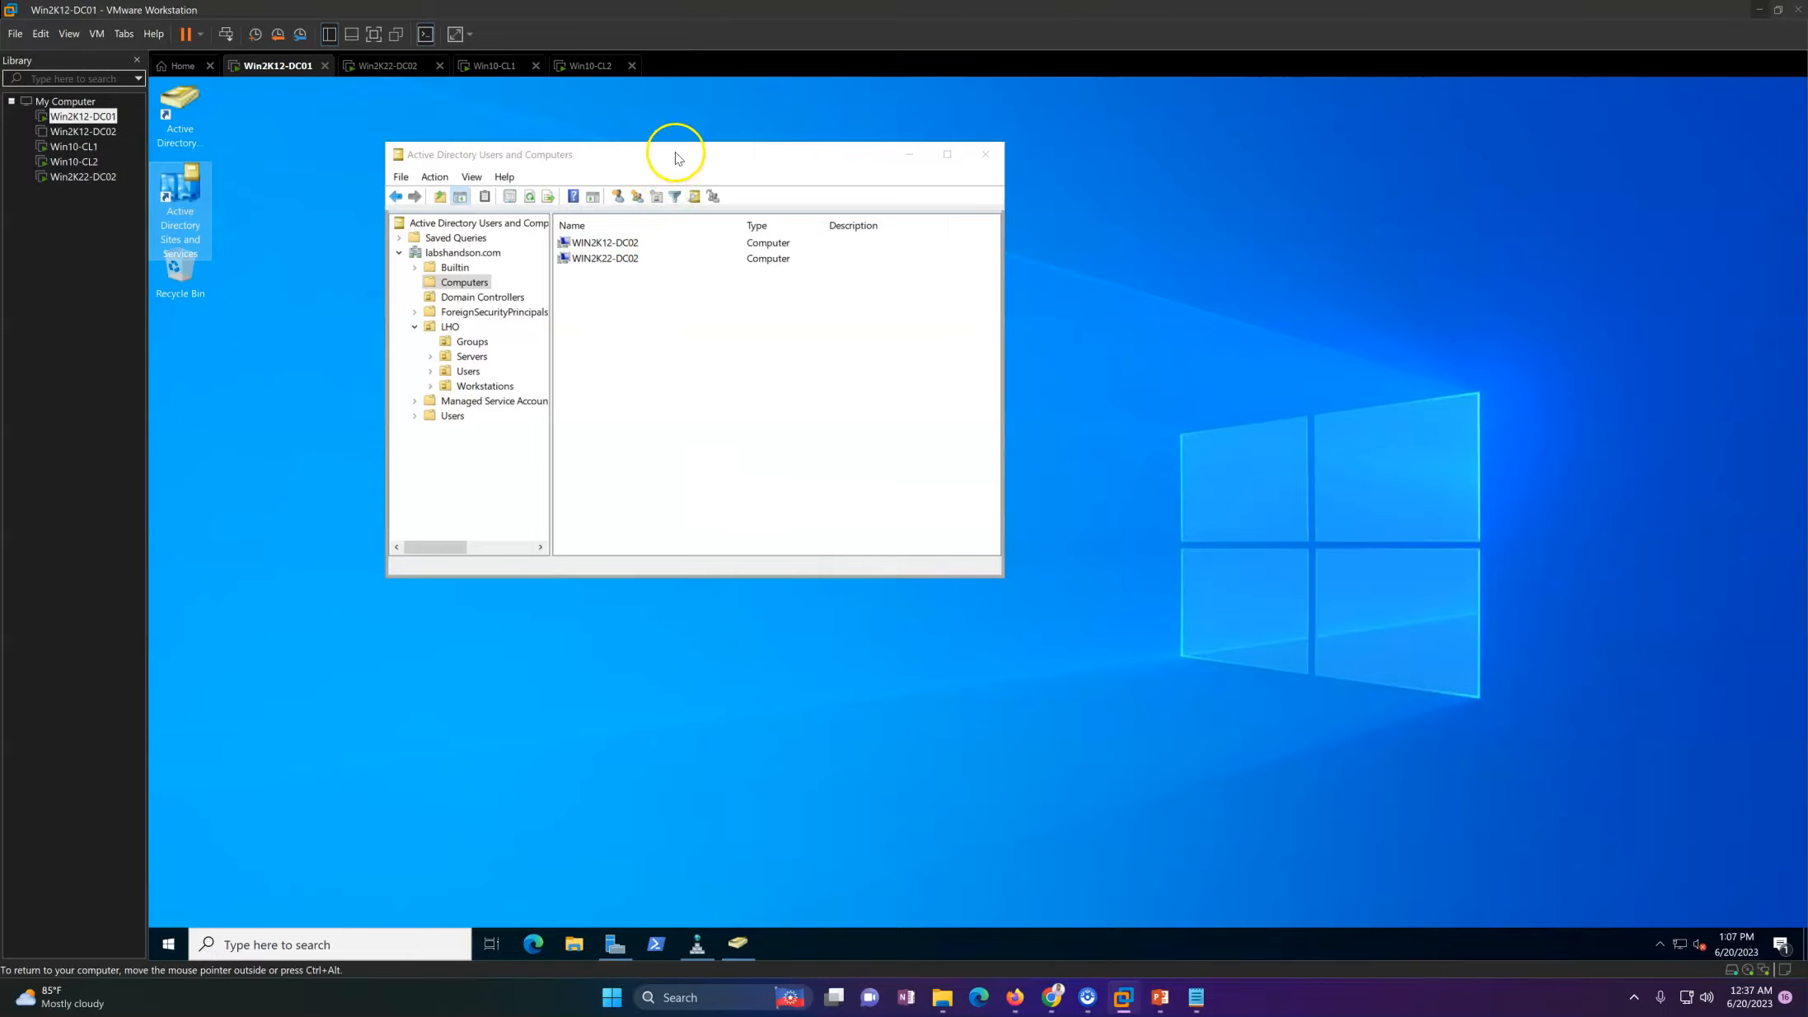
pyautogui.moveTo(676, 156); pyautogui.dragTo(796, 161)
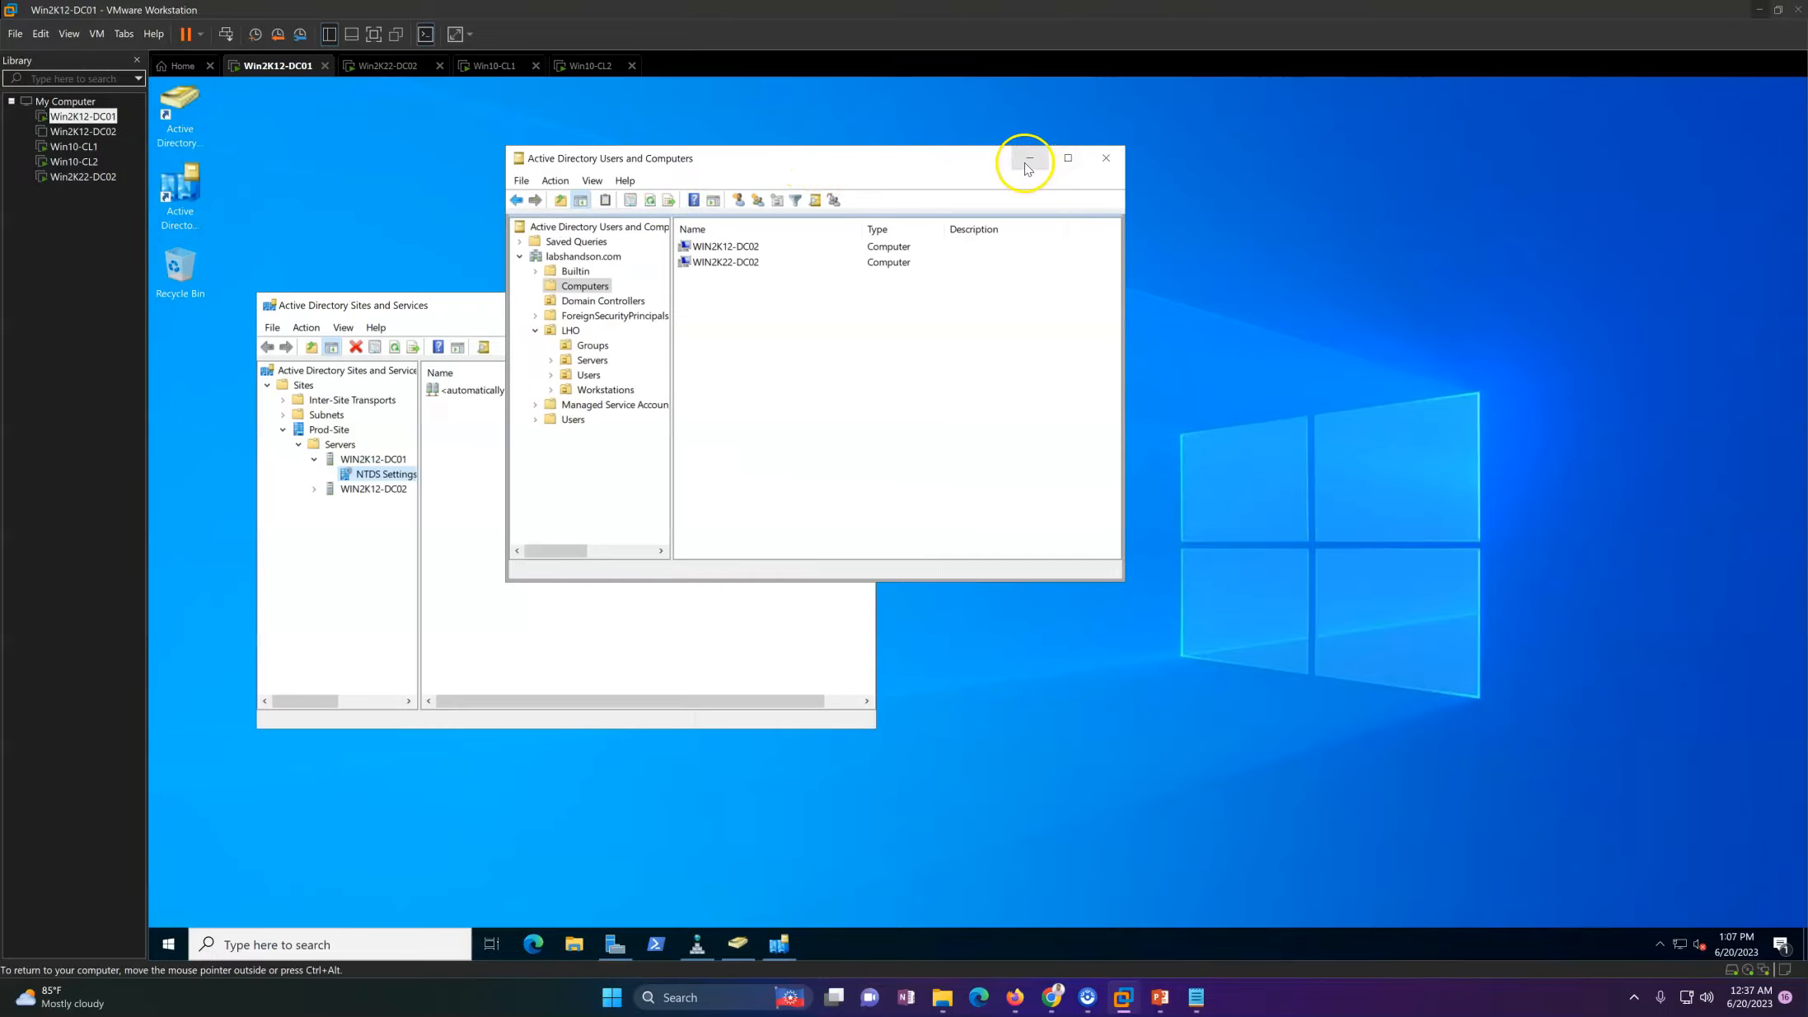
pyautogui.click(1030, 159)
# Step: Delete the WIN2K12-DC02 server object from Prod-Site's Servers container and refresh the list
pyautogui.click(375, 489)
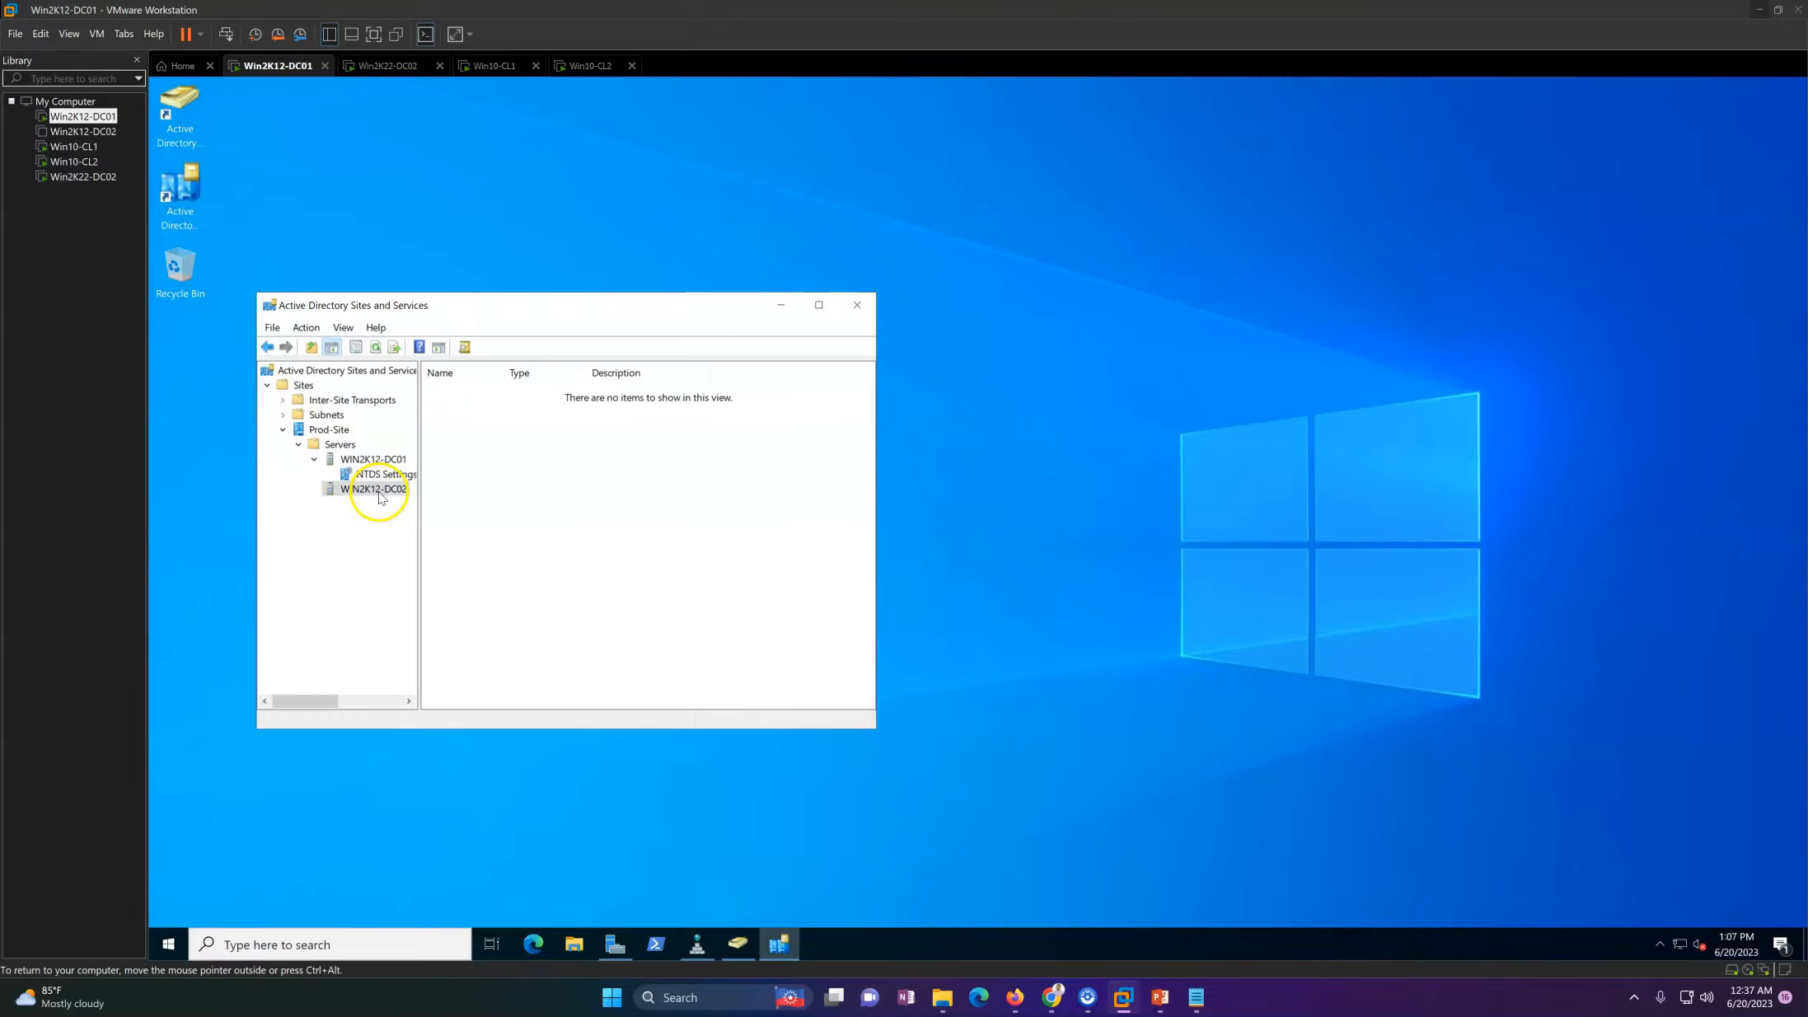
pyautogui.rightClick(368, 494)
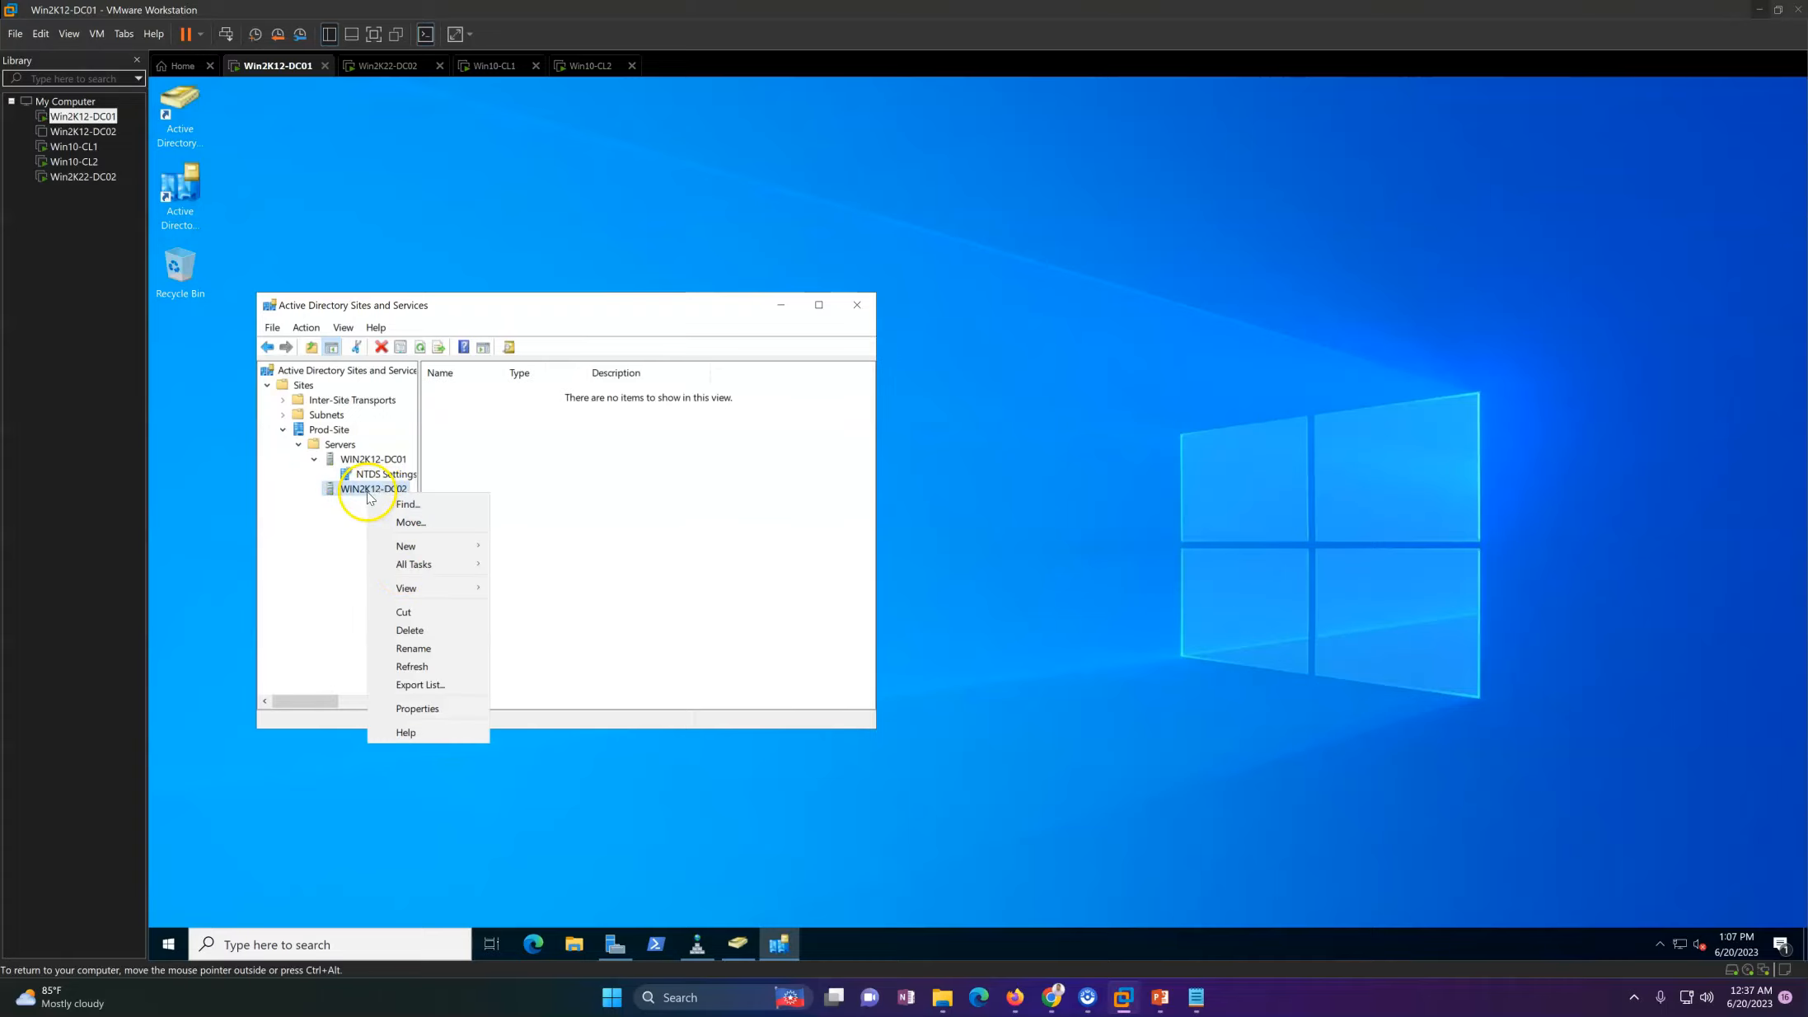
pyautogui.click(404, 628)
pyautogui.click(1018, 641)
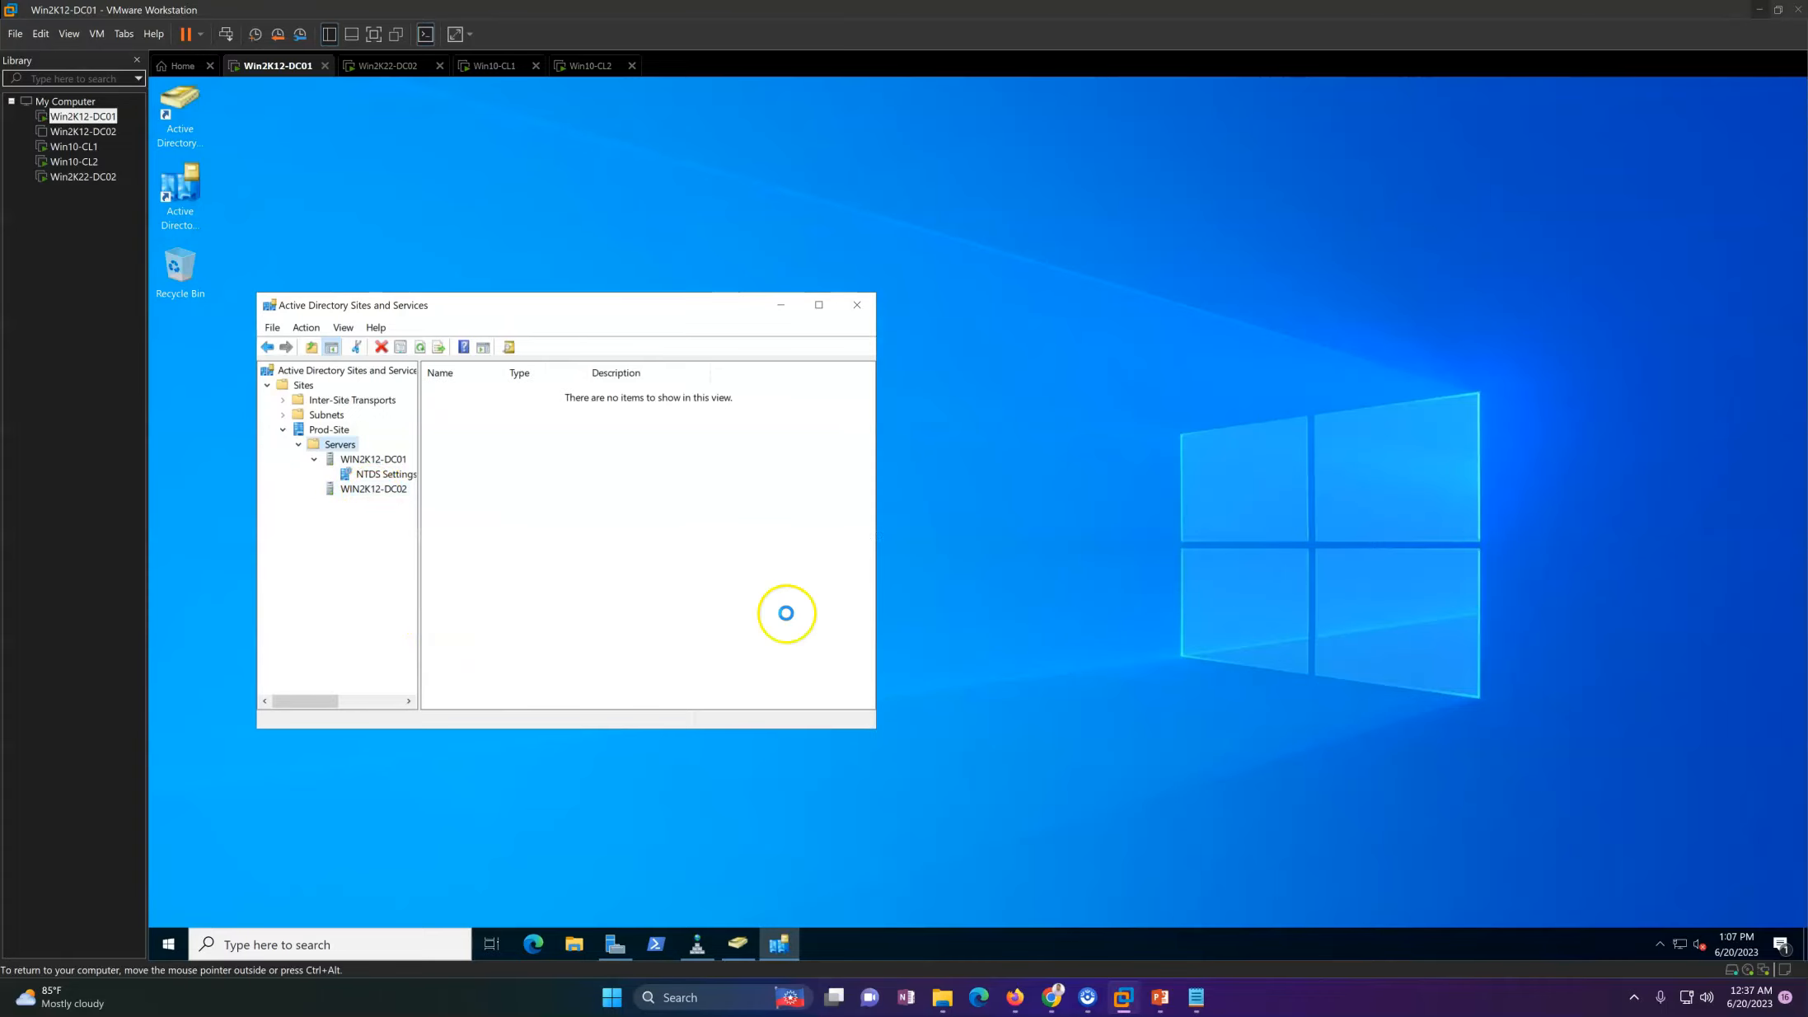
pyautogui.rightClick(568, 500)
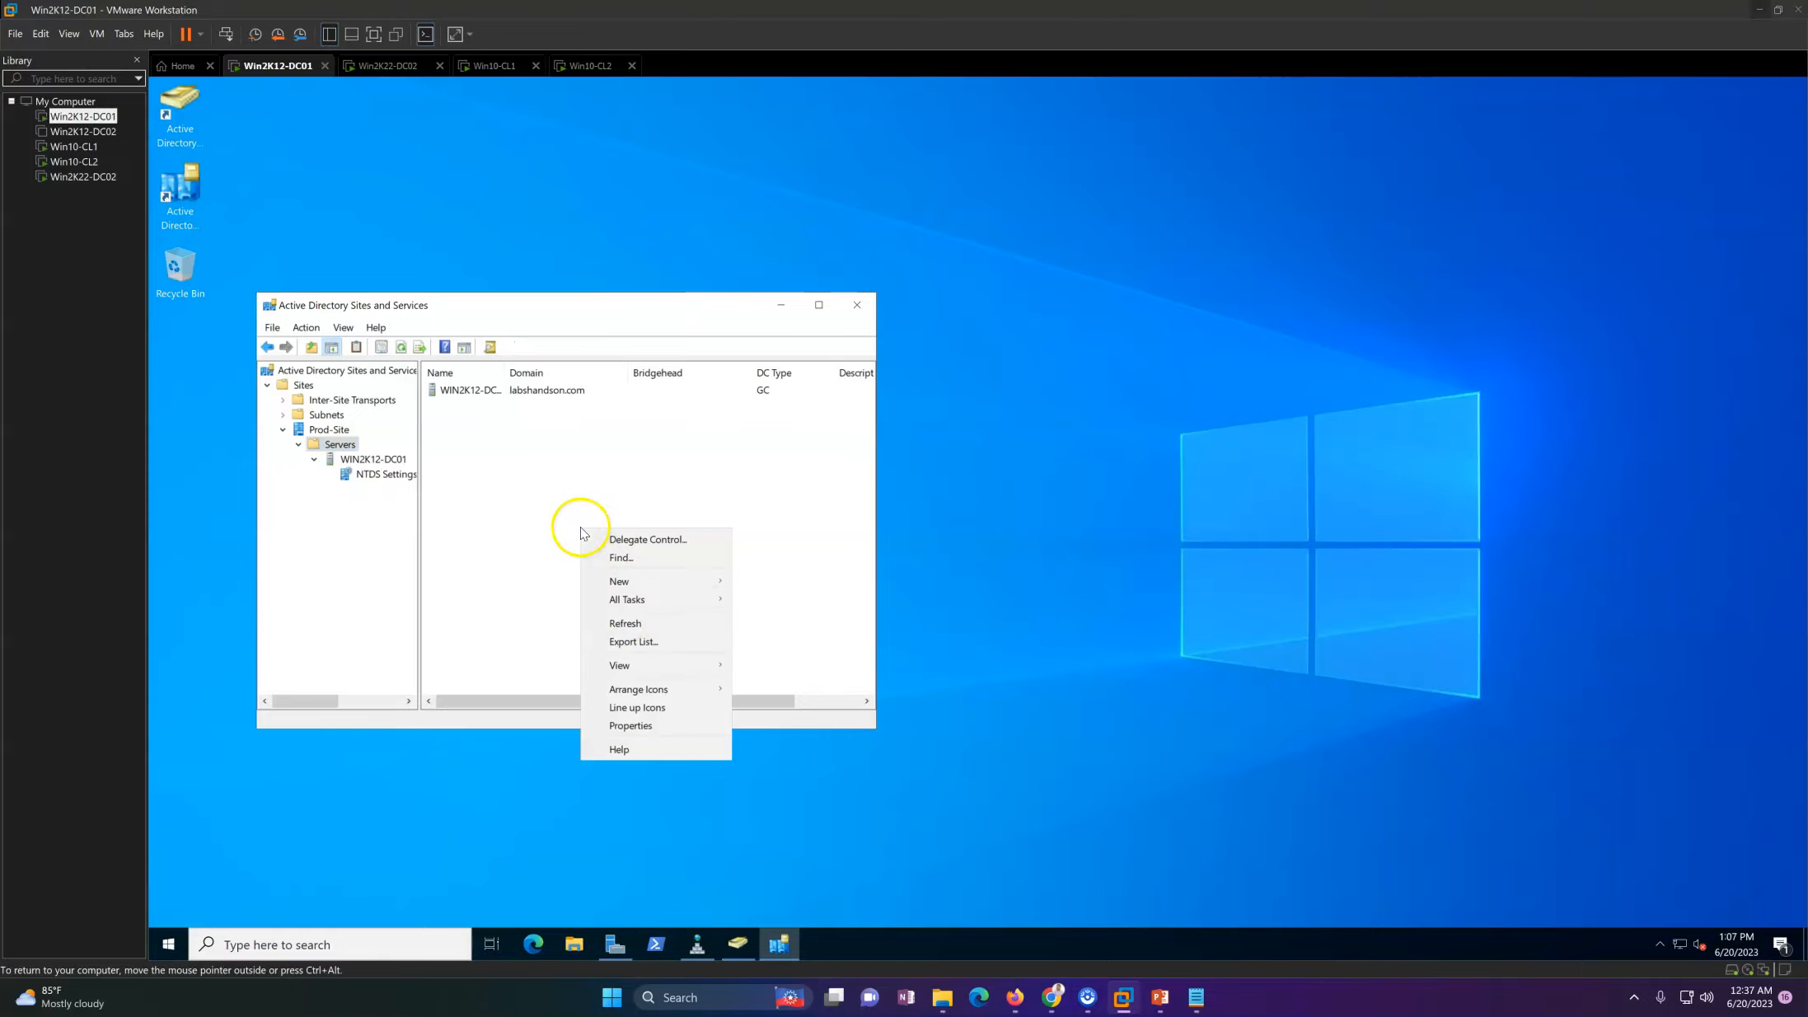
pyautogui.click(606, 620)
# Step: Examine the NTDS Settings connections under the WIN2K12-DC01 server in Prod-Site
pyautogui.click(370, 459)
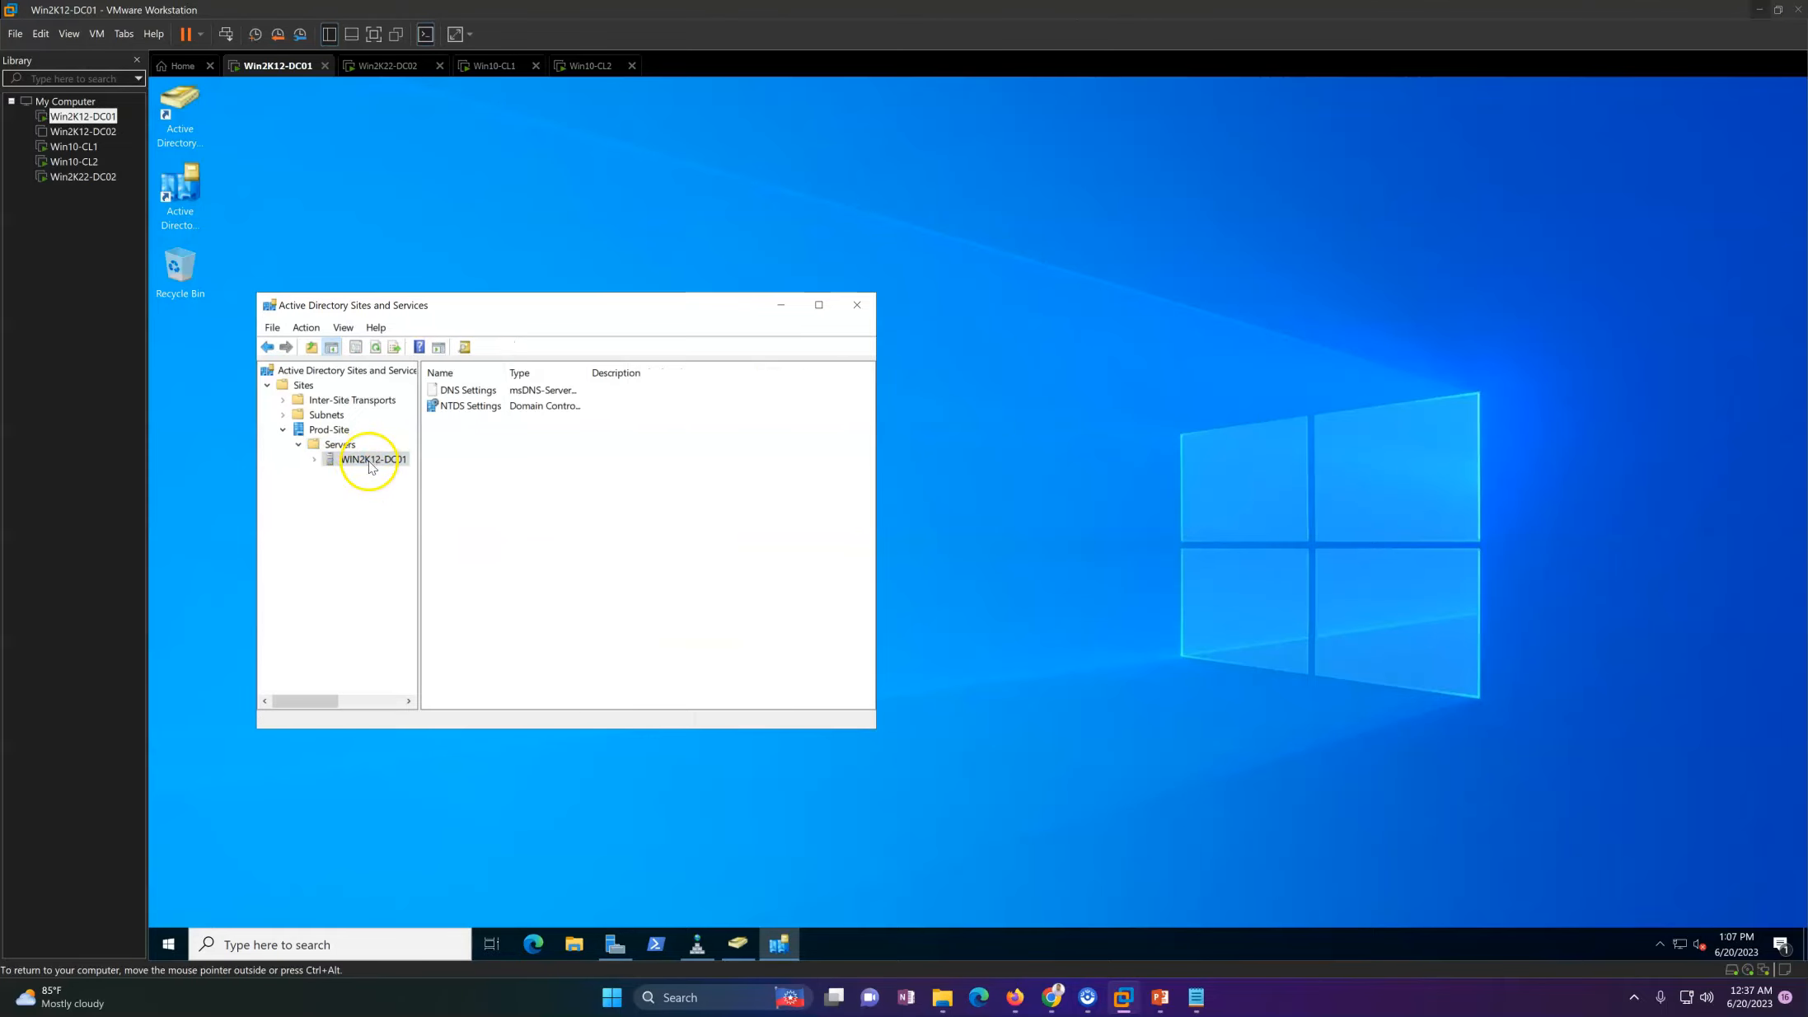
pyautogui.doubleClick(354, 464)
pyautogui.click(377, 474)
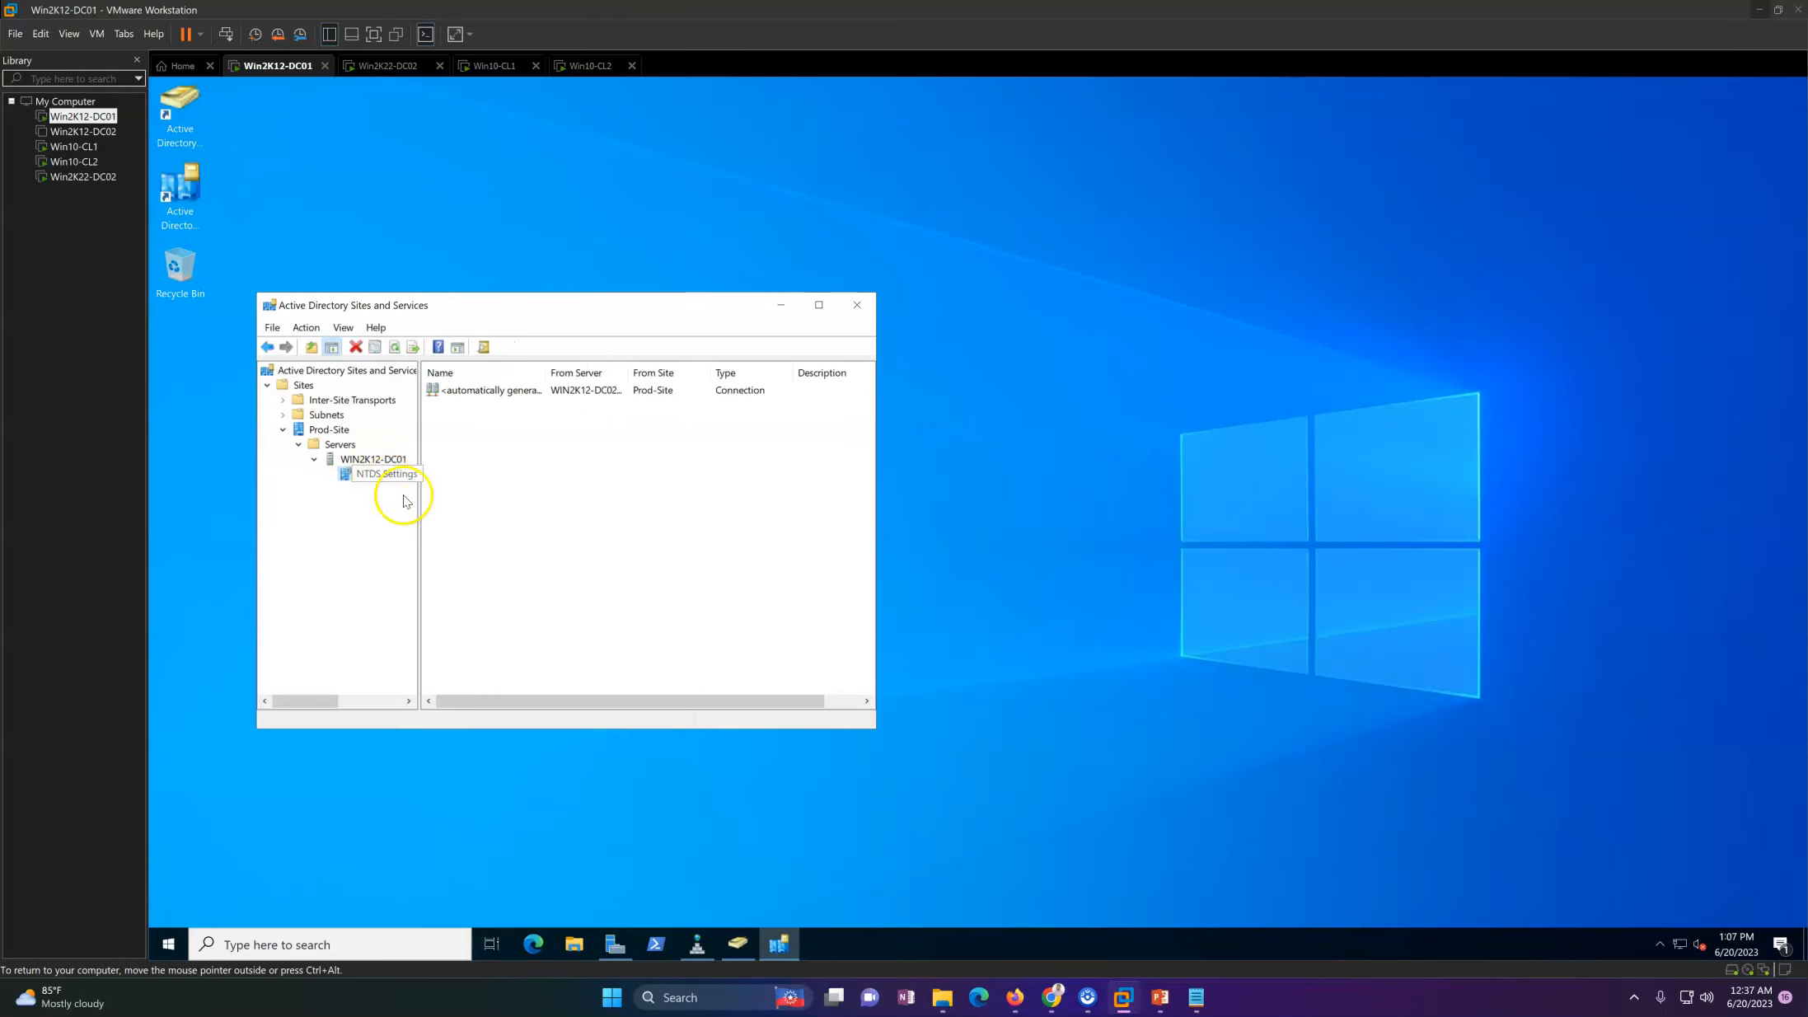
# Step: Switch to the restarted Win2K22-DC02 machine and sign in as Administrator with the account password
pyautogui.click(389, 66)
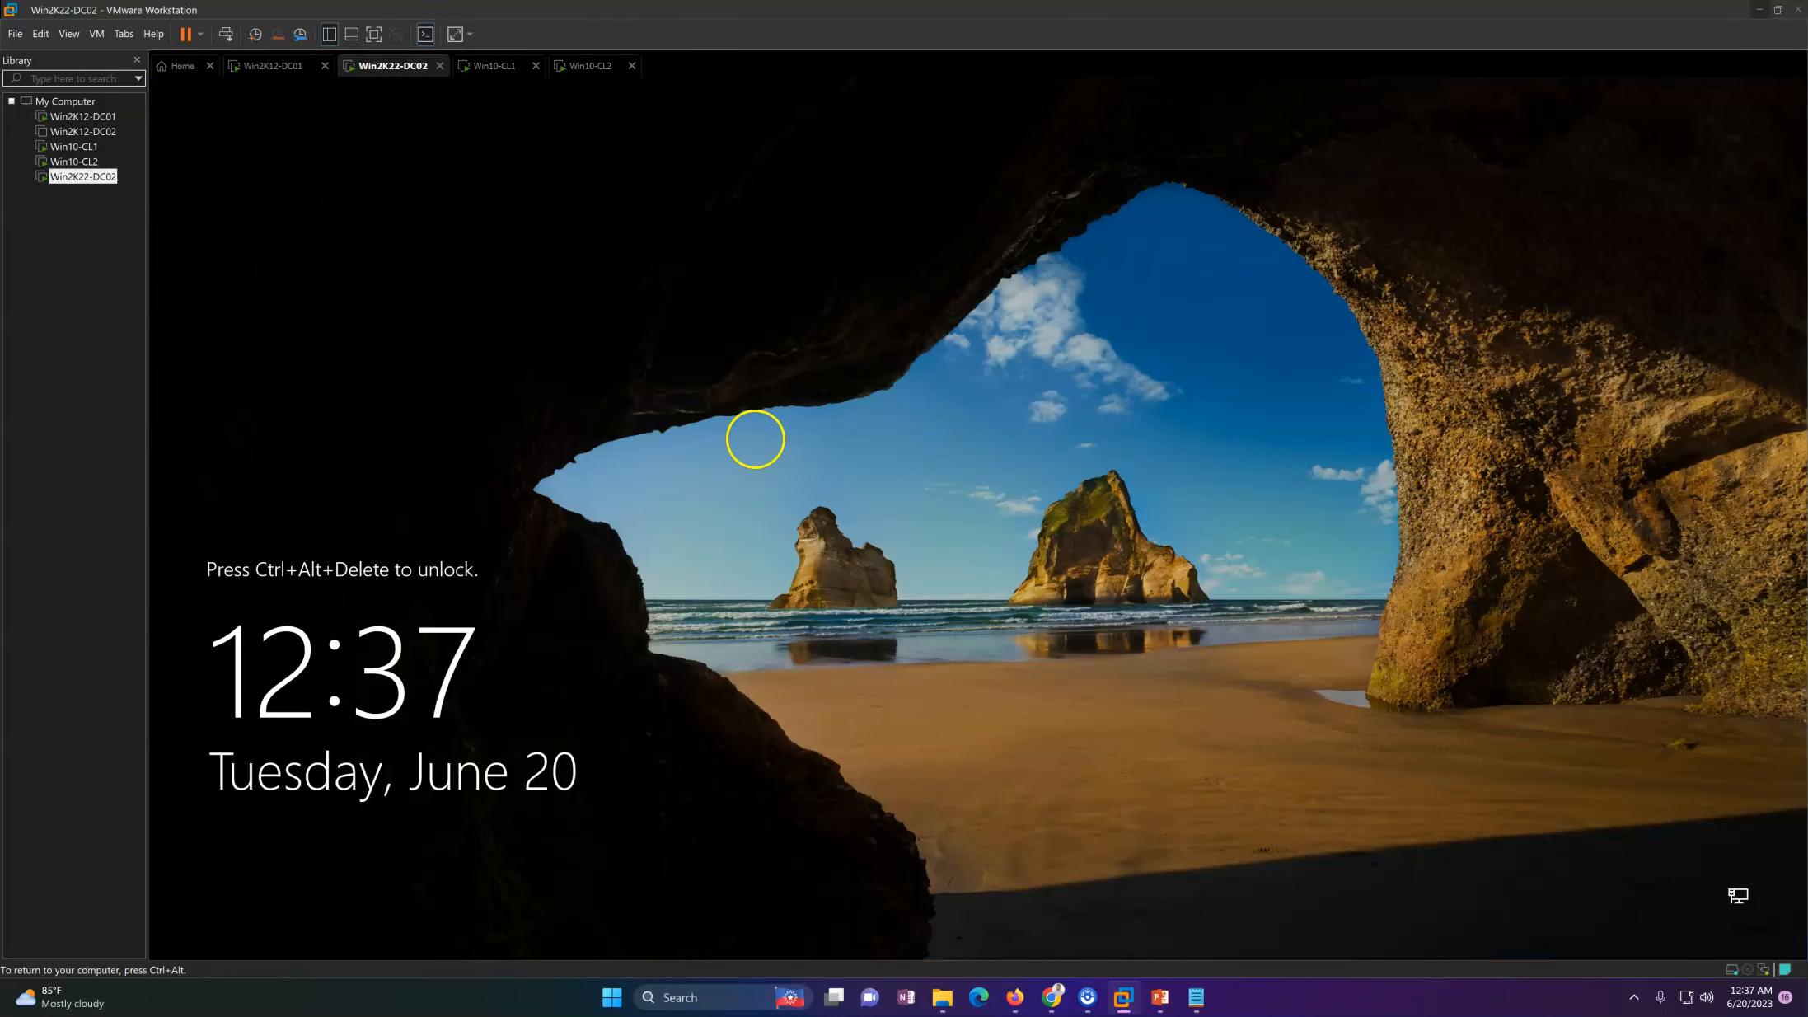
pyautogui.click(226, 34)
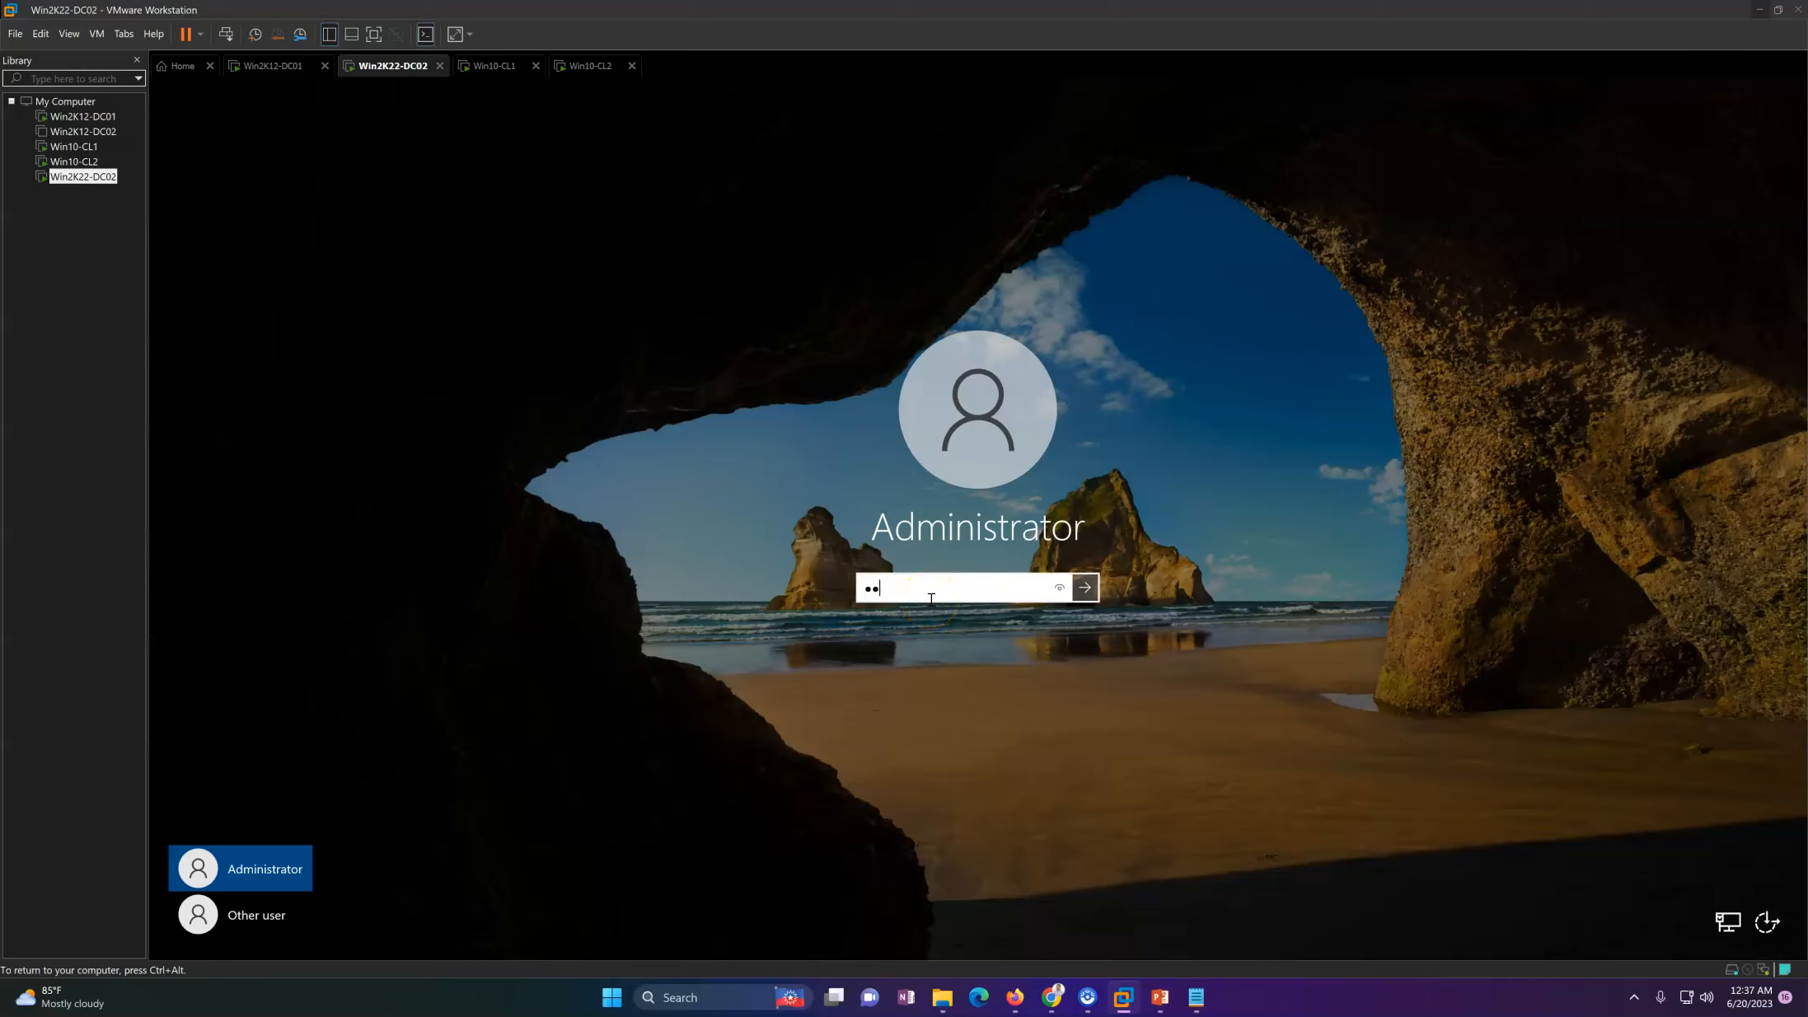
pyautogui.press('Return')
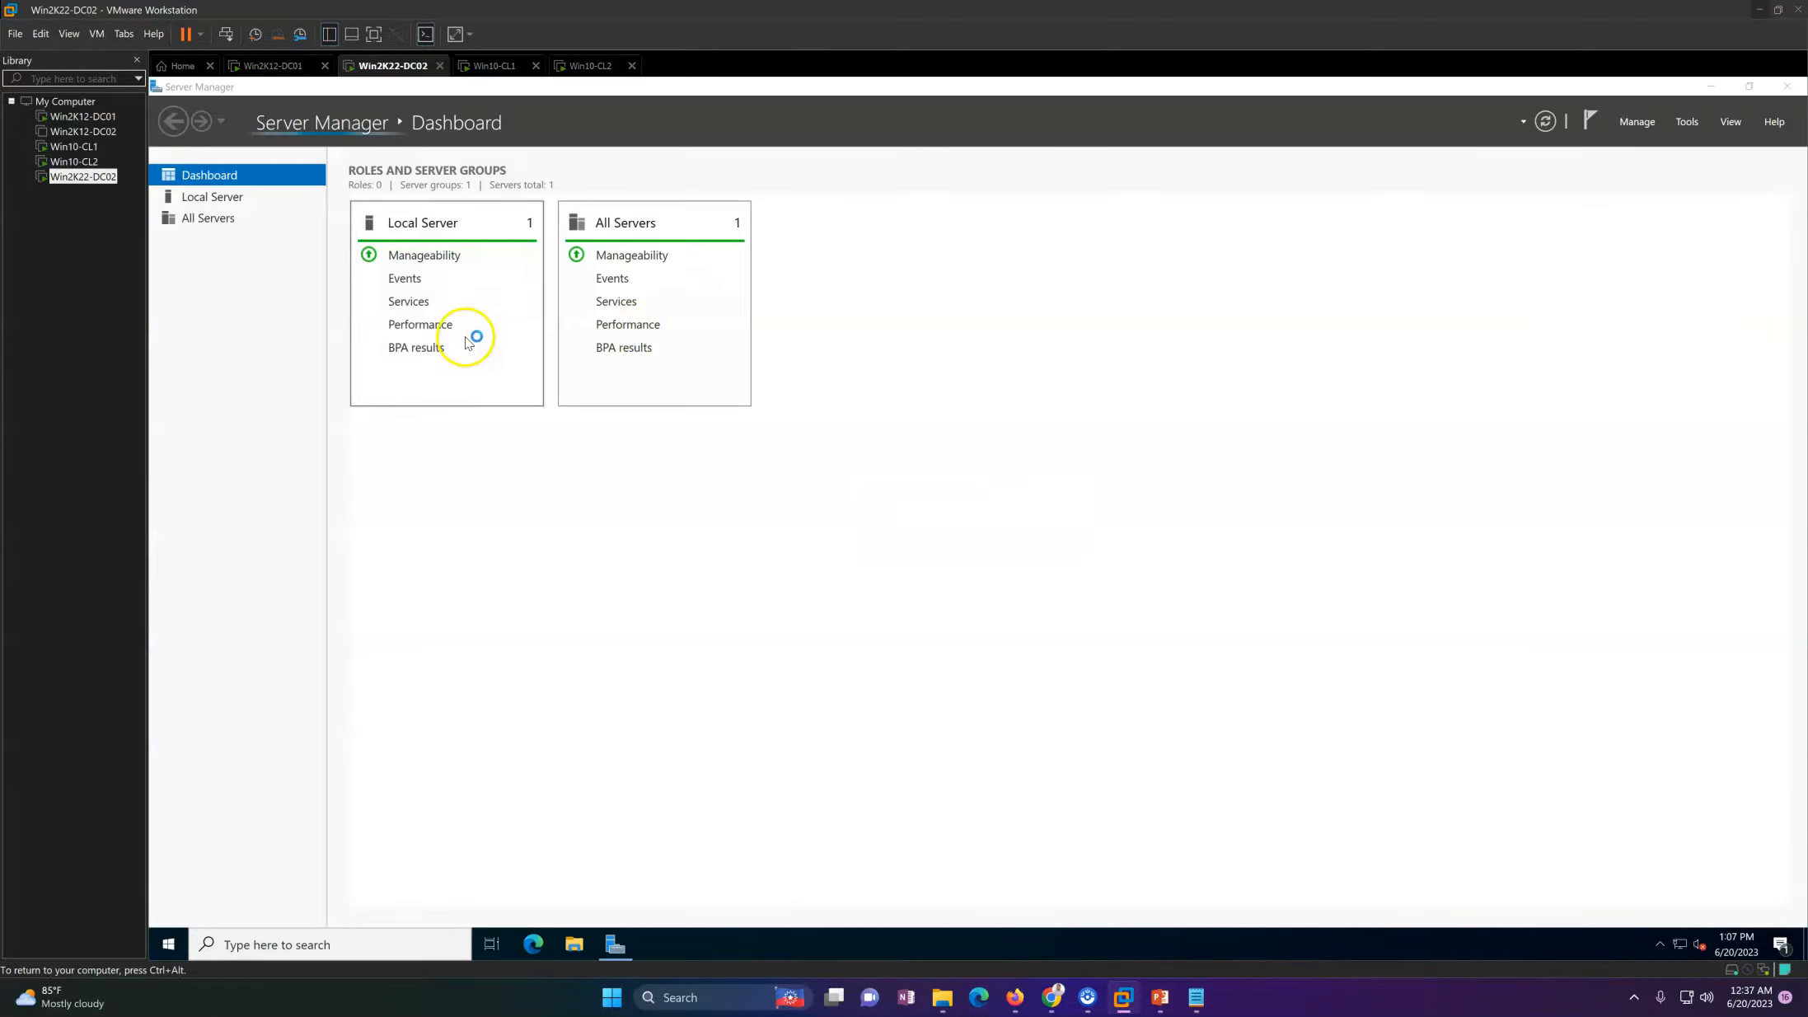
# Step: Try to start the Add Roles and Features Wizard and dismiss the resulting message
pyautogui.click(1635, 122)
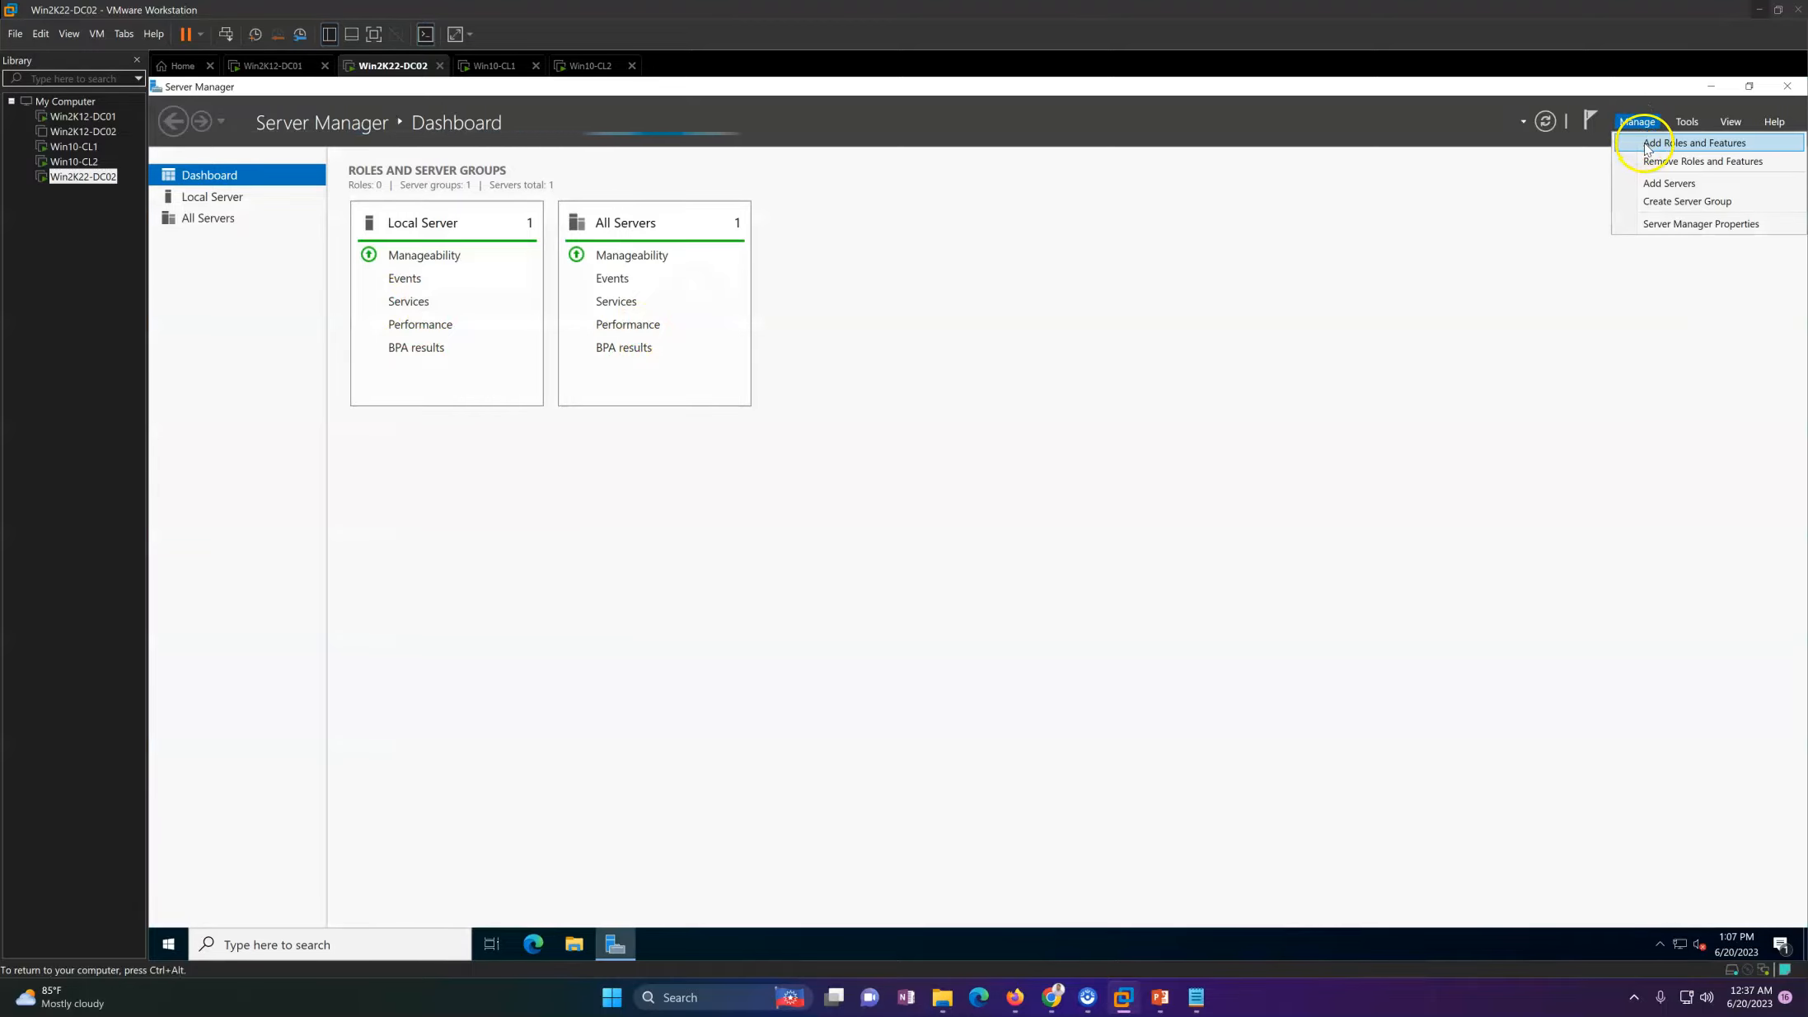
pyautogui.click(1645, 146)
pyautogui.click(1094, 565)
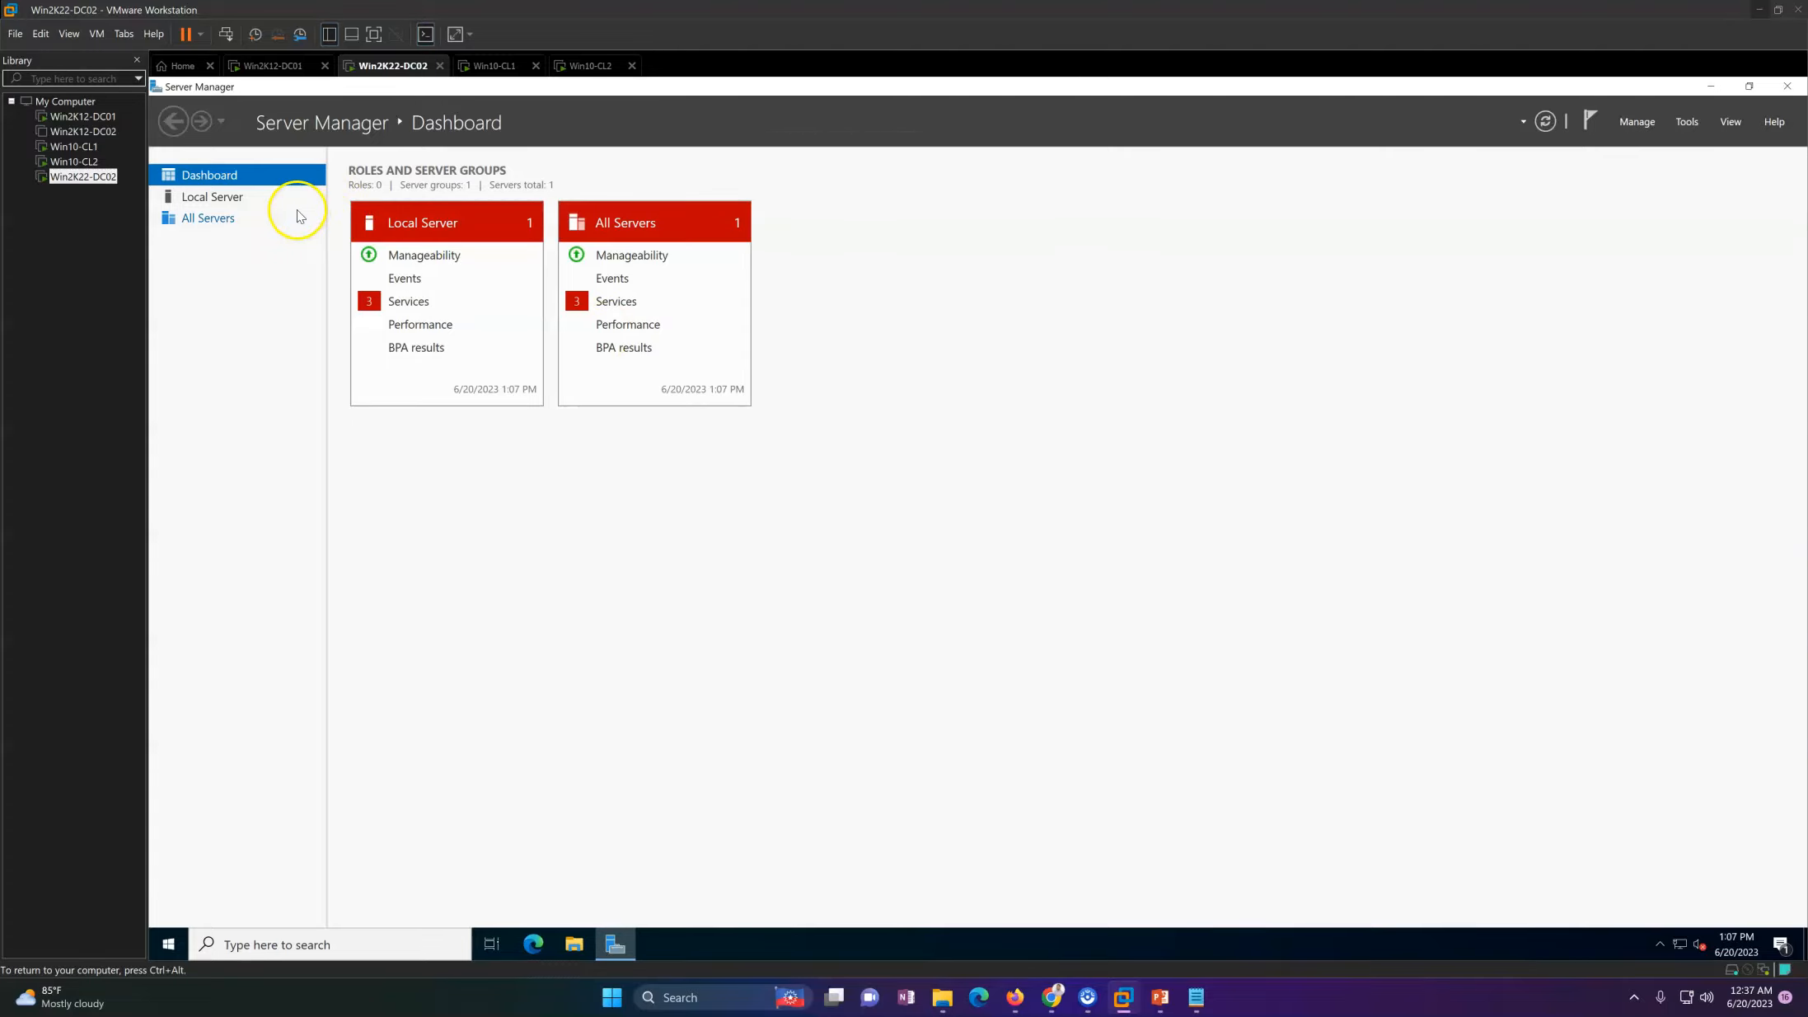
# Step: Start the stopped services in the All Servers services detail view and close the view
pyautogui.click(822, 299)
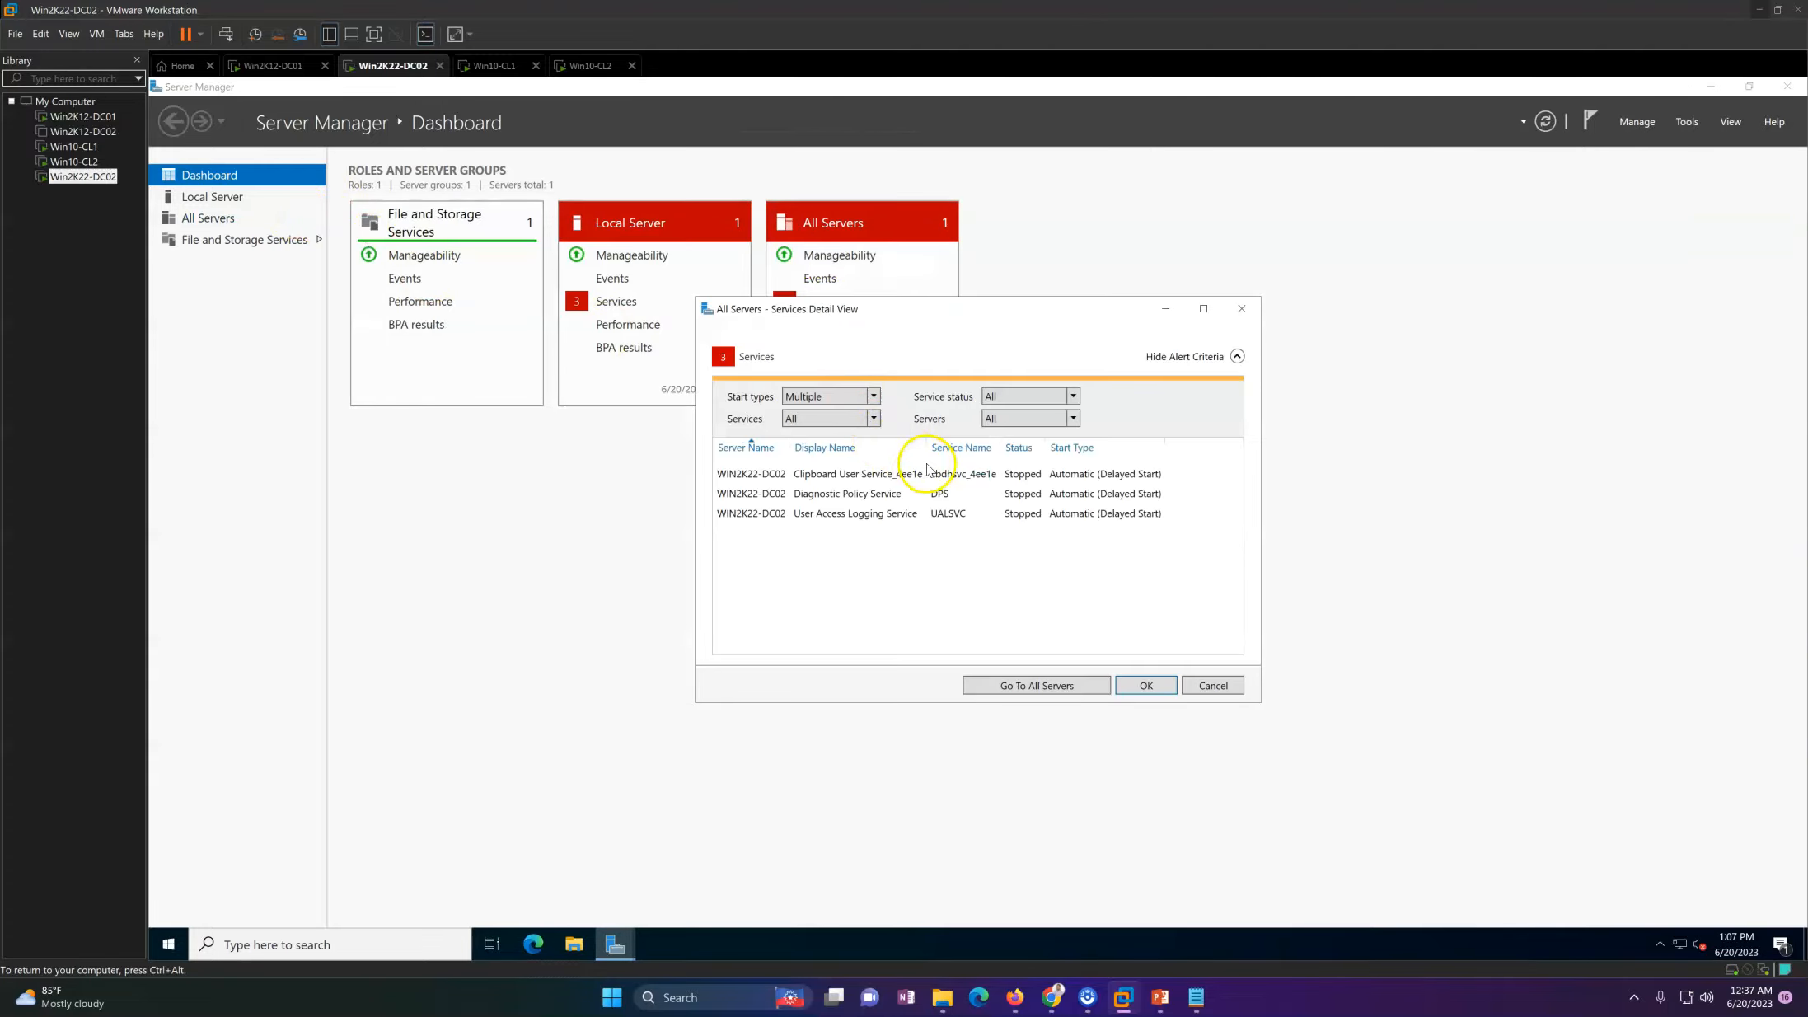
pyautogui.rightClick(923, 474)
pyautogui.click(950, 508)
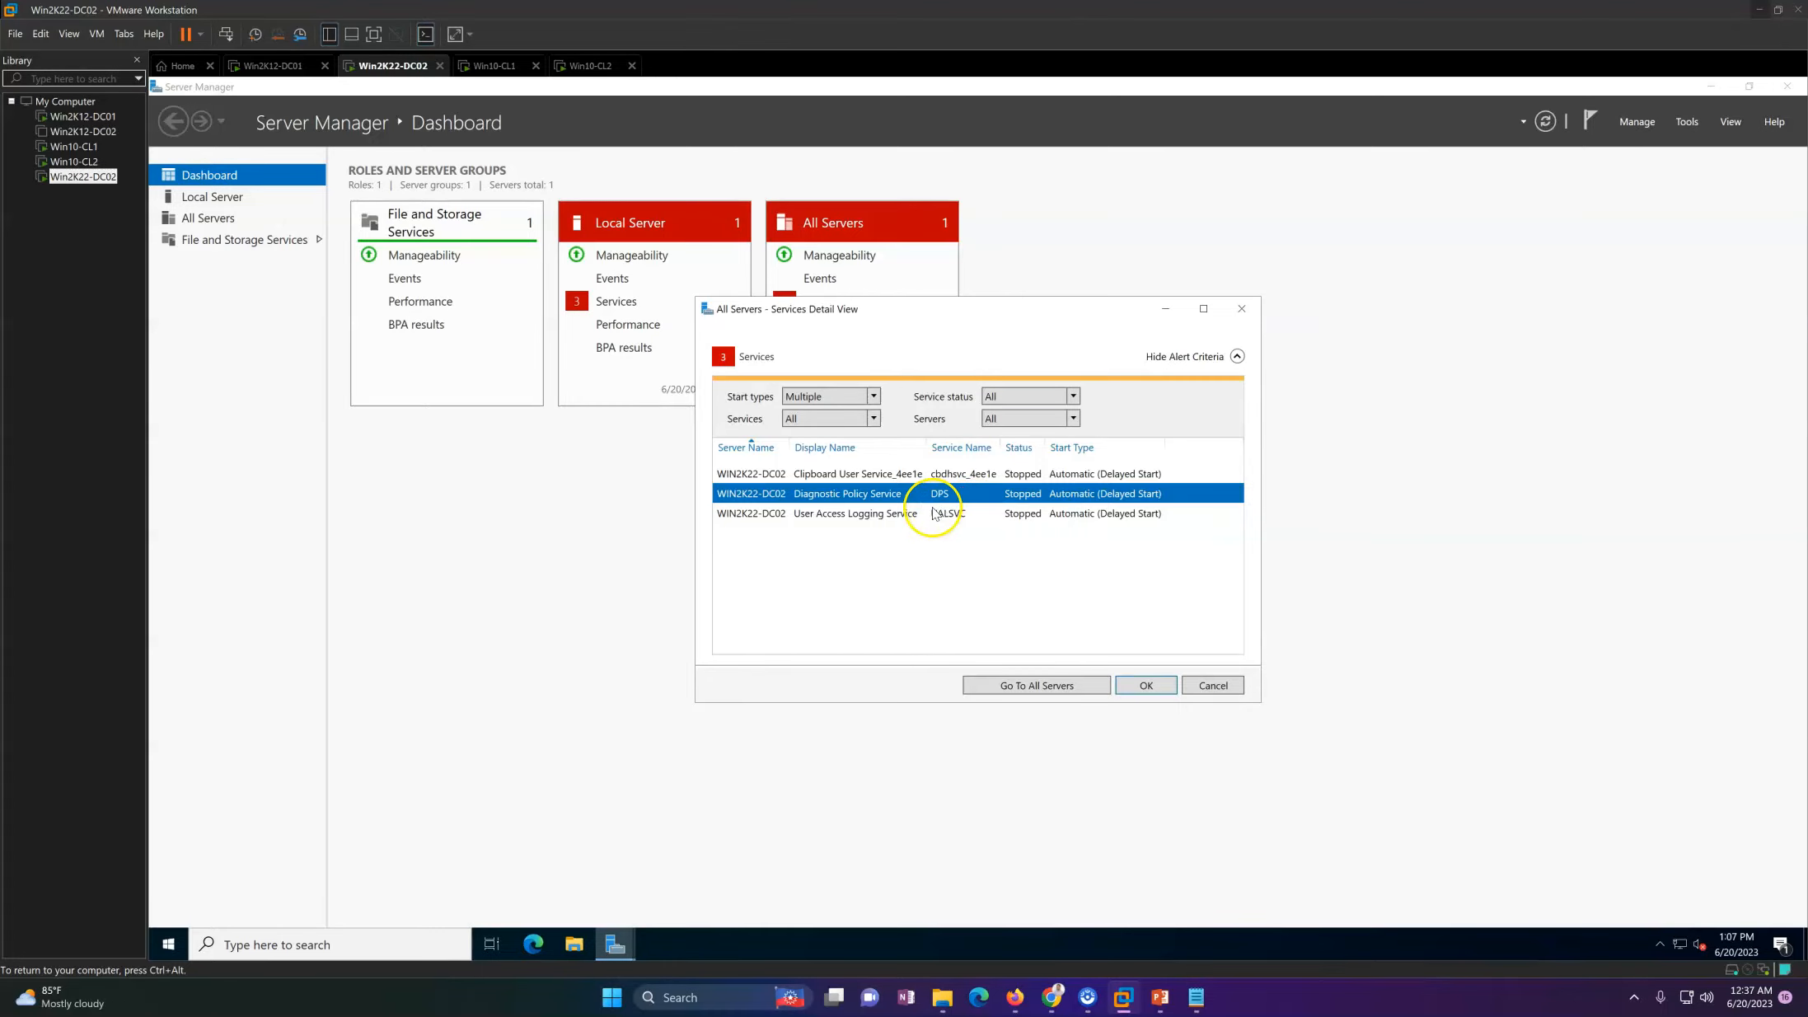
pyautogui.rightClick(932, 514)
pyautogui.click(1005, 525)
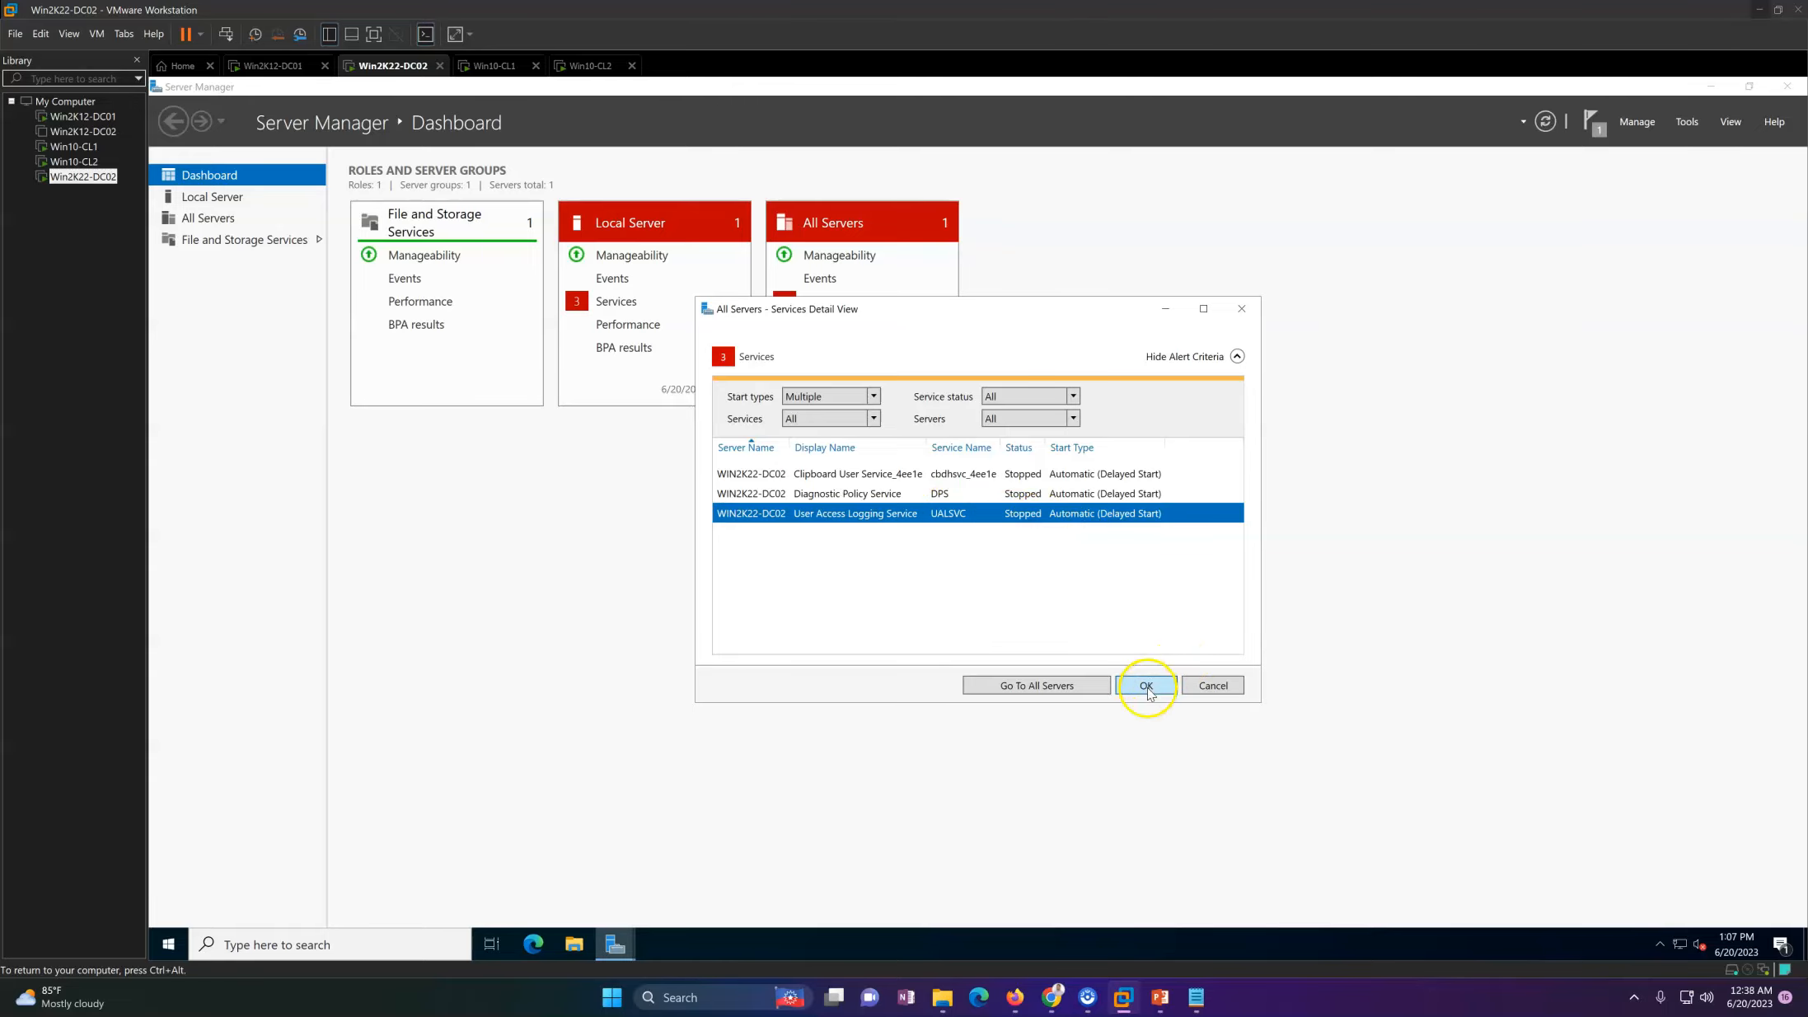
pyautogui.click(1149, 685)
# Step: Open the Add Roles and Features Wizard on Win2K22-DC02
pyautogui.click(1640, 122)
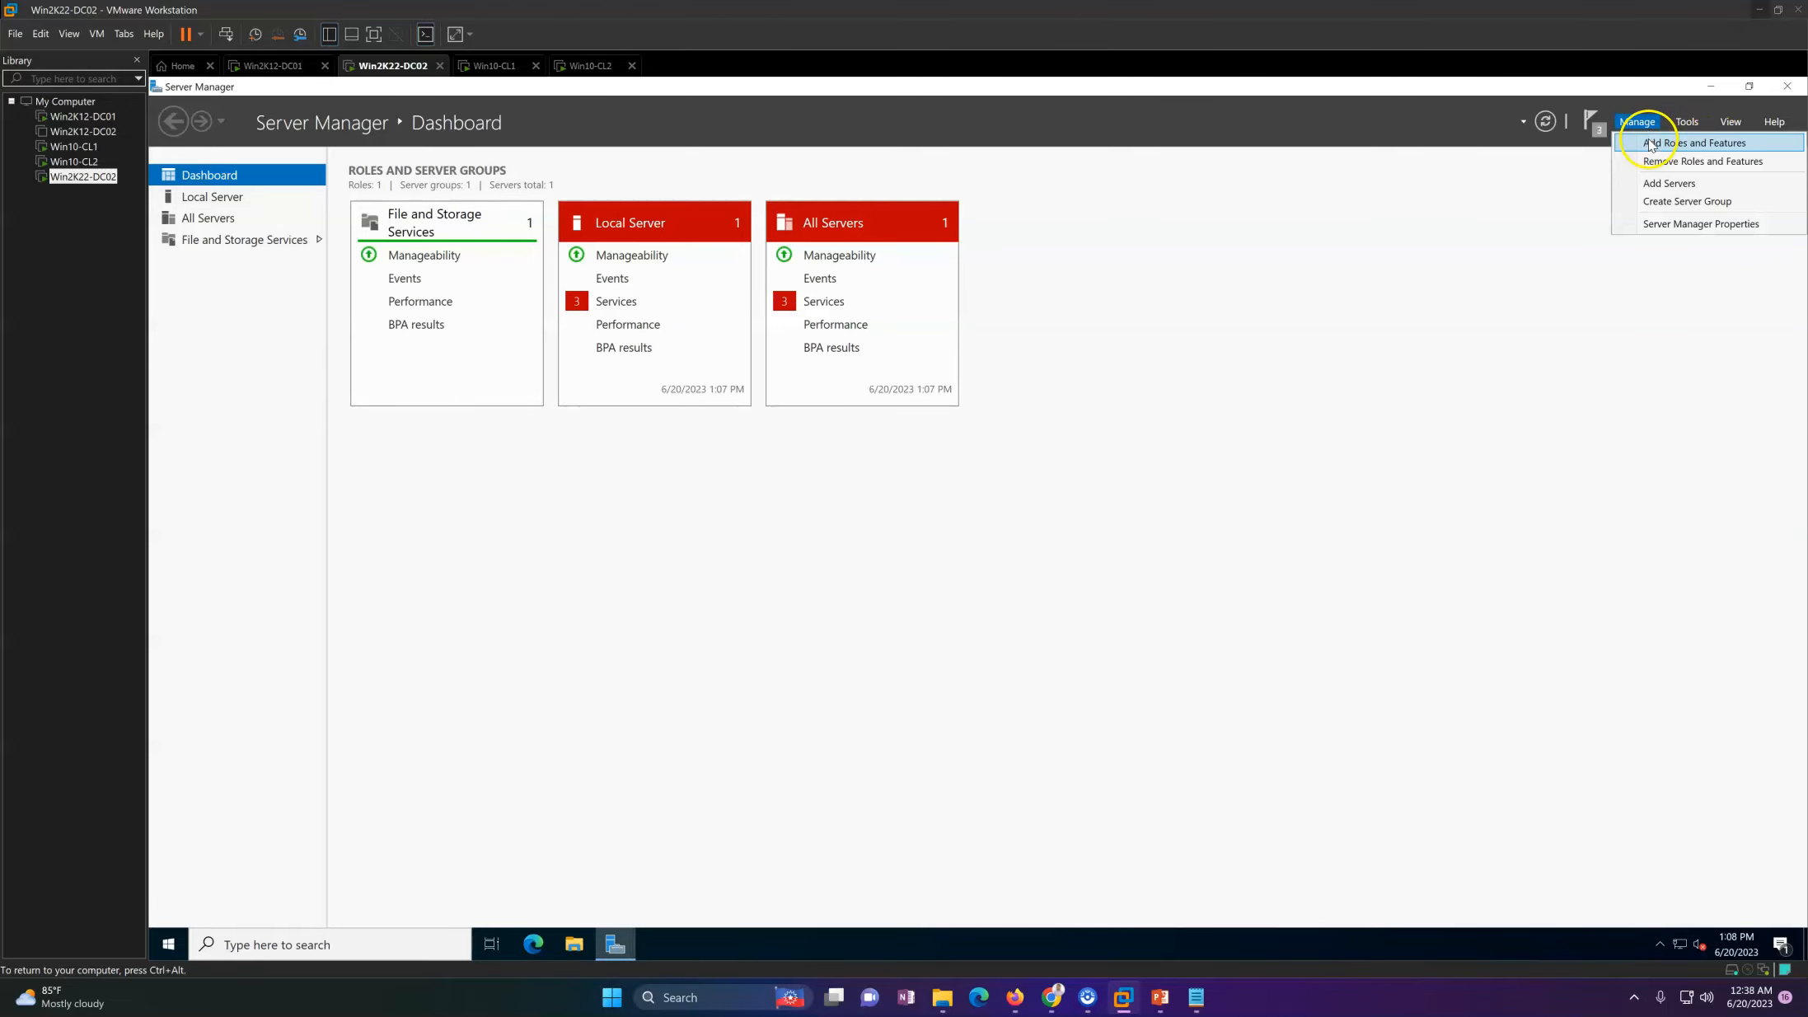
pyautogui.click(1652, 145)
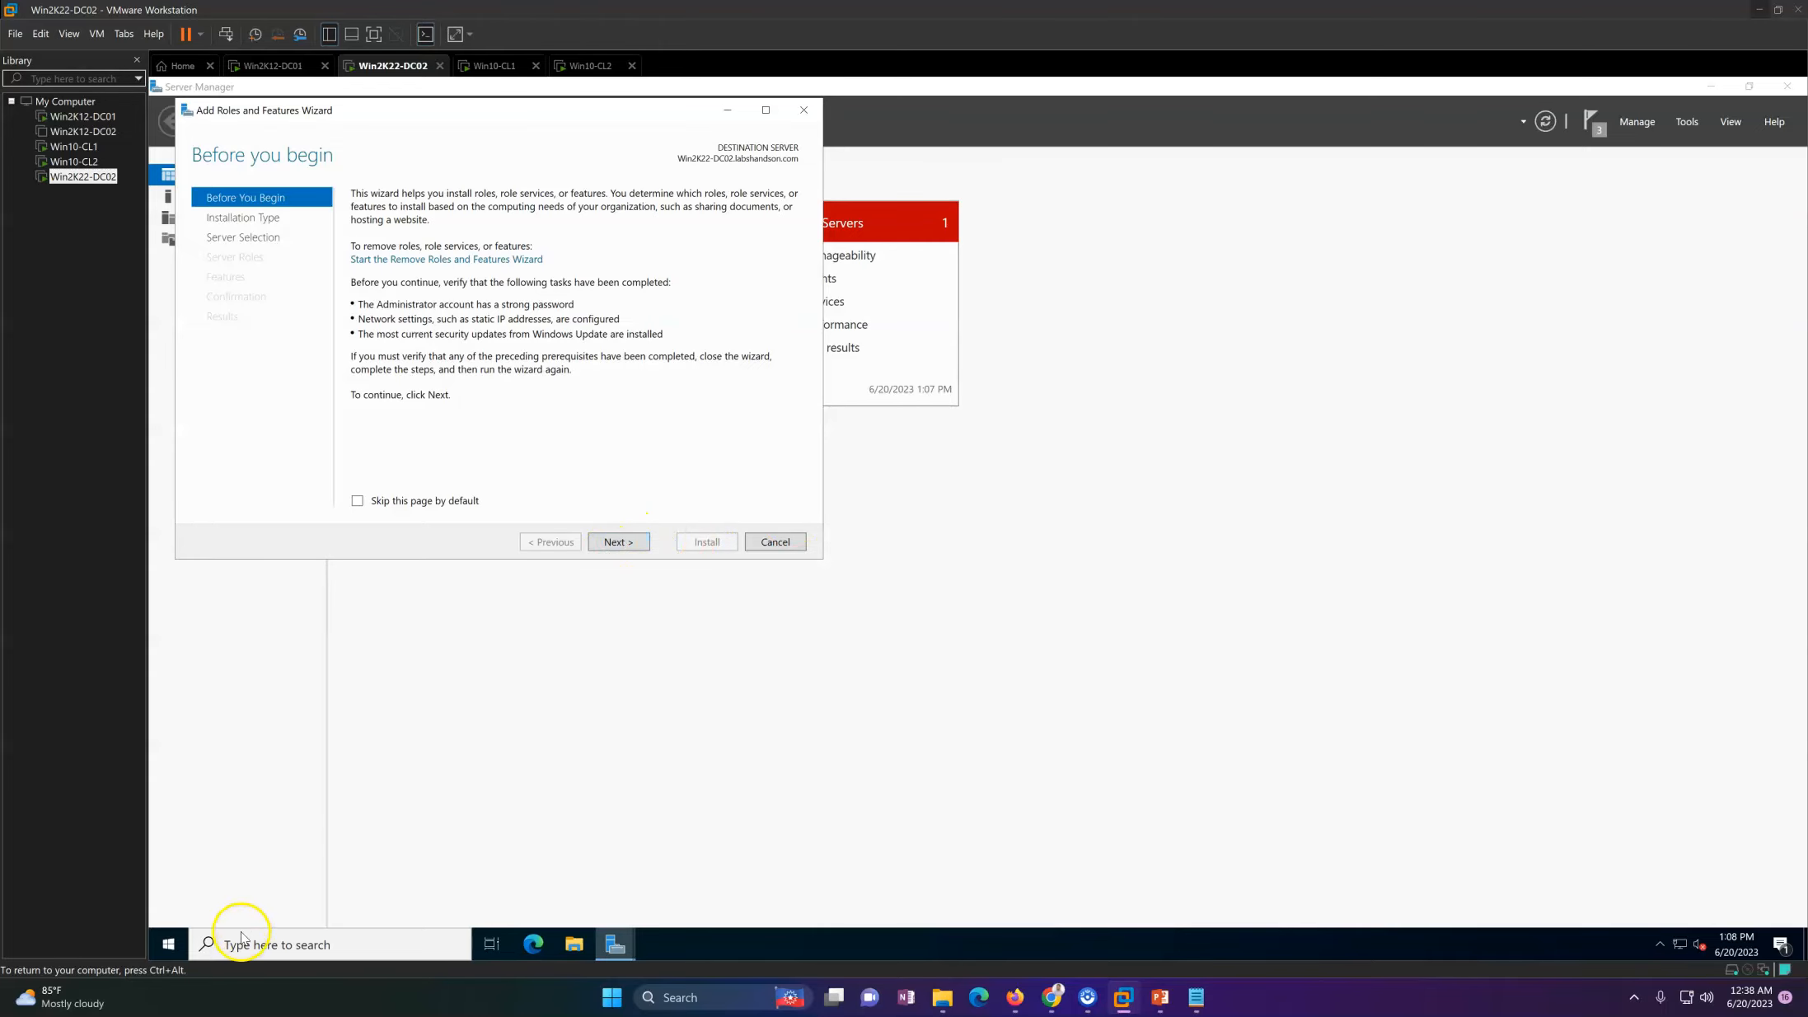
# Step: Open Command Prompt on Win2K22-DC02 and run whoami to check which account is signed in
pyautogui.click(170, 945)
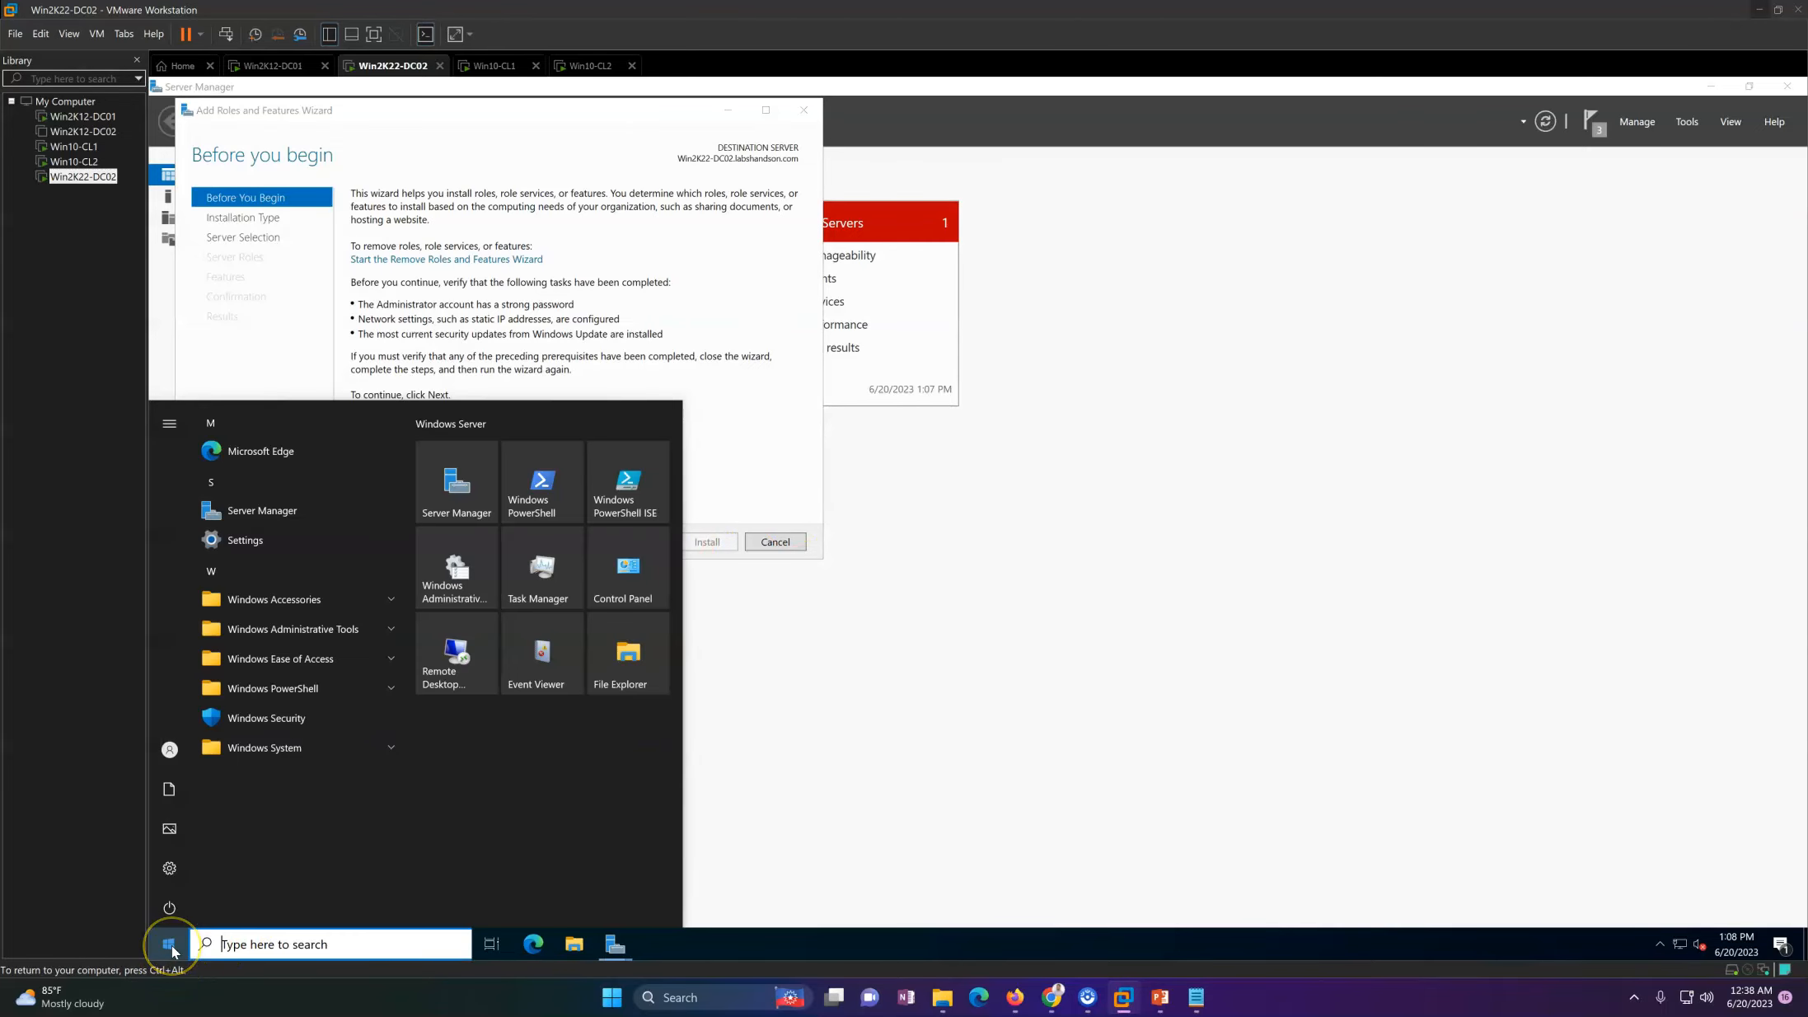
pyautogui.write('cmd')
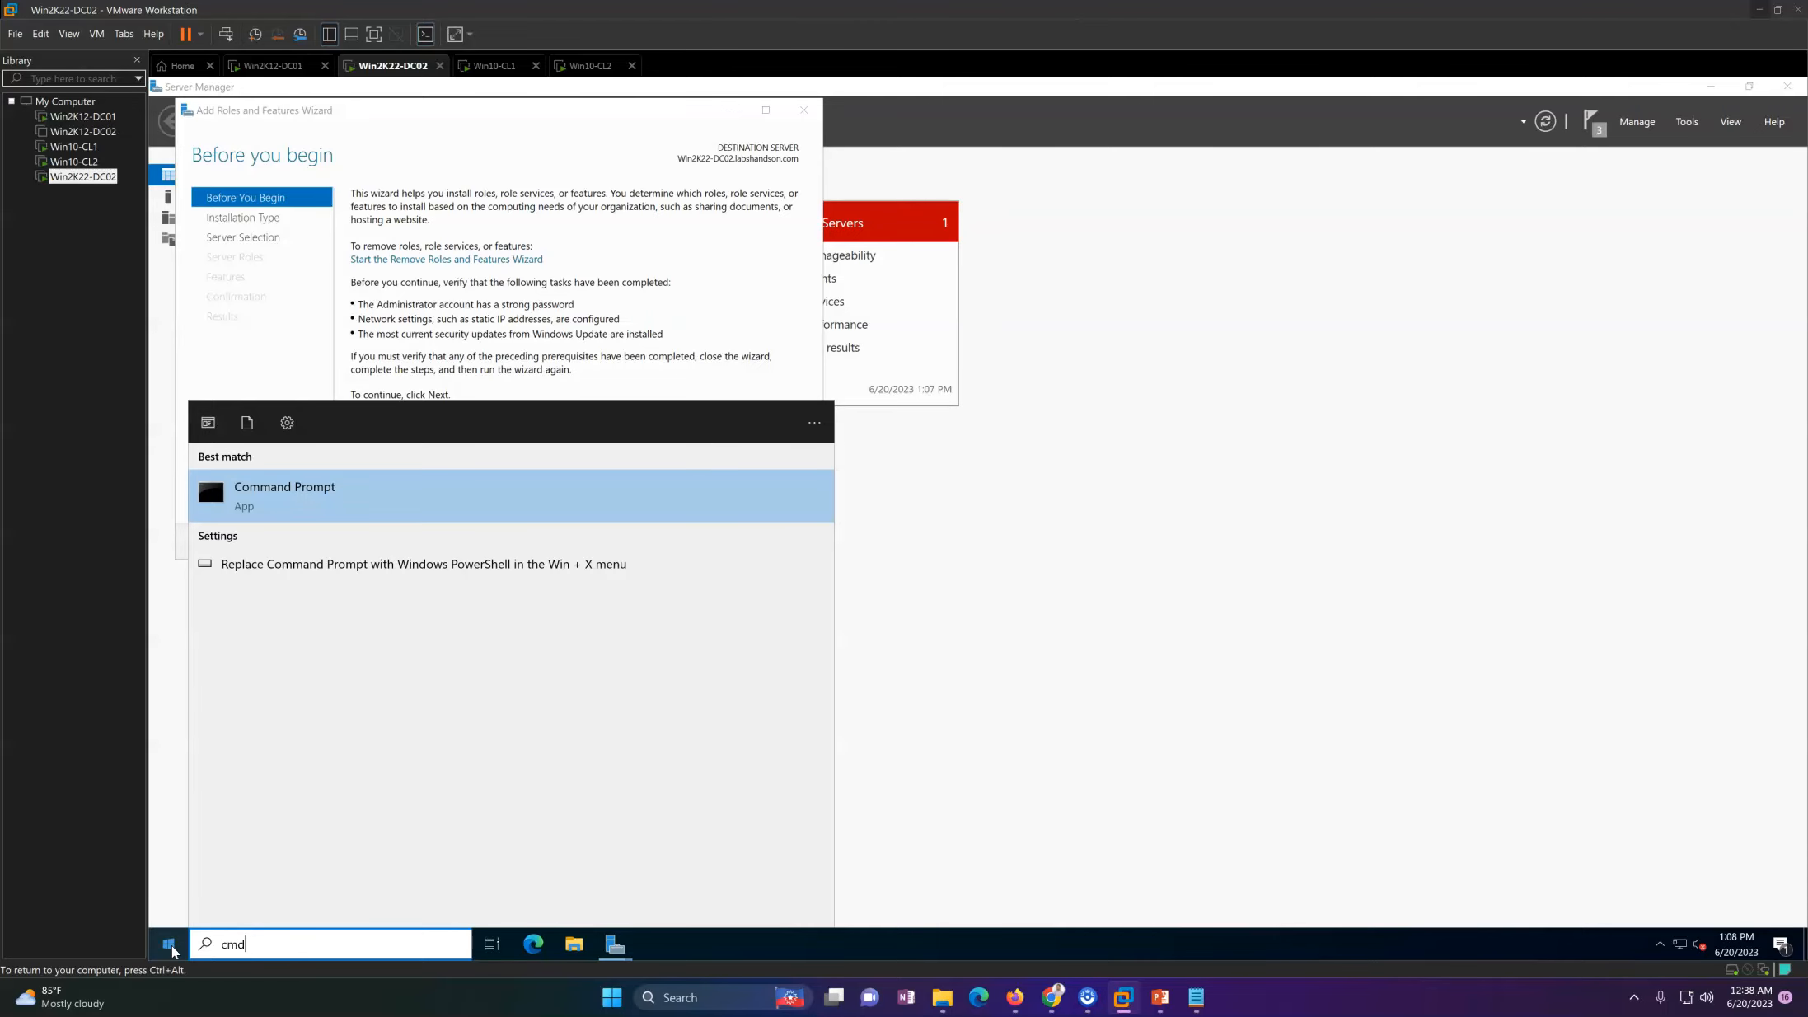
pyautogui.press('Return')
pyautogui.write('sho')
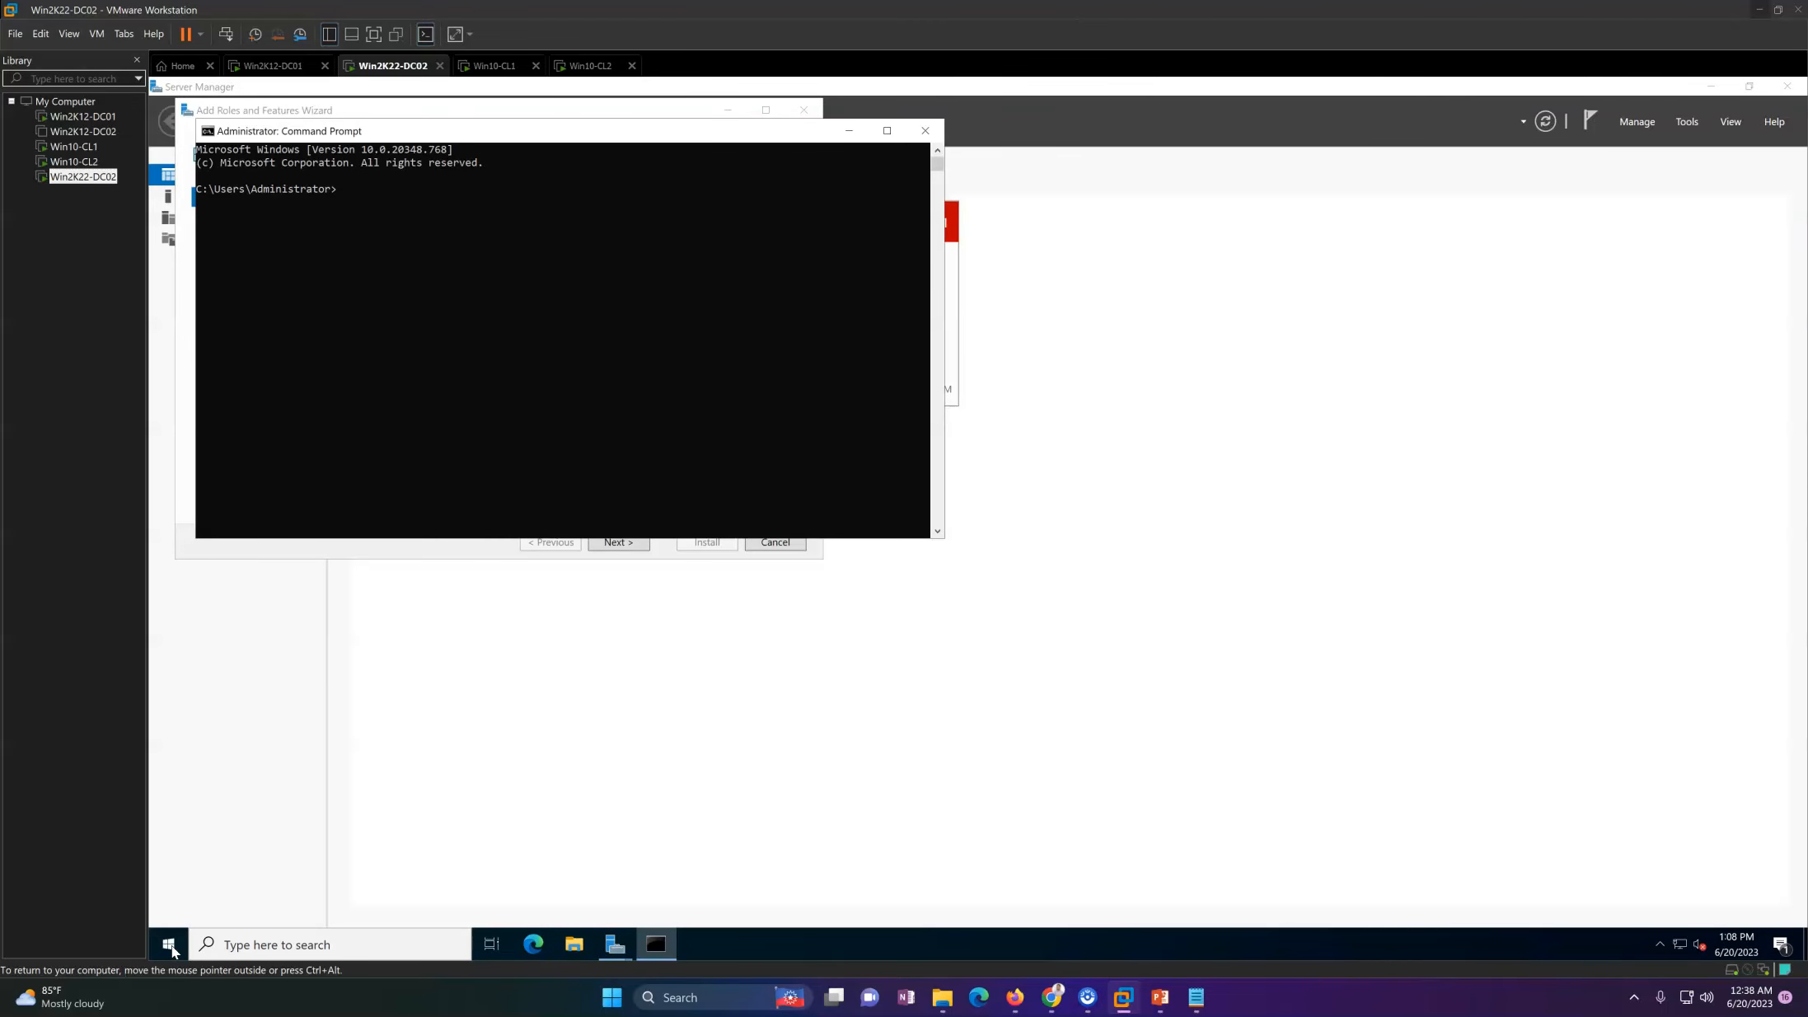
pyautogui.write('ami')
pyautogui.press('Return')
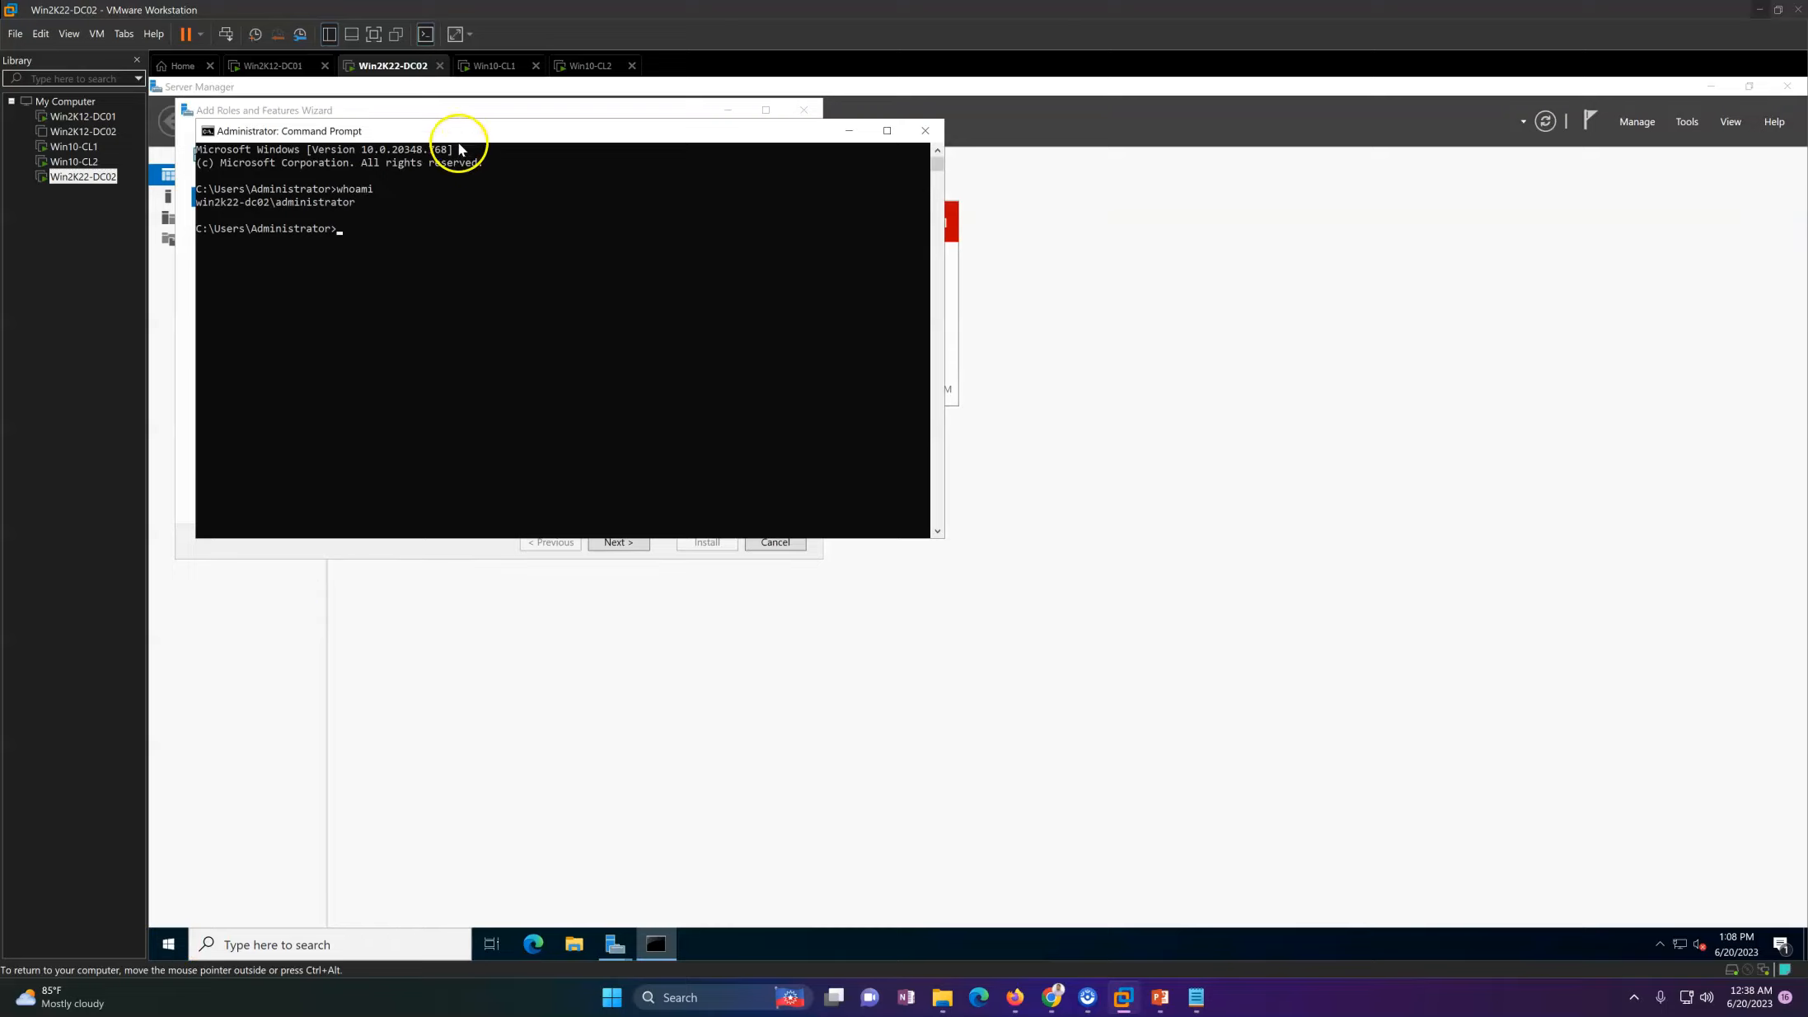
# Step: Sign out of the local Administrator session by running logoff in Command Prompt
pyautogui.moveTo(456, 132); pyautogui.dragTo(571, 181)
pyautogui.write('logoff')
pyautogui.press('Return')
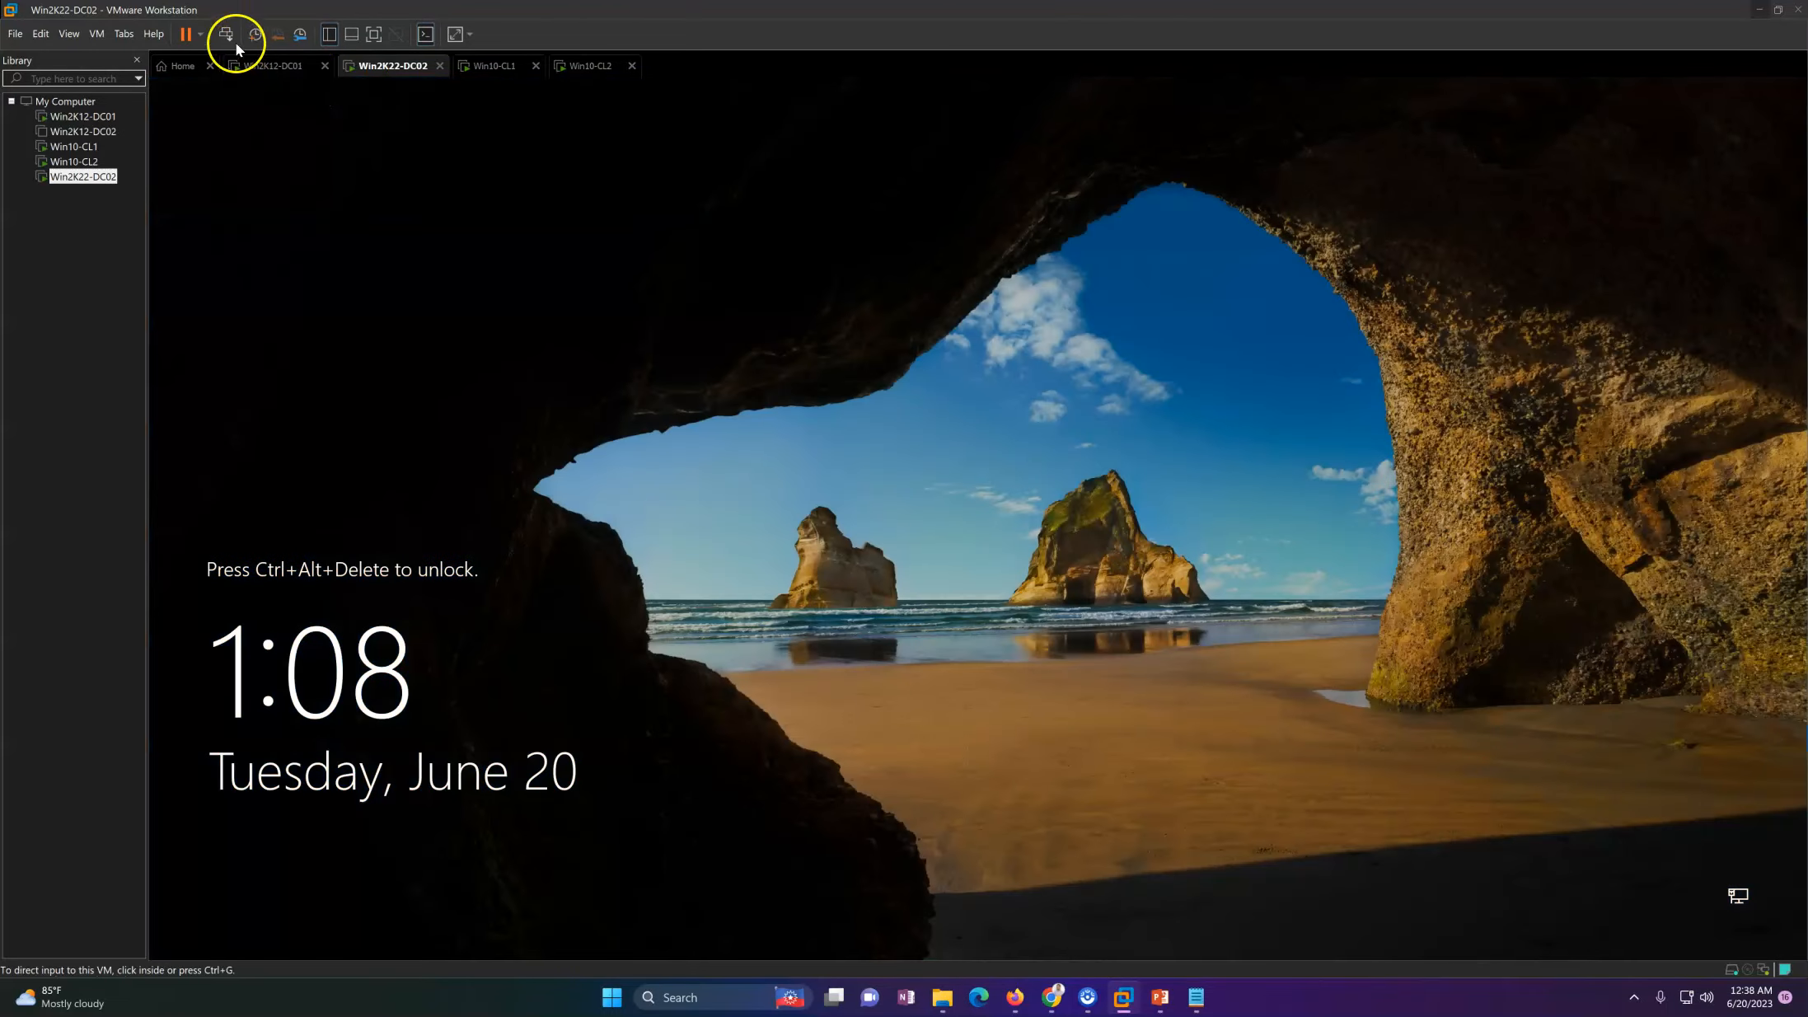
# Step: Sign in to Win2K22-DC02 as another user with the labshandson\administrator domain account and its password
pyautogui.click(227, 35)
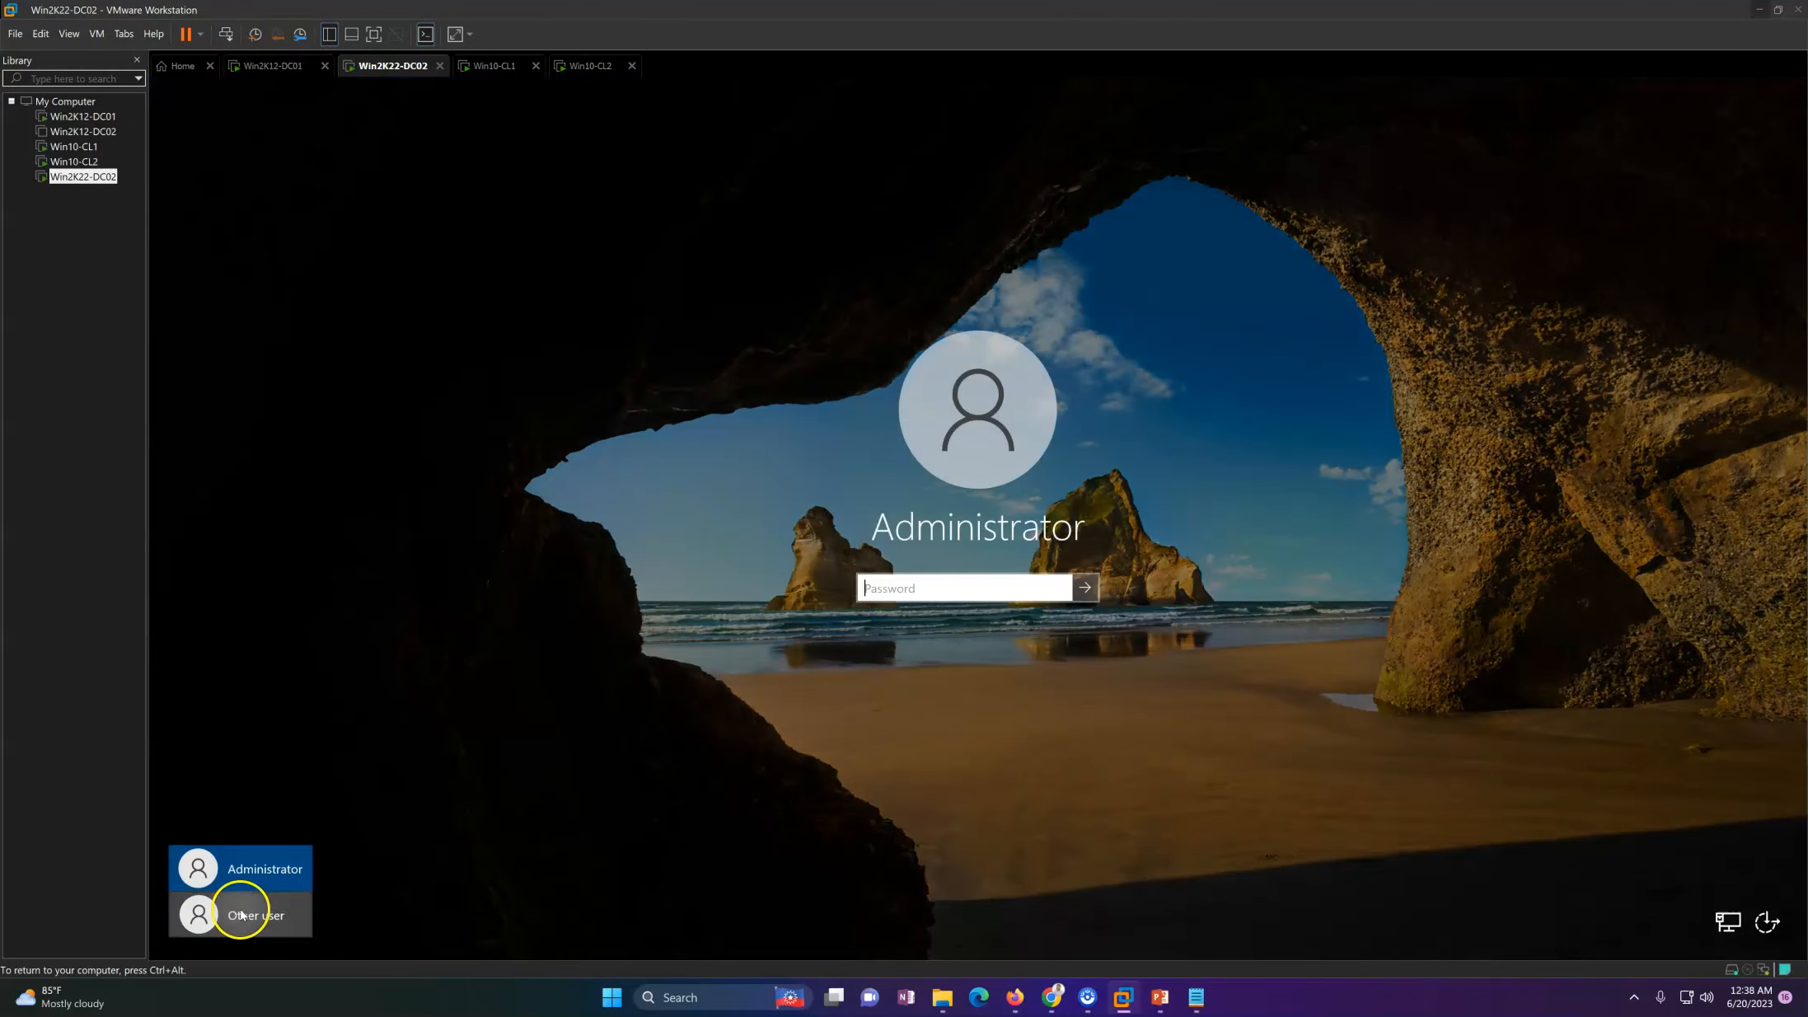
pyautogui.click(243, 913)
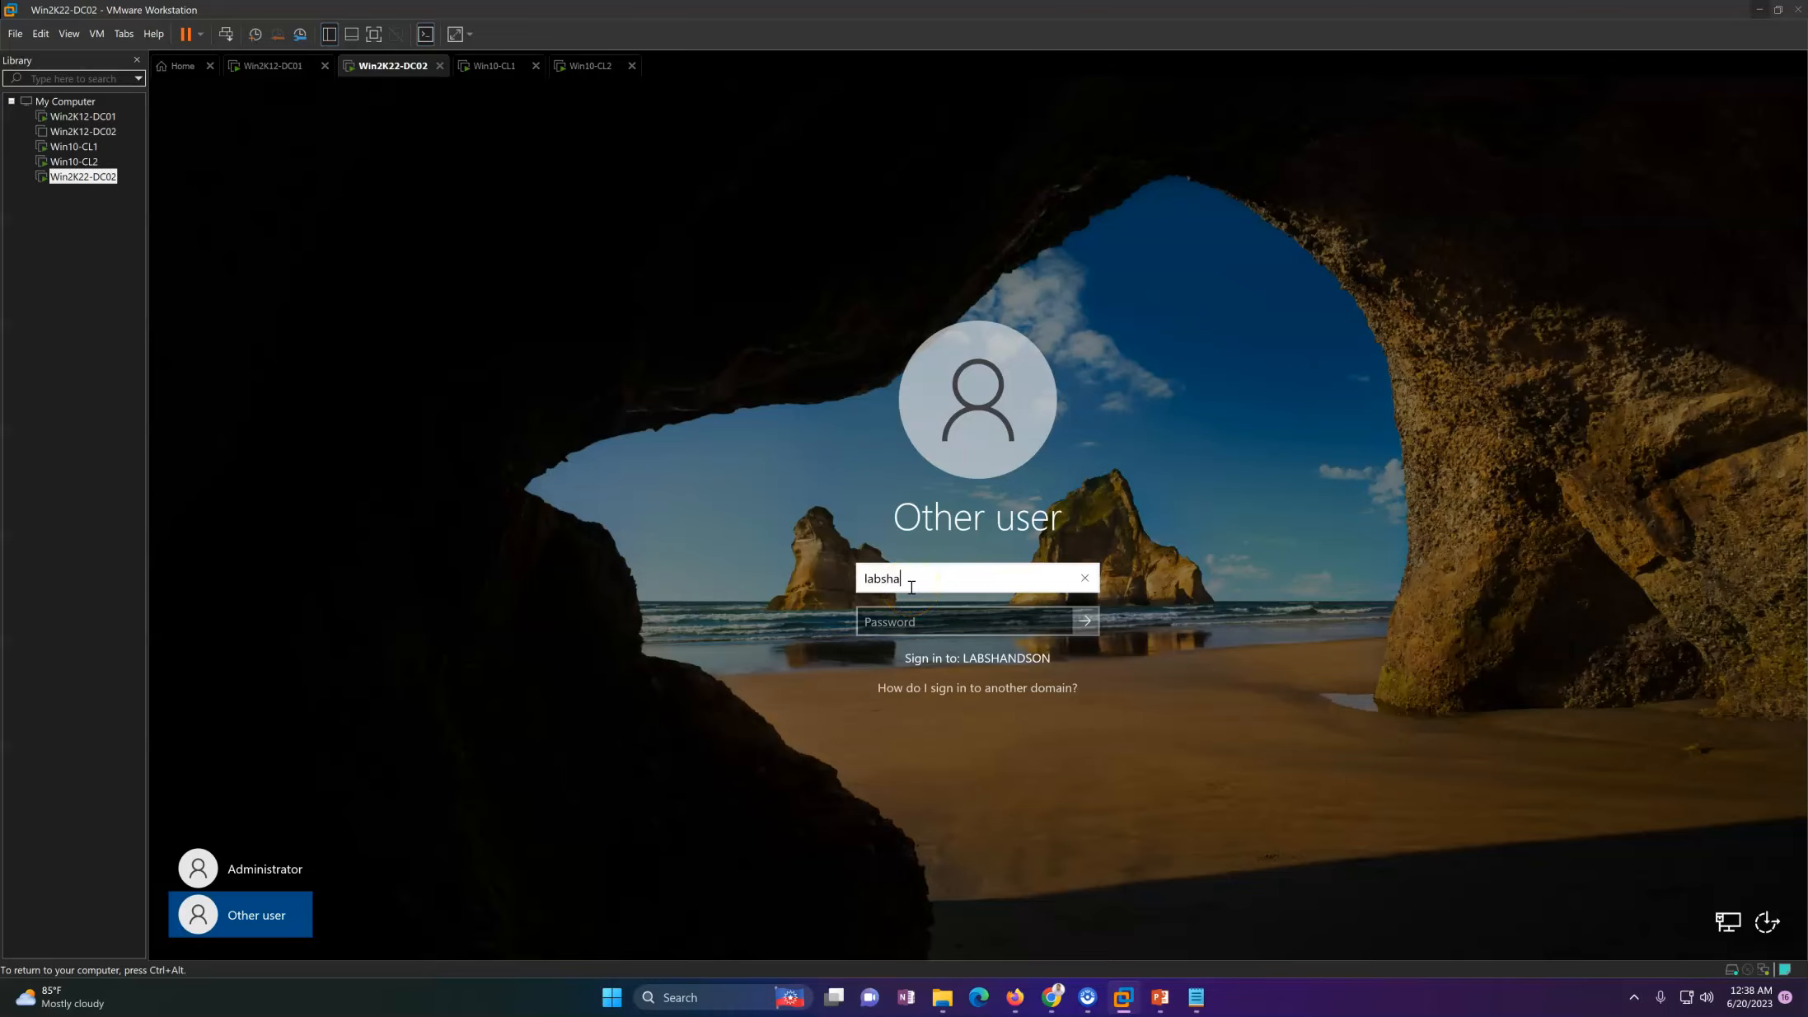
pyautogui.write('labshandson\\admini')
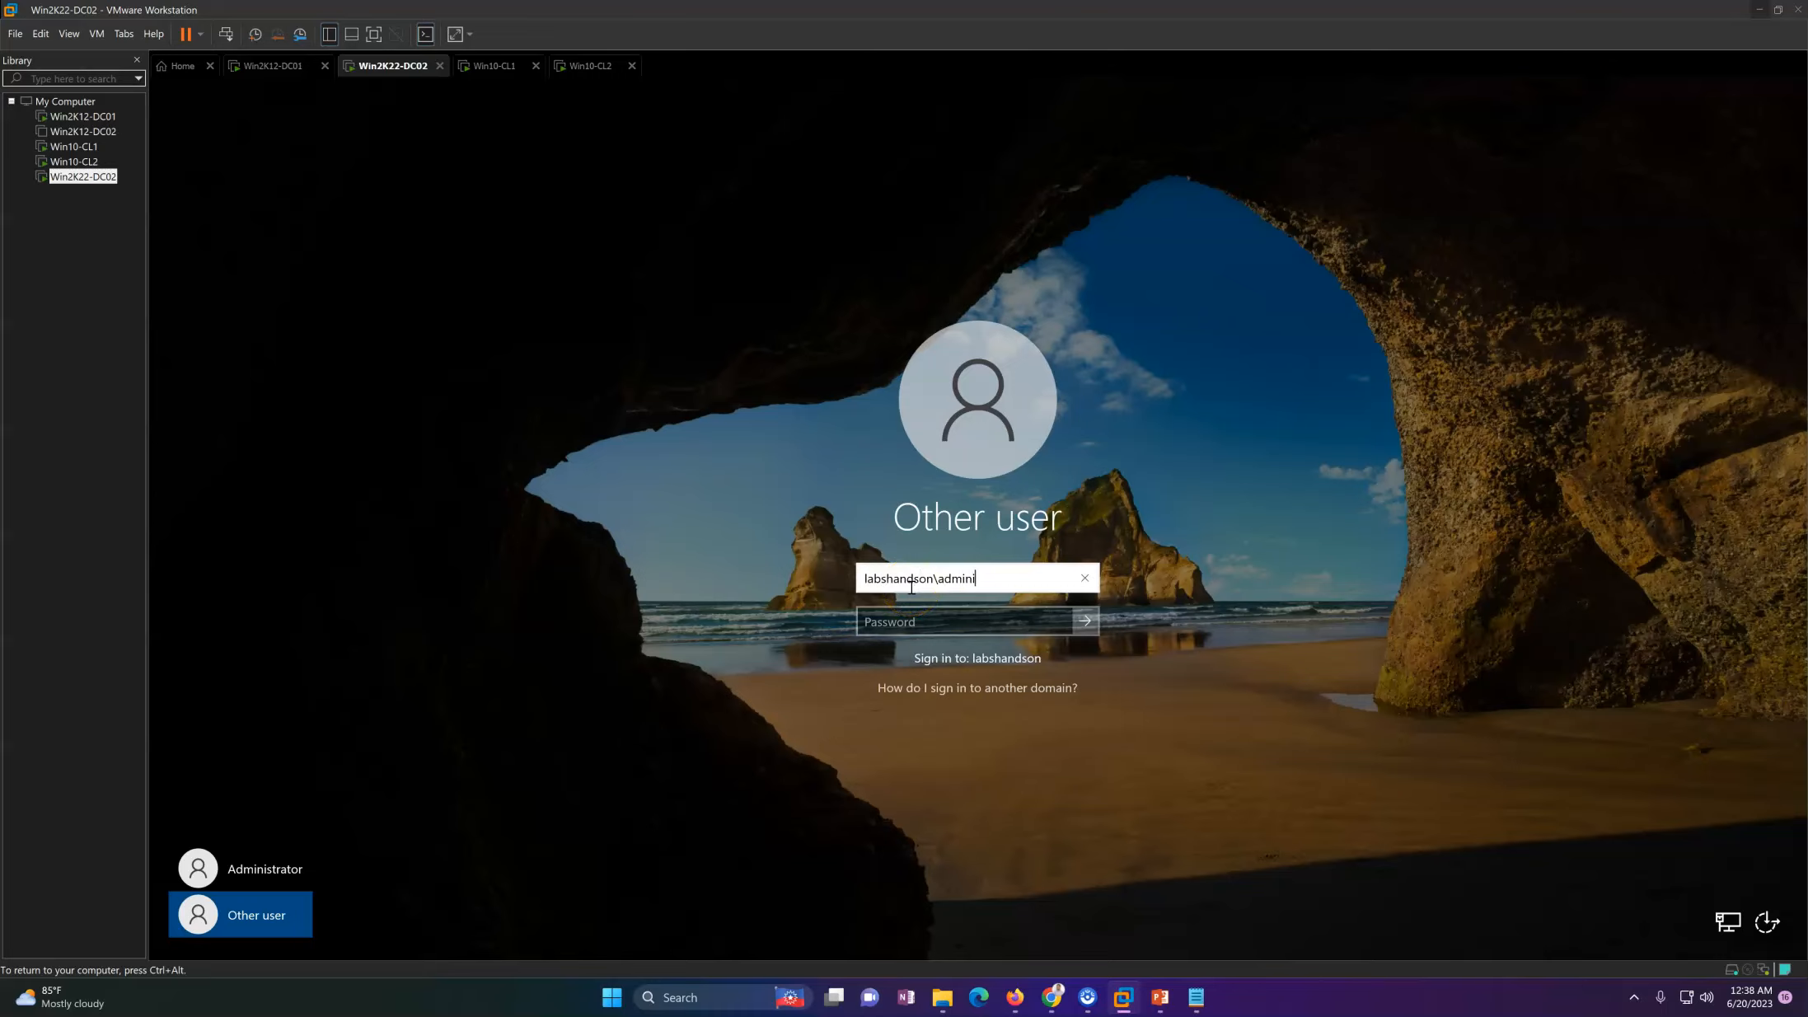
pyautogui.write('strator')
pyautogui.press('Tab')
pyautogui.write('P@')
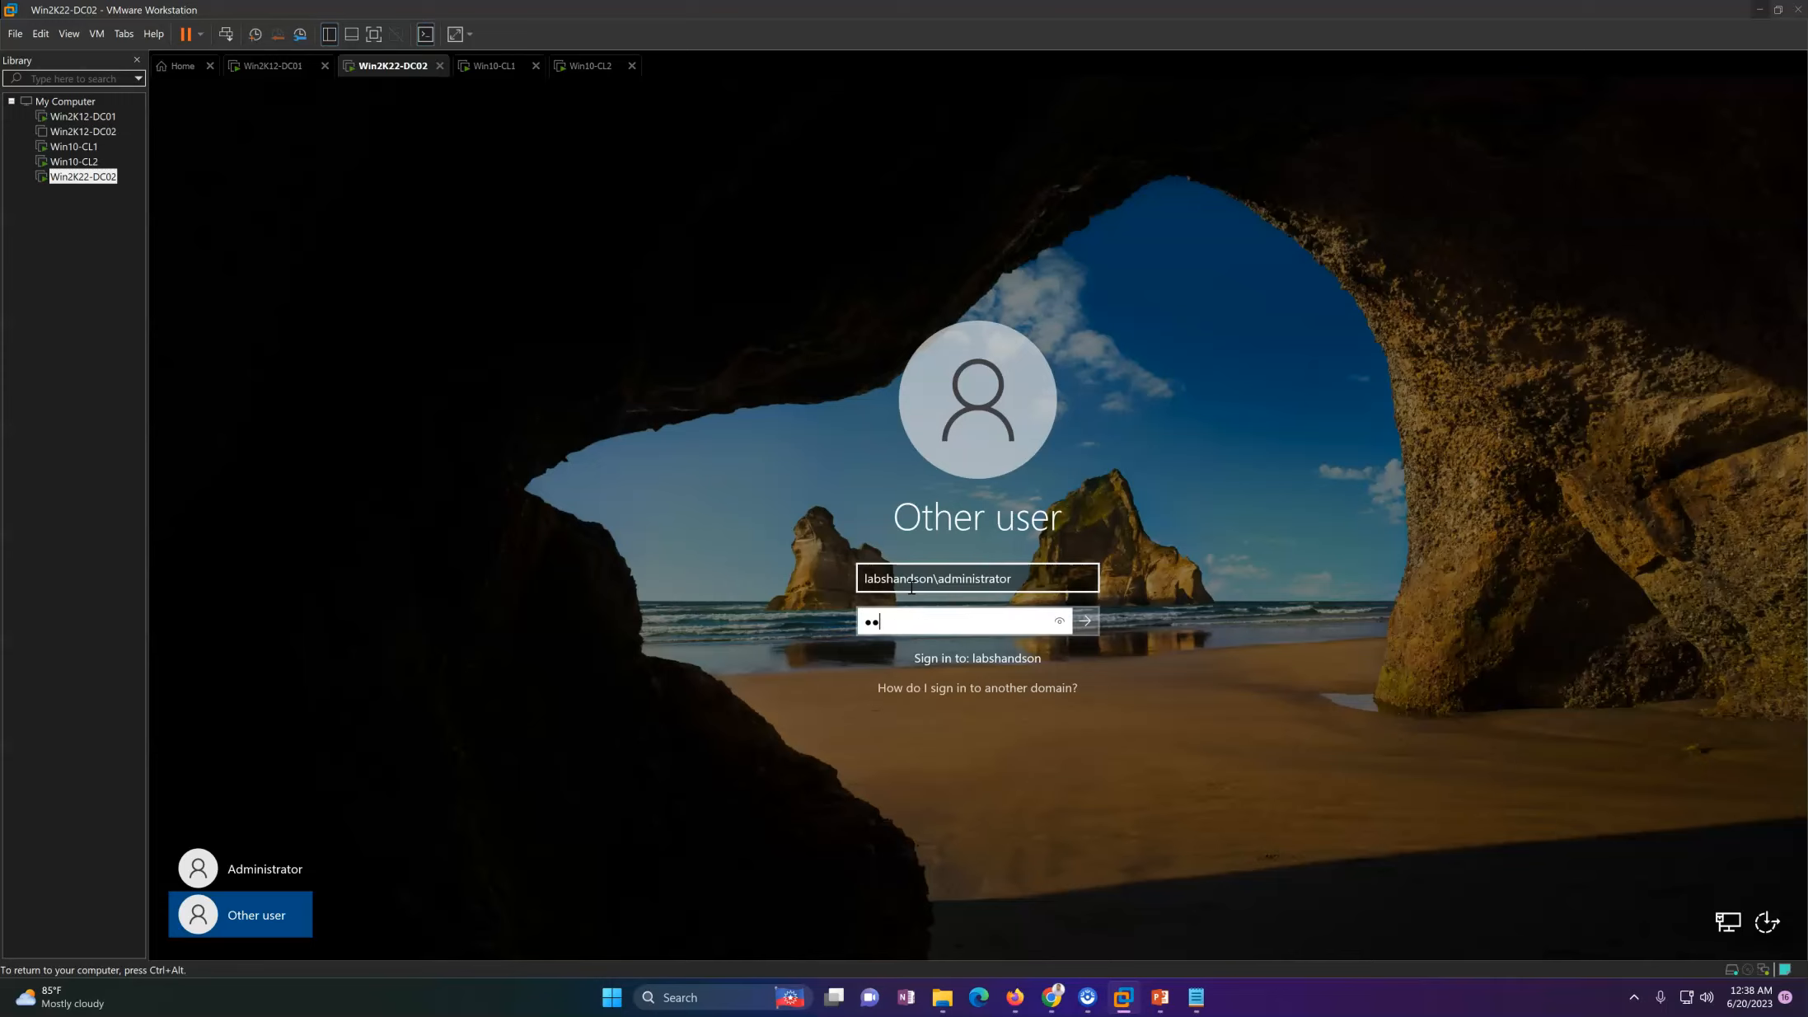
pyautogui.press('Return')
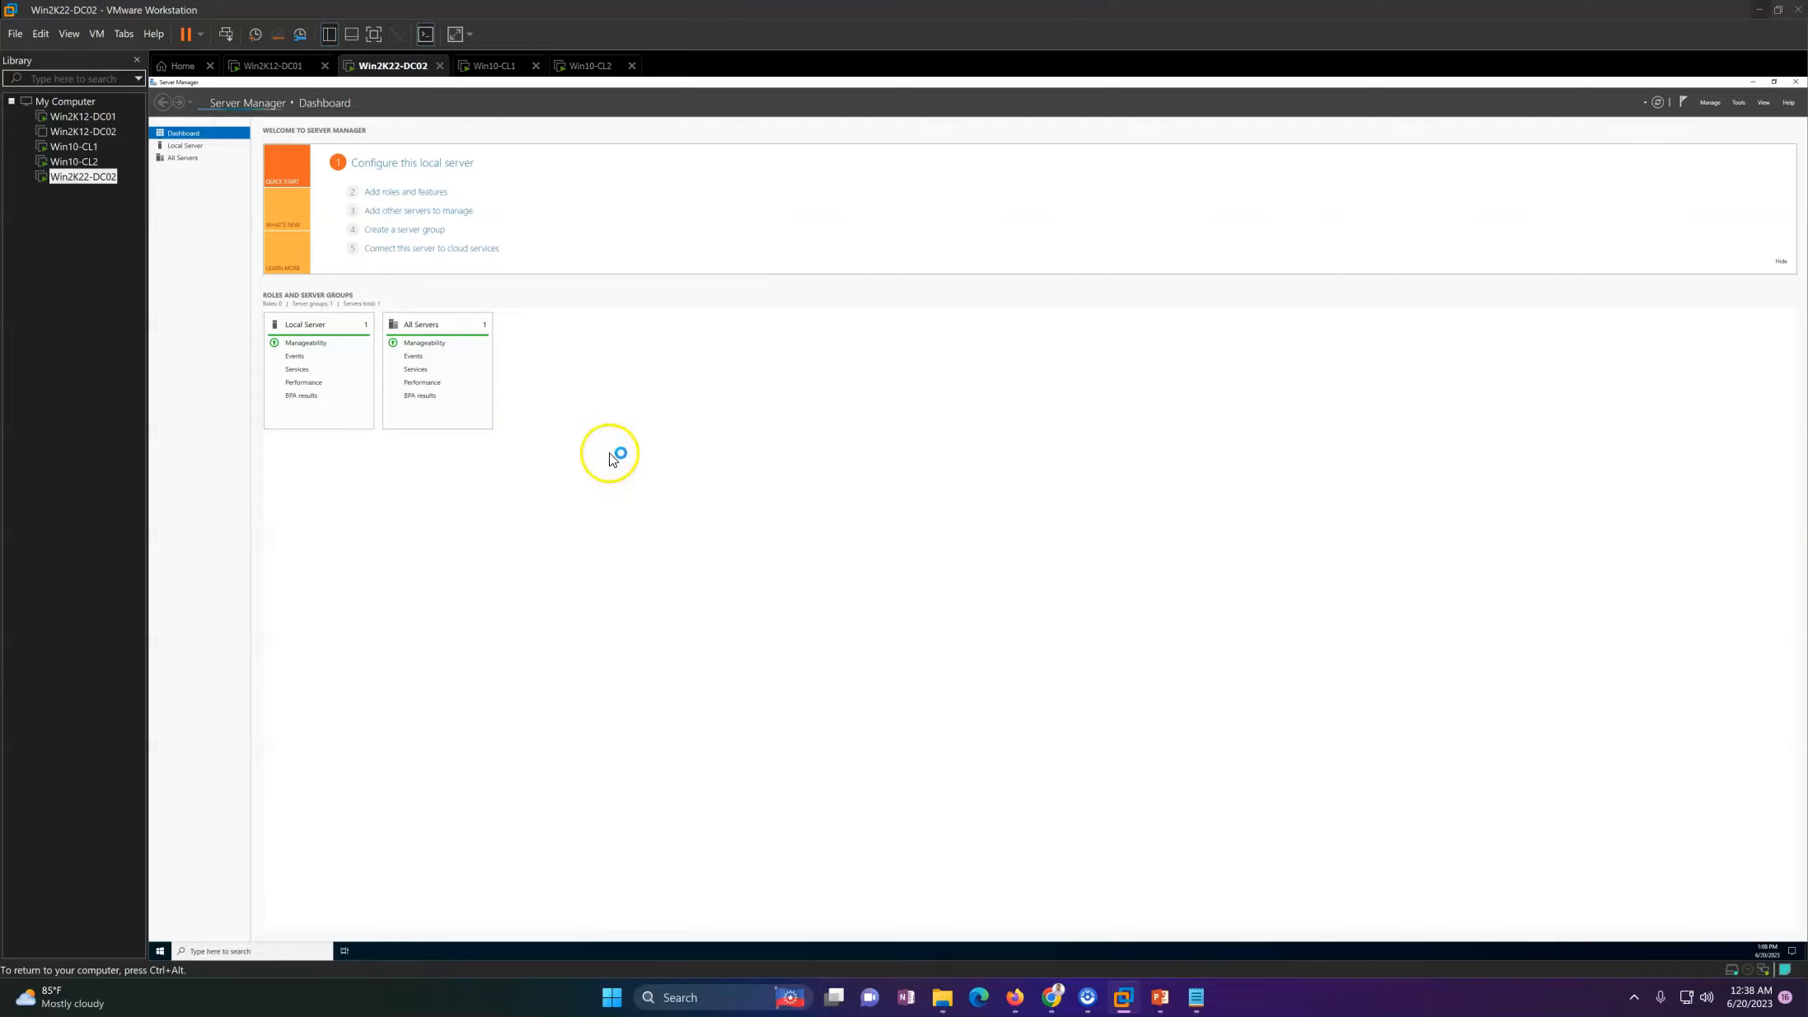
# Step: Set the display scaling on Win2K22-DC02 to 175% in the desktop's display settings and close Settings
pyautogui.click(200, 149)
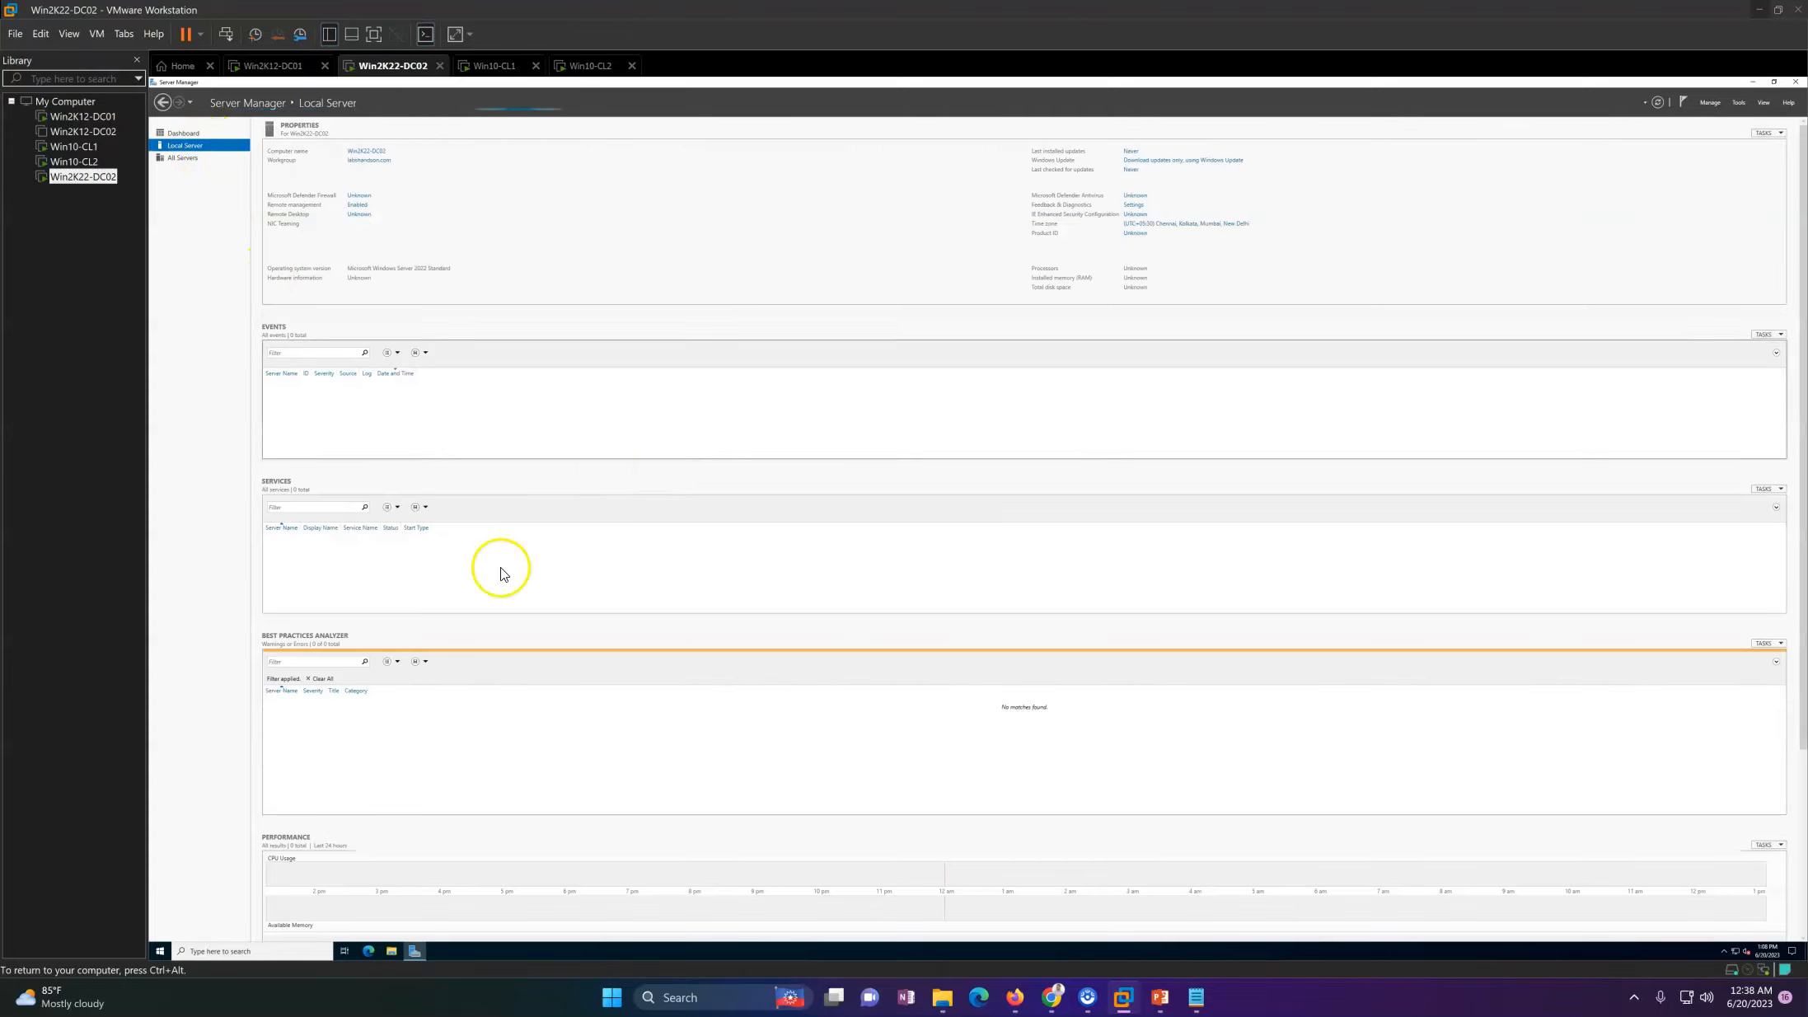
pyautogui.click(417, 955)
pyautogui.click(417, 955)
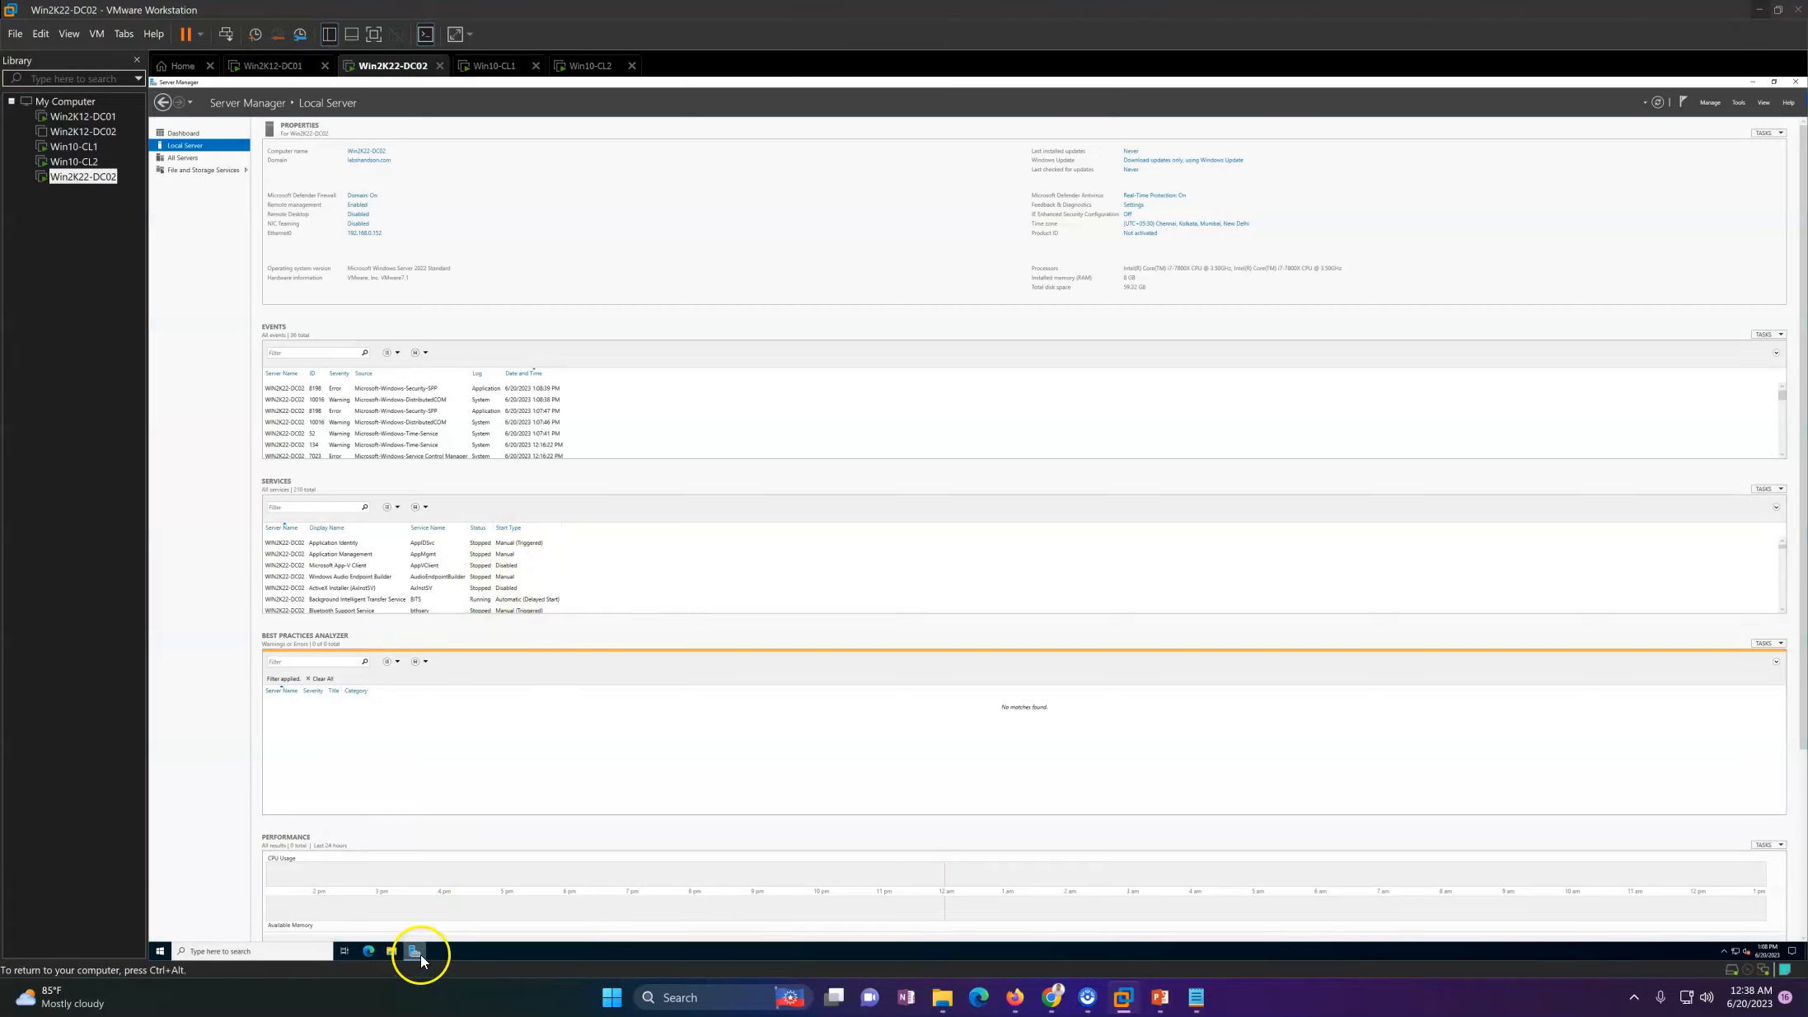
pyautogui.click(417, 955)
pyautogui.rightClick(730, 512)
pyautogui.click(773, 599)
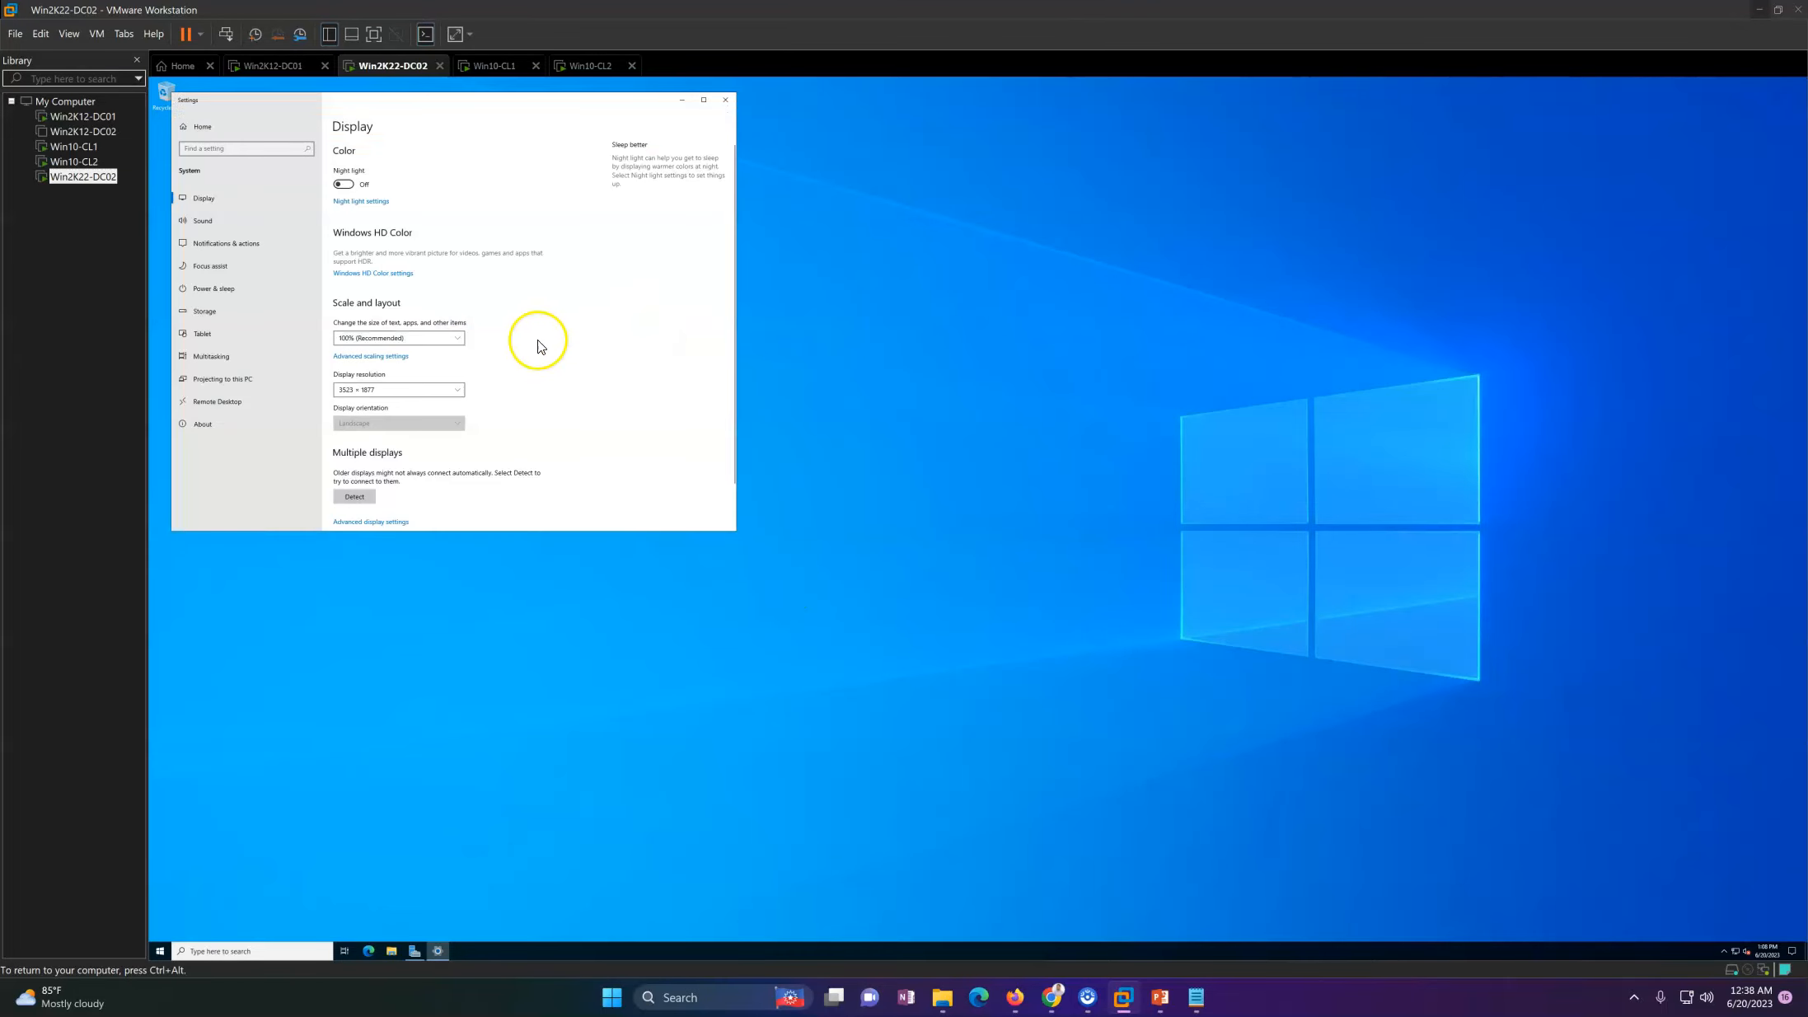
pyautogui.click(417, 340)
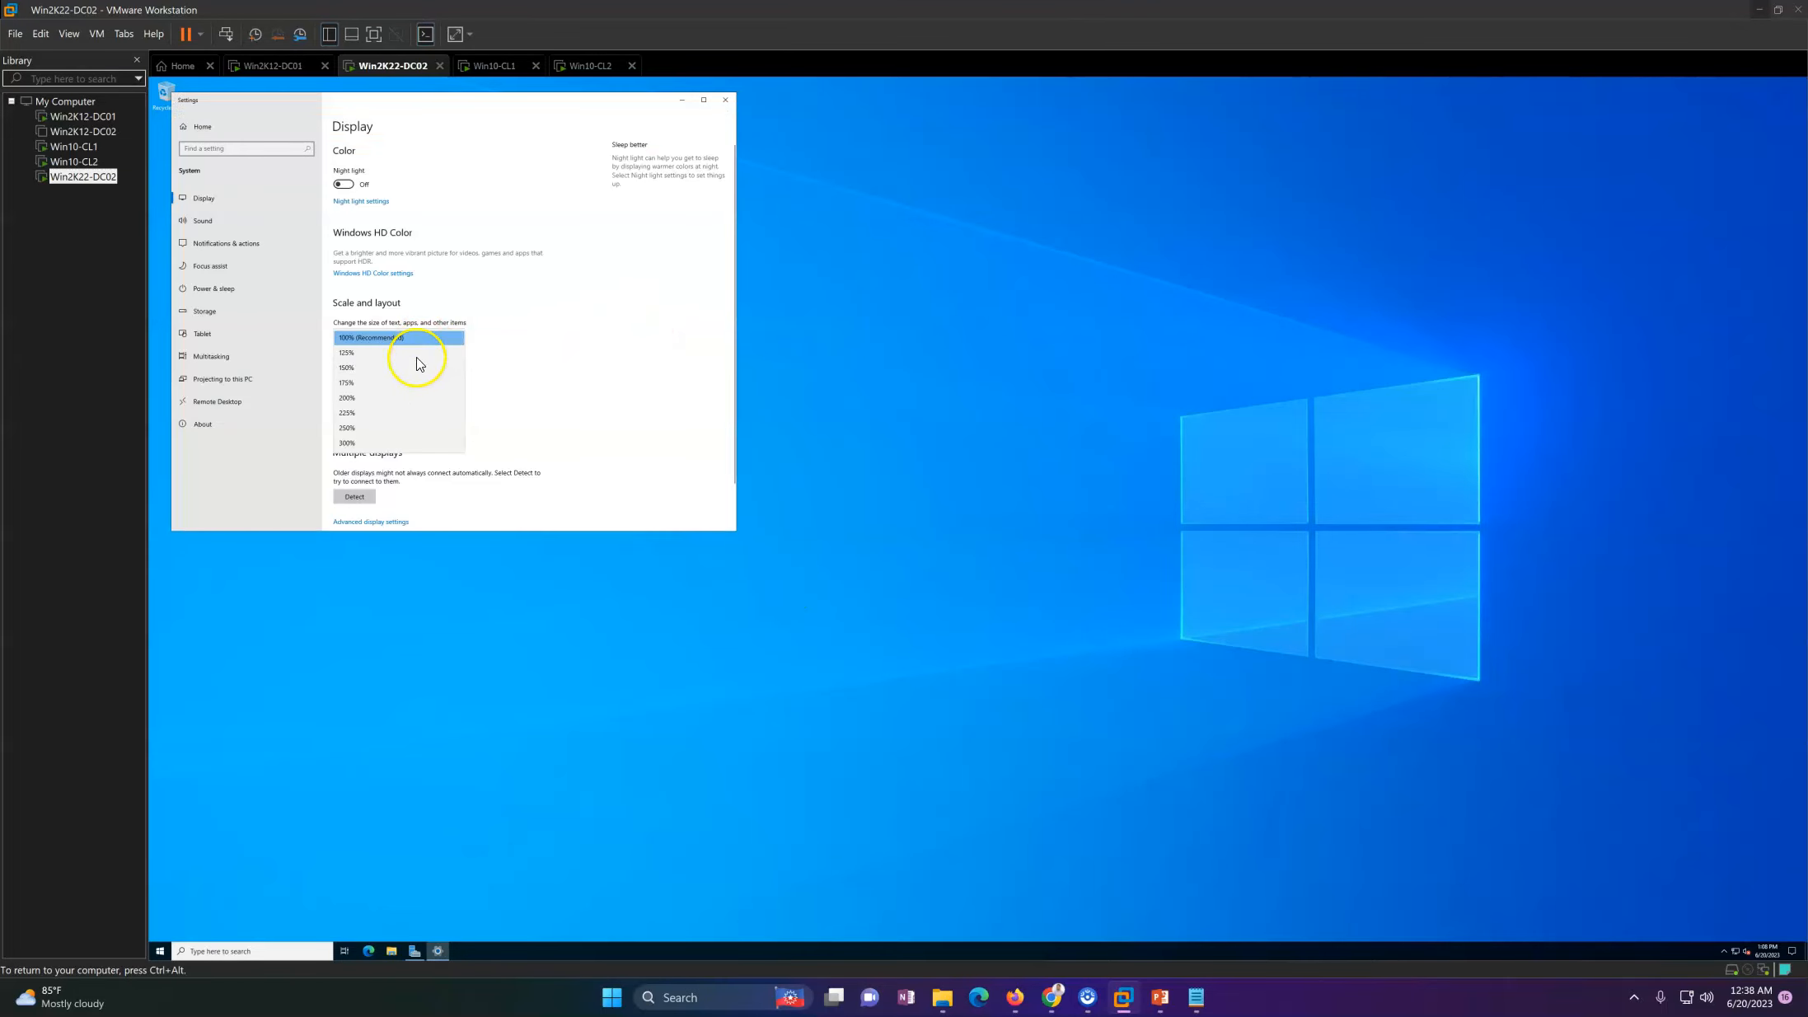
pyautogui.click(395, 382)
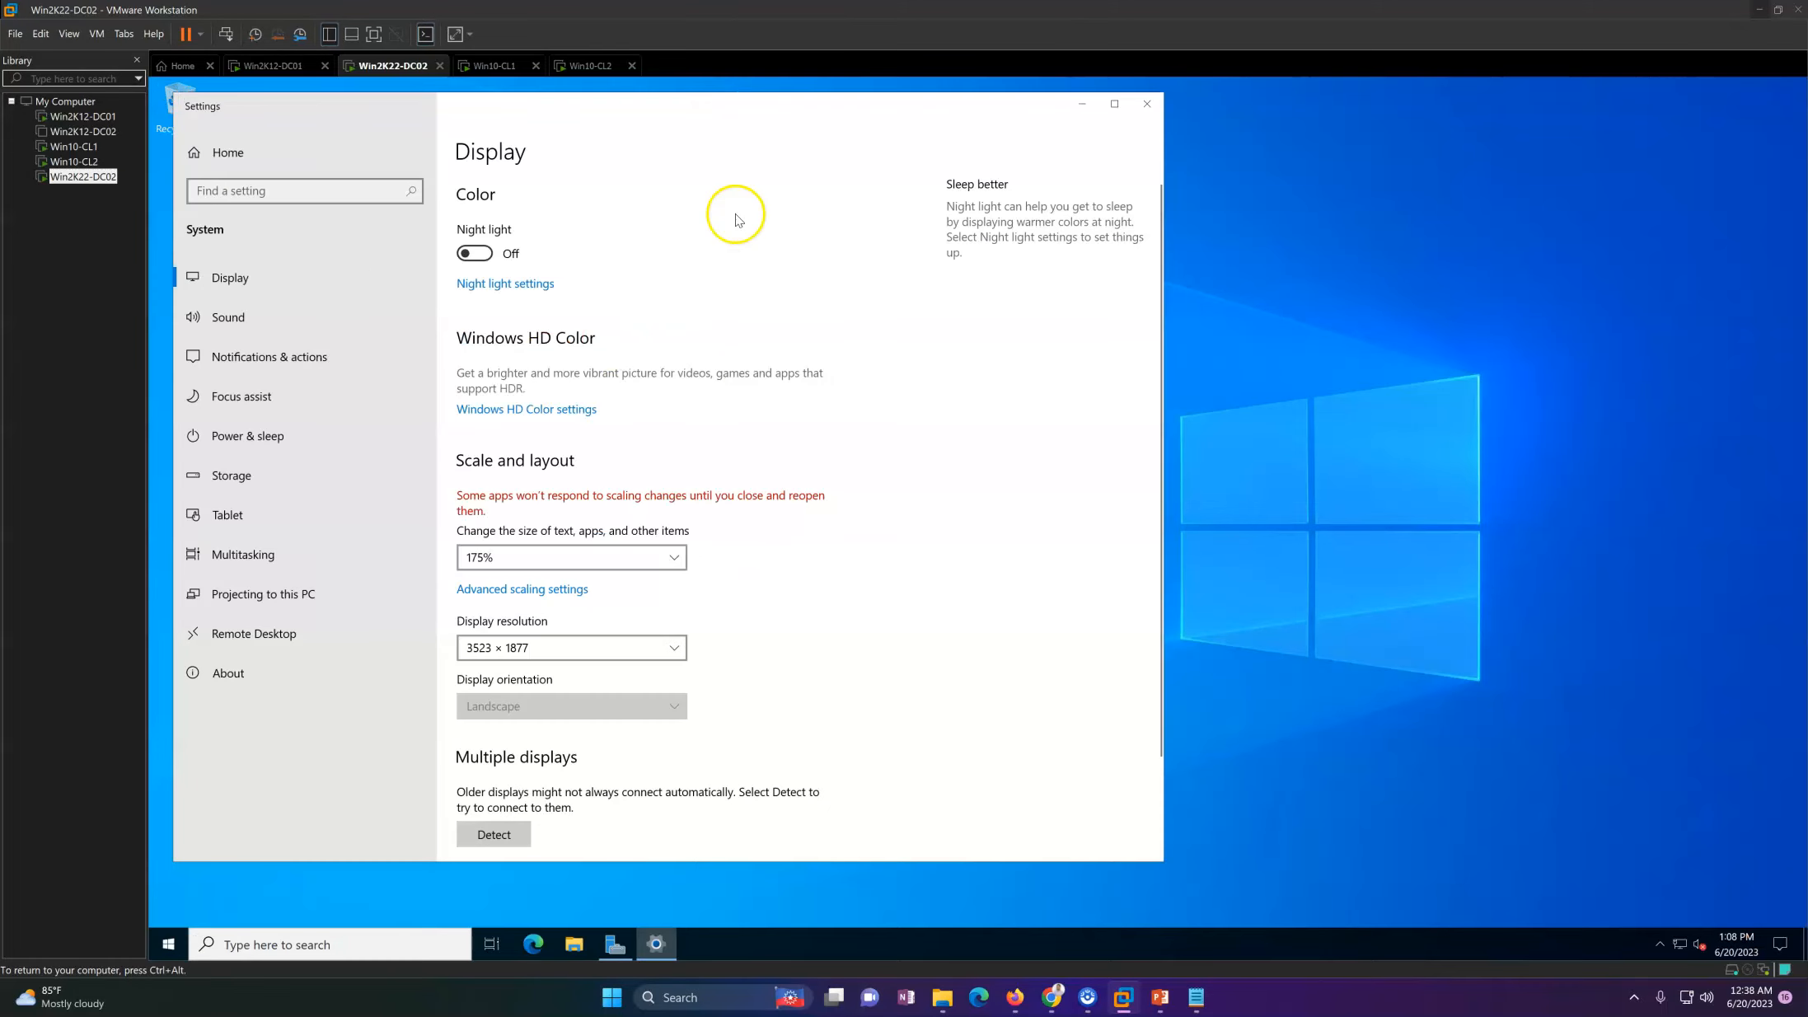
pyautogui.click(1146, 104)
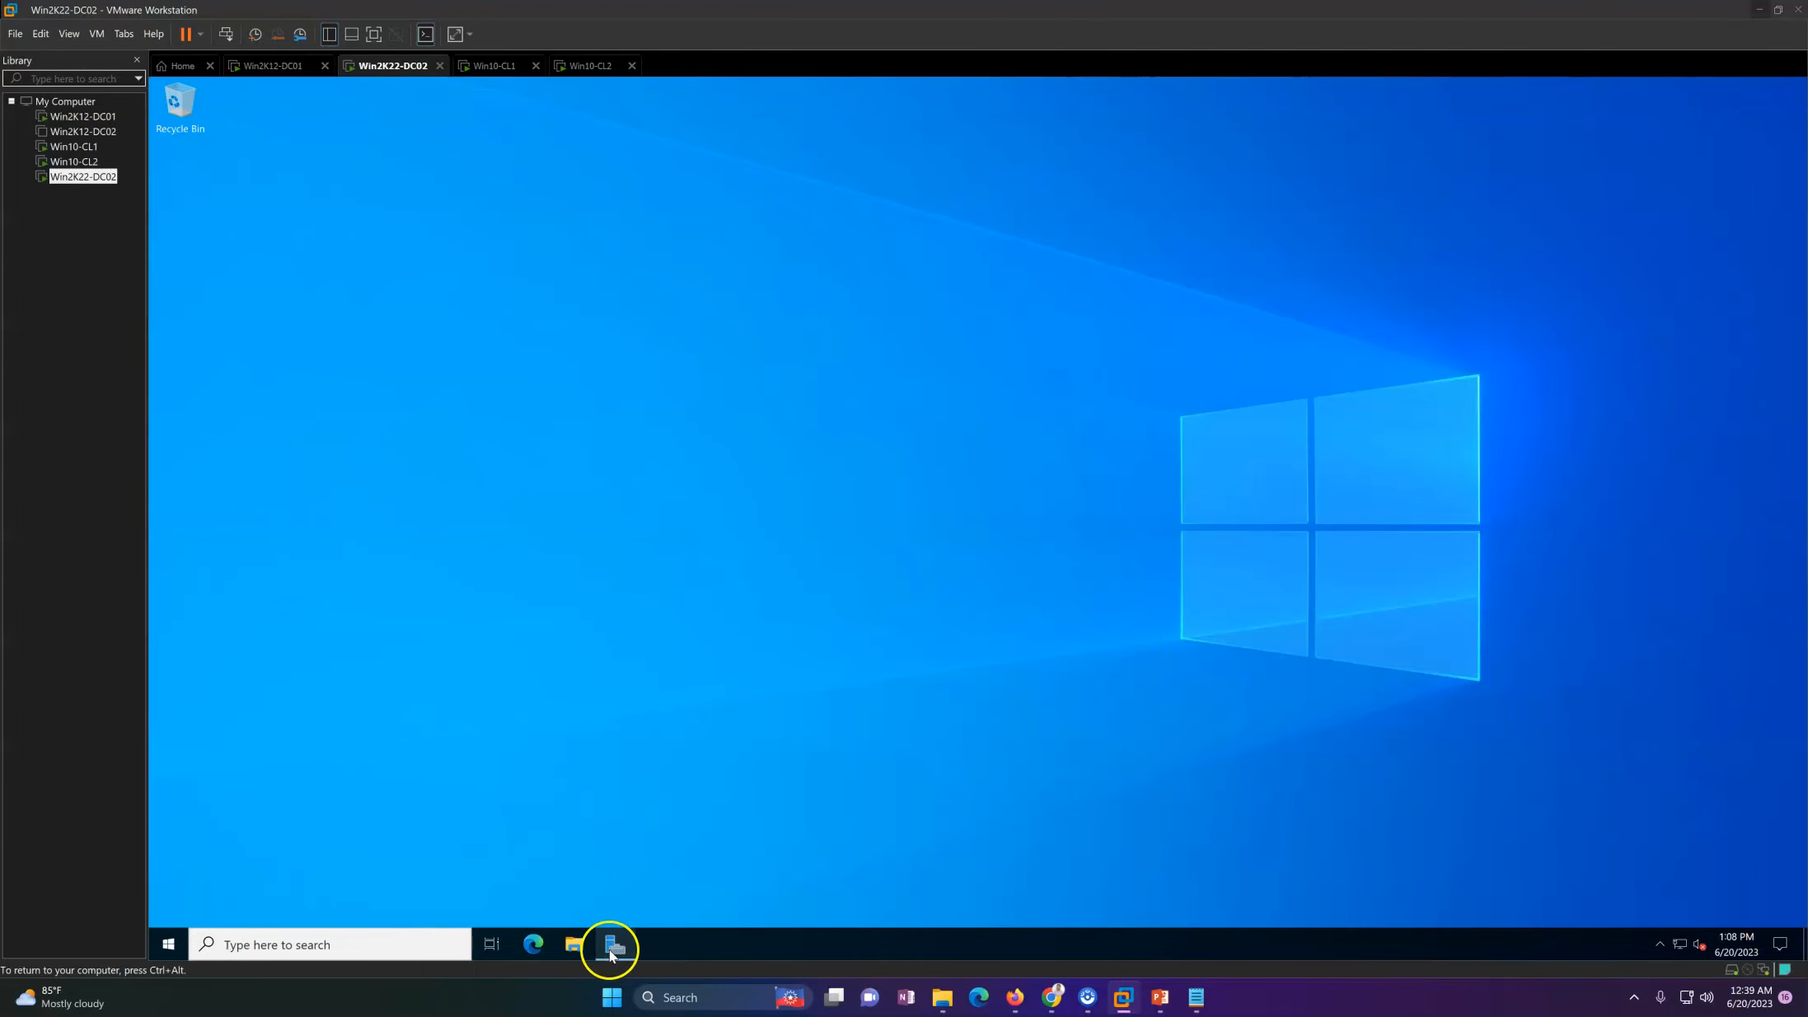
# Step: Start the Add Roles and Features Wizard in Server Manager and advance to server role selection with a role-based installation on Win2K22-DC02
pyautogui.click(614, 946)
pyautogui.click(241, 181)
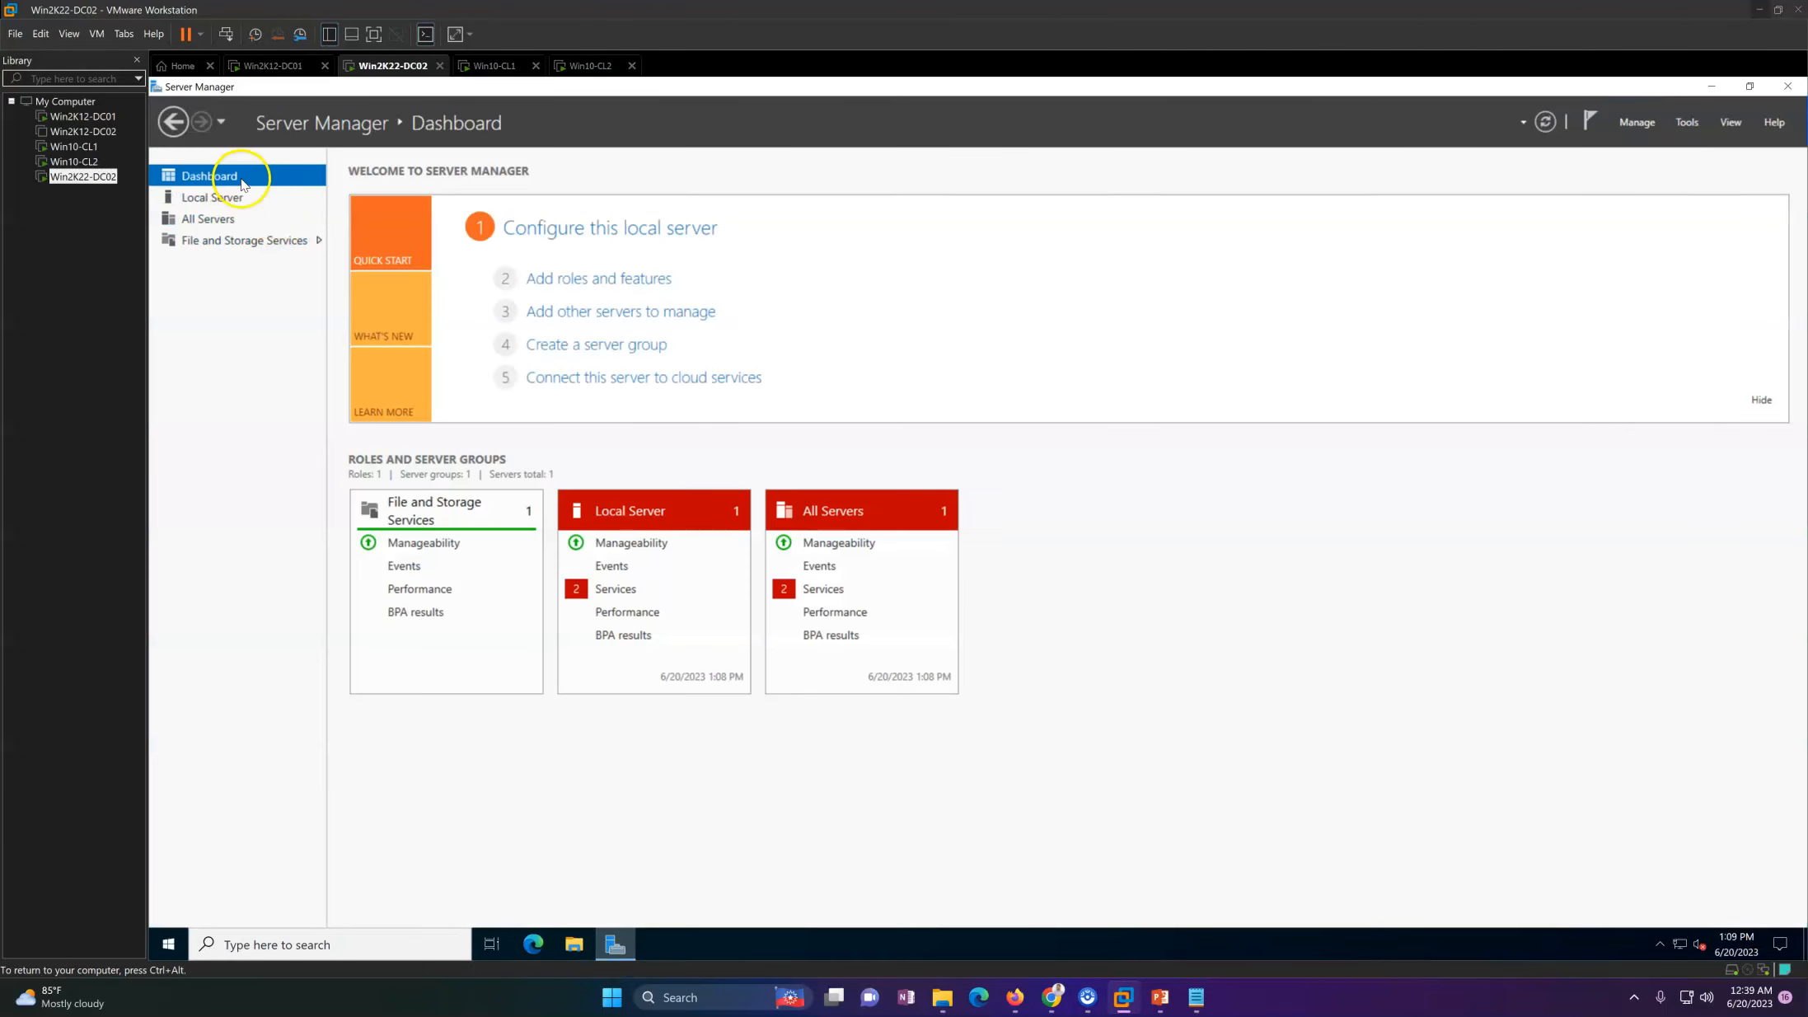
pyautogui.click(241, 200)
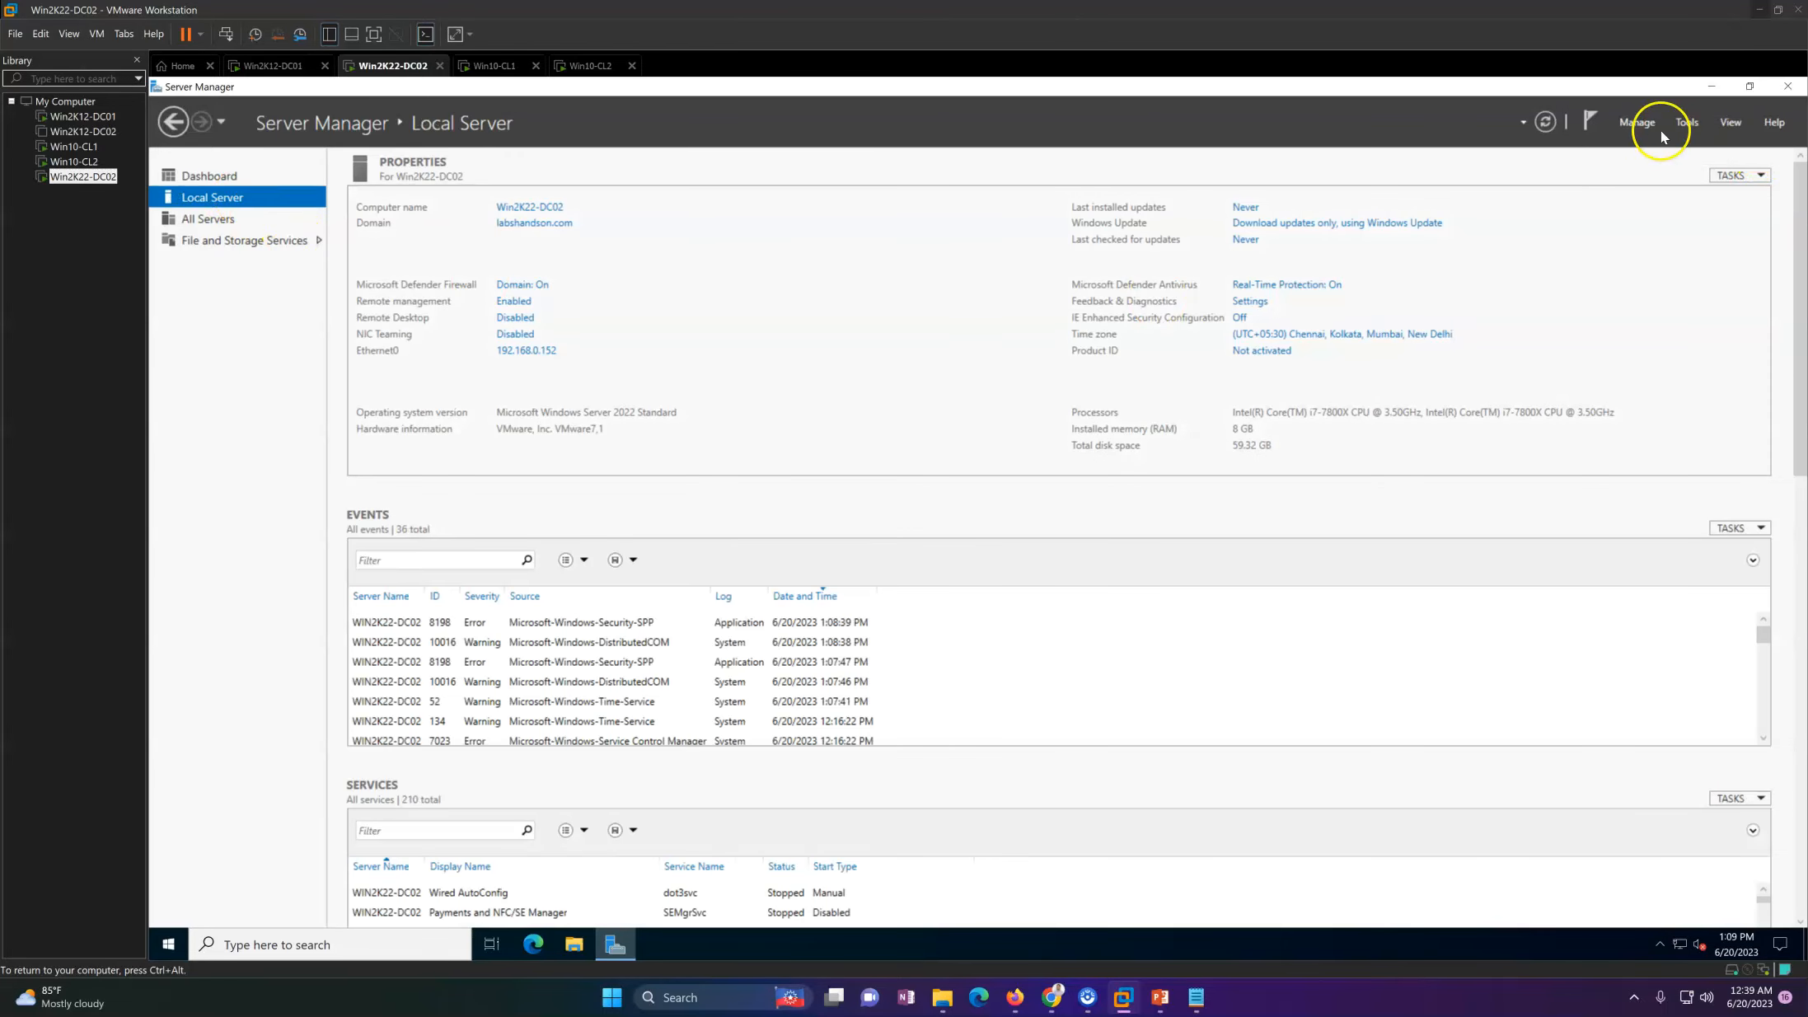
pyautogui.click(1637, 123)
pyautogui.click(1654, 151)
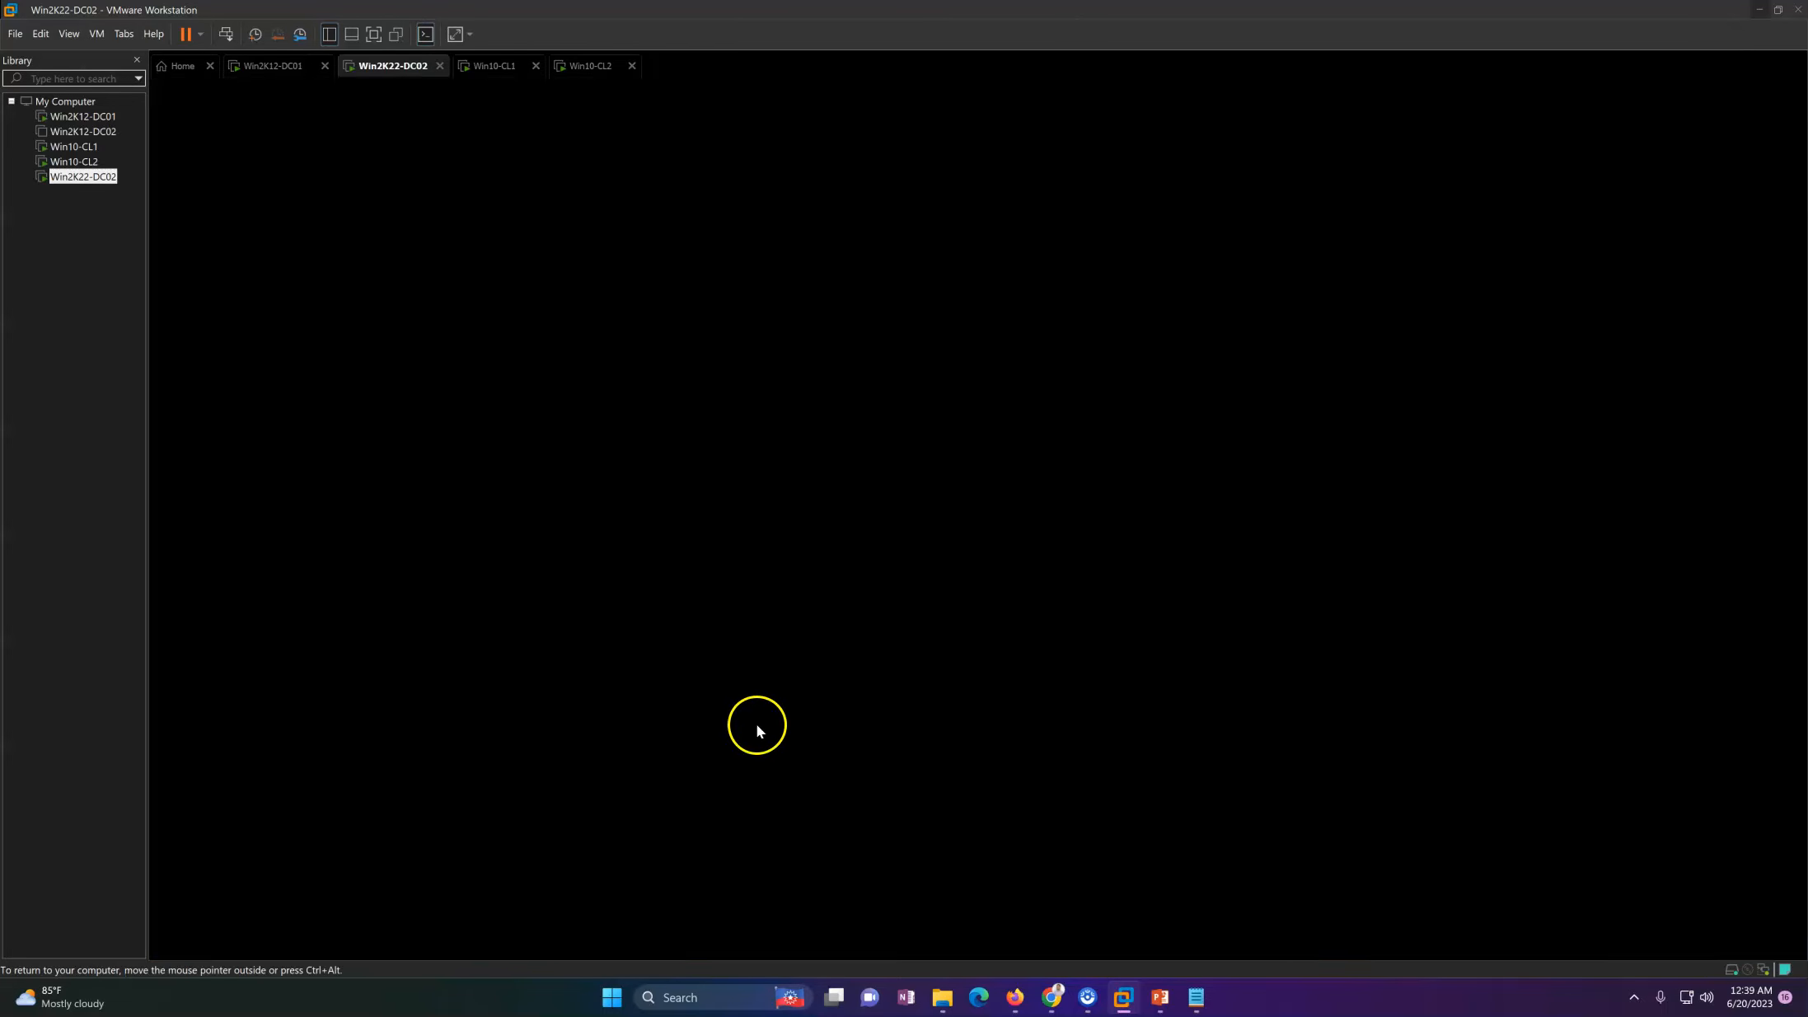
pyautogui.click(792, 713)
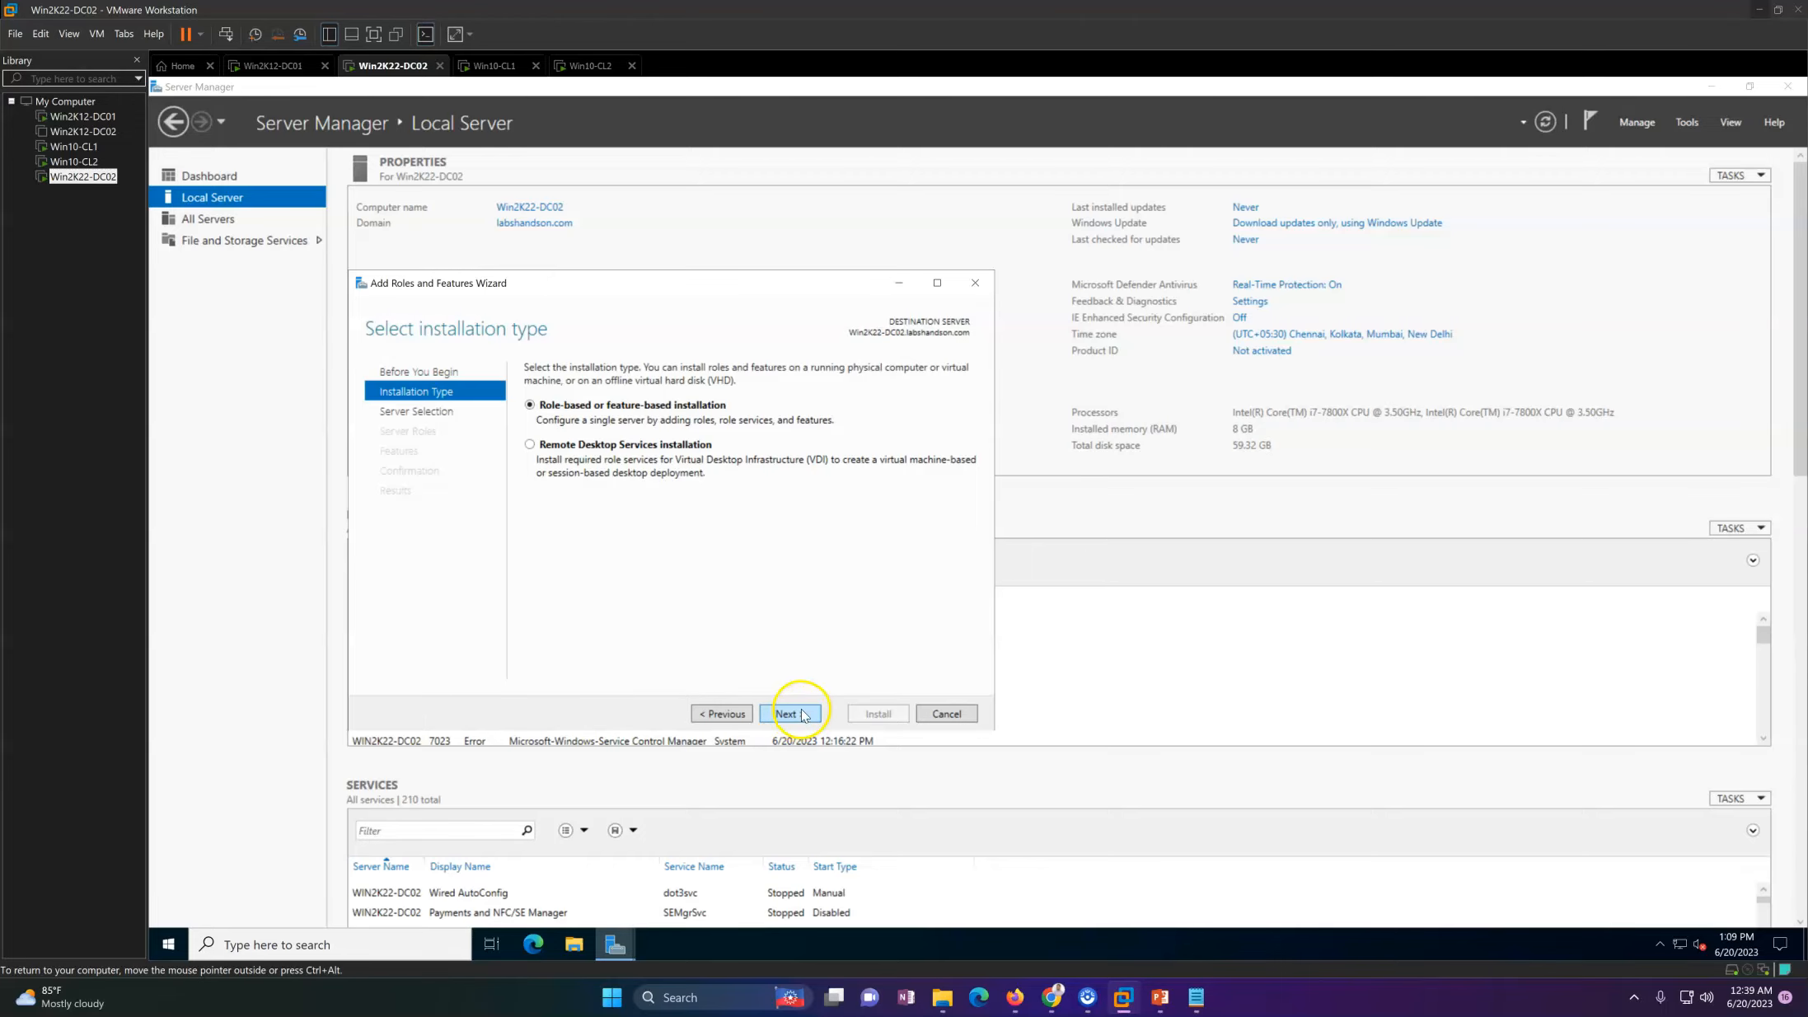
pyautogui.click(799, 714)
pyautogui.click(791, 714)
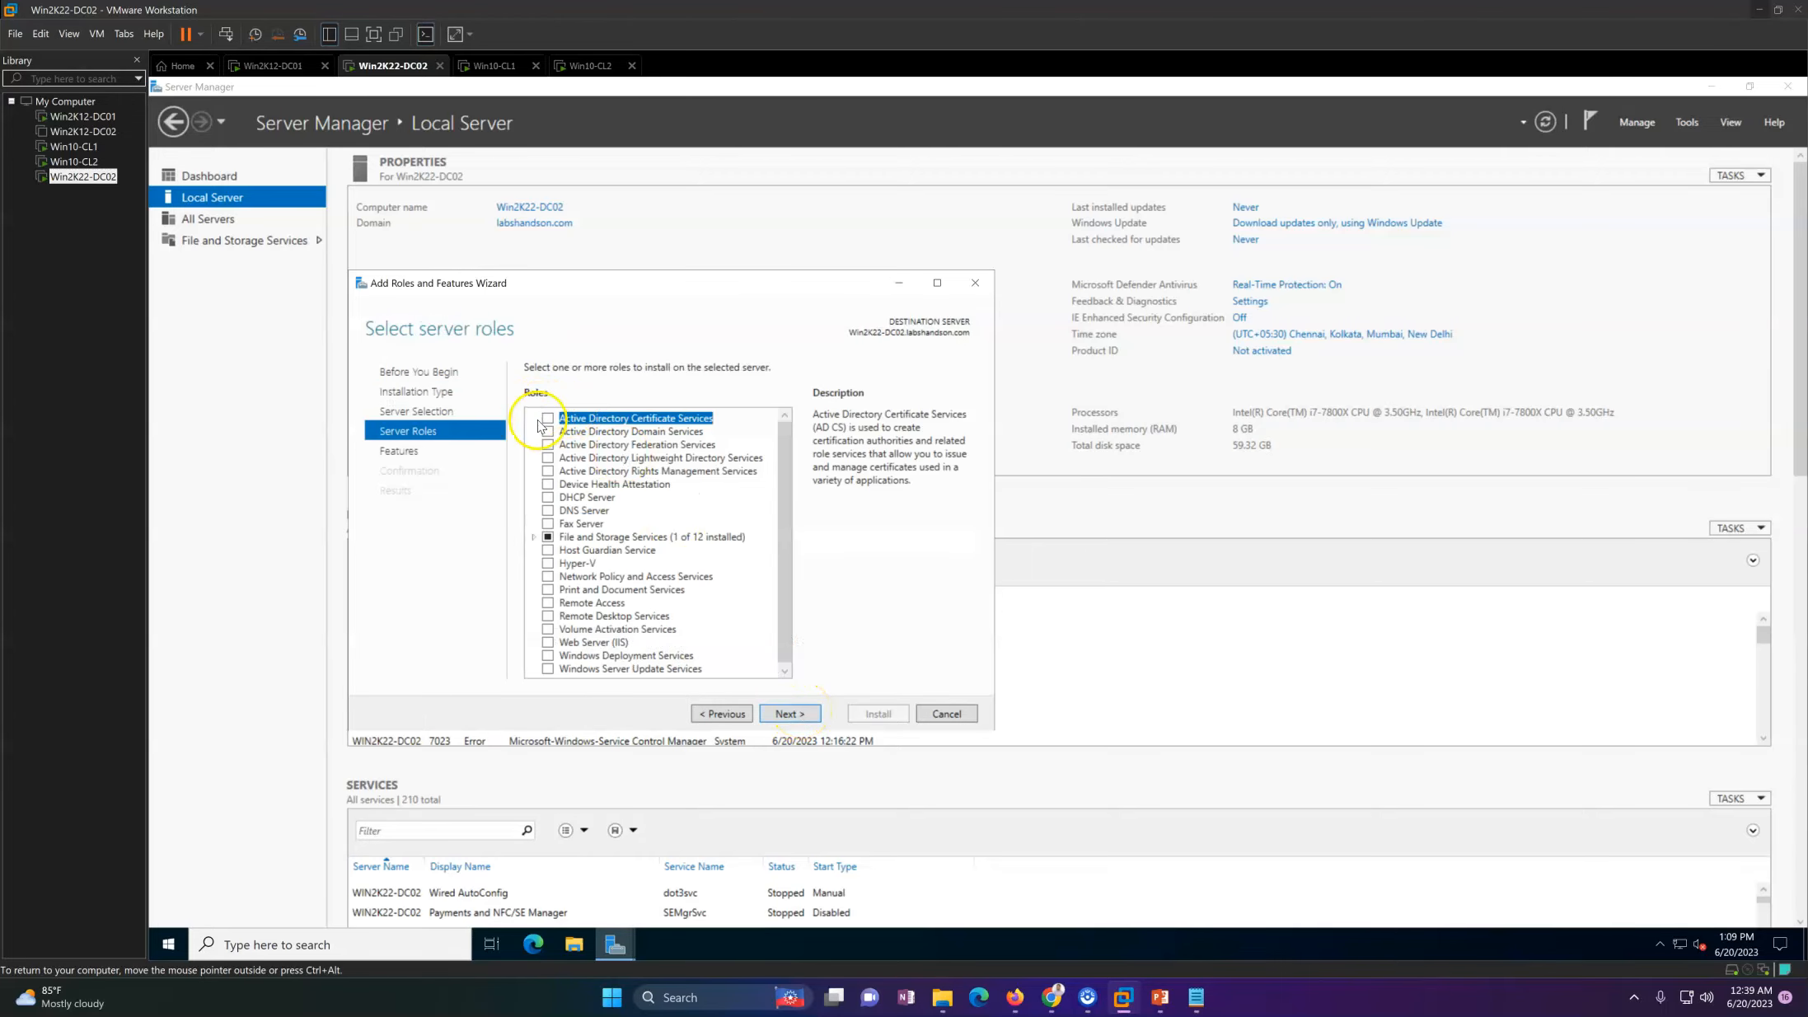
pyautogui.click(547, 444)
pyautogui.click(551, 448)
pyautogui.click(548, 445)
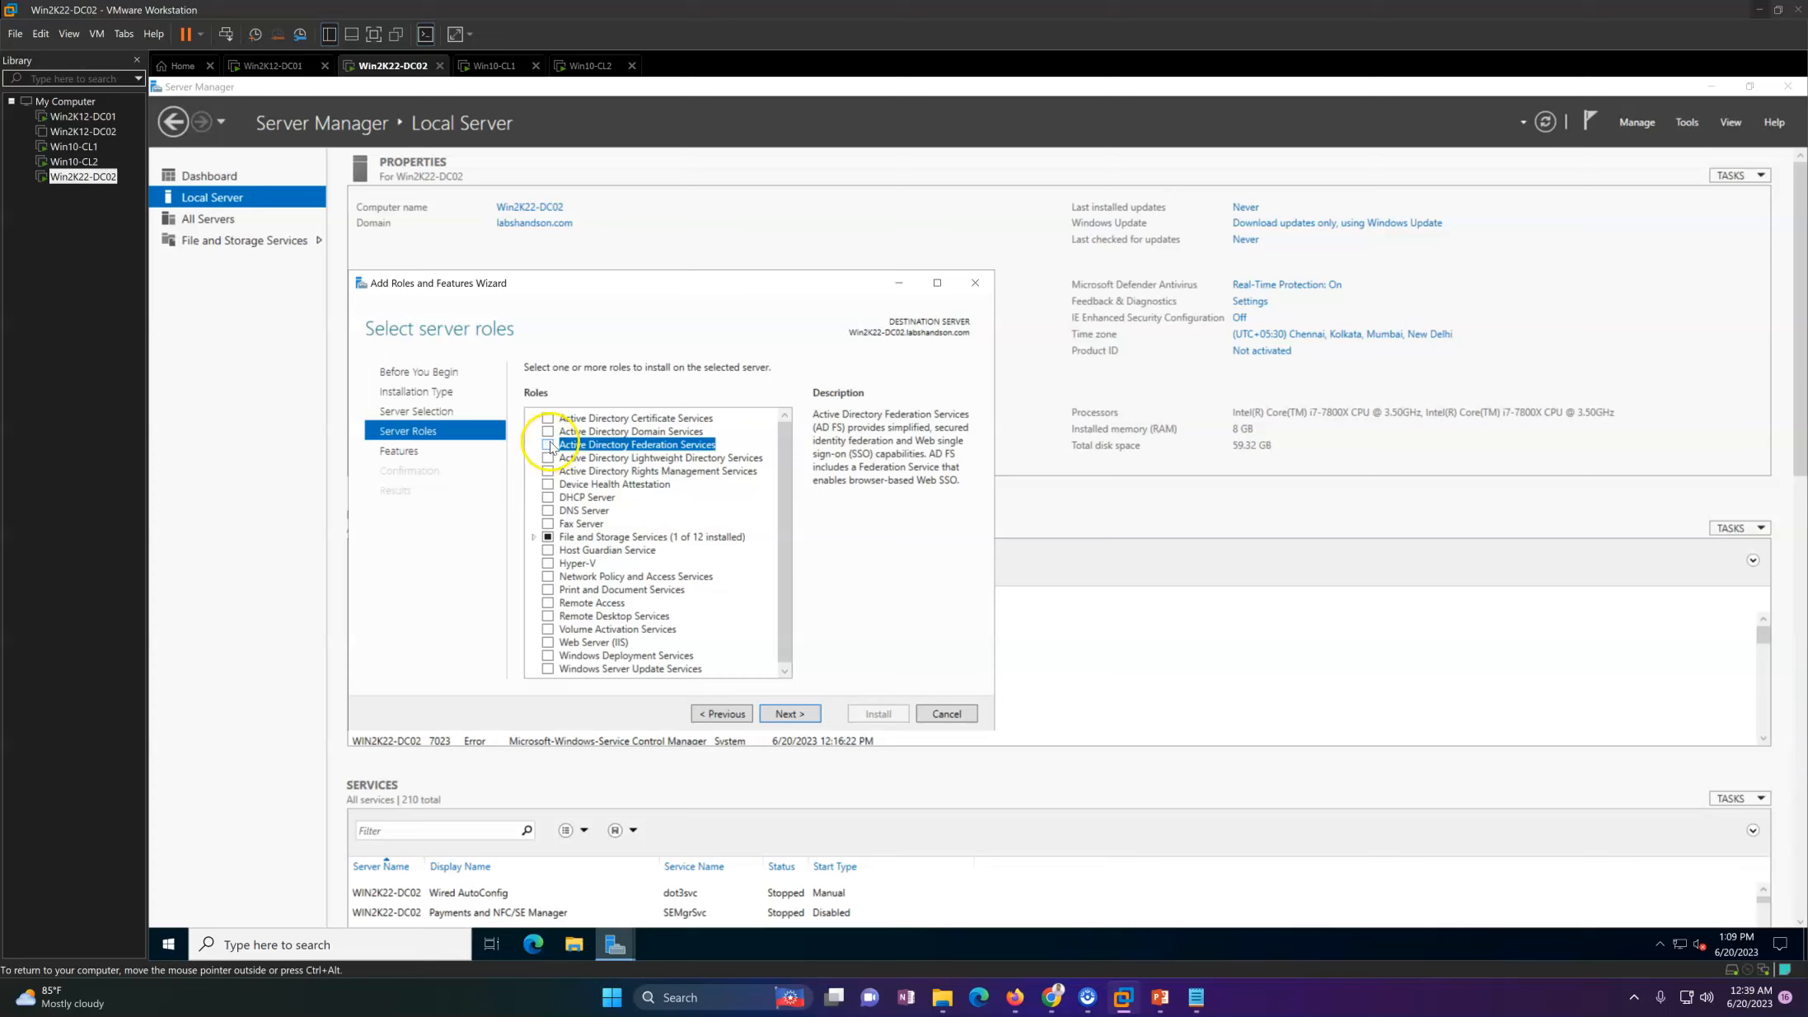
# Step: Select the Active Directory Domain Services role with its required features, accept the remaining defaults and start the installation
pyautogui.click(549, 432)
pyautogui.click(719, 645)
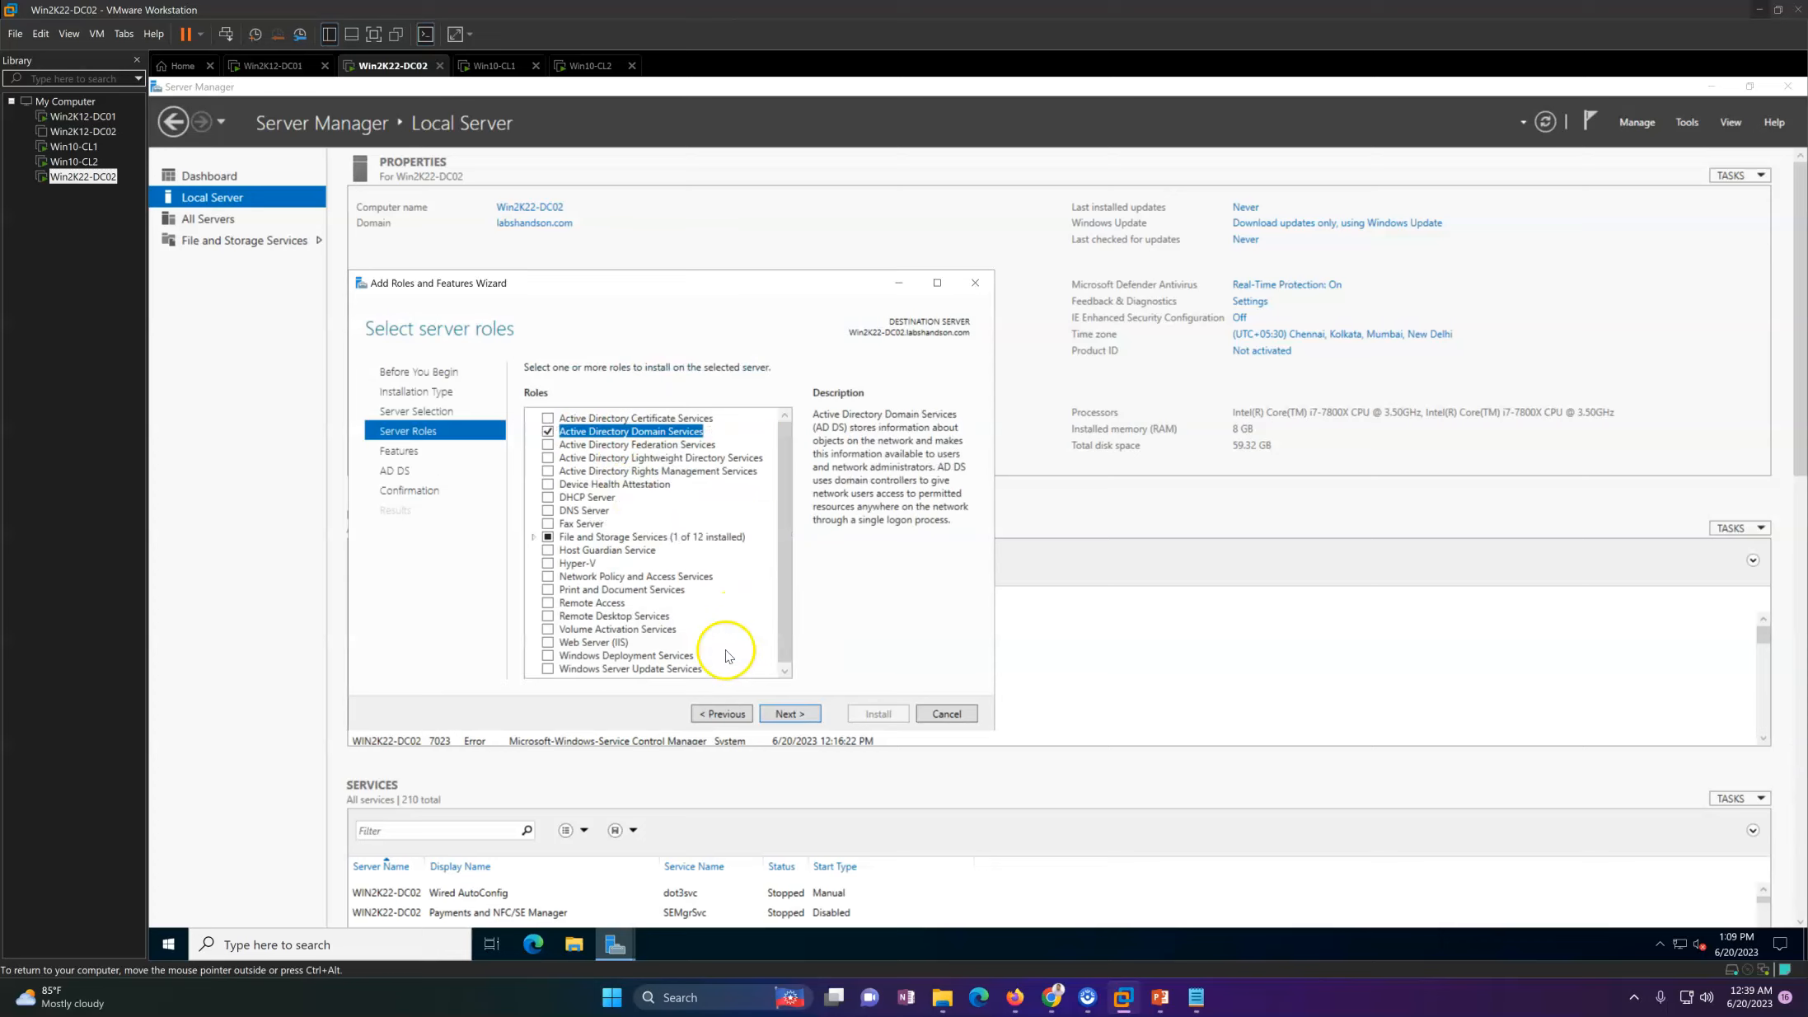
pyautogui.click(804, 715)
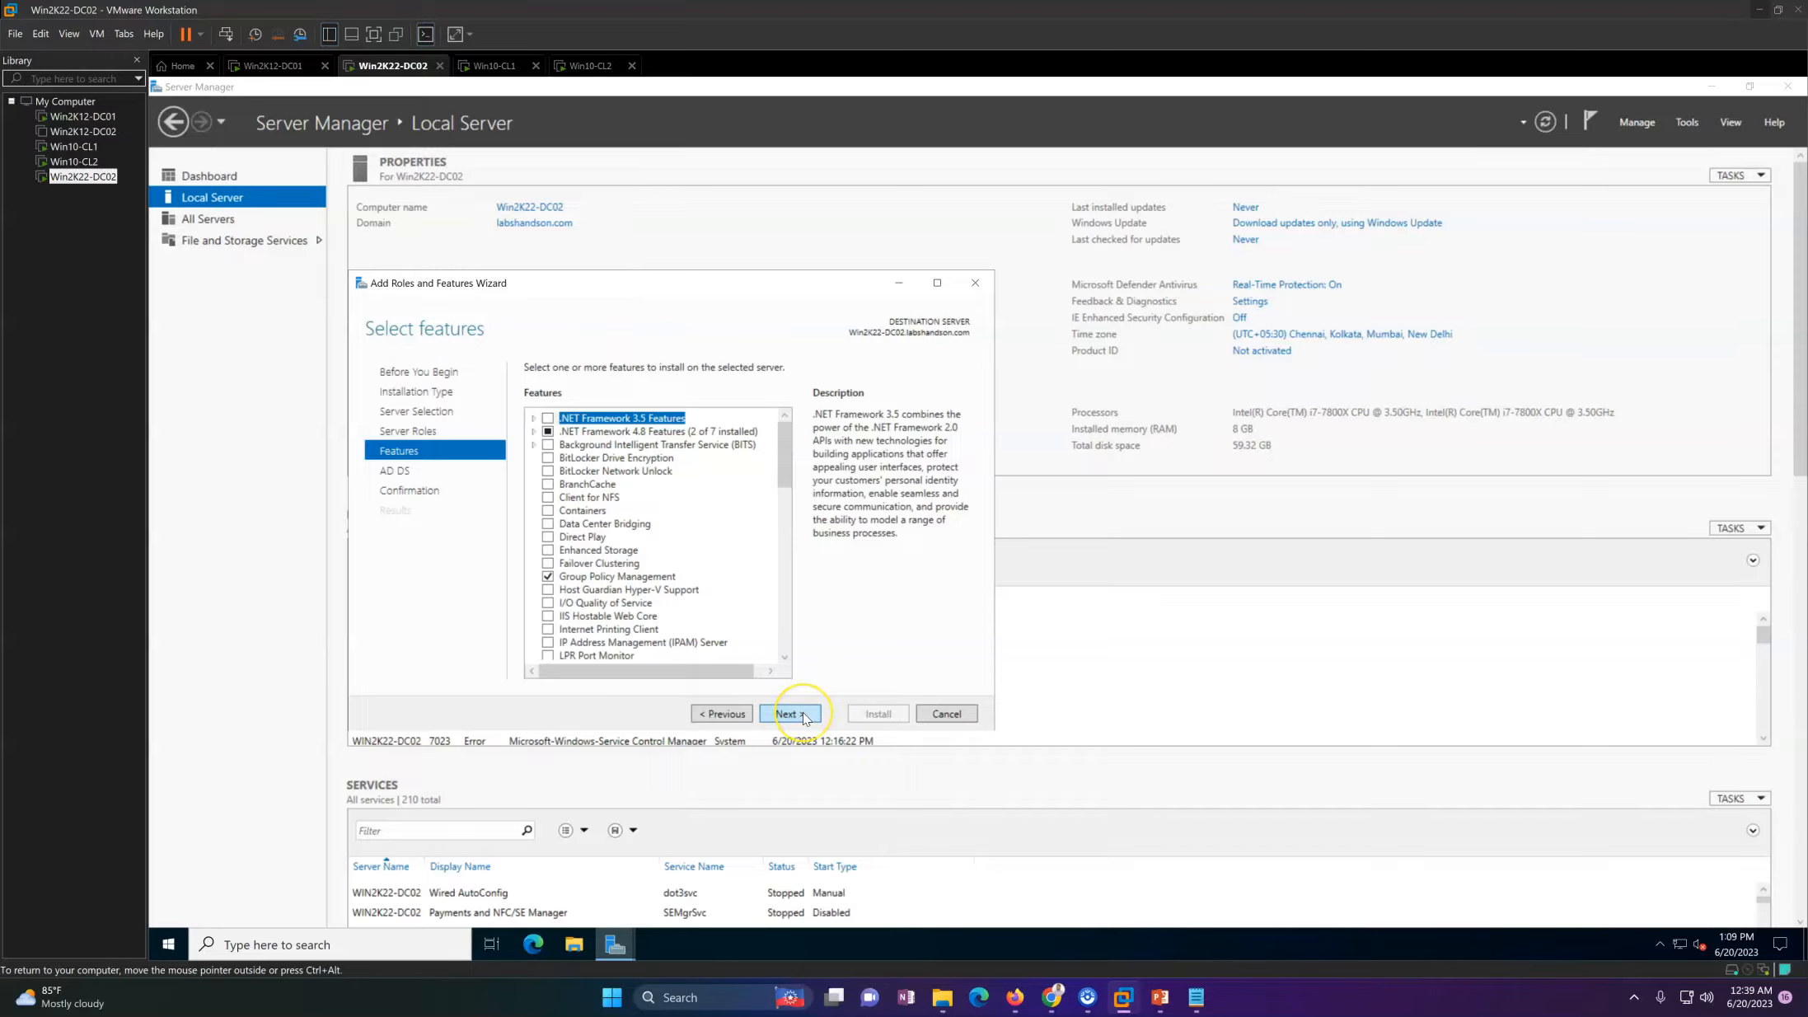
pyautogui.click(804, 714)
pyautogui.click(805, 714)
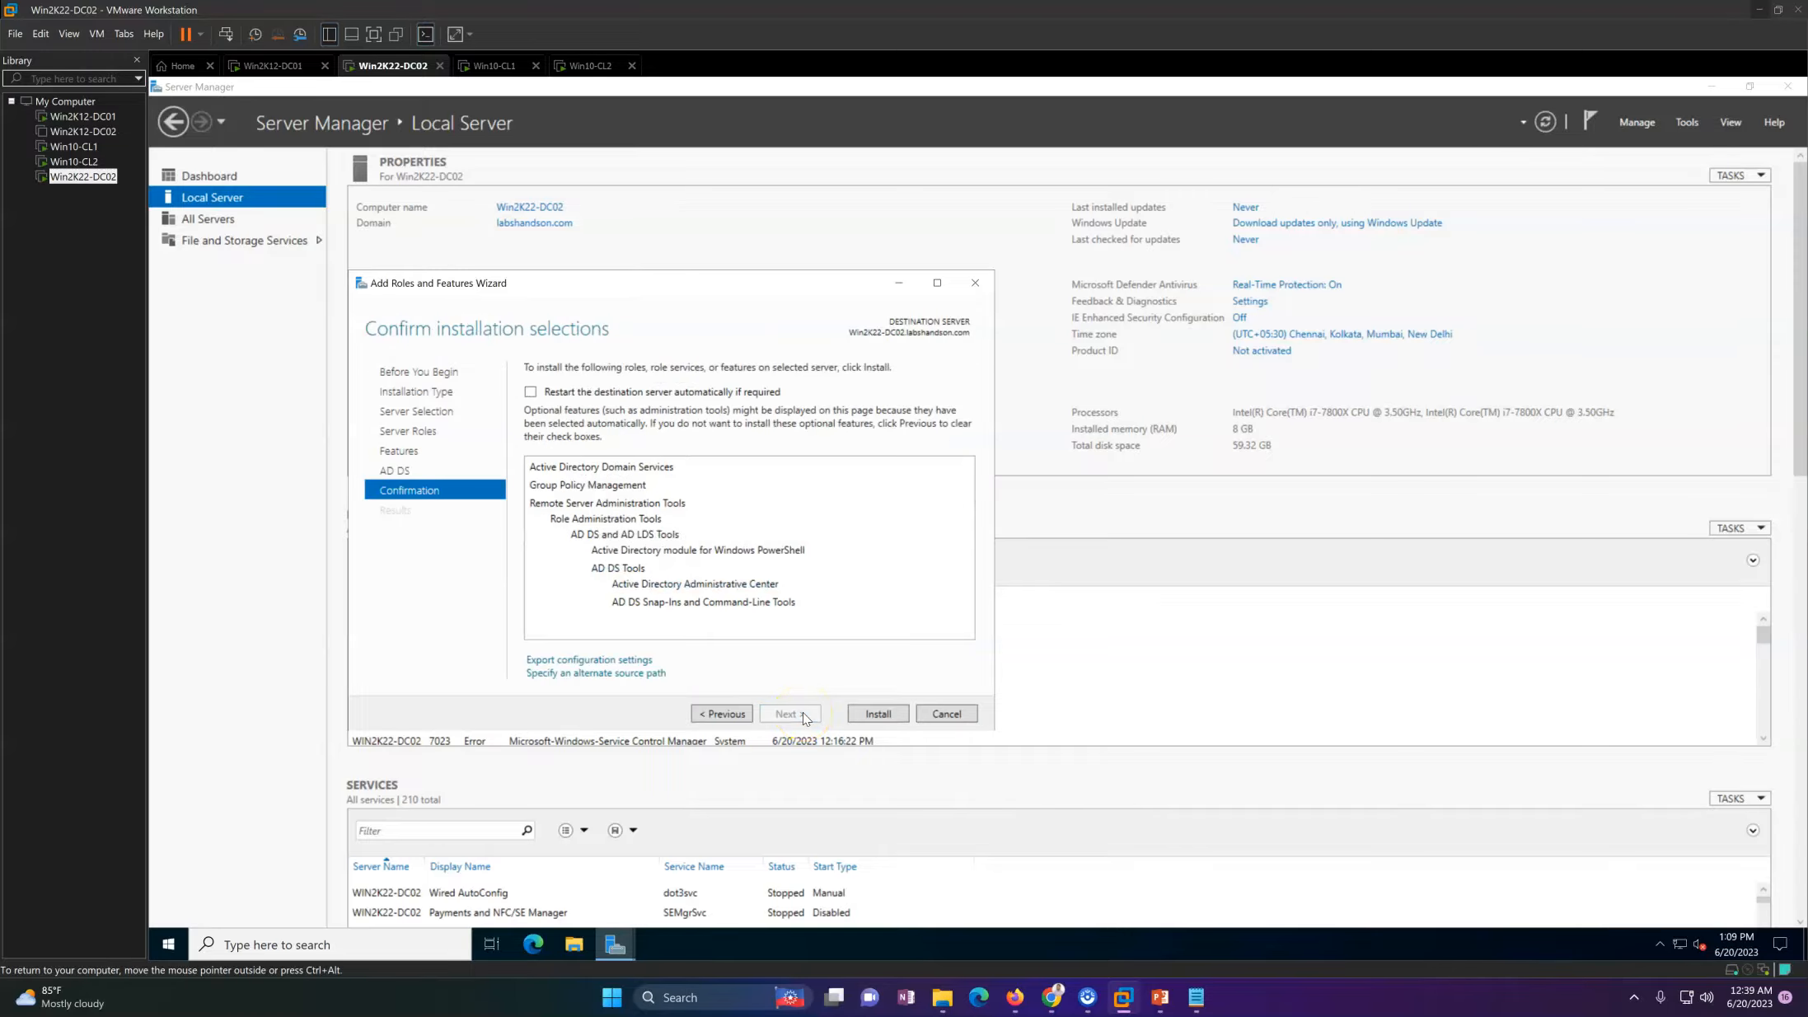
pyautogui.click(869, 724)
pyautogui.moveTo(666, 291); pyautogui.dragTo(880, 294)
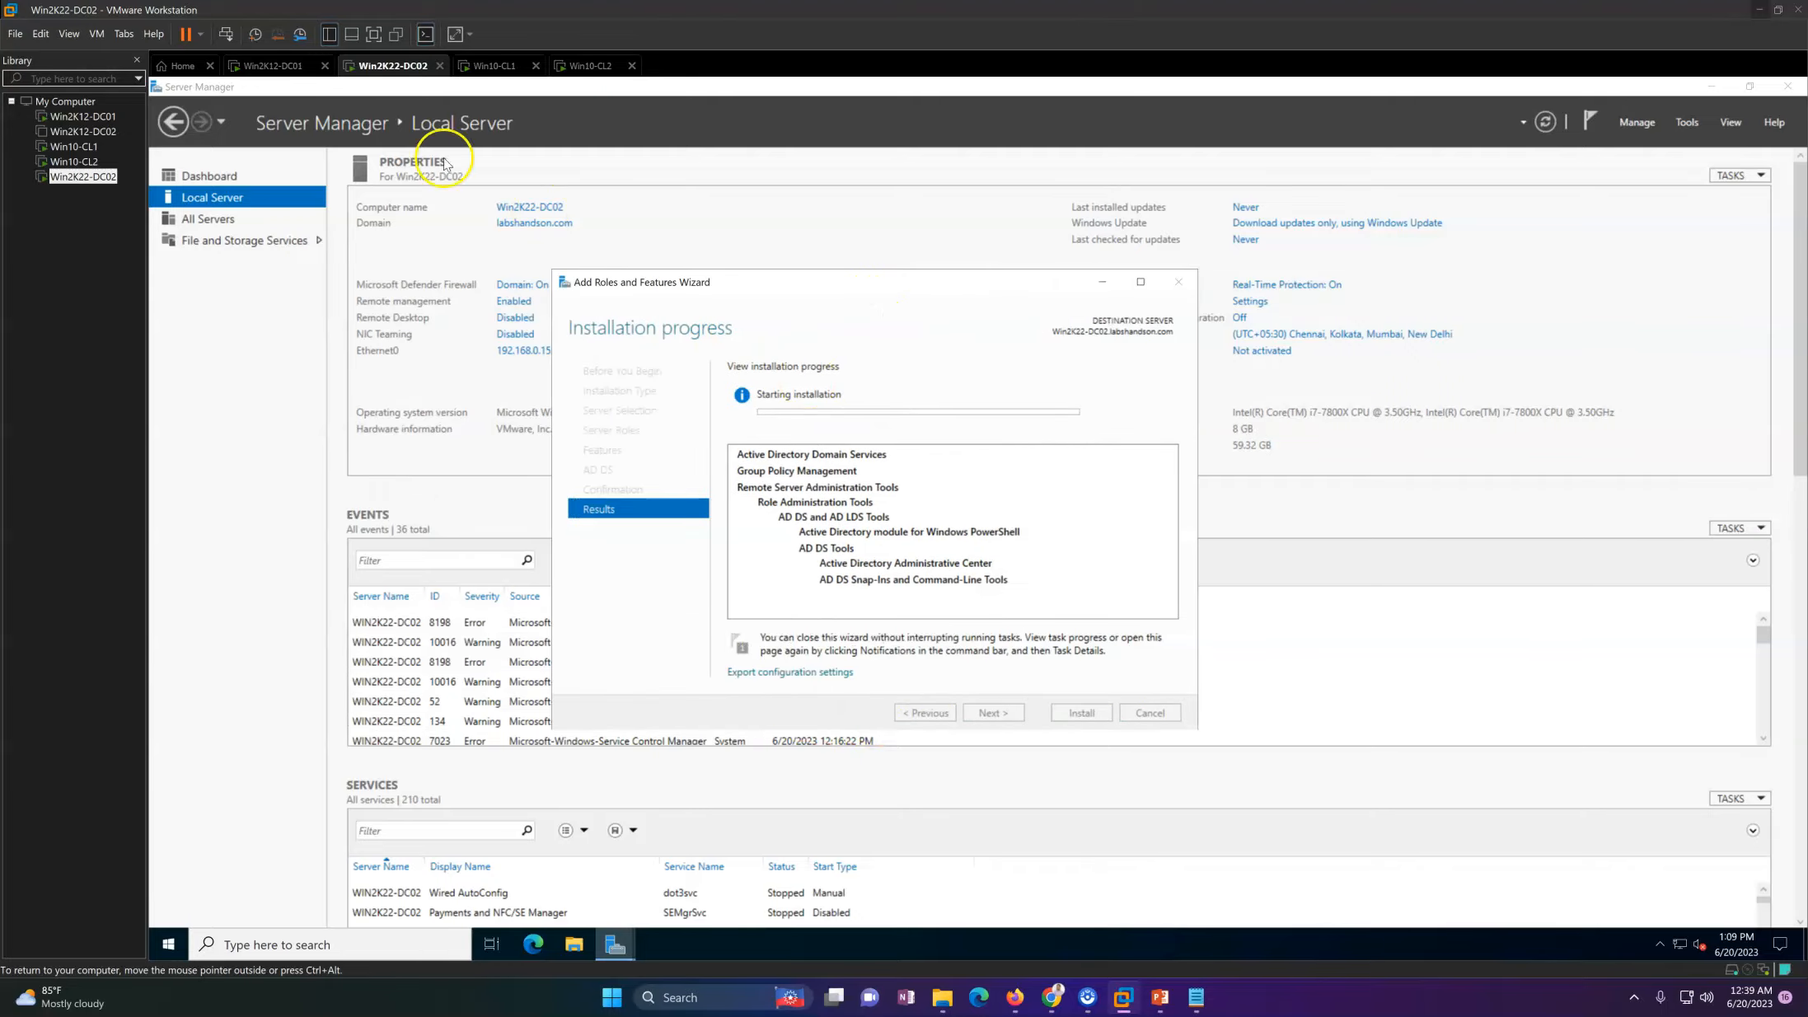
# Step: Switch to Win2K12-DC01, refresh the Computers container in Active Directory Users and Computers and view the Domain Controllers OU
pyautogui.click(272, 66)
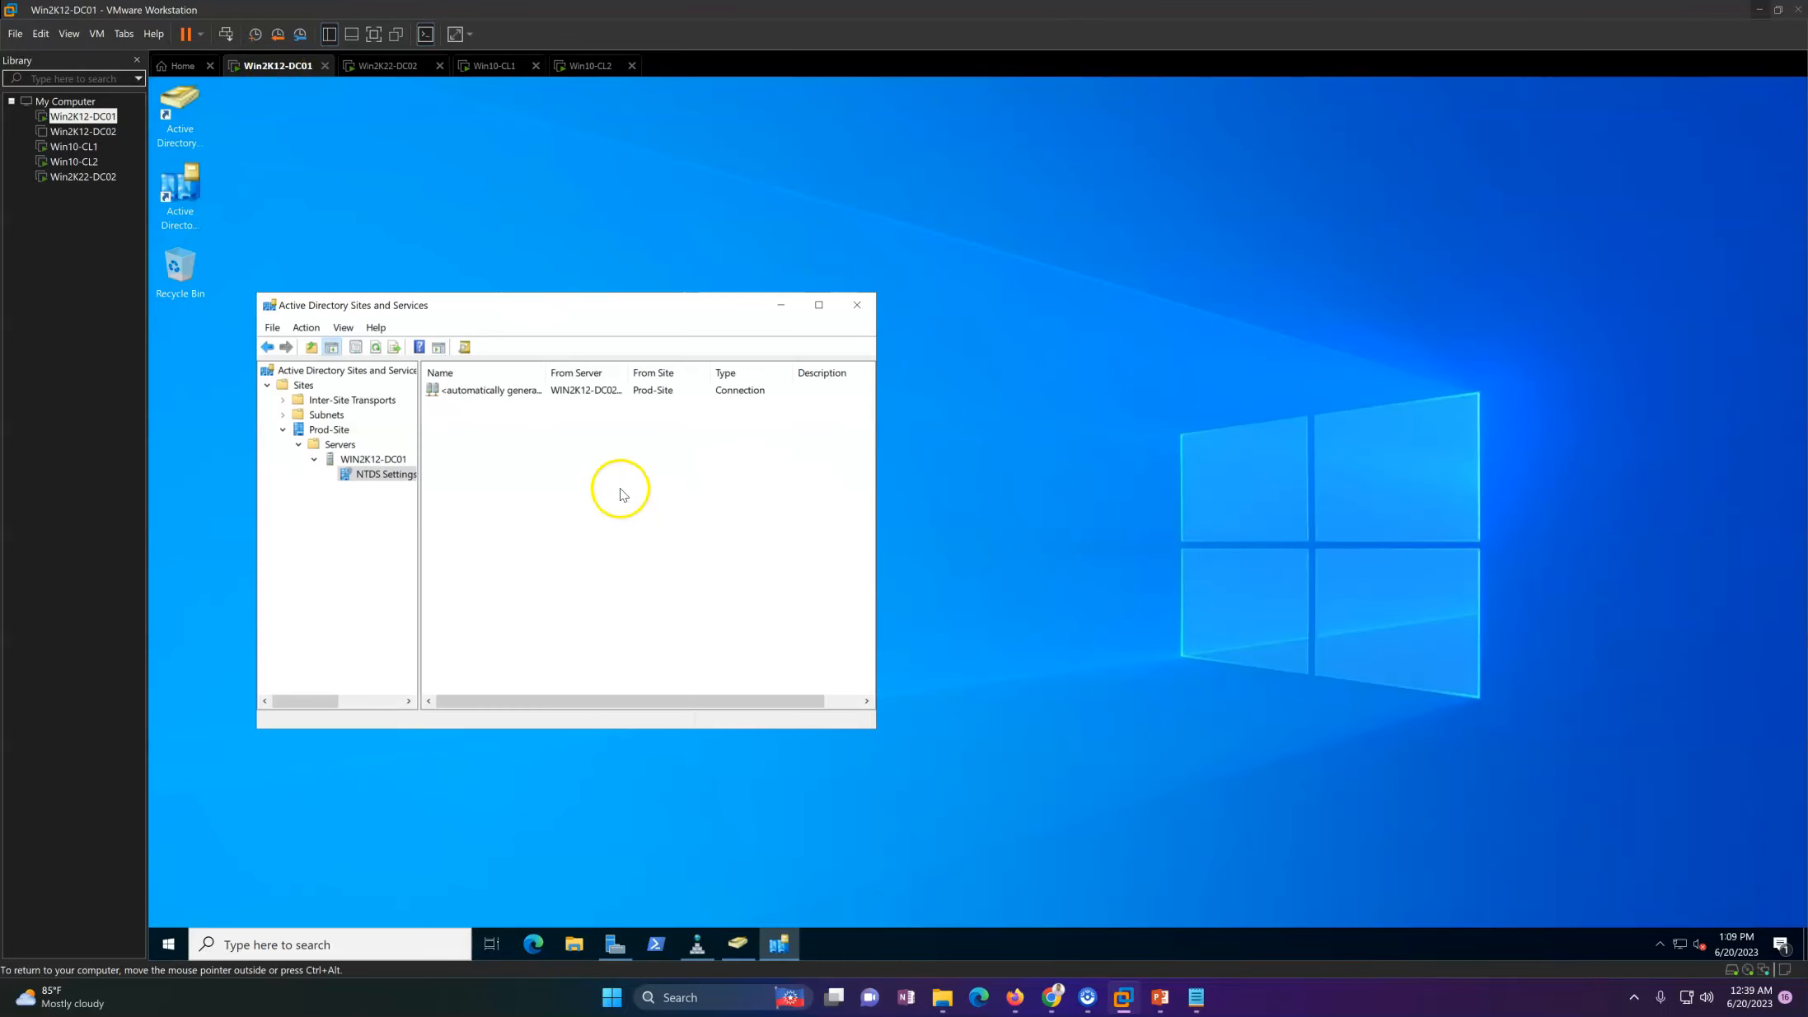
pyautogui.rightClick(622, 493)
pyautogui.click(736, 944)
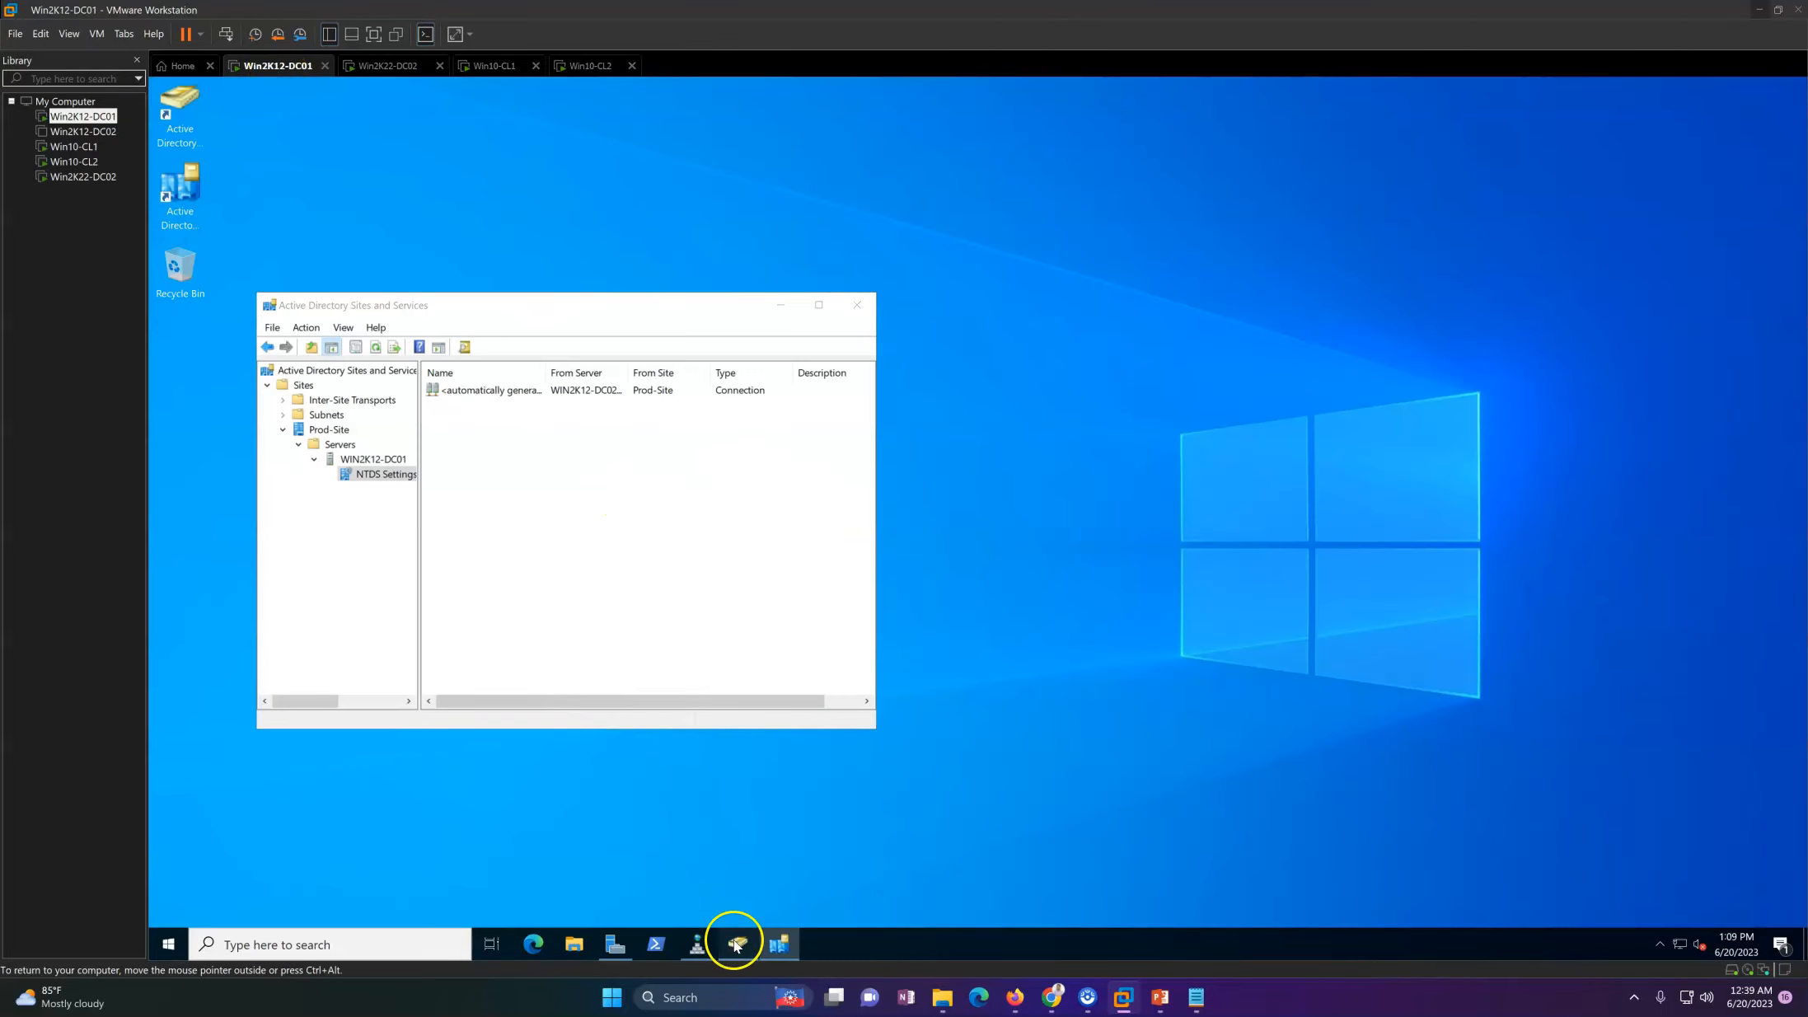
pyautogui.rightClick(823, 330)
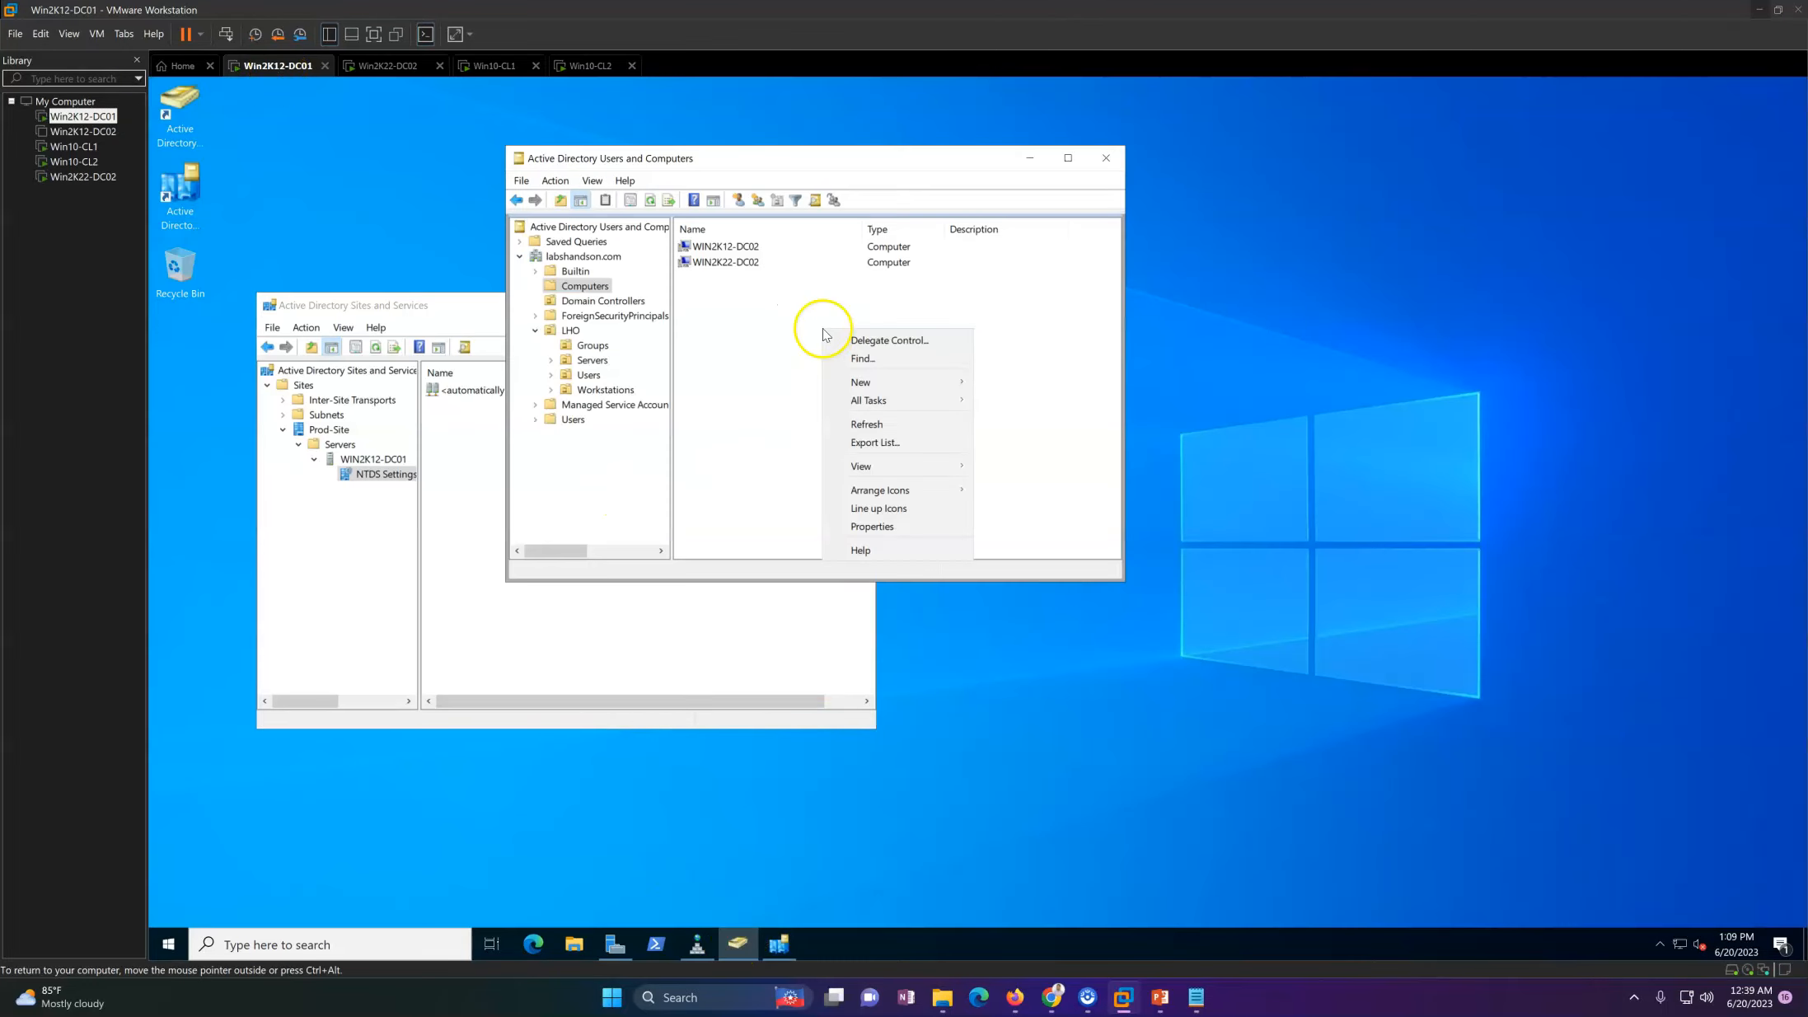
pyautogui.click(867, 424)
pyautogui.click(634, 302)
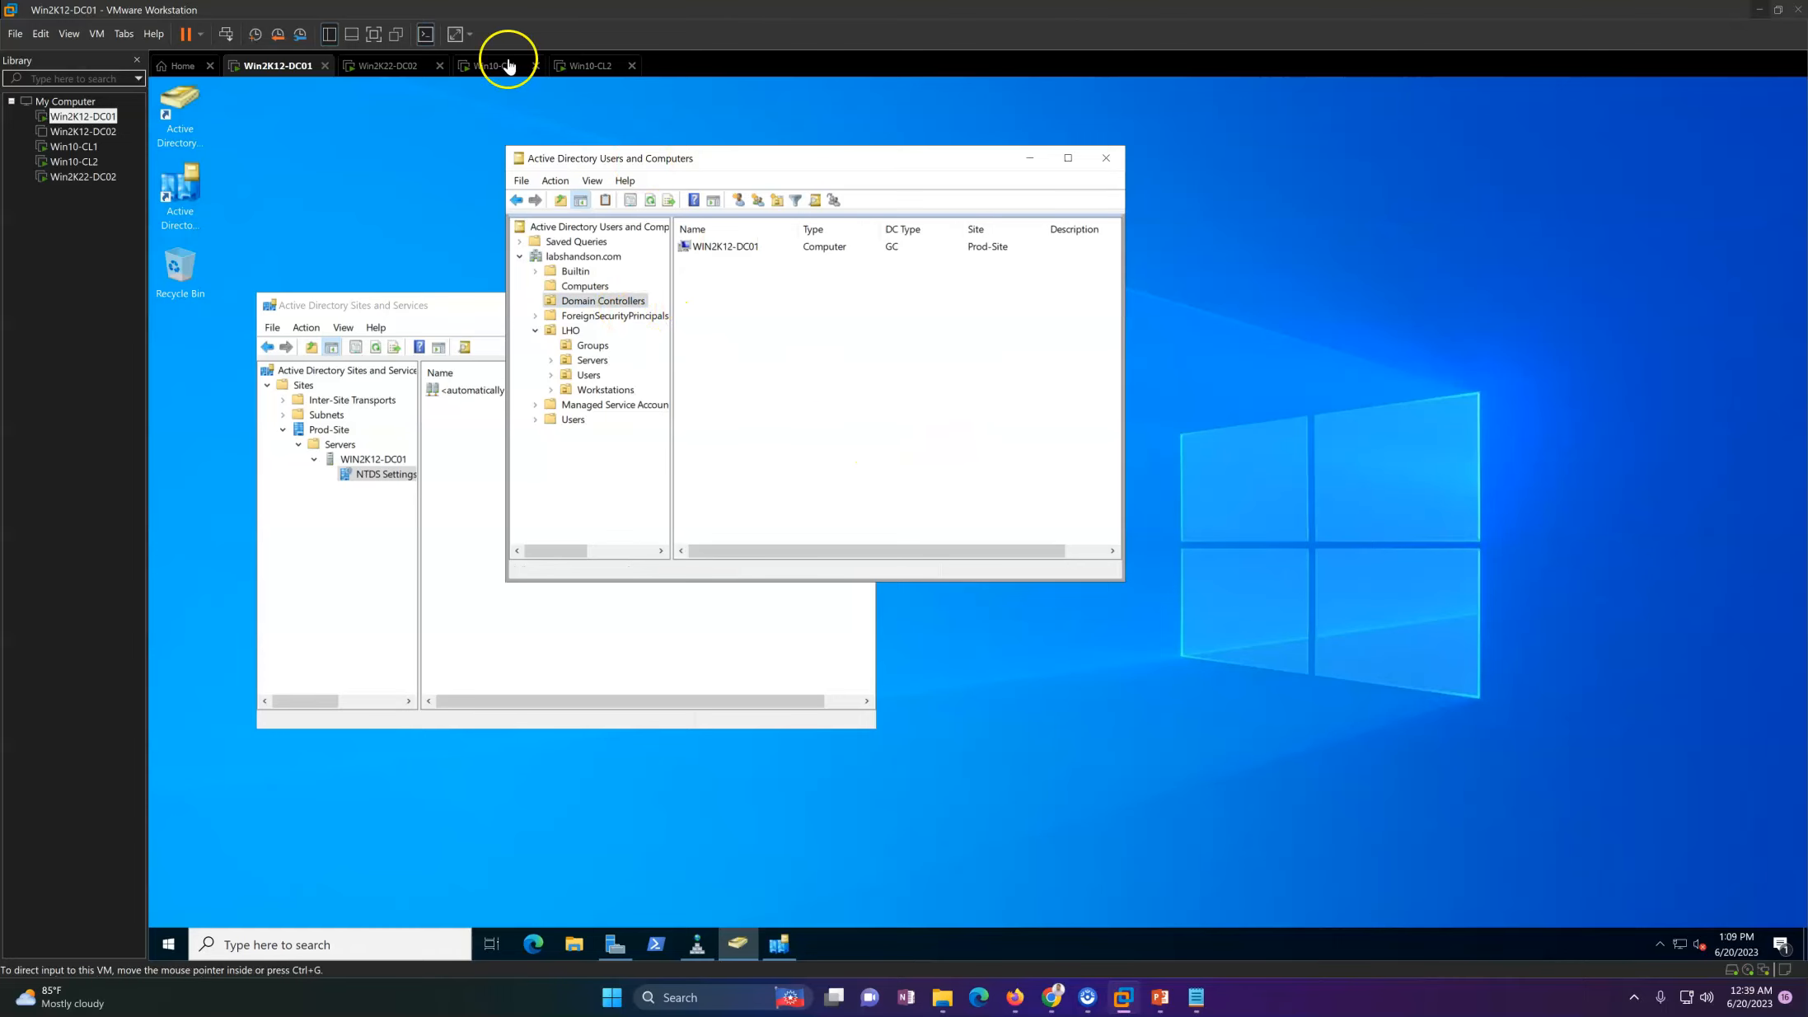
# Step: Return to Win2K22-DC02 to monitor the role installation progress and dismiss the Windows Update notification
pyautogui.click(385, 65)
pyautogui.click(837, 362)
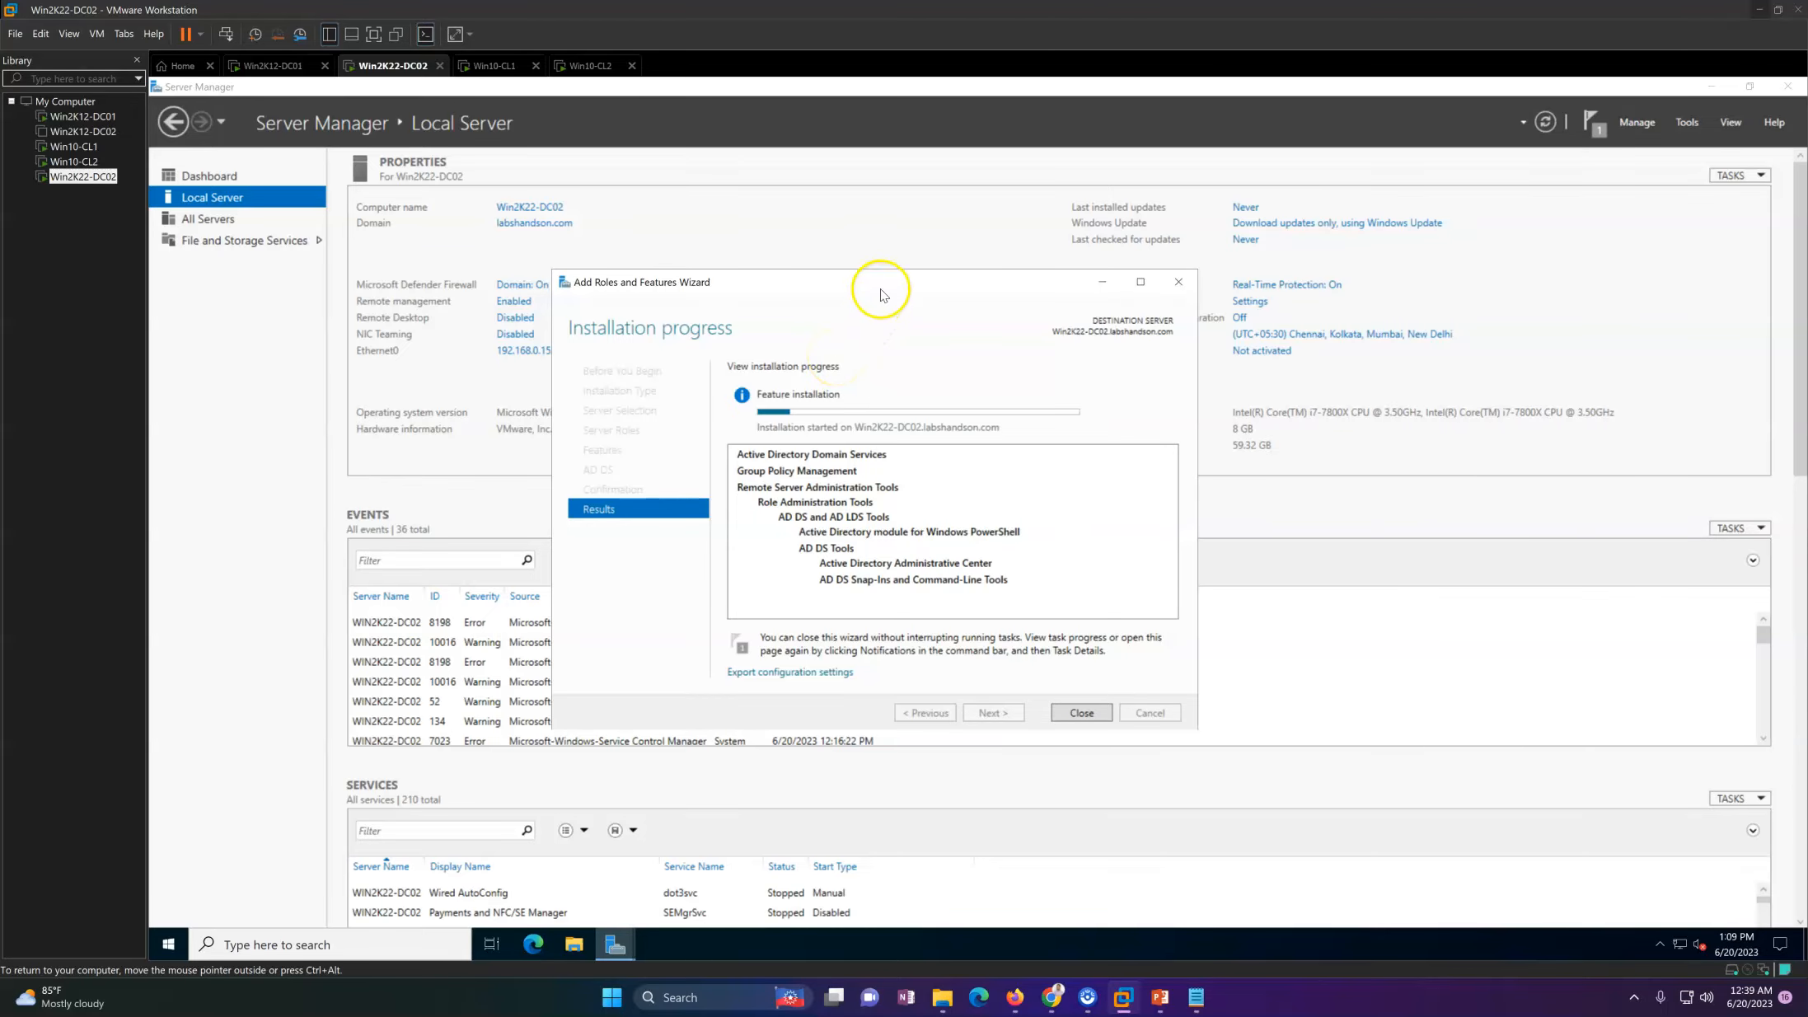
pyautogui.moveTo(872, 283); pyautogui.dragTo(844, 213)
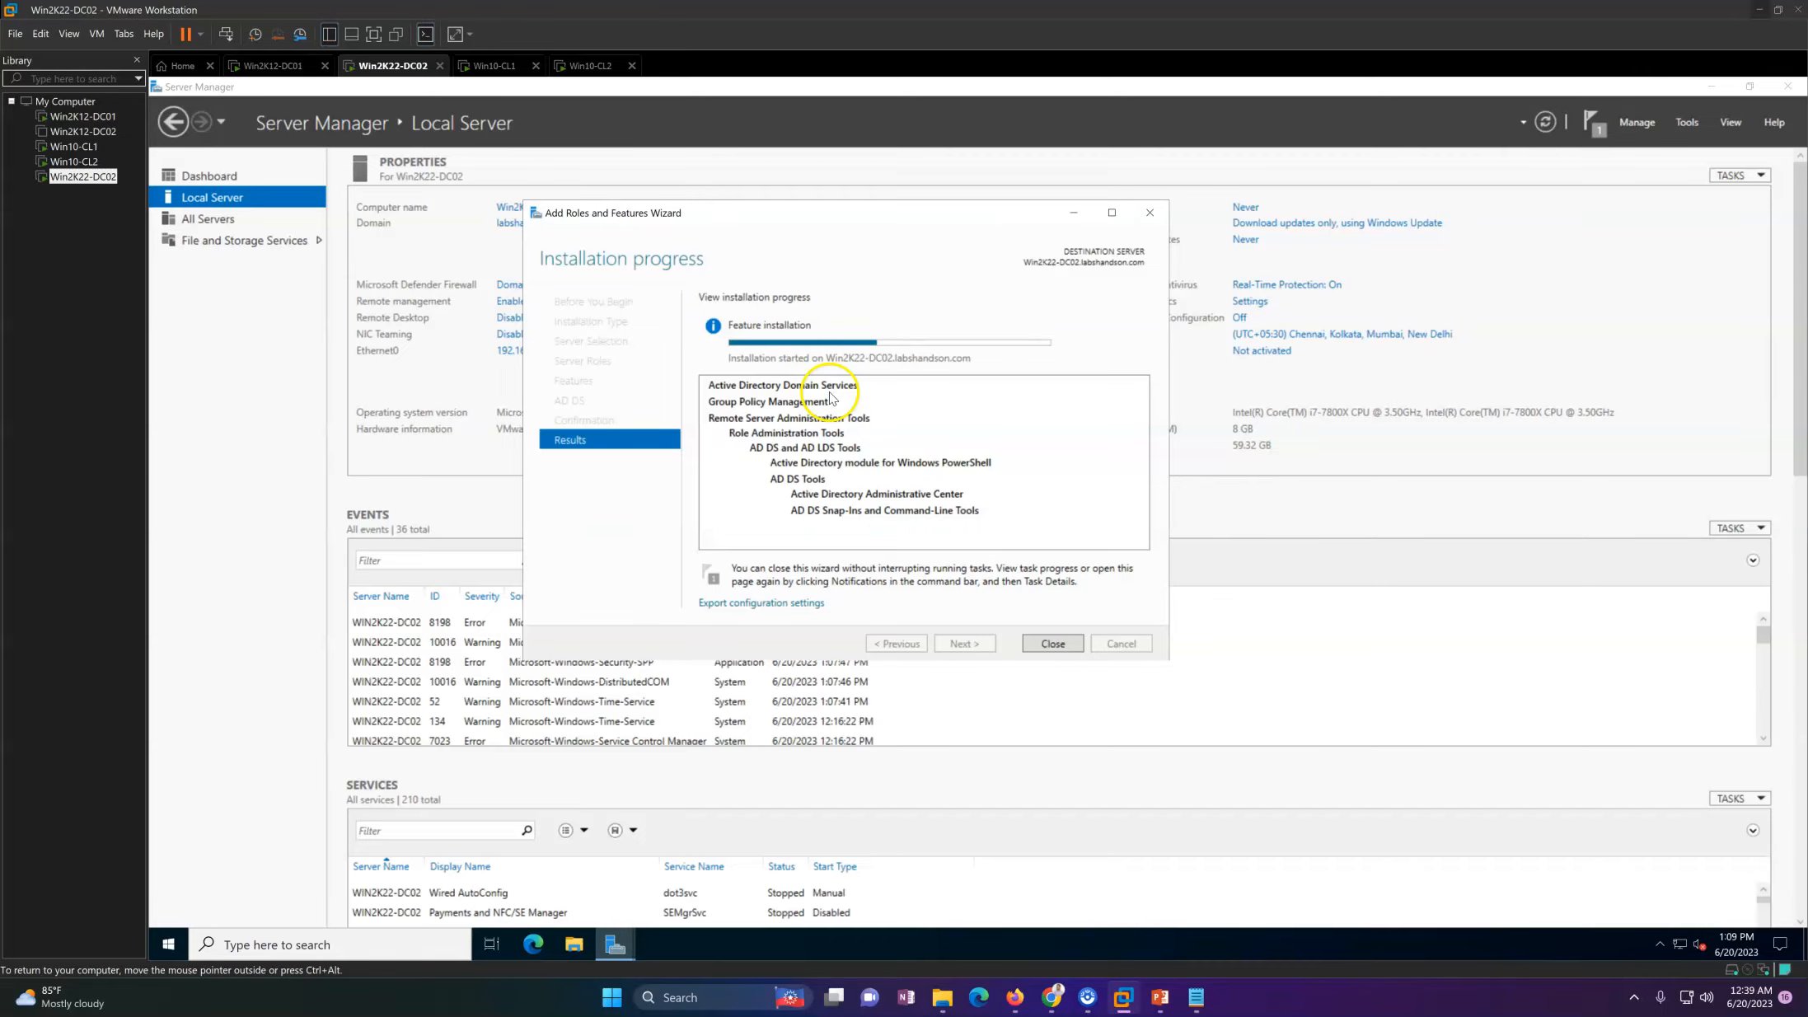
pyautogui.click(304, 74)
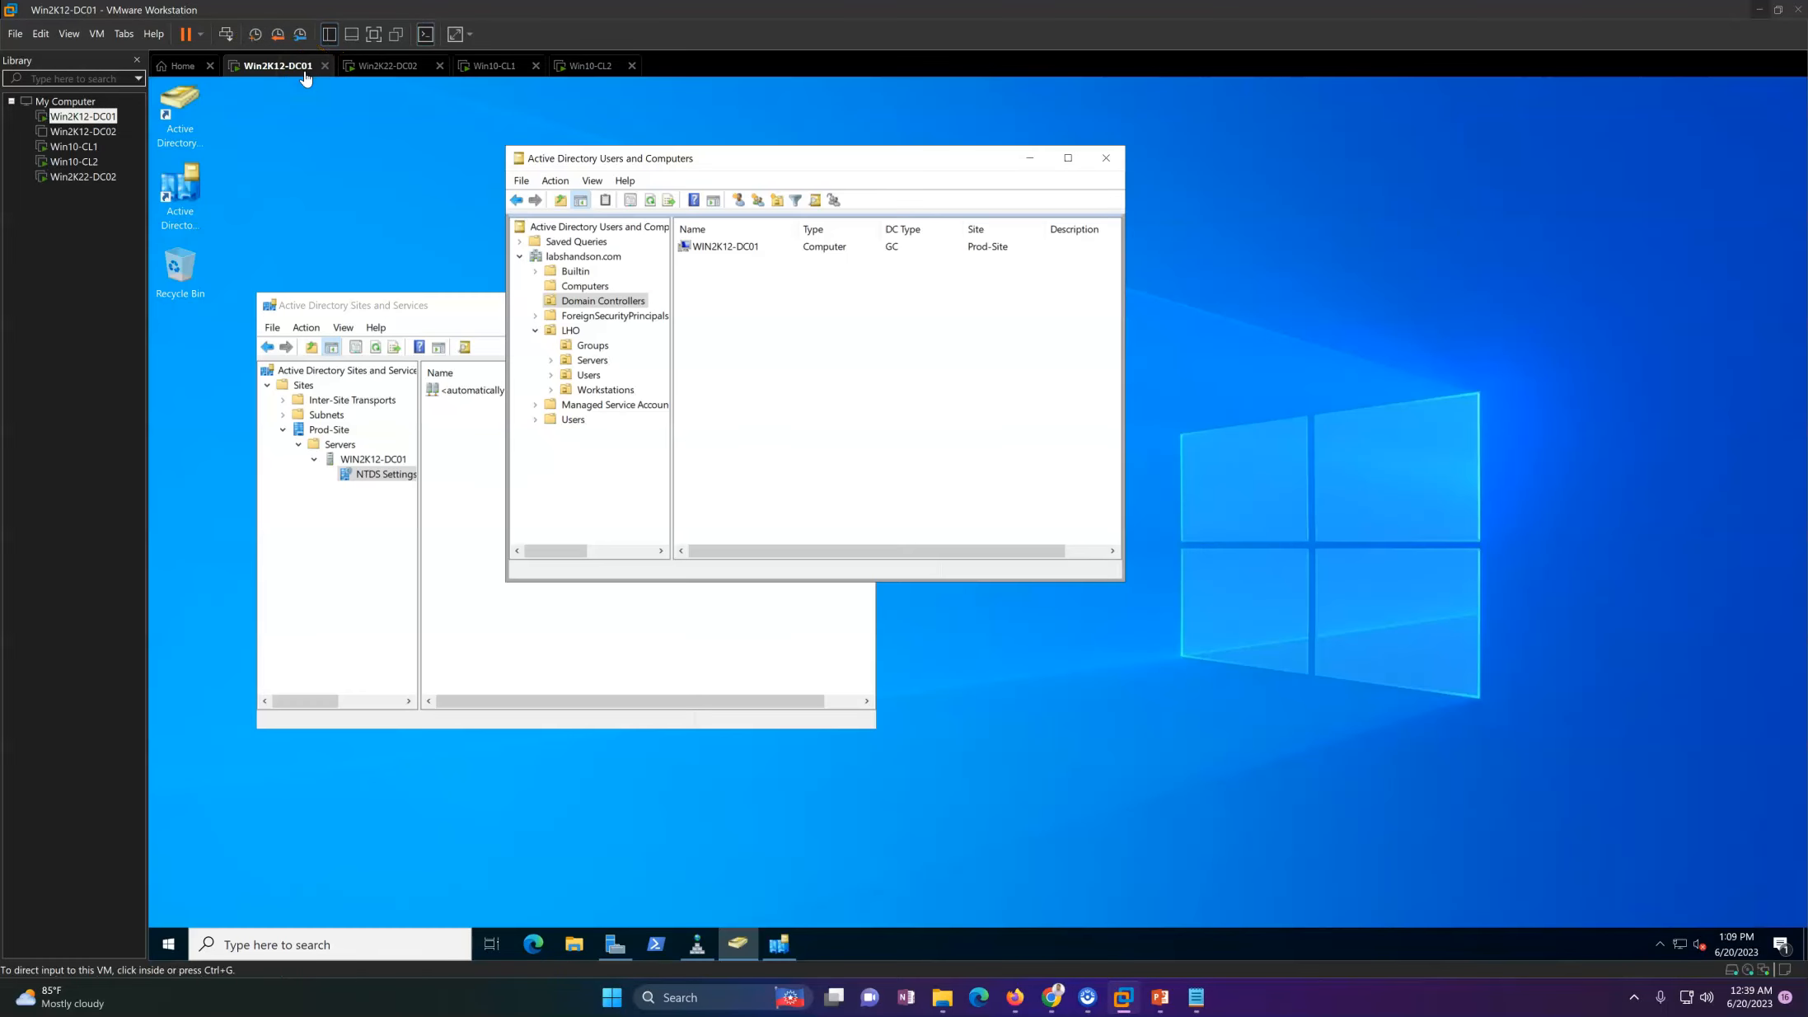
pyautogui.click(384, 74)
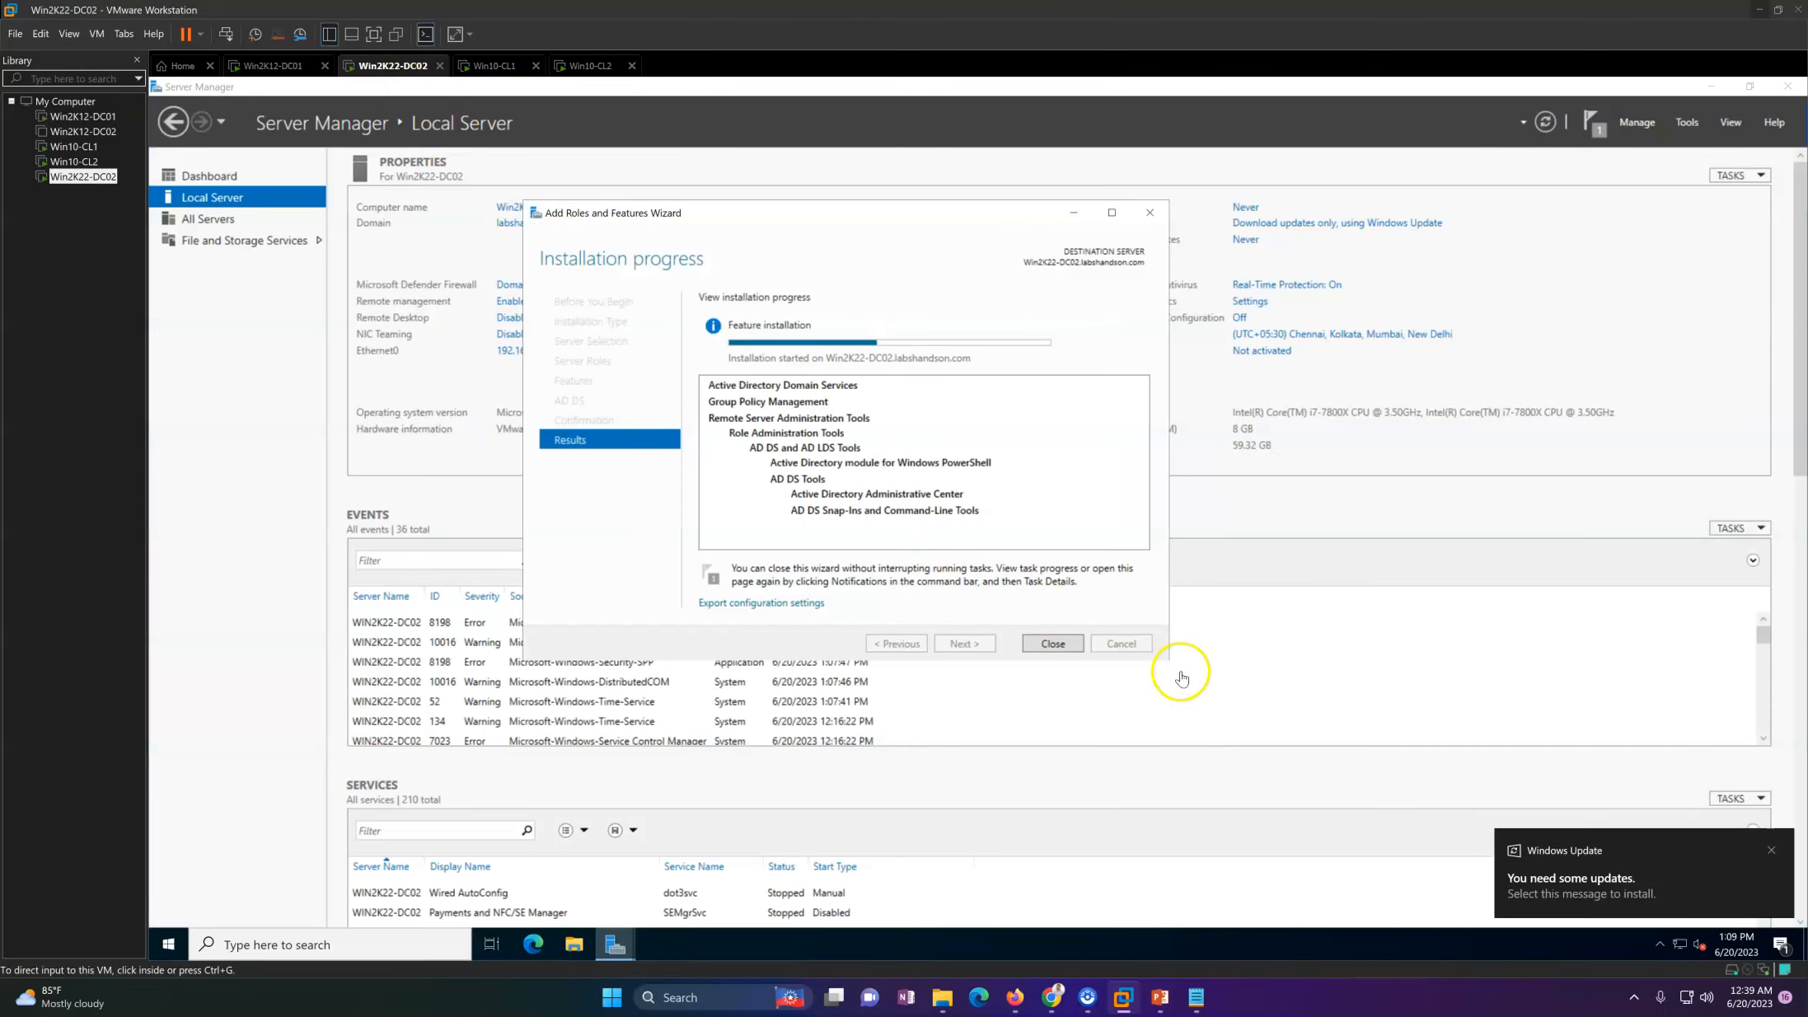
pyautogui.click(1769, 851)
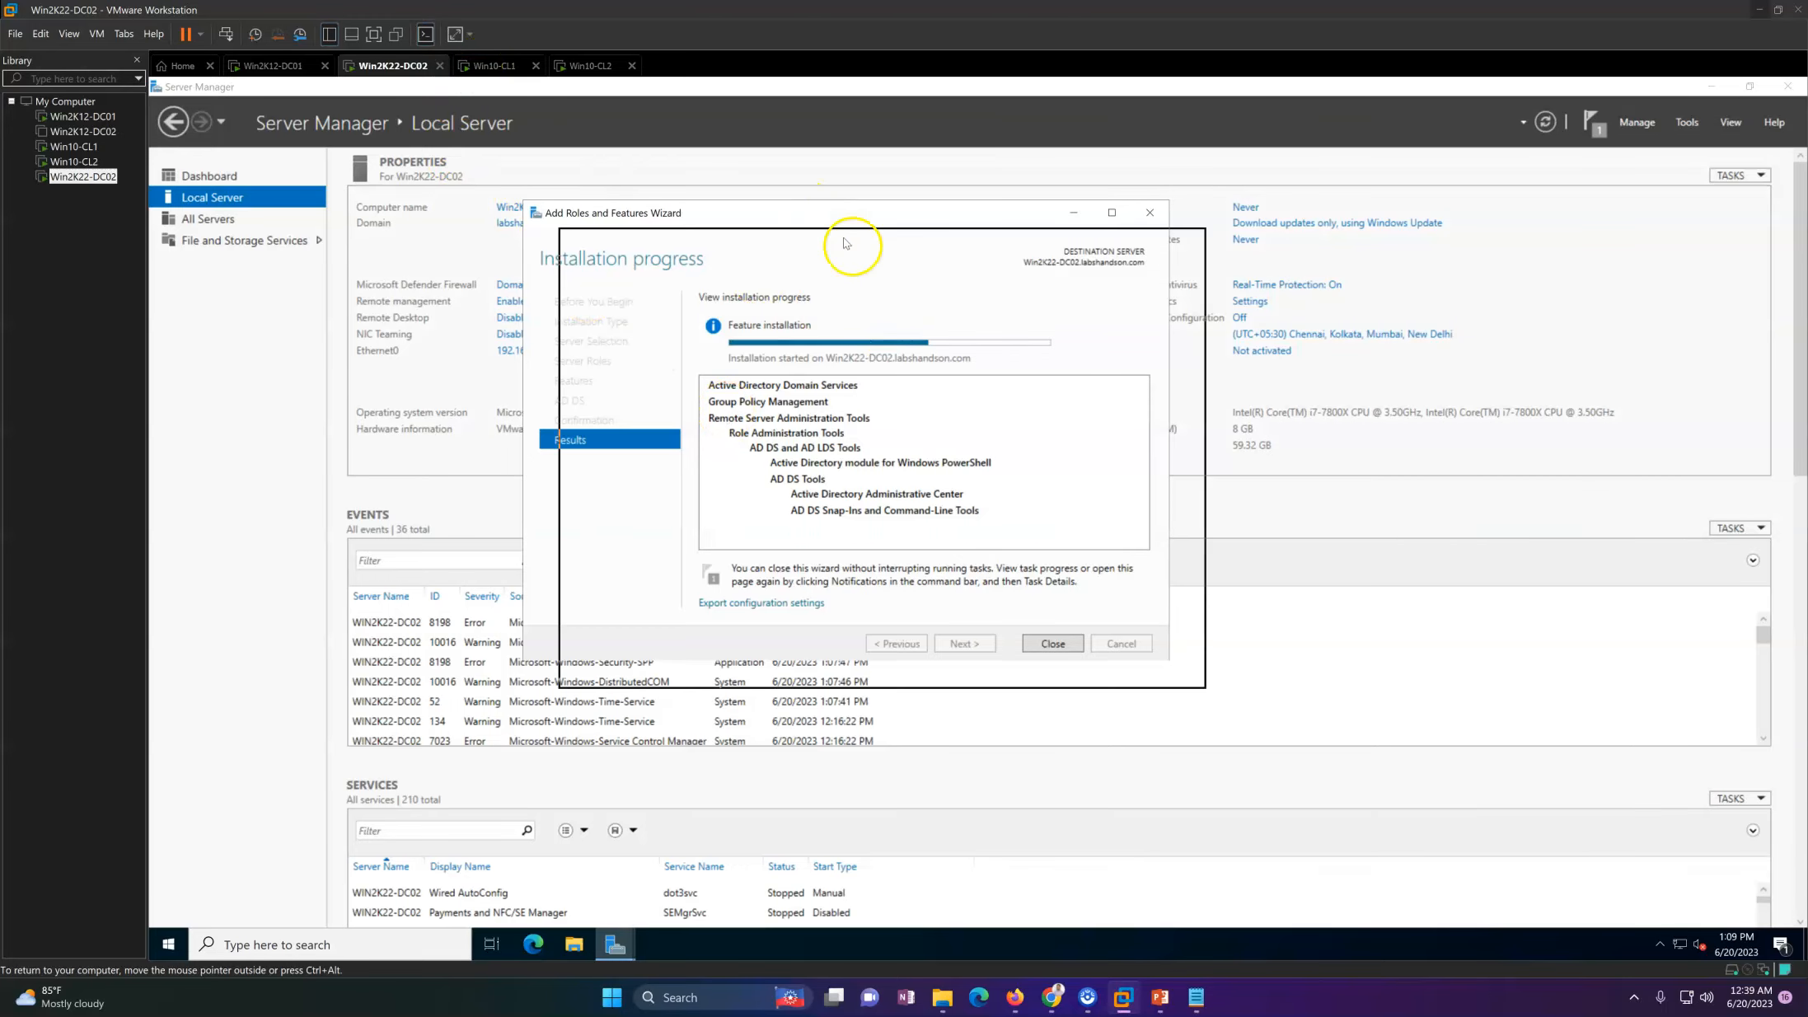
pyautogui.moveTo(797, 221); pyautogui.dragTo(931, 298)
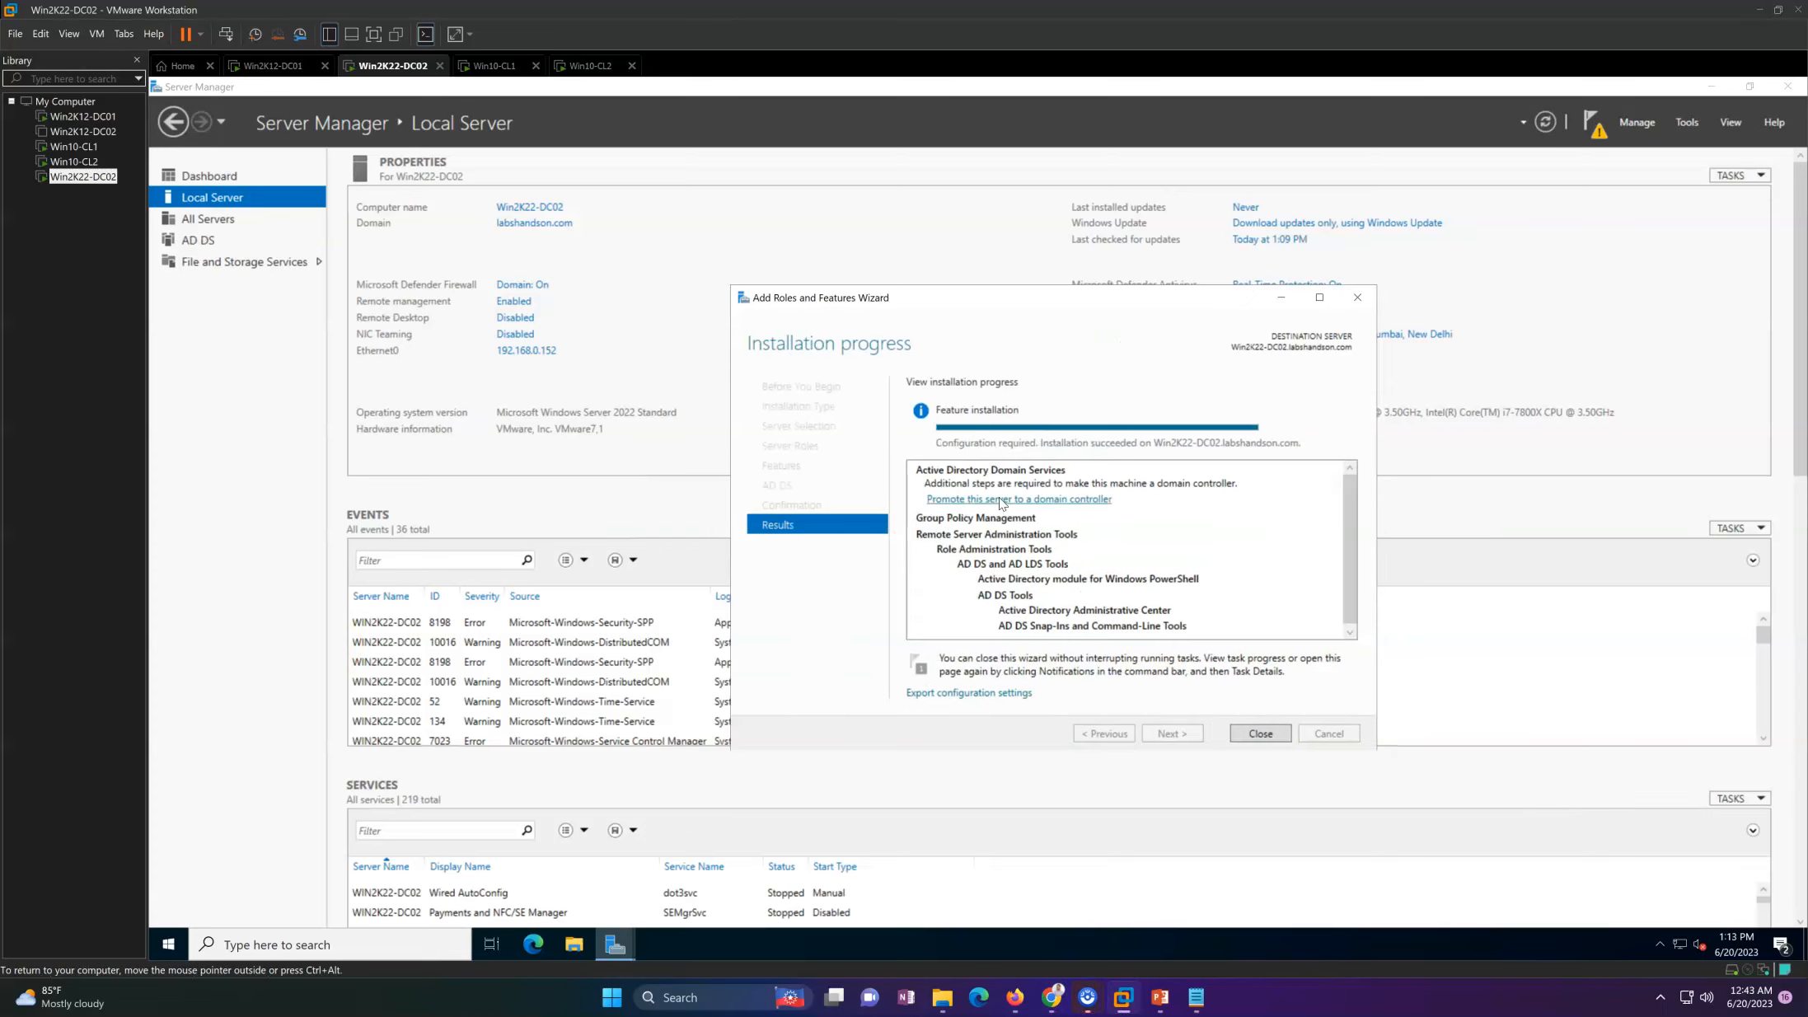
# Step: Start promoting the server as an additional domain controller in the existing labshandson.com domain using the current credentials
pyautogui.click(1001, 499)
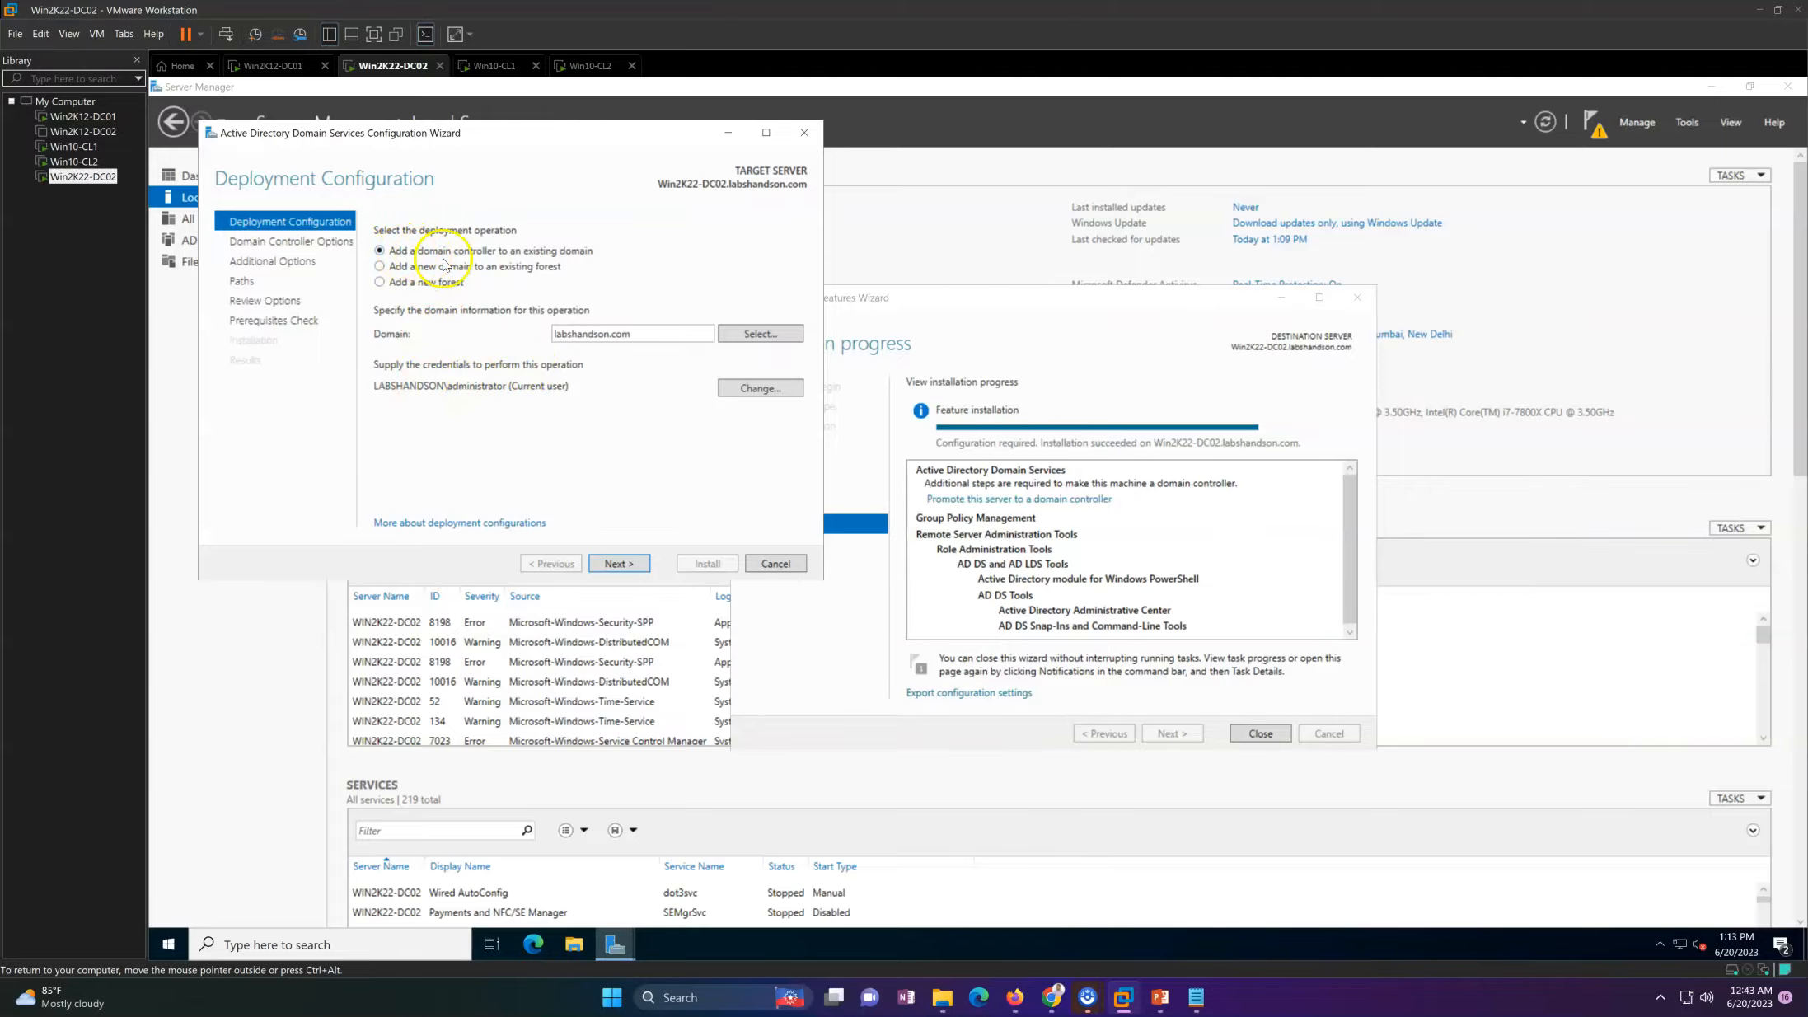
pyautogui.moveTo(651, 333); pyautogui.dragTo(493, 334)
pyautogui.click(490, 420)
pyautogui.click(619, 566)
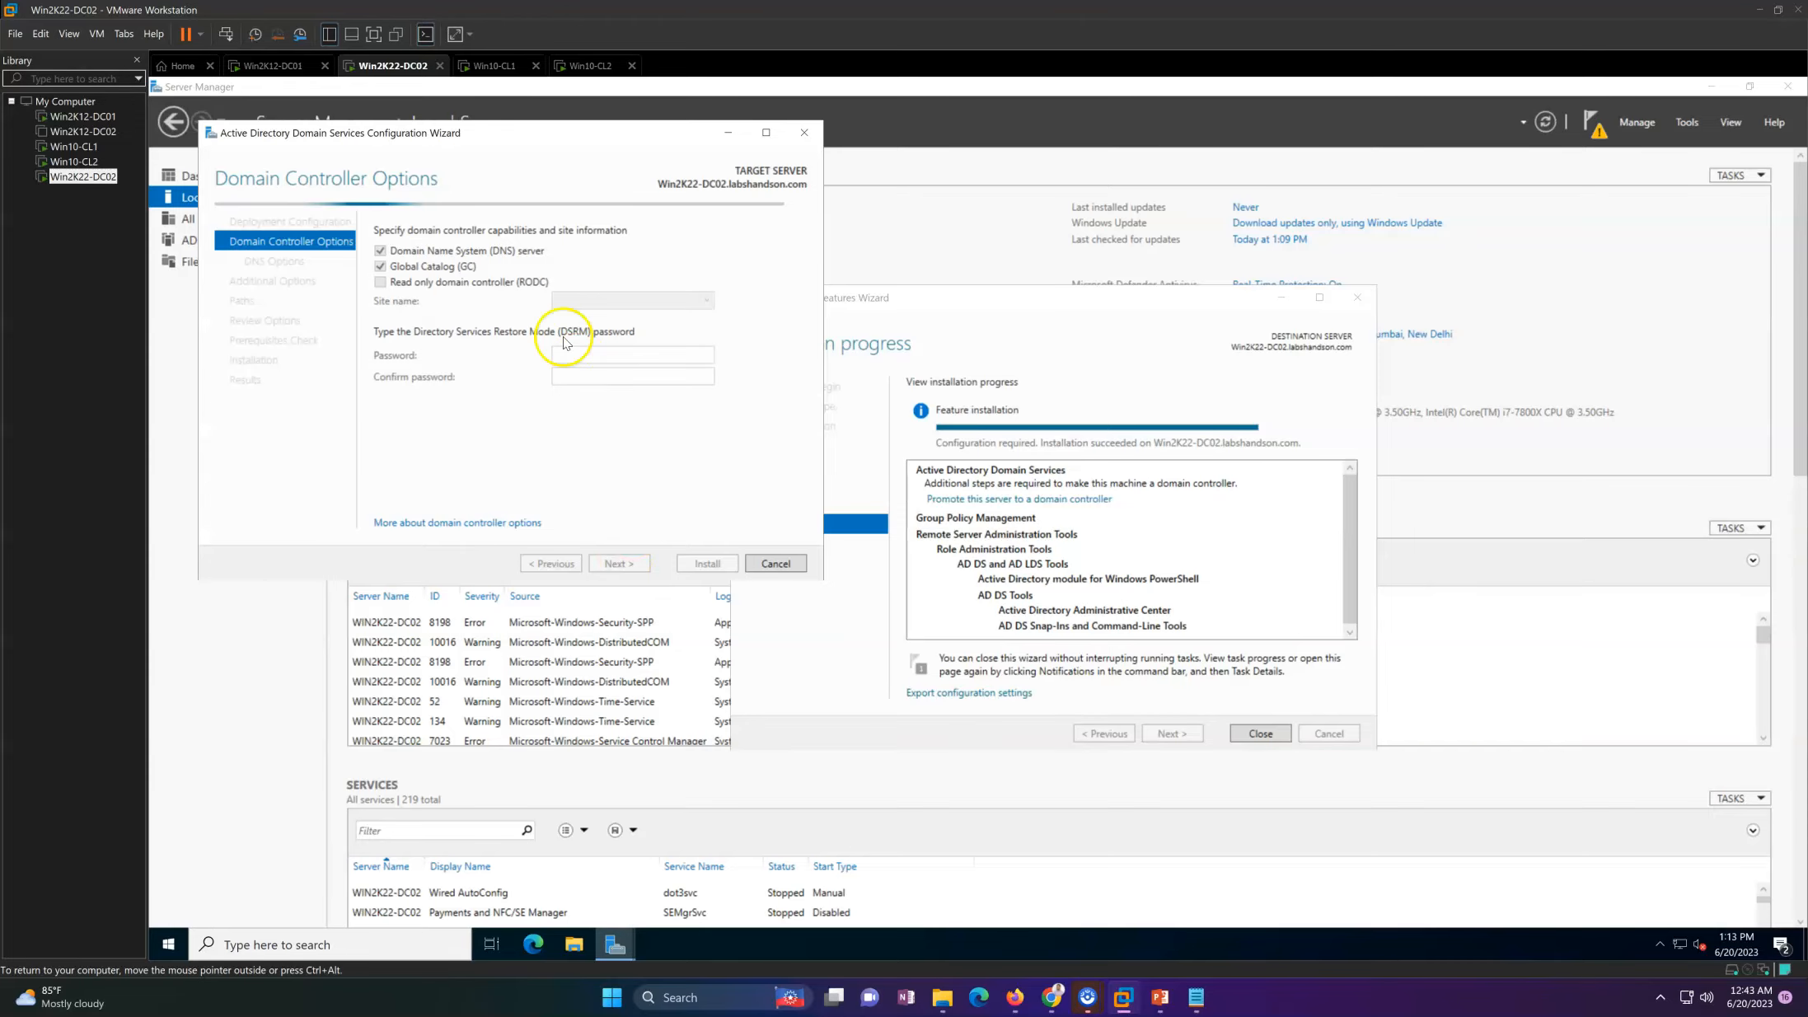
# Step: Keep DNS server and Global Catalog enabled, choose Prod-Site as the site and enter and confirm the DSRM password
pyautogui.click(570, 302)
pyautogui.click(570, 317)
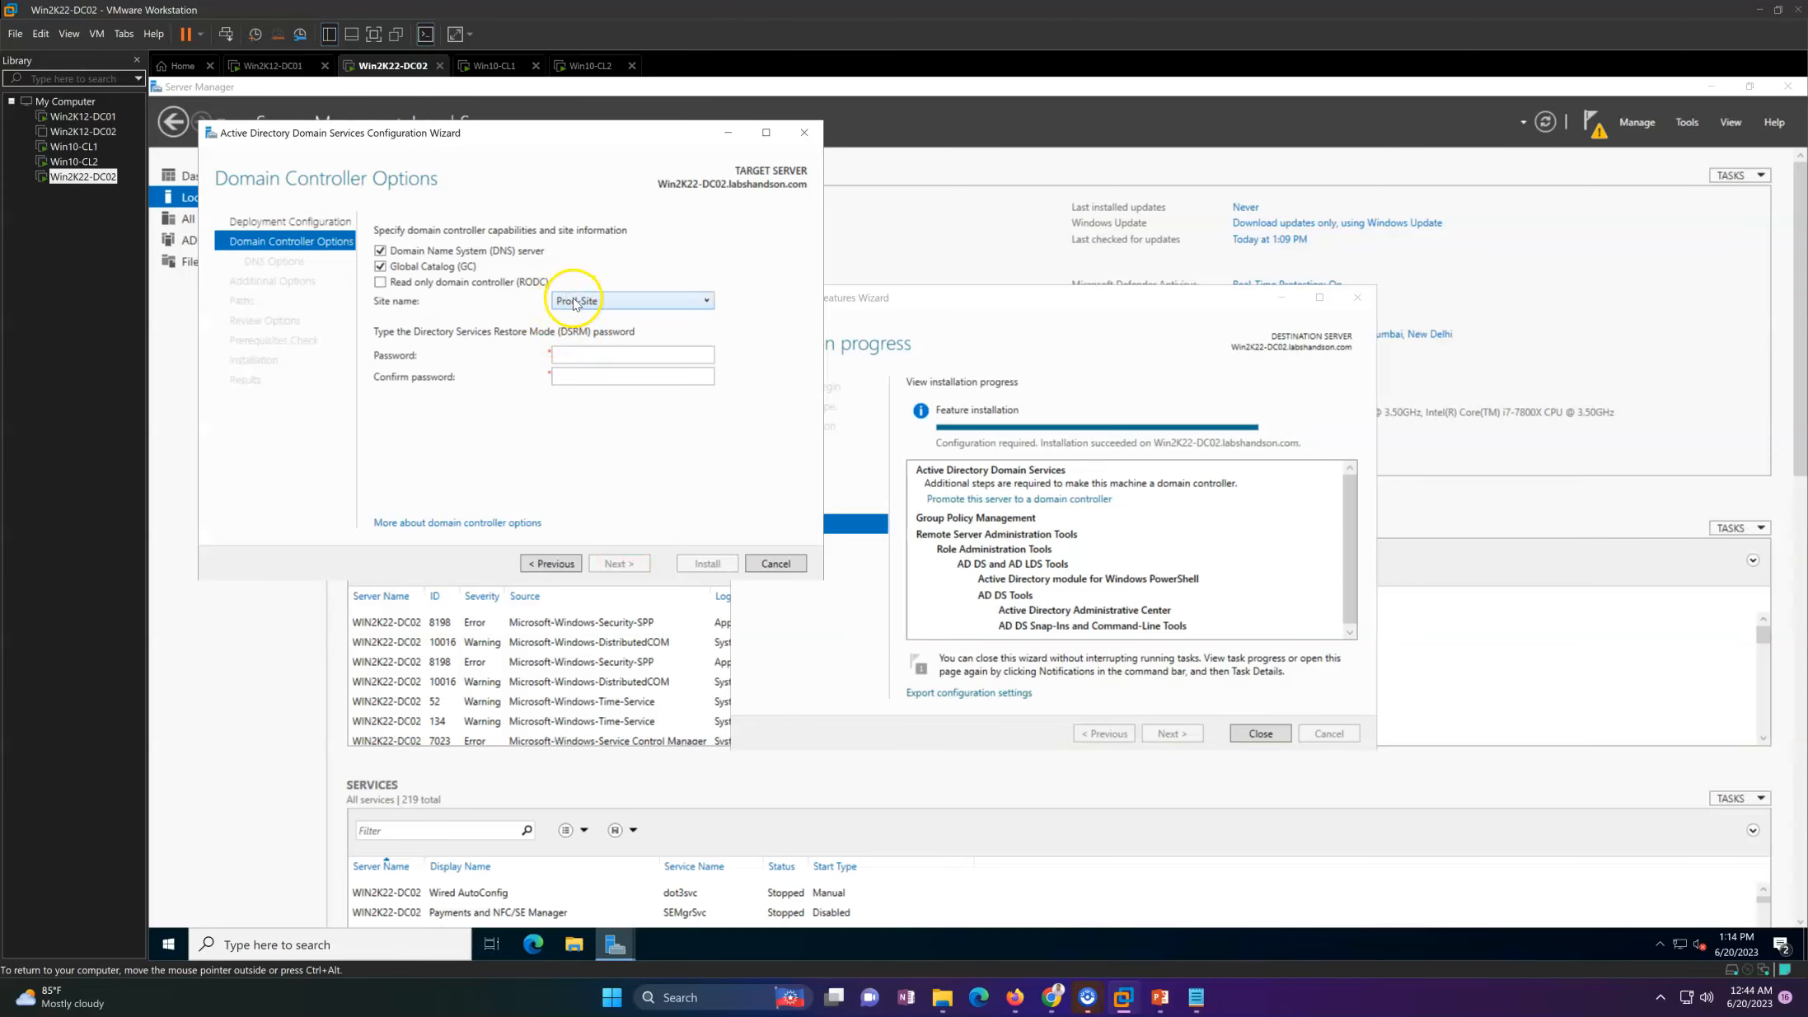
pyautogui.click(597, 305)
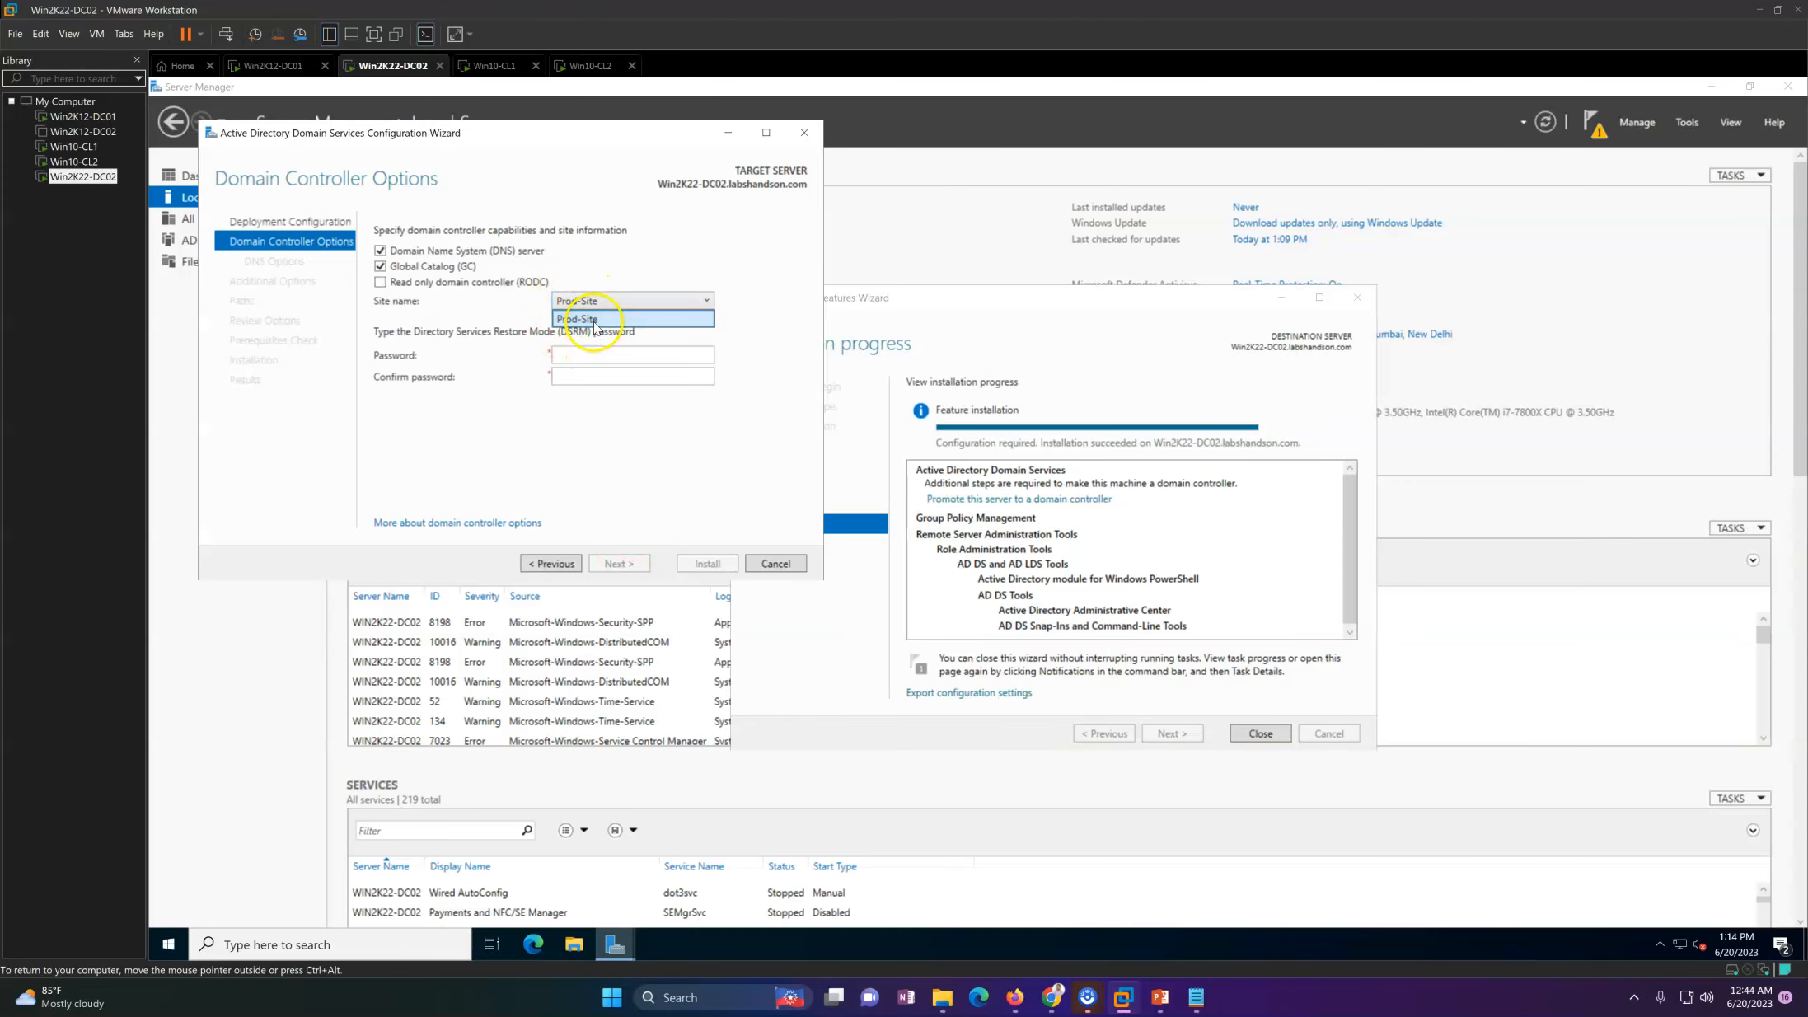
pyautogui.click(595, 320)
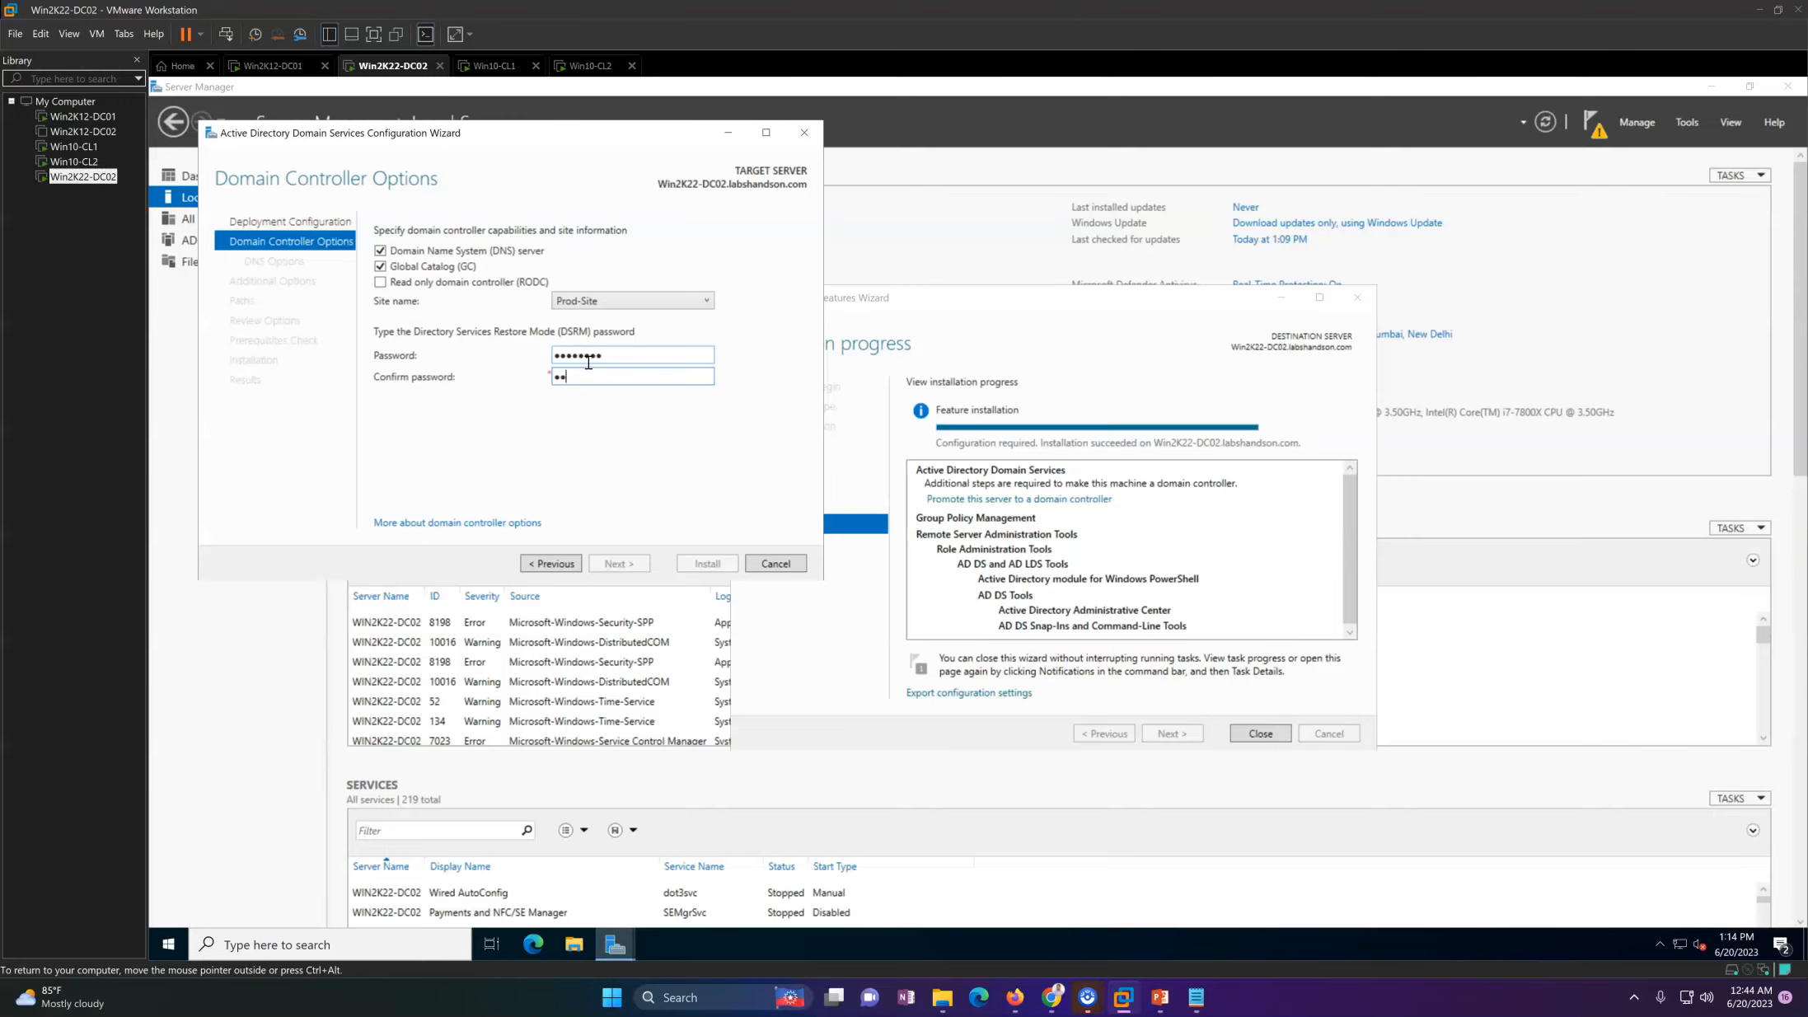
pyautogui.write('••••••••')
pyautogui.click(622, 568)
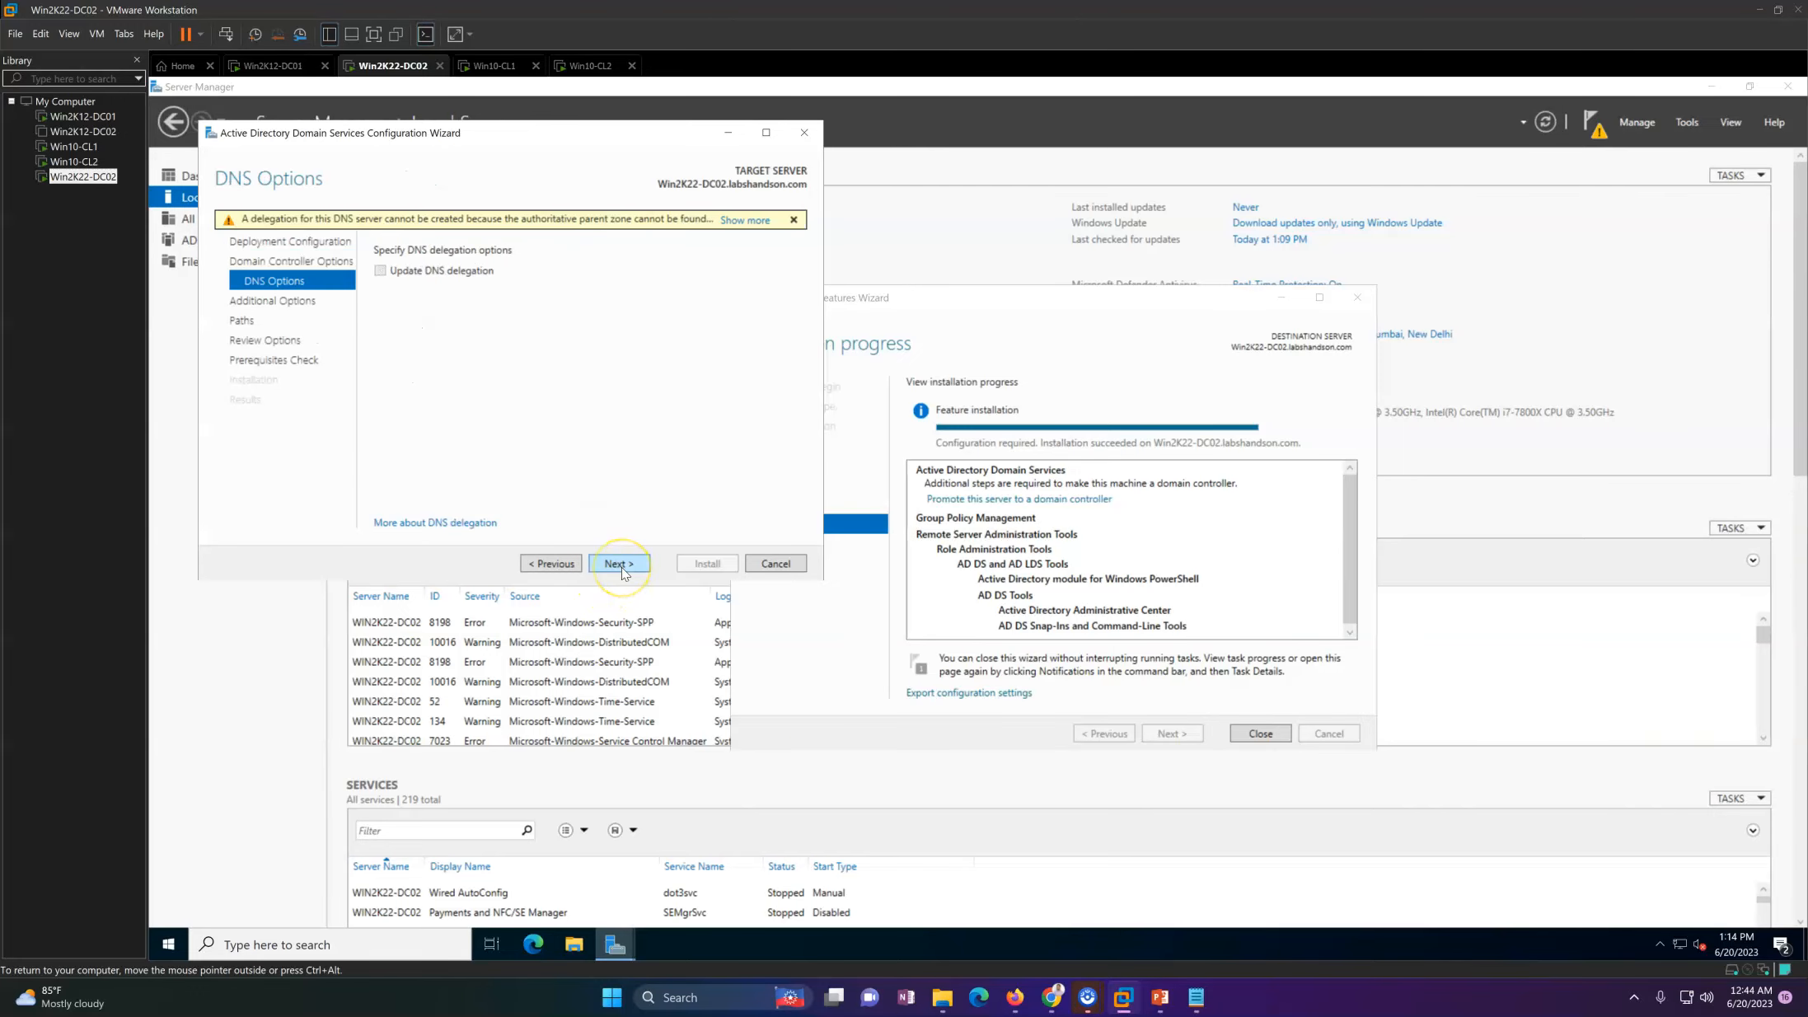
# Step: Leave the DNS delegation options unchanged and set the new domain controller to replicate from Win2K12-DC01.labshandson.com
pyautogui.click(623, 568)
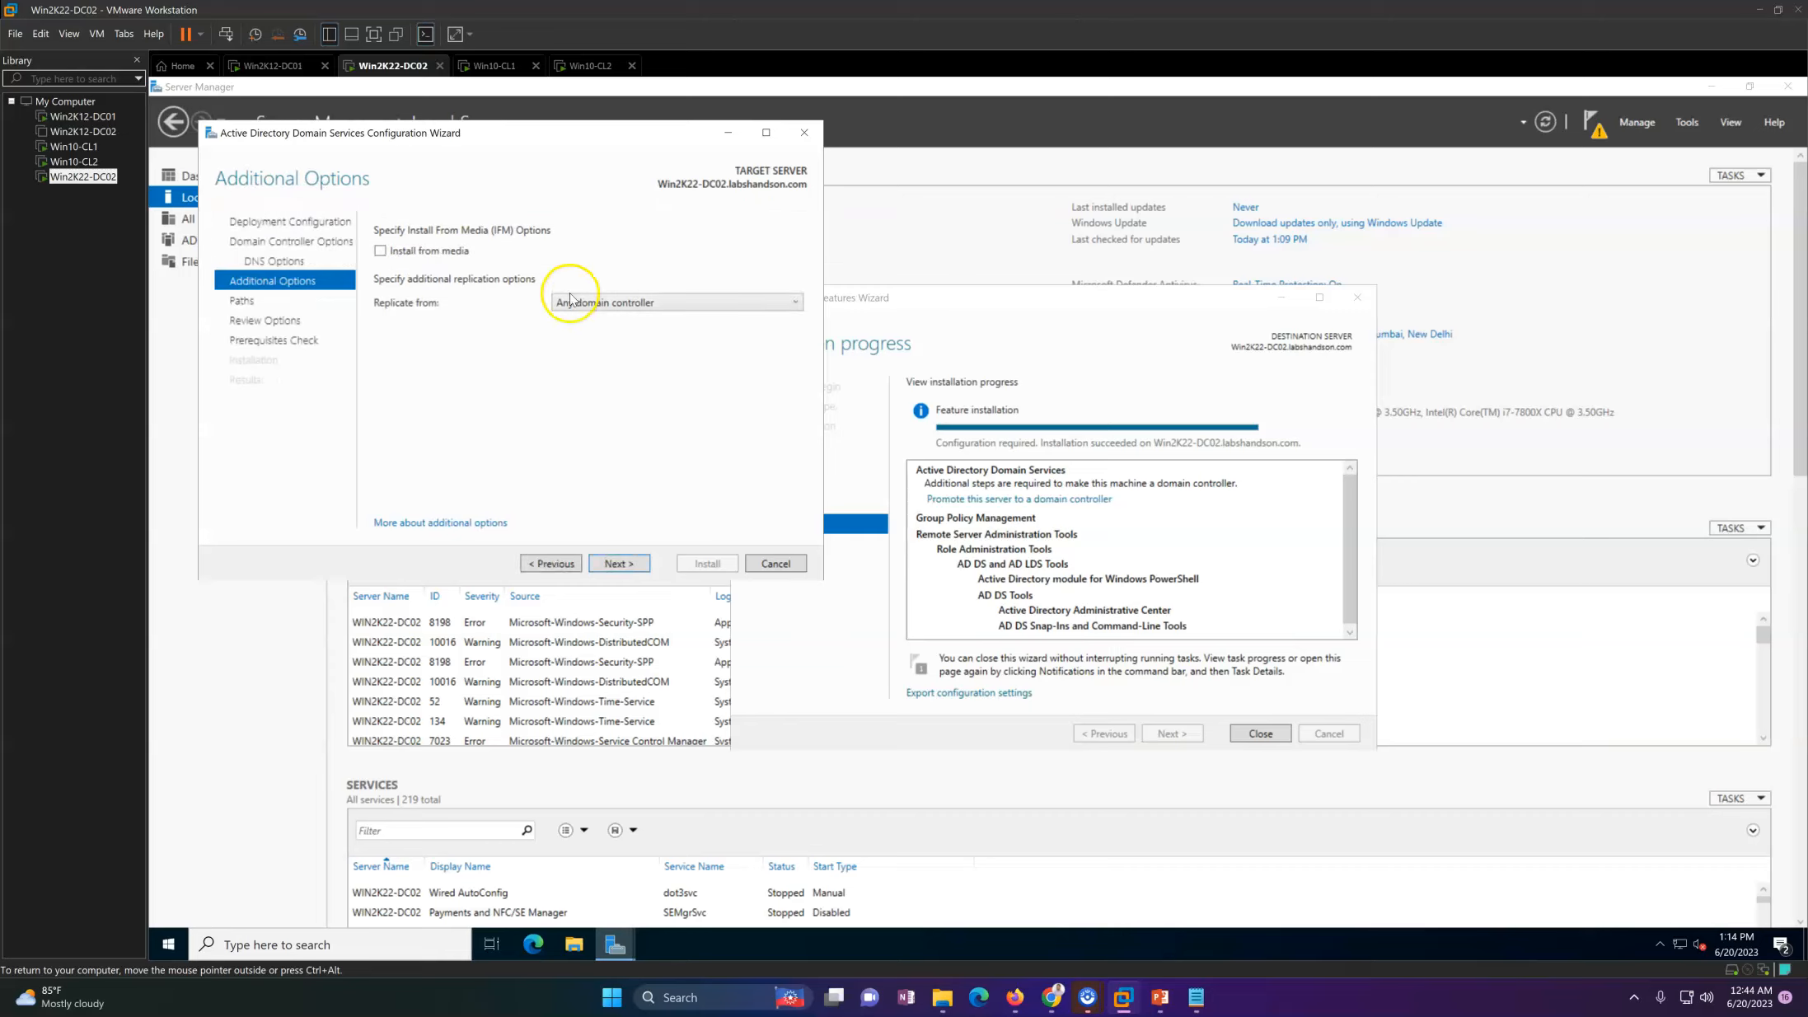
pyautogui.click(597, 303)
pyautogui.click(597, 339)
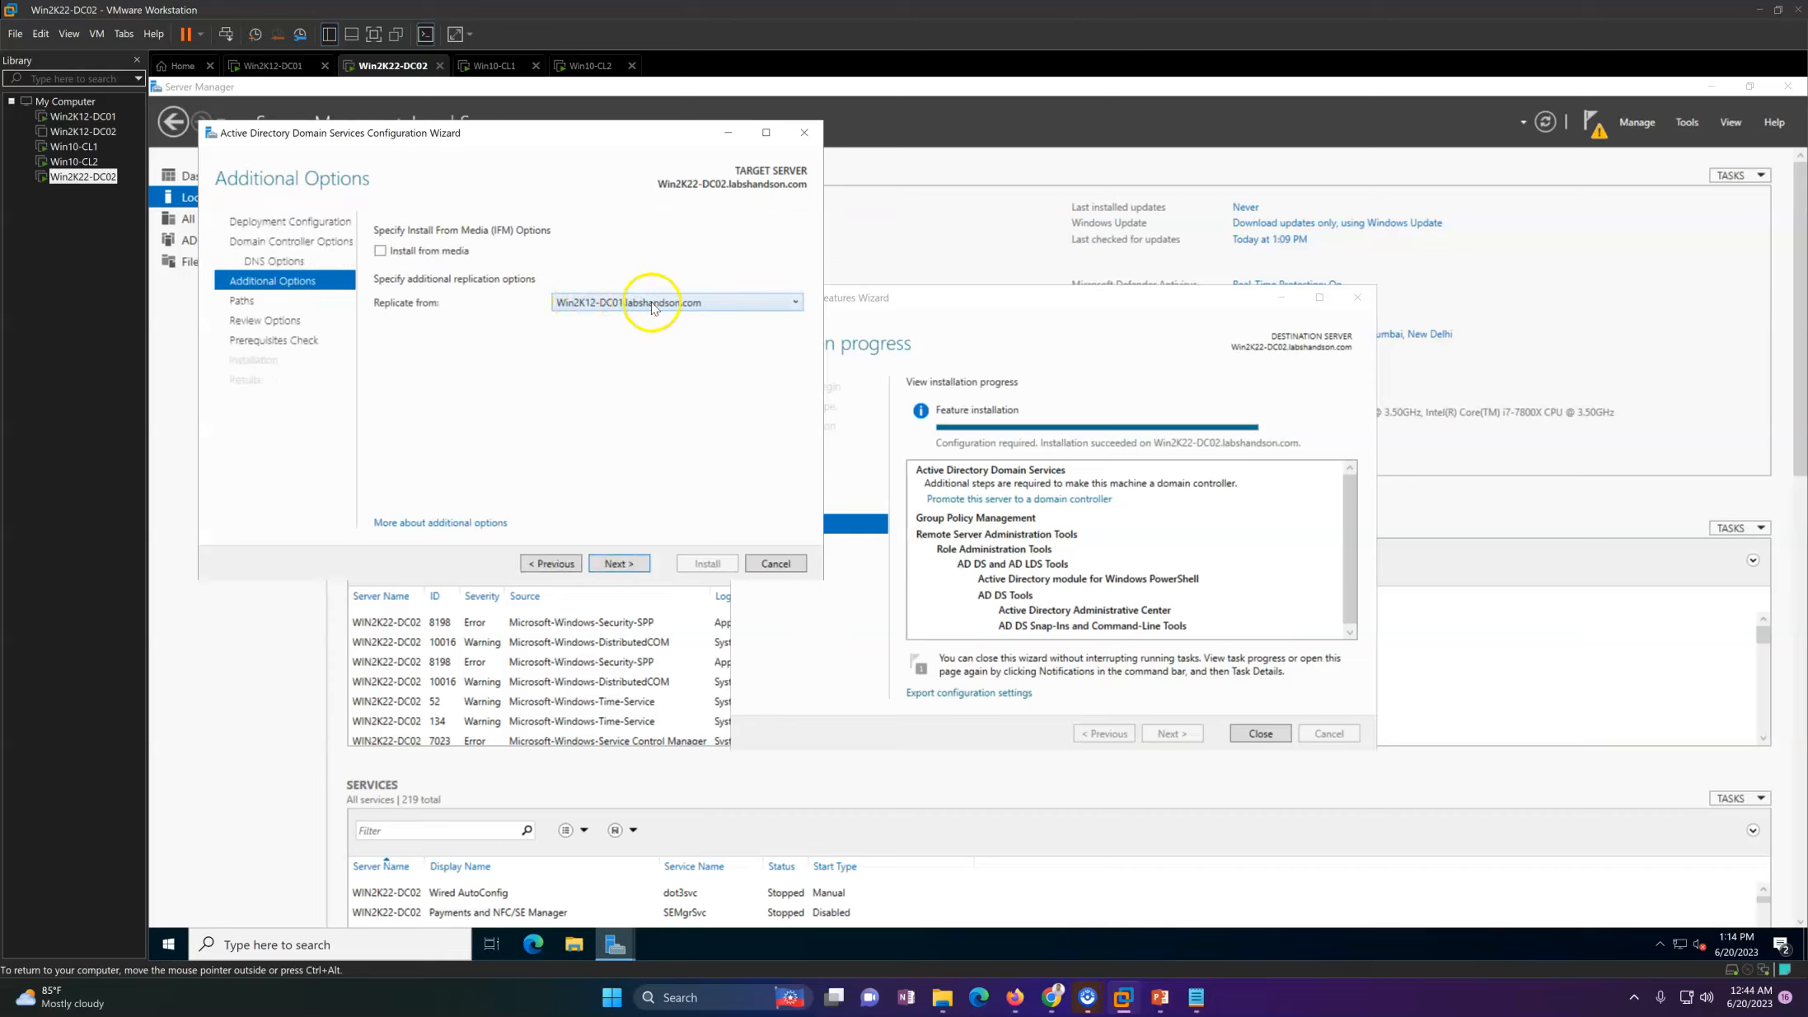
pyautogui.click(625, 303)
pyautogui.click(624, 305)
pyautogui.click(617, 552)
pyautogui.click(612, 563)
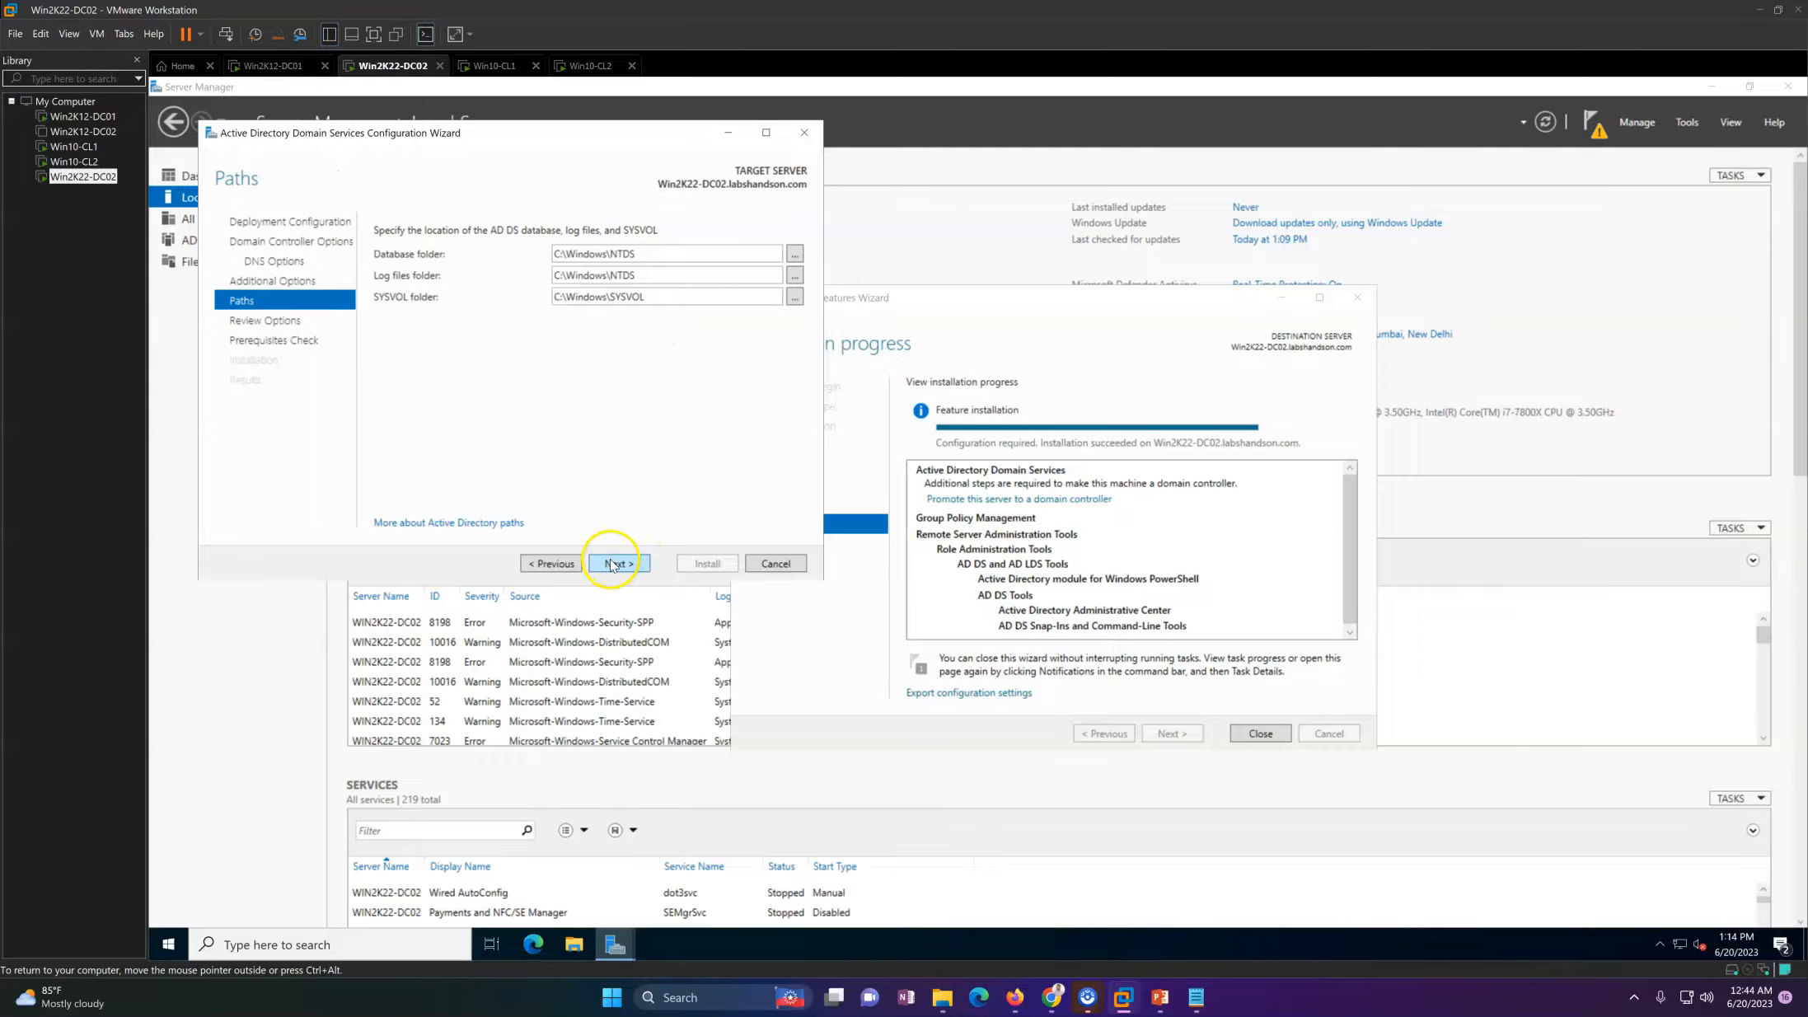
# Step: Accept the default AD DS database, log and SYSVOL paths and the reviewed options, and start the promotion after the prerequisites check
pyautogui.click(612, 563)
pyautogui.click(616, 563)
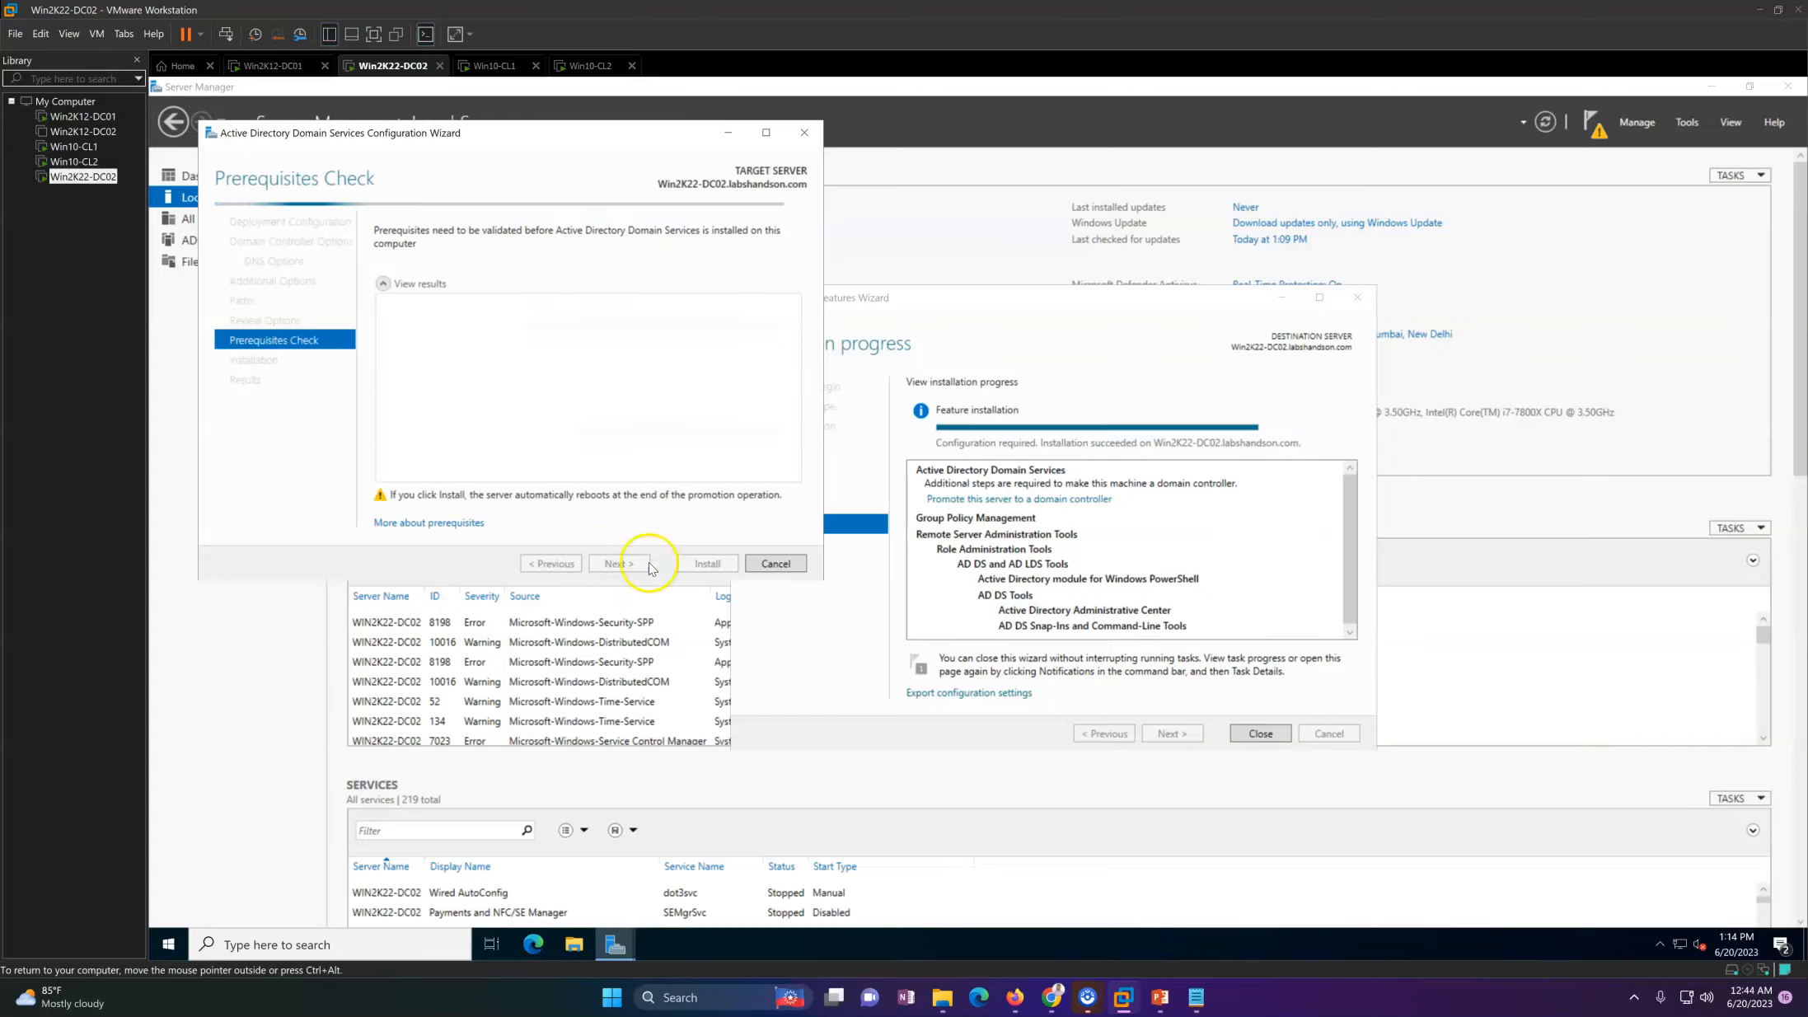
pyautogui.moveTo(526, 136); pyautogui.dragTo(672, 141)
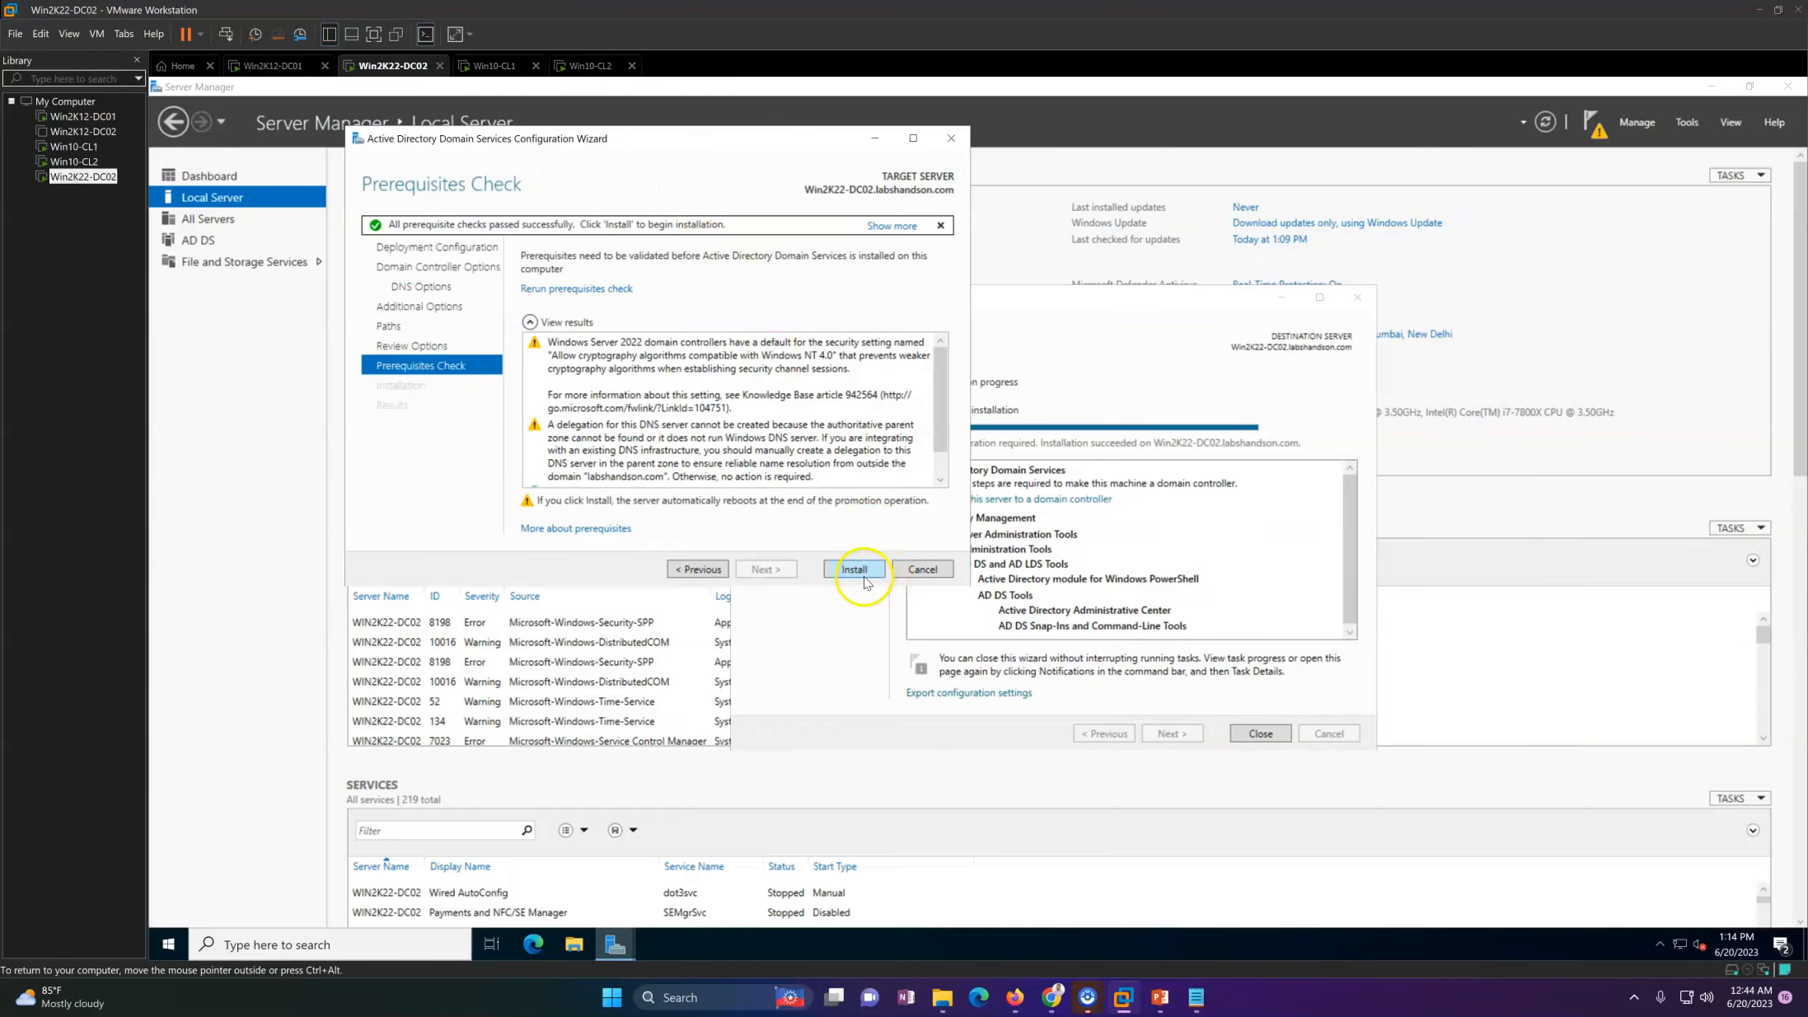
pyautogui.click(866, 582)
pyautogui.moveTo(645, 145); pyautogui.dragTo(797, 176)
pyautogui.moveTo(677, 169); pyautogui.dragTo(890, 179)
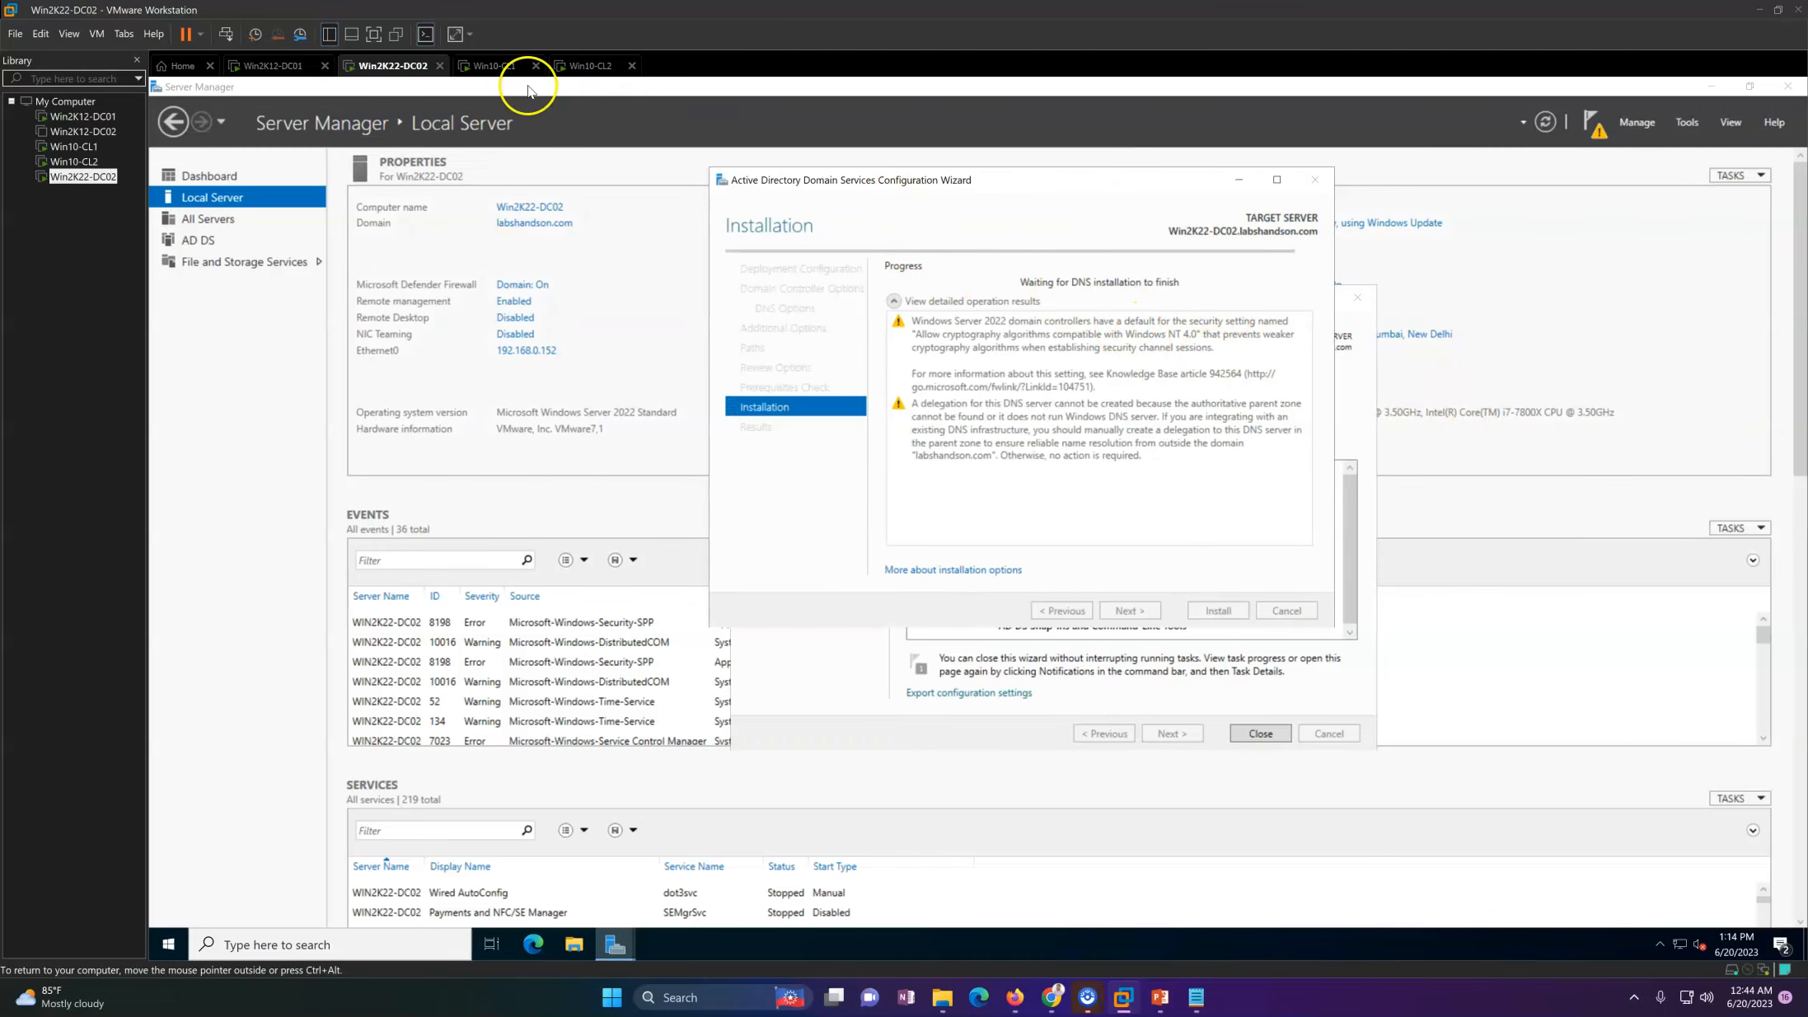
# Step: Switch to Win2K12-DC01, refresh the Domain Controllers OU and compare it with the Computers container in Active Directory Users and Computers
pyautogui.click(280, 66)
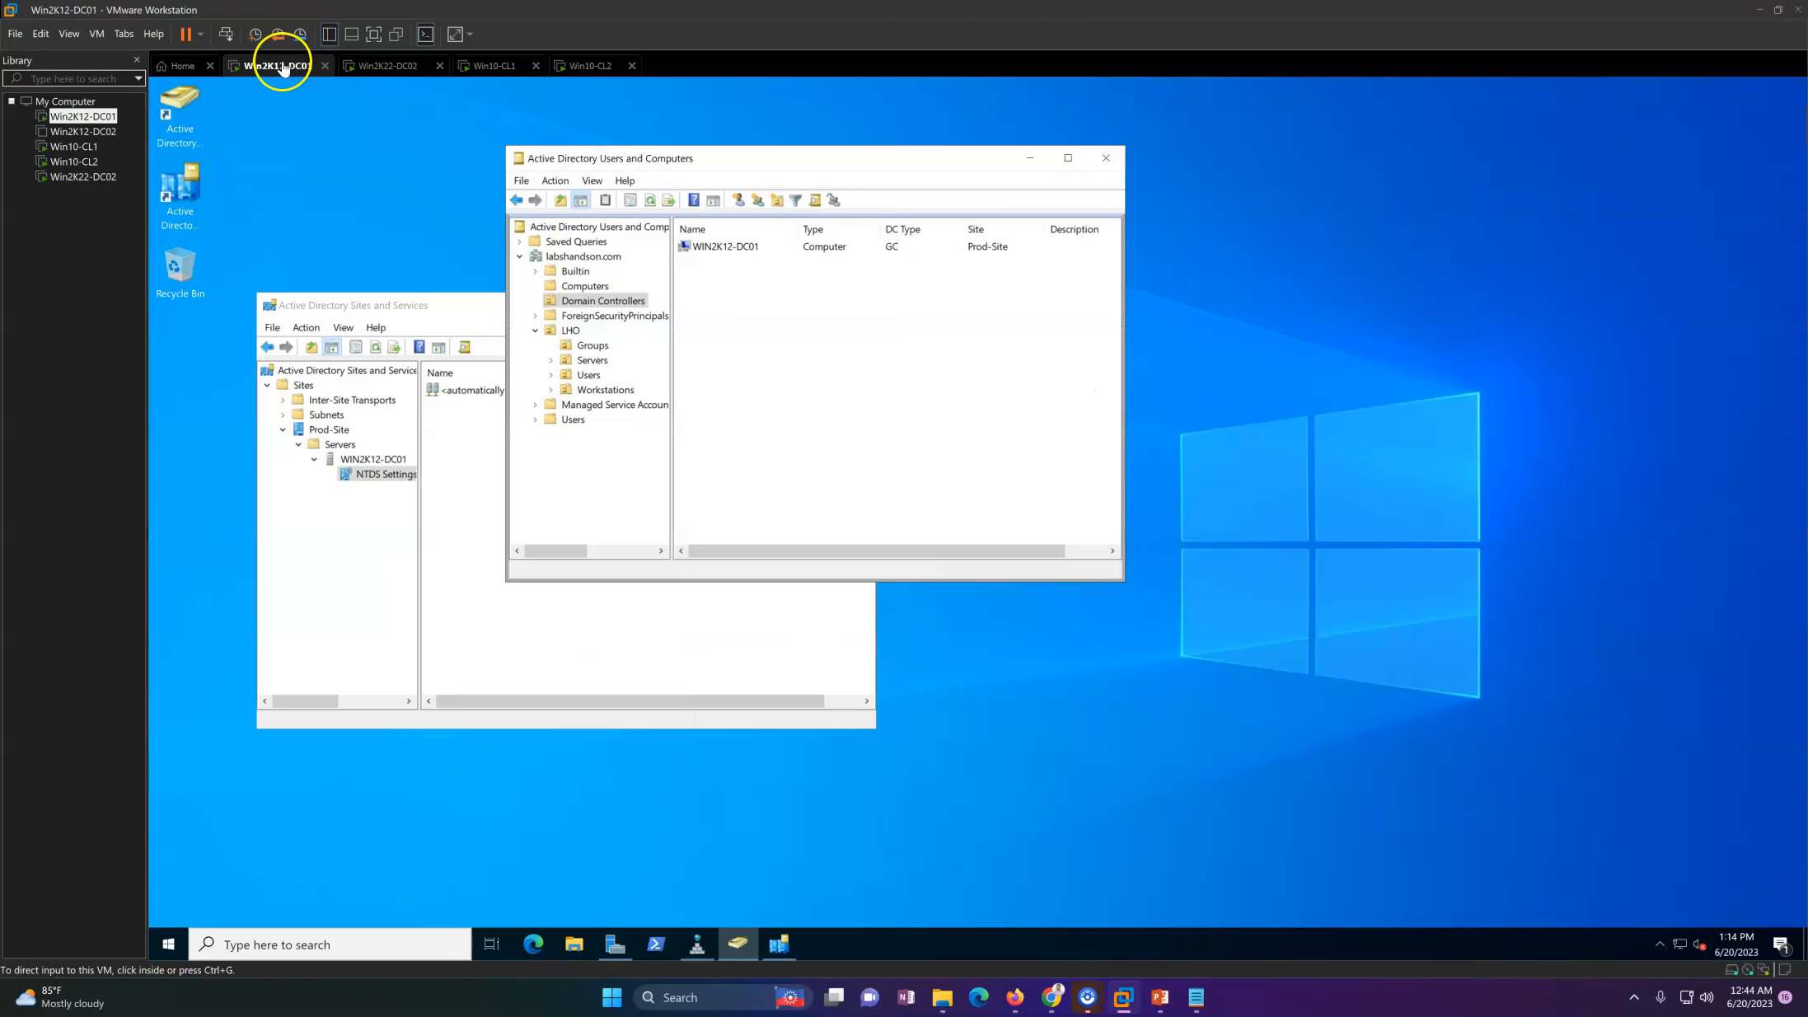
pyautogui.rightClick(827, 330)
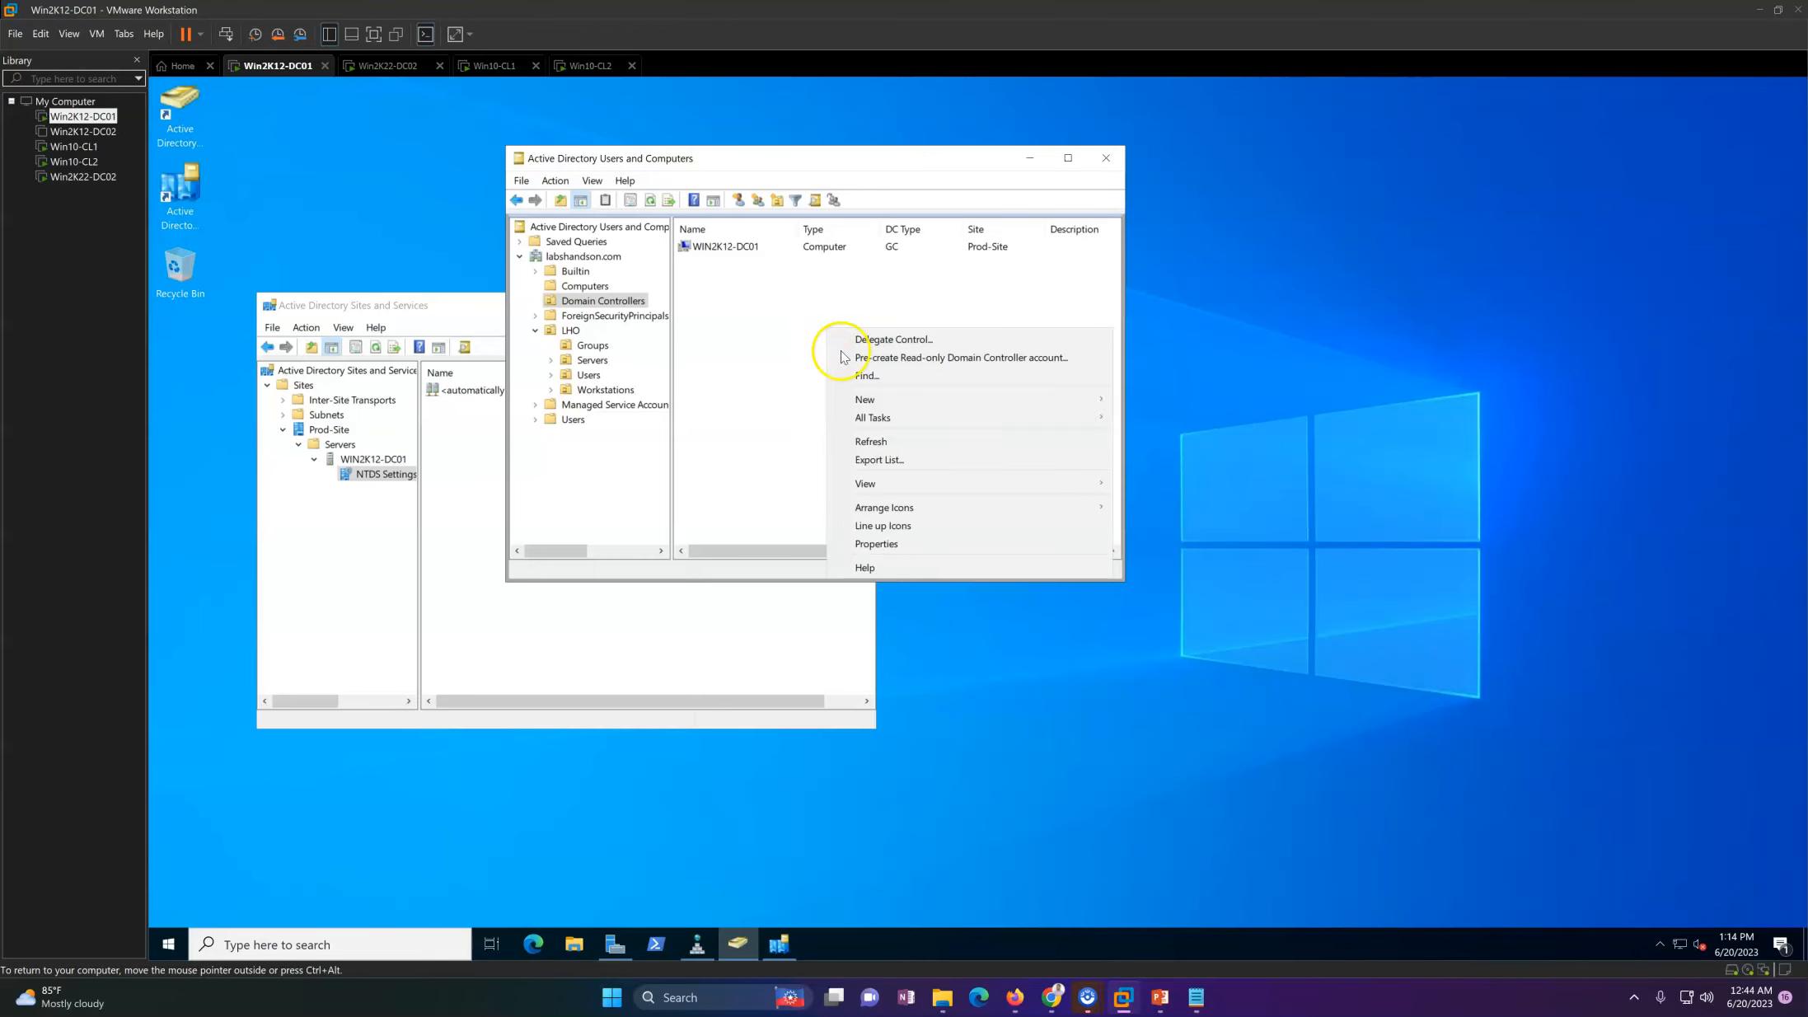
pyautogui.click(872, 441)
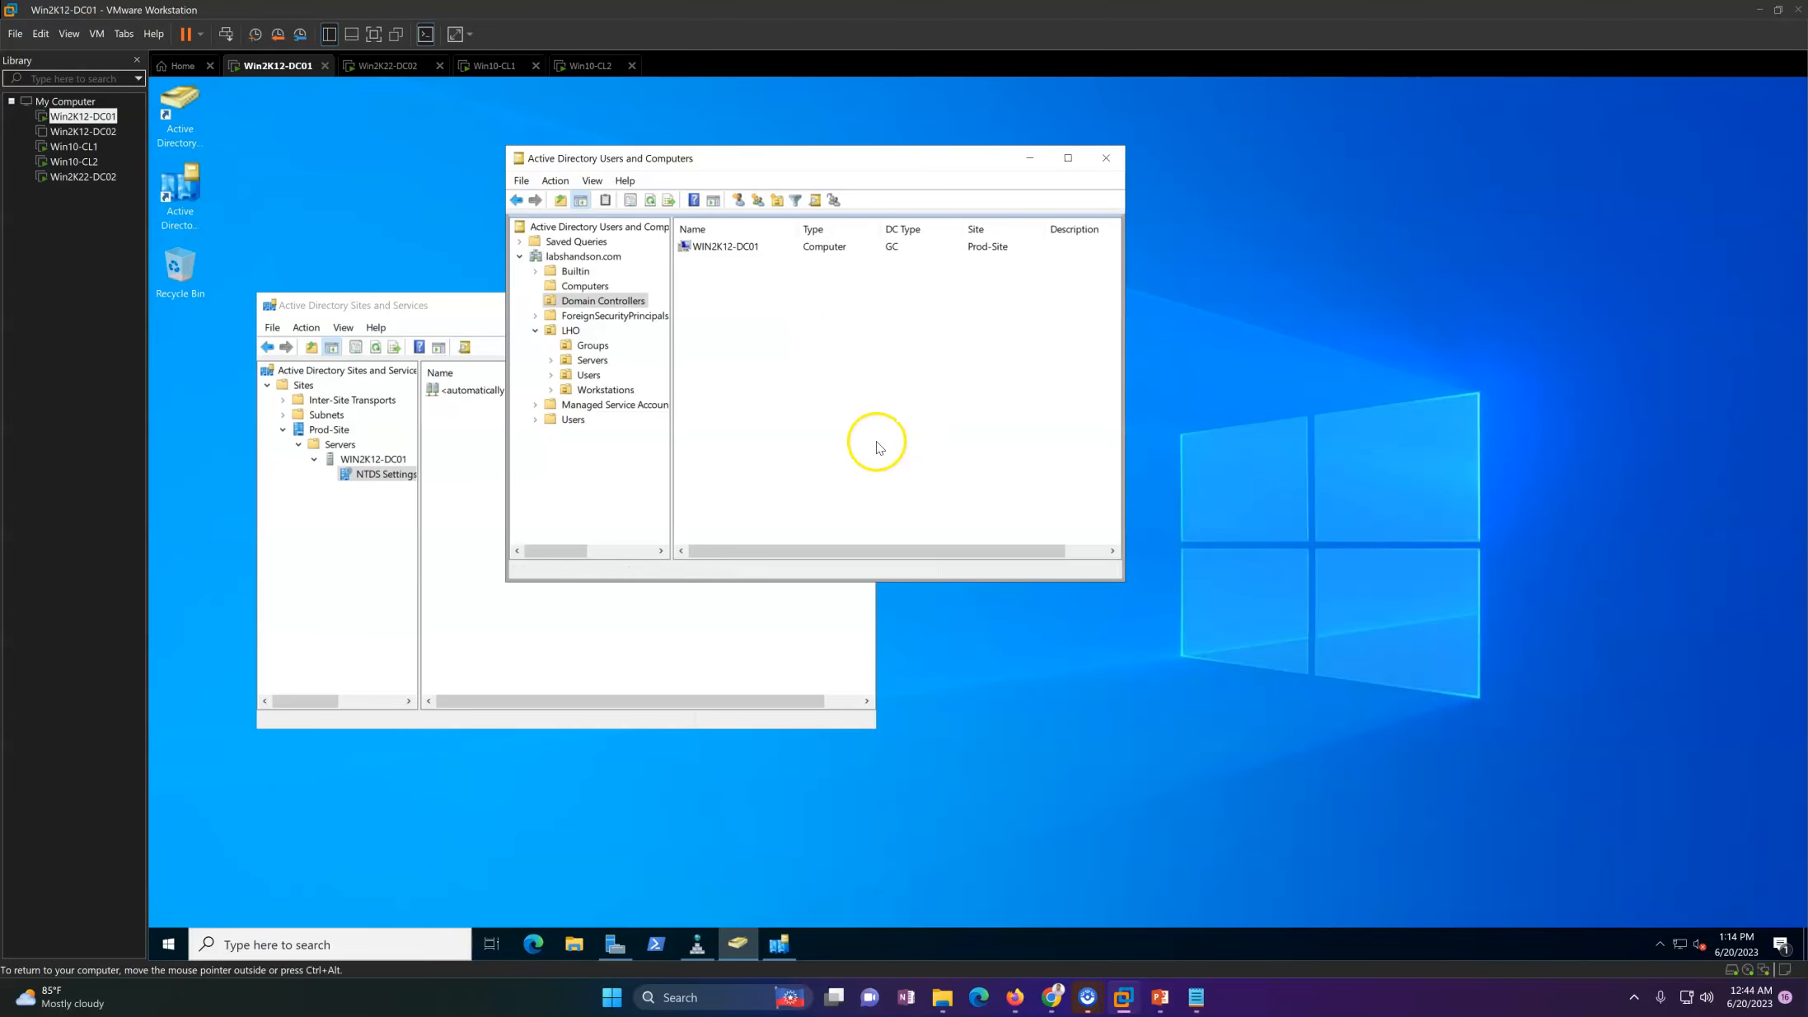
pyautogui.click(585, 286)
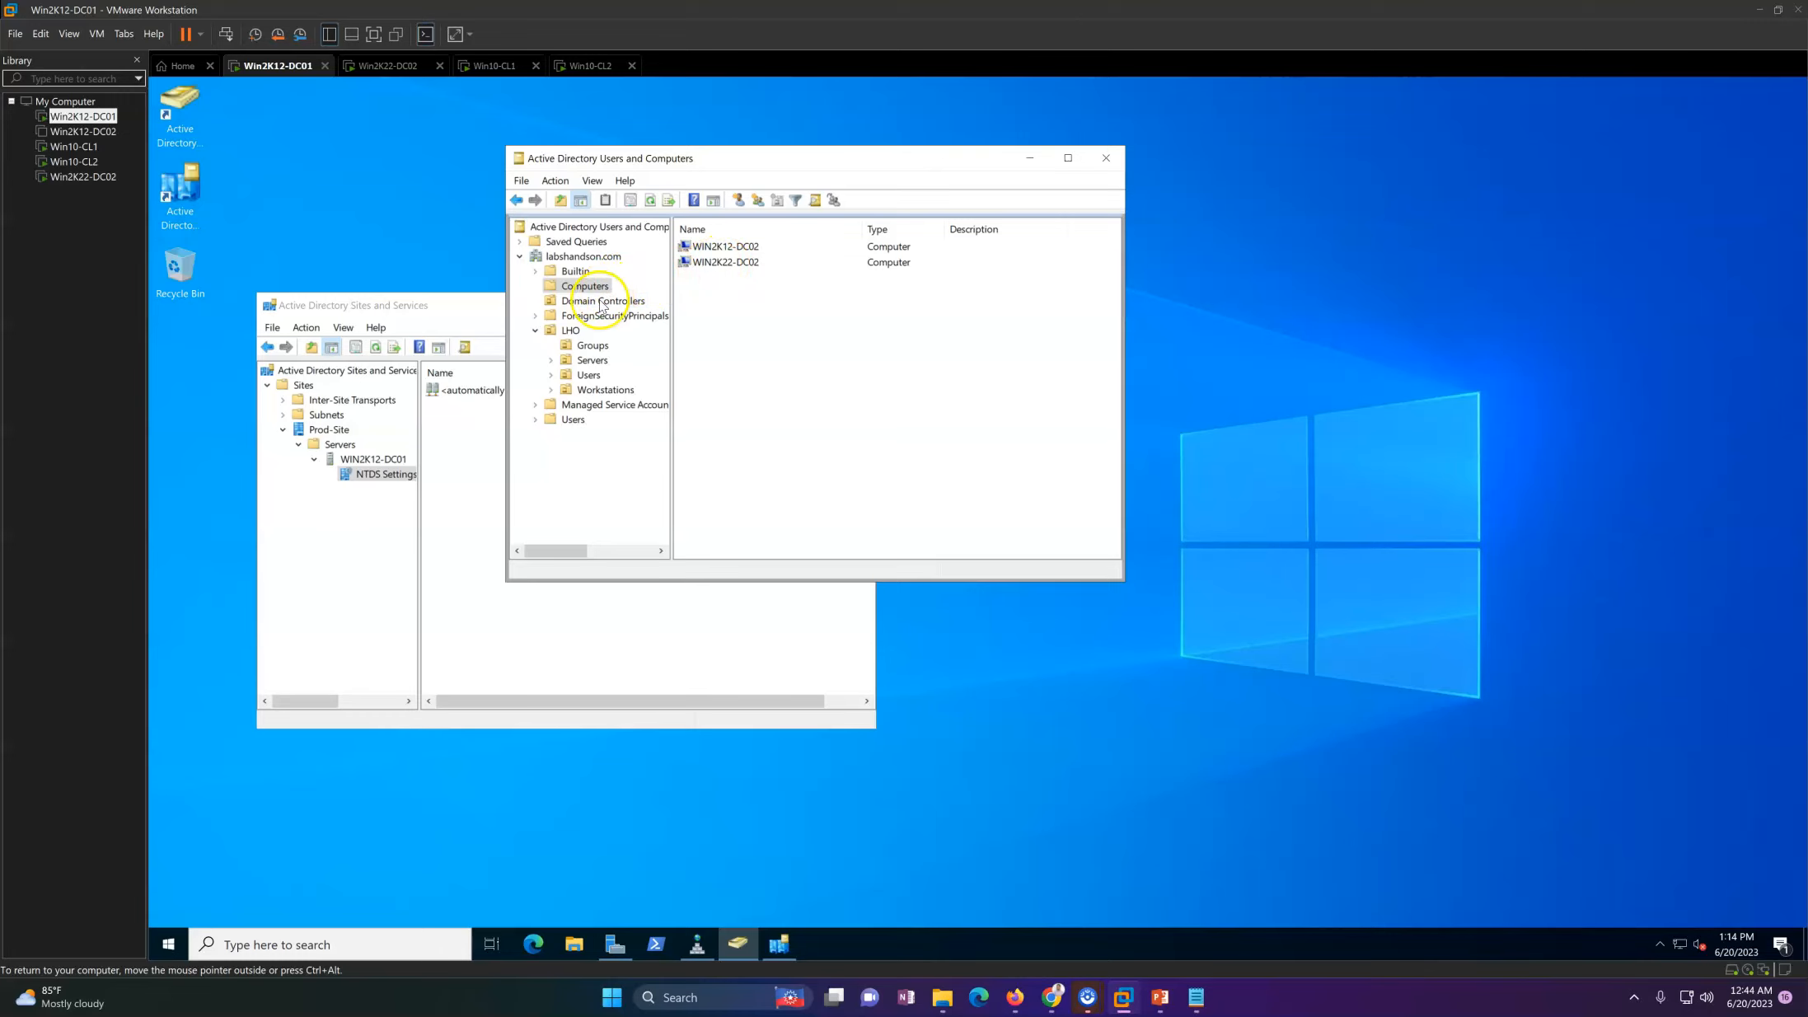
pyautogui.click(601, 301)
pyautogui.rightClick(828, 321)
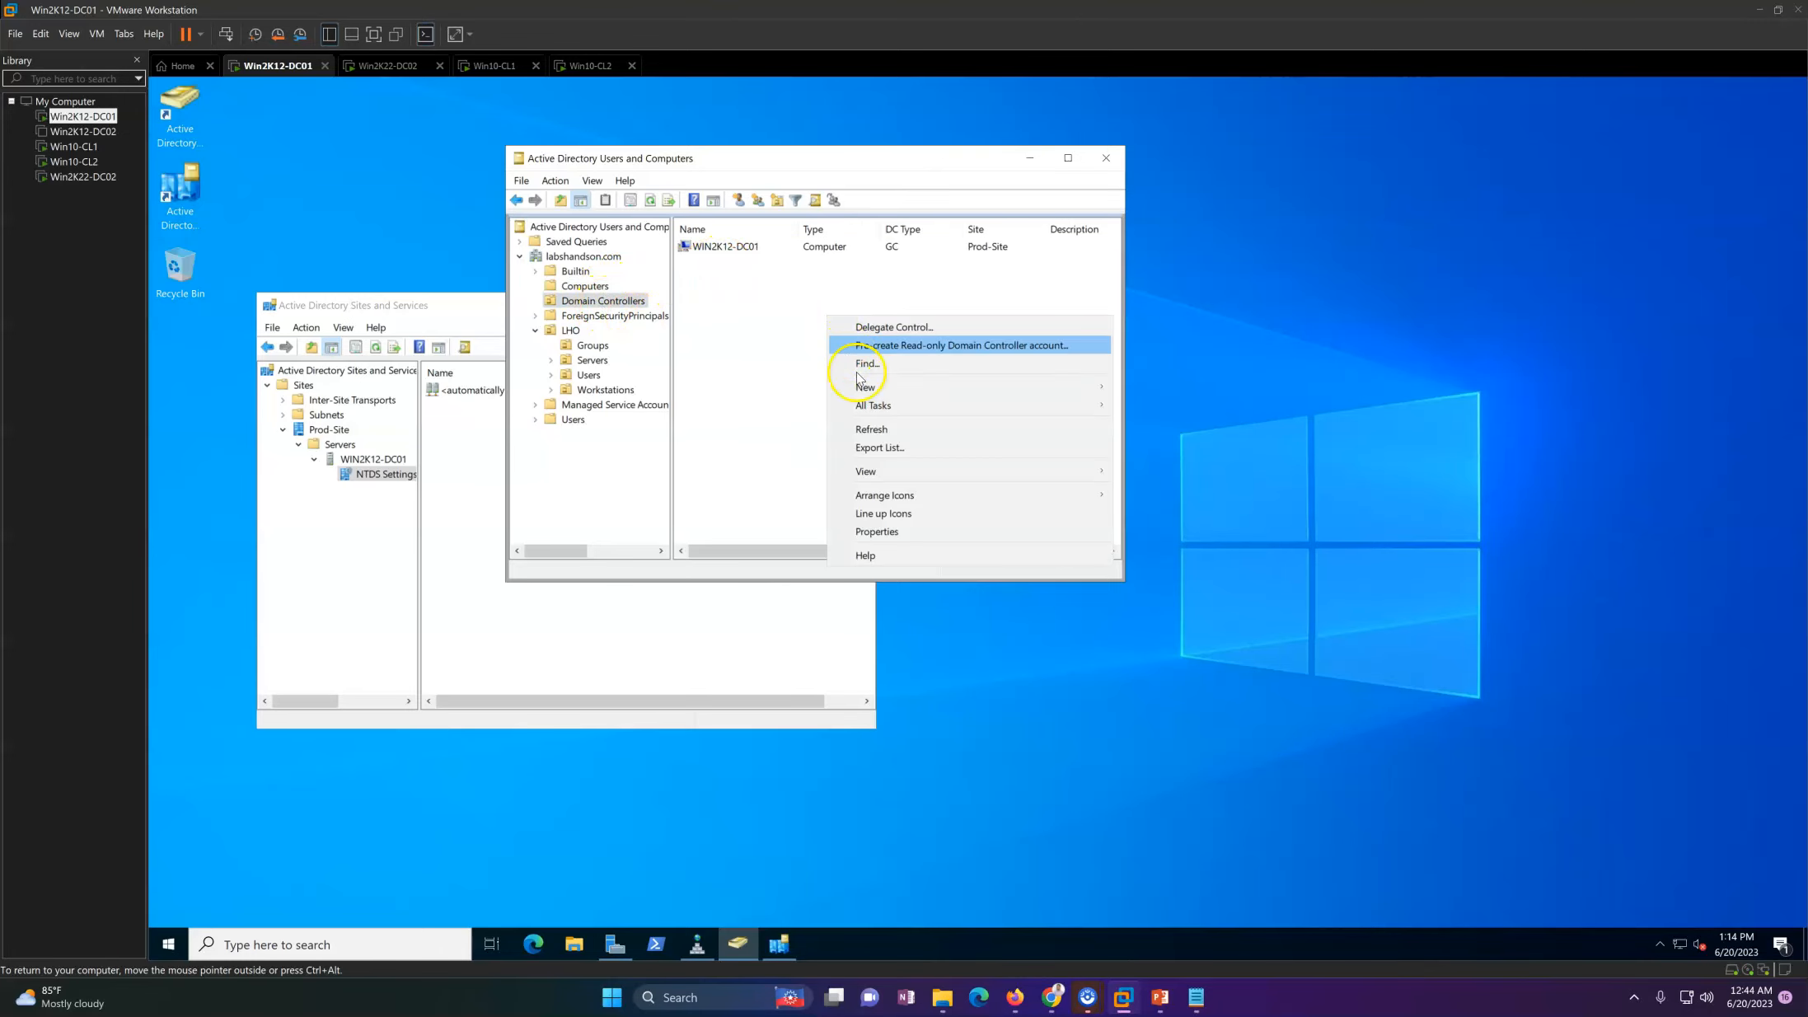
pyautogui.click(876, 427)
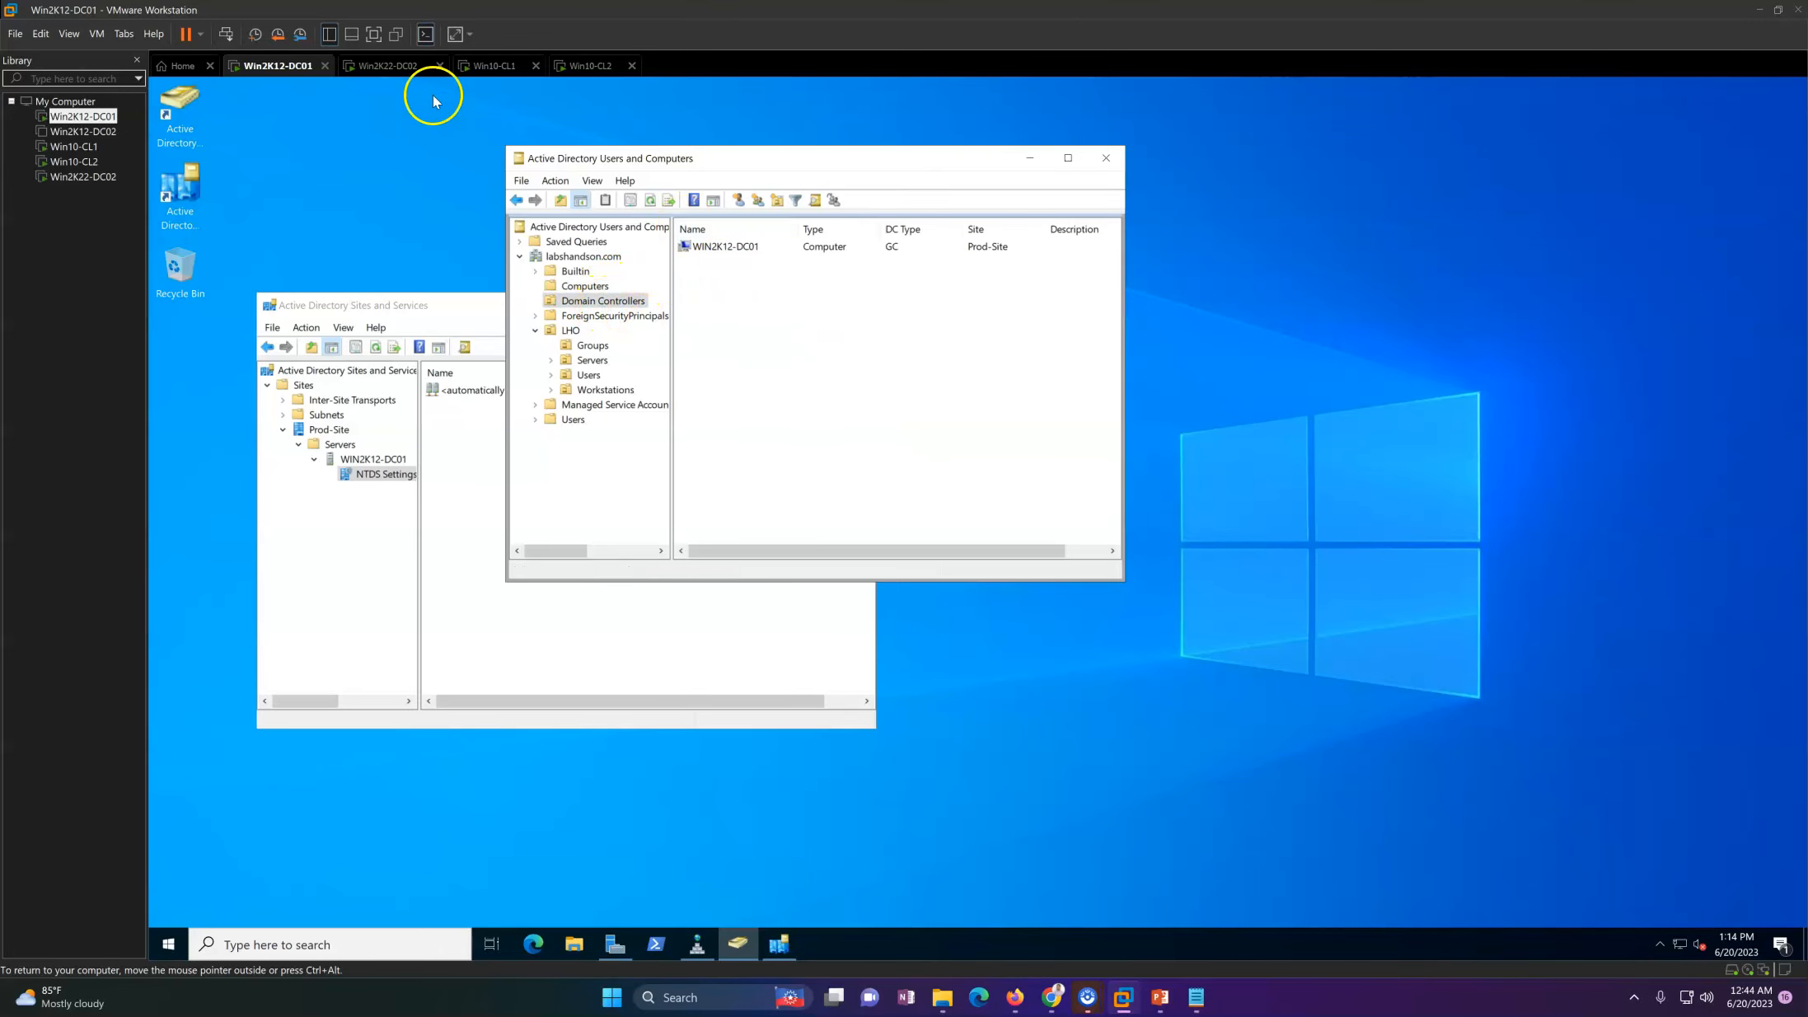
# Step: Return to Win2K22-DC02, wait for the promotion to finish, then dismiss the sign-out notice and close both wizards
pyautogui.click(383, 65)
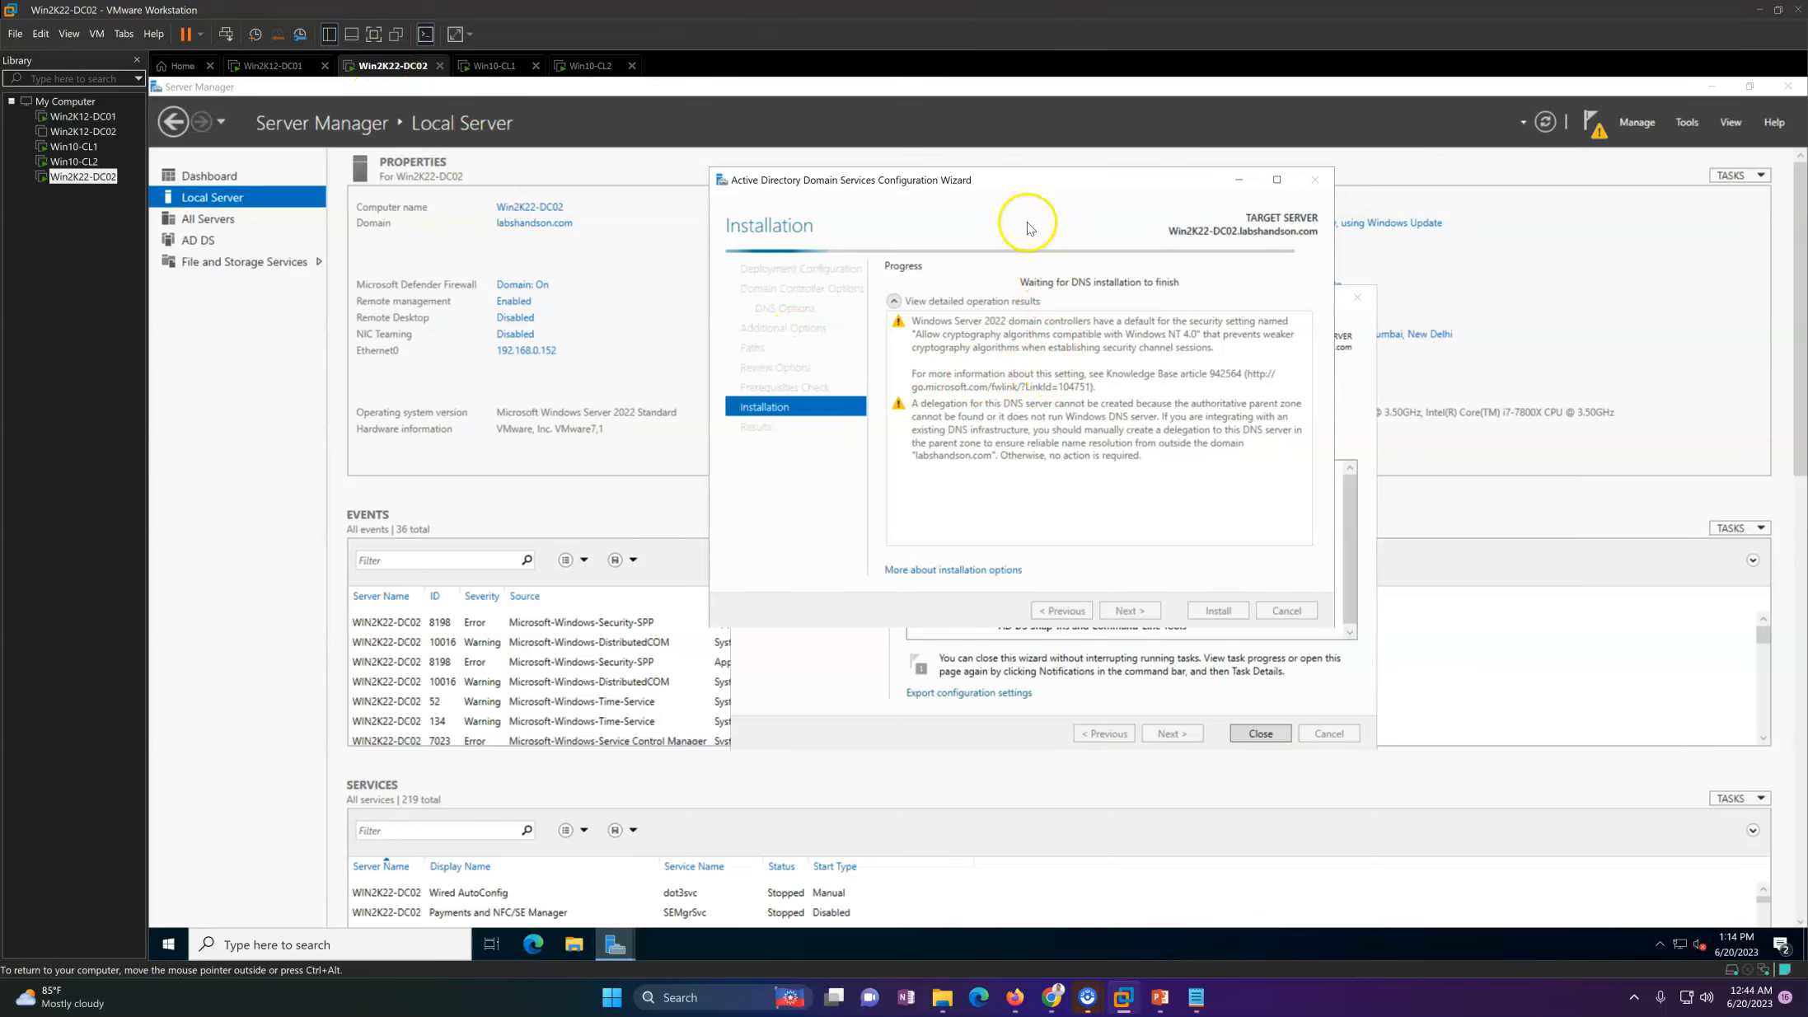
pyautogui.moveTo(976, 184); pyautogui.dragTo(922, 182)
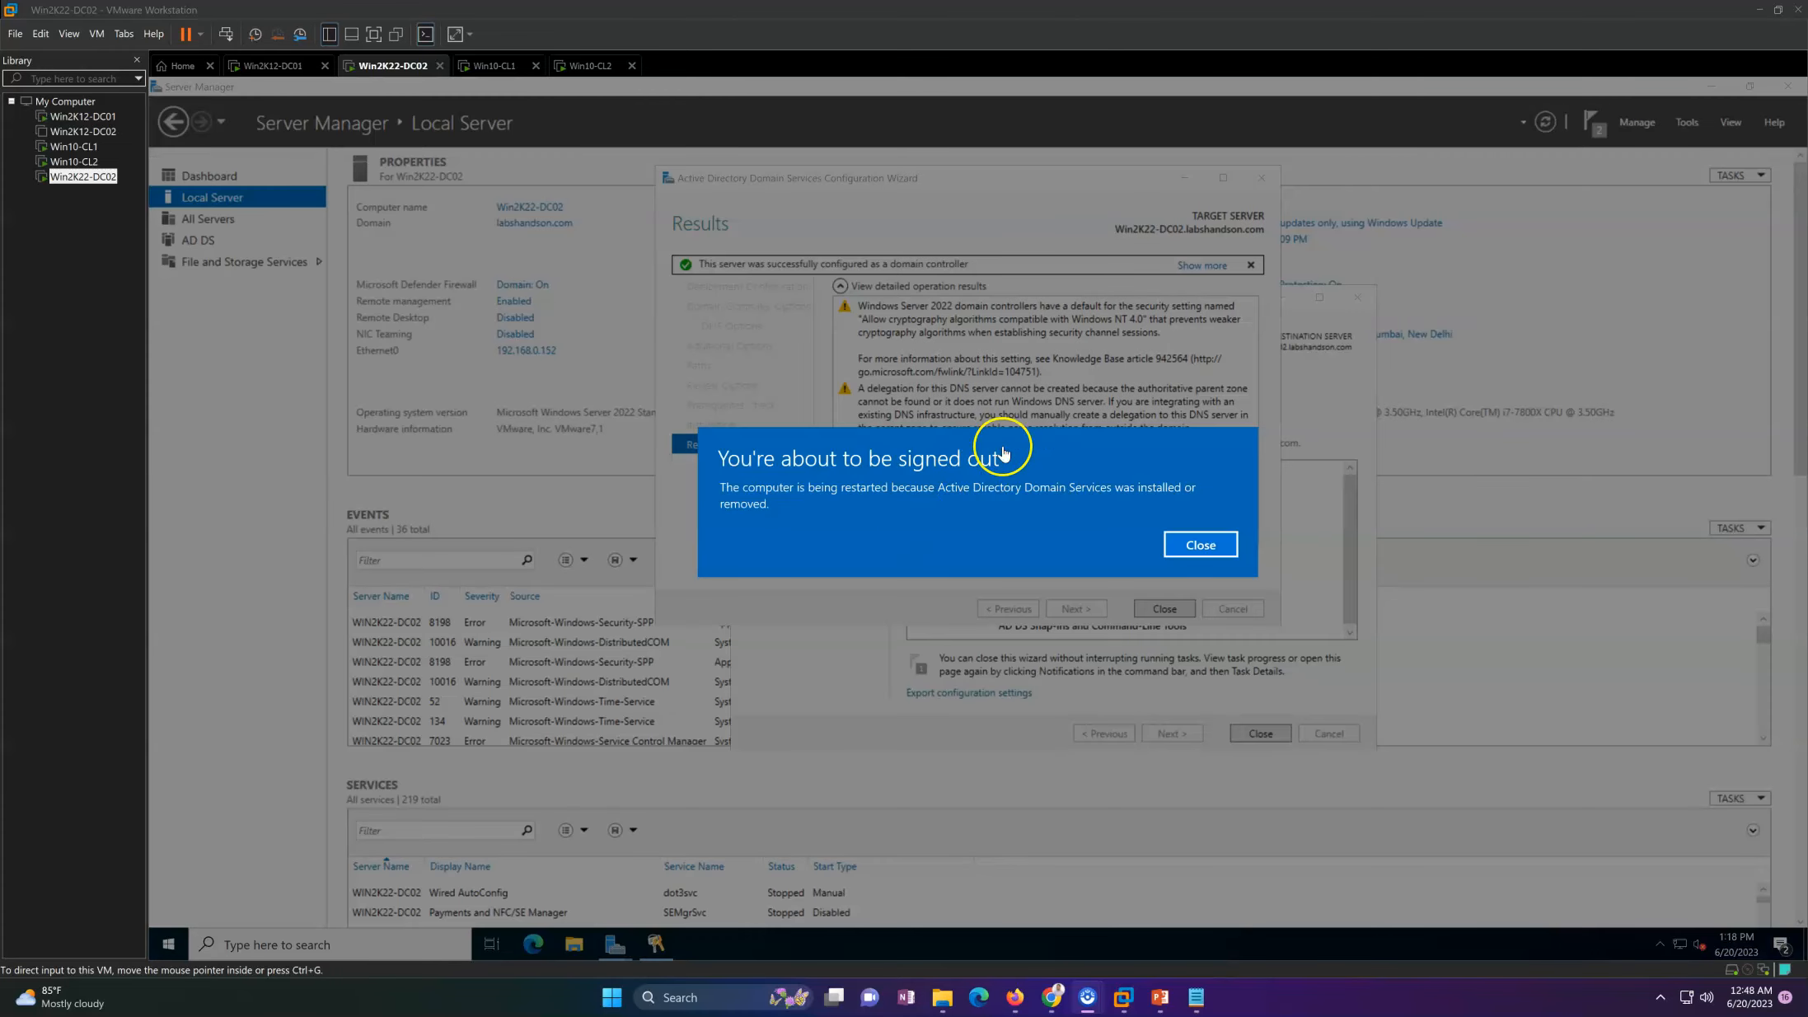
pyautogui.click(1200, 544)
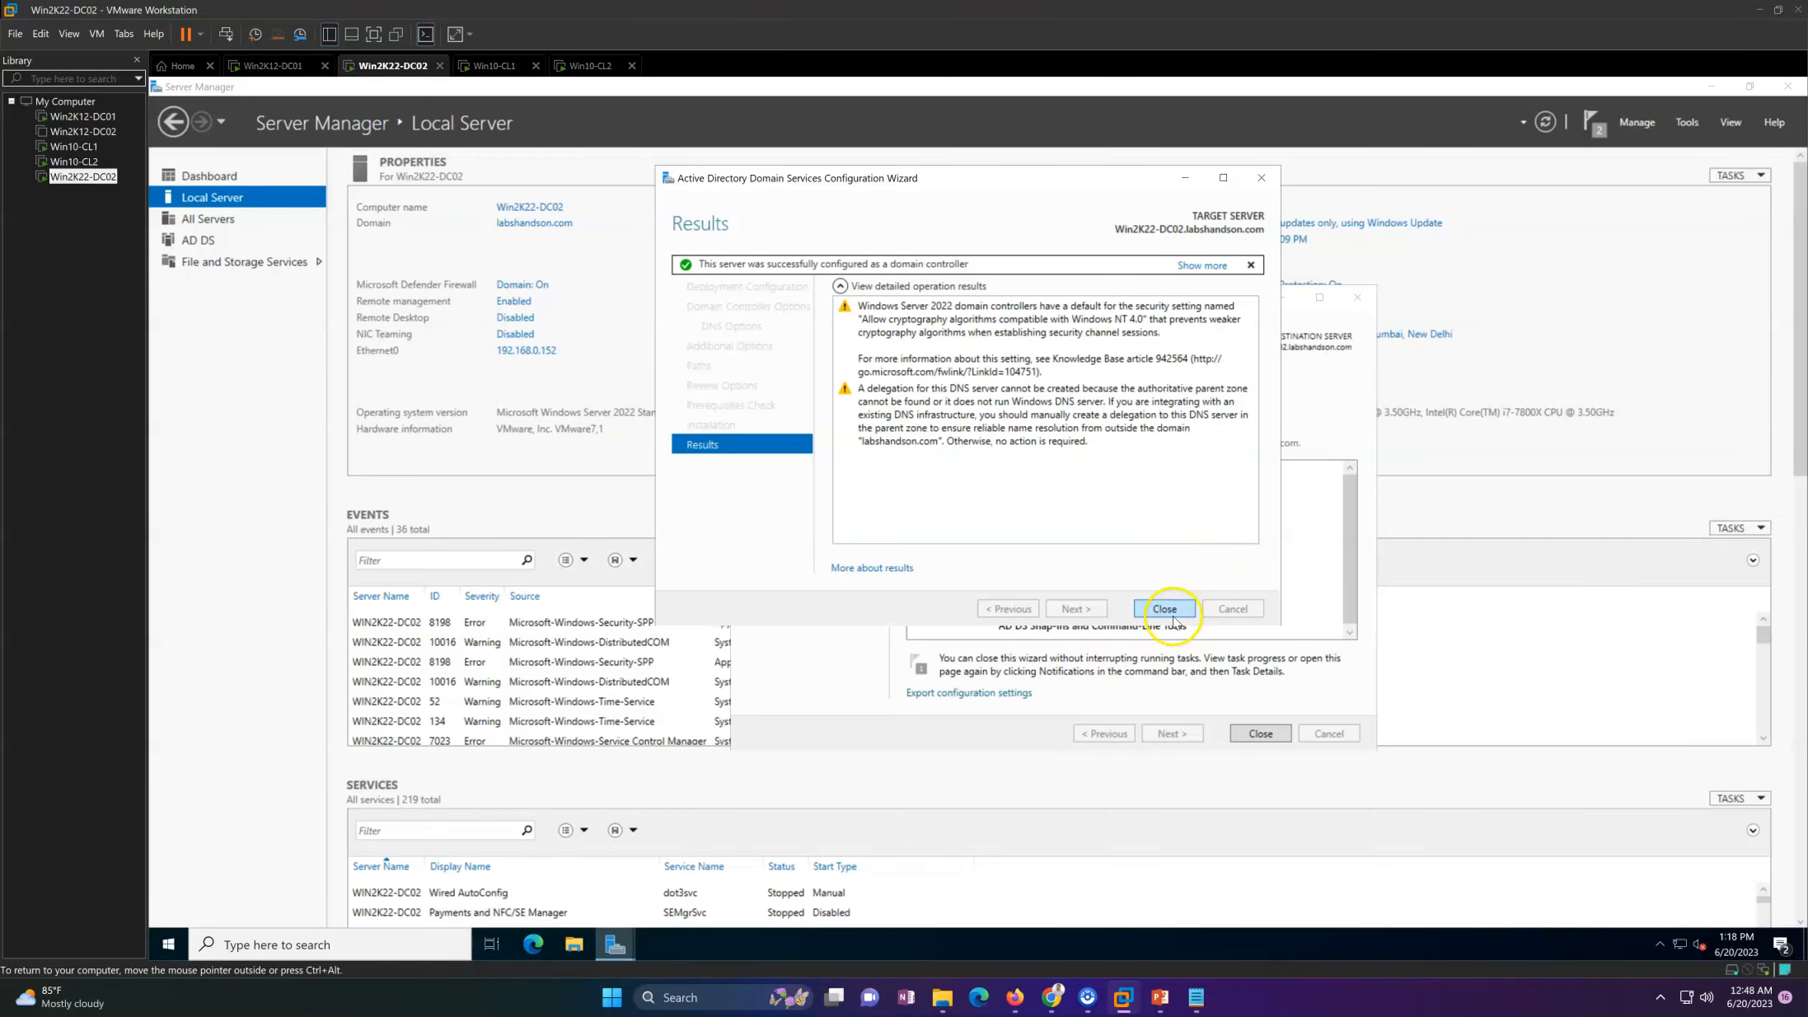
pyautogui.click(1164, 609)
pyautogui.click(1249, 742)
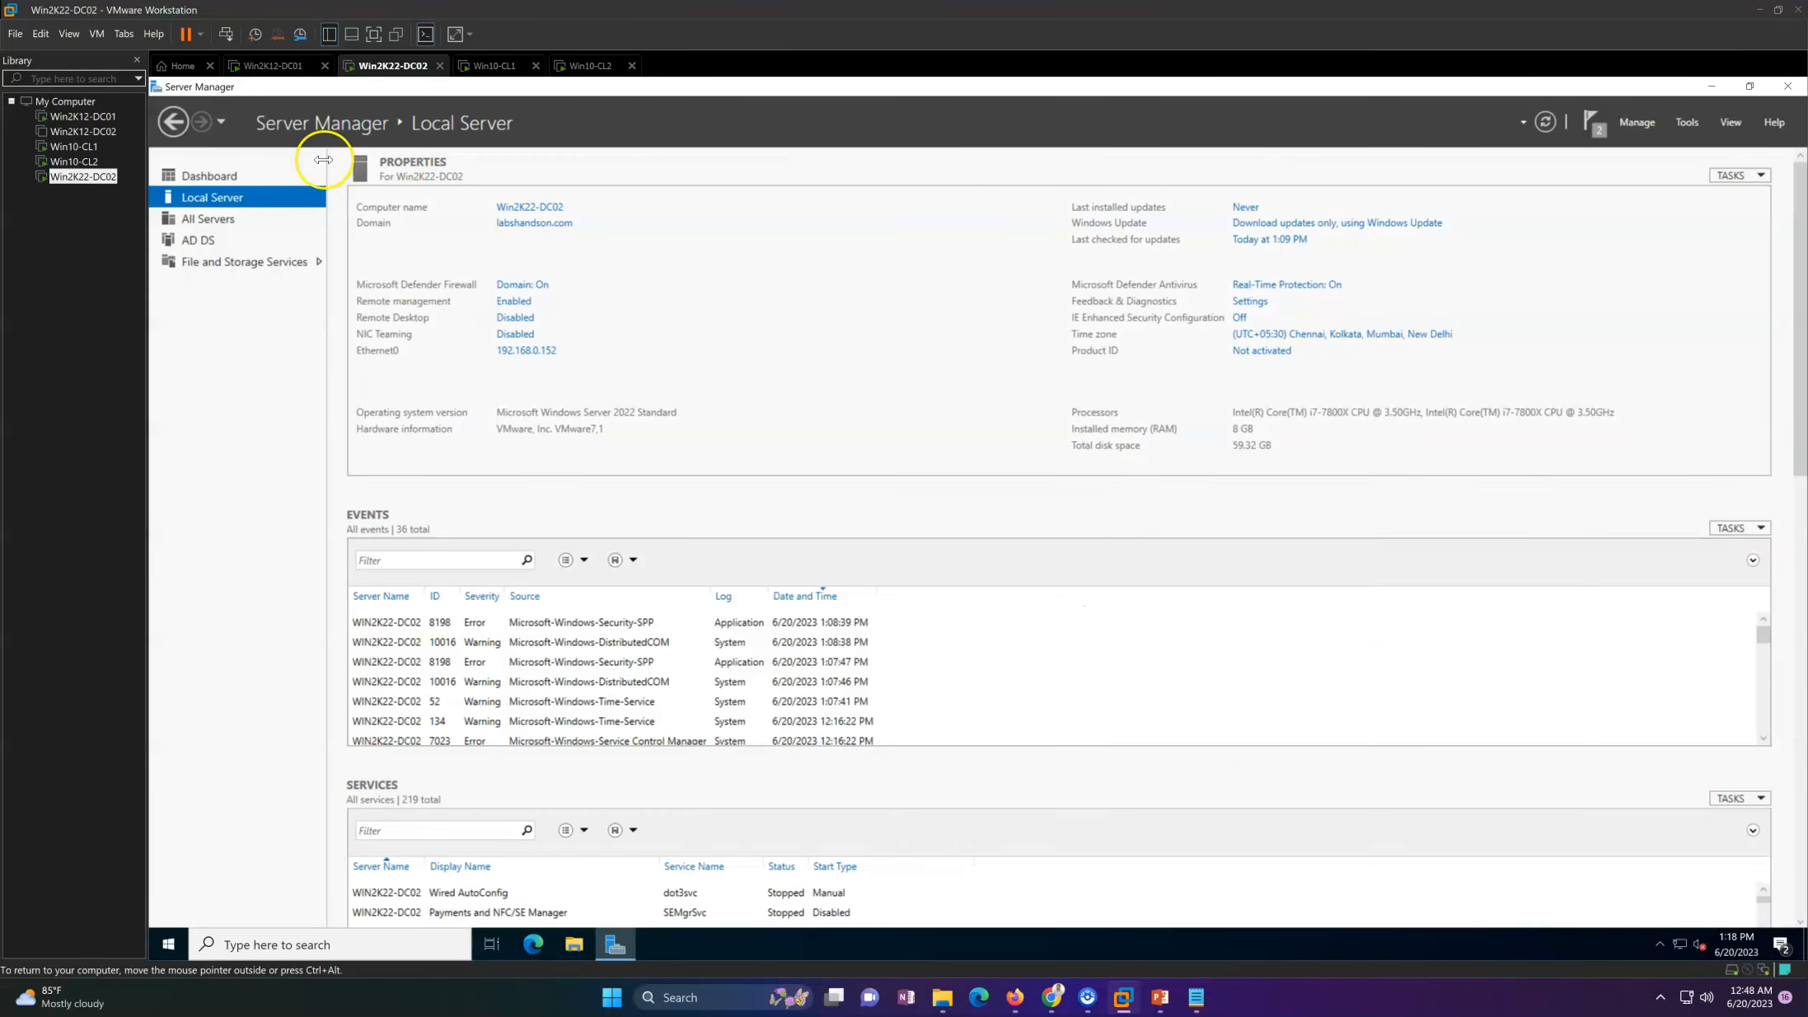
pyautogui.click(229, 183)
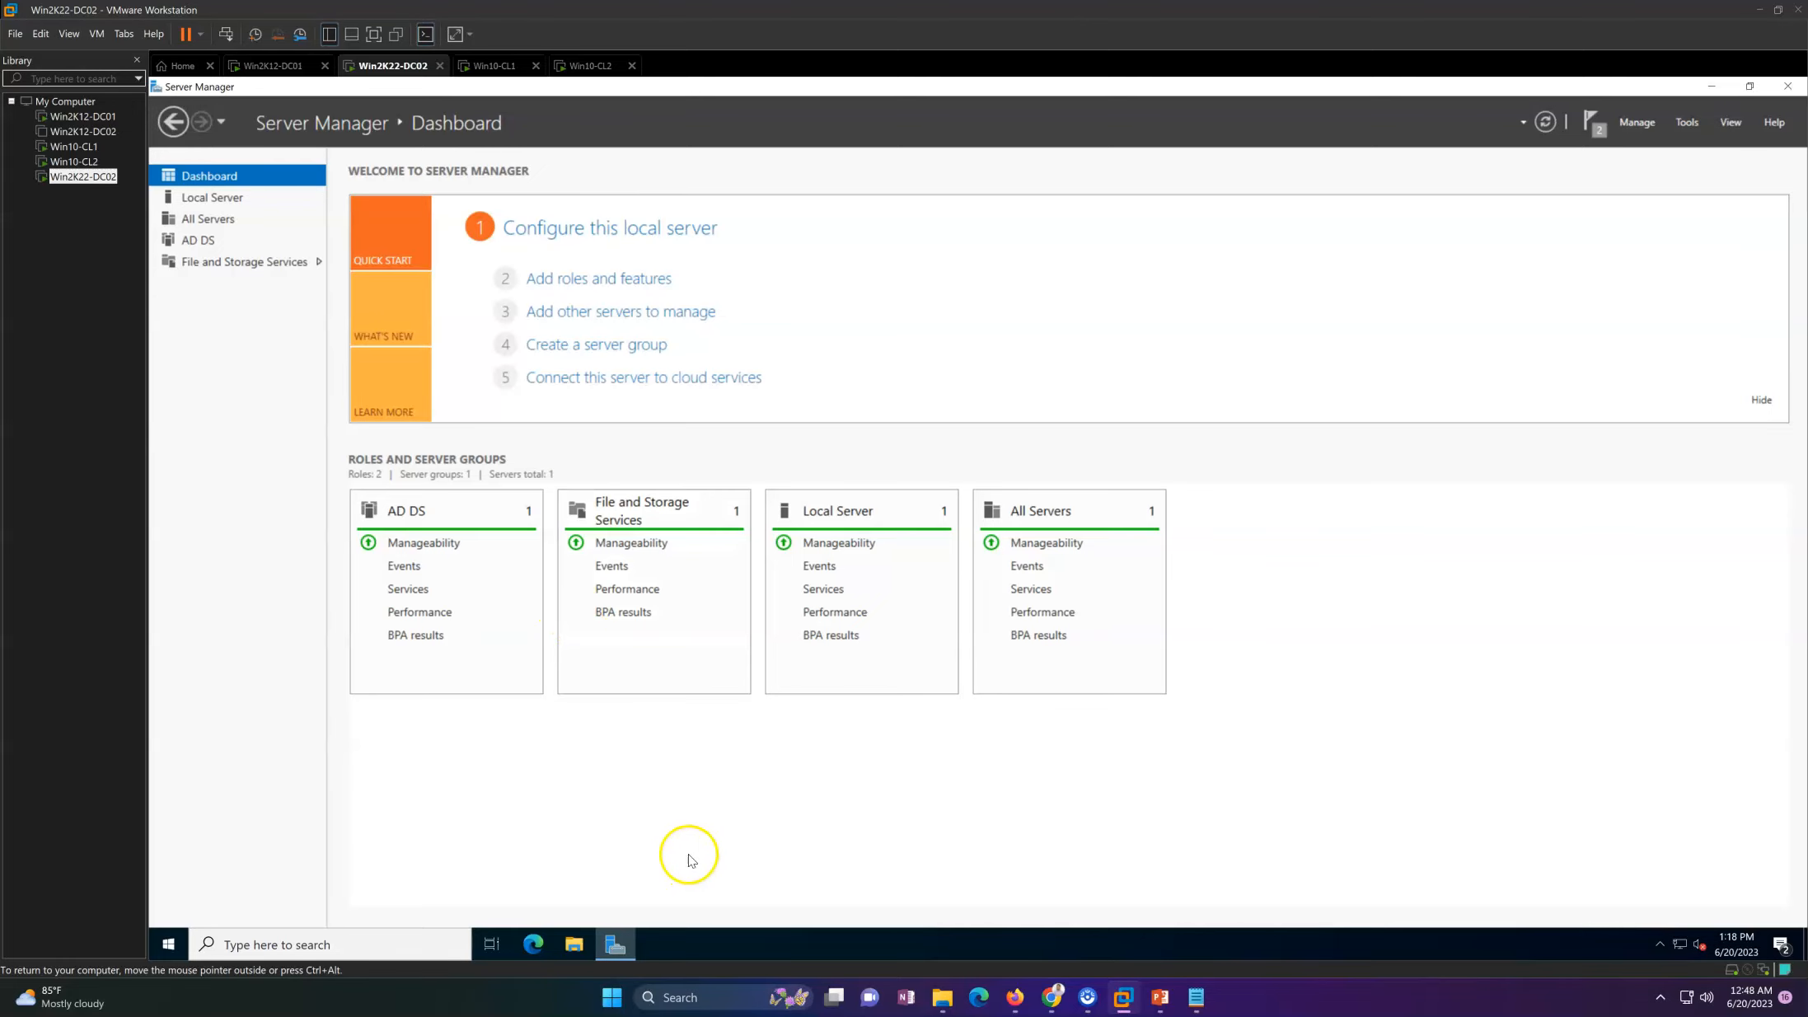
# Step: On Win2K12-DC01, refresh the Domain Controllers OU and view the operating system properties of WIN2K22-DC02
pyautogui.click(280, 64)
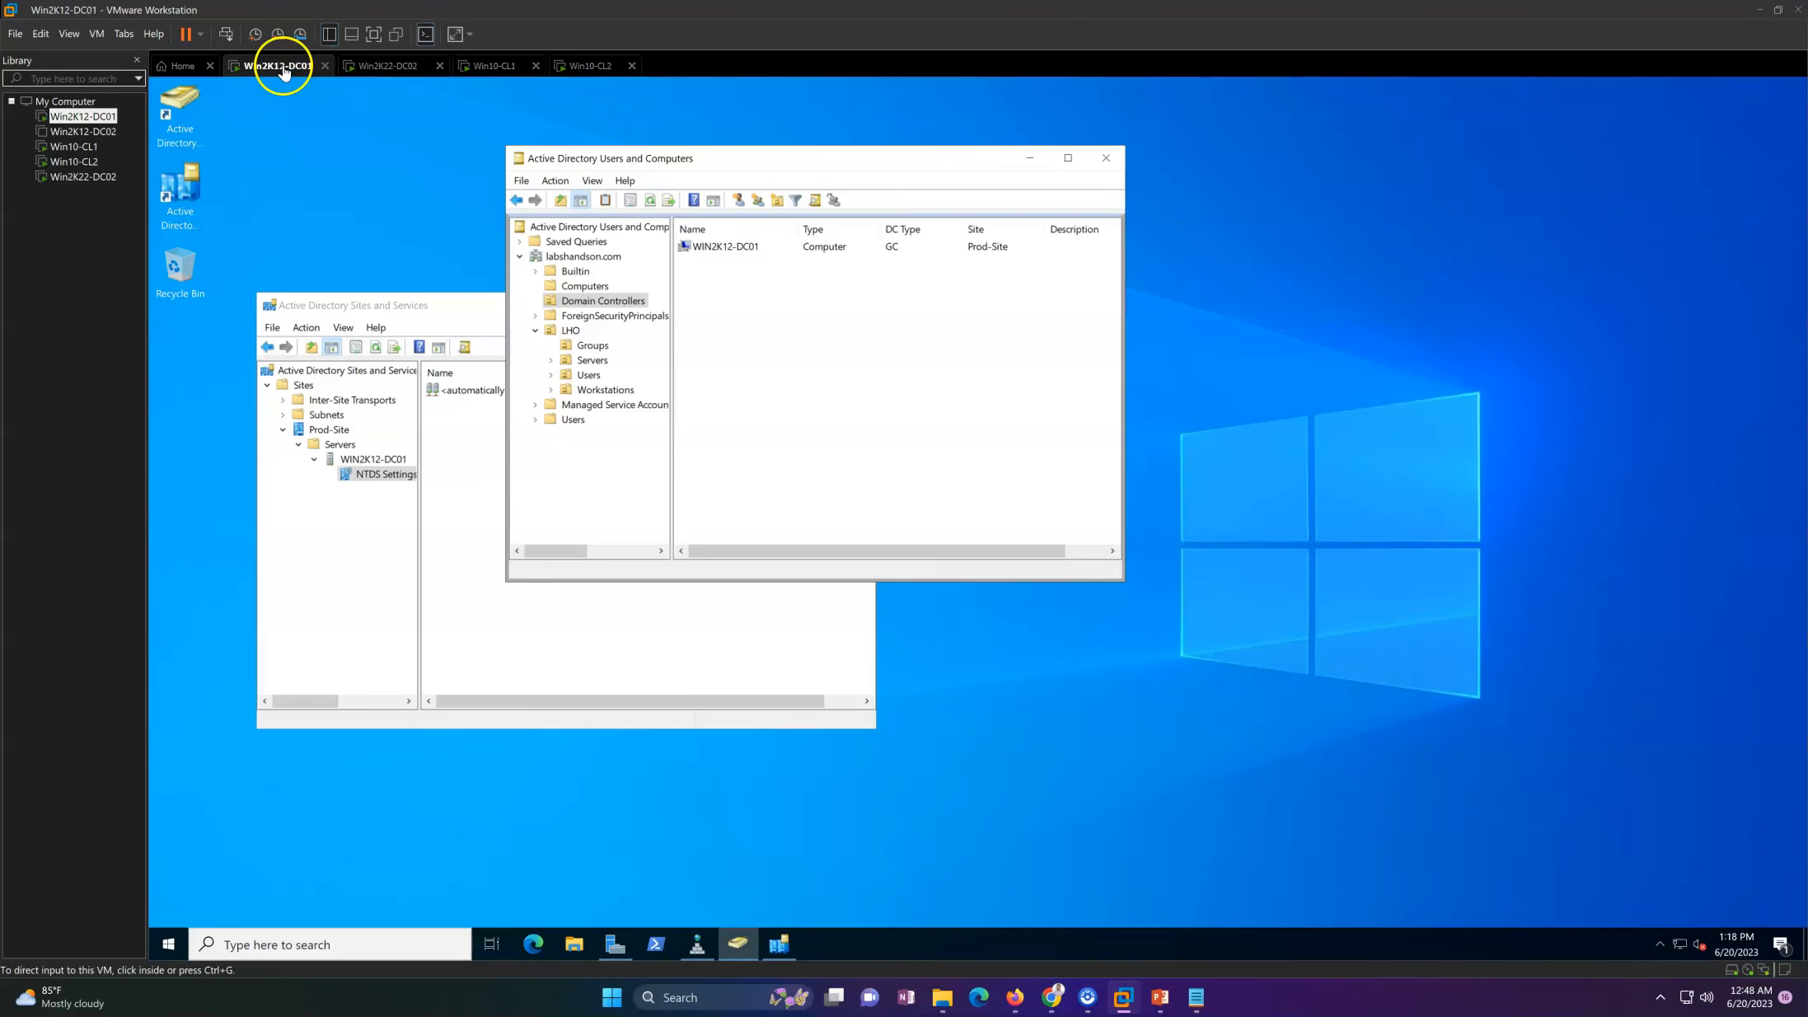
pyautogui.rightClick(828, 323)
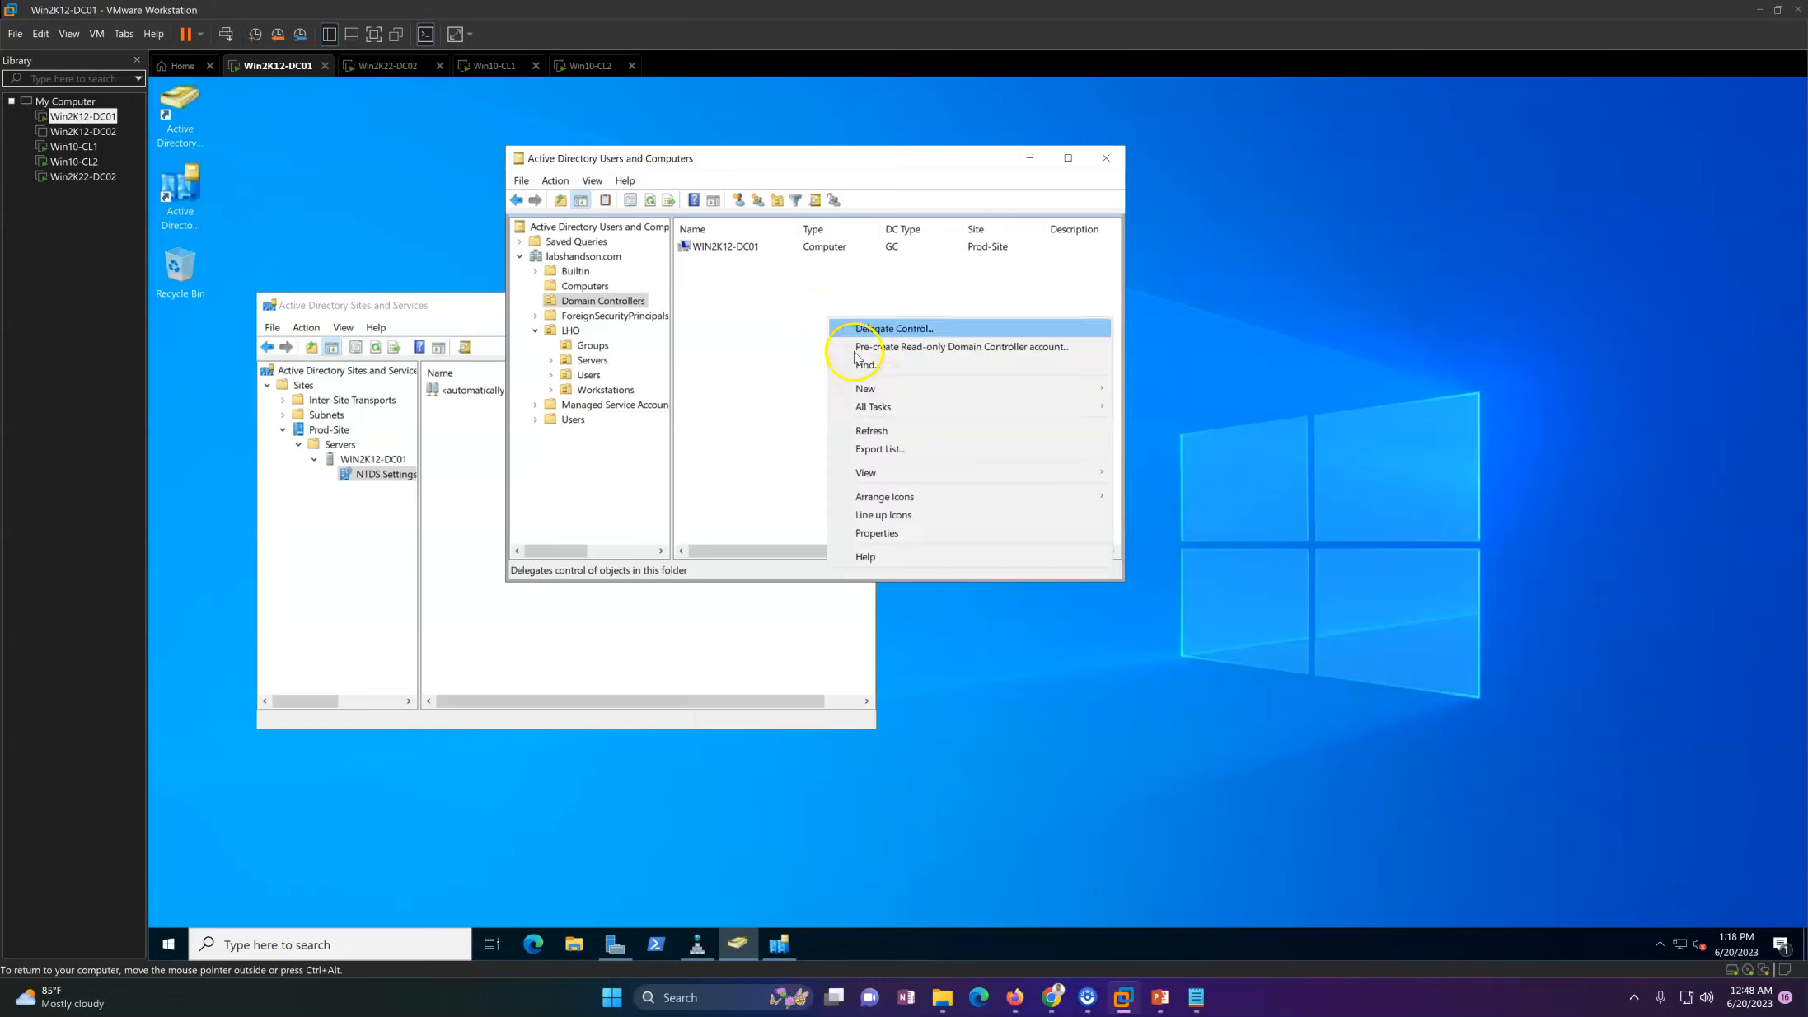
pyautogui.click(887, 428)
pyautogui.click(755, 264)
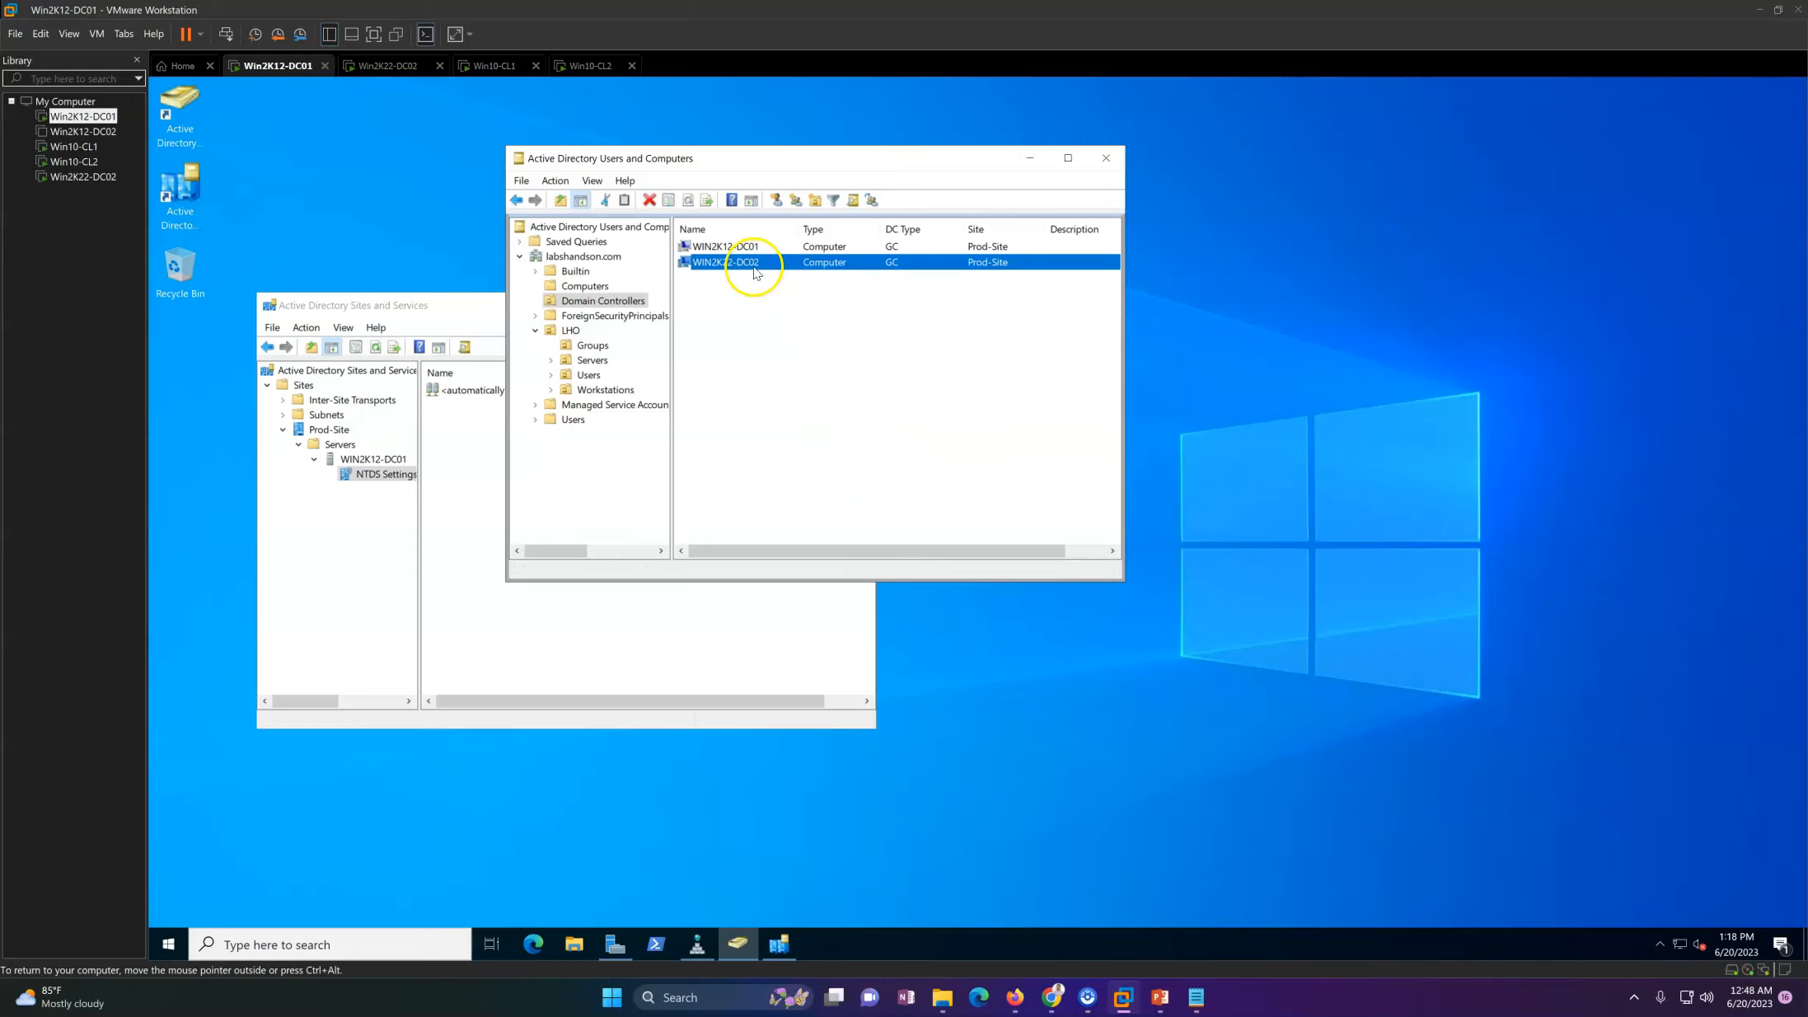
pyautogui.doubleClick(763, 264)
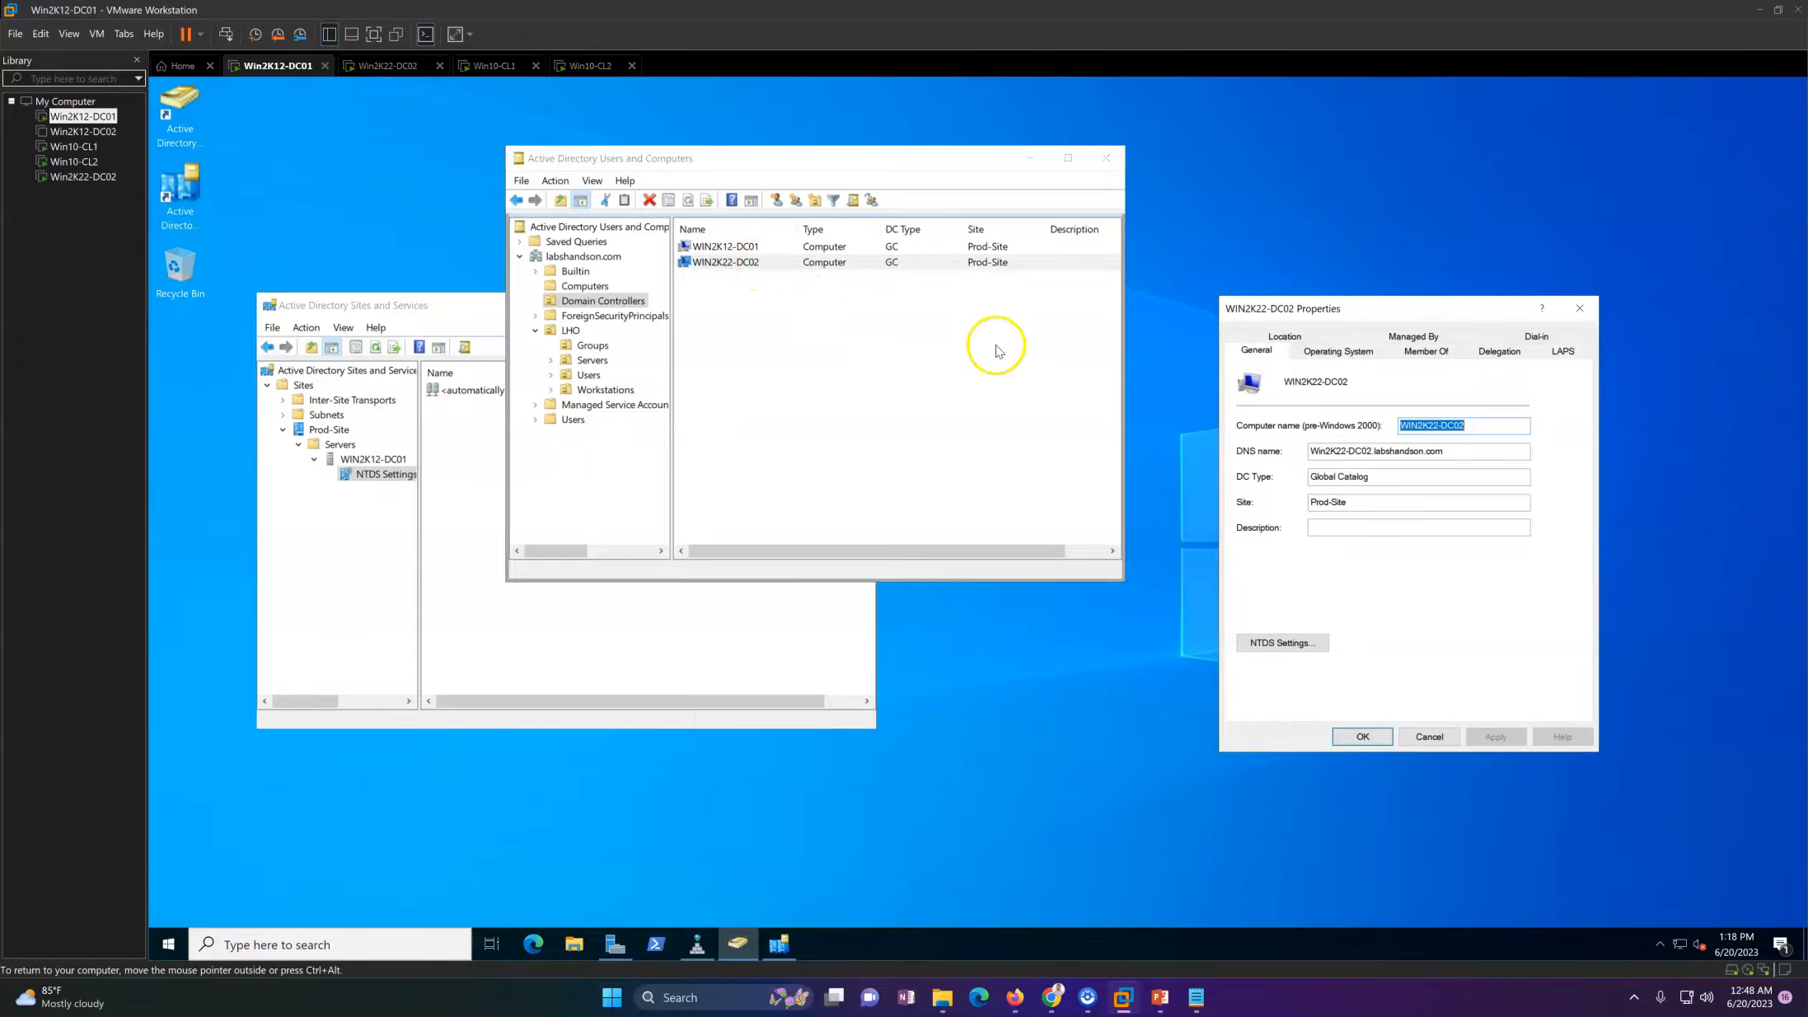
pyautogui.click(1334, 355)
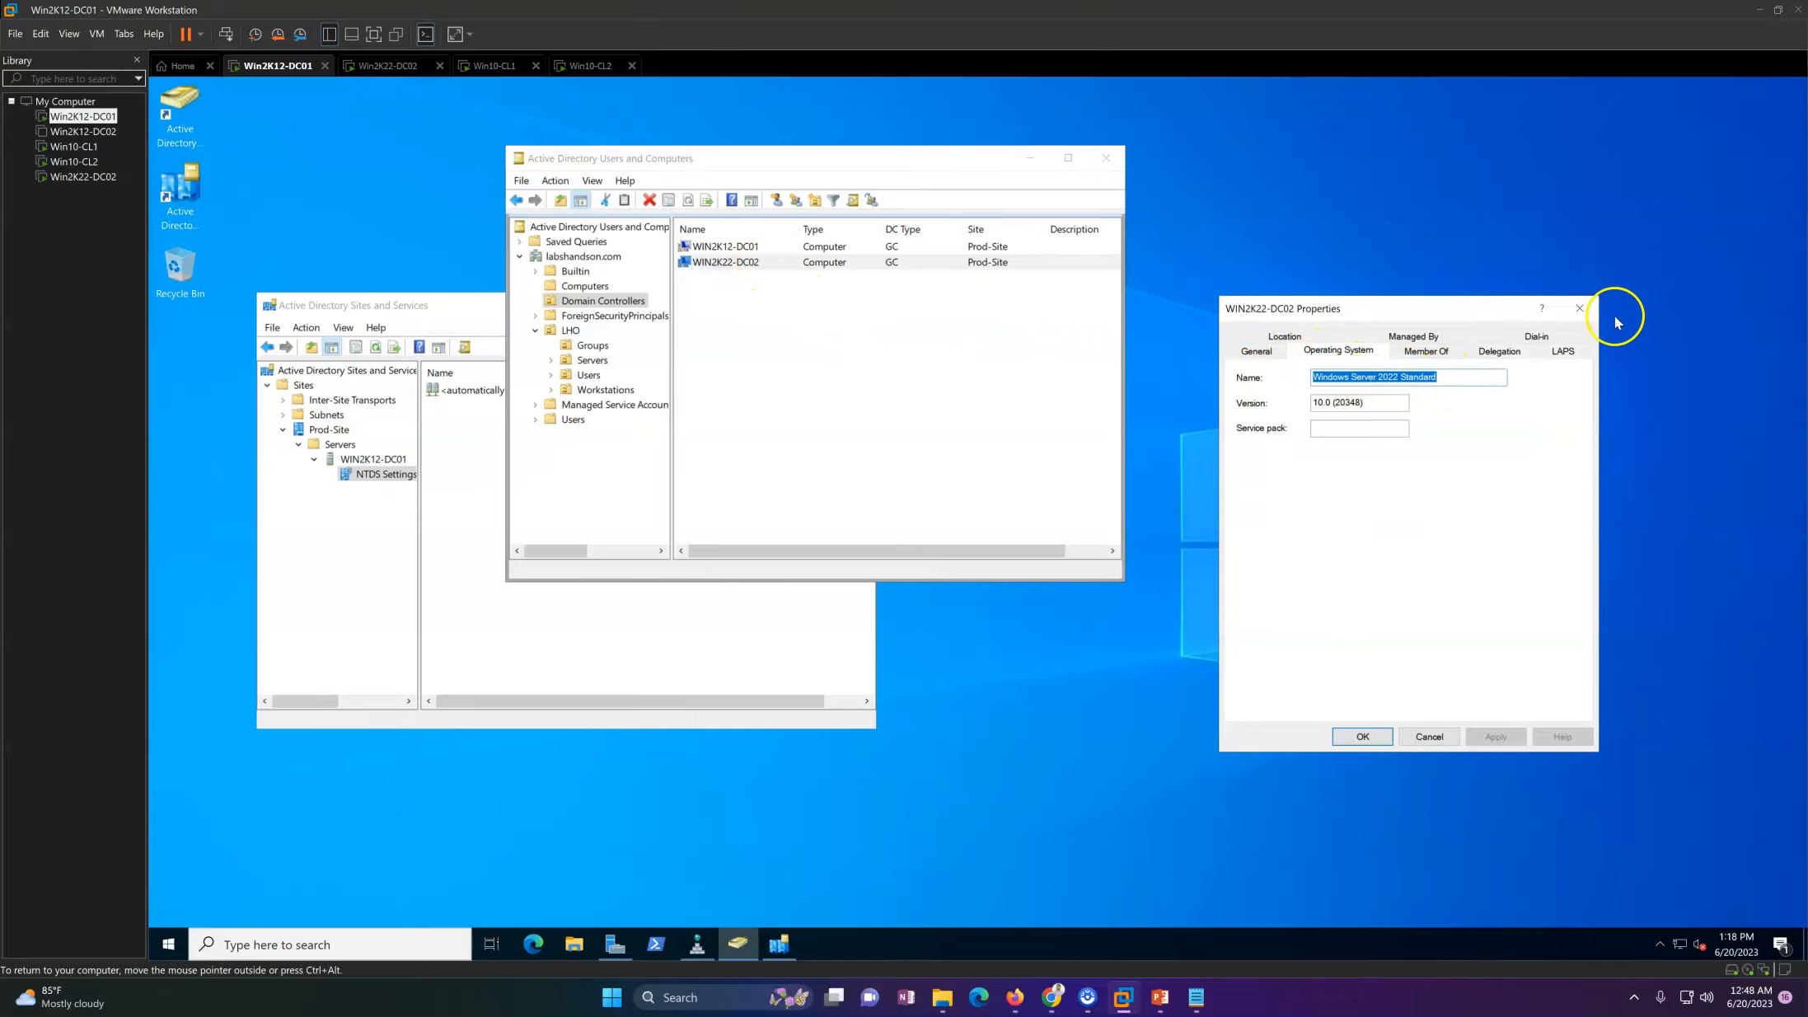
pyautogui.click(1583, 306)
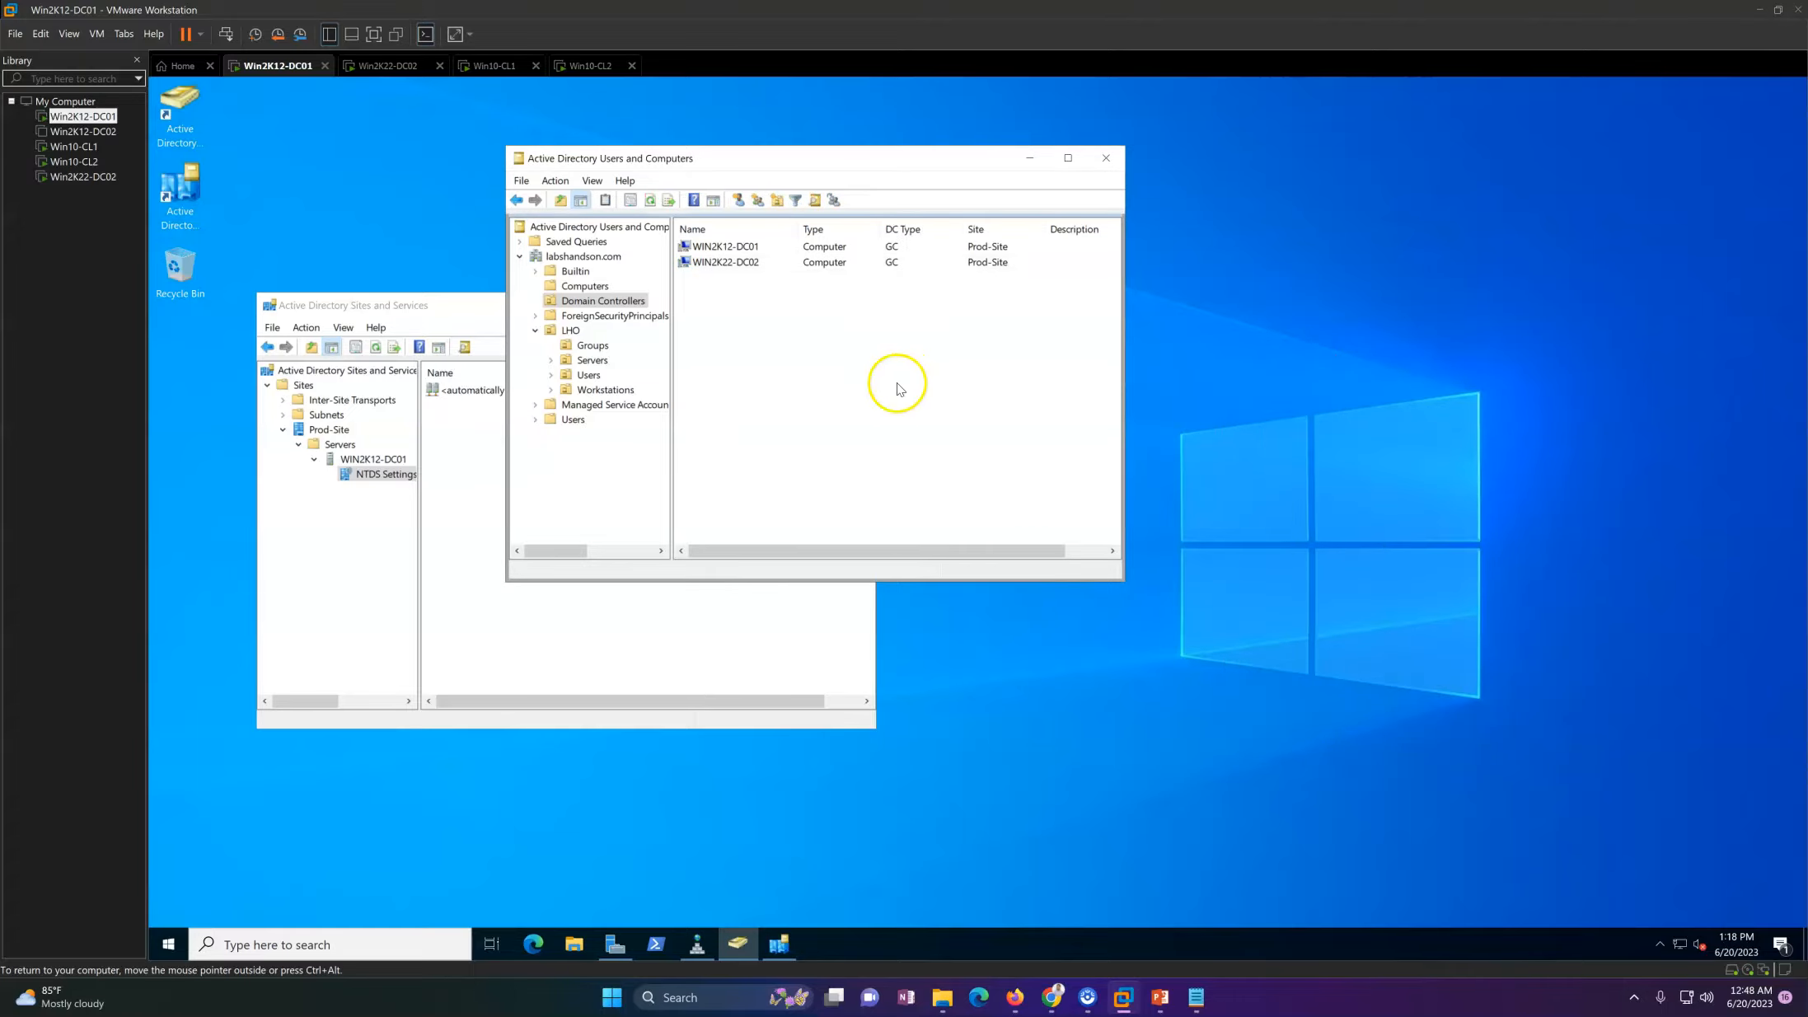
# Step: Check the restart of Win2K22-DC02, then refresh the Computers container on Win2K12-DC01 and examine its remaining computer accounts
pyautogui.click(398, 72)
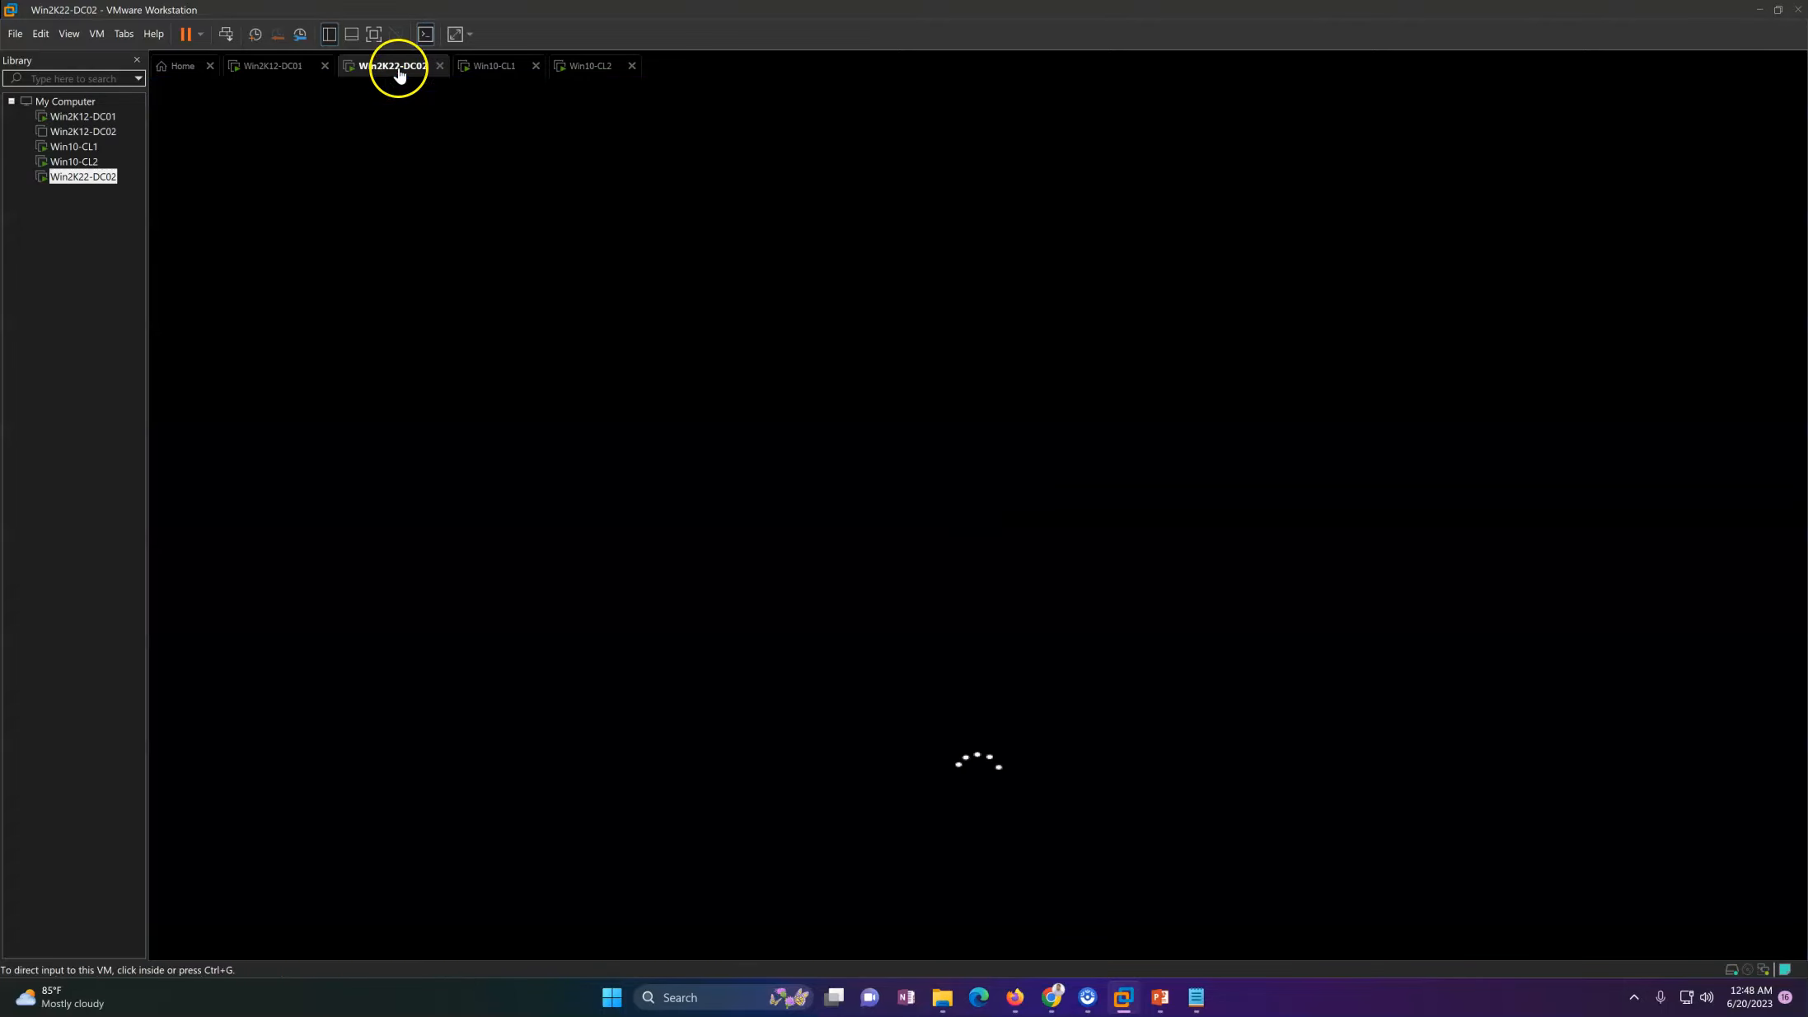
pyautogui.click(281, 71)
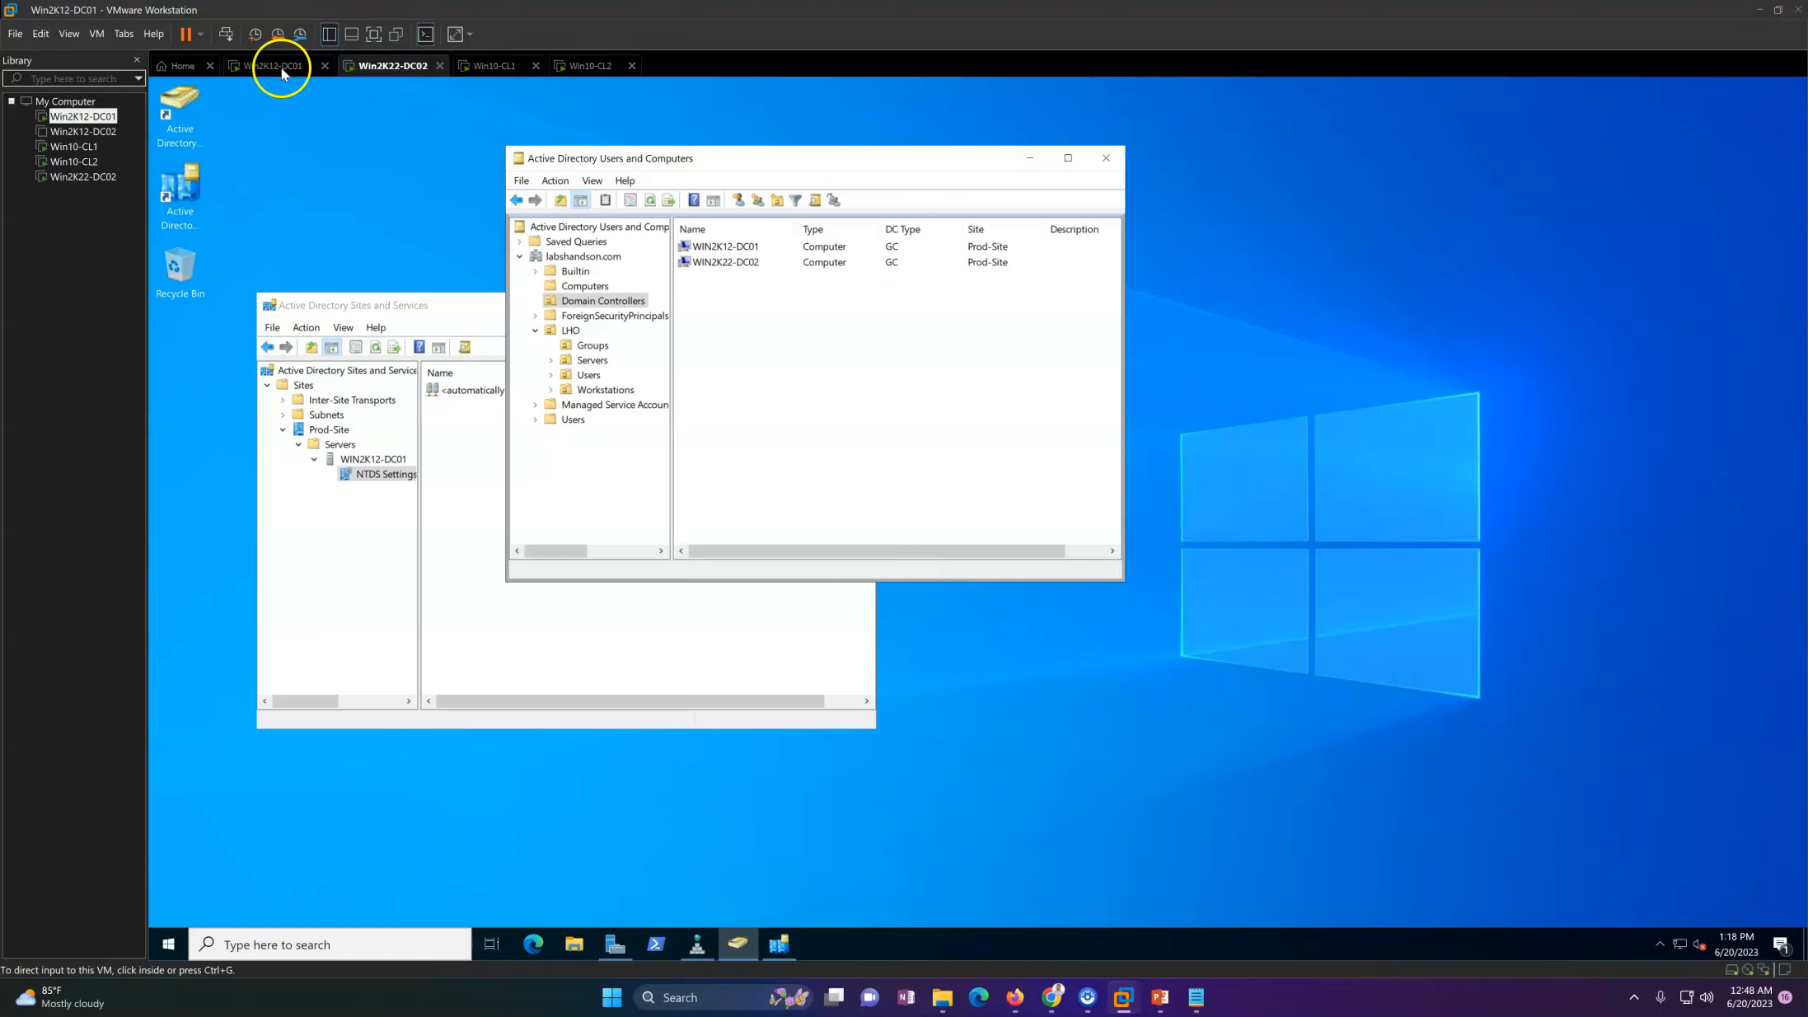
pyautogui.moveTo(831, 169); pyautogui.dragTo(1110, 184)
pyautogui.click(875, 302)
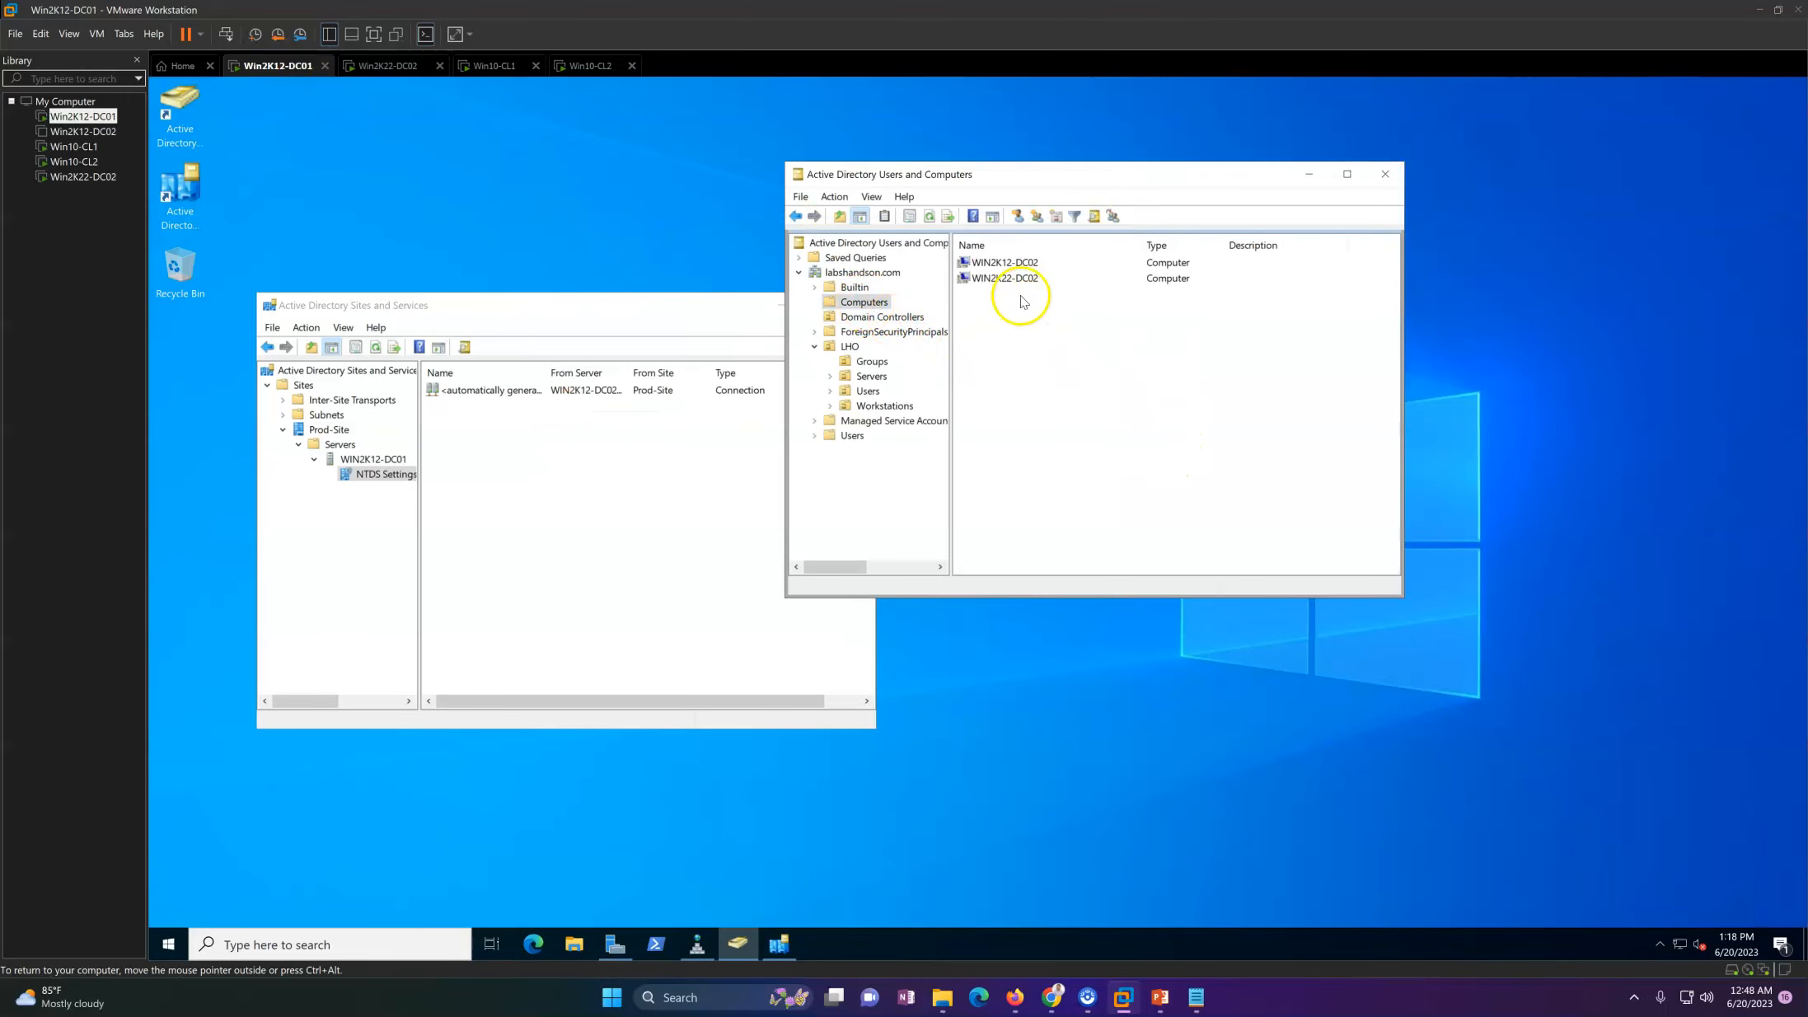
pyautogui.rightClick(1080, 372)
pyautogui.click(1123, 465)
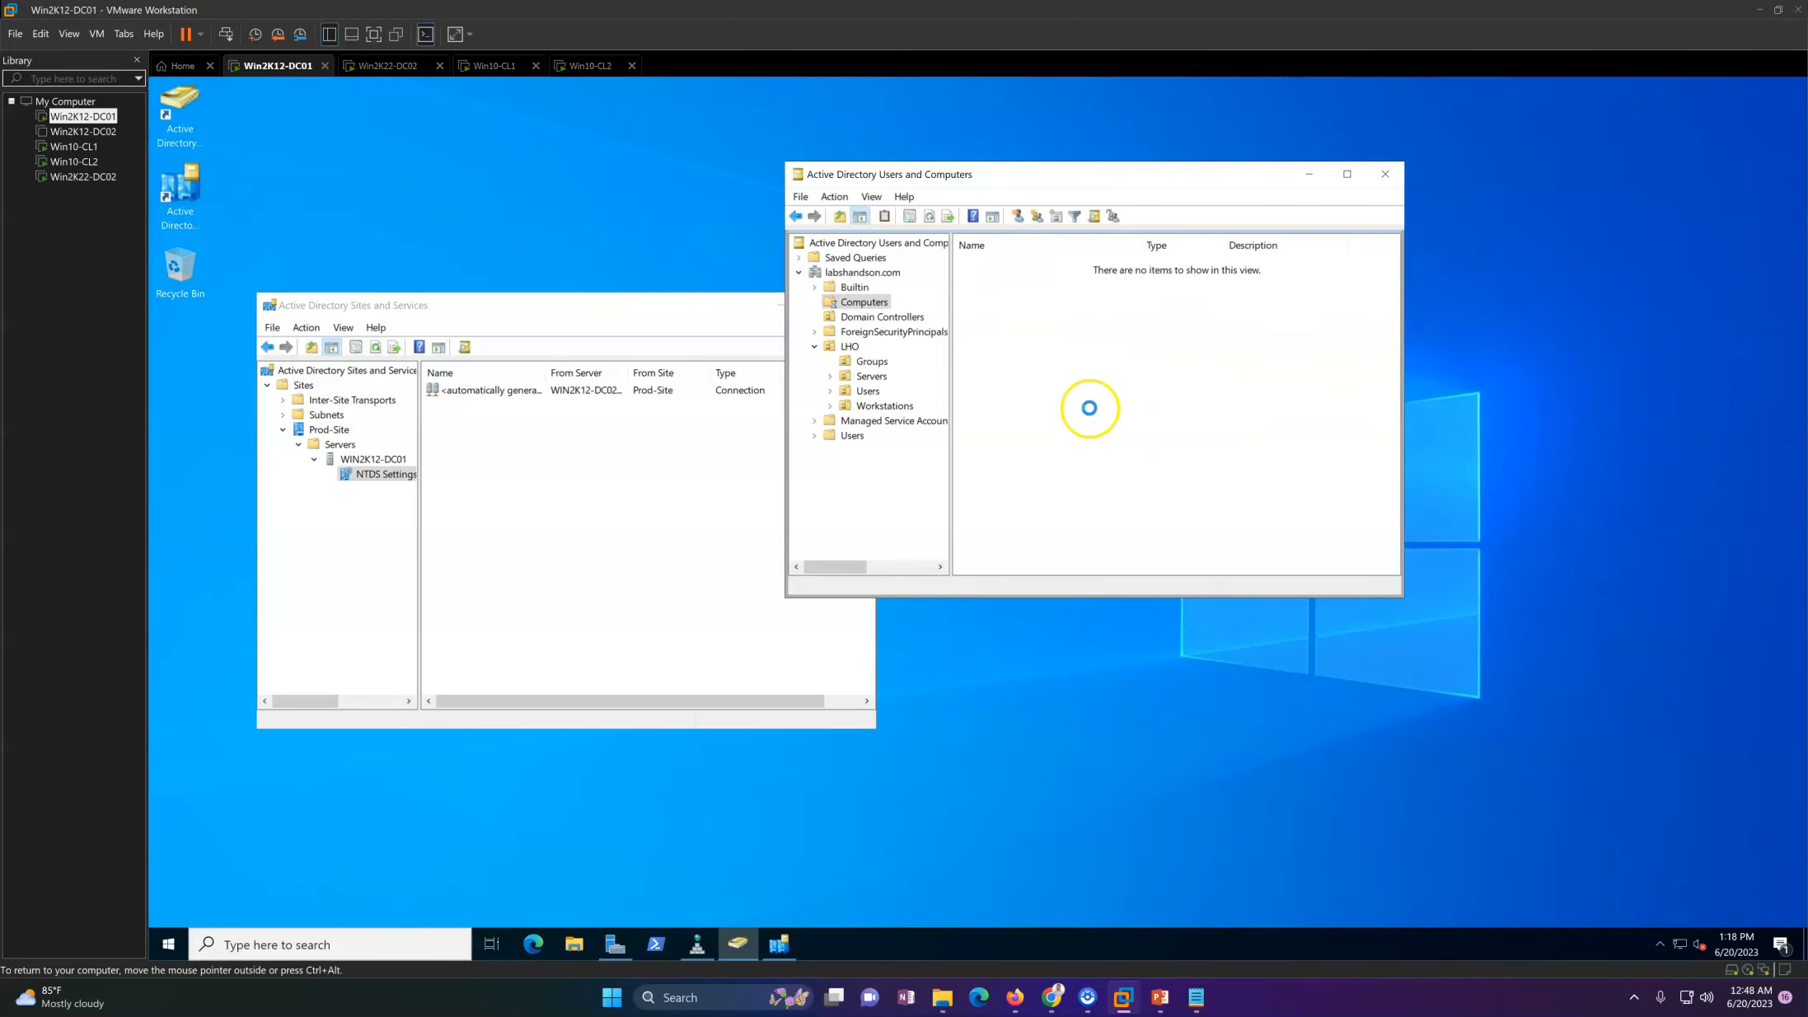
pyautogui.click(1010, 270)
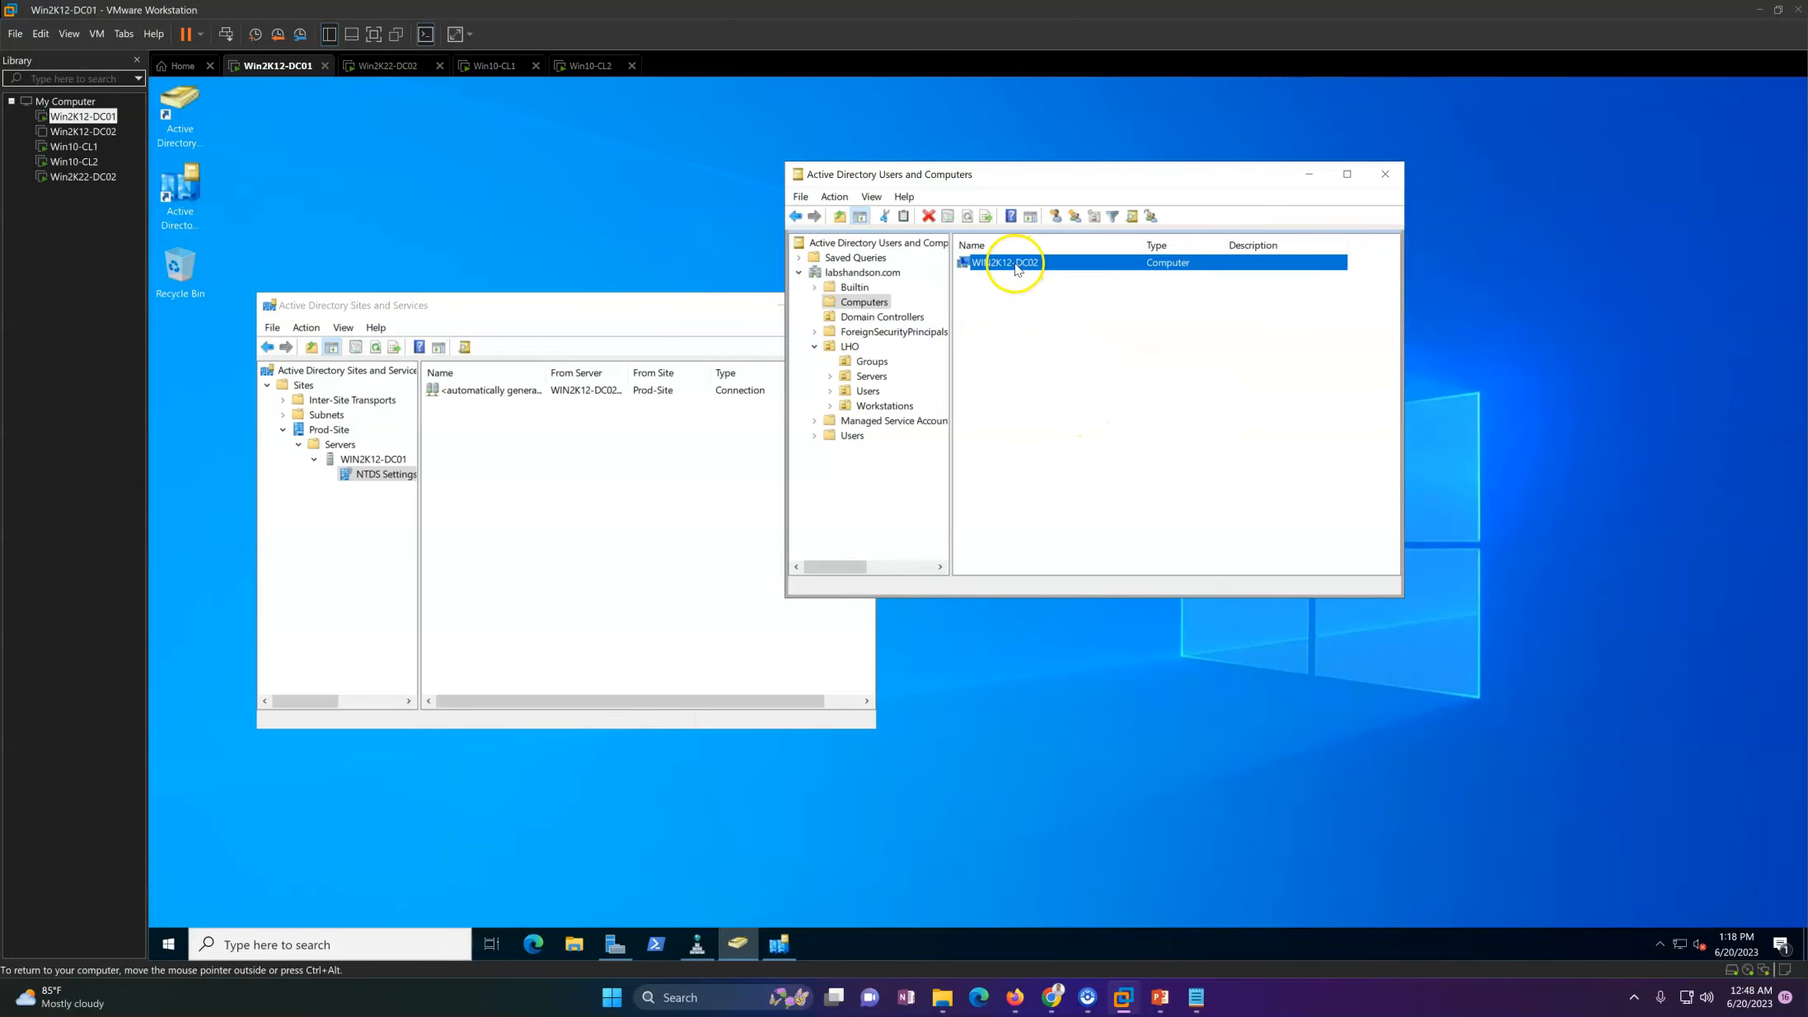
pyautogui.click(1035, 343)
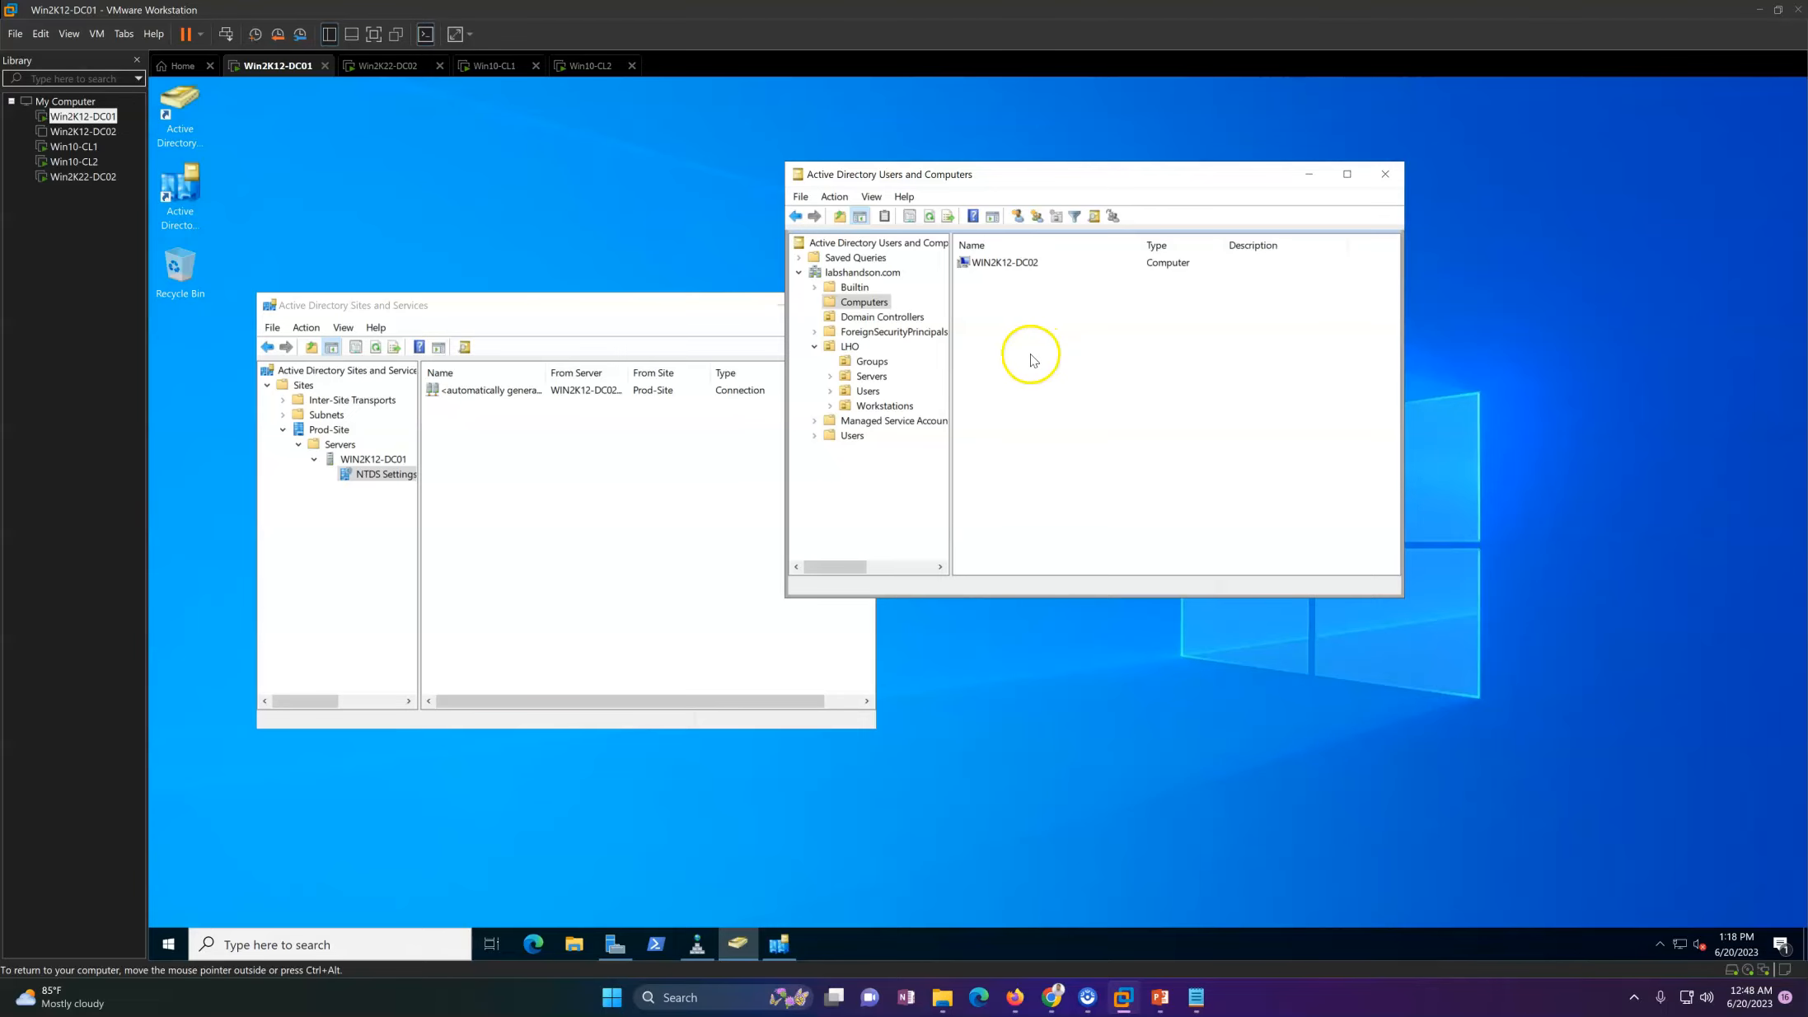
# Step: Check the restart of Win2K22-DC02, then refresh NTDS Settings and Prod-Site in Active Directory Sites and Services on Win2K12-DC01
pyautogui.click(392, 68)
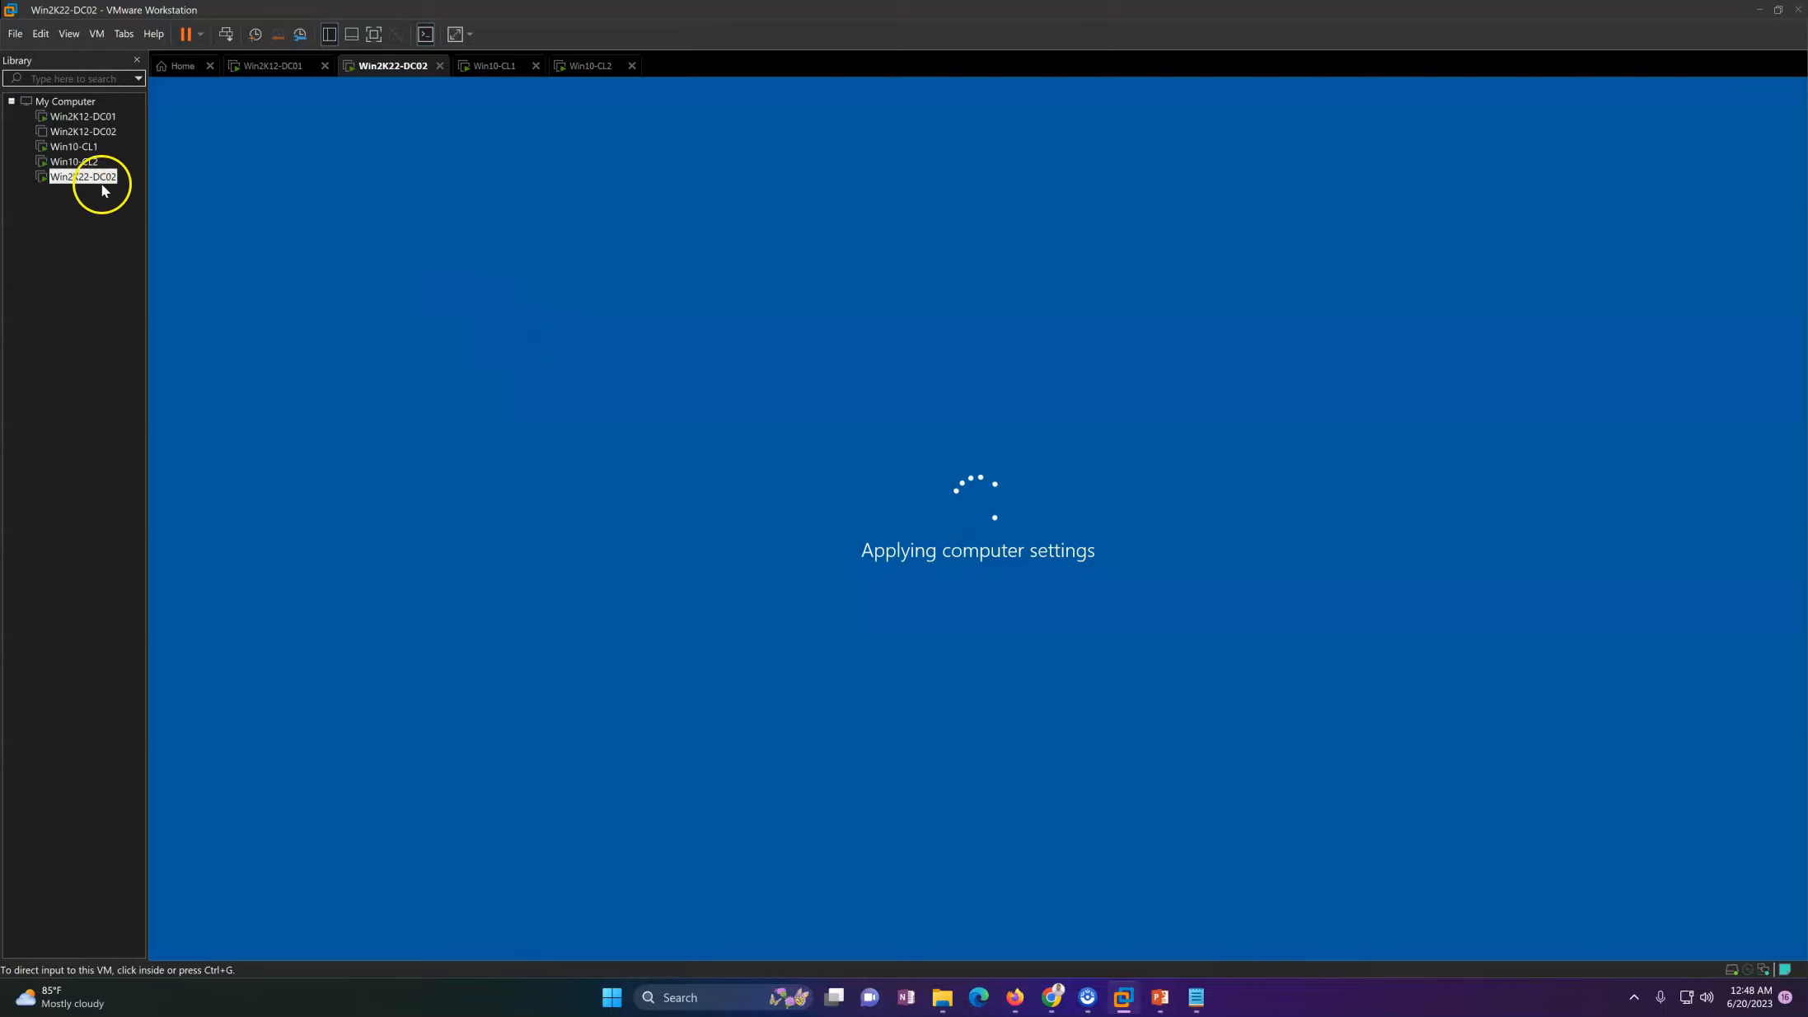
pyautogui.click(288, 65)
pyautogui.click(576, 492)
pyautogui.rightClick(577, 492)
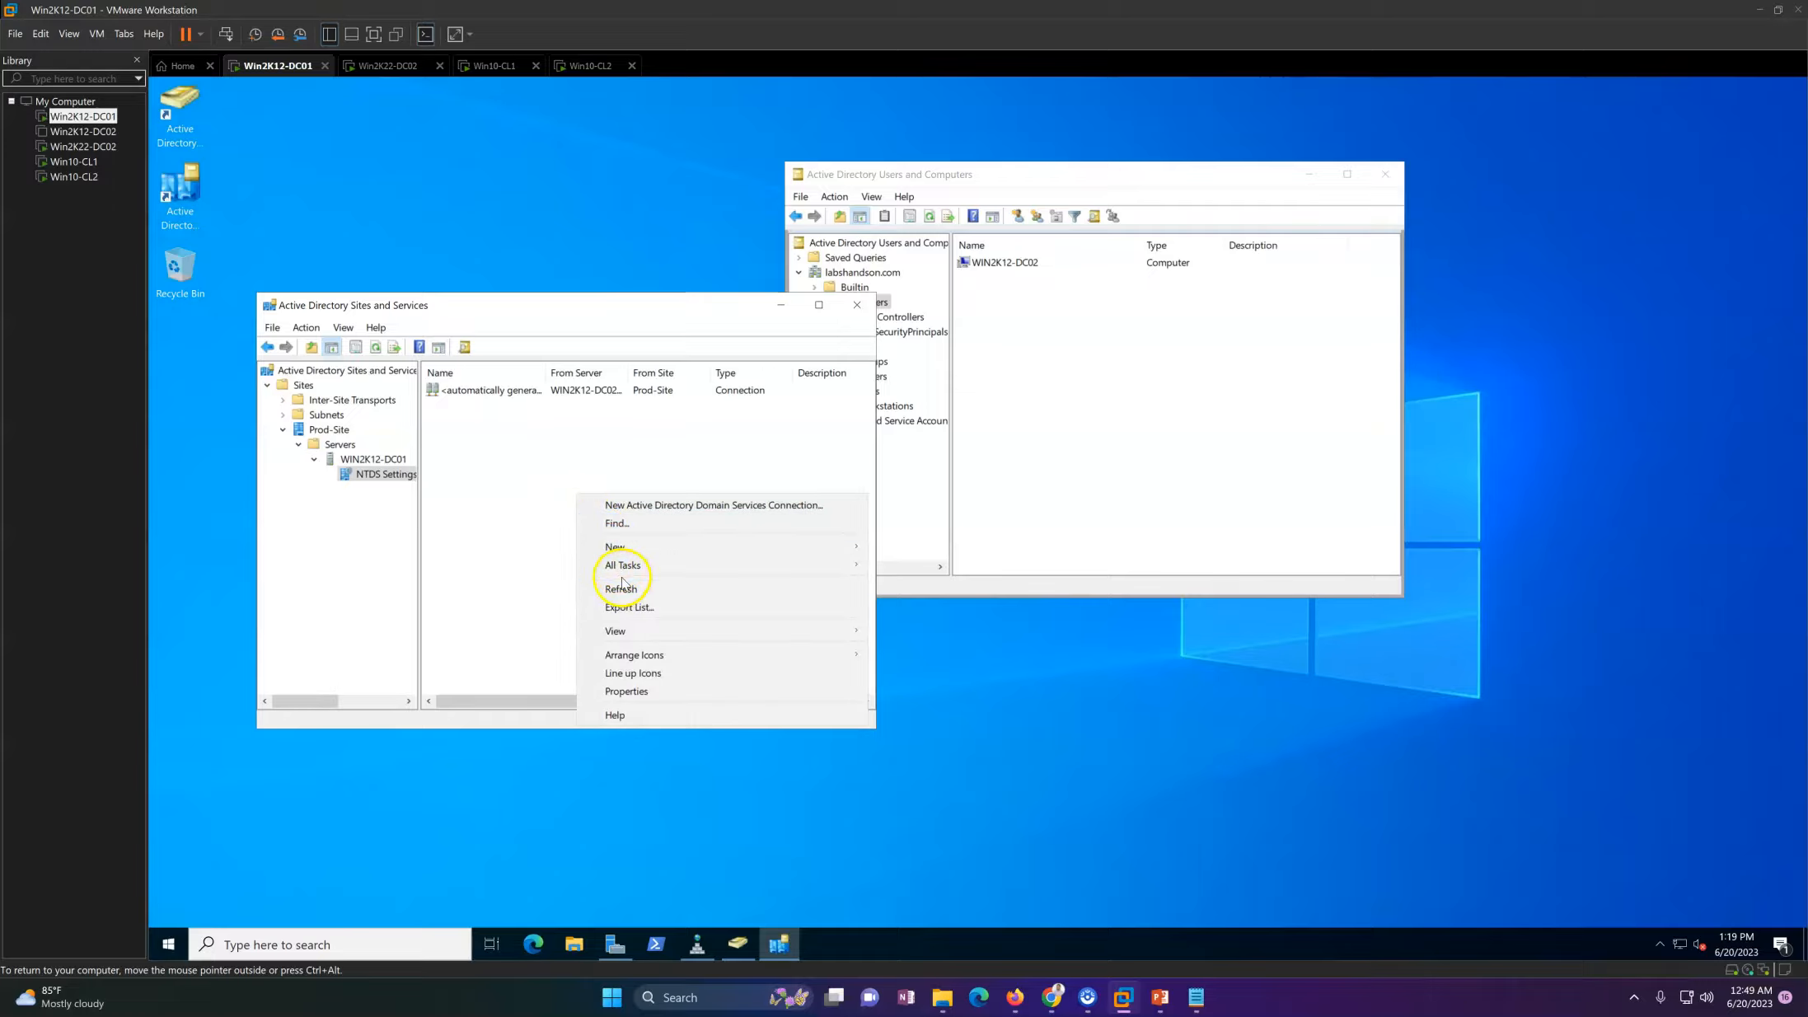
pyautogui.click(622, 589)
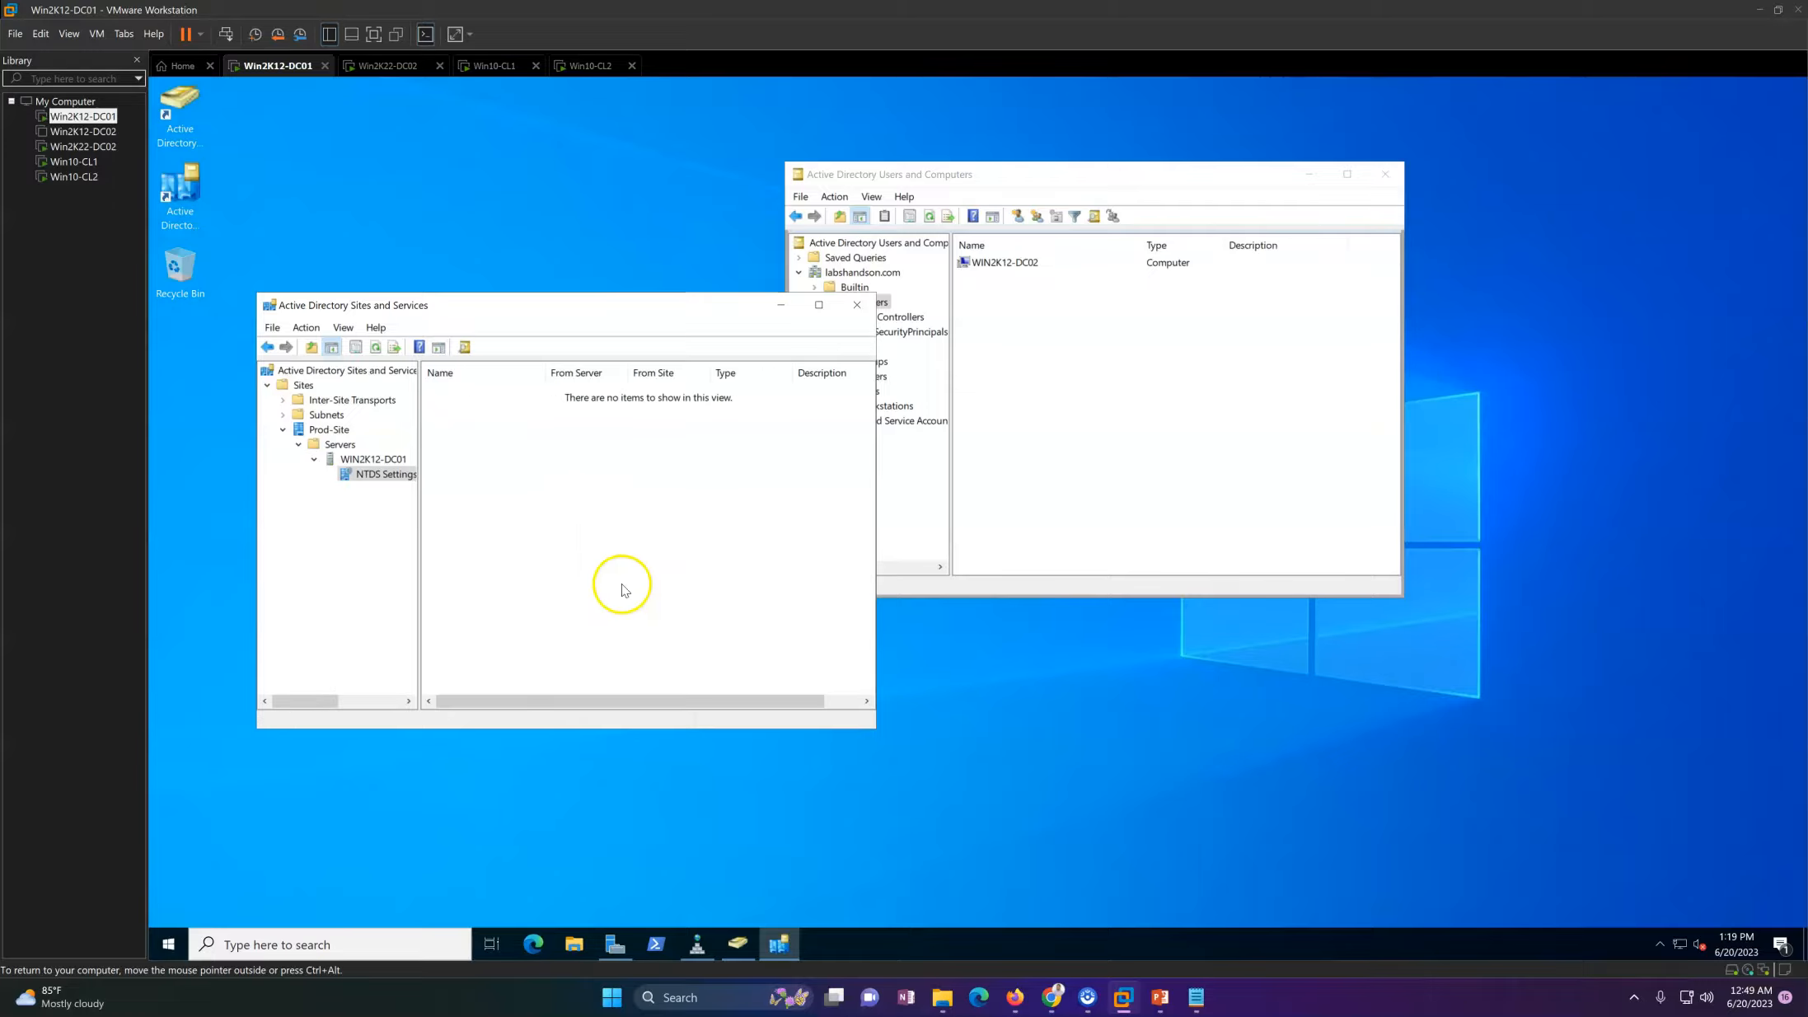
pyautogui.click(327, 429)
pyautogui.rightClick(327, 430)
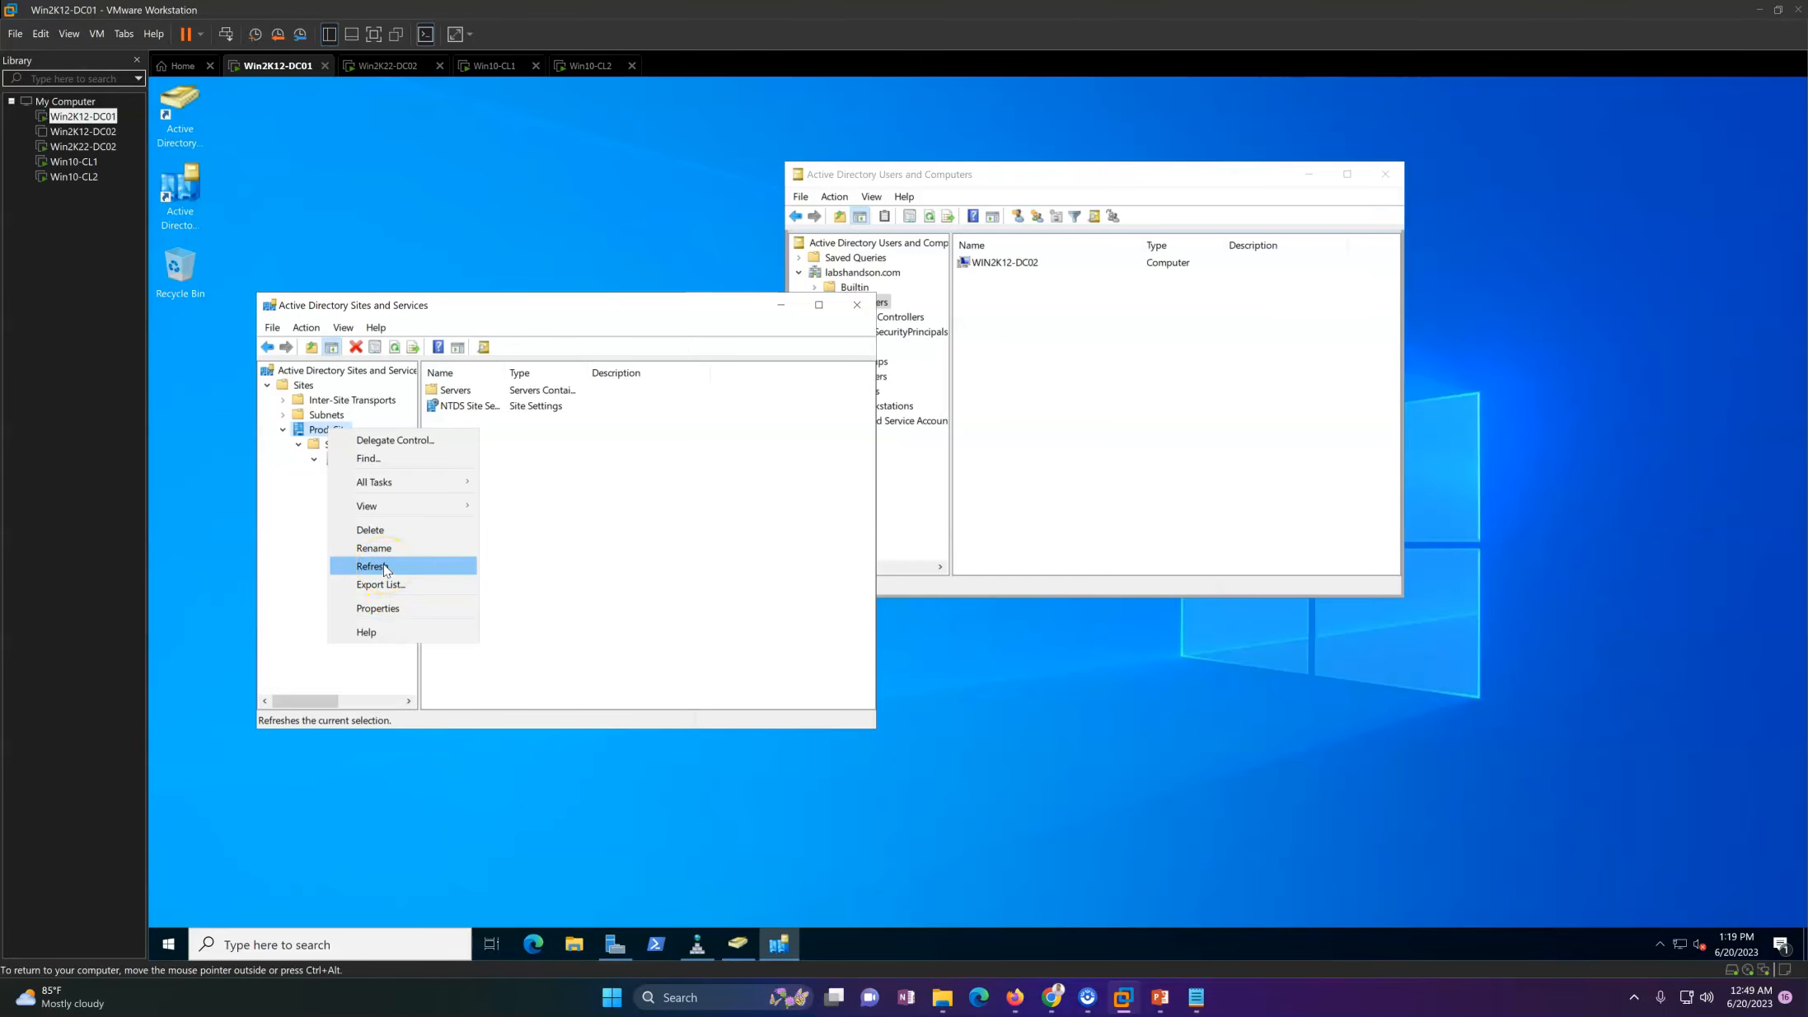
pyautogui.click(371, 566)
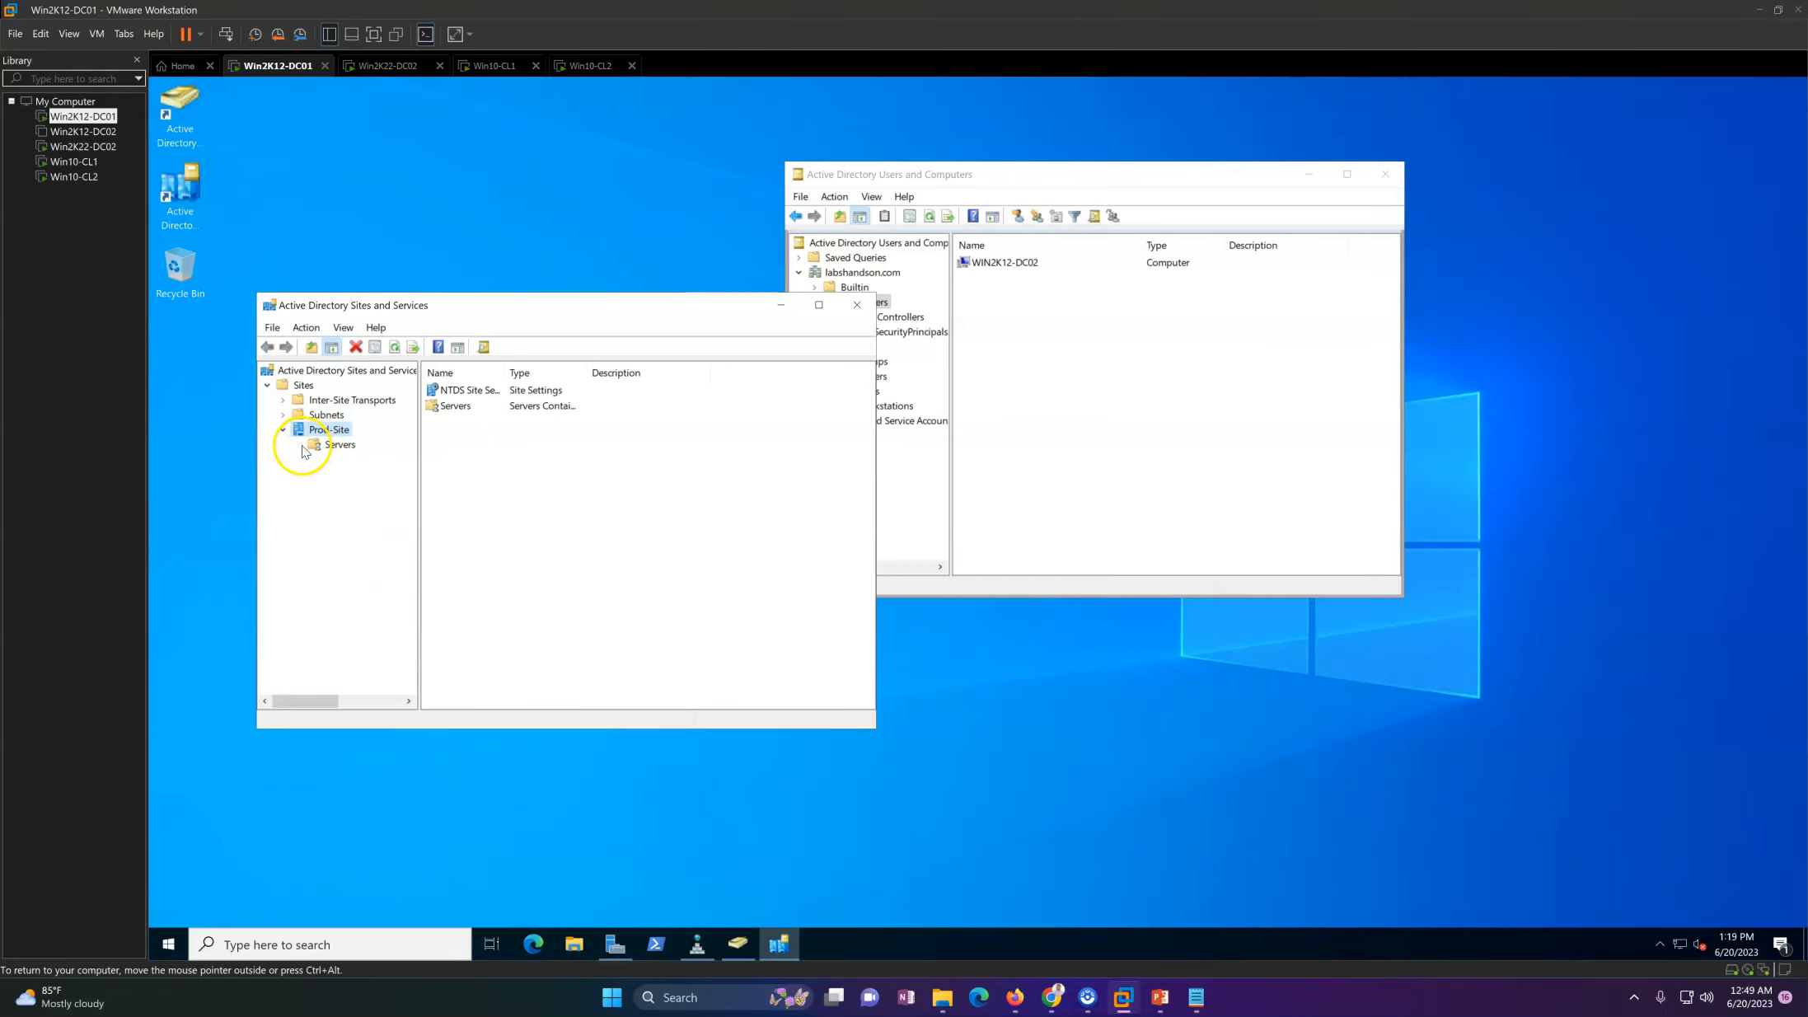
# Step: Examine the servers under Prod-Site and view the NTDS Settings connections of WIN2K22-DC02
pyautogui.click(373, 460)
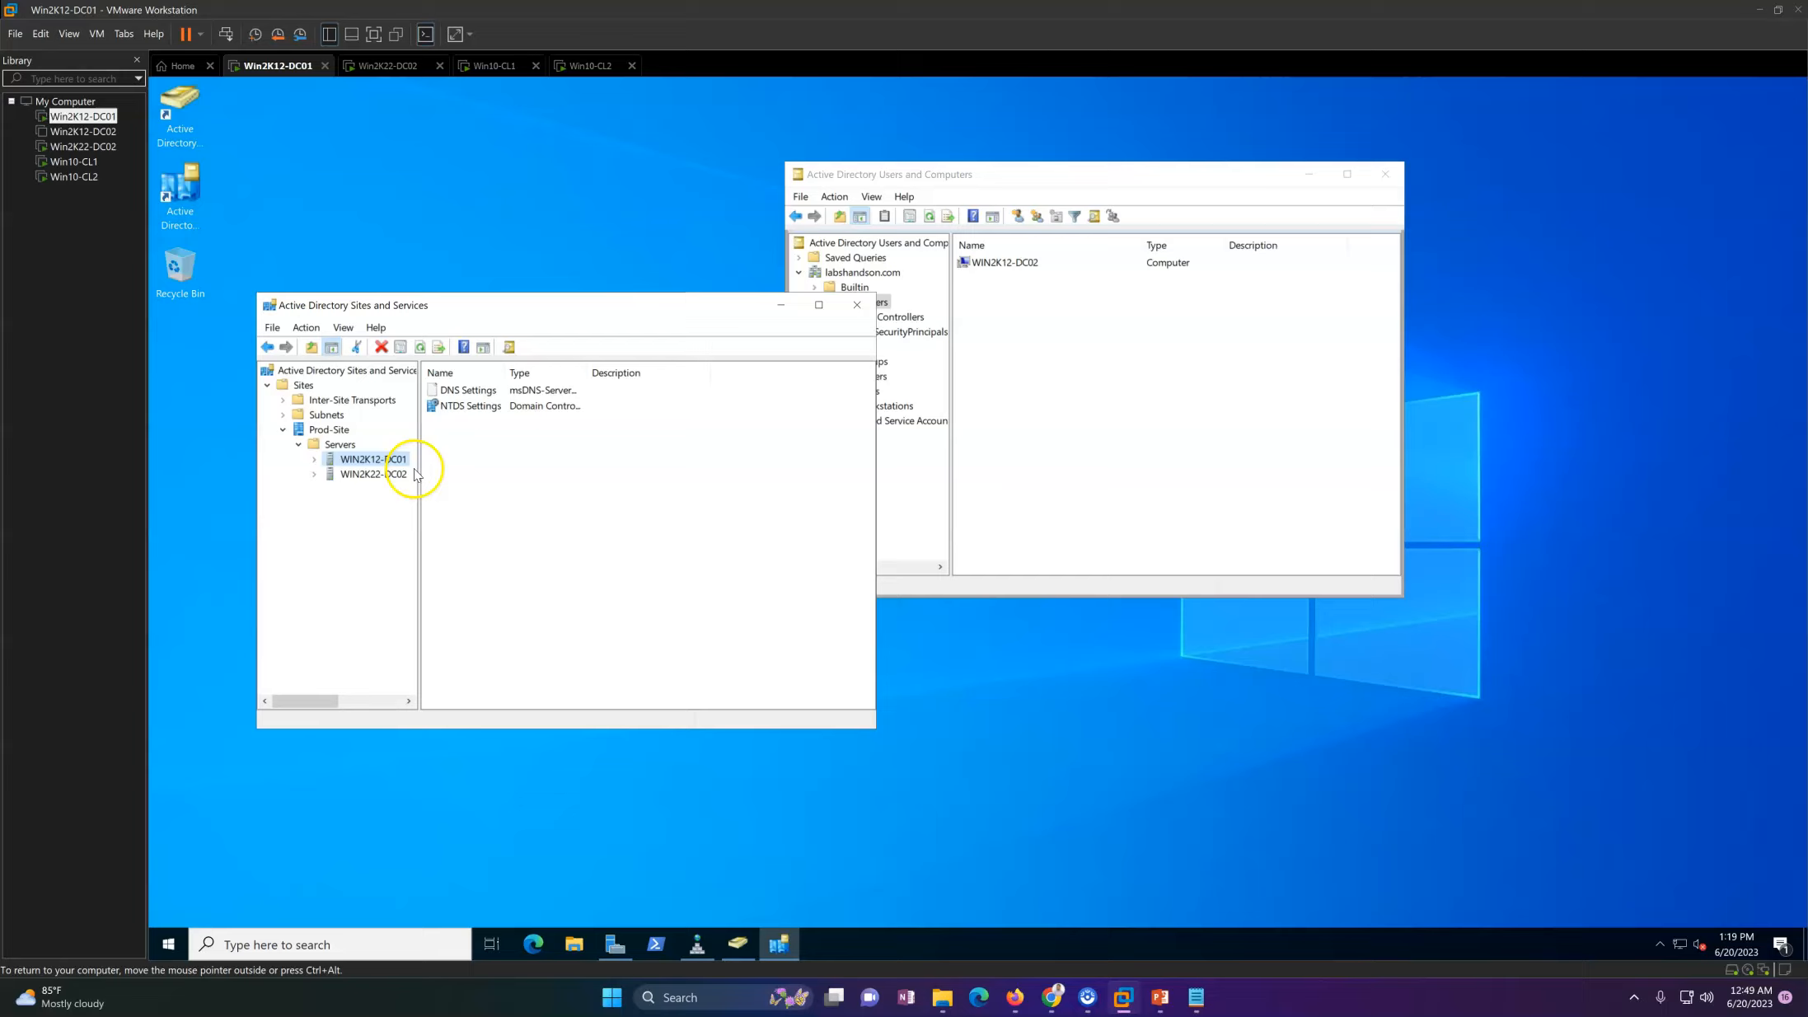
pyautogui.moveTo(419, 470); pyautogui.dragTo(497, 470)
pyautogui.click(375, 475)
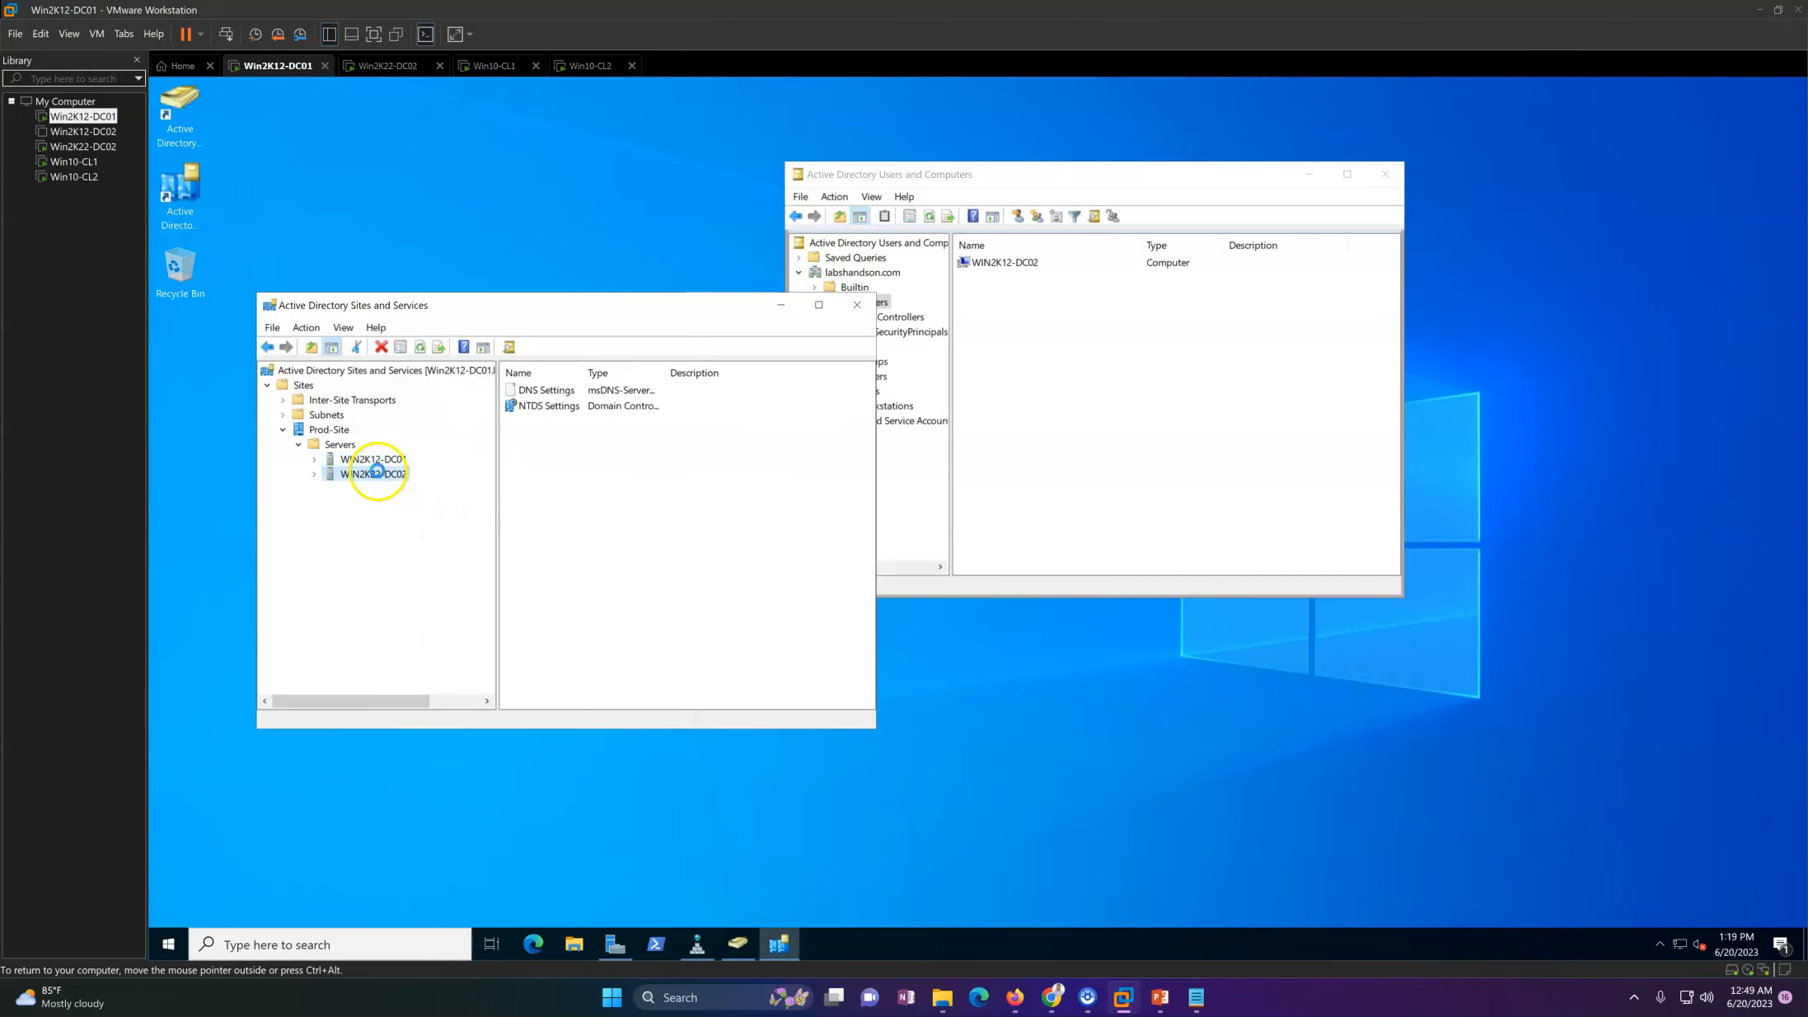
pyautogui.click(385, 492)
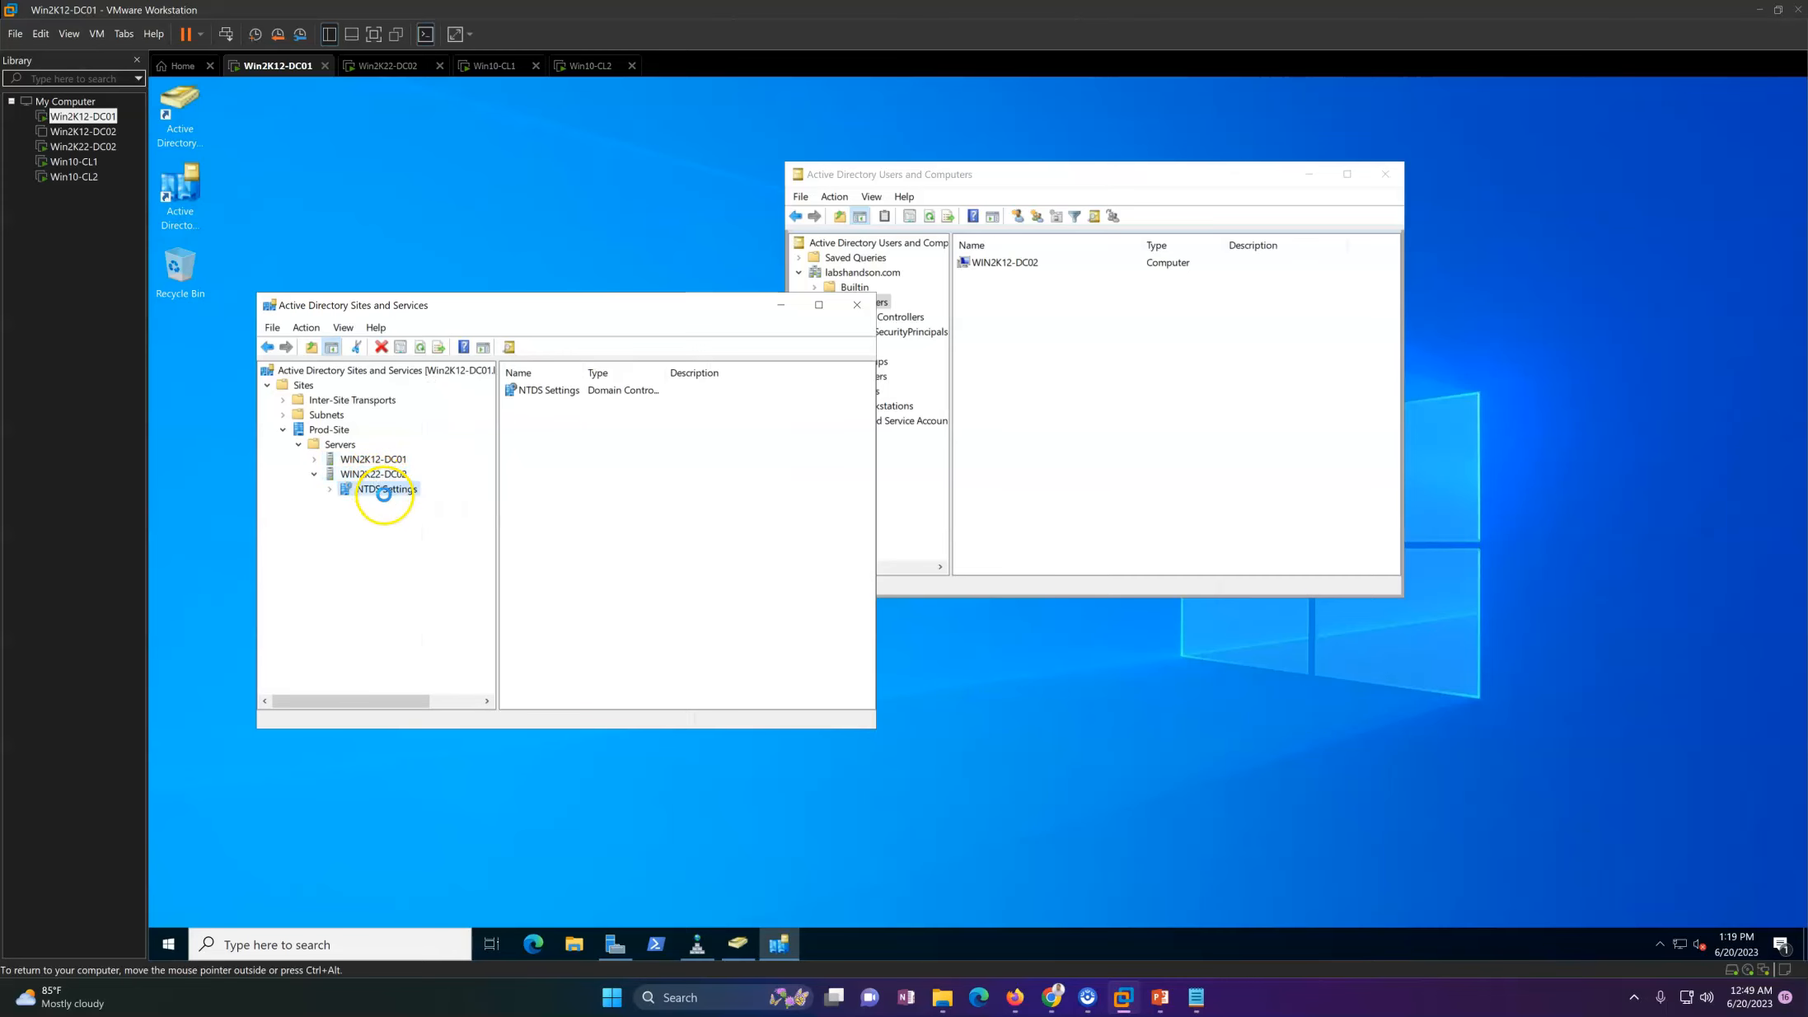
pyautogui.click(602, 502)
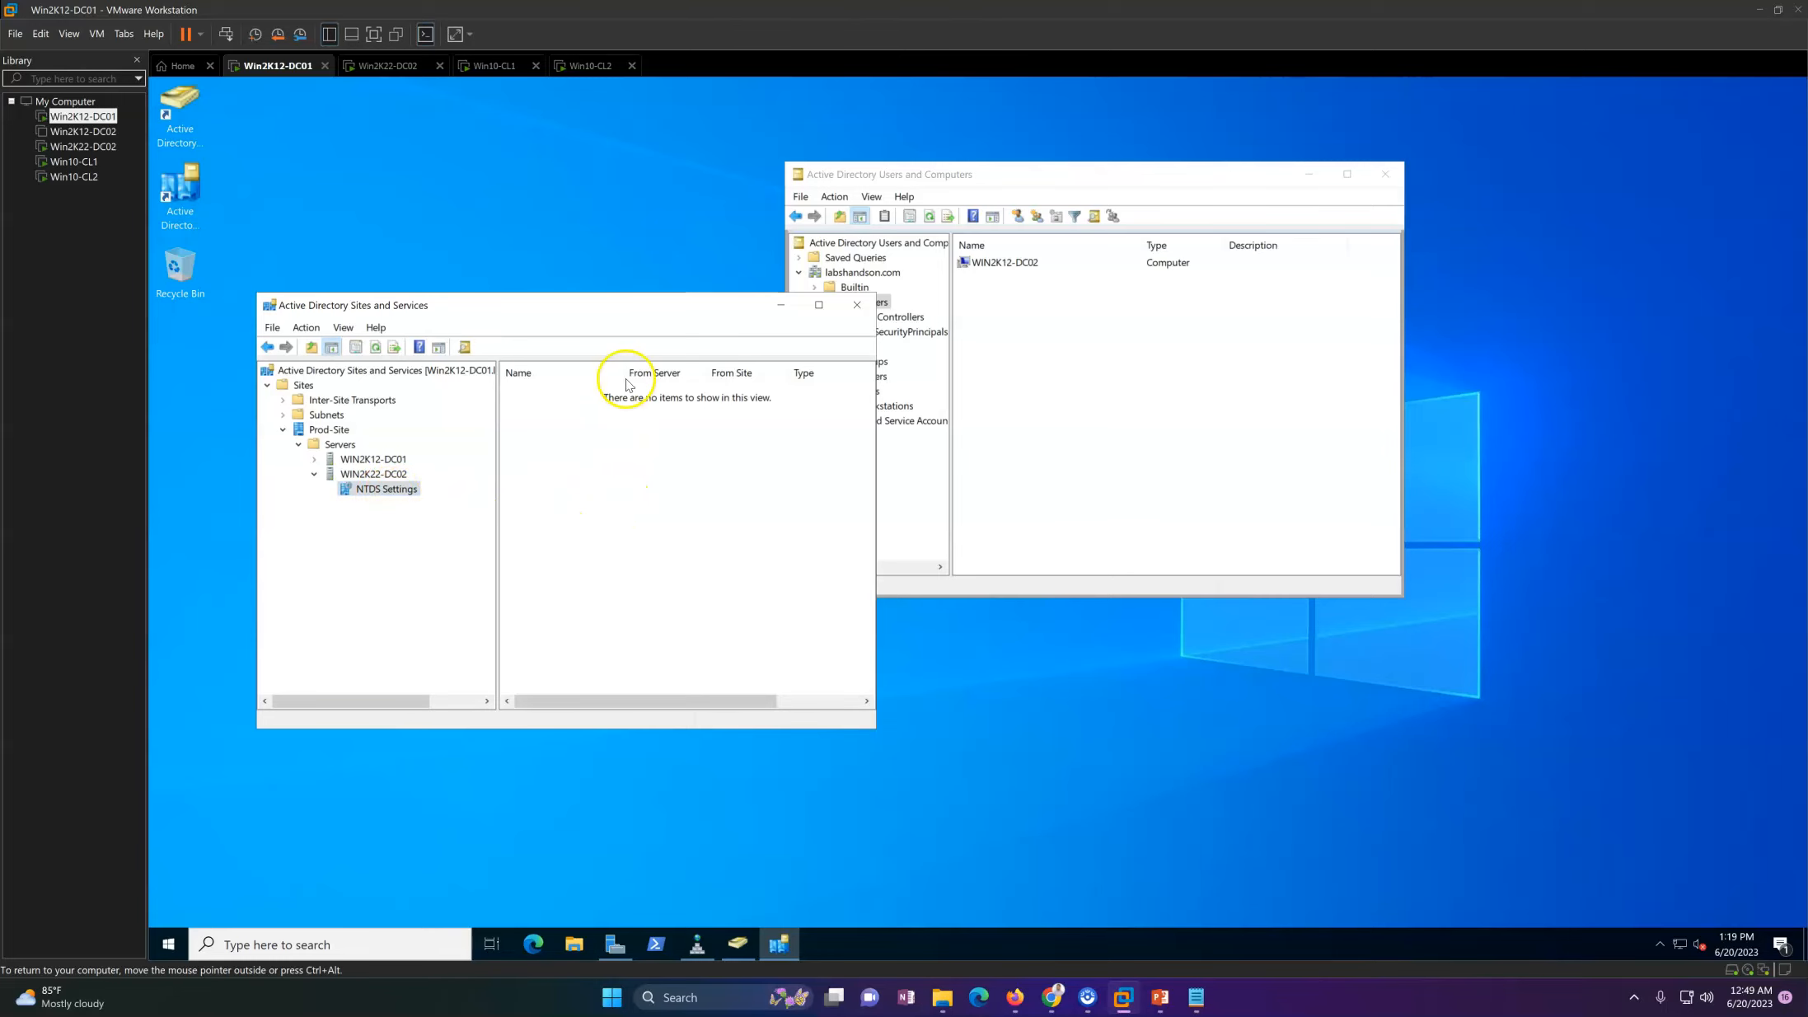
pyautogui.click(1034, 437)
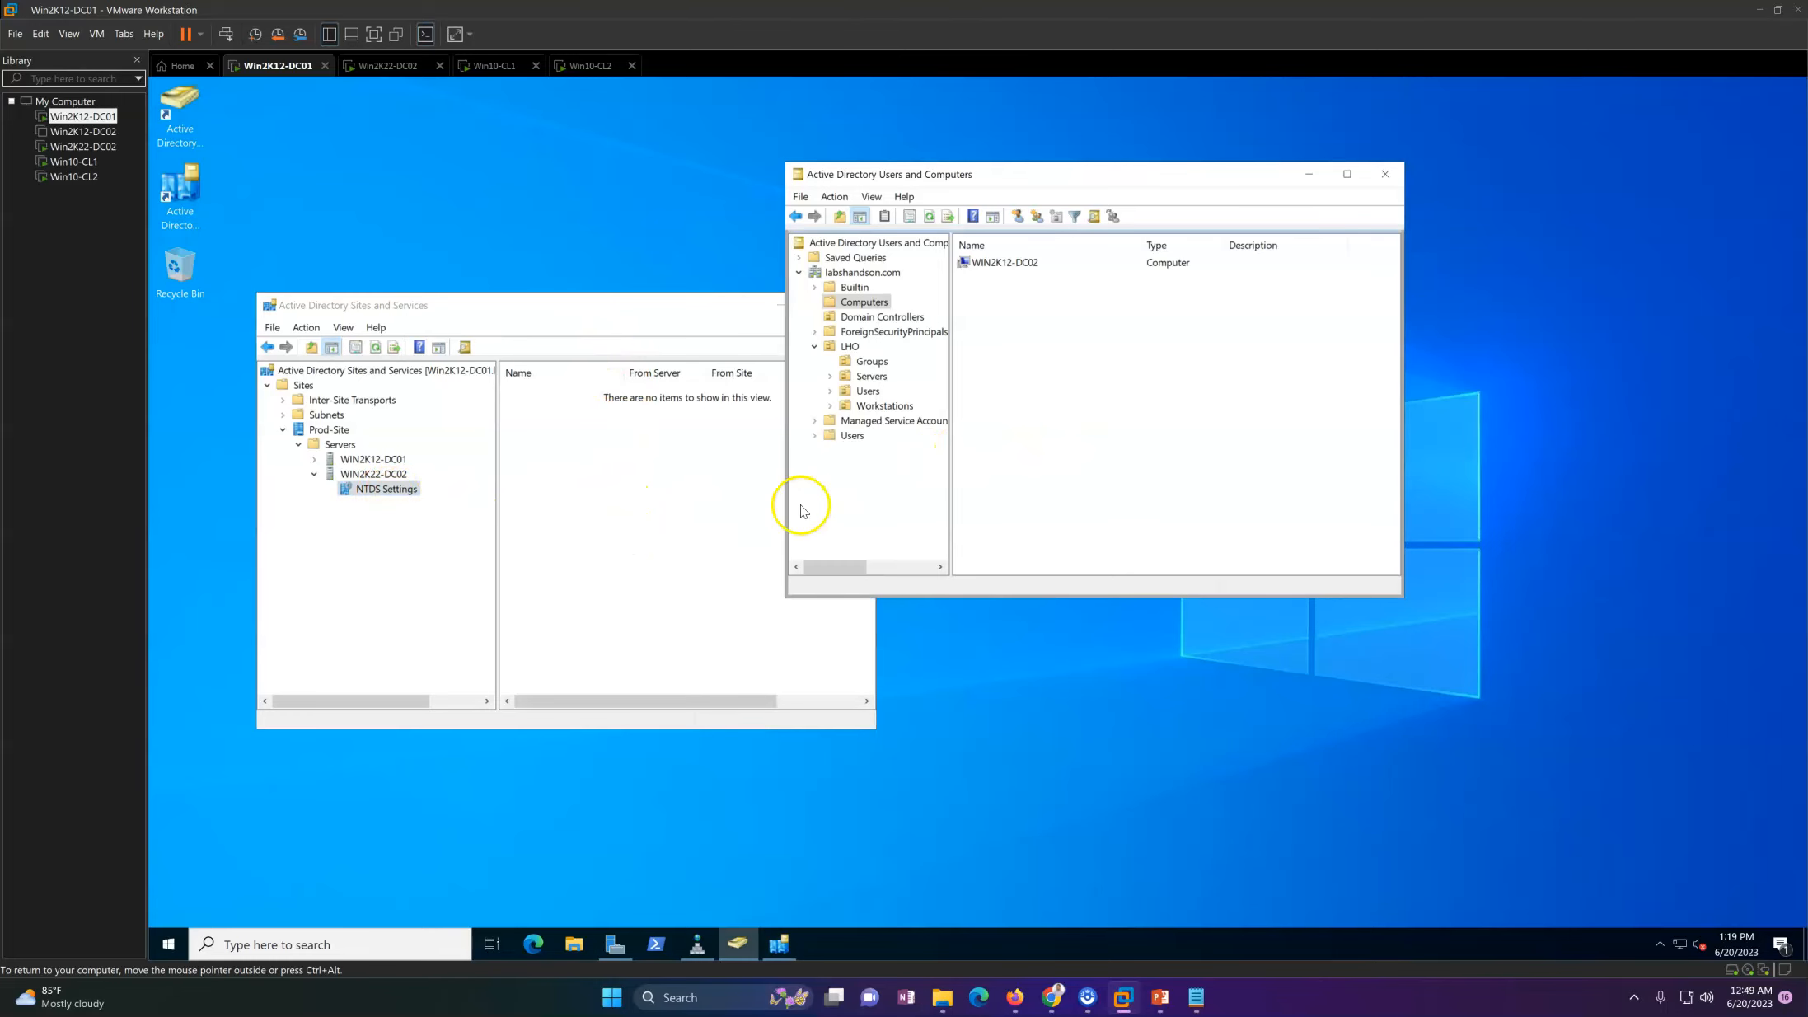
# Step: Sign in to Win2K22-DC02 as the domain administrator with the account password and hide the Server Manager welcome section
pyautogui.click(387, 66)
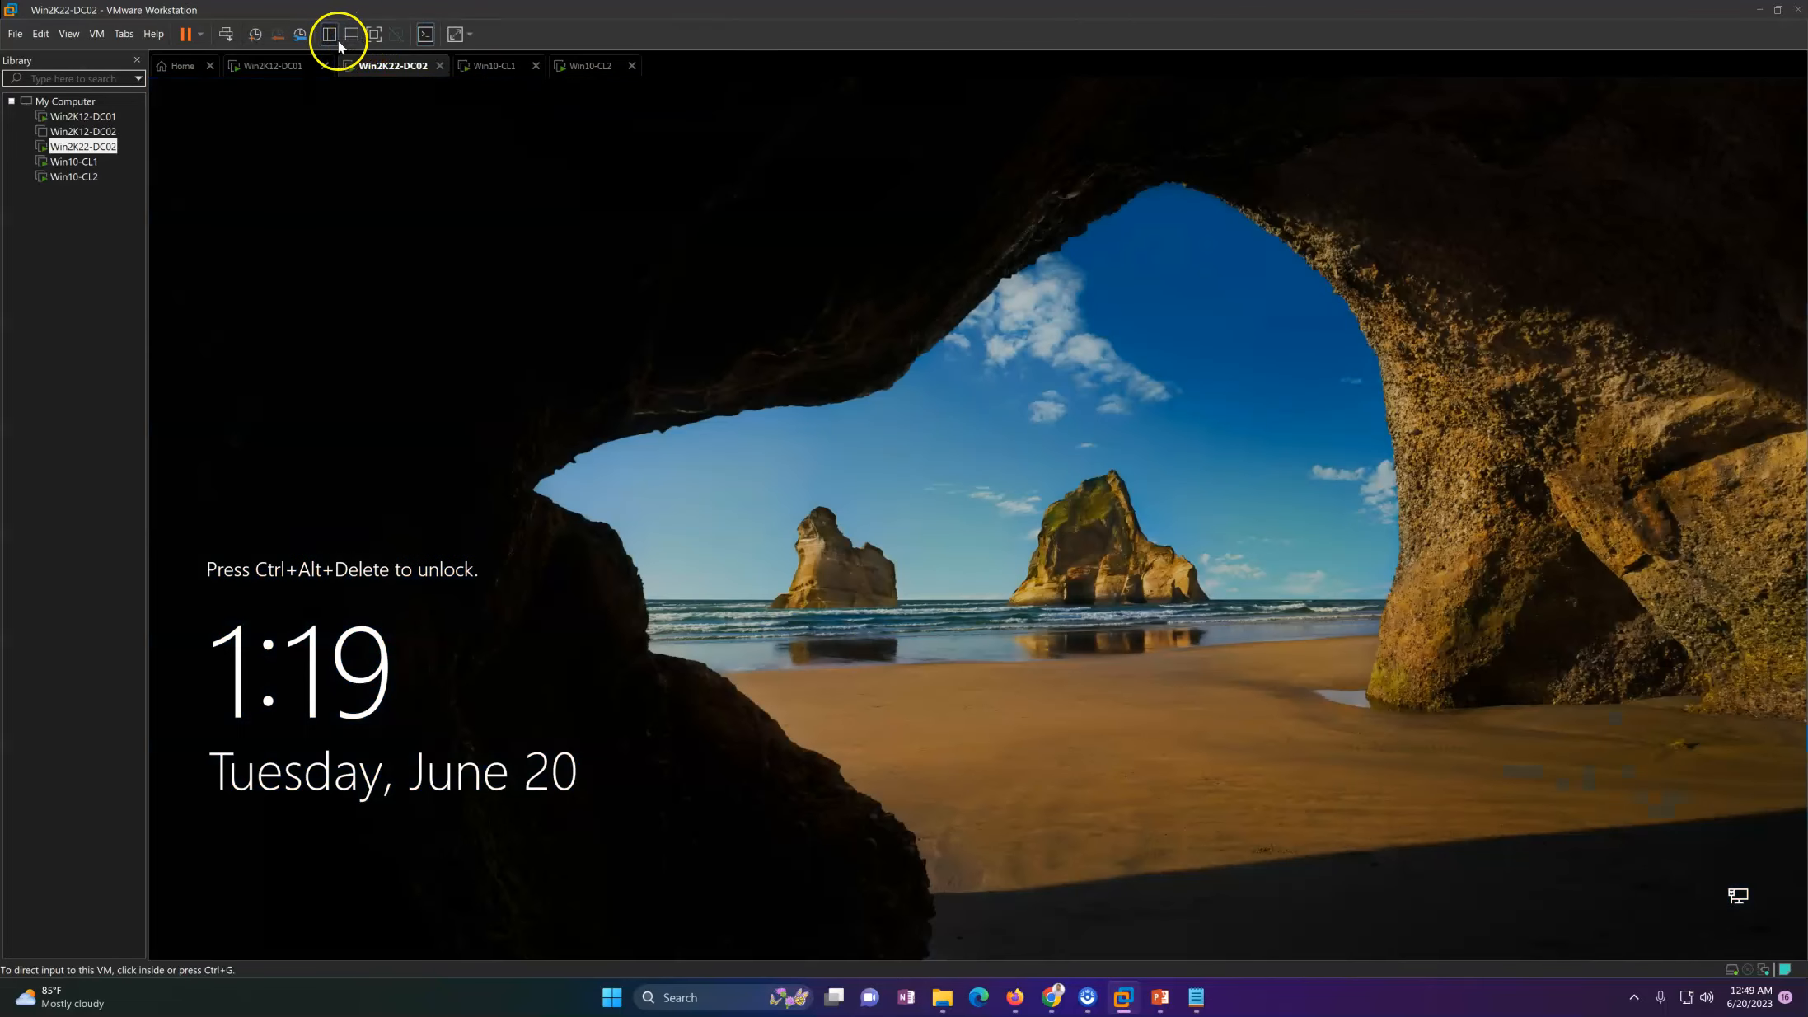
pyautogui.click(226, 34)
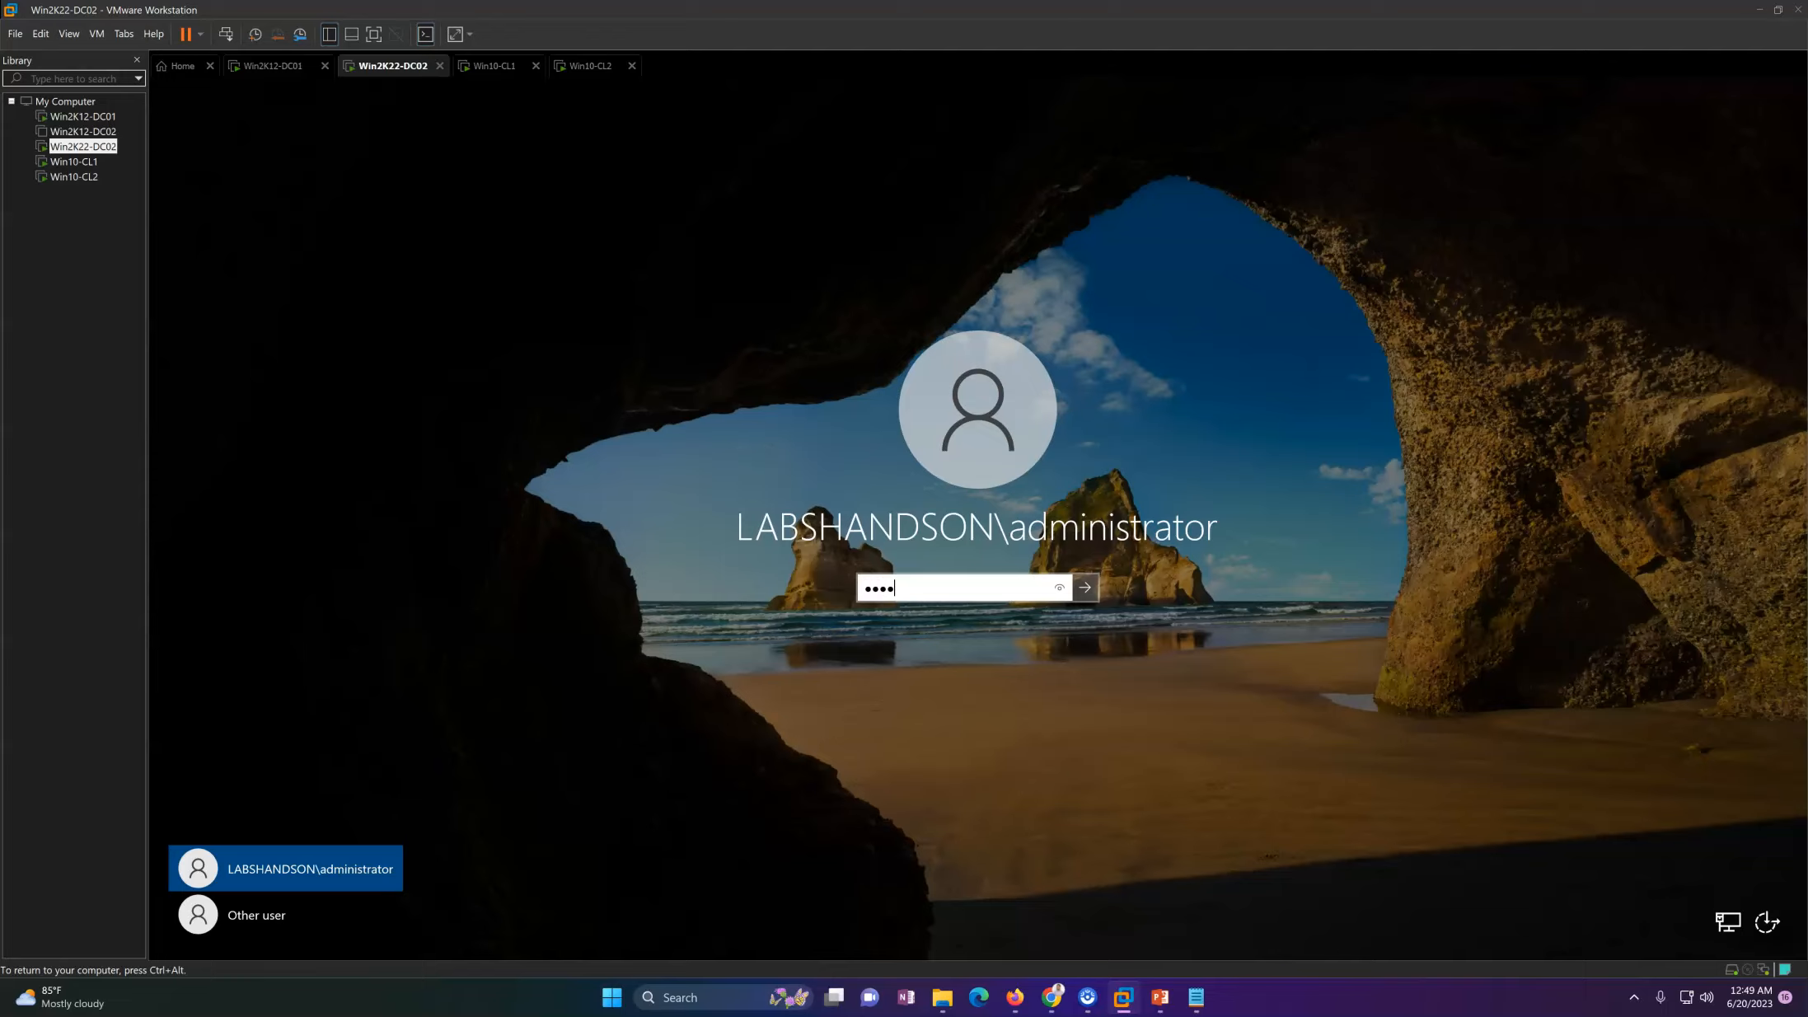
pyautogui.press('Return')
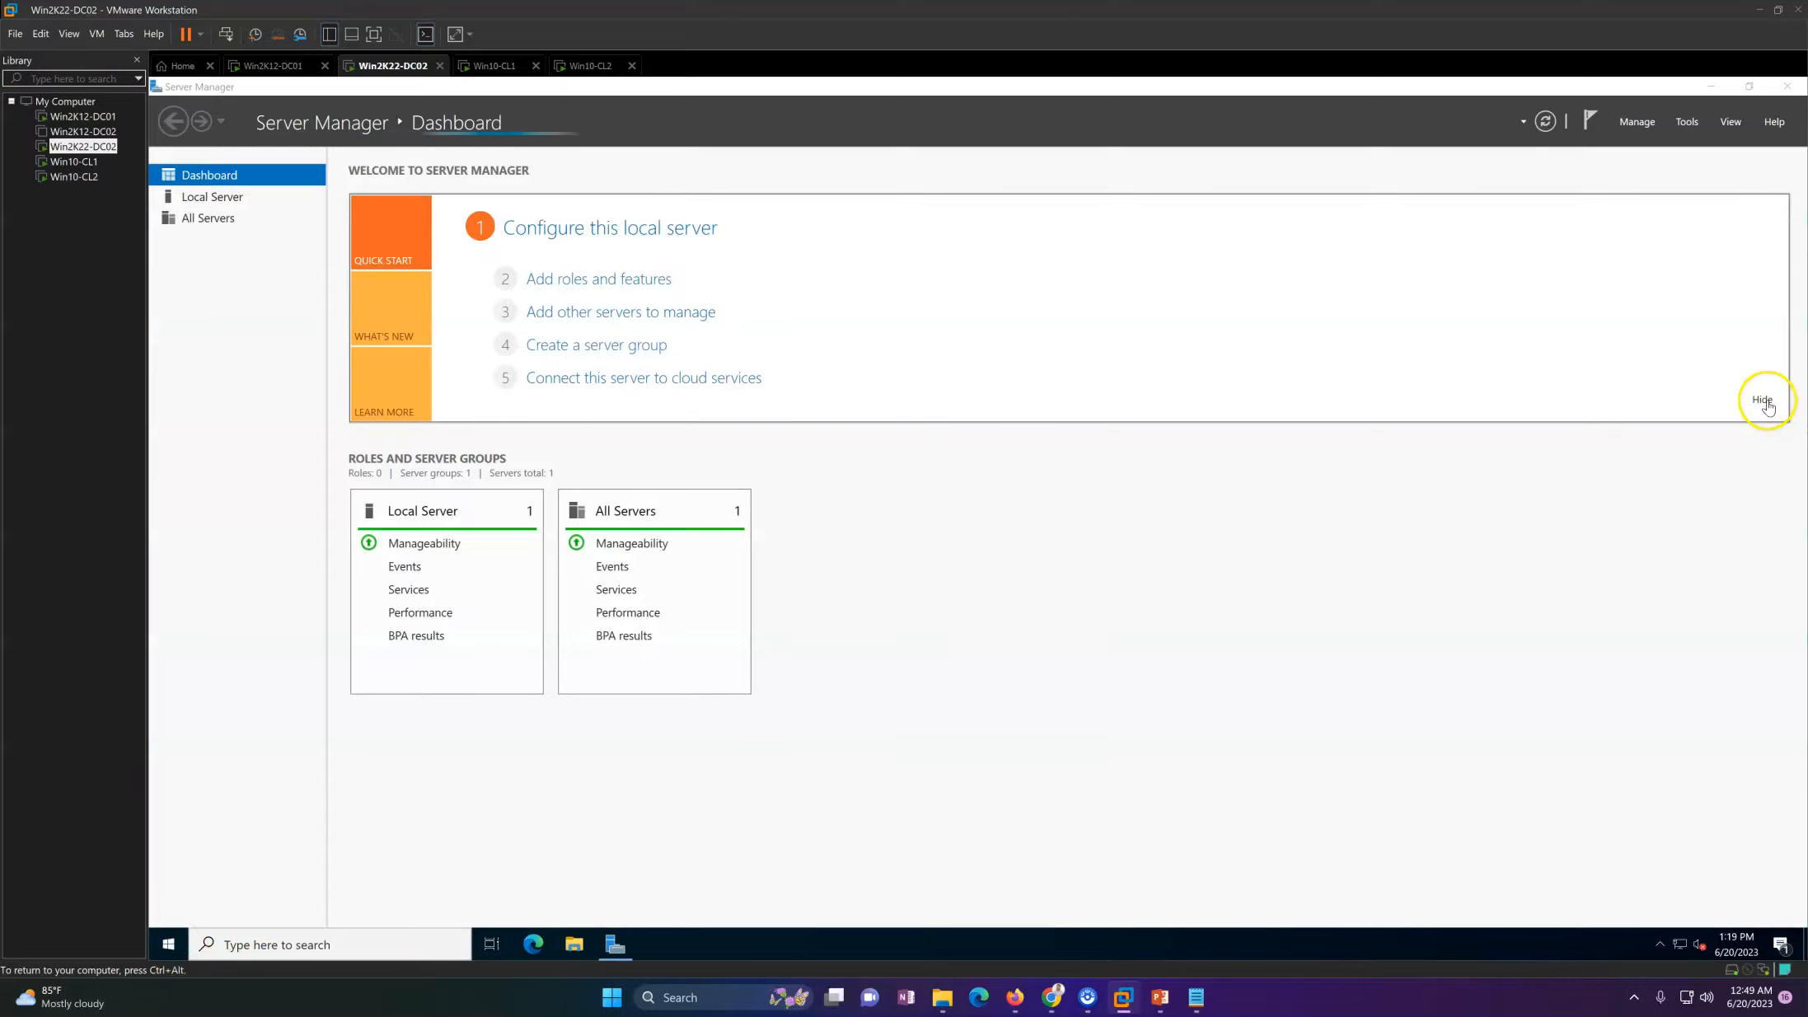
pyautogui.click(1762, 400)
# Step: Open DNS Manager on Win2K22-DC02 and display the records of the labshandson.com forward lookup zone, widening the console tree
pyautogui.click(1677, 130)
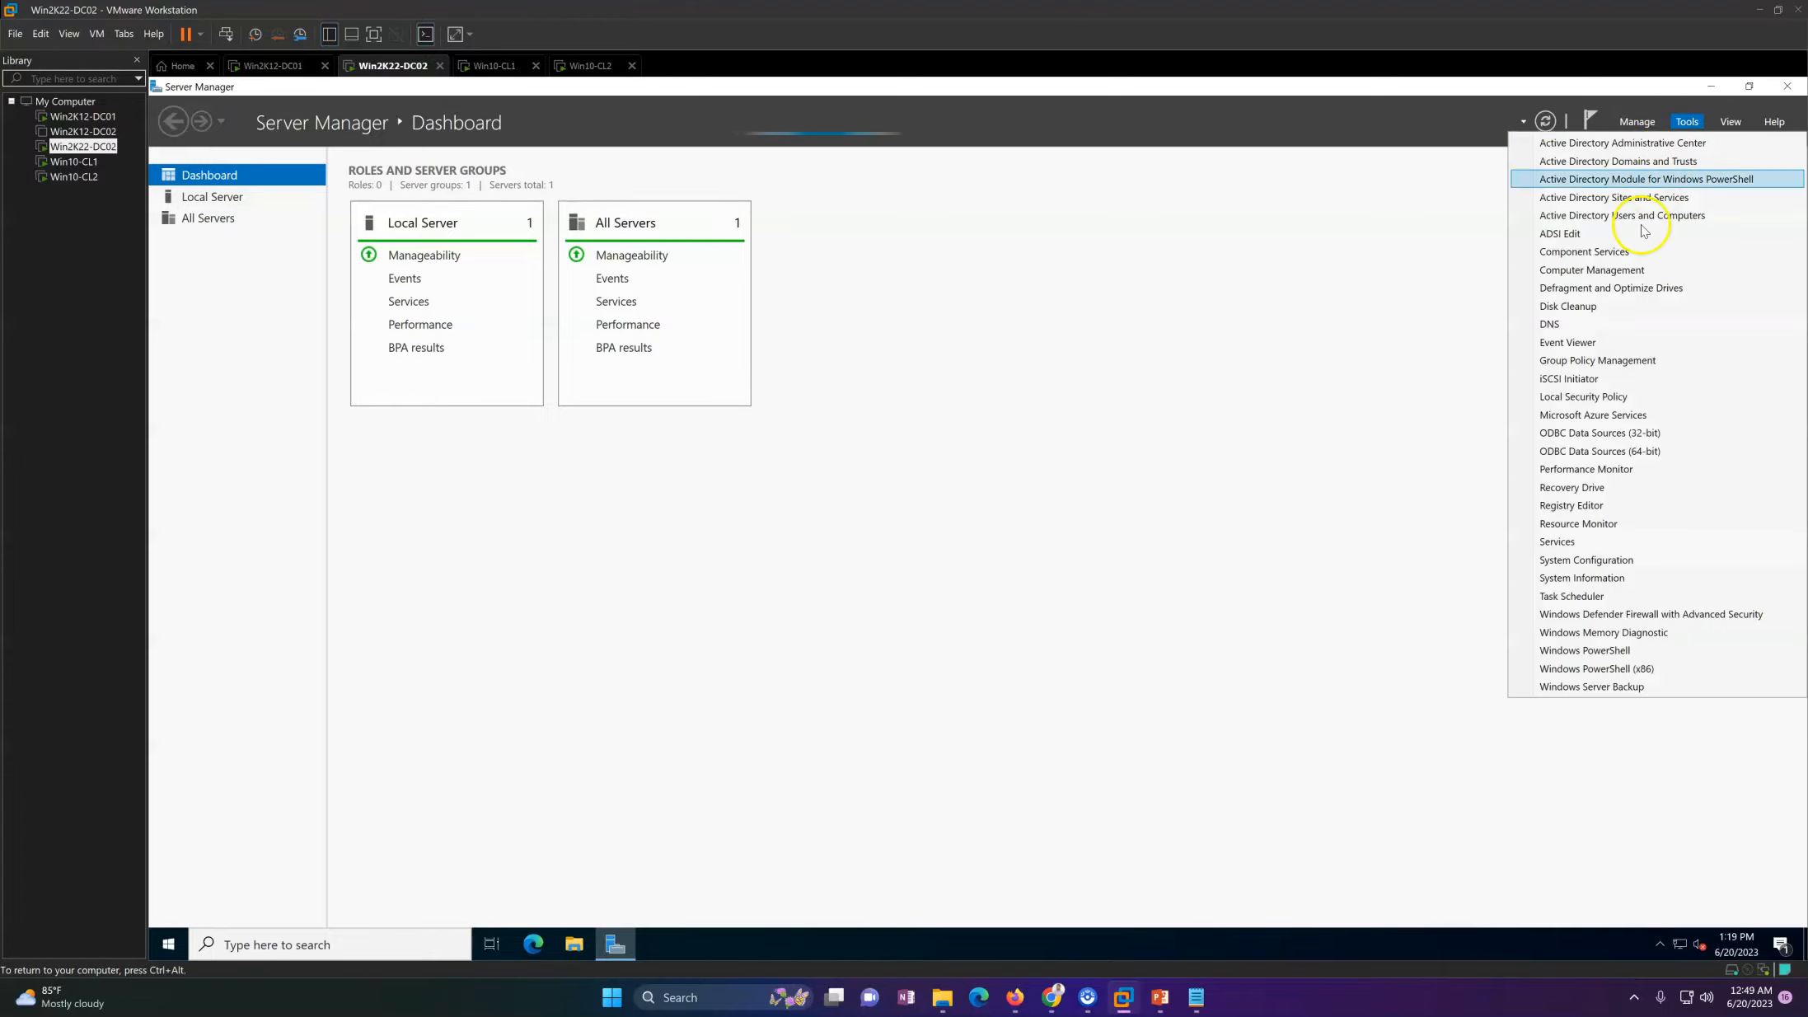
pyautogui.click(1593, 326)
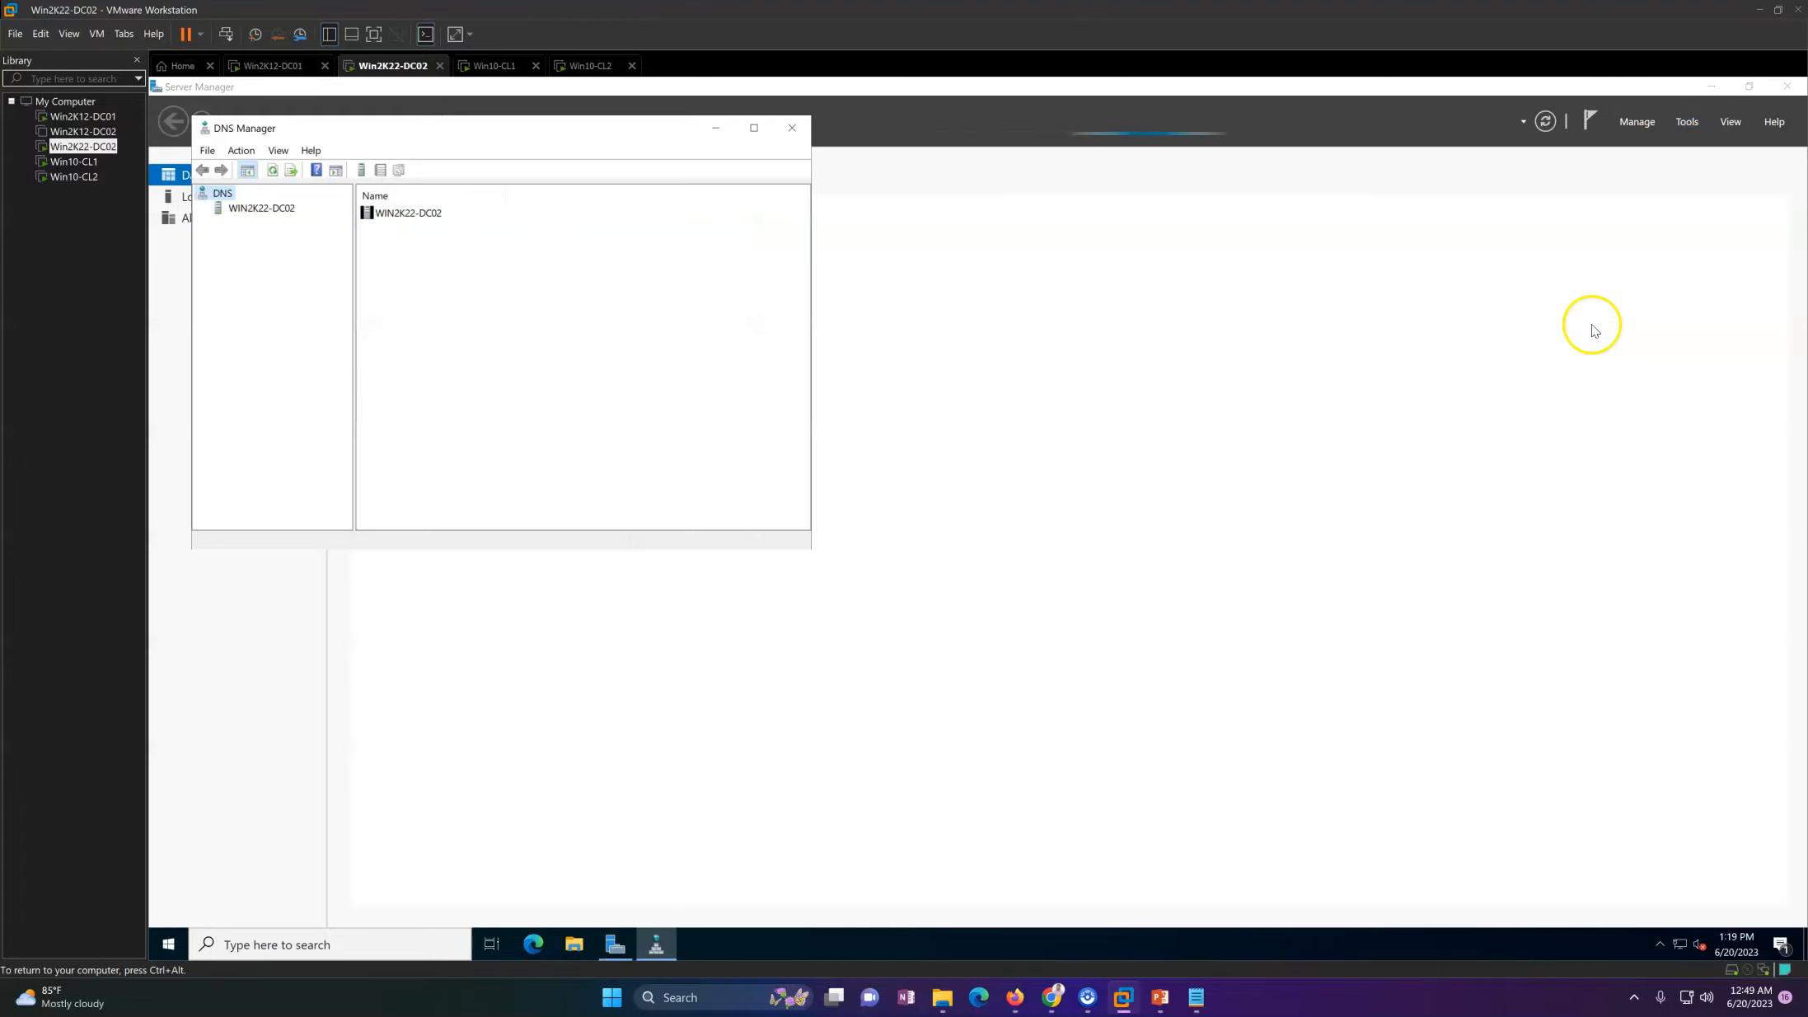
pyautogui.click(262, 208)
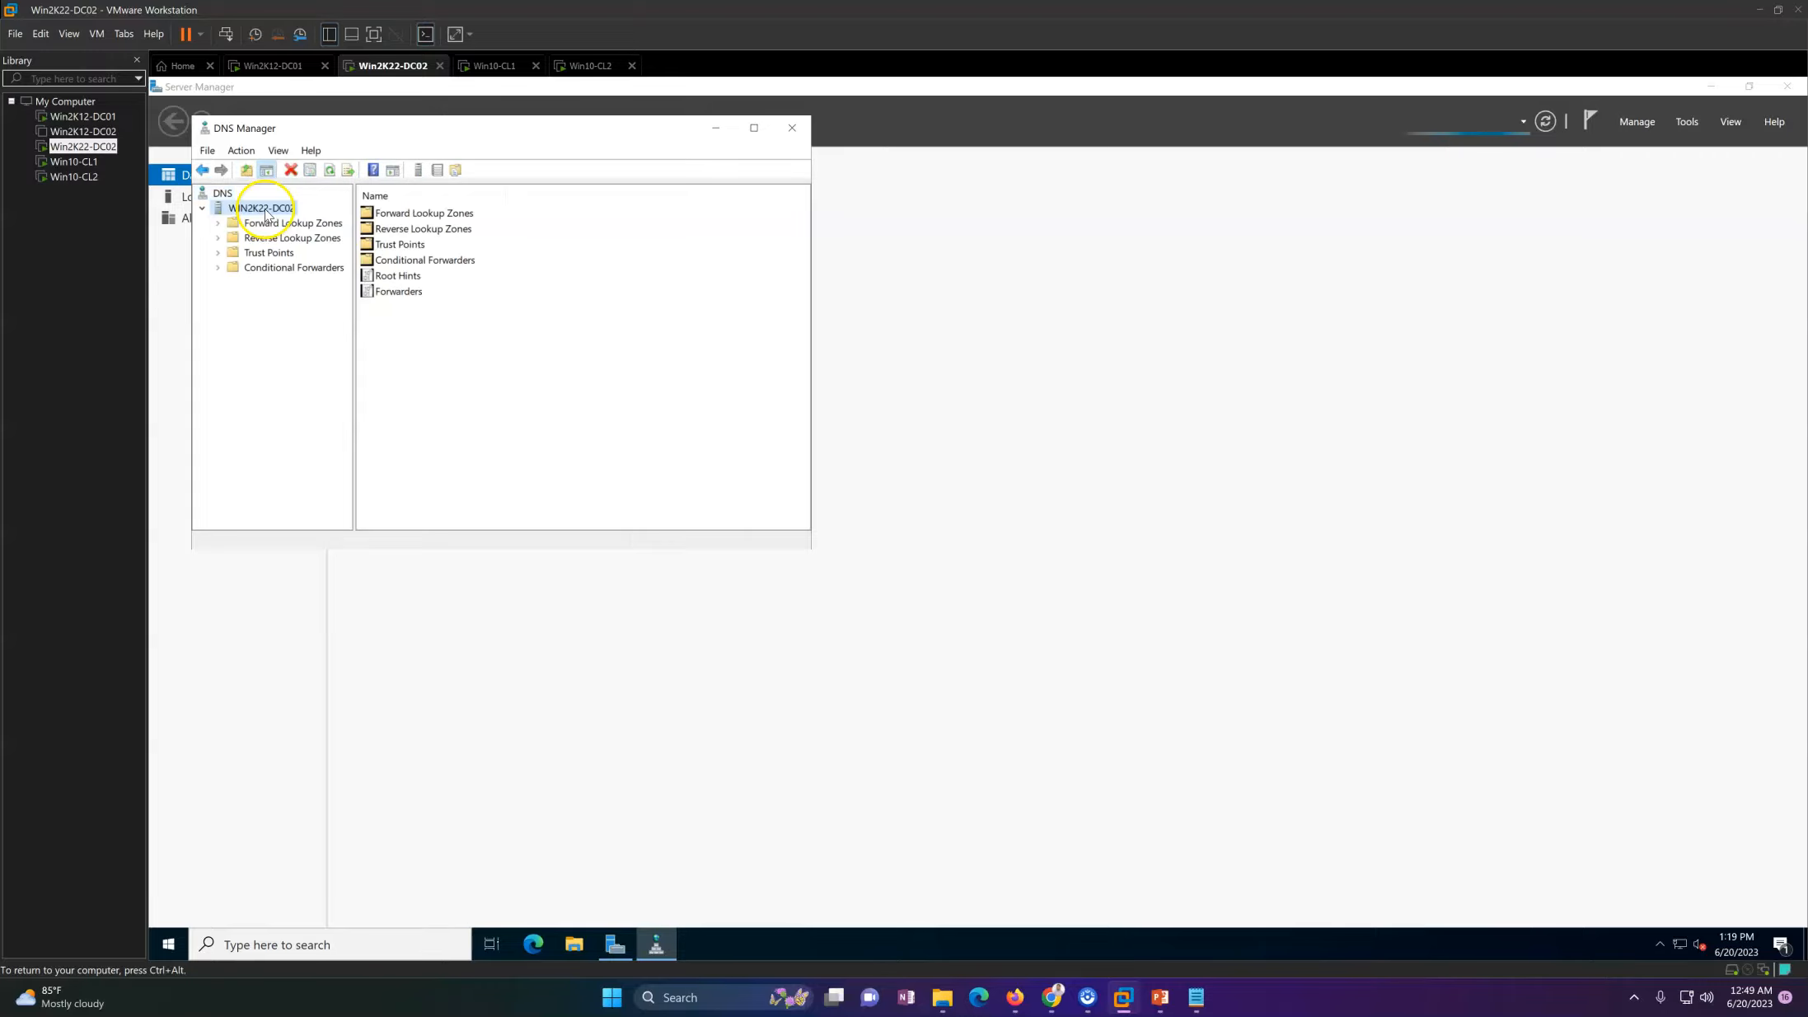
pyautogui.doubleClick(266, 225)
pyautogui.click(295, 252)
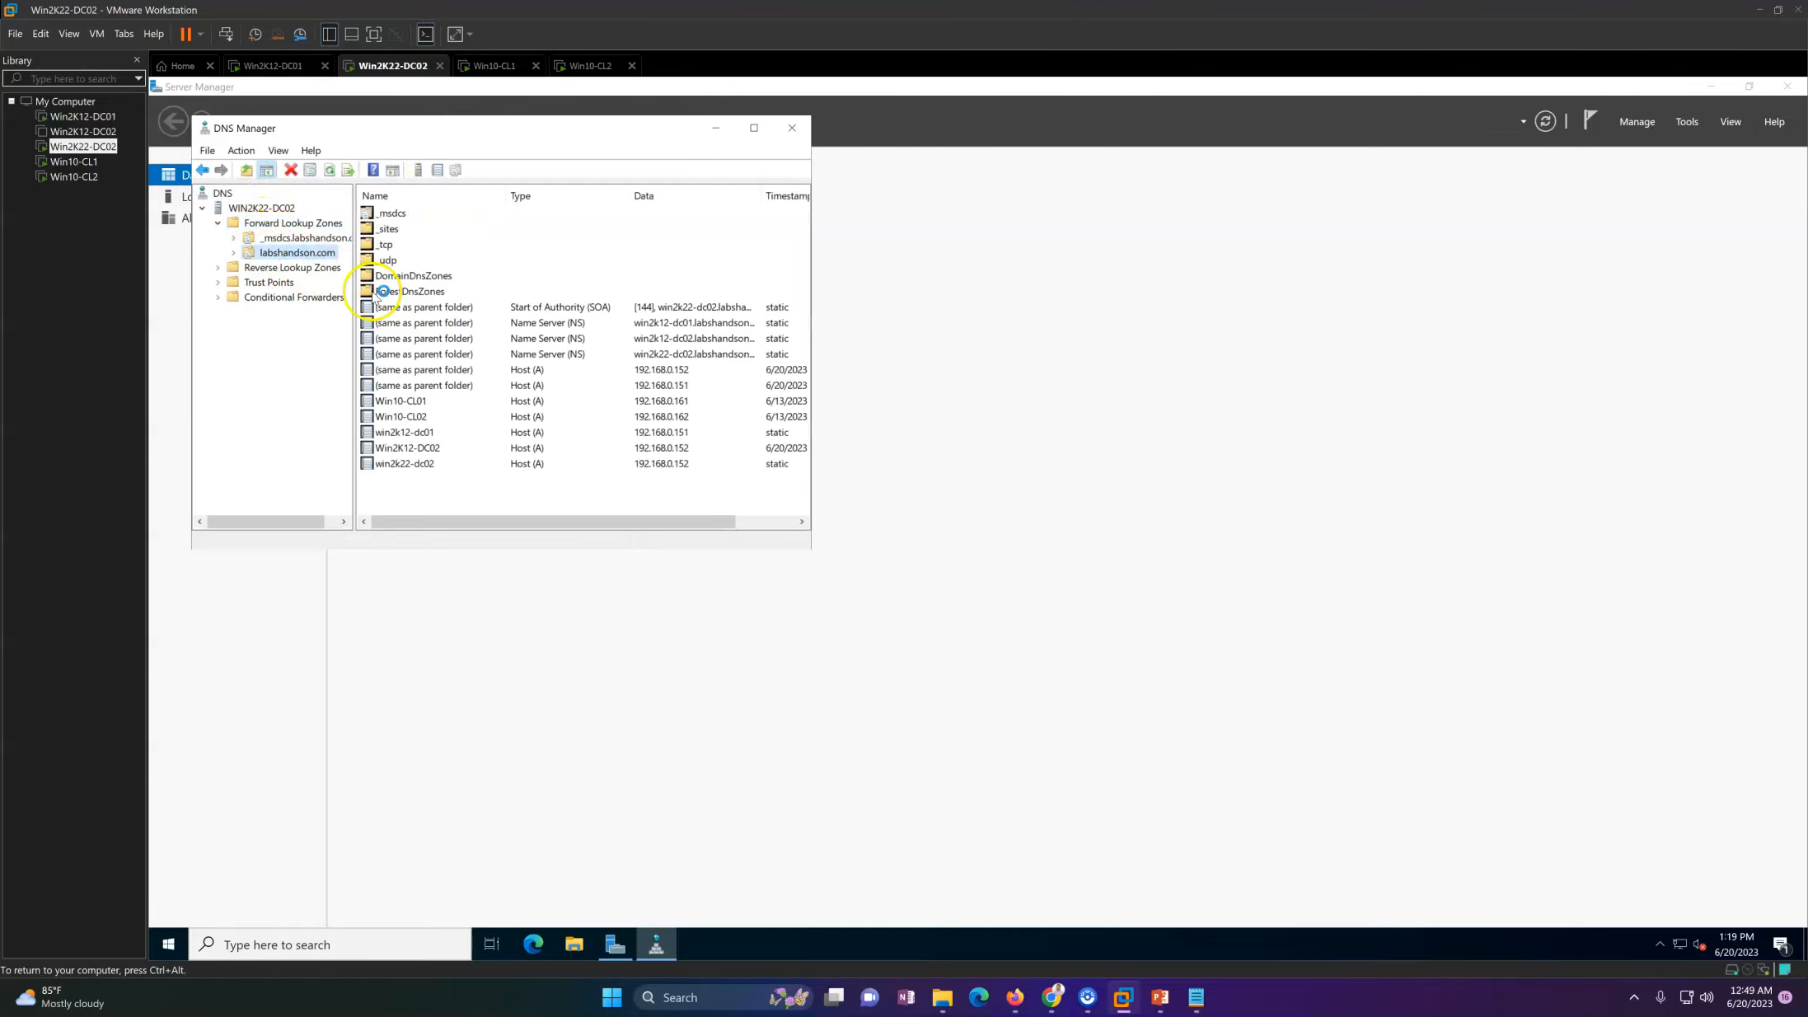
pyautogui.moveTo(352, 307); pyautogui.dragTo(469, 323)
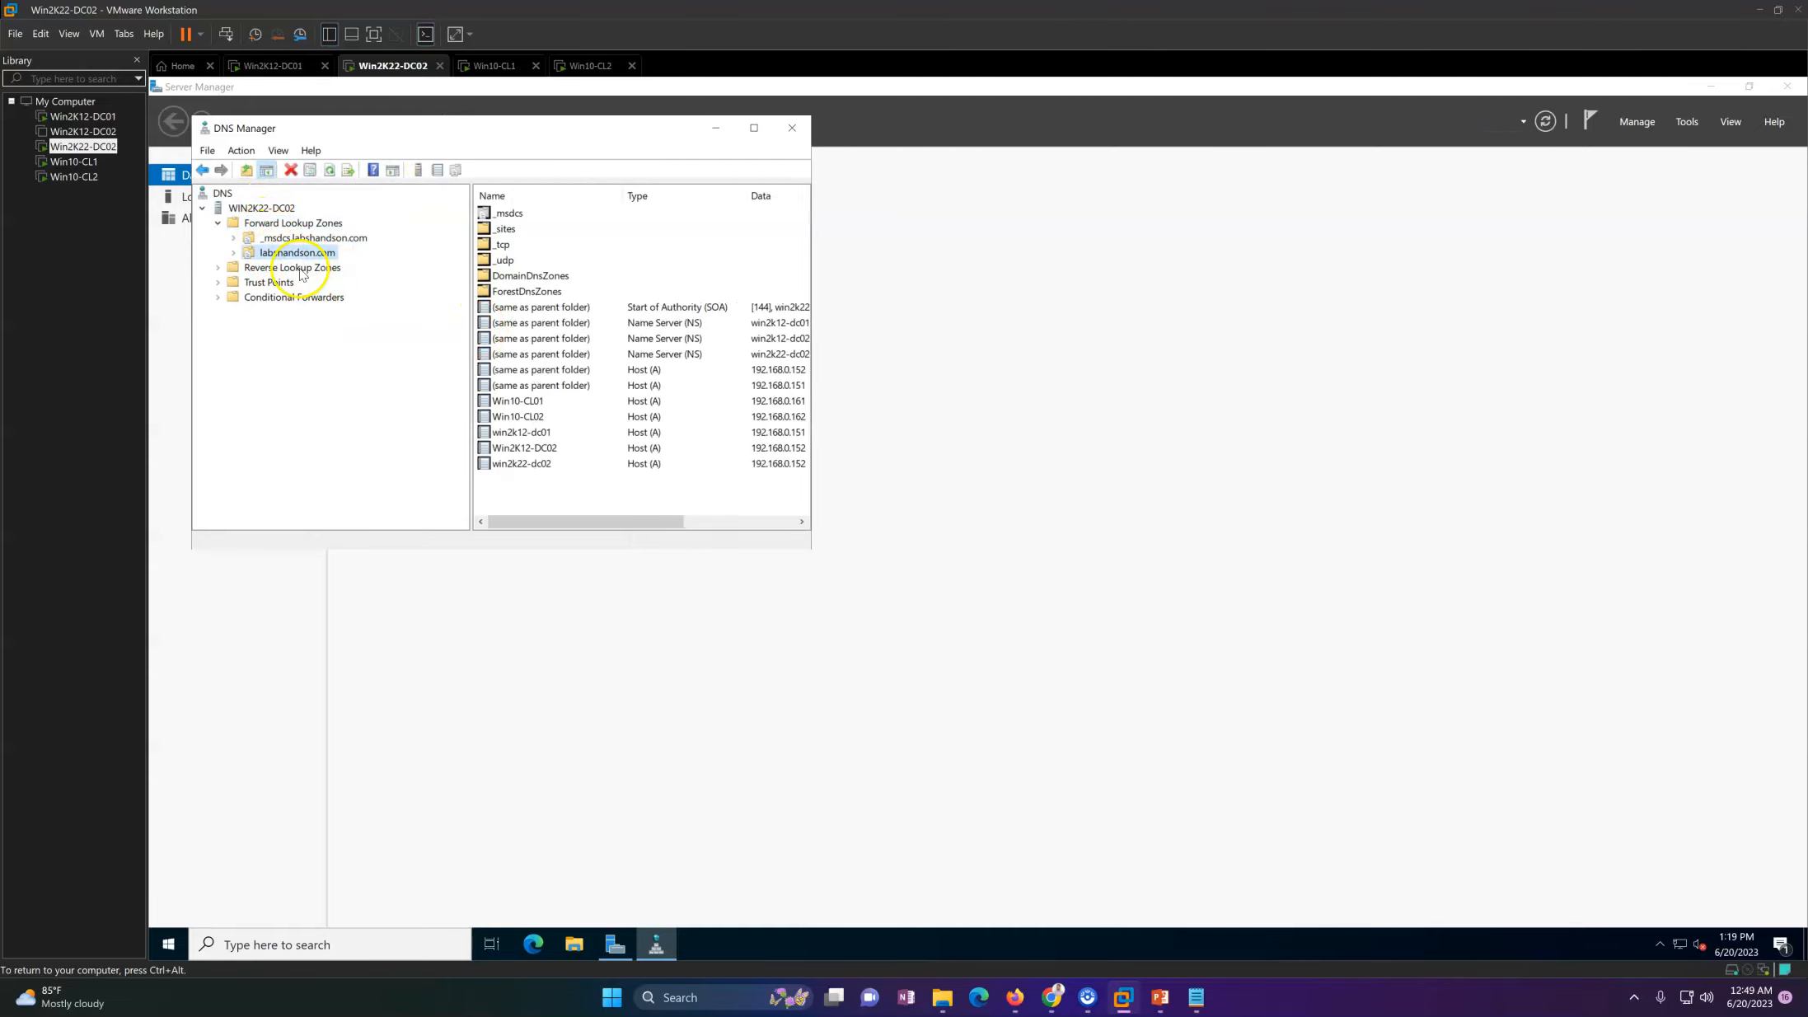
# Step: Review the forwarders, interfaces and debug logging settings in the DNS server properties of WIN2K22-DC02, then close them
pyautogui.rightClick(272, 212)
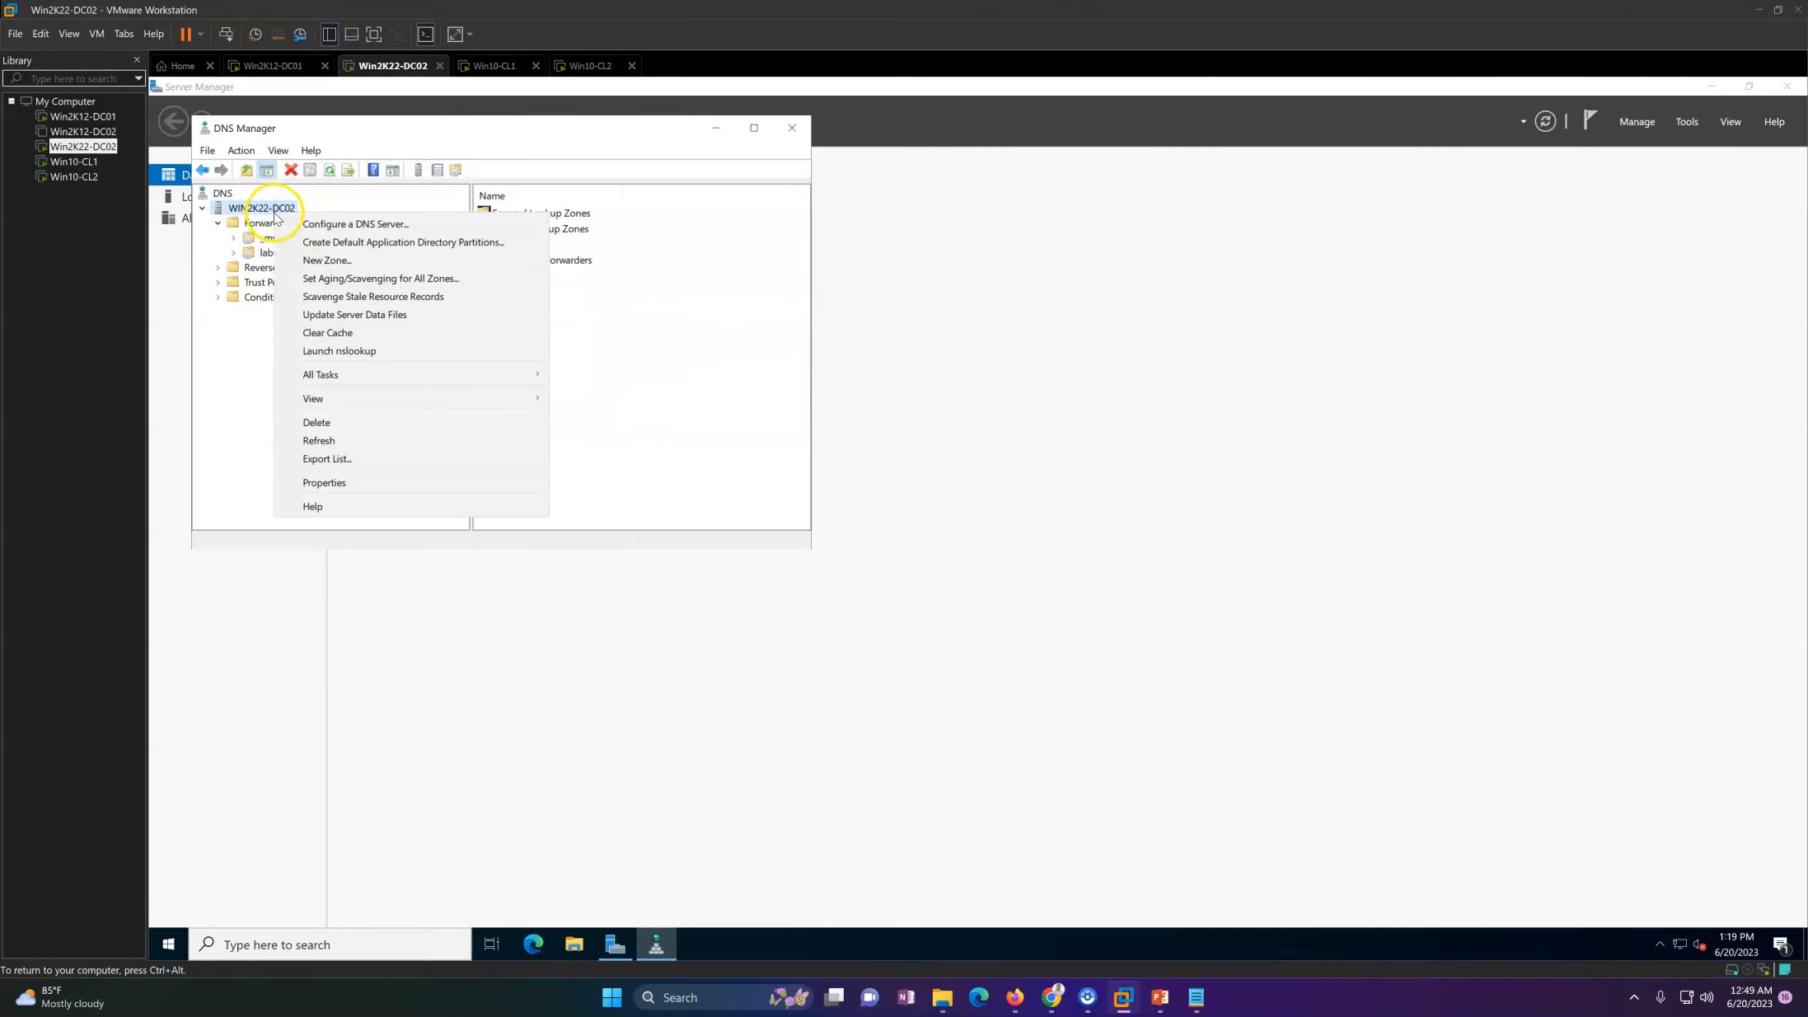
pyautogui.click(355, 477)
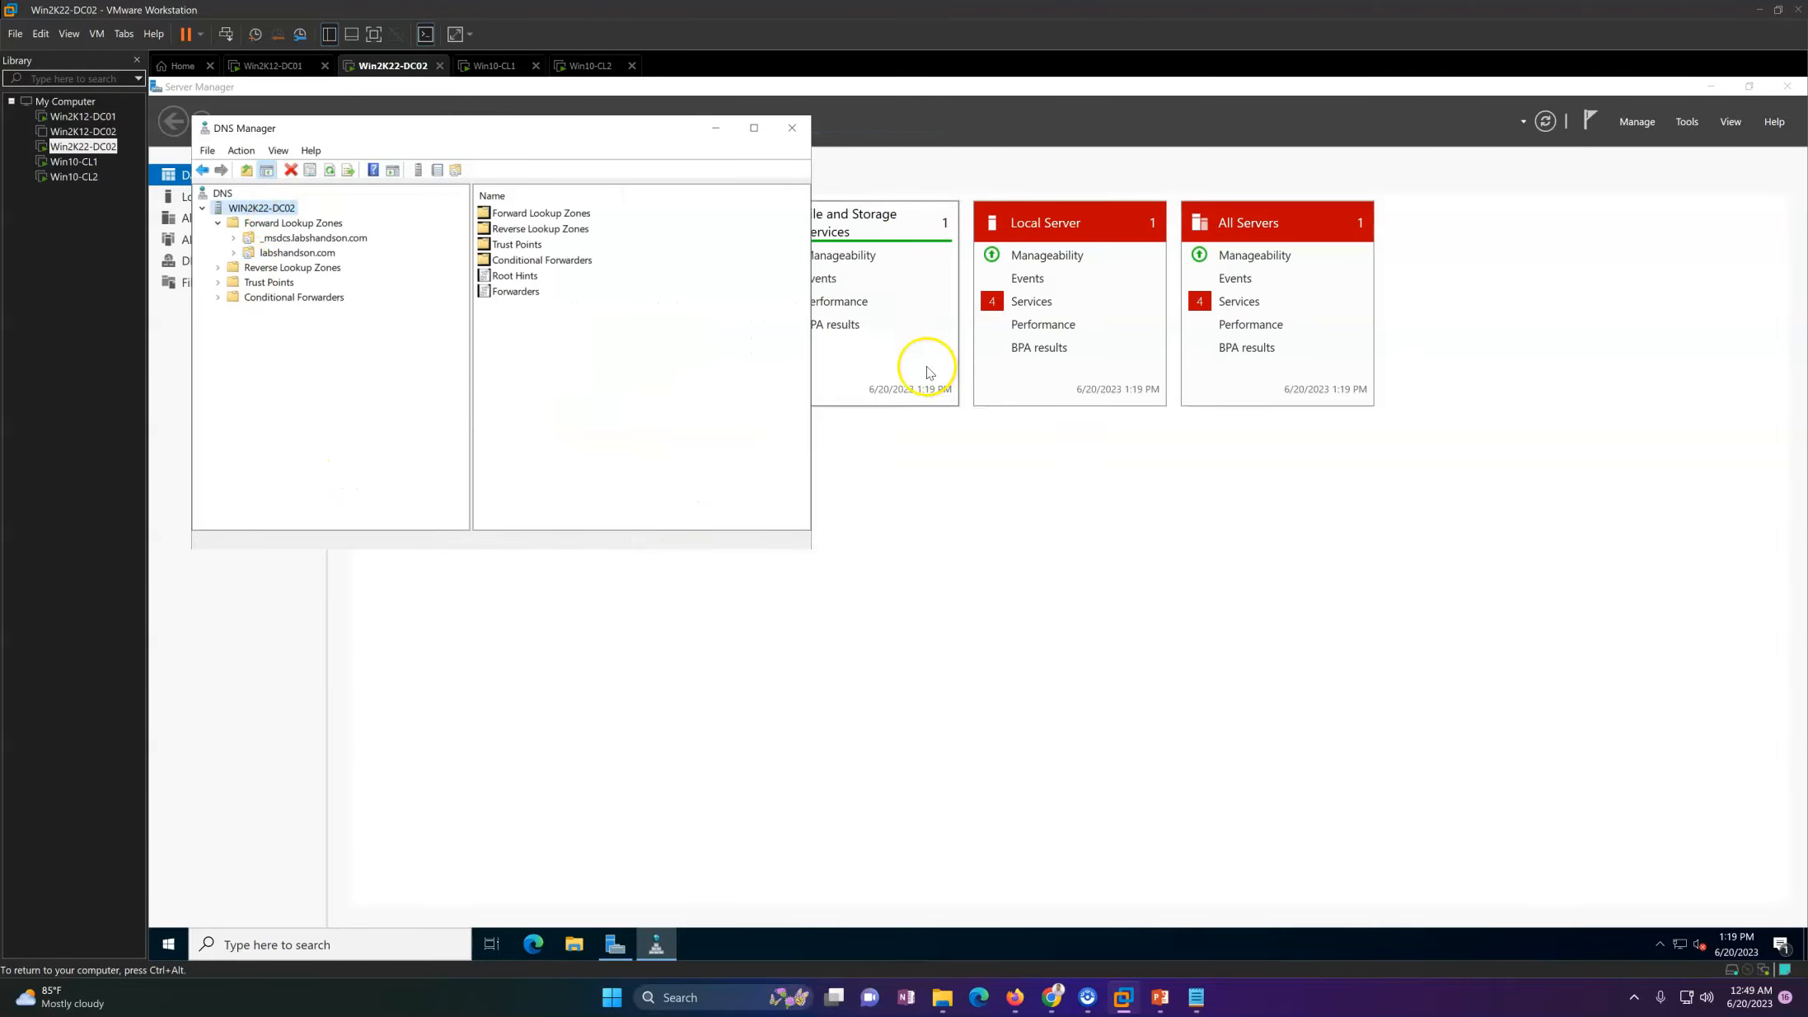
pyautogui.click(459, 193)
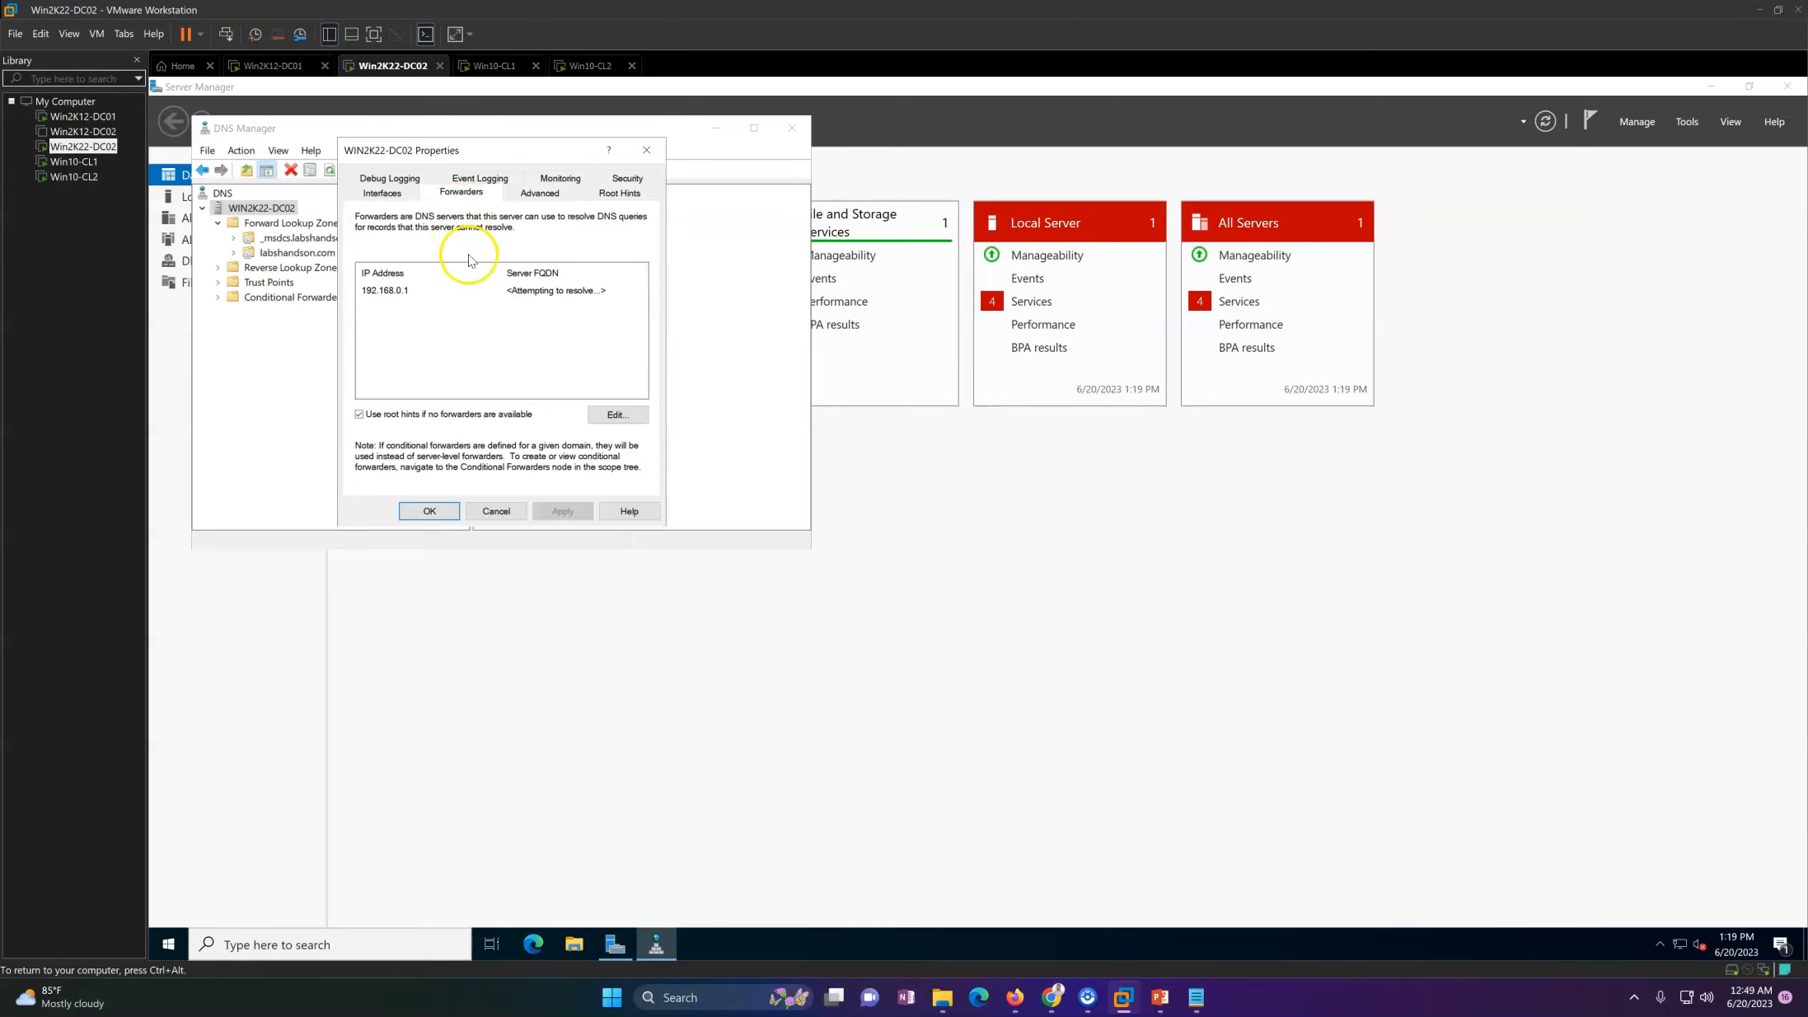
pyautogui.moveTo(506, 150); pyautogui.dragTo(667, 388)
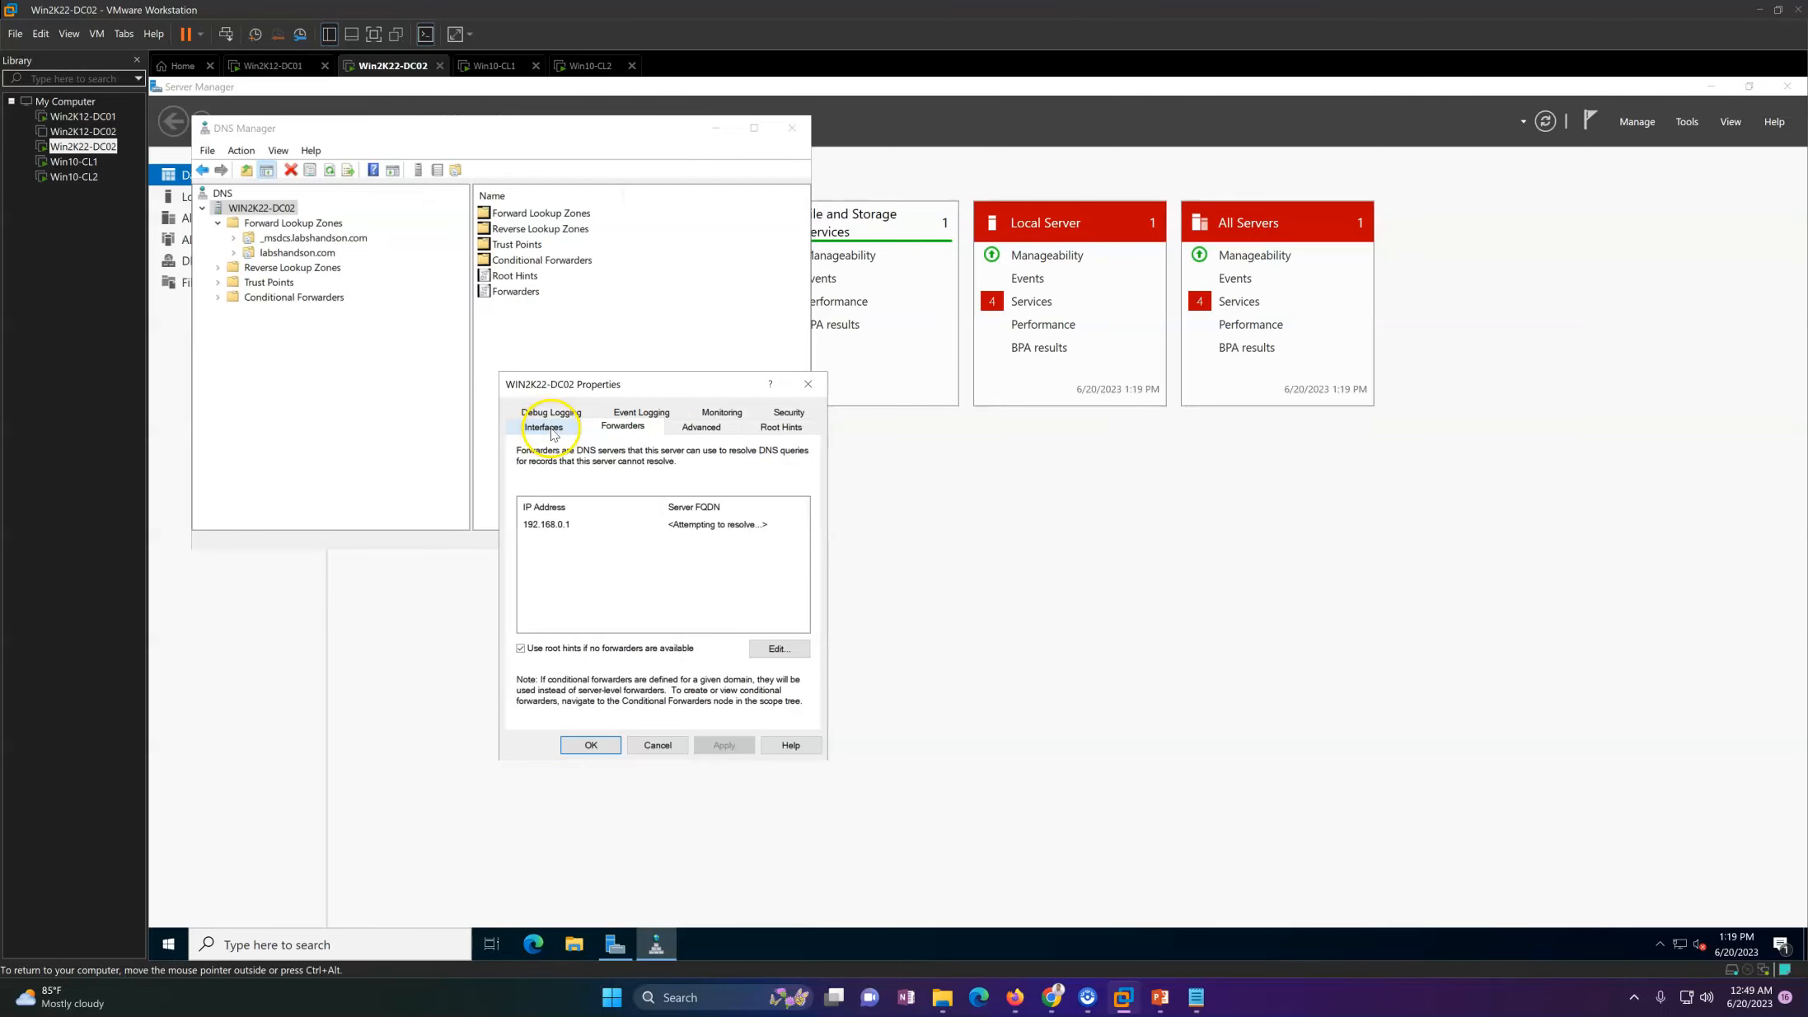
pyautogui.click(552, 430)
pyautogui.click(567, 416)
pyautogui.click(807, 385)
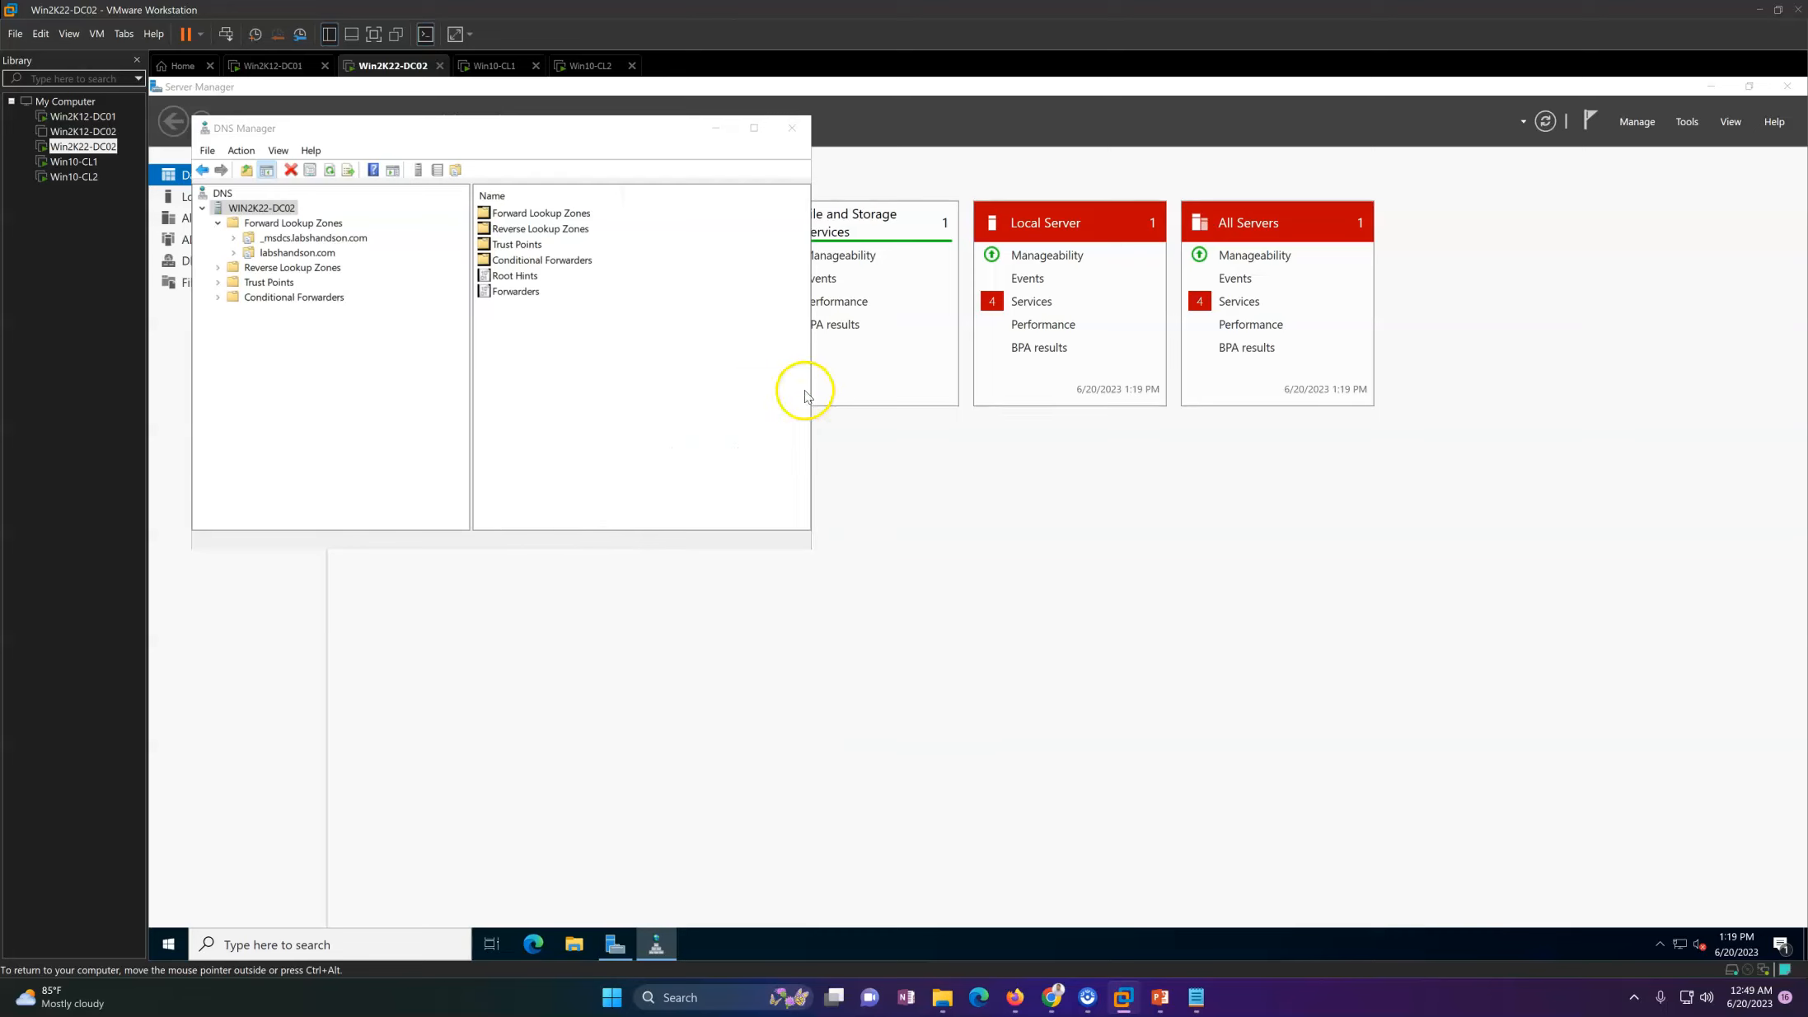
# Step: Open the labshandson.com zone properties and review the Start of Authority and general settings
pyautogui.click(326, 255)
pyautogui.rightClick(321, 257)
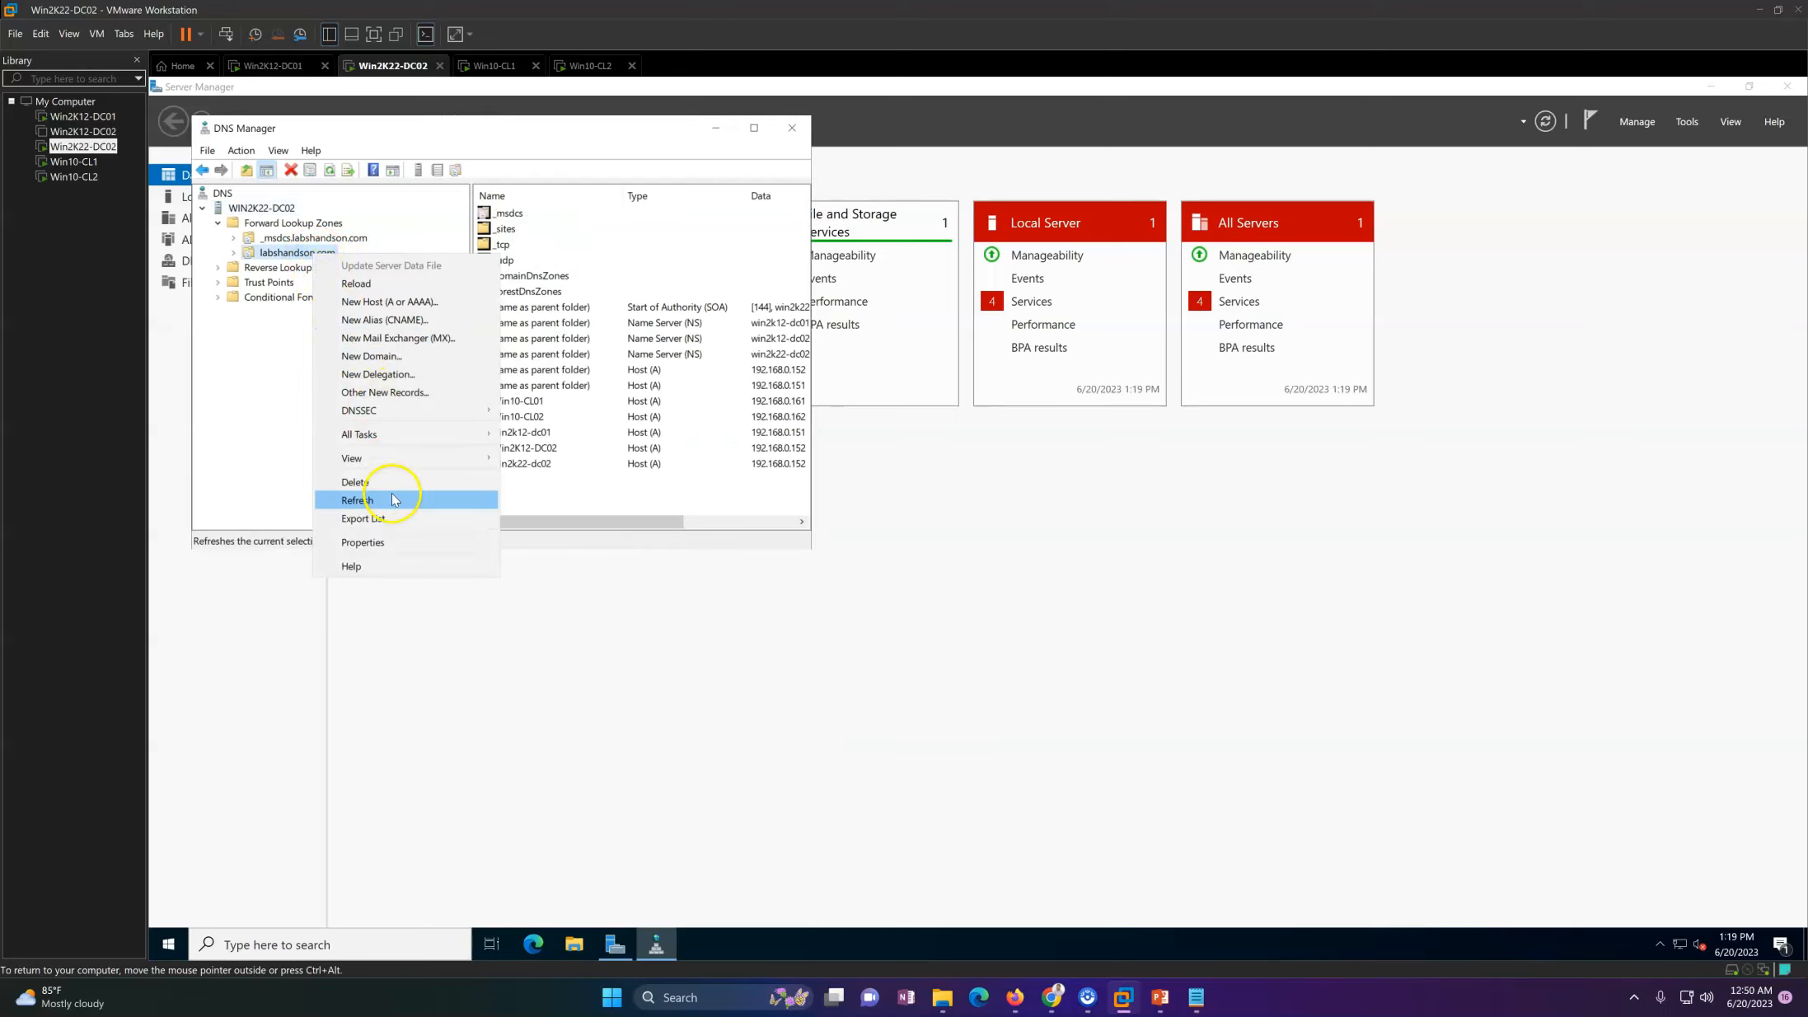
pyautogui.click(747, 545)
pyautogui.click(641, 427)
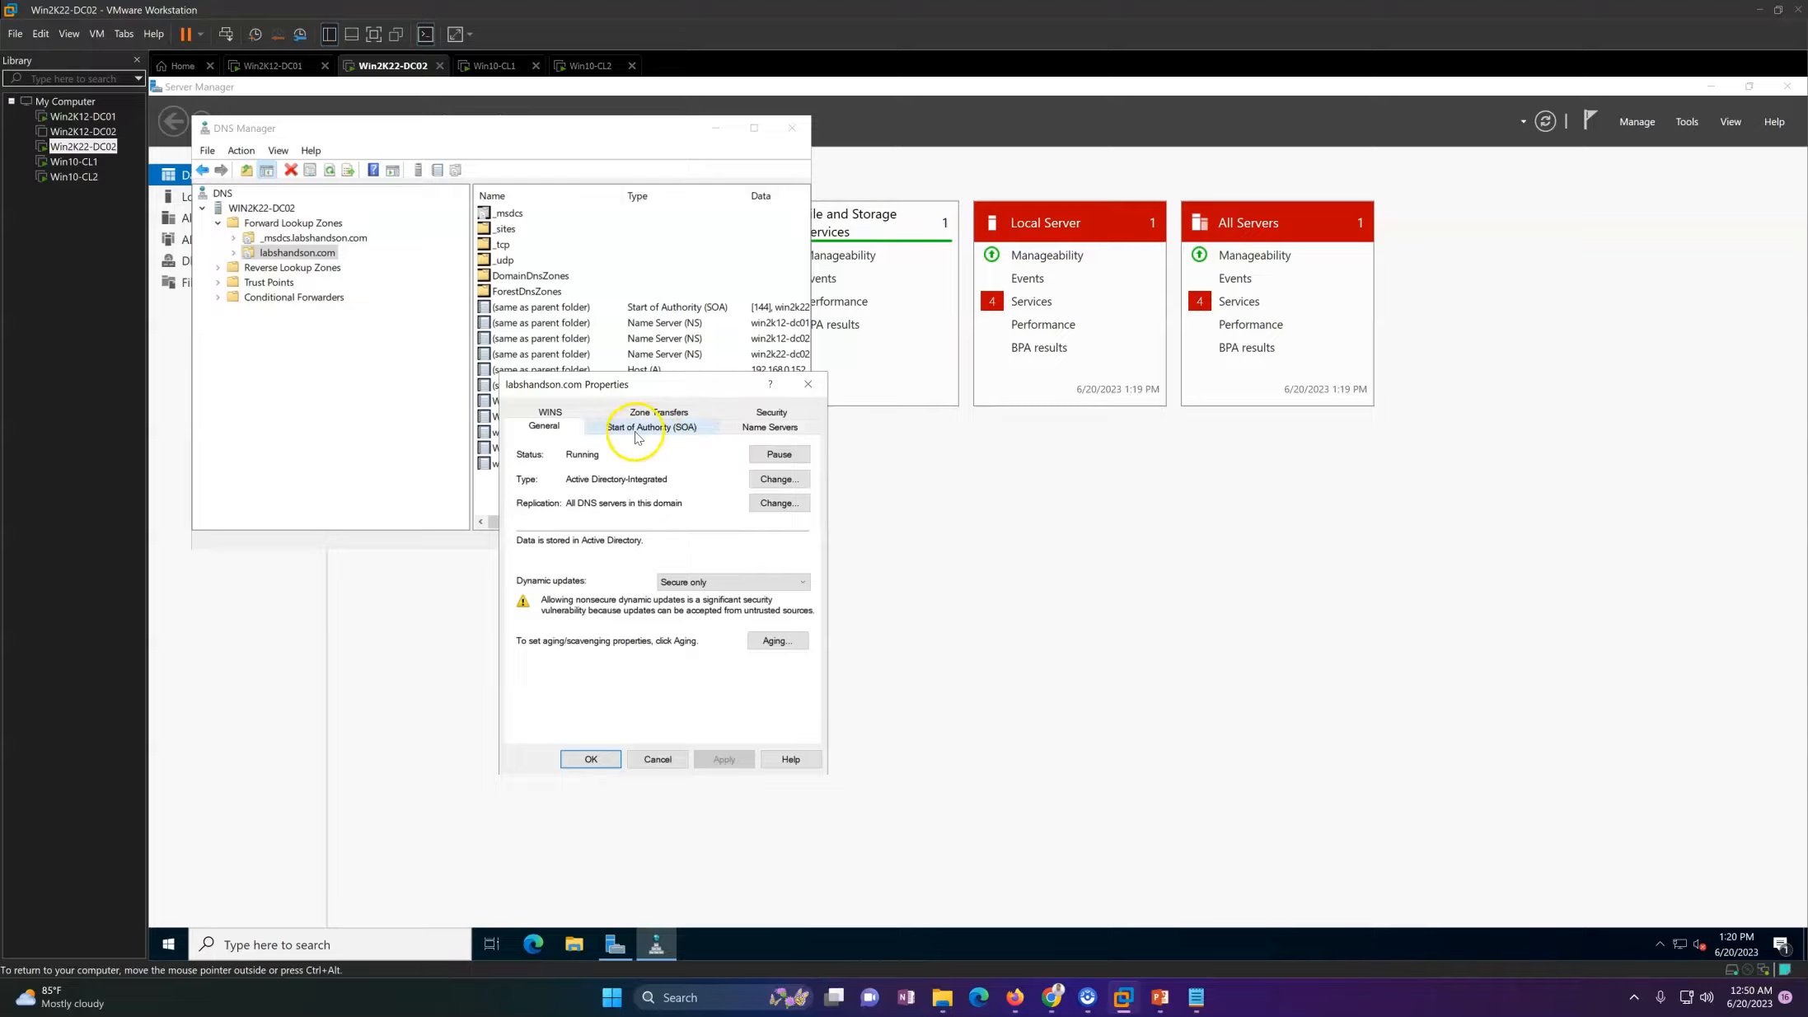
pyautogui.click(551, 434)
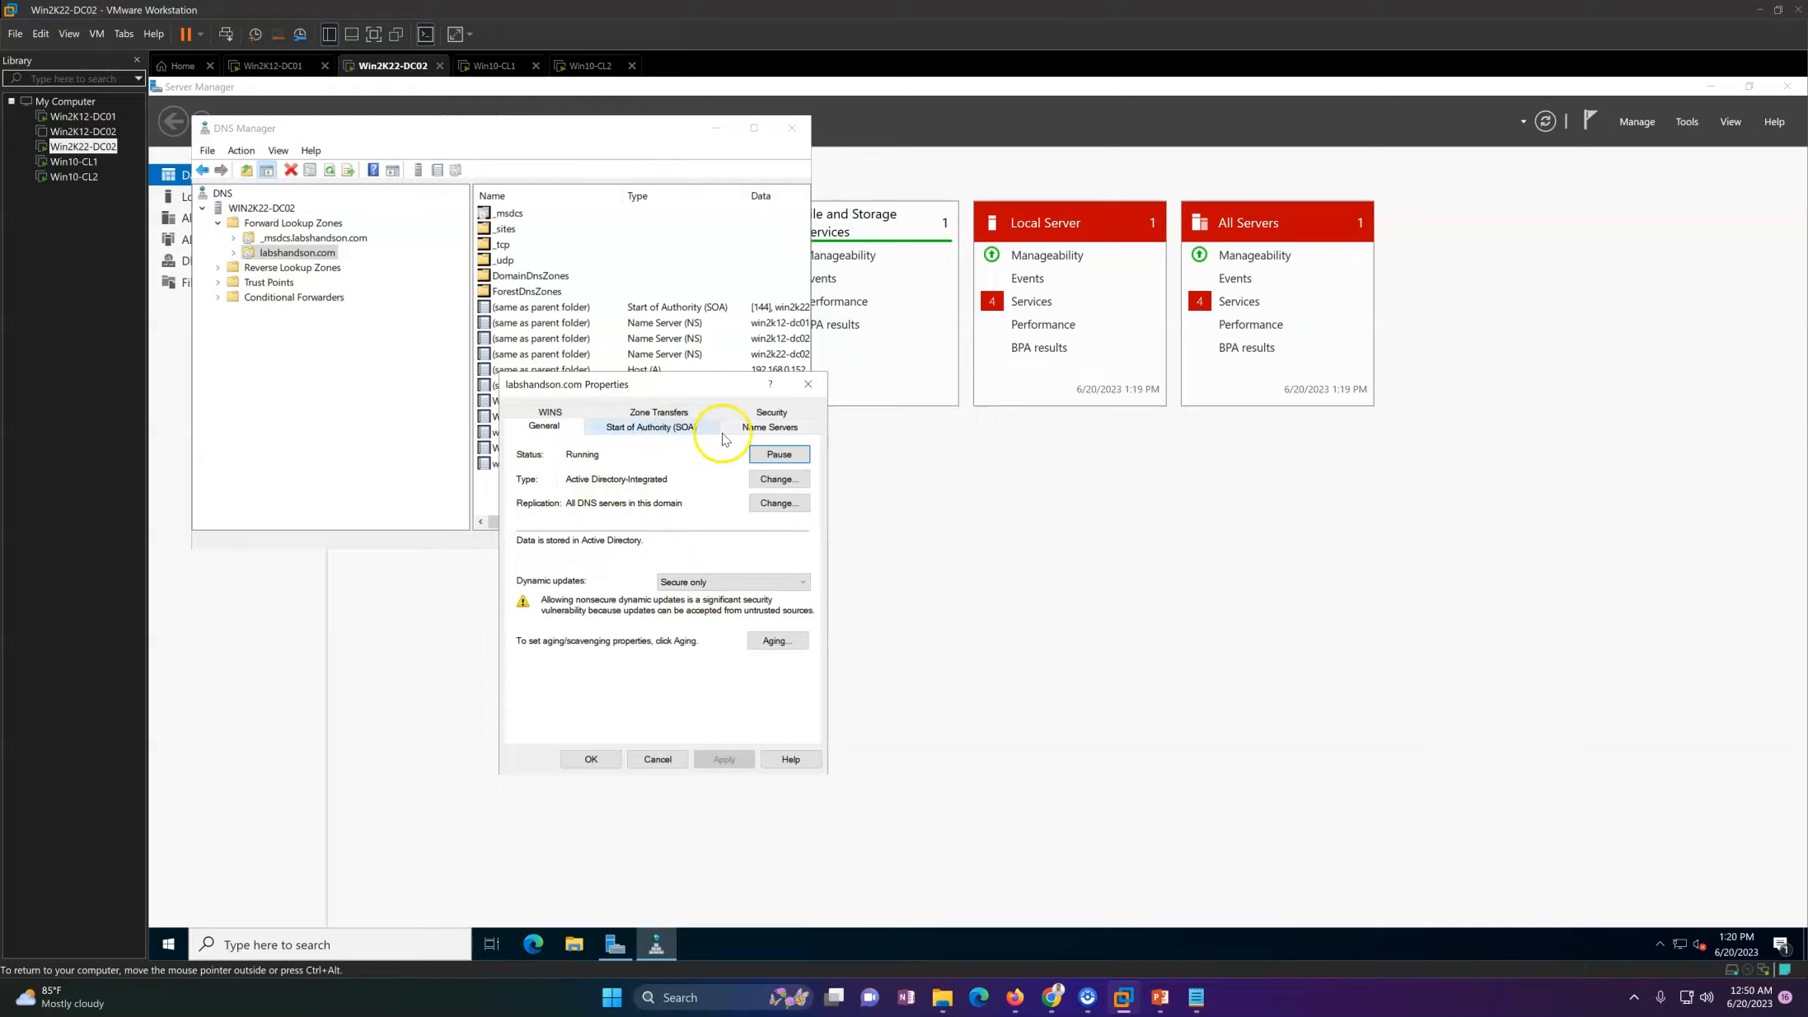
# Step: Remove win2k12-dc02 from the name servers of the labshandson.com zone and save the zone properties
pyautogui.click(751, 428)
pyautogui.click(627, 548)
pyautogui.click(636, 570)
pyautogui.click(656, 545)
pyautogui.click(630, 560)
pyautogui.click(646, 546)
pyautogui.click(696, 673)
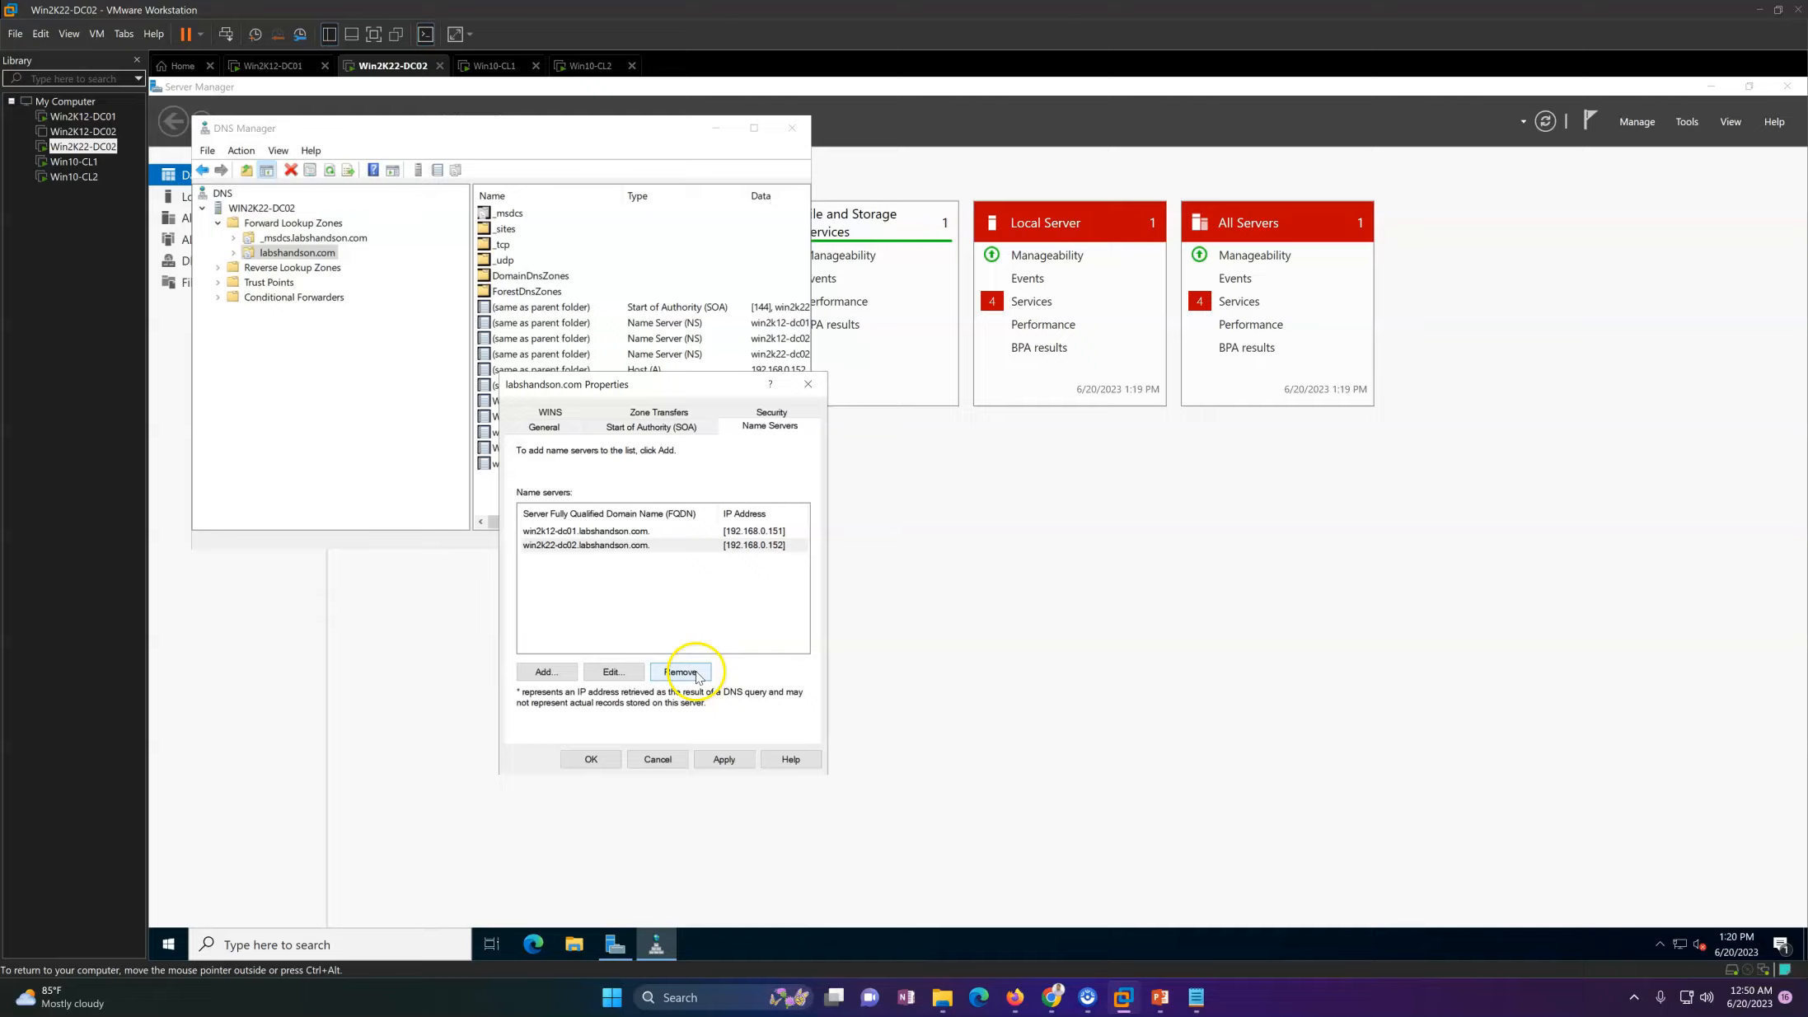
pyautogui.click(724, 759)
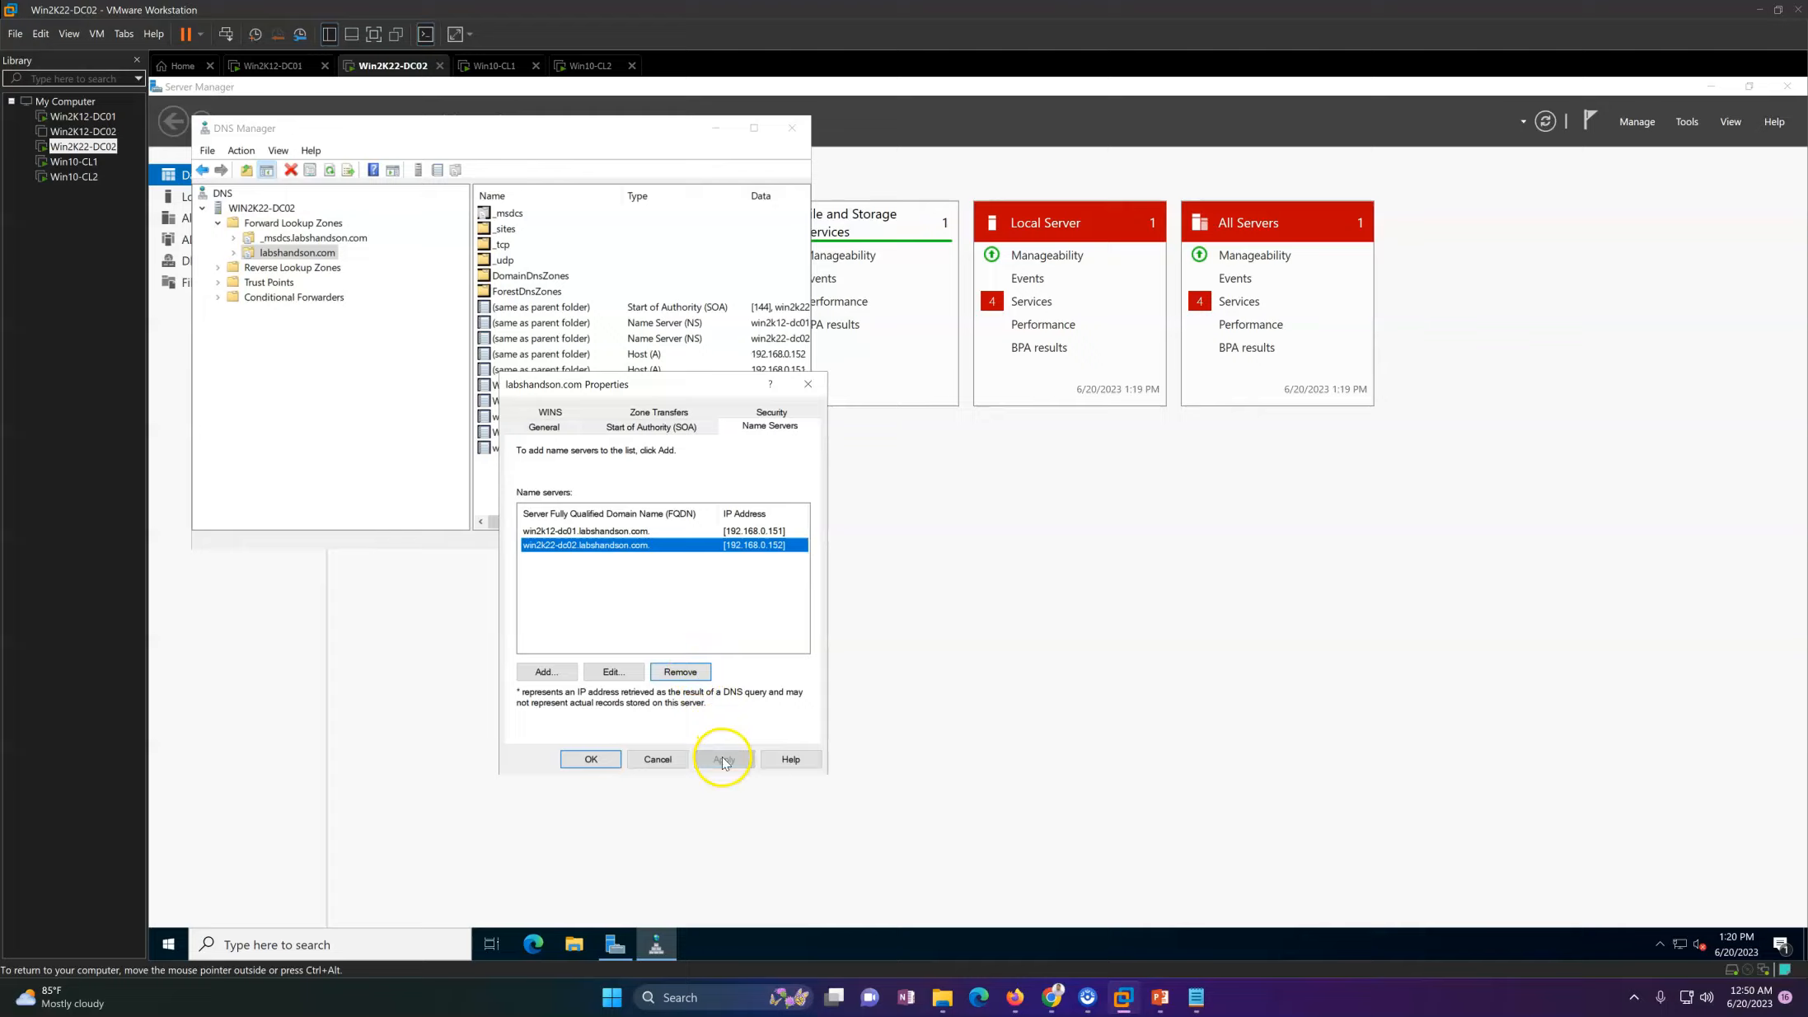
pyautogui.click(590, 759)
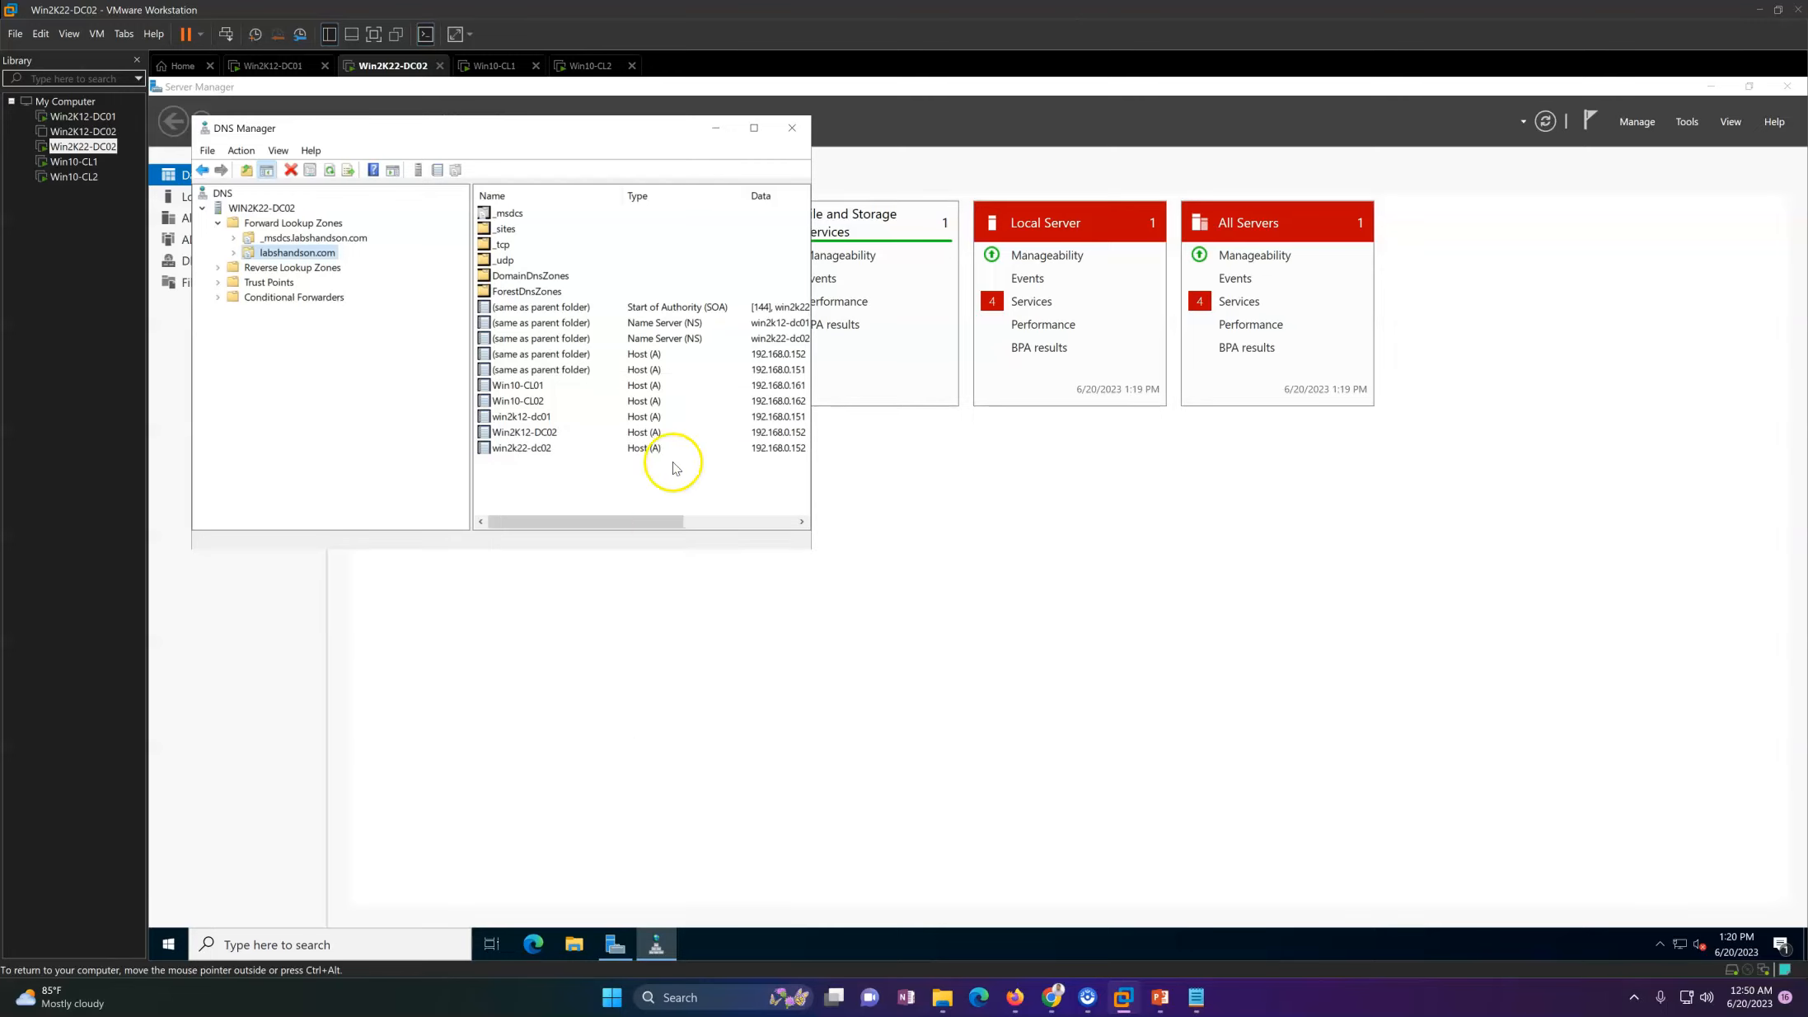
# Step: Maximize DNS Manager and delete the Win2K12-DC02 host (A) record from the labshandson.com zone, refreshing the record list
pyautogui.click(754, 128)
pyautogui.rightClick(683, 514)
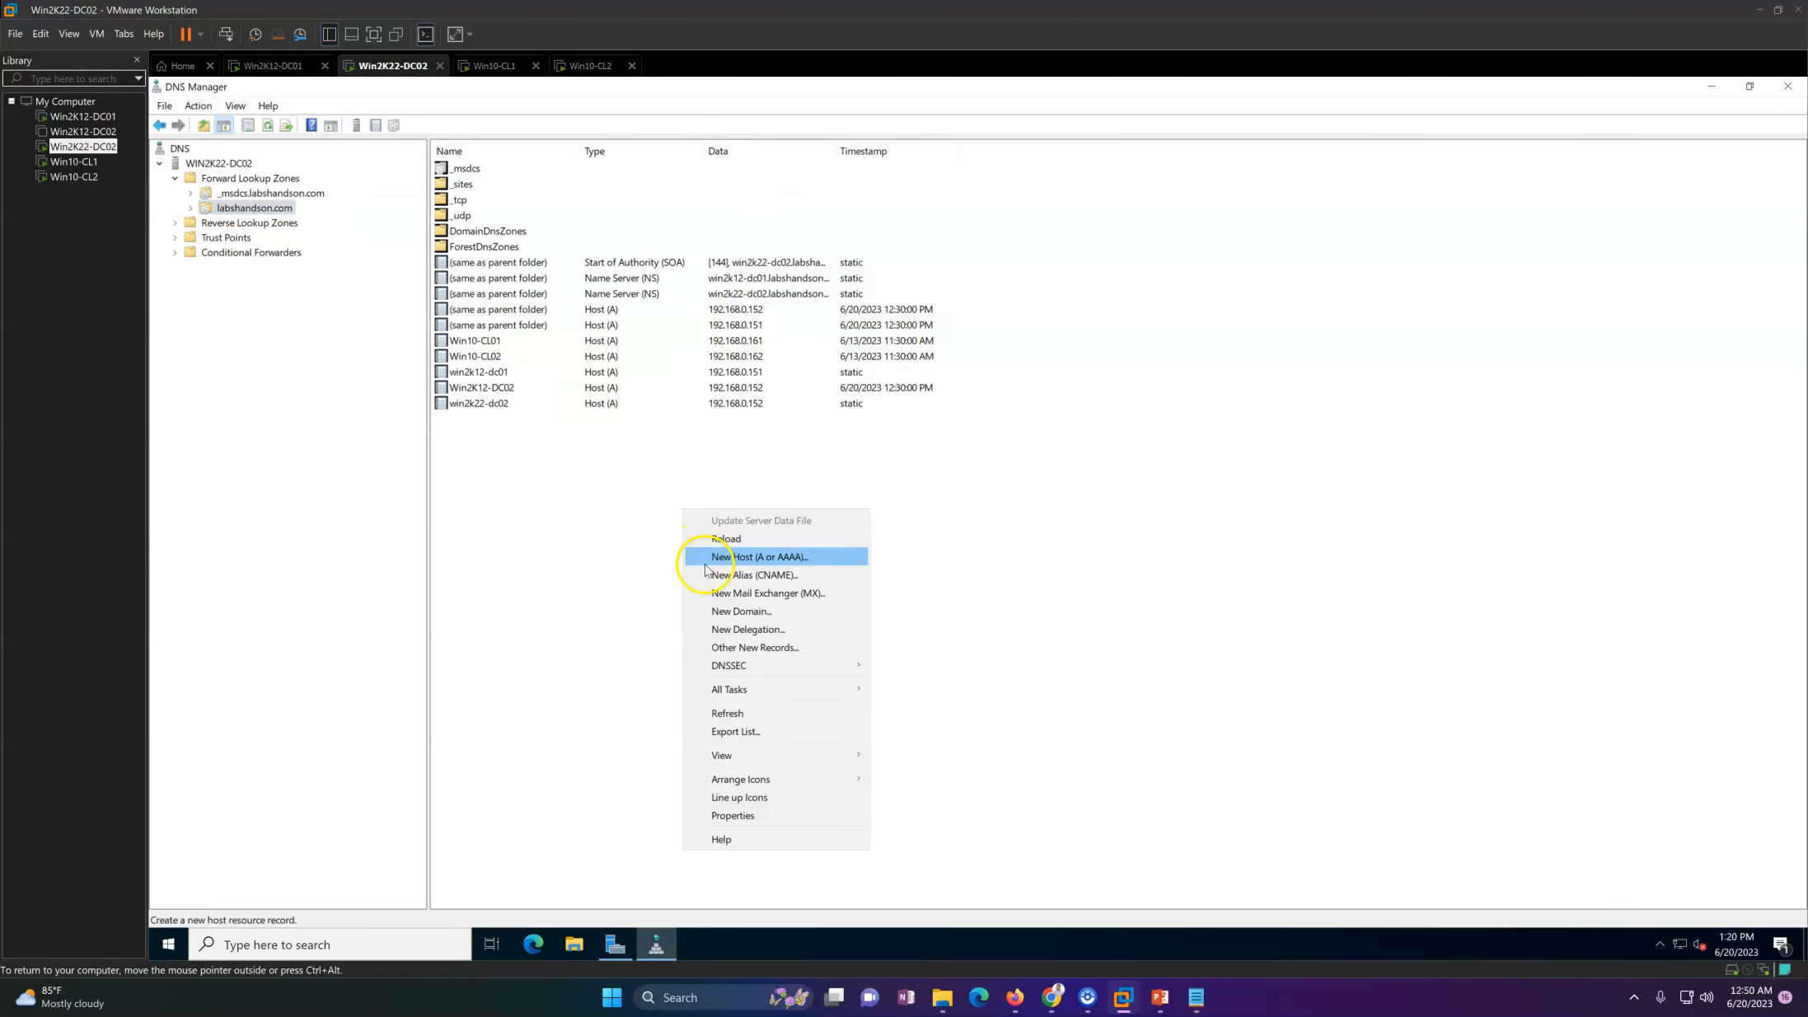
pyautogui.click(728, 714)
pyautogui.click(511, 389)
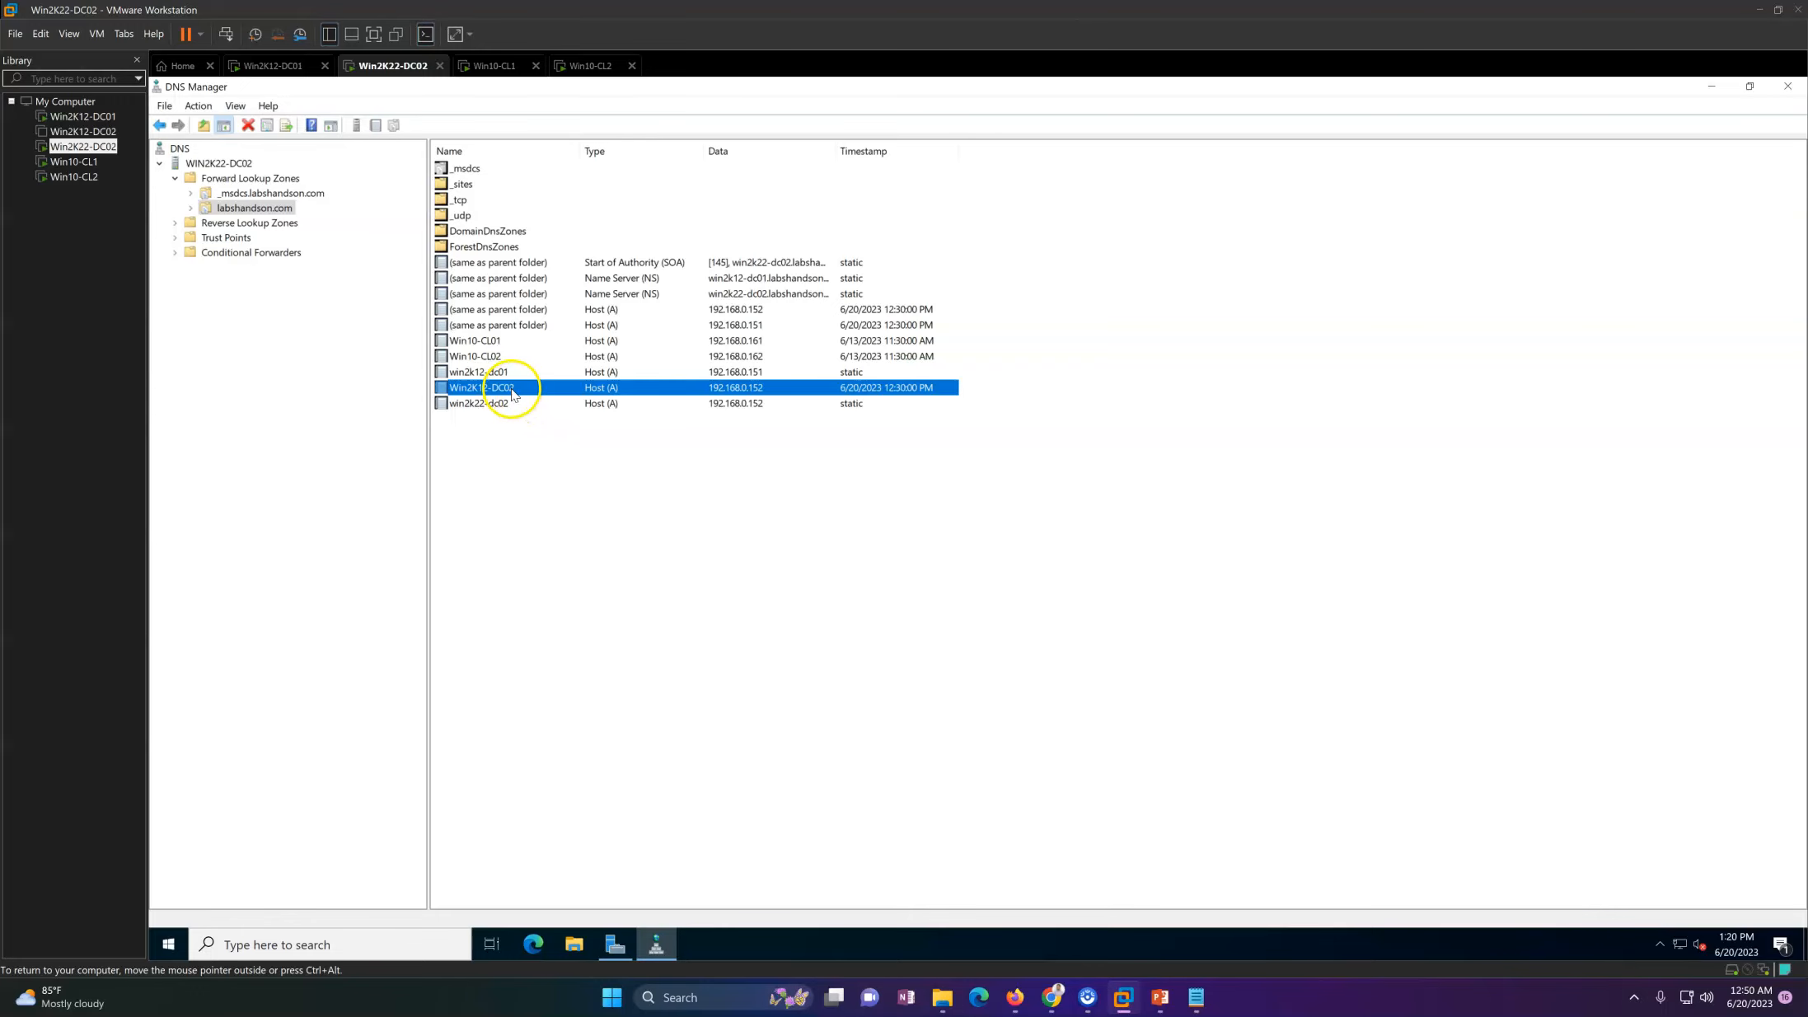
pyautogui.rightClick(716, 396)
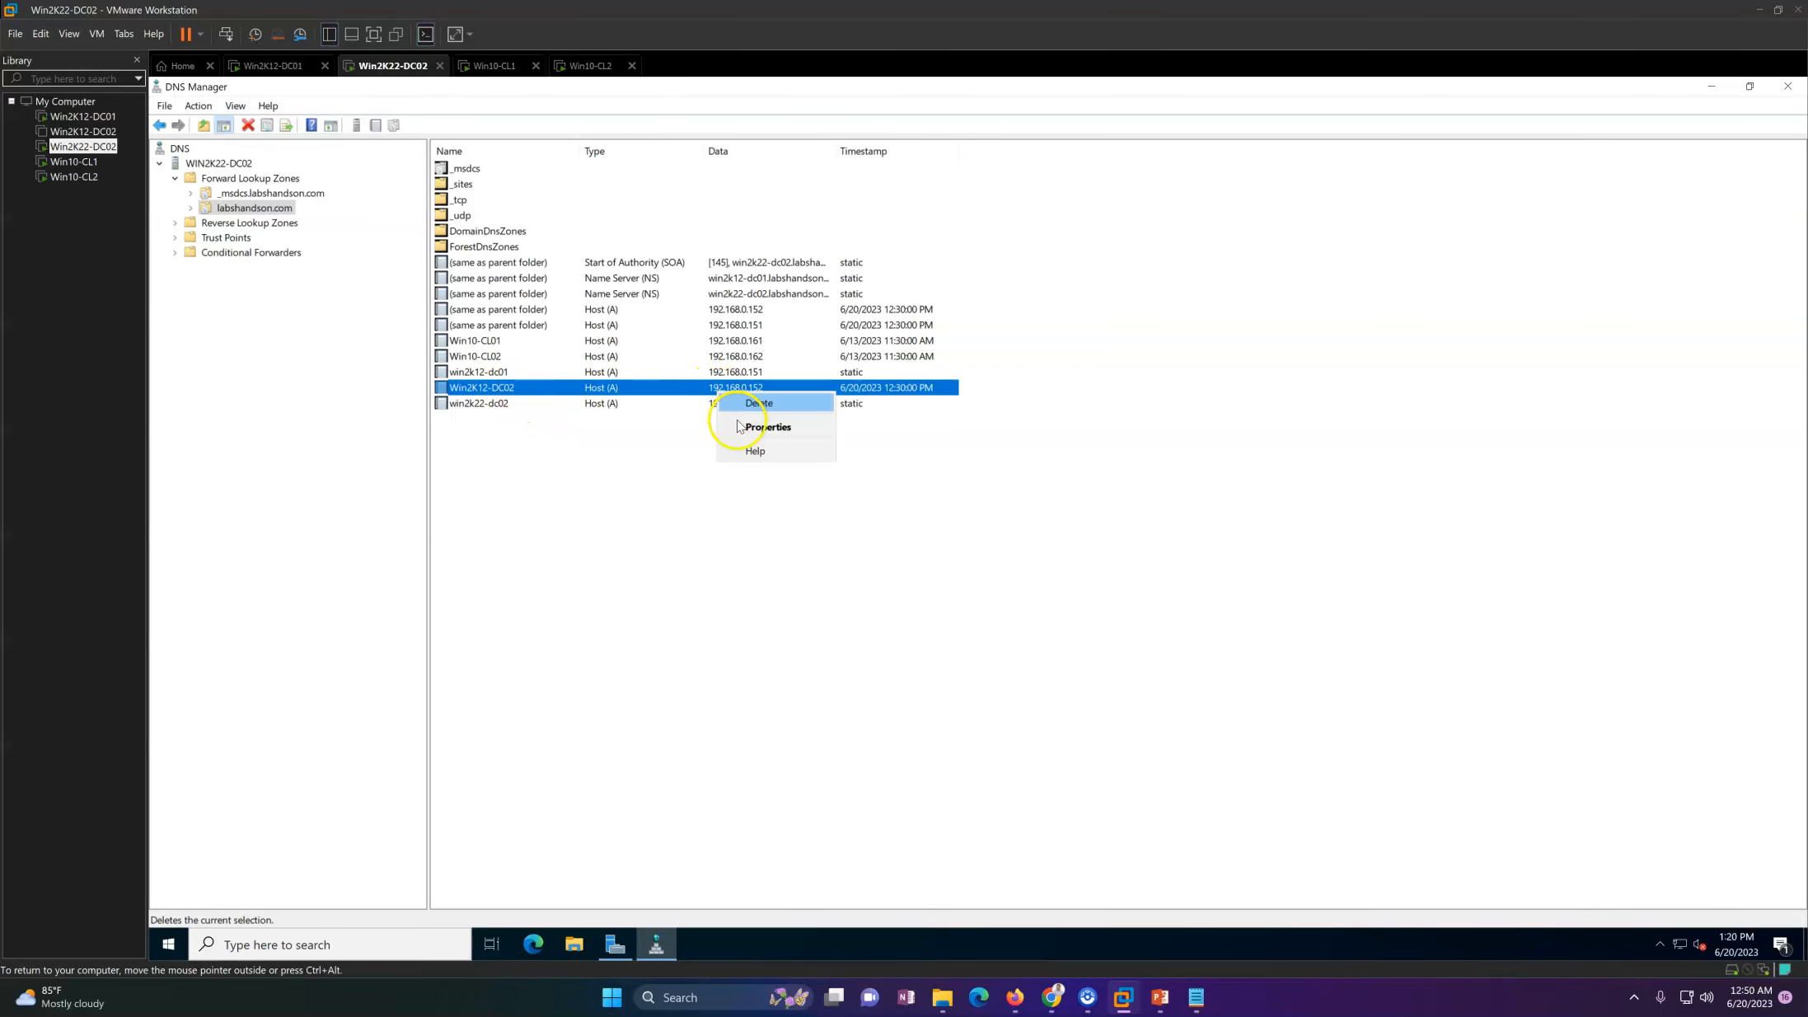
pyautogui.click(750, 405)
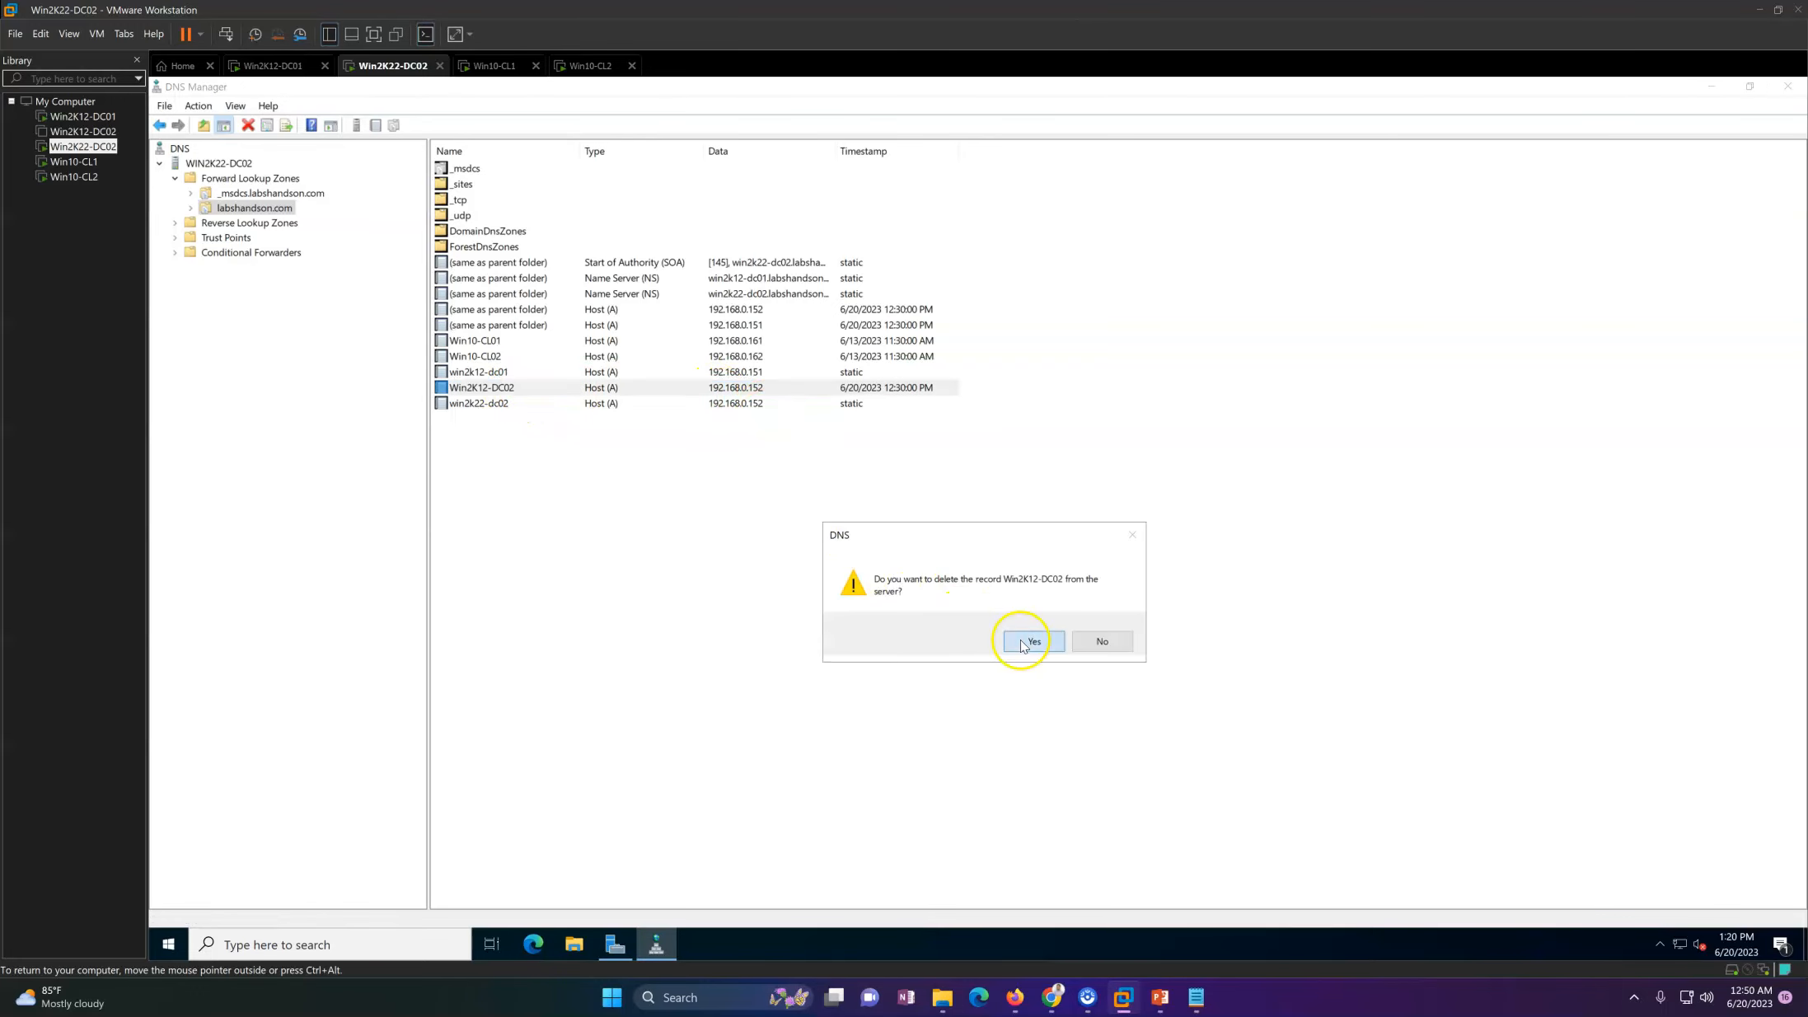
pyautogui.click(1023, 644)
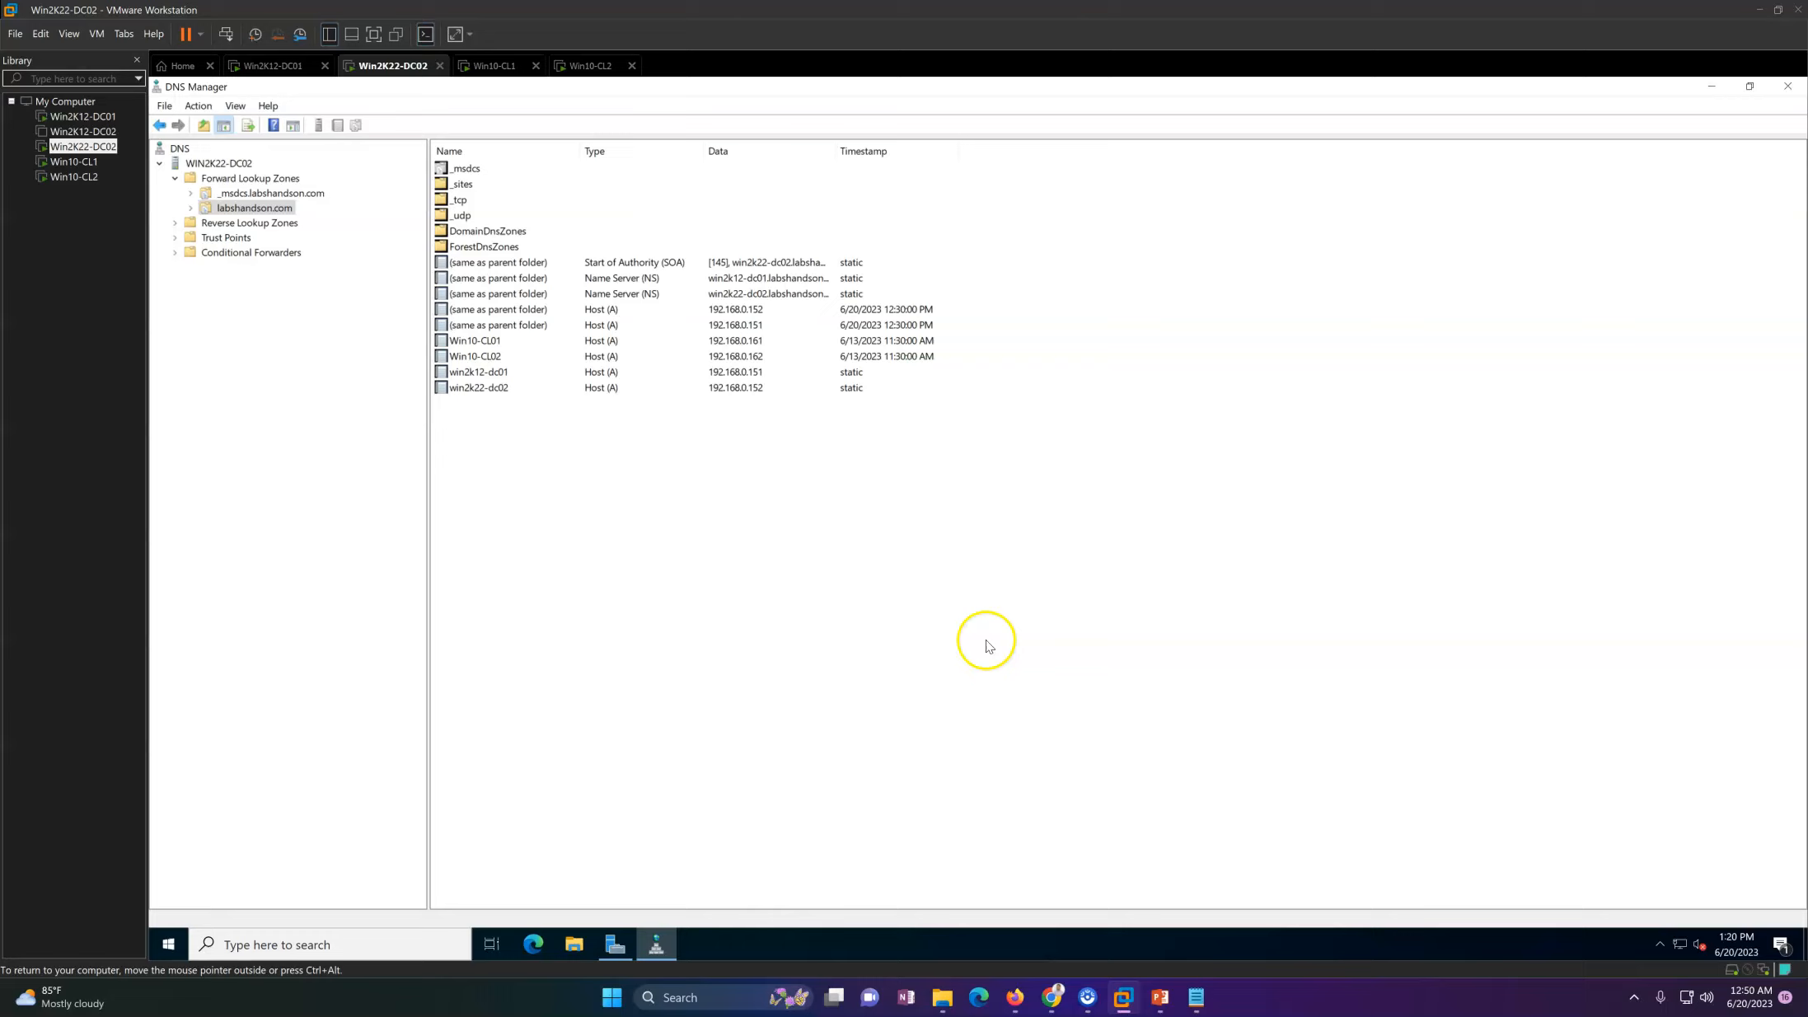
pyautogui.rightClick(819, 606)
pyautogui.click(882, 463)
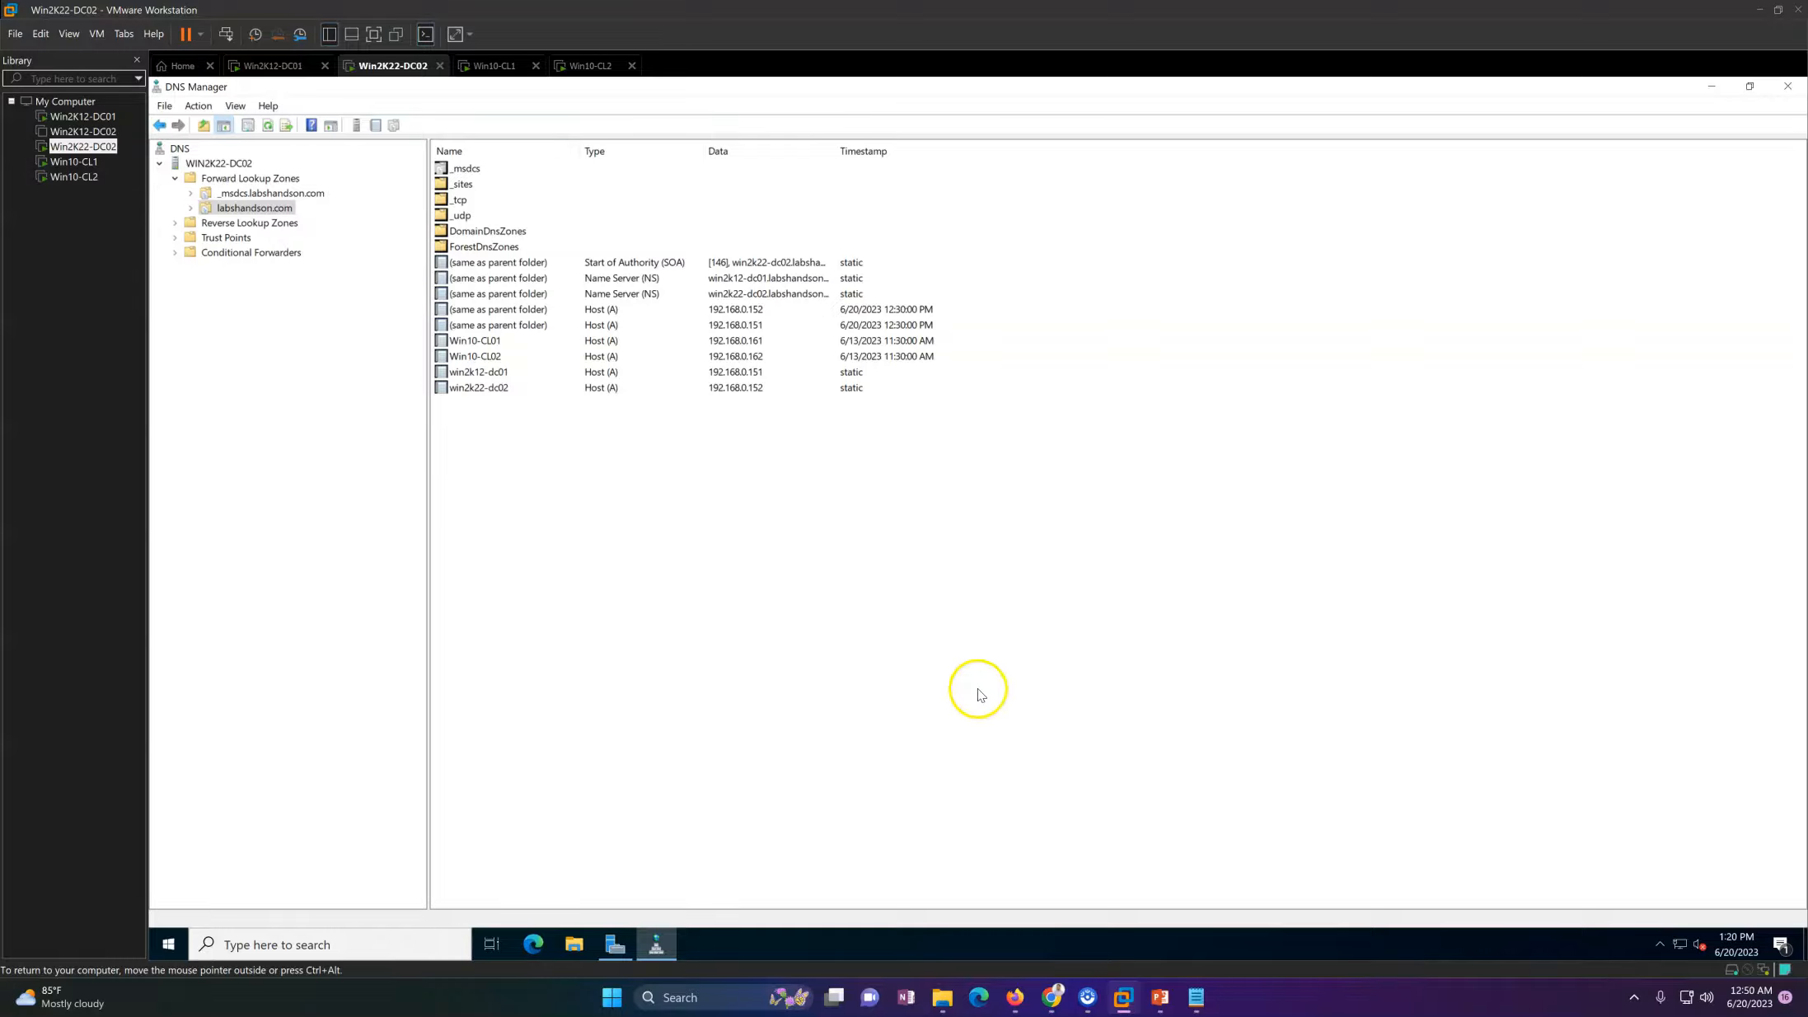
# Step: Open Active Directory Users and Computers on Win2K22-DC02 and view the labshandson.com Domain Controllers container, widening the tree pane and name column
pyautogui.click(615, 942)
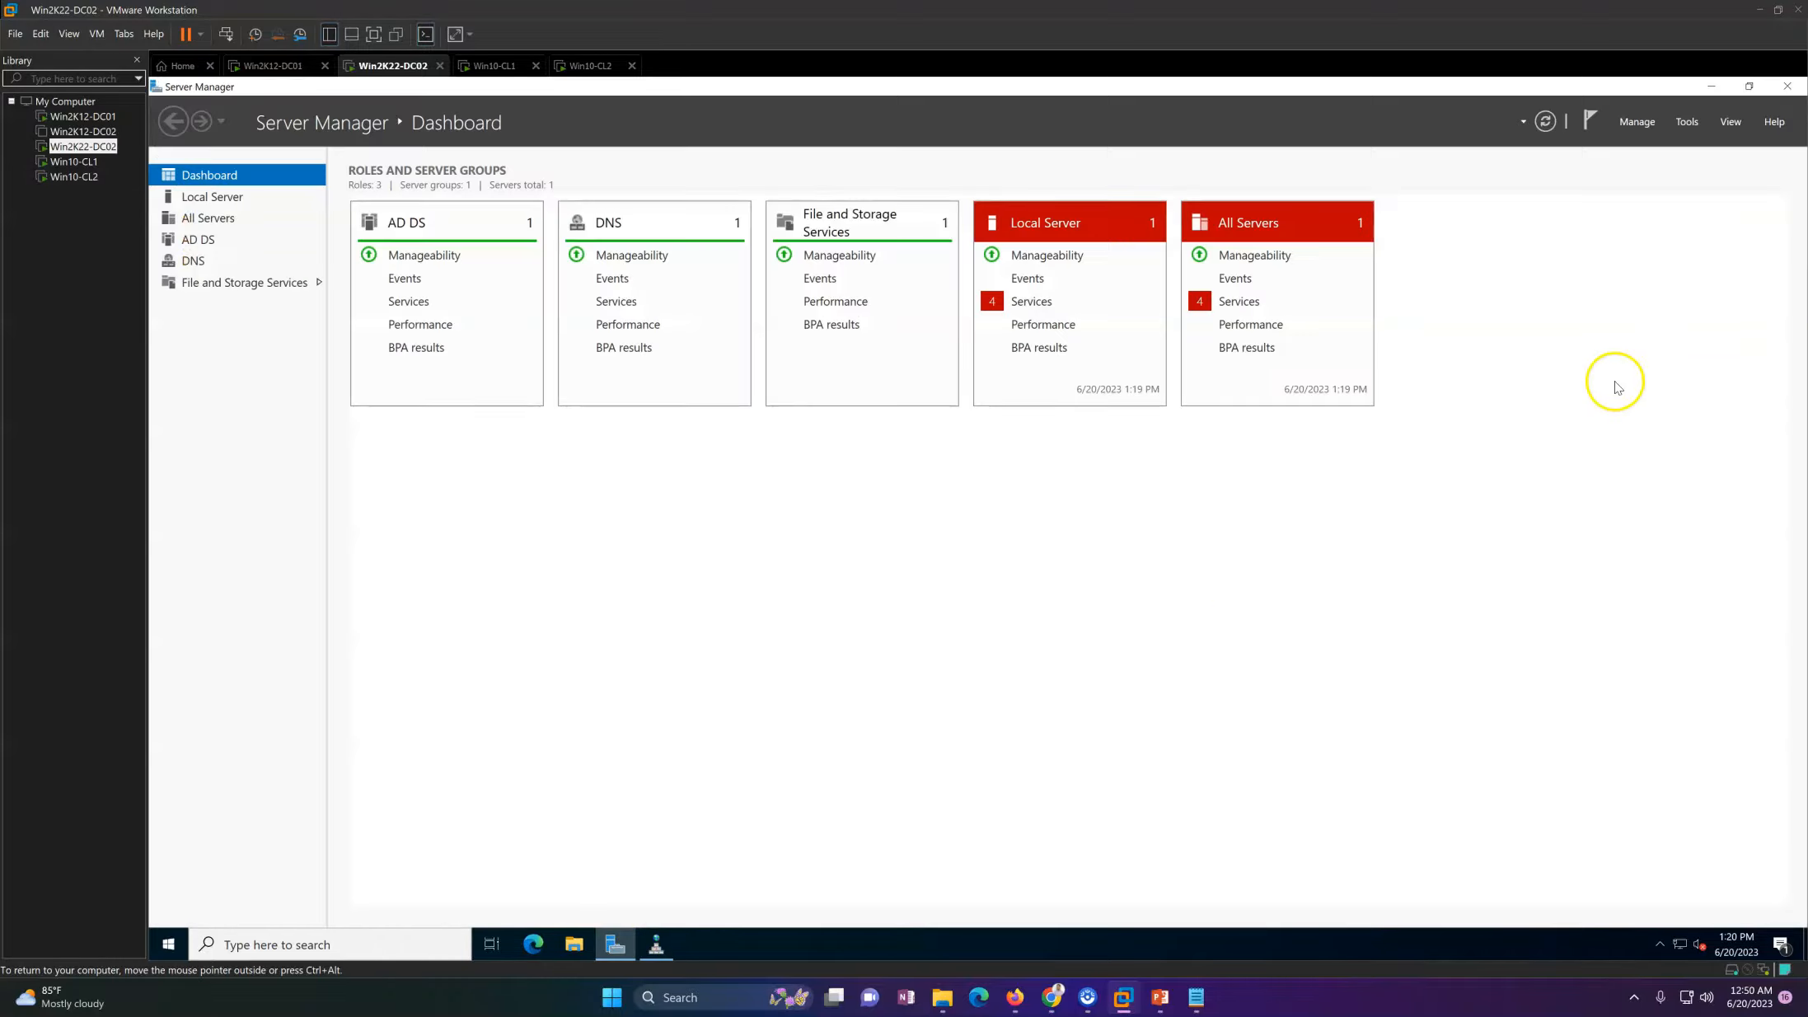
pyautogui.click(1686, 125)
pyautogui.click(1613, 220)
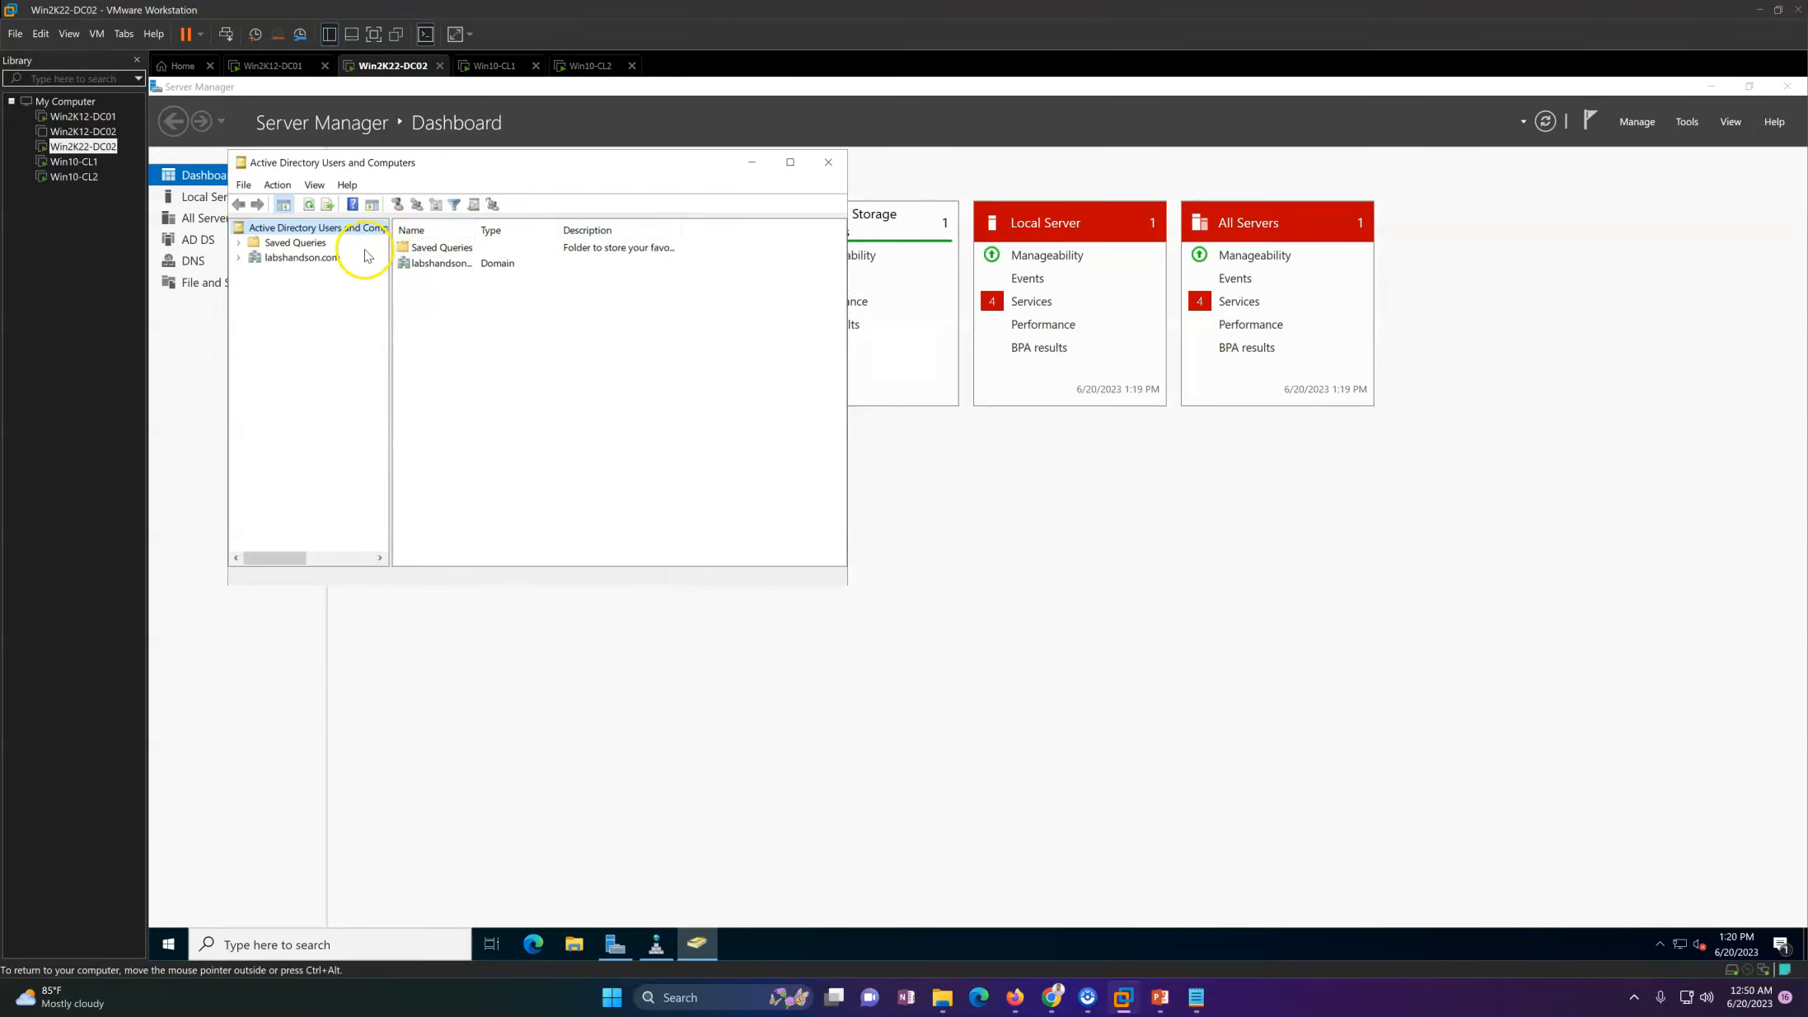
pyautogui.doubleClick(311, 256)
pyautogui.click(320, 302)
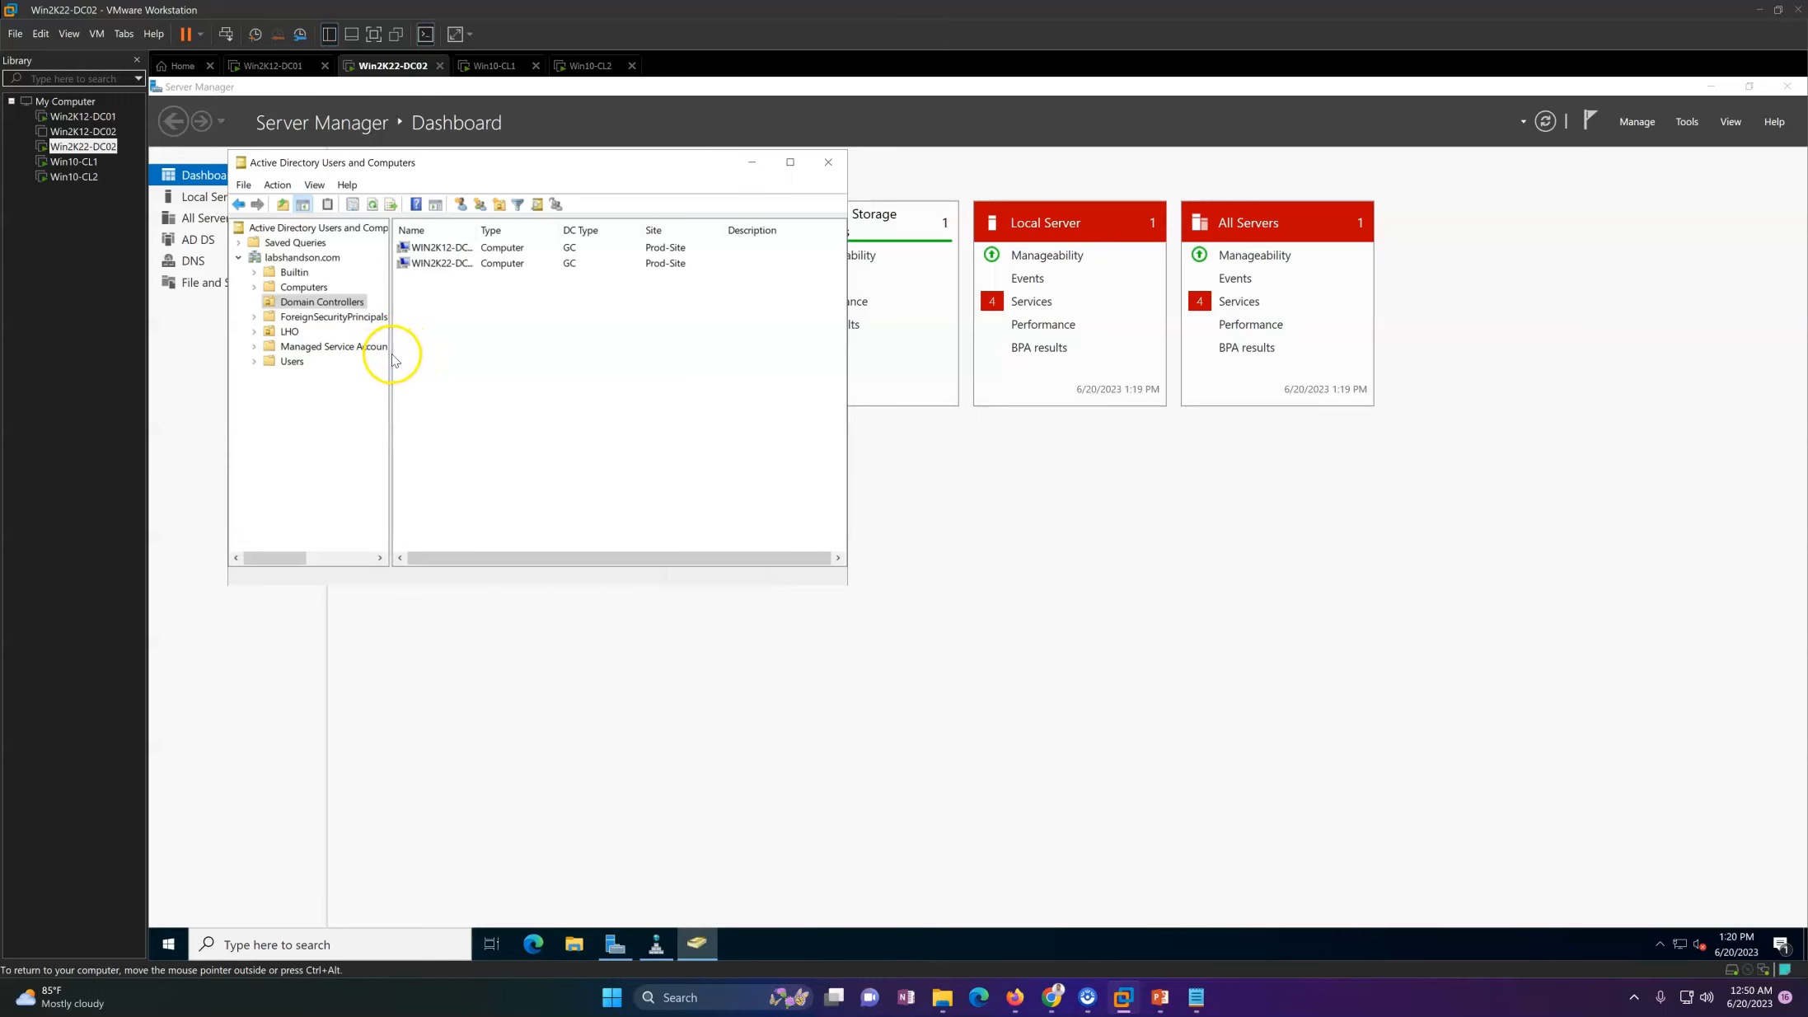
pyautogui.moveTo(390, 353); pyautogui.dragTo(434, 351)
pyautogui.doubleClick(520, 232)
# Step: Check which directory servers are offered when changing the domain controller, and cancel without switching
pyautogui.rightClick(377, 228)
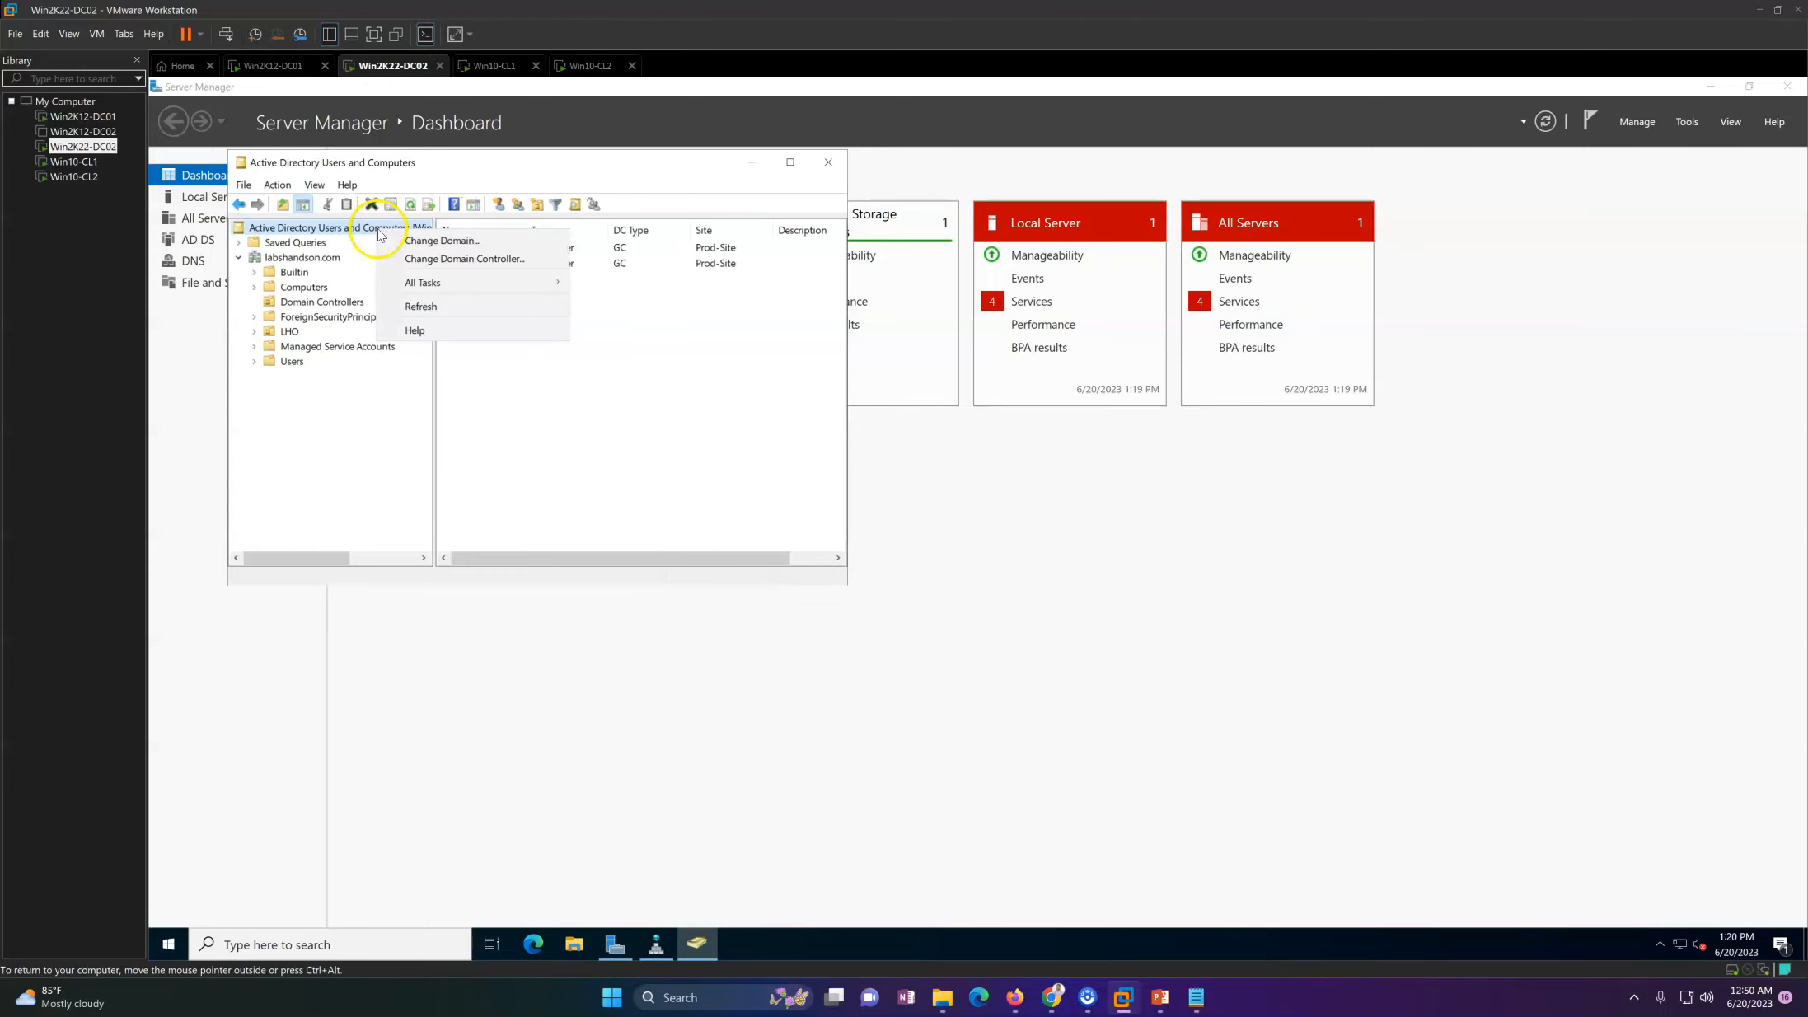
pyautogui.click(428, 259)
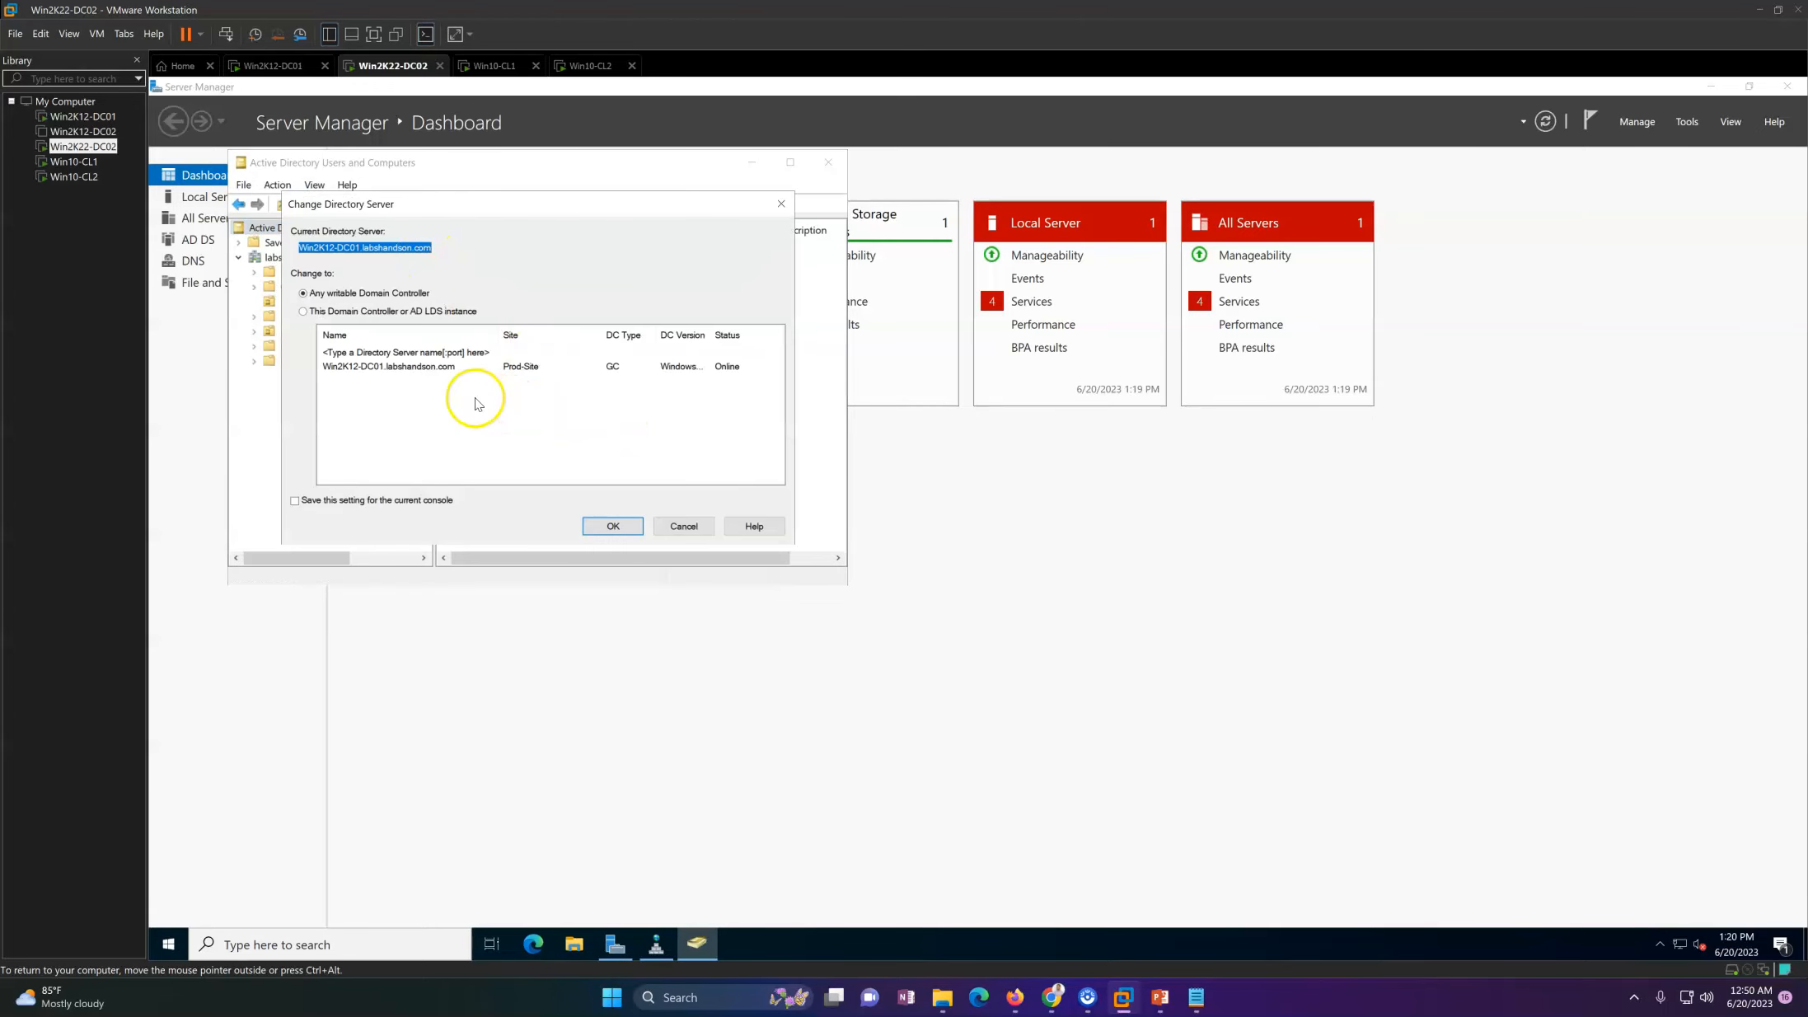
pyautogui.click(435, 368)
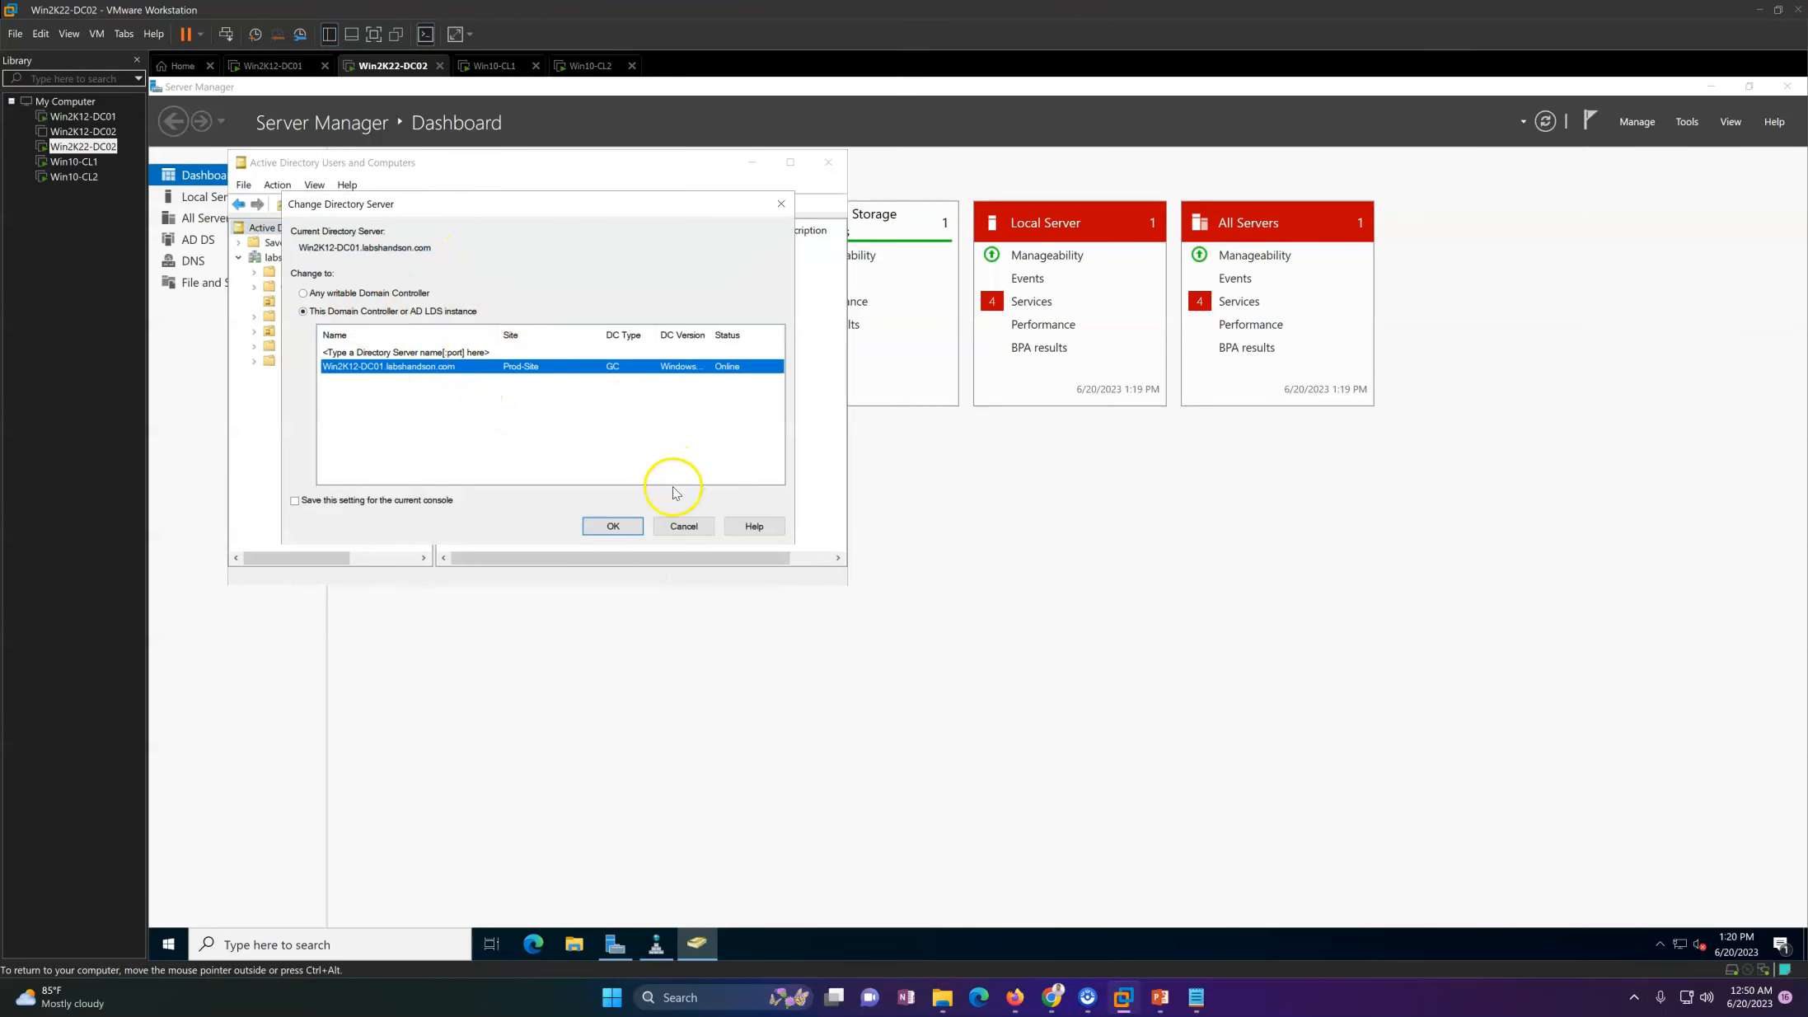
pyautogui.click(685, 527)
pyautogui.moveTo(567, 170); pyautogui.dragTo(698, 181)
# Step: Switch to the Win2K12-DC01 machine and refresh the Computers and Domain Controllers containers in Active Directory Users and Computers
pyautogui.click(293, 65)
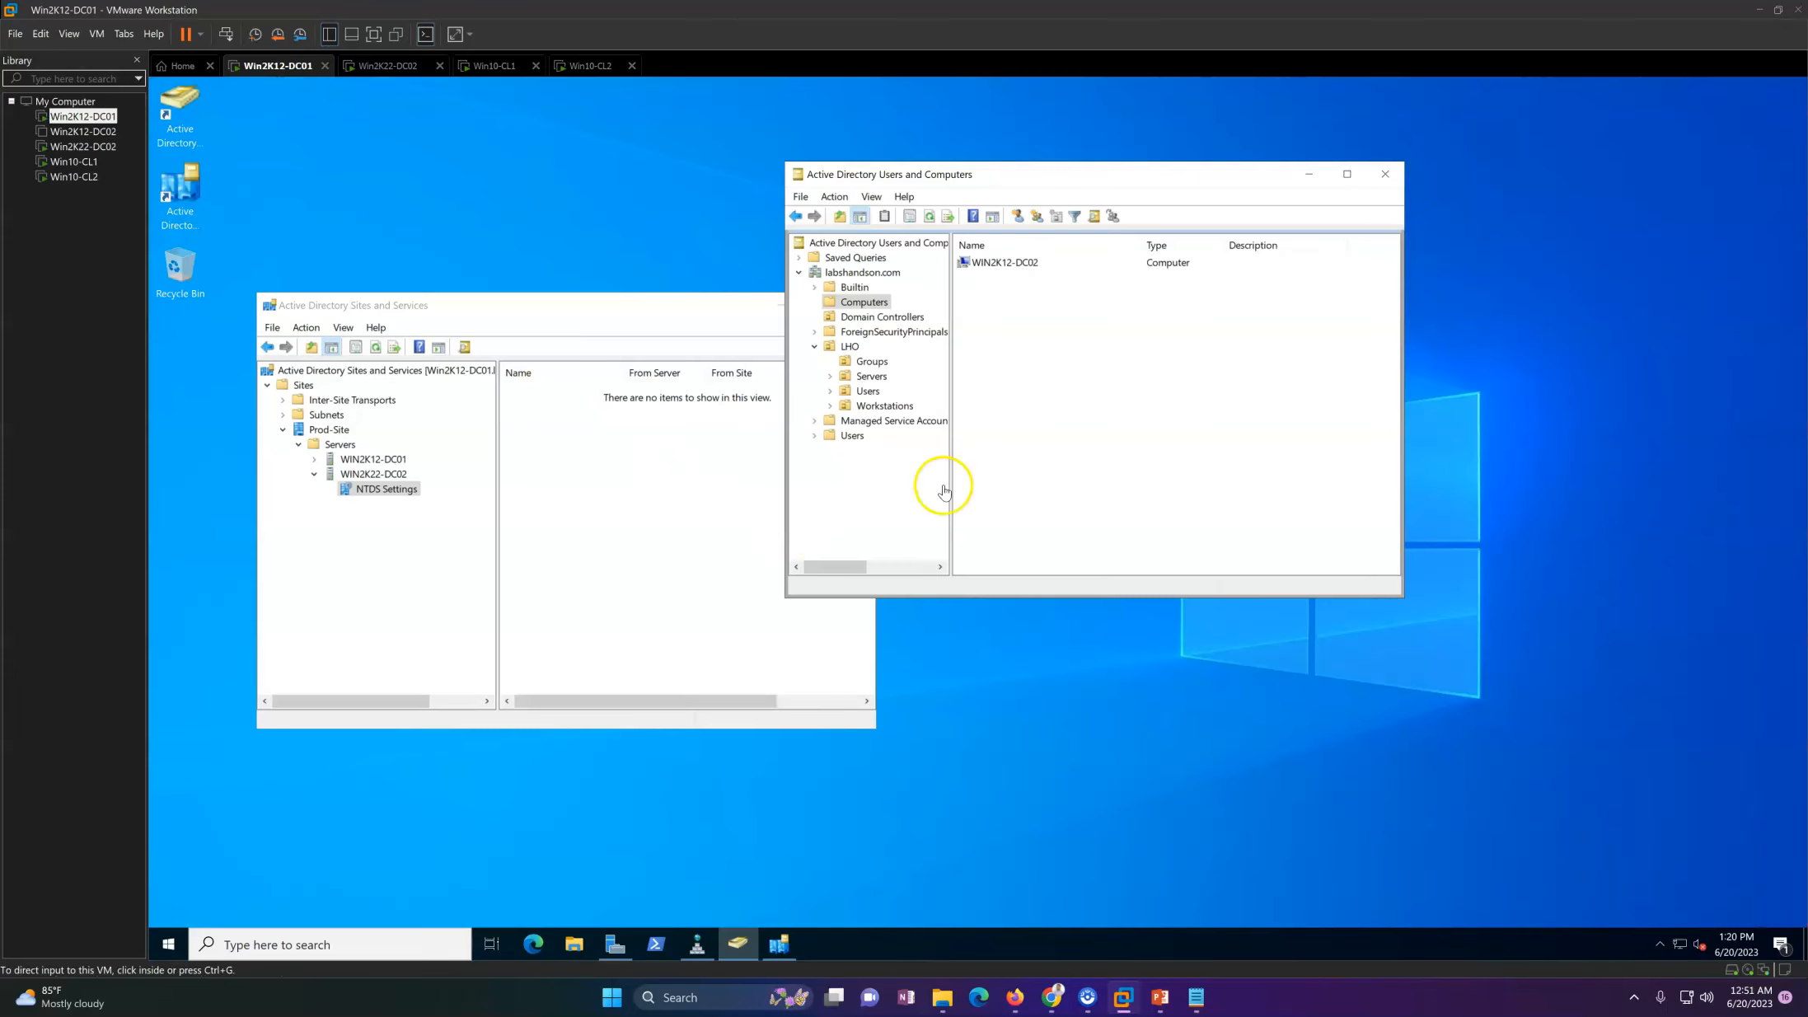
pyautogui.rightClick(1050, 389)
pyautogui.click(1088, 475)
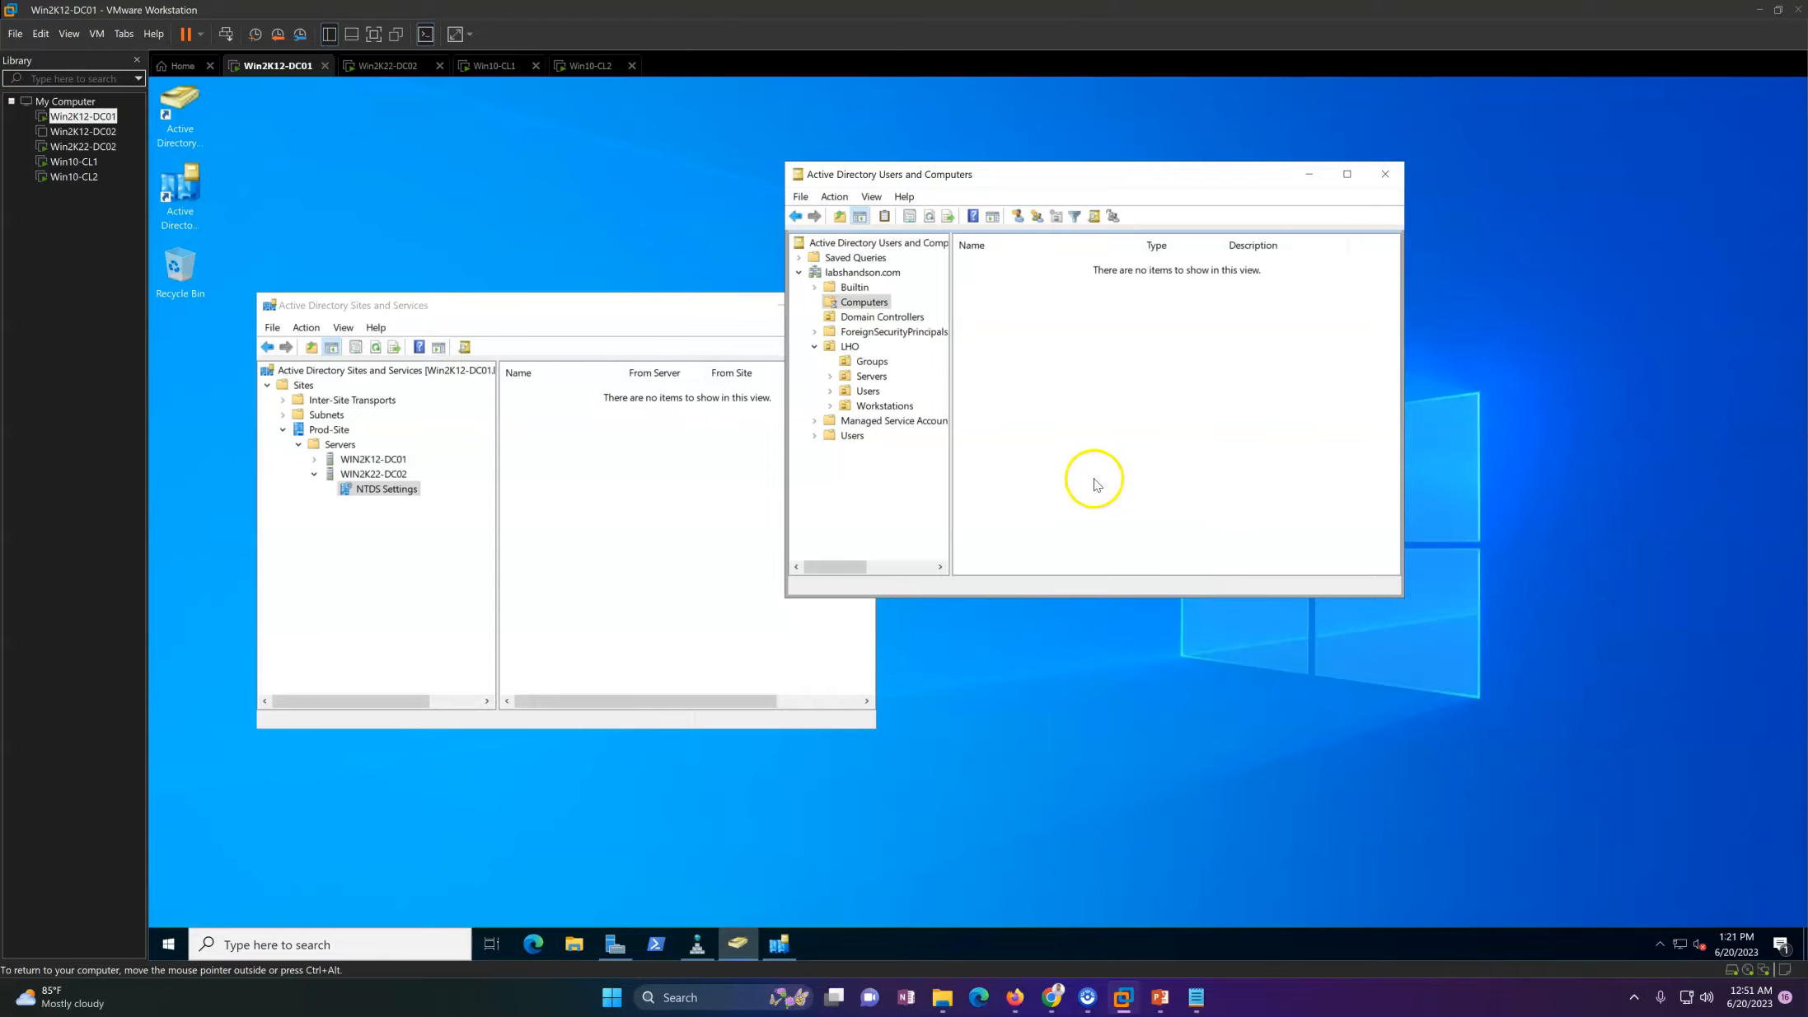
pyautogui.click(880, 321)
pyautogui.rightClick(1042, 378)
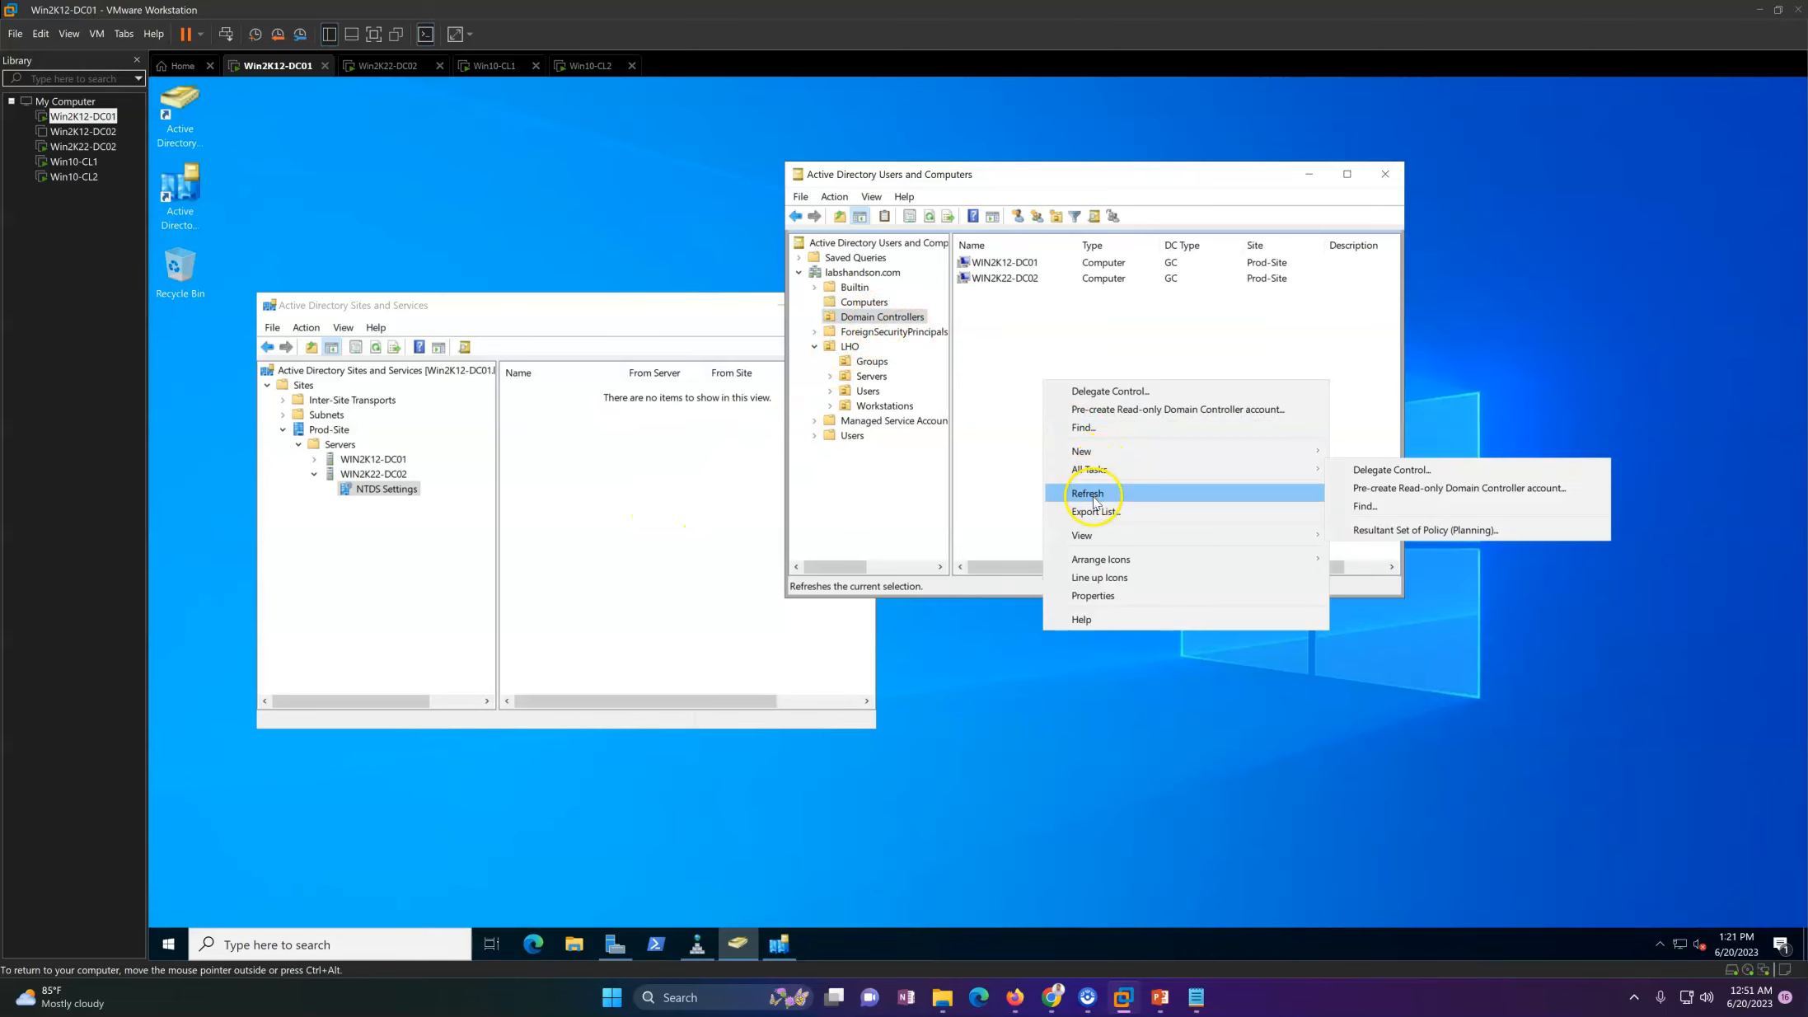
pyautogui.click(1088, 493)
# Step: Review the general properties of the WIN2K22-DC02 domain controller and close them
pyautogui.doubleClick(1022, 280)
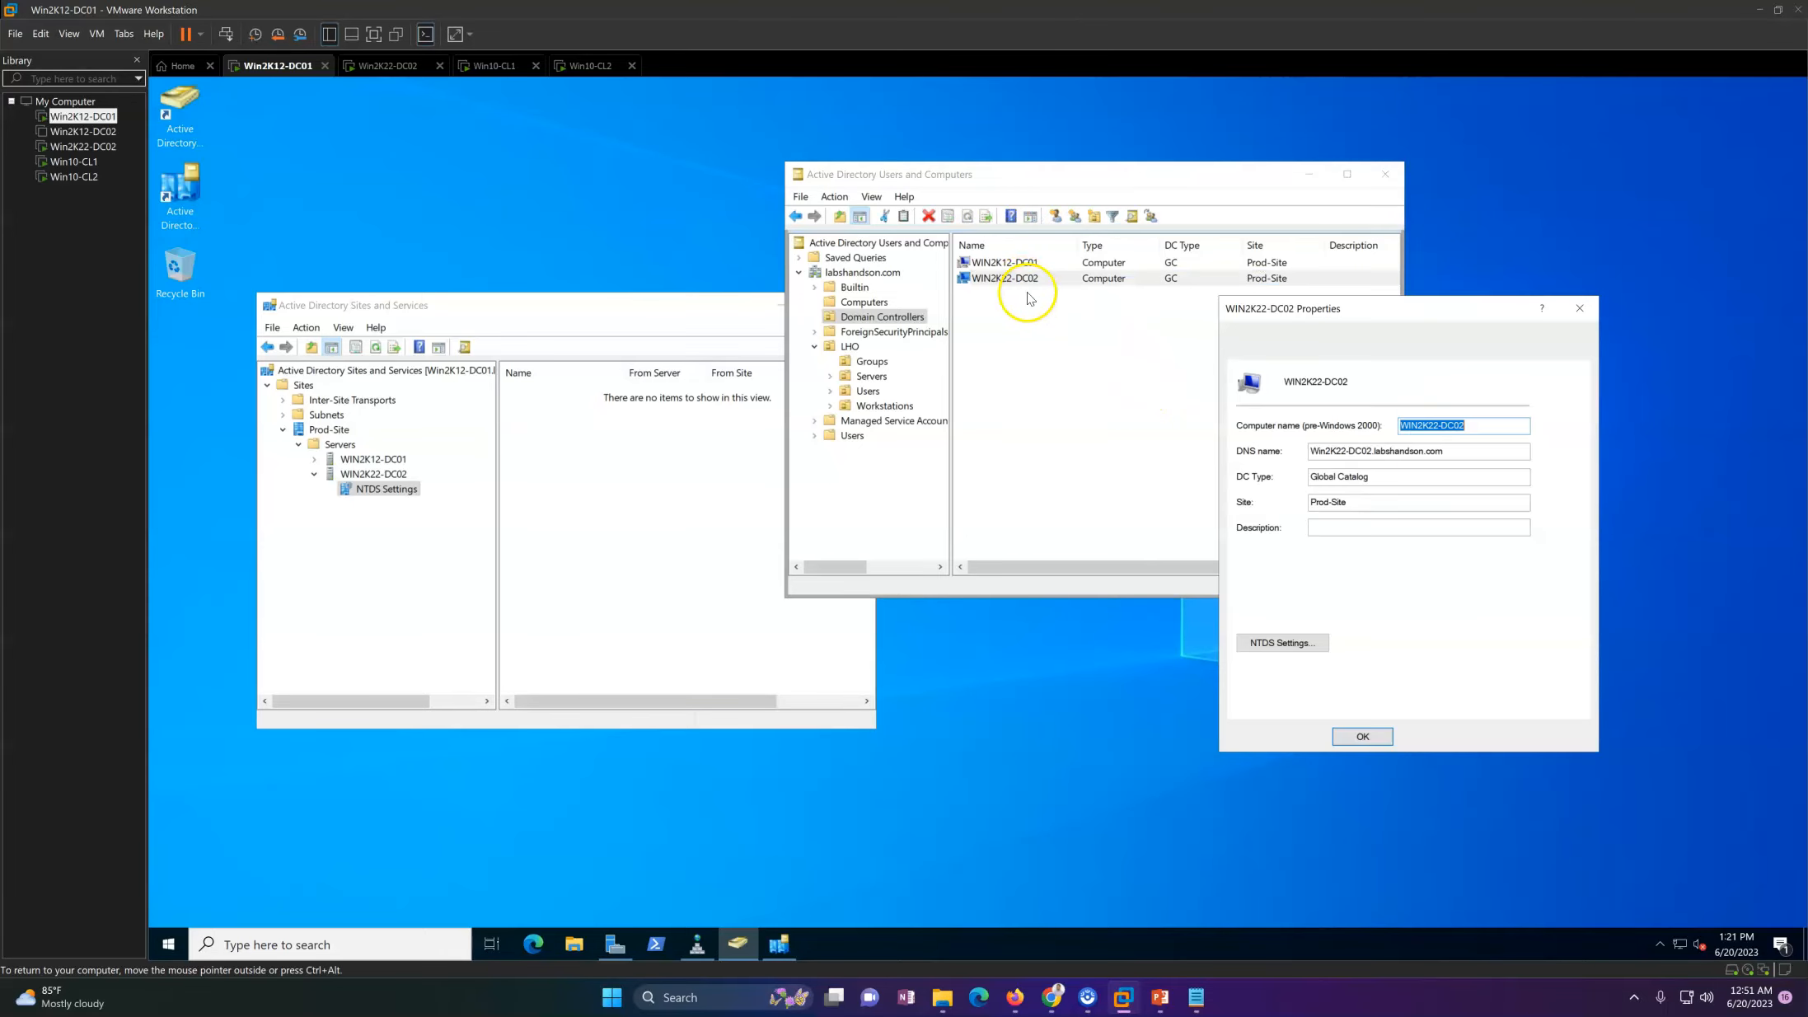
pyautogui.moveTo(1348, 319); pyautogui.dragTo(1009, 429)
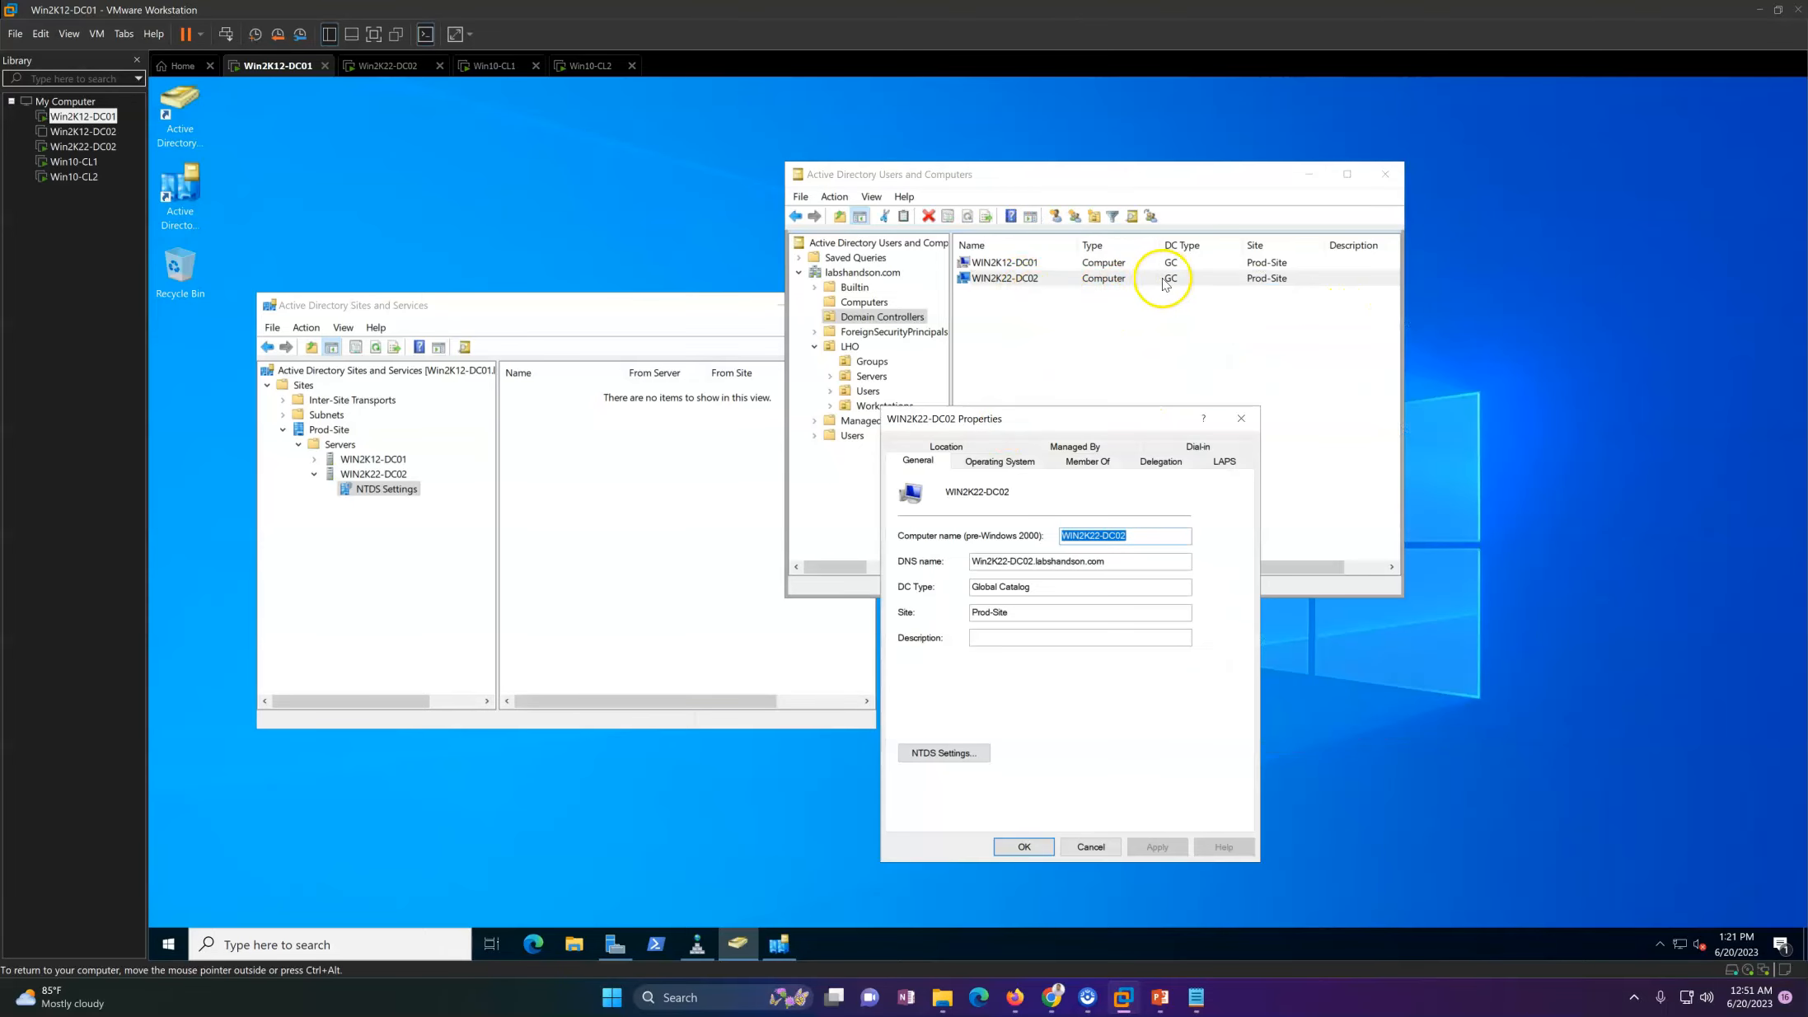
pyautogui.click(1238, 418)
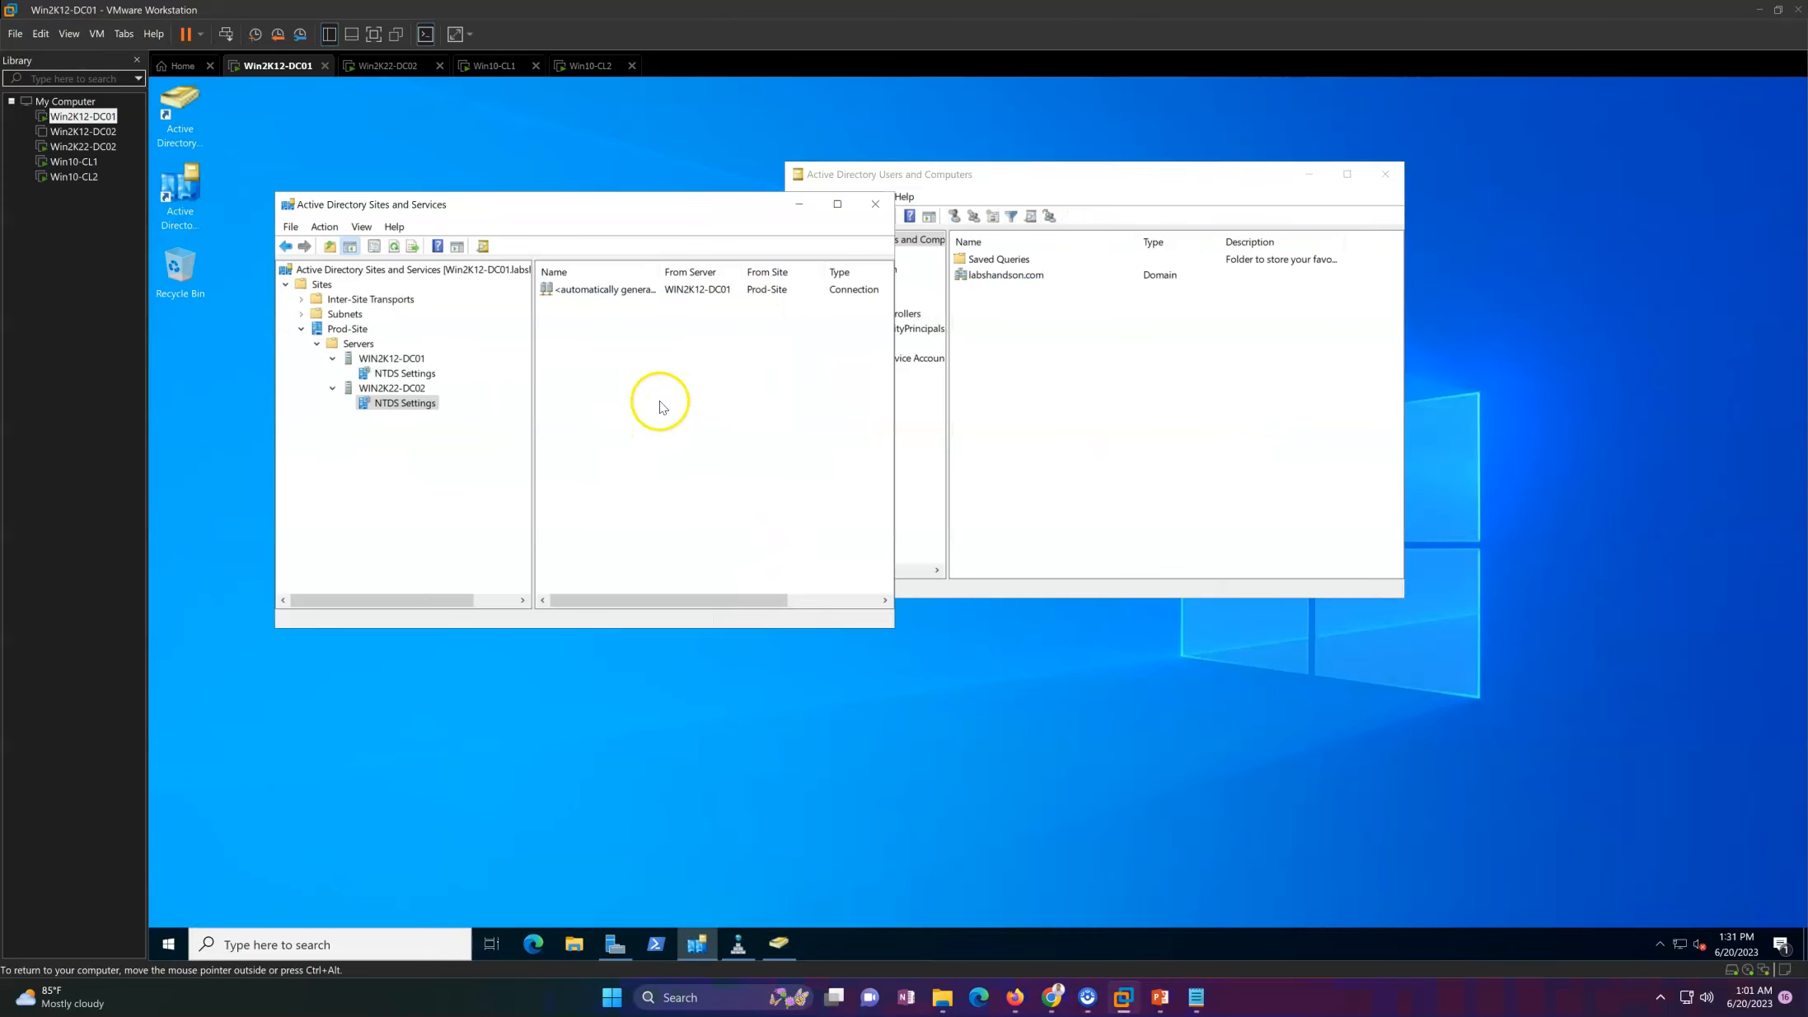
# Step: Refresh the replication connections in WIN2K22-DC02's NTDS Settings, widen the name column, and view WIN2K12-DC01's connections
pyautogui.rightClick(658, 401)
pyautogui.click(708, 534)
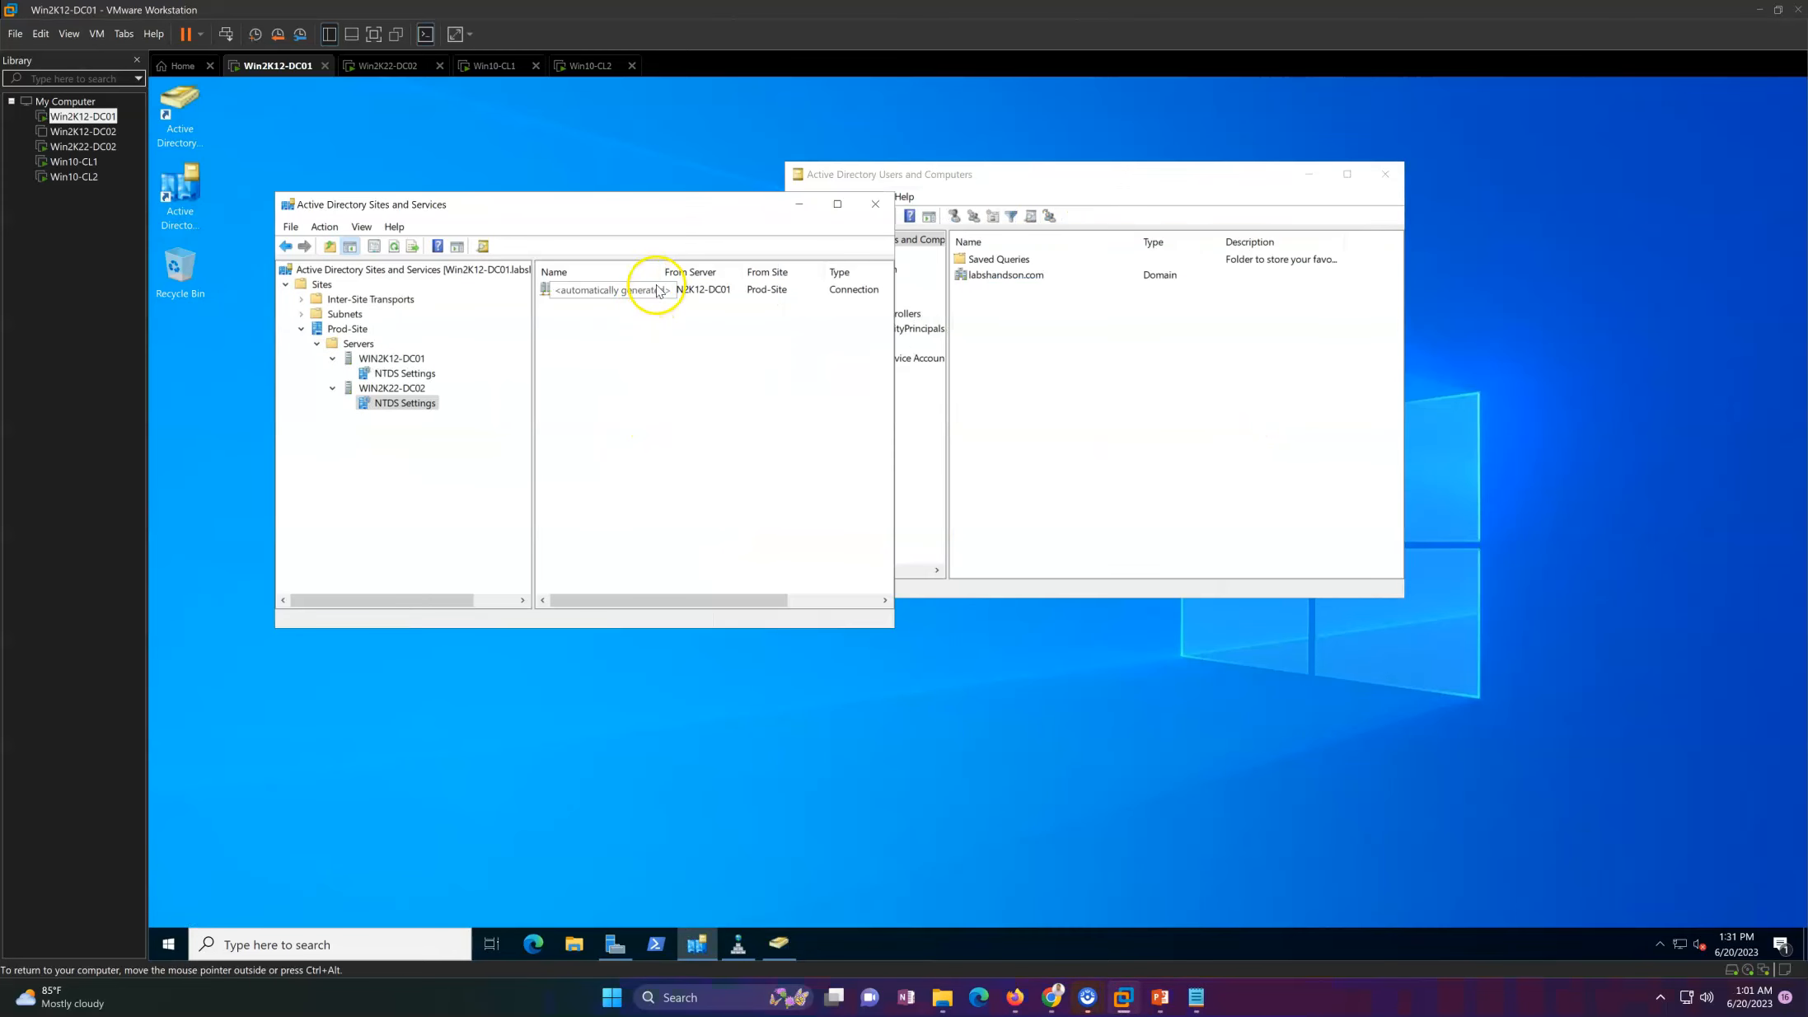
pyautogui.doubleClick(656, 274)
pyautogui.click(402, 373)
# Step: Check that both domain controllers are offered as directory servers for labshandson.com in Active Directory Users and Computers, cancelling without switching
pyautogui.click(1255, 391)
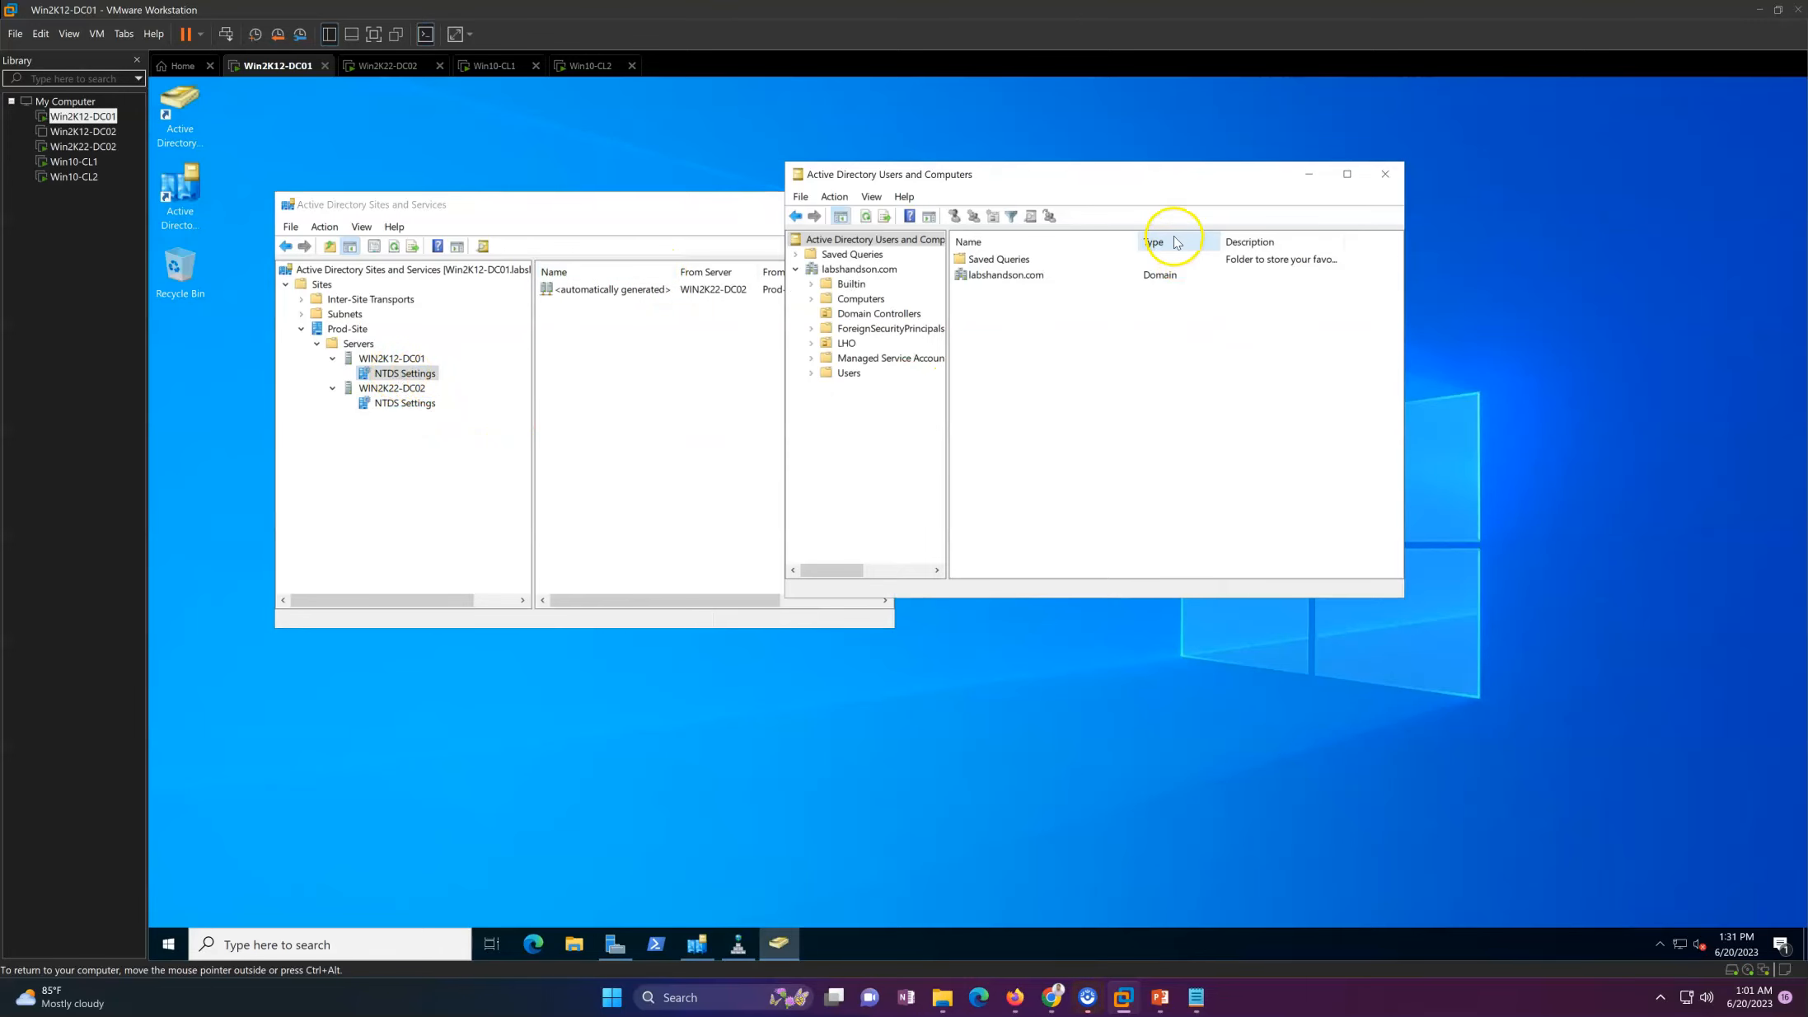
pyautogui.click(859, 269)
pyautogui.moveTo(1044, 182); pyautogui.dragTo(1190, 181)
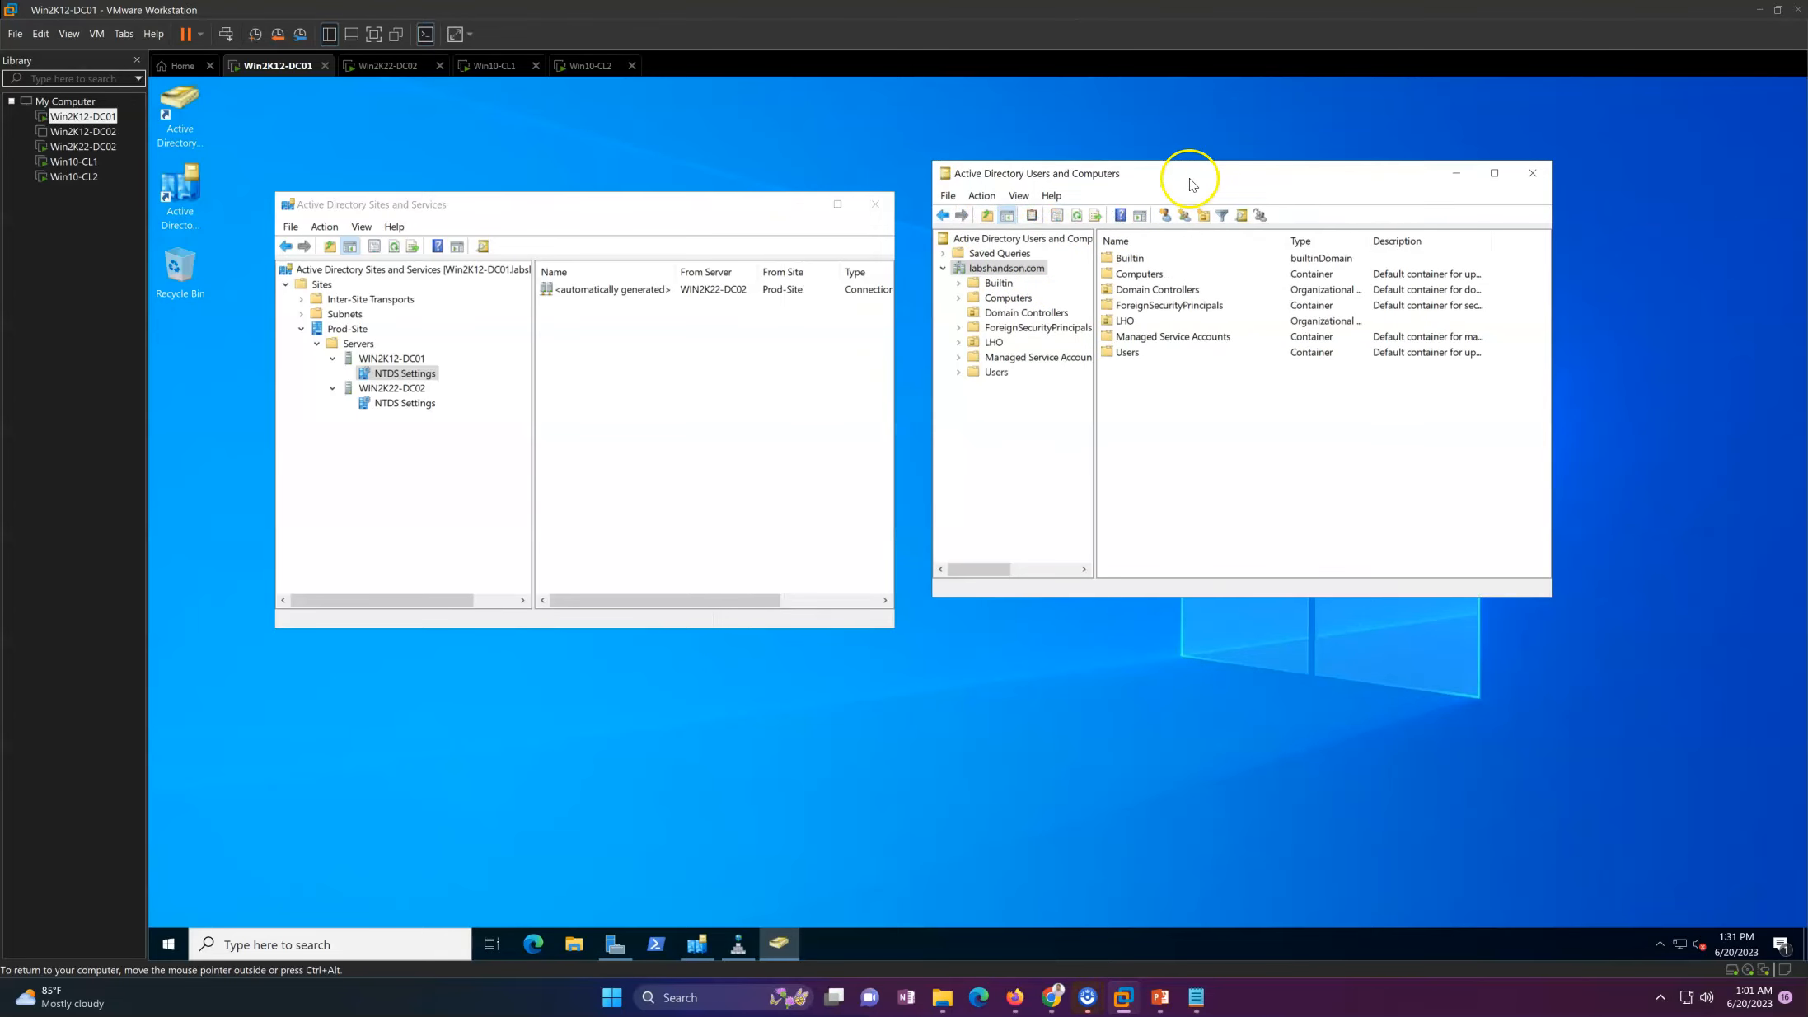
pyautogui.rightClick(1041, 240)
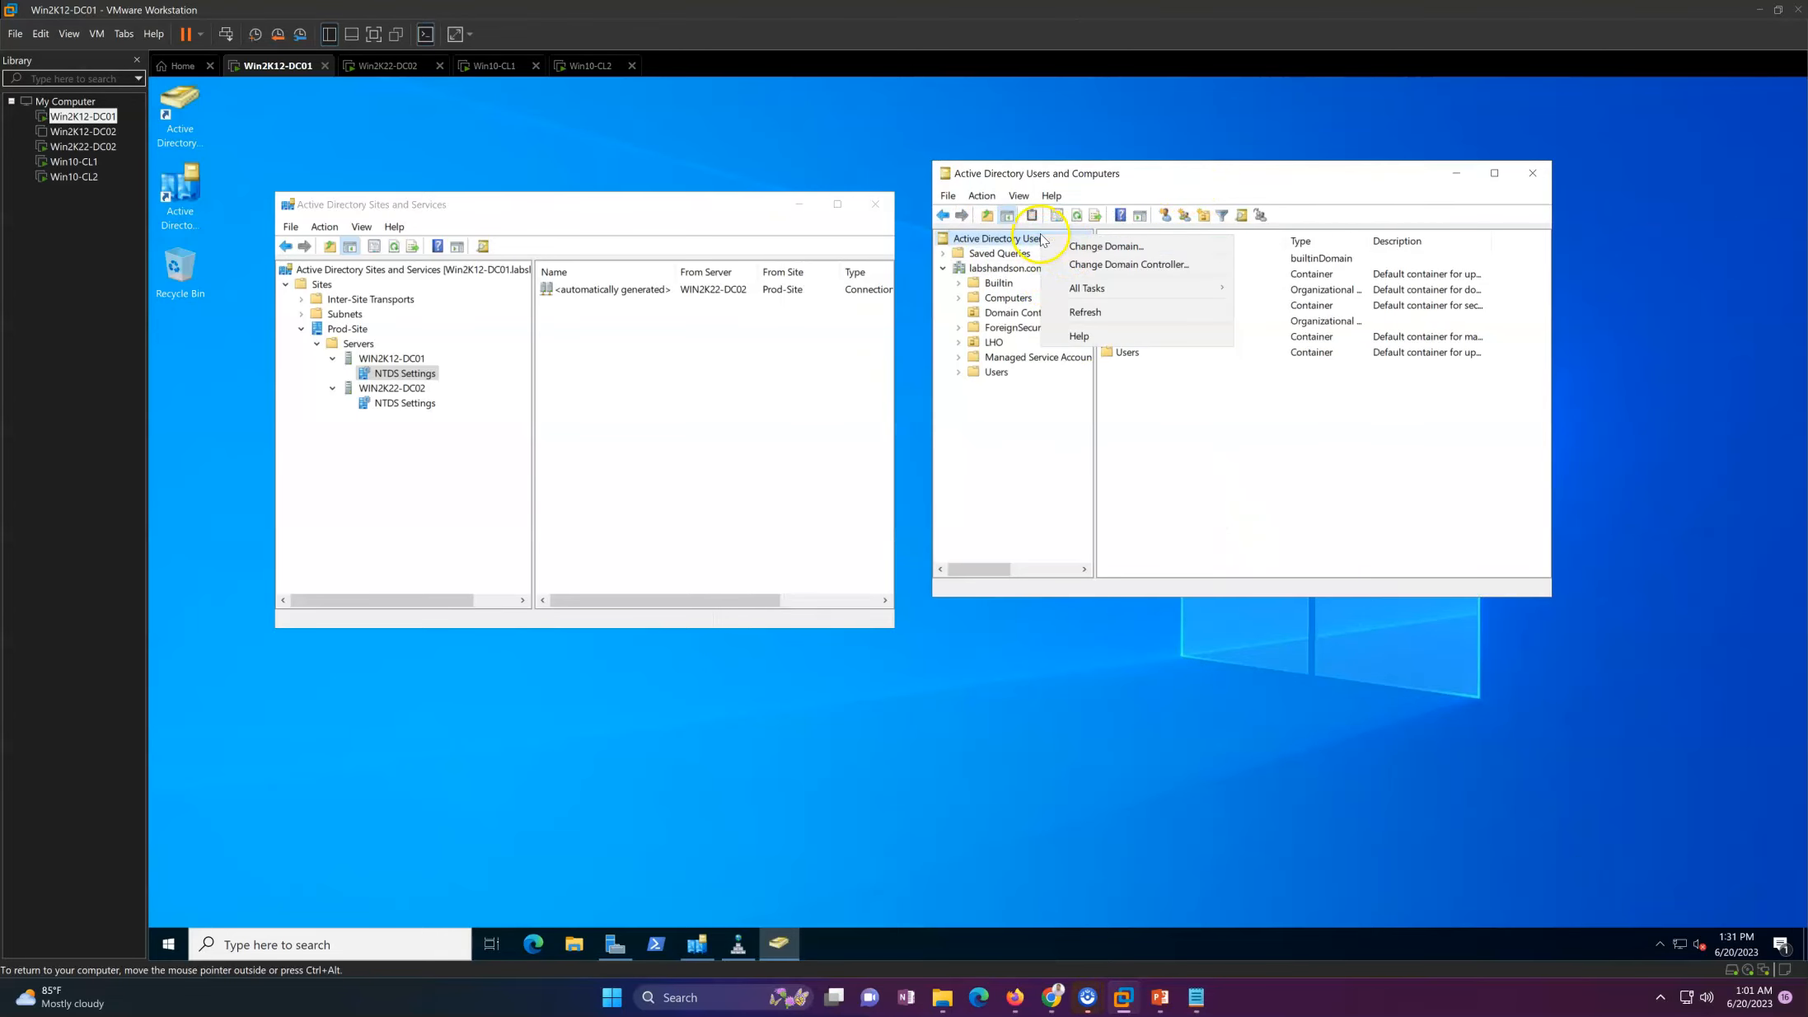
pyautogui.click(1096, 266)
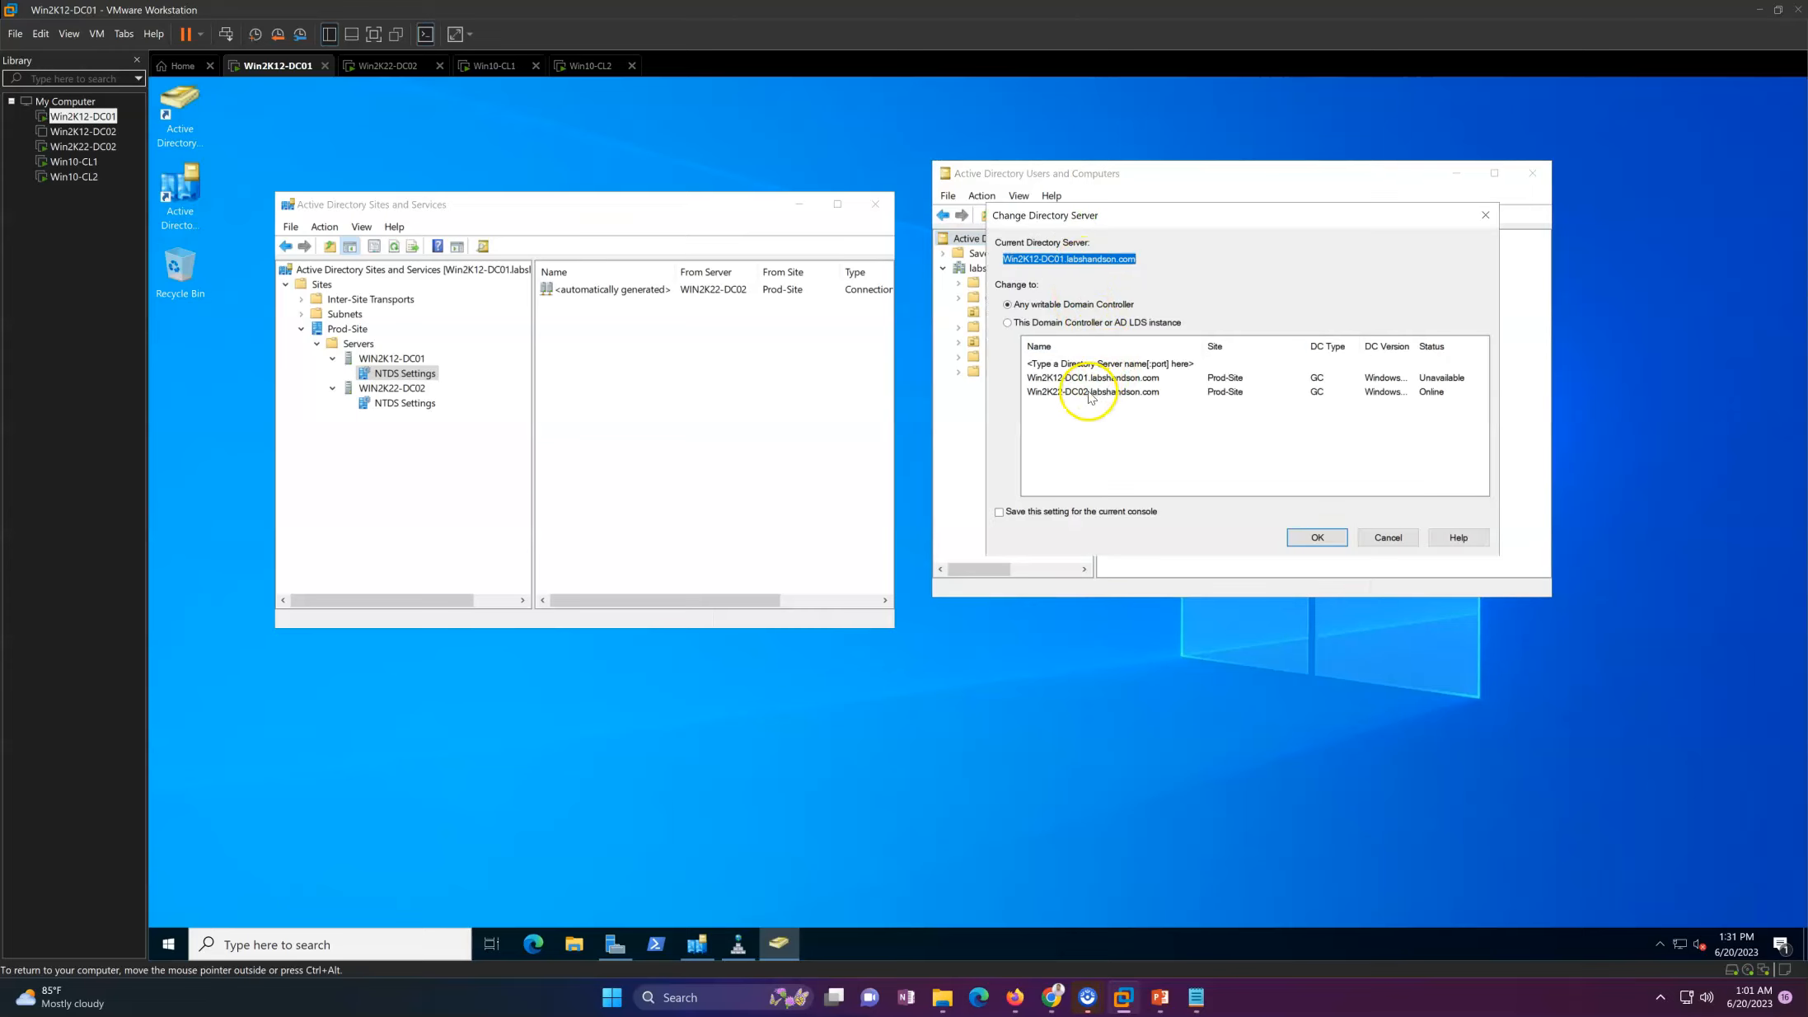
pyautogui.click(1090, 392)
pyautogui.click(1109, 377)
pyautogui.click(1112, 394)
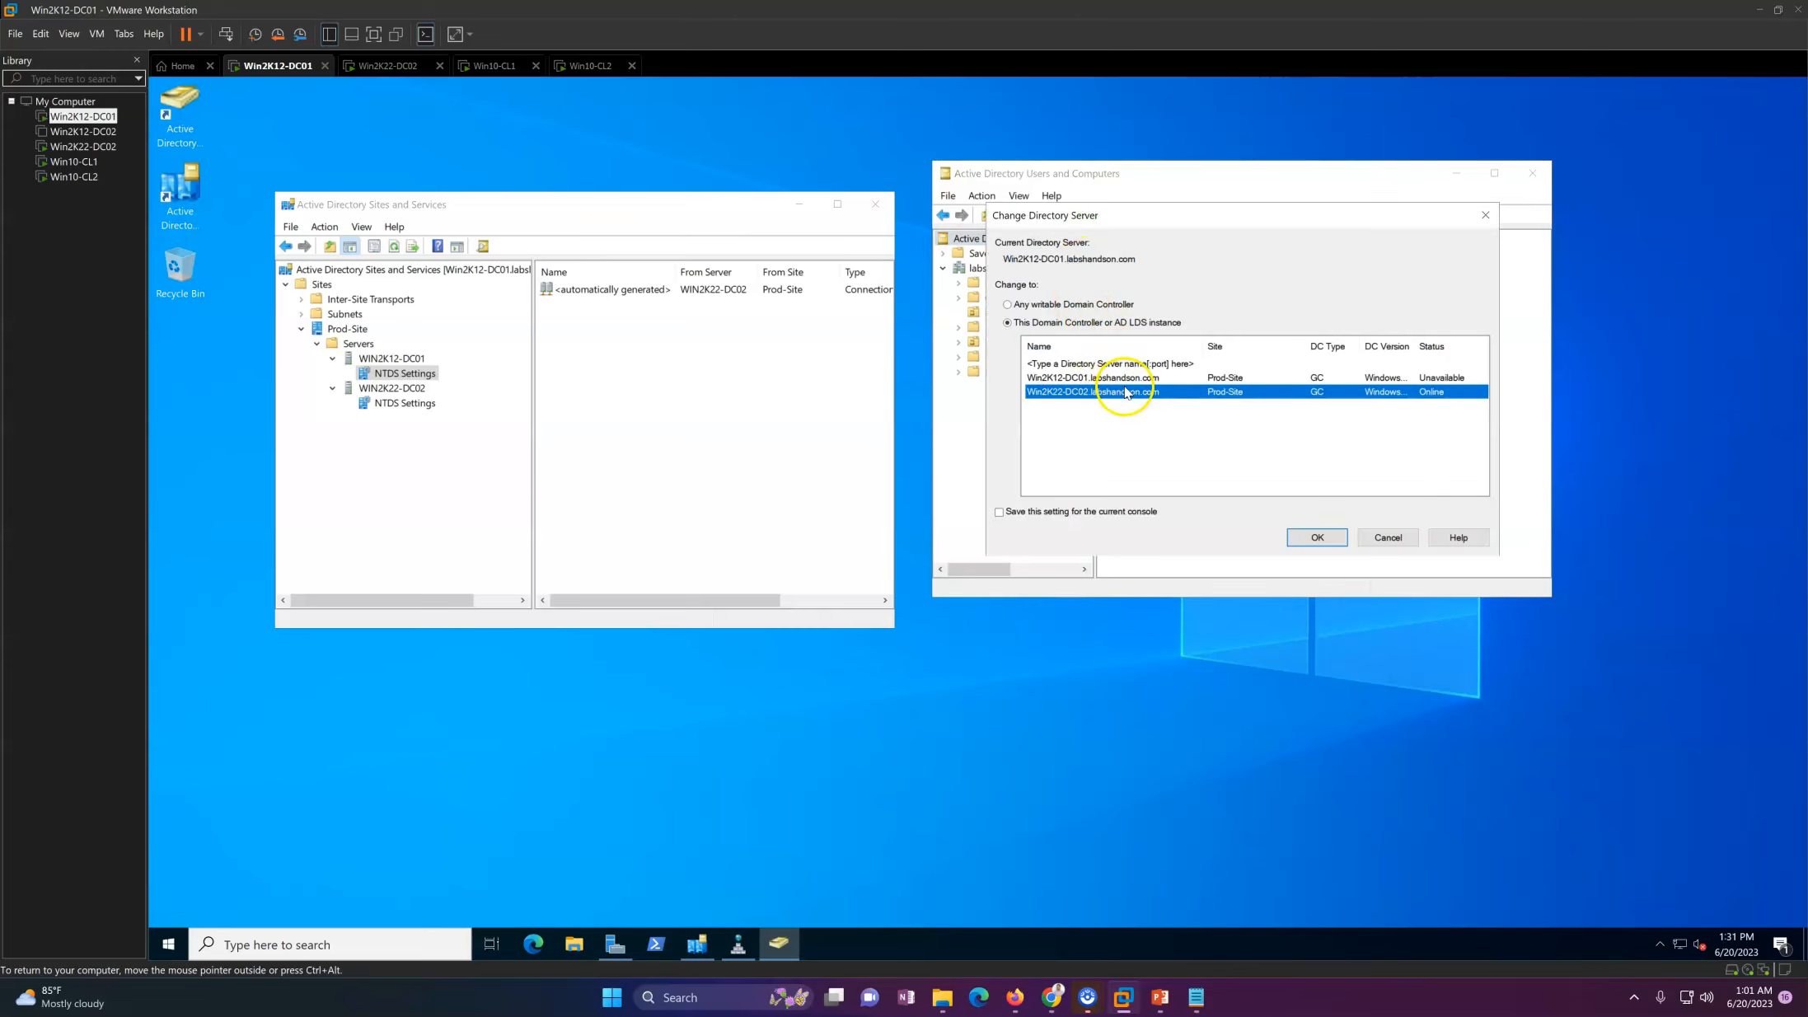
pyautogui.click(1386, 537)
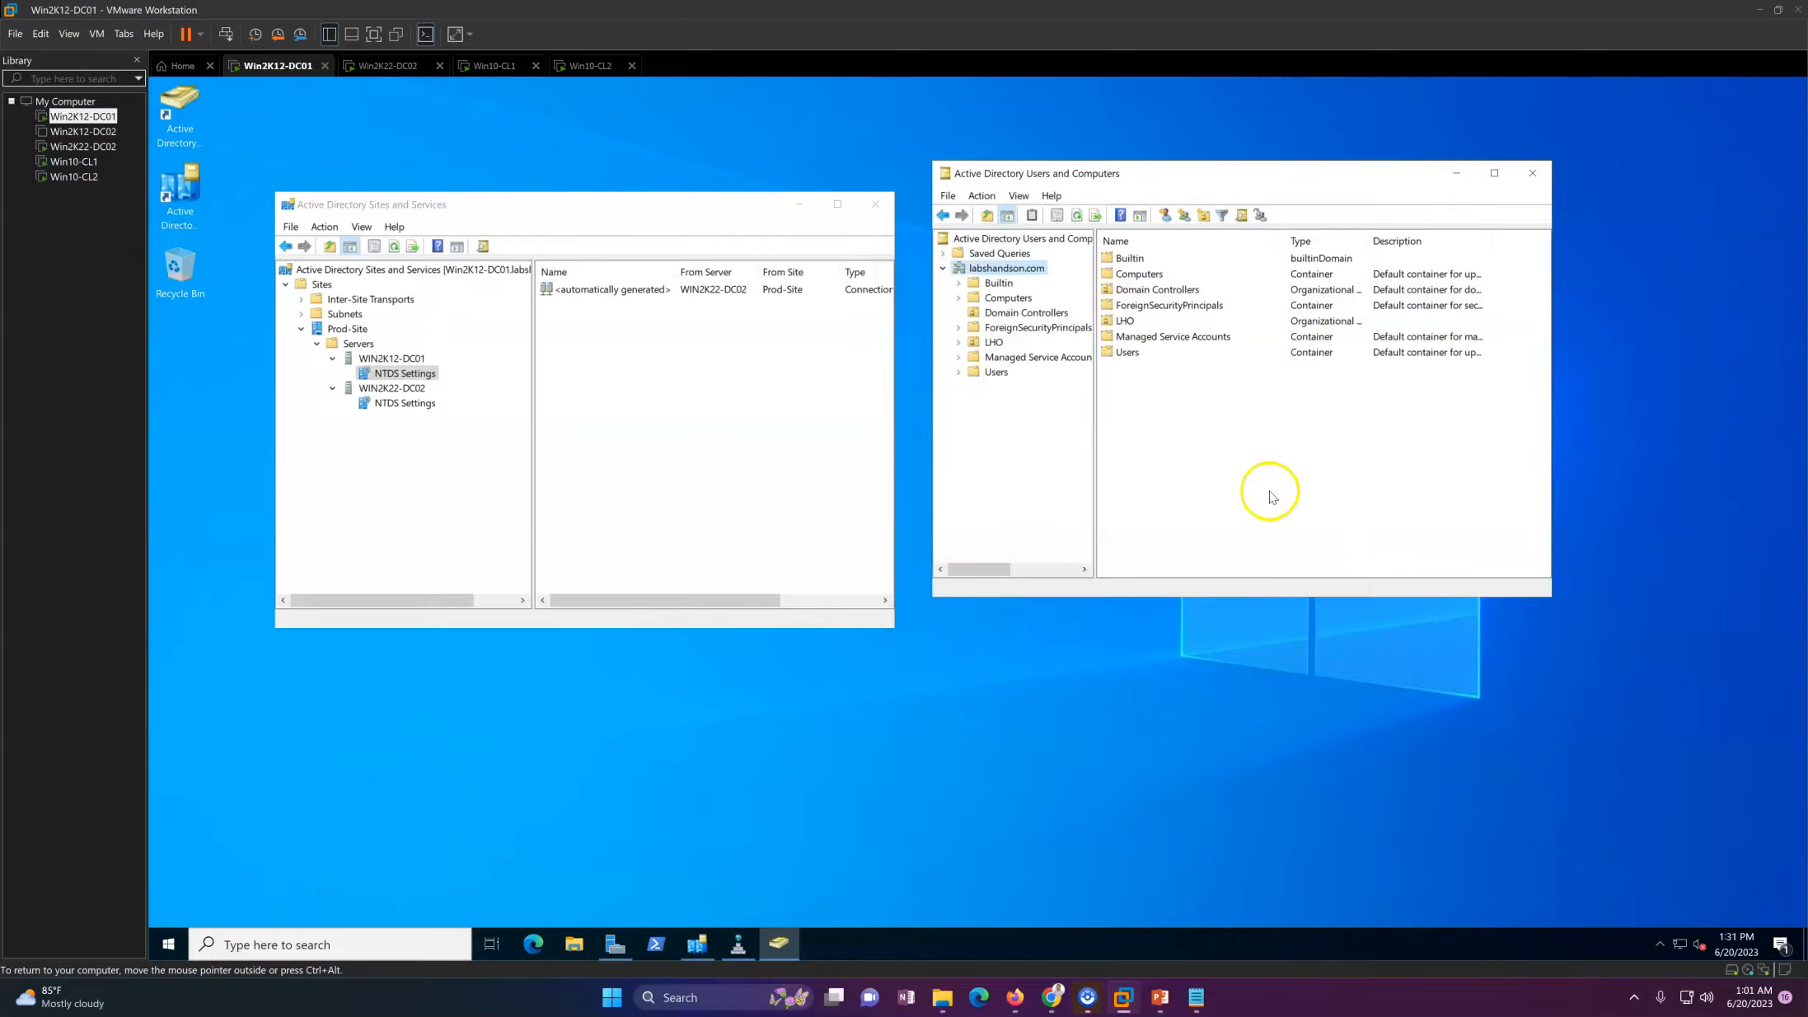
# Step: Switch to the Win2K22-DC02 machine and view its local server properties in Server Manager
pyautogui.click(403, 65)
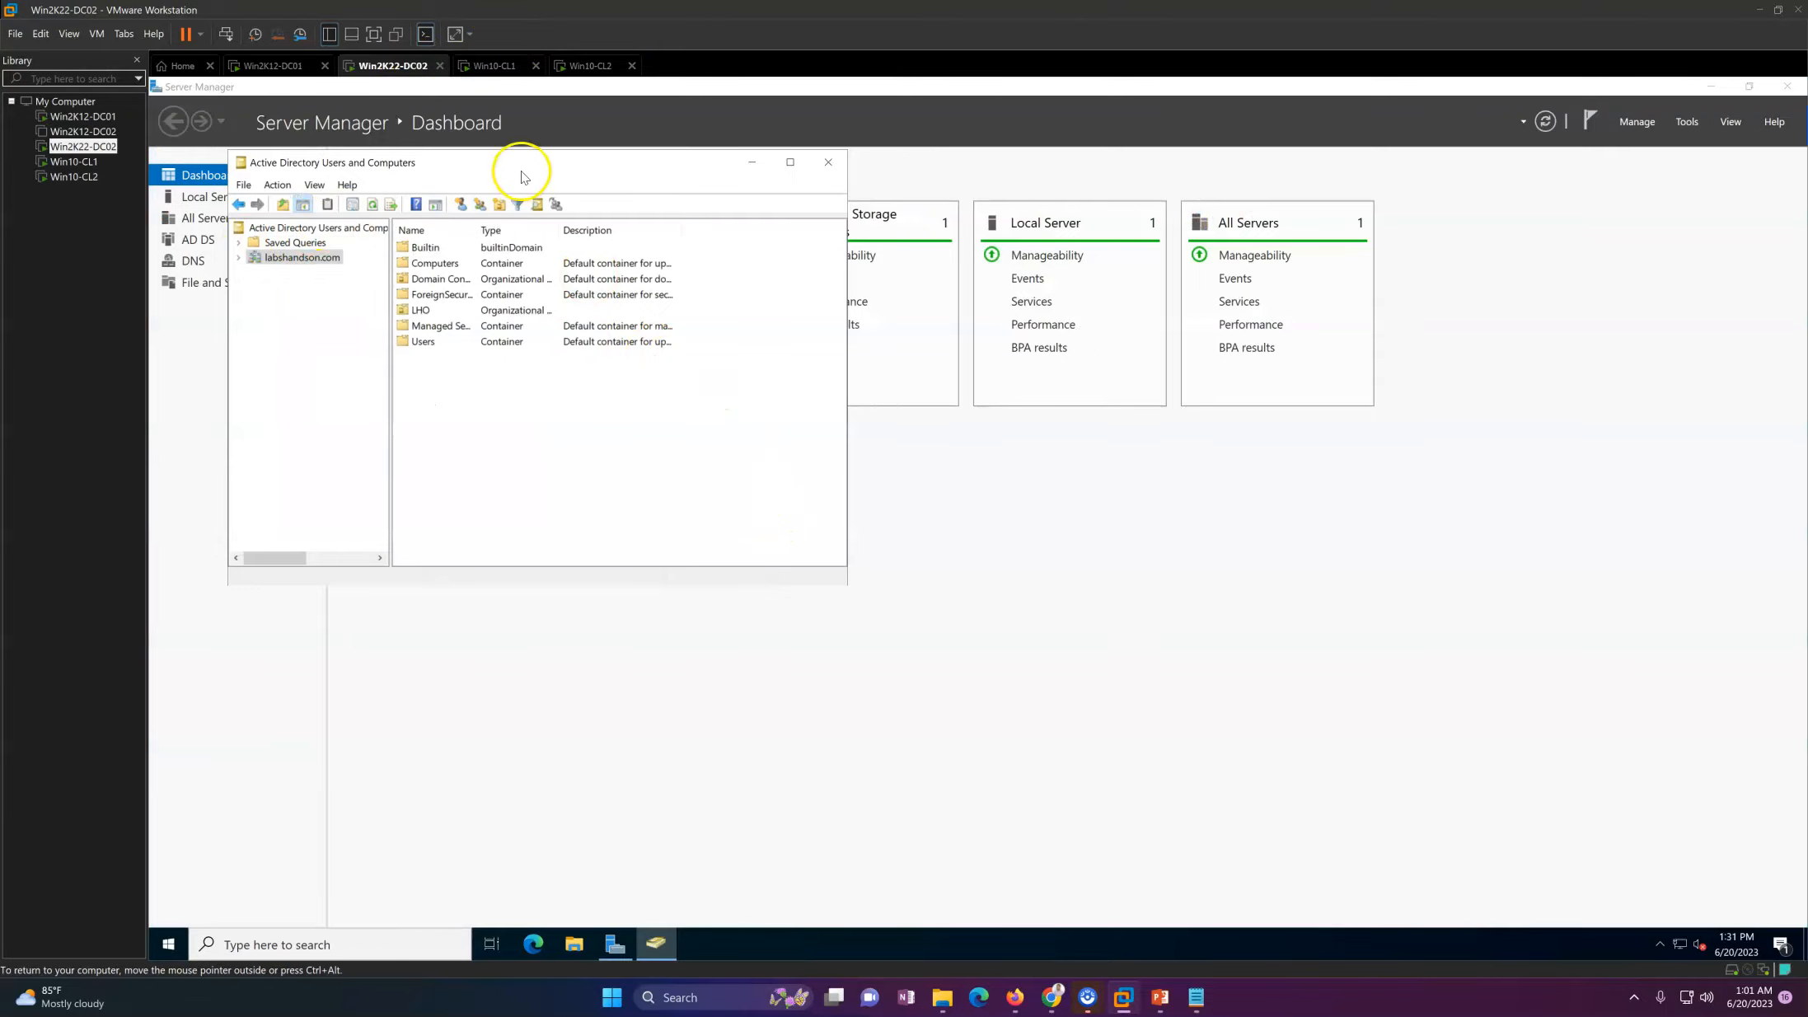
pyautogui.click(228, 197)
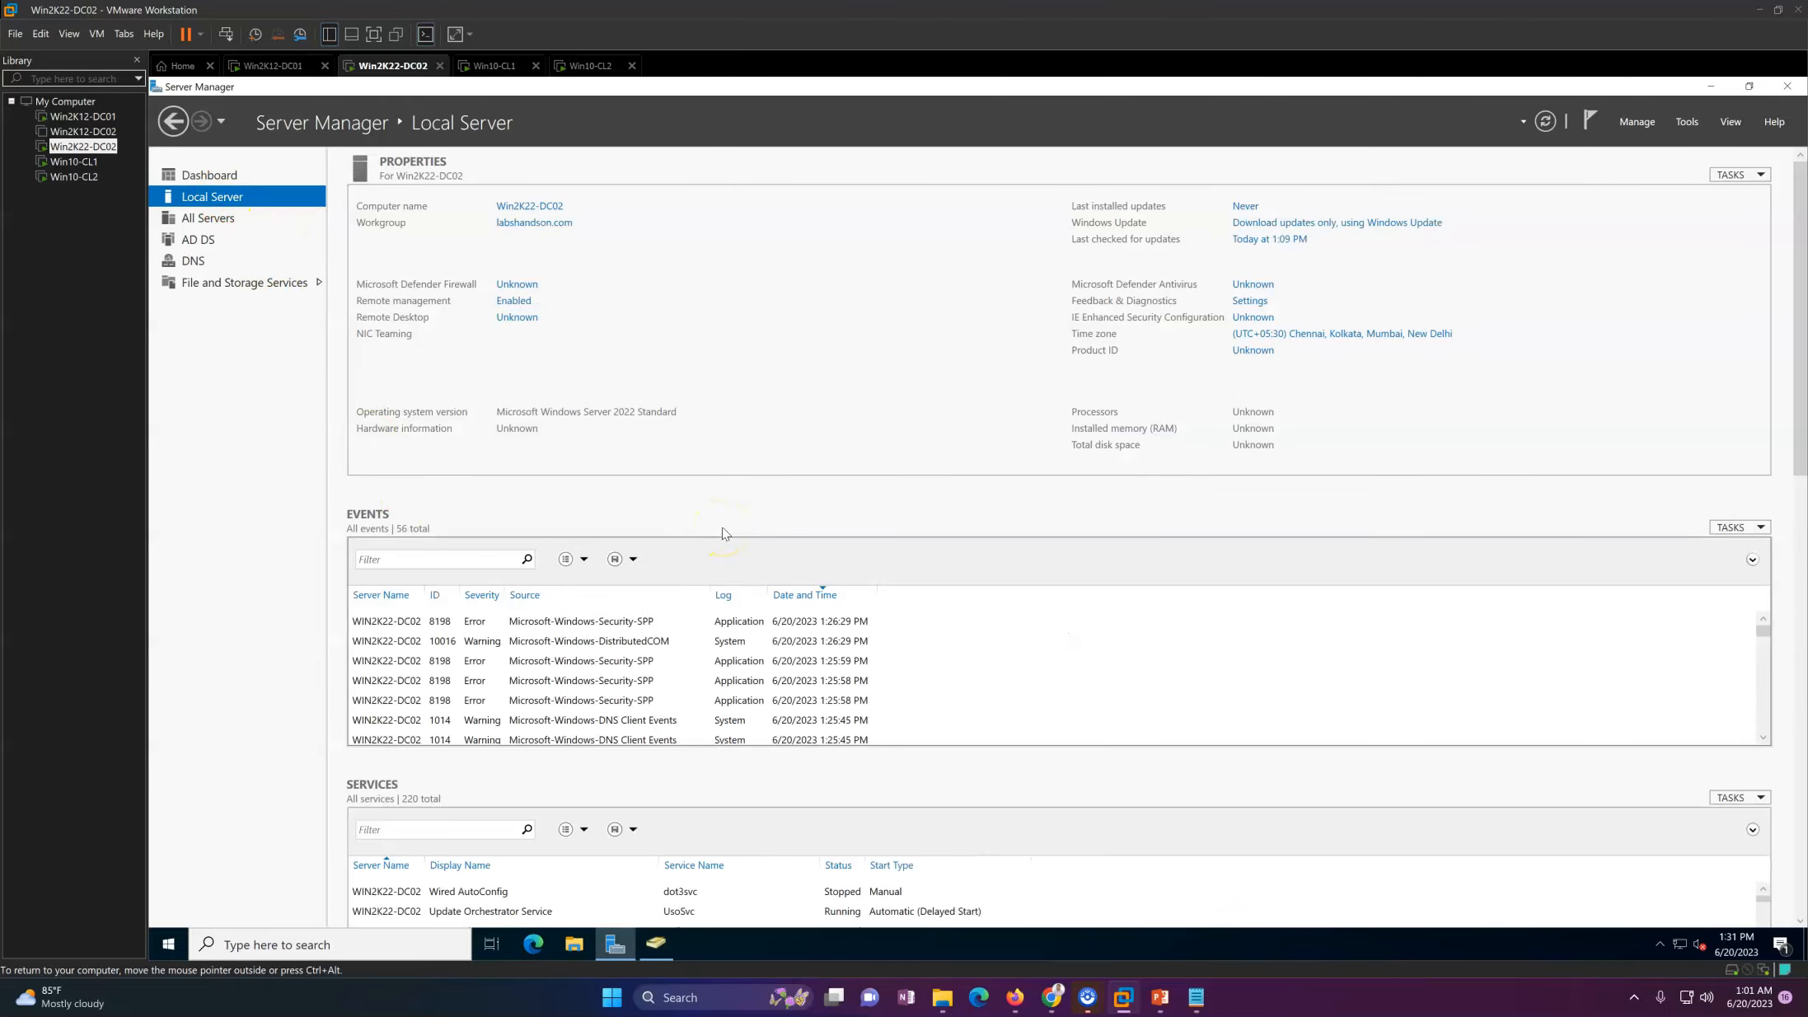
pyautogui.click(1160, 995)
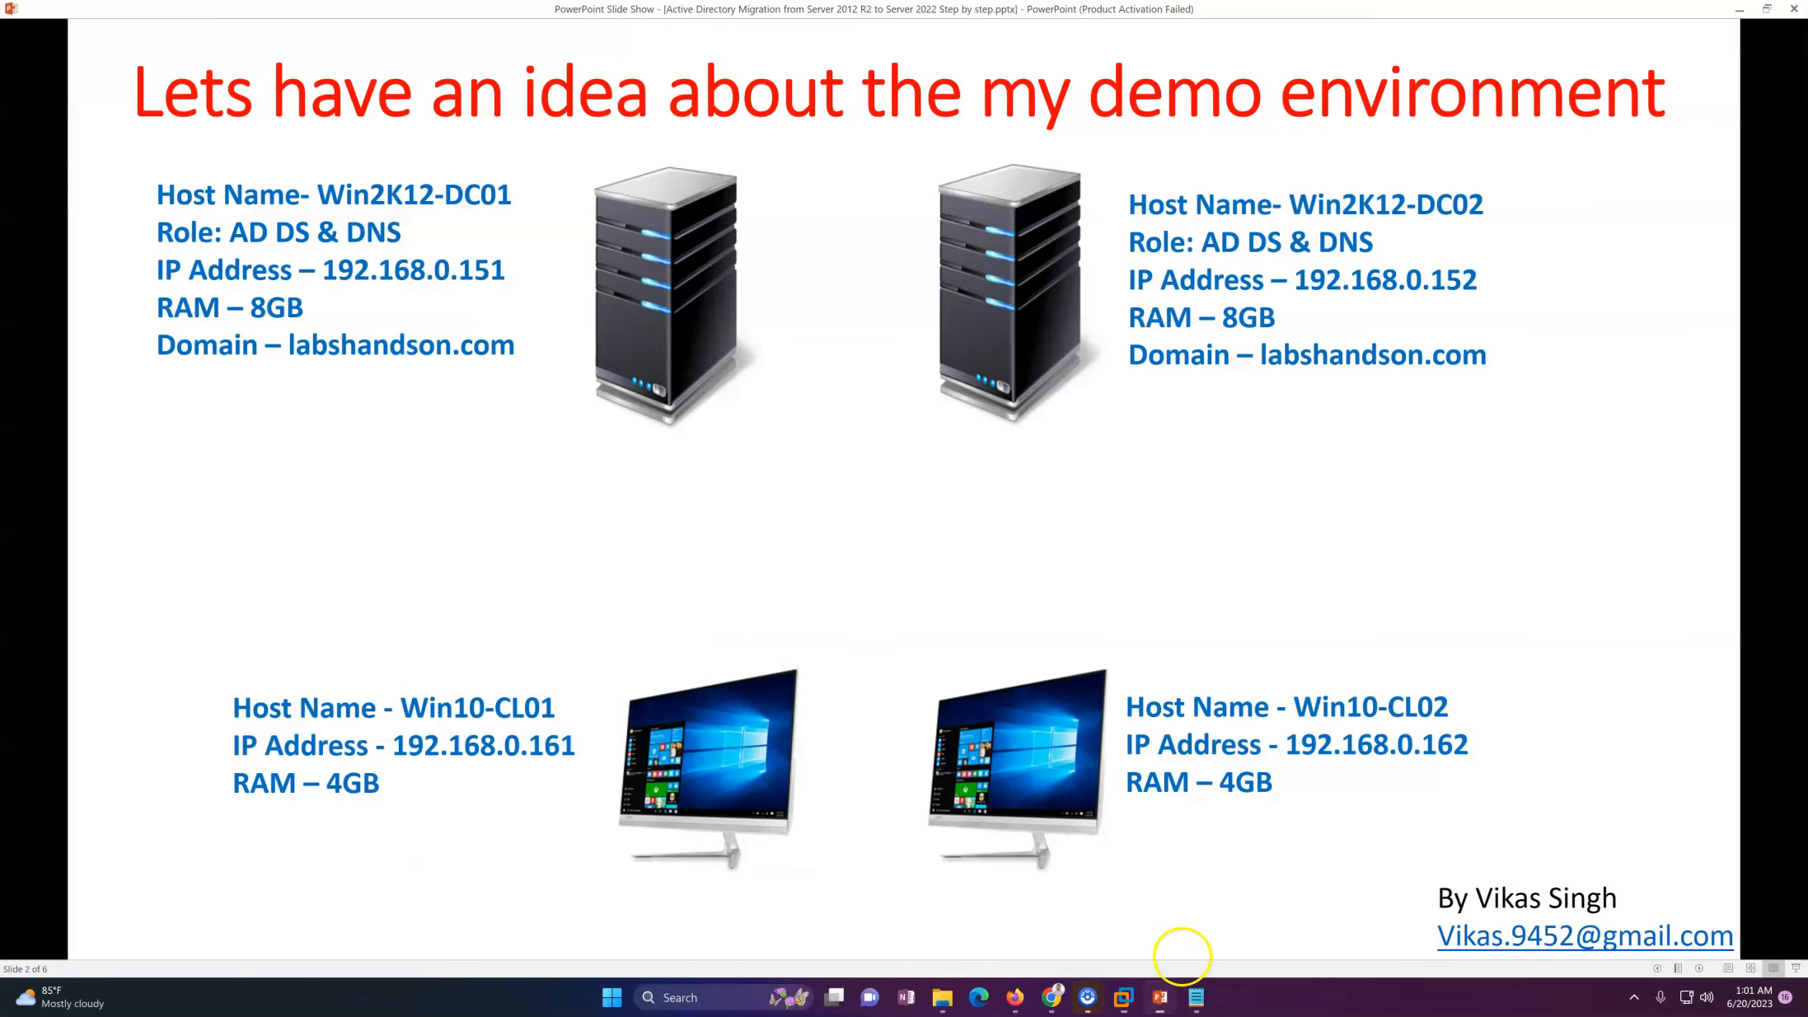
pyautogui.click(1151, 561)
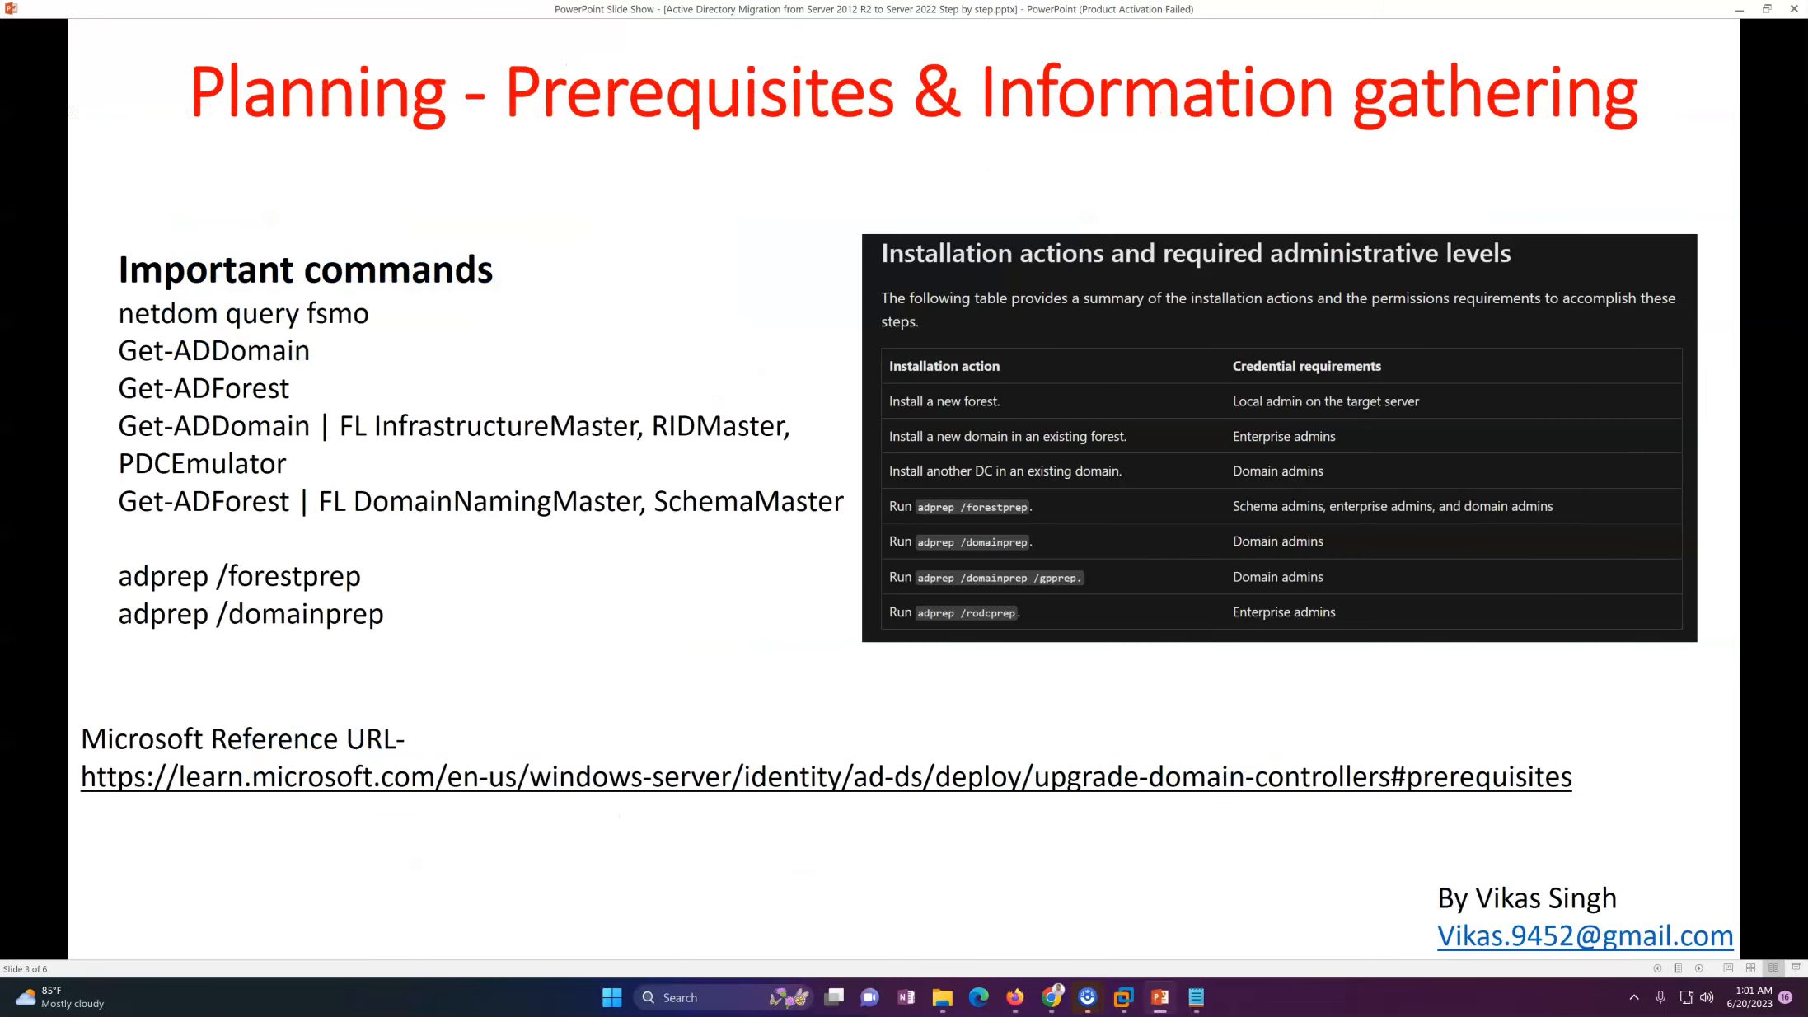
pyautogui.press('Left')
pyautogui.press('Left')
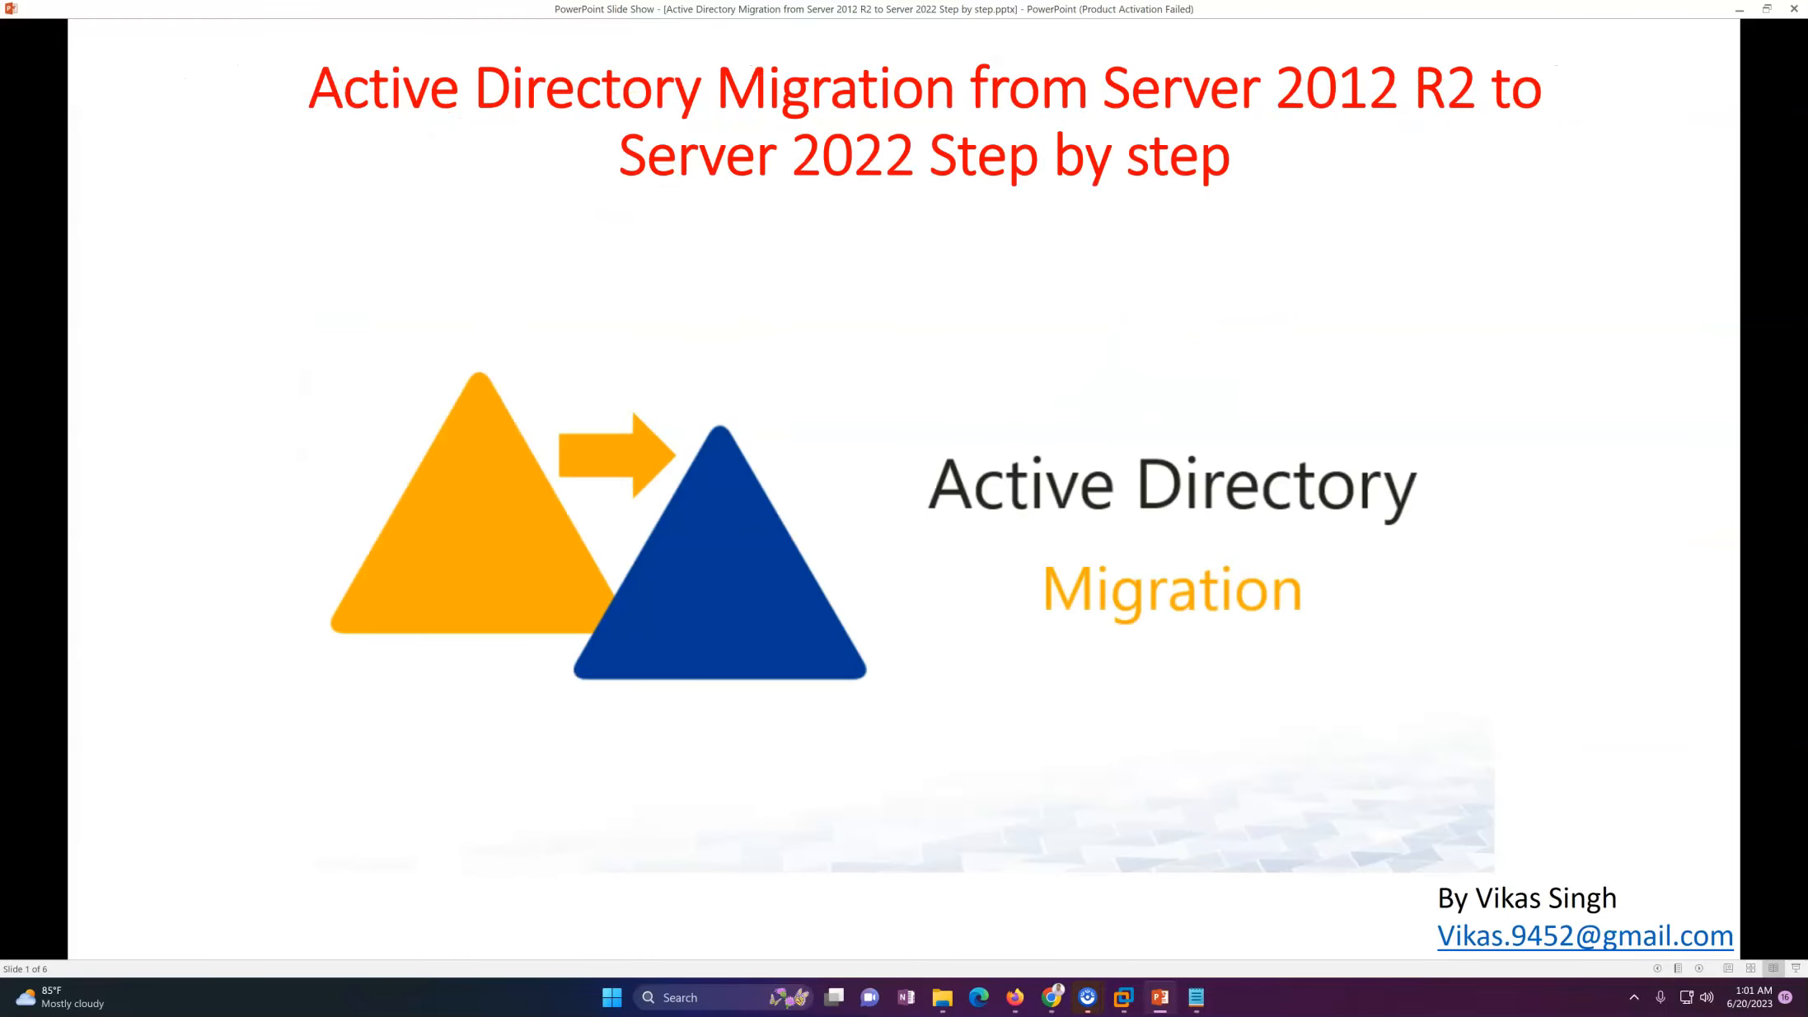